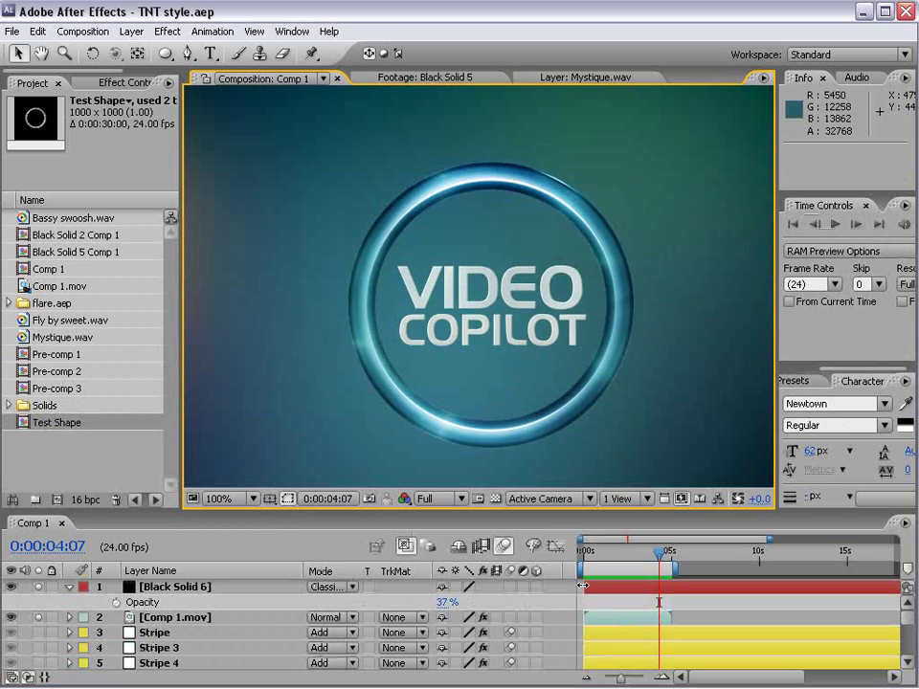
# Preview the Comp 1 ring animation and inspect the frames near 0:00:01:03 and 0:00:03:21
pyautogui.press('KP_0')
pyautogui.click(604, 551)
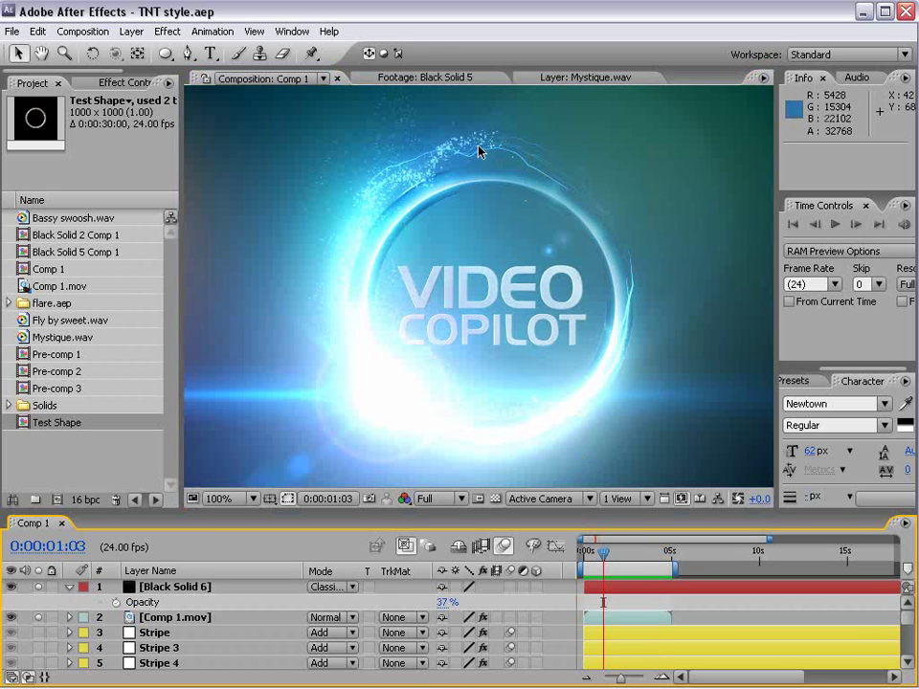
pyautogui.click(652, 552)
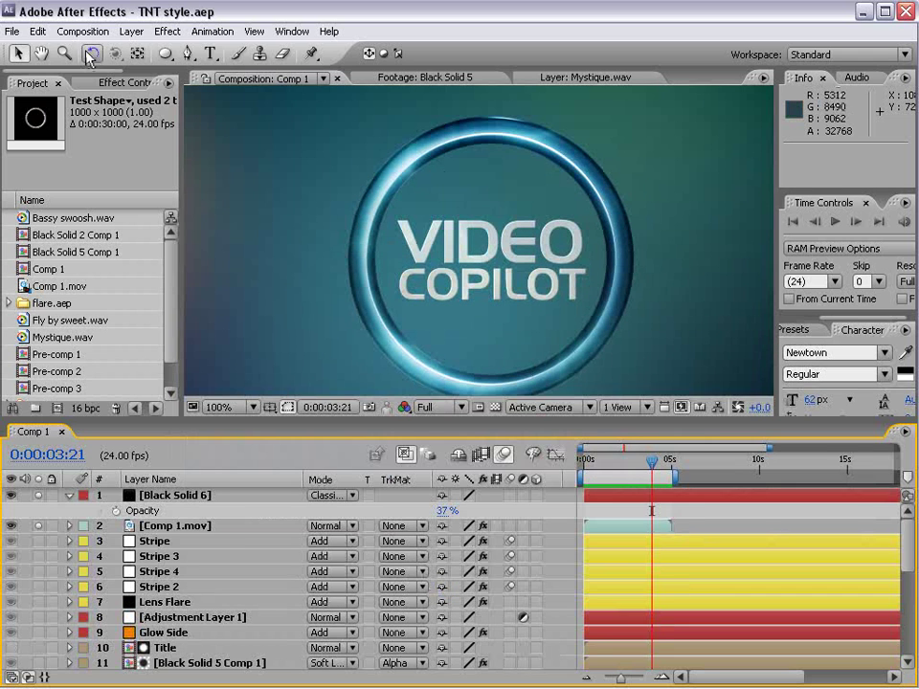
# Create a new composition from the NTSC D1 Widescreen Square Pixel preset, at 24 frames per second and 10 seconds long
pyautogui.click(83, 32)
pyautogui.click(84, 48)
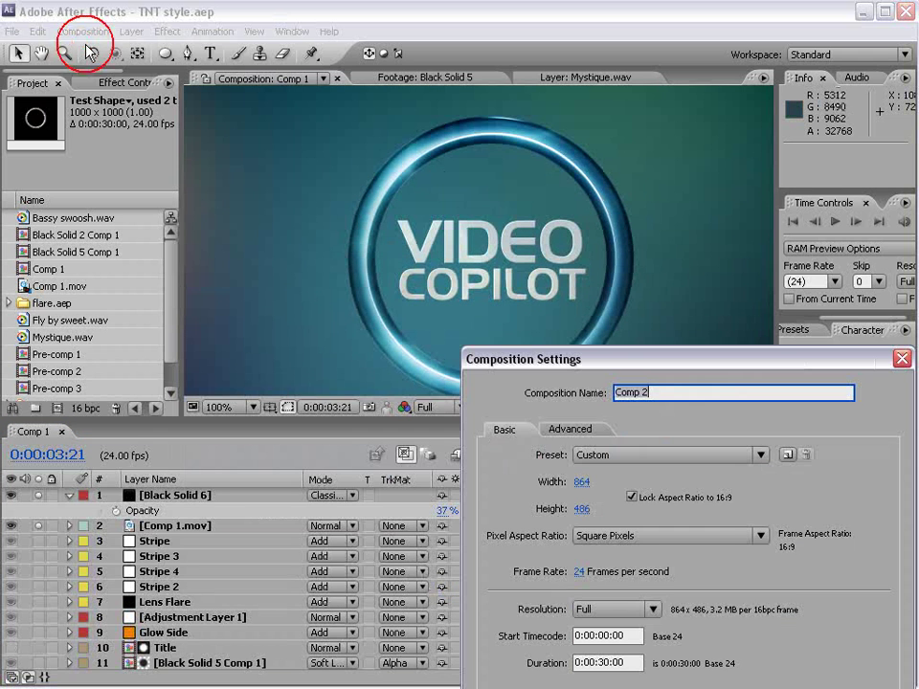
pyautogui.moveTo(628, 343); pyautogui.dragTo(289, 146)
pyautogui.click(277, 250)
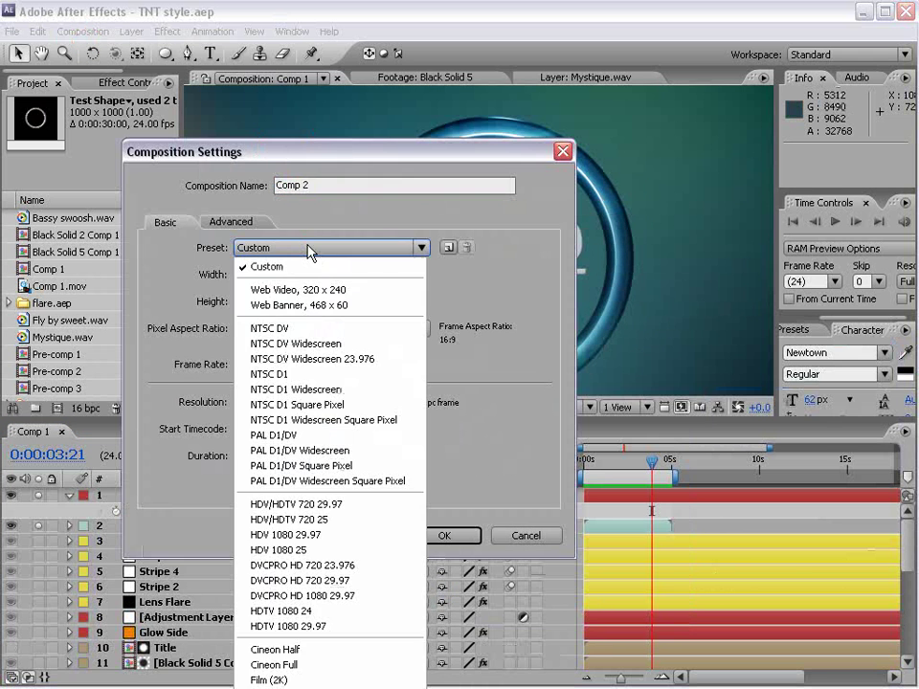
pyautogui.click(345, 416)
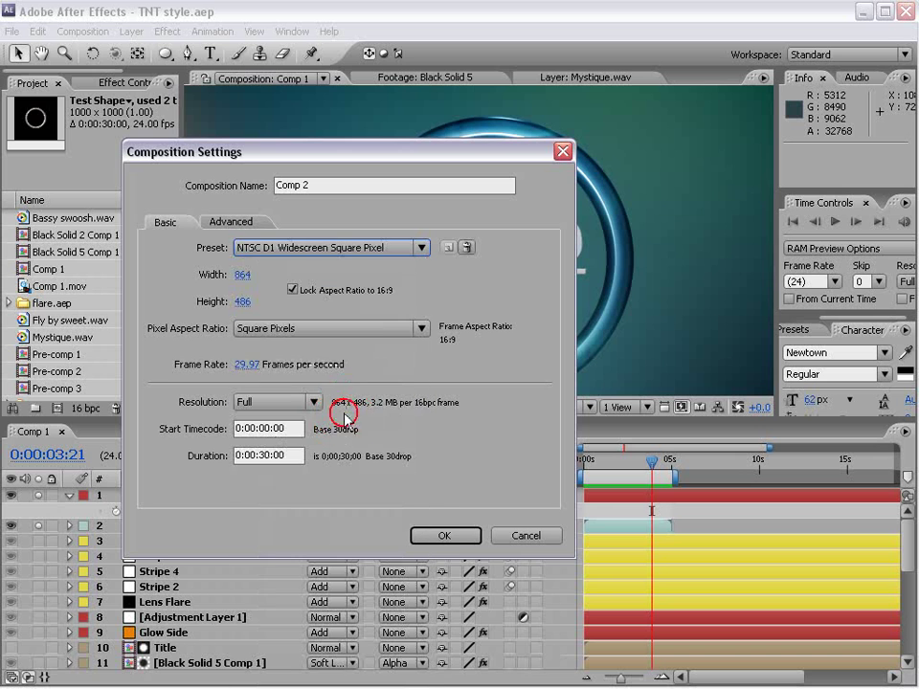
pyautogui.click(251, 364)
pyautogui.write('24')
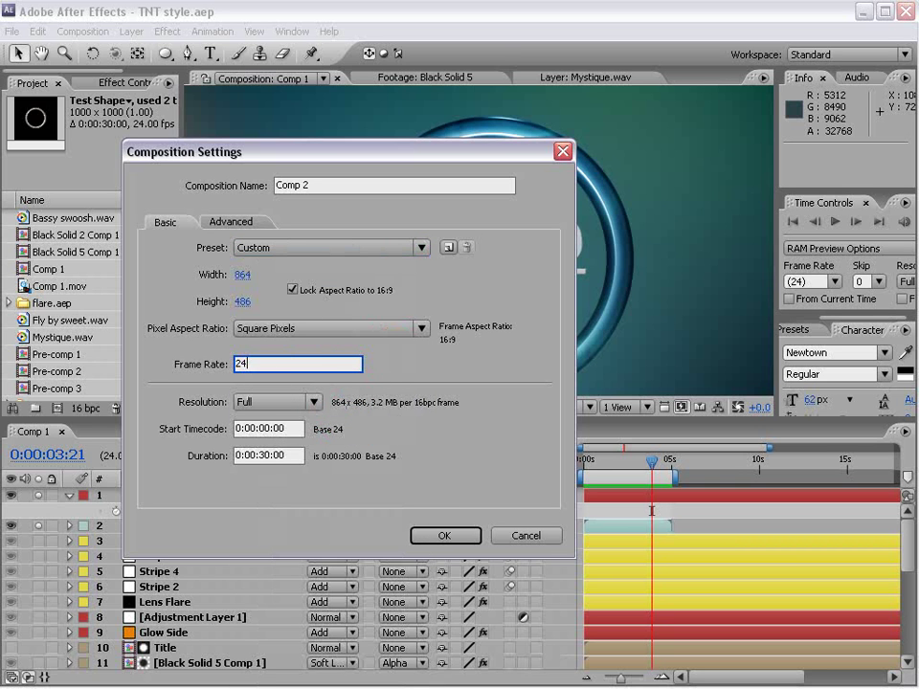
pyautogui.doubleClick(271, 456)
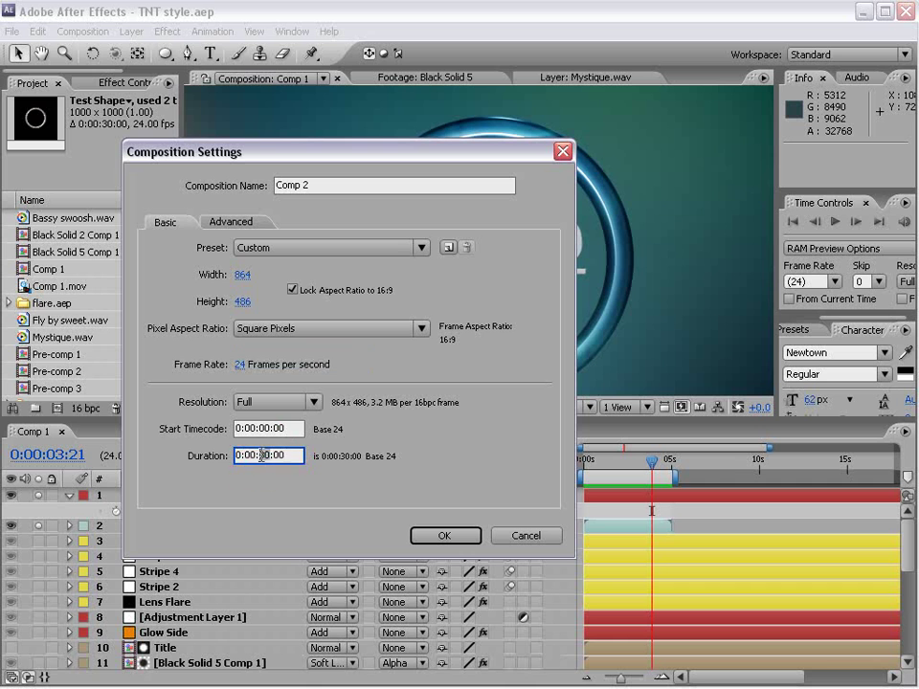
pyautogui.write('10')
pyautogui.click(444, 535)
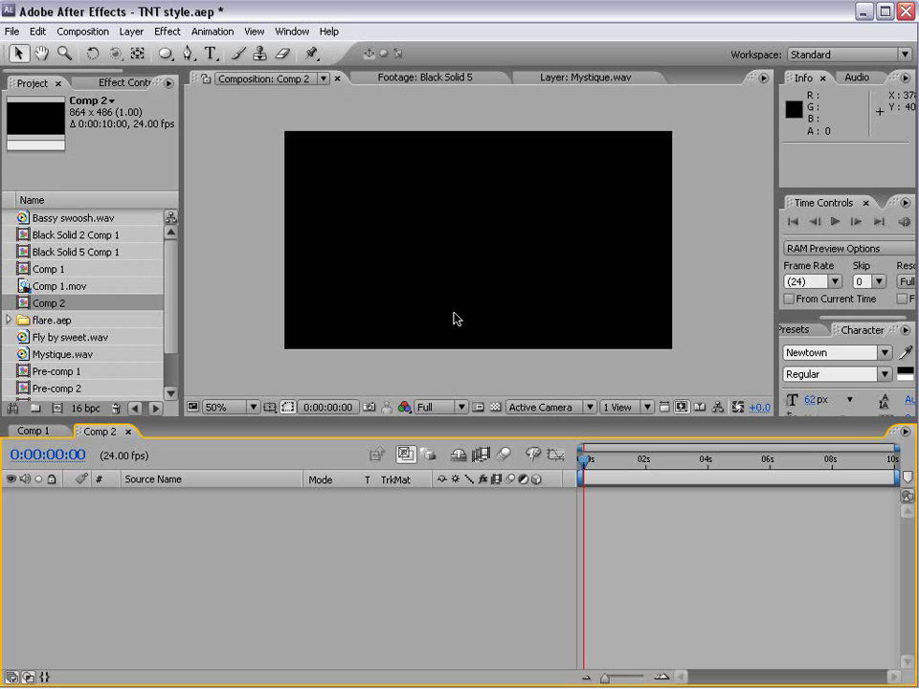
# Add a composition-sized black solid layer named BG to the new composition
pyautogui.click(429, 368)
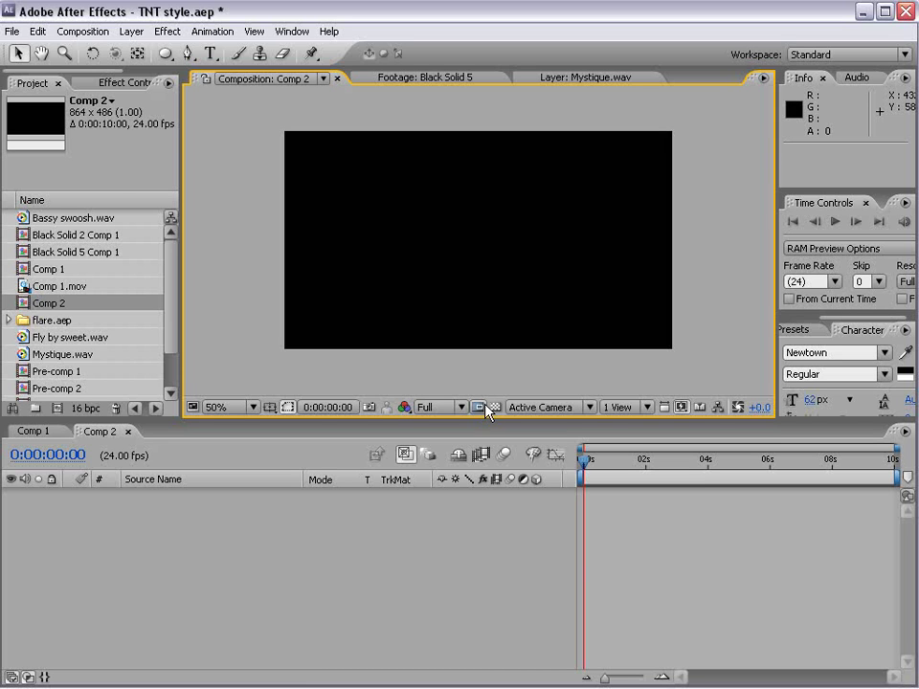
pyautogui.press('g')
pyautogui.click(131, 30)
pyautogui.moveTo(287, 50)
pyautogui.click(395, 67)
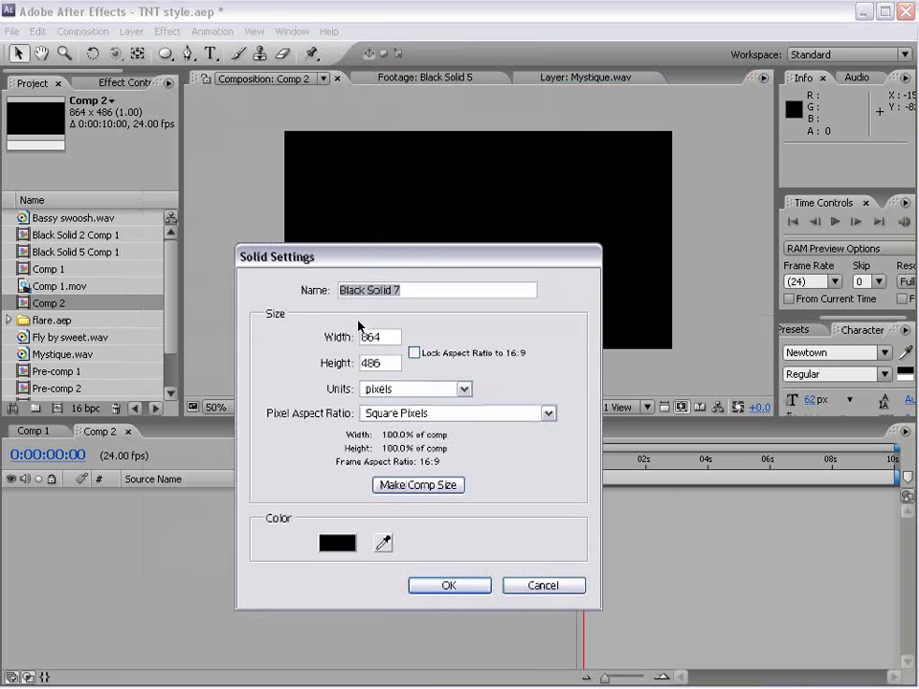
pyautogui.moveTo(477, 289); pyautogui.dragTo(194, 304)
pyautogui.write('BG')
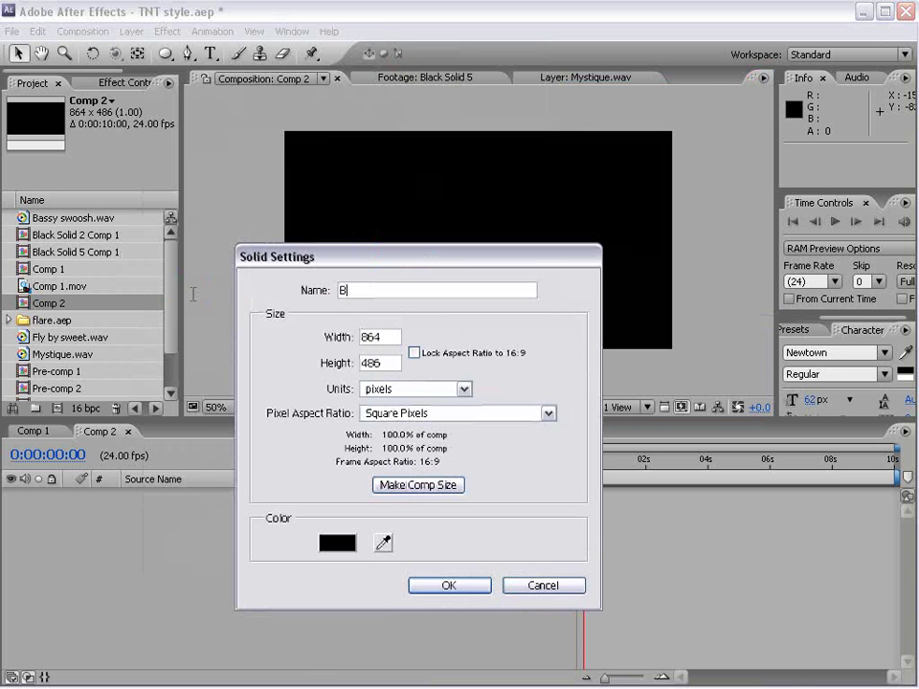
pyautogui.press('Return')
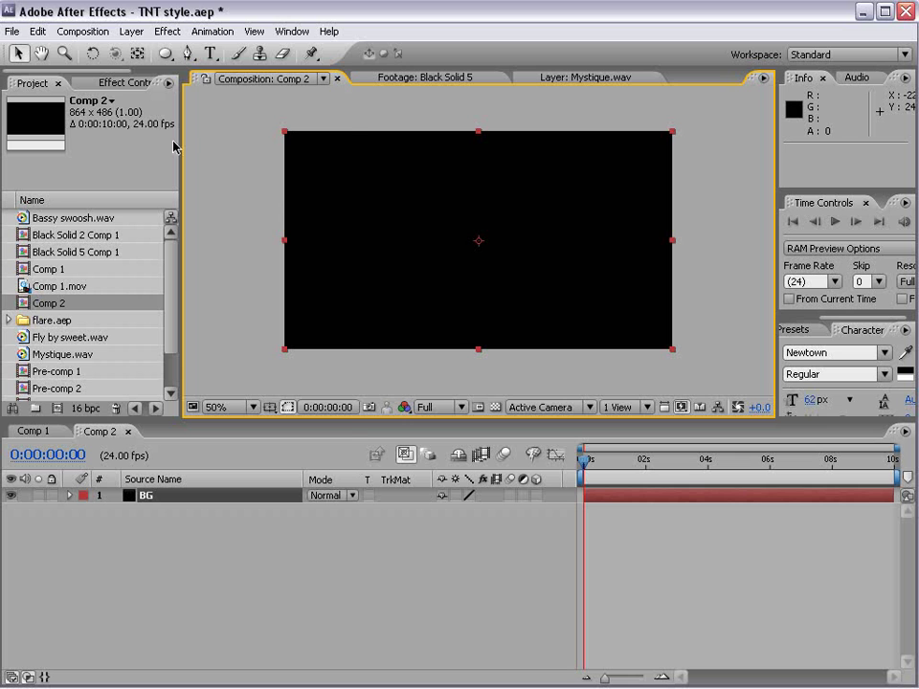
# Apply the 4-Color Gradient effect to the BG layer and reveal its position and color settings
pyautogui.click(166, 31)
pyautogui.moveTo(189, 259)
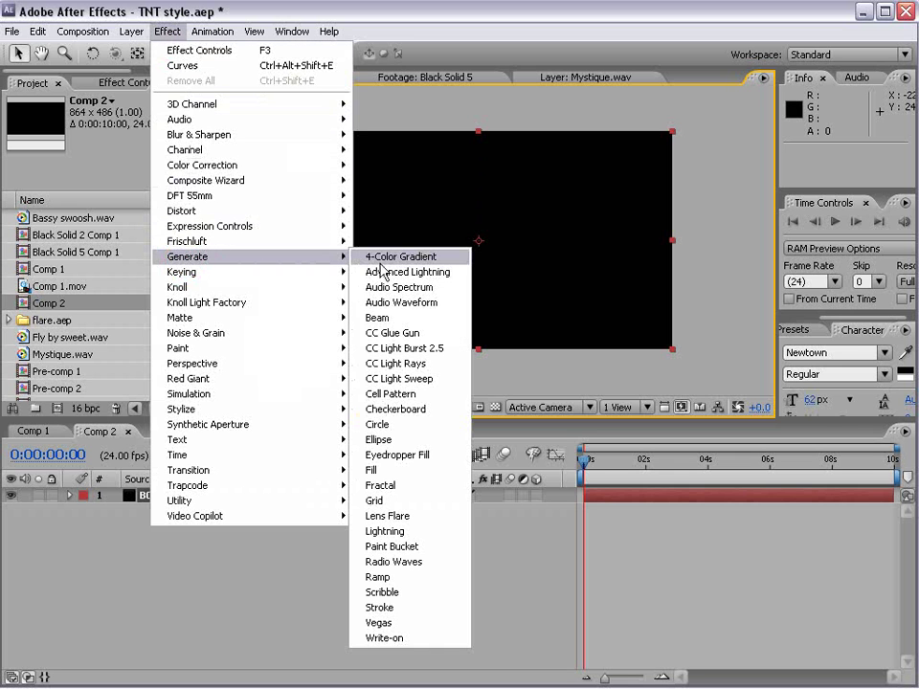
pyautogui.click(414, 256)
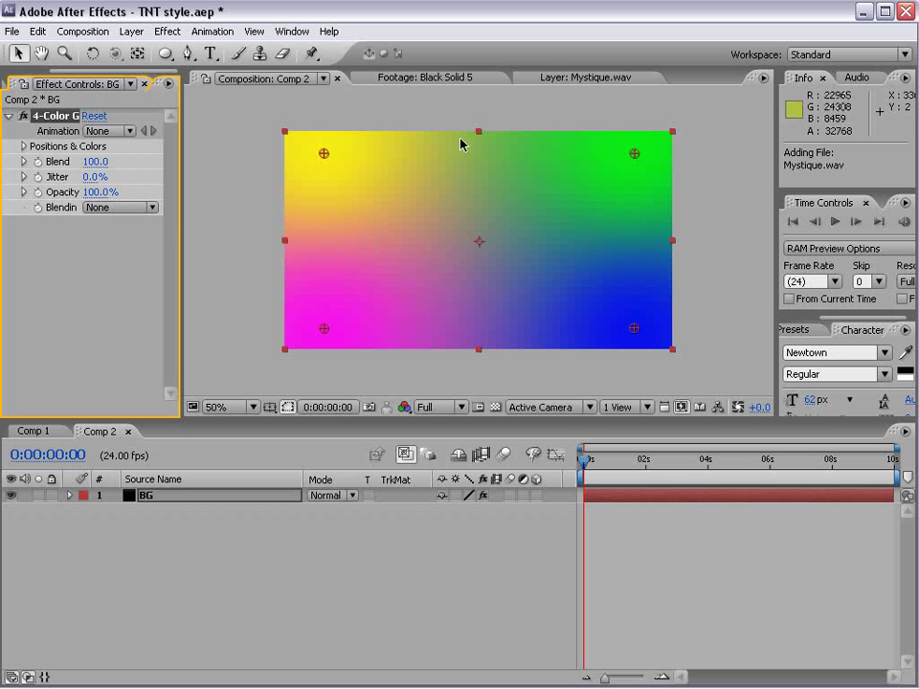
pyautogui.moveTo(182, 231); pyautogui.dragTo(303, 230)
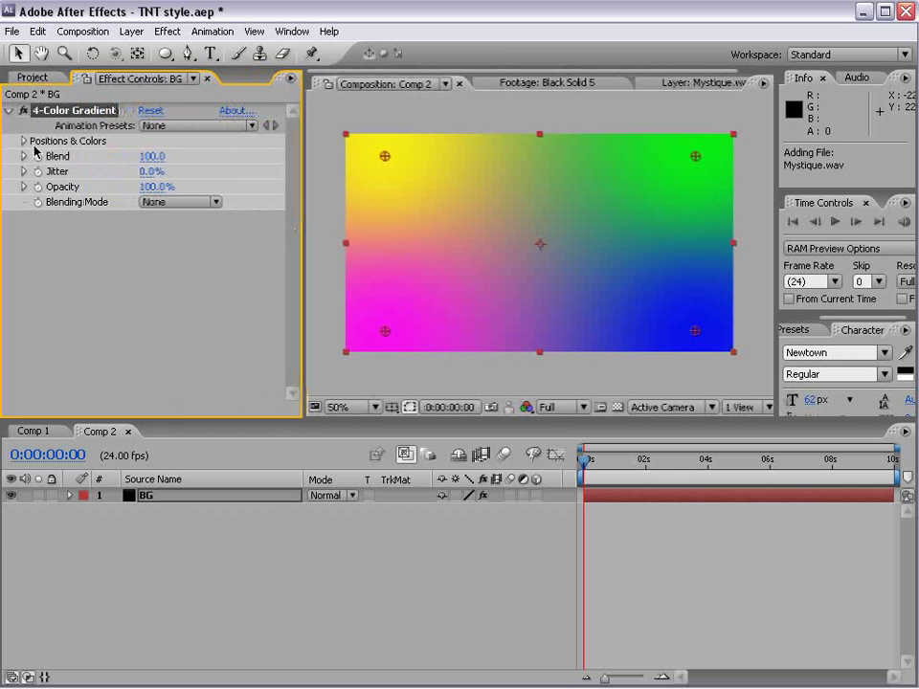
pyautogui.click(25, 142)
# Change the gradient's Color 1 to a muted dark blue
pyautogui.click(149, 172)
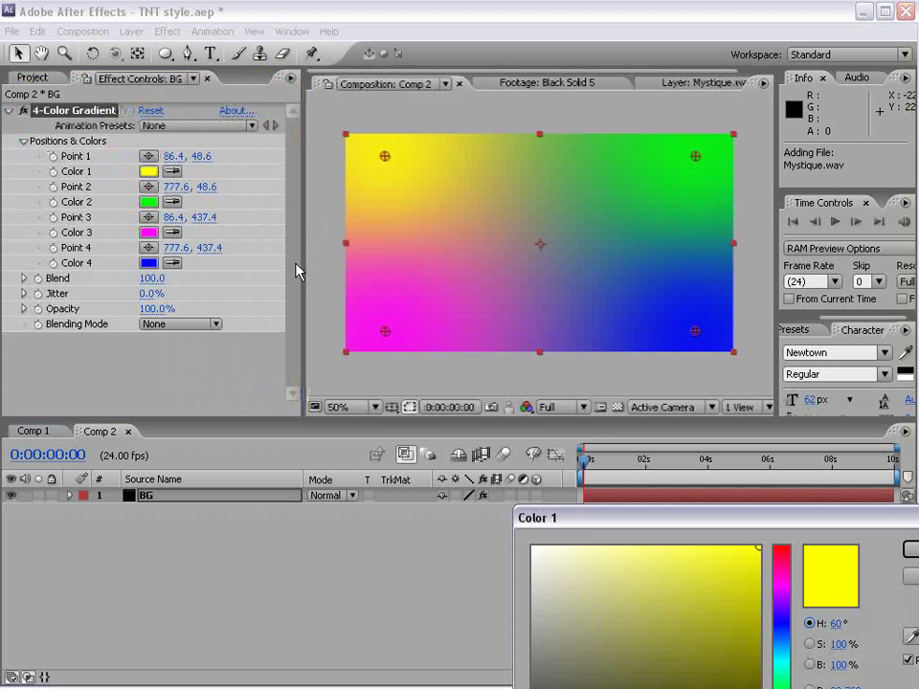
pyautogui.moveTo(670, 519); pyautogui.dragTo(290, 313)
pyautogui.click(400, 434)
pyautogui.click(226, 475)
pyautogui.click(277, 460)
pyautogui.click(556, 343)
# Change the gradient's Color 2 to a muted grey-blue with hue 205°, saturation 40% and brightness 57%
pyautogui.click(149, 202)
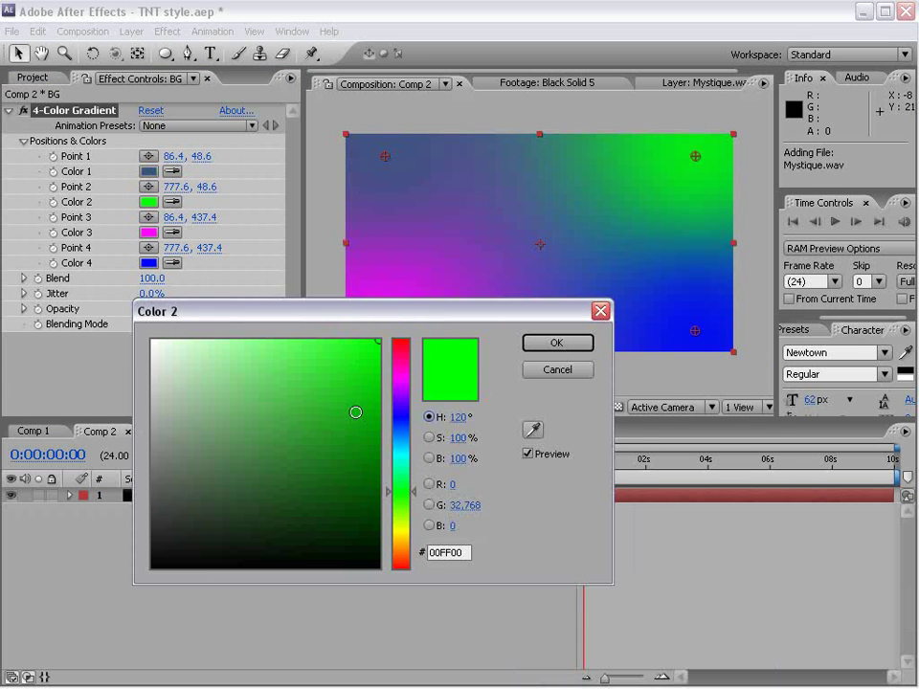
pyautogui.click(400, 406)
pyautogui.click(256, 418)
pyautogui.click(242, 438)
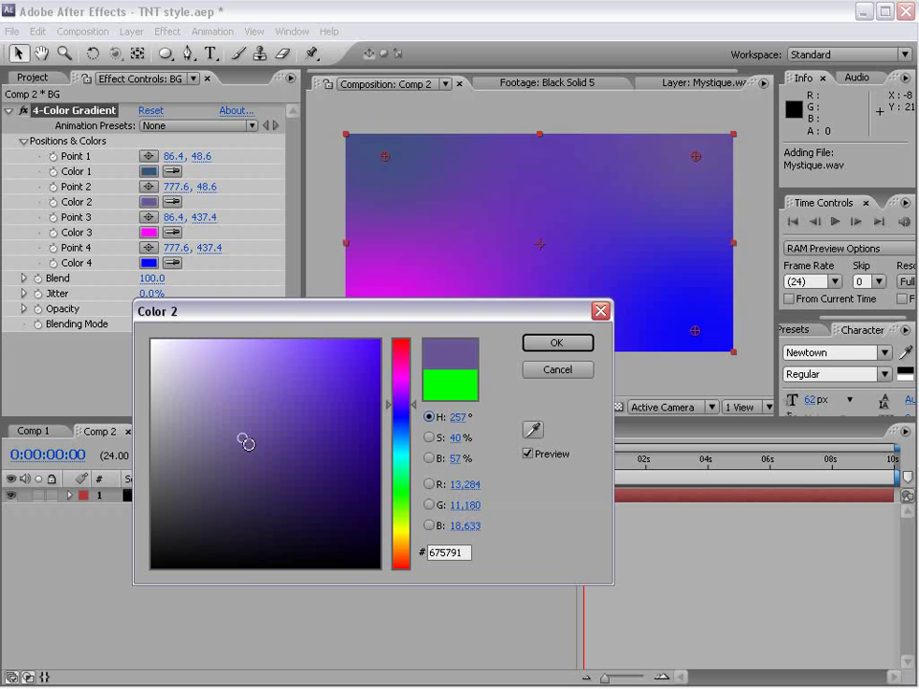
pyautogui.click(396, 438)
pyautogui.click(551, 346)
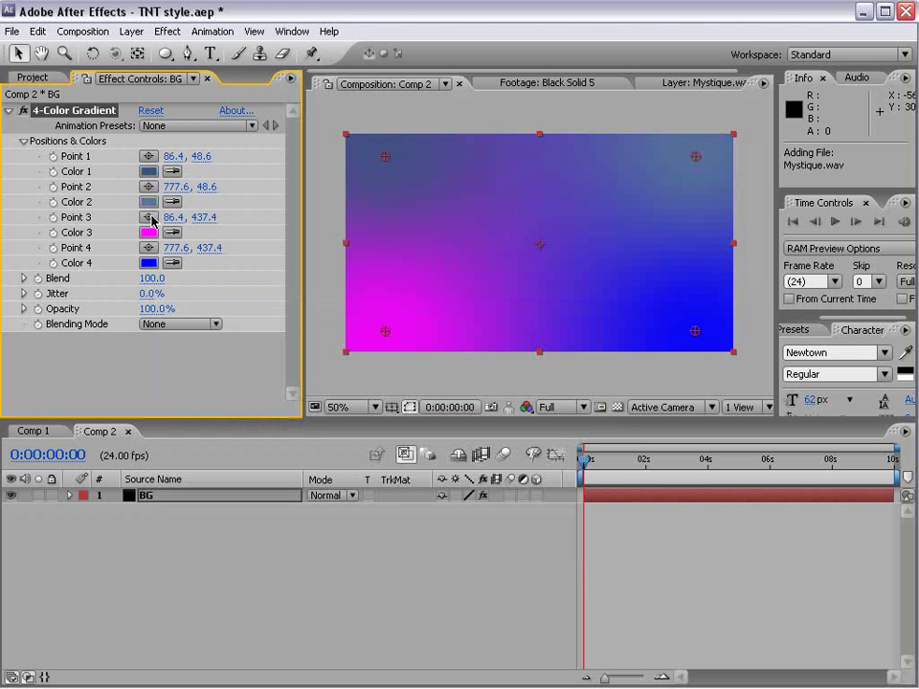
# Change the gradient's Color 3 to a dark navy blue
pyautogui.click(149, 232)
pyautogui.click(400, 432)
pyautogui.click(293, 477)
pyautogui.click(299, 484)
pyautogui.click(553, 343)
# Change the gradient's Color 4 to the purple 6E2ACC
pyautogui.click(148, 262)
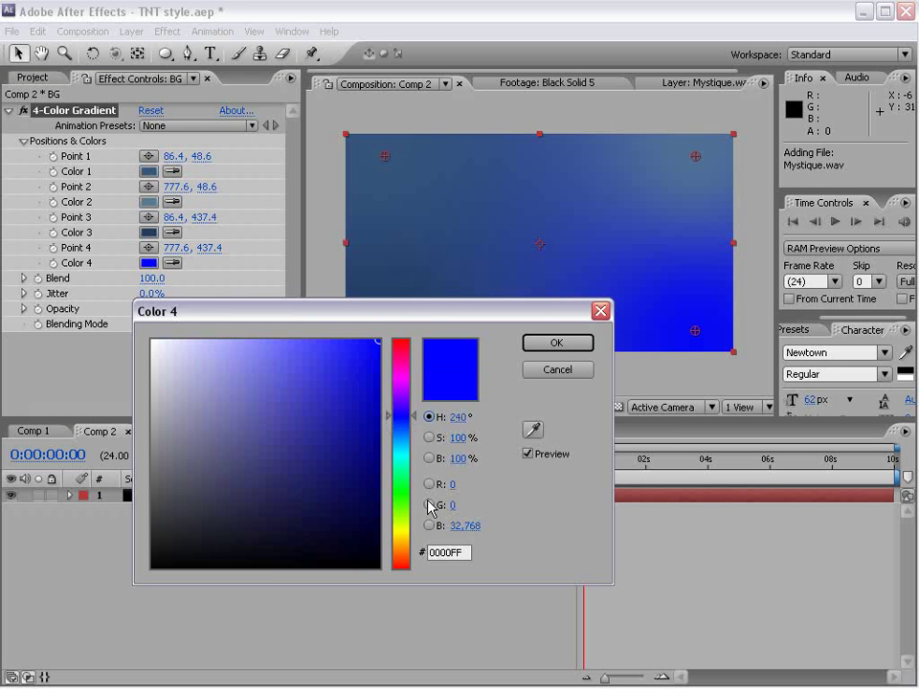
pyautogui.click(402, 439)
pyautogui.click(318, 383)
pyautogui.click(334, 384)
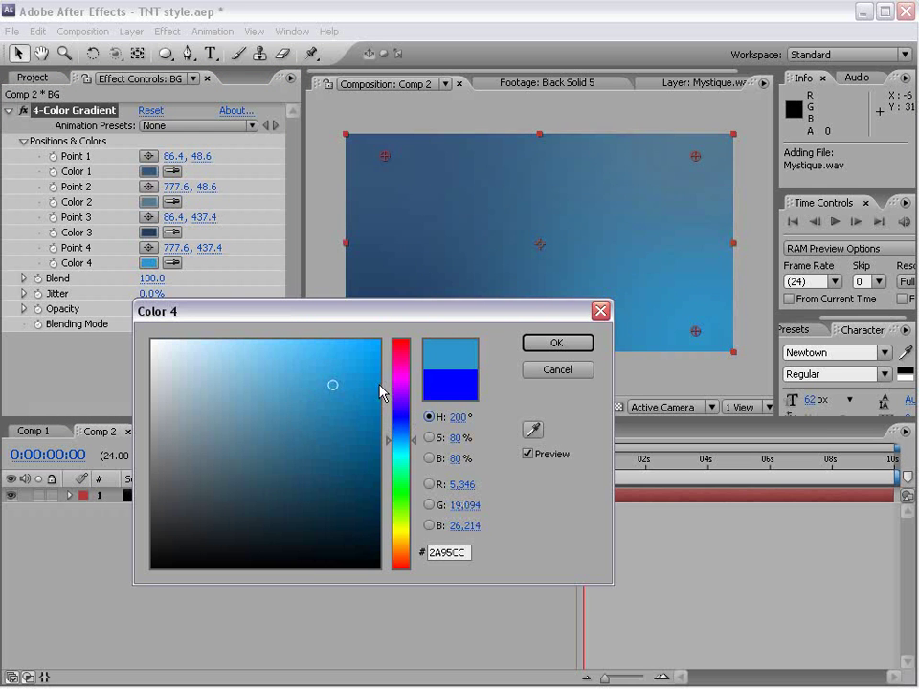
pyautogui.click(400, 383)
pyautogui.click(402, 394)
pyautogui.click(402, 402)
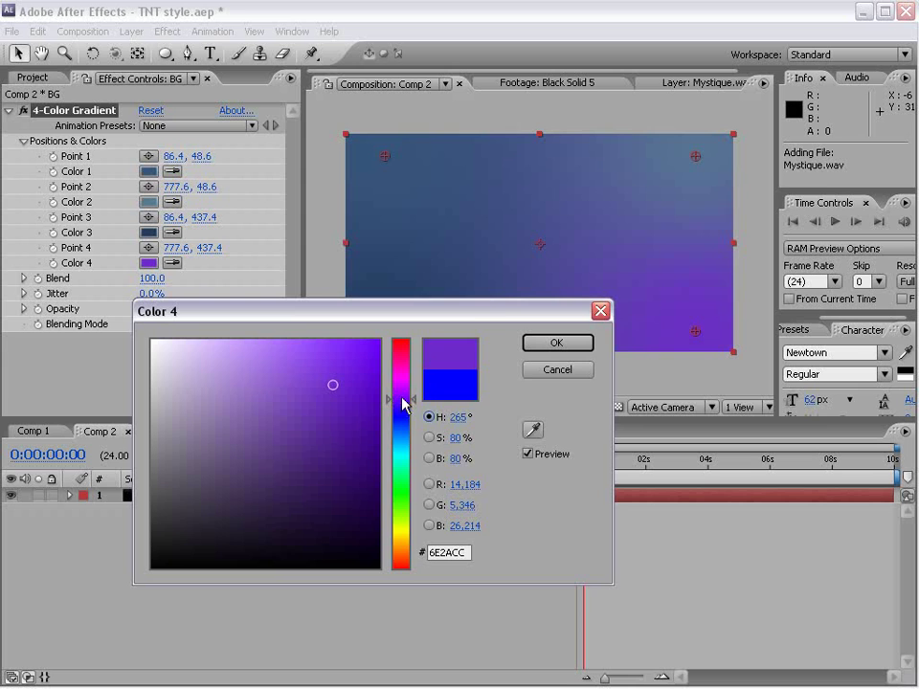
pyautogui.click(507, 495)
# Brighten the gradient's Color 2 to a light blue with hue 210°, saturation 36% and brightness 87%
pyautogui.click(148, 202)
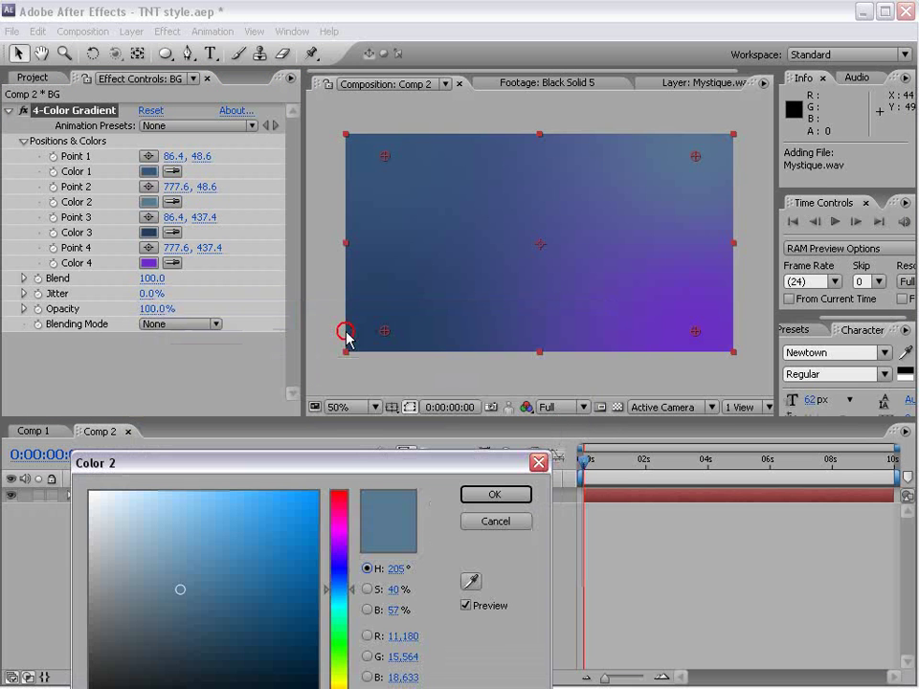
pyautogui.click(199, 531)
pyautogui.click(170, 520)
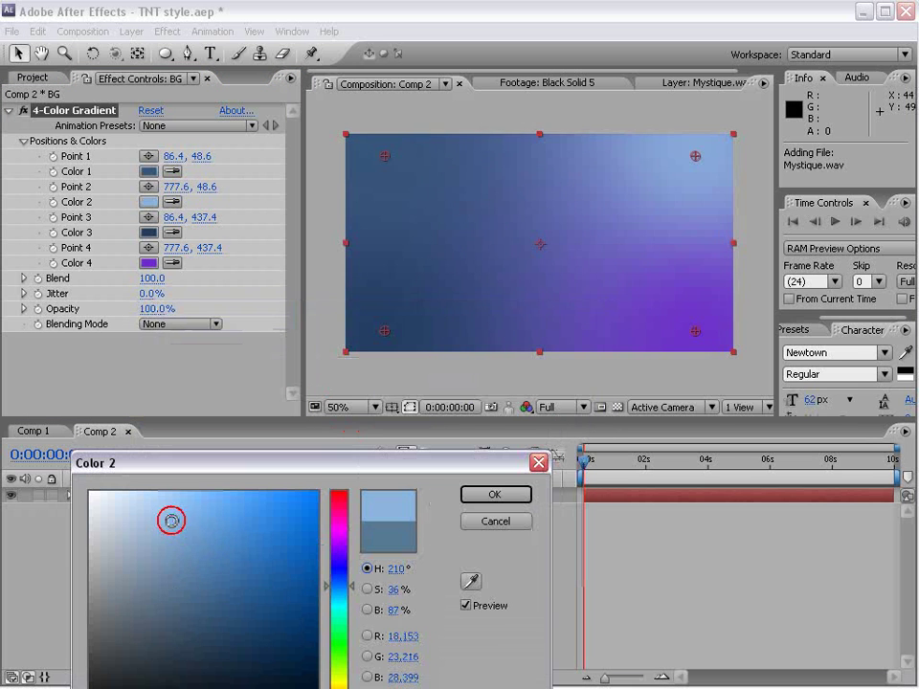
pyautogui.click(494, 494)
# Move the gradient's Point 2 to about 323.6, 334.6 and Point 3 to about 832.4, 27.4, and collapse the effect's settings
pyautogui.moveTo(695, 156); pyautogui.dragTo(406, 250)
pyautogui.moveTo(381, 339); pyautogui.dragTo(718, 147)
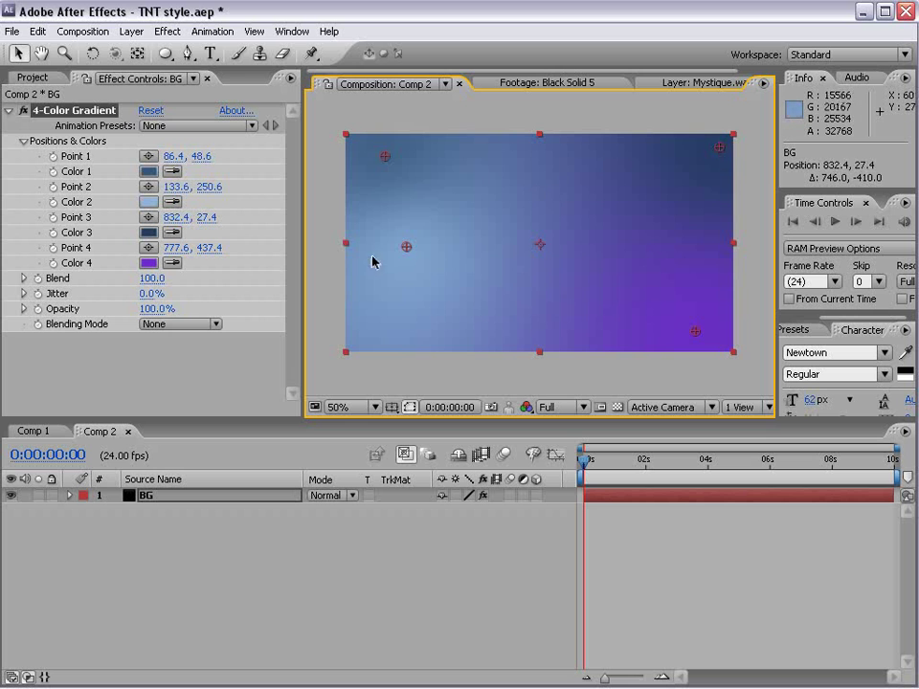
pyautogui.moveTo(406, 250); pyautogui.dragTo(501, 293)
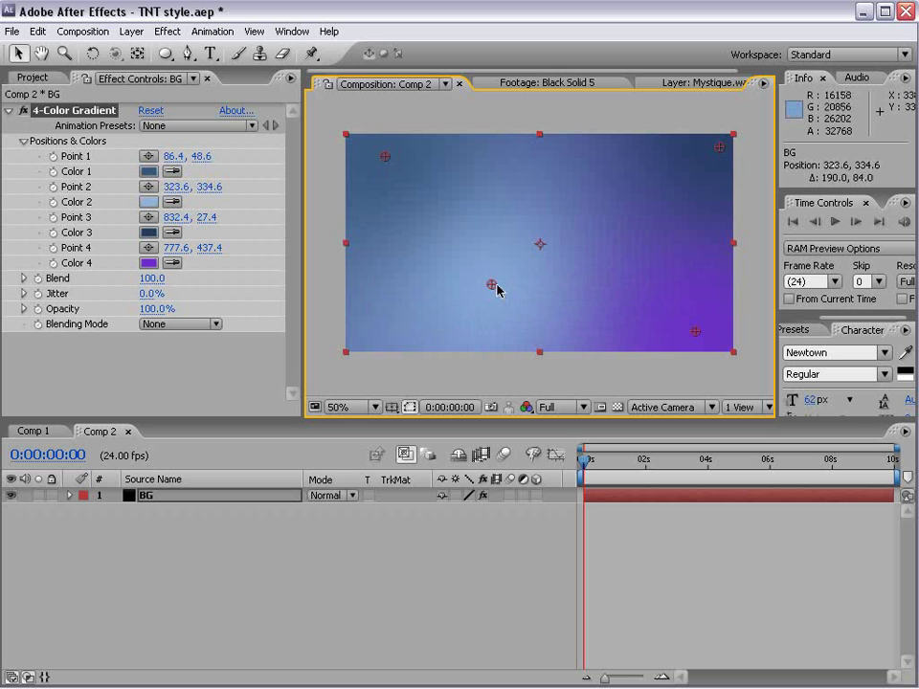
pyautogui.click(722, 607)
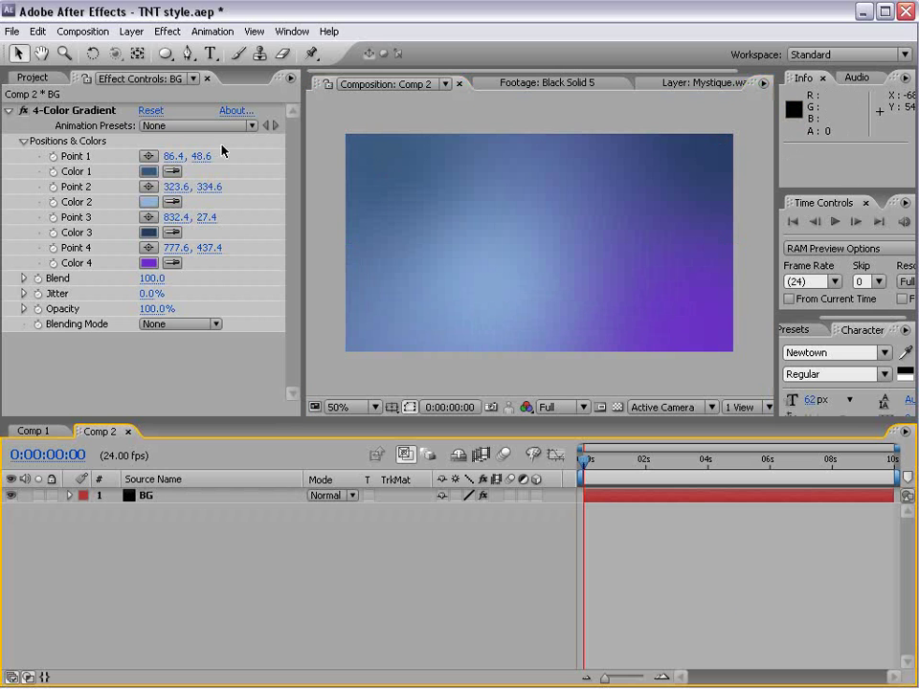
pyautogui.click(9, 110)
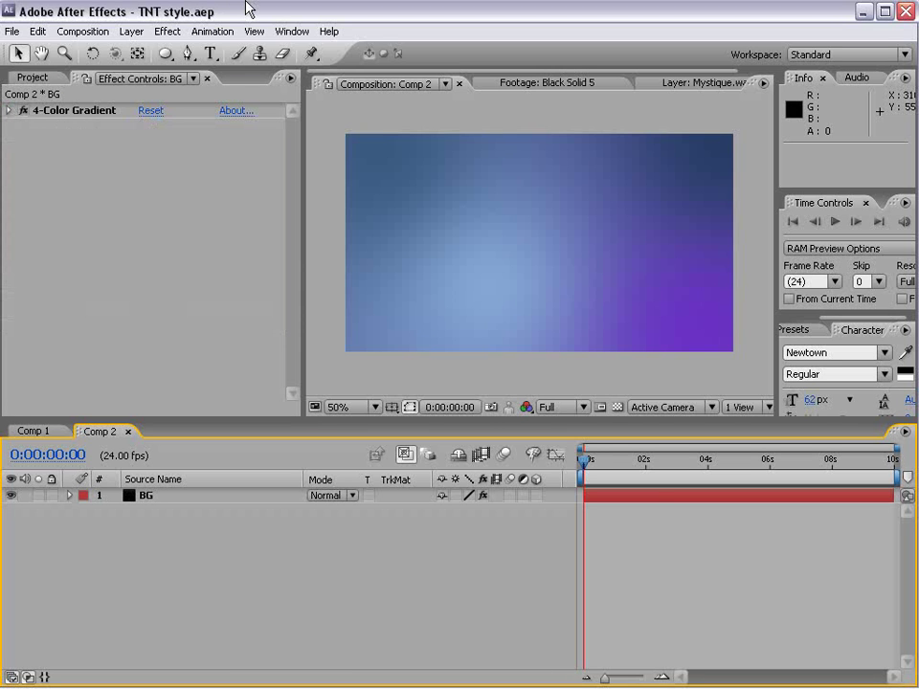
# Switch to Firefox and browse the Video Copilot presets page, viewing the 3D Orbit Tool entry and returning to the list
pyautogui.hotkey('alt', 'Tab')
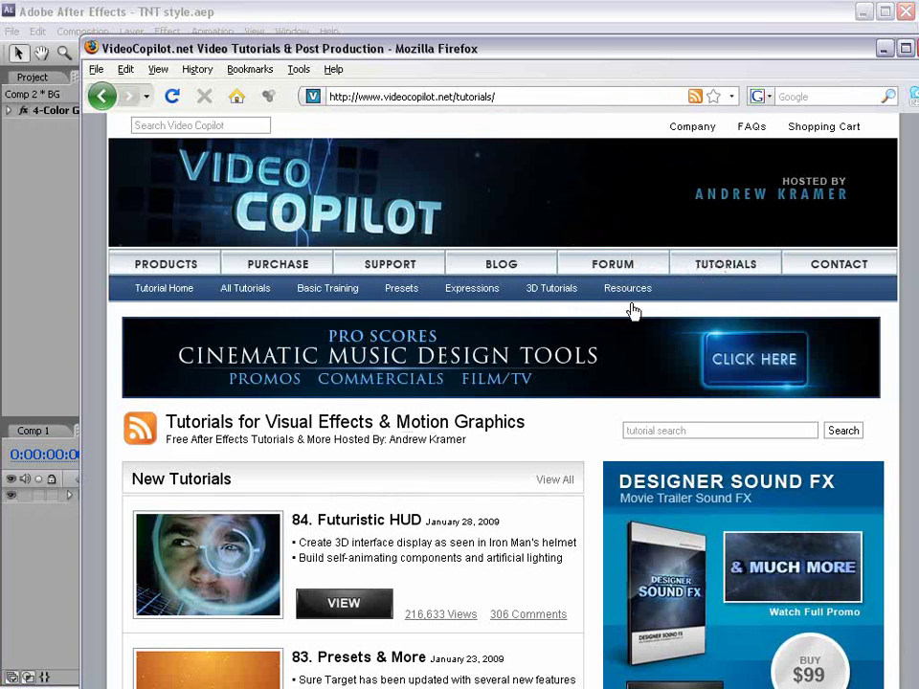
pyautogui.click(401, 289)
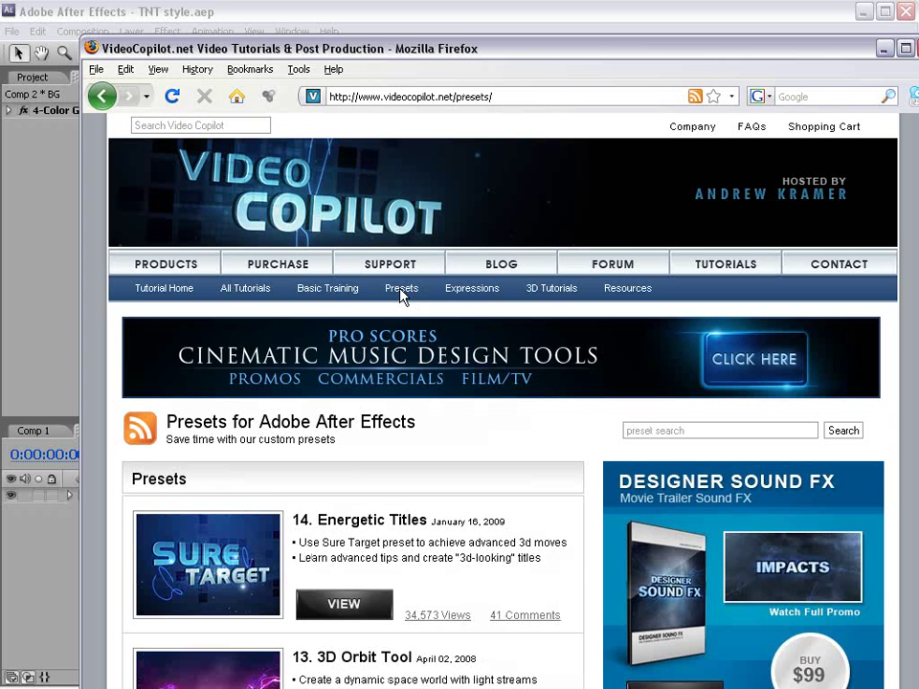
pyautogui.scroll(-5, 402, 298)
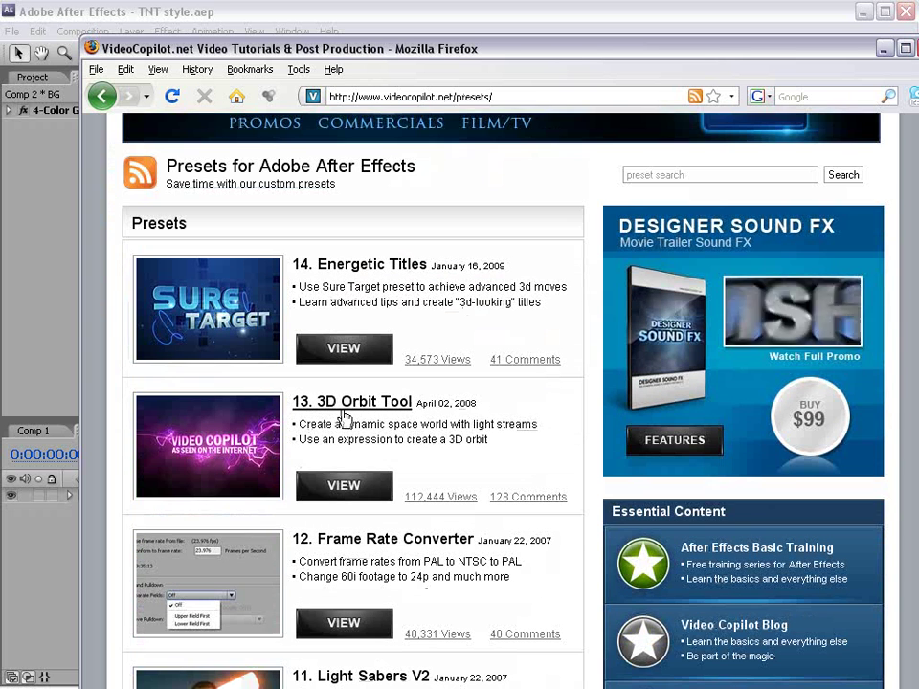
pyautogui.moveTo(259, 426)
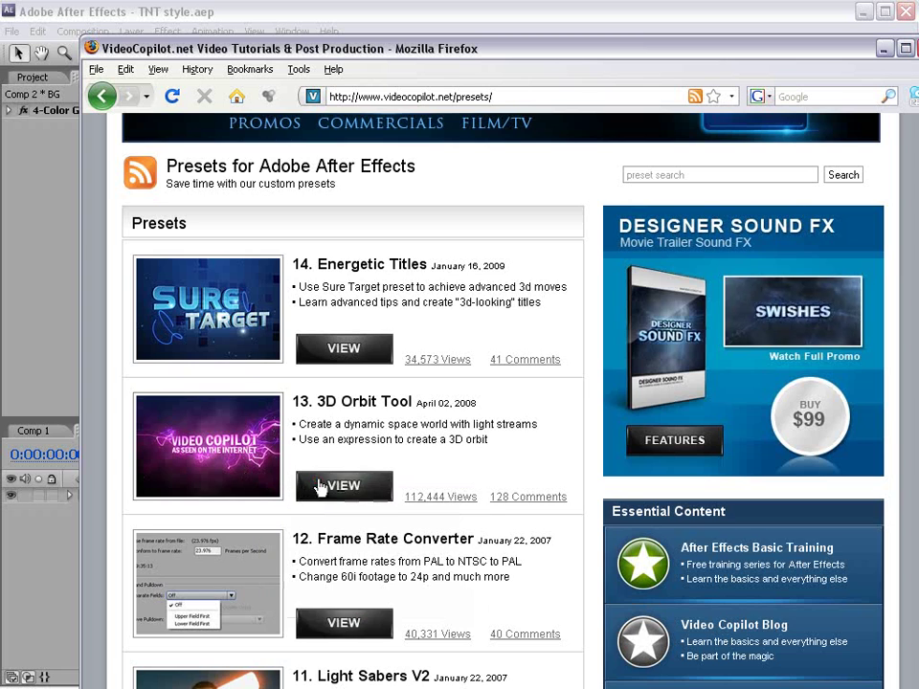
pyautogui.click(319, 485)
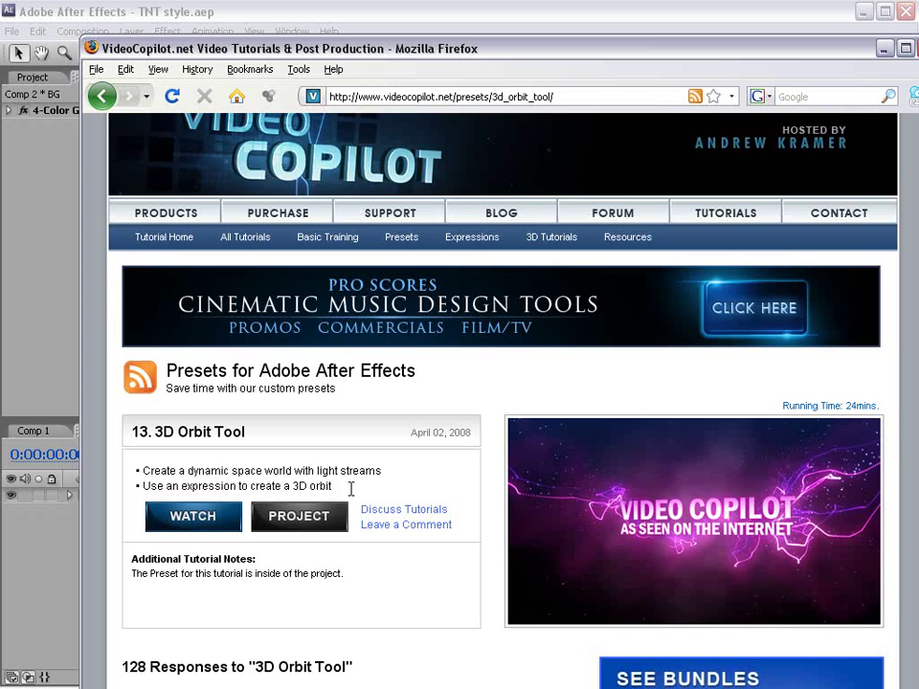
pyautogui.hotkey('alt', 'Left')
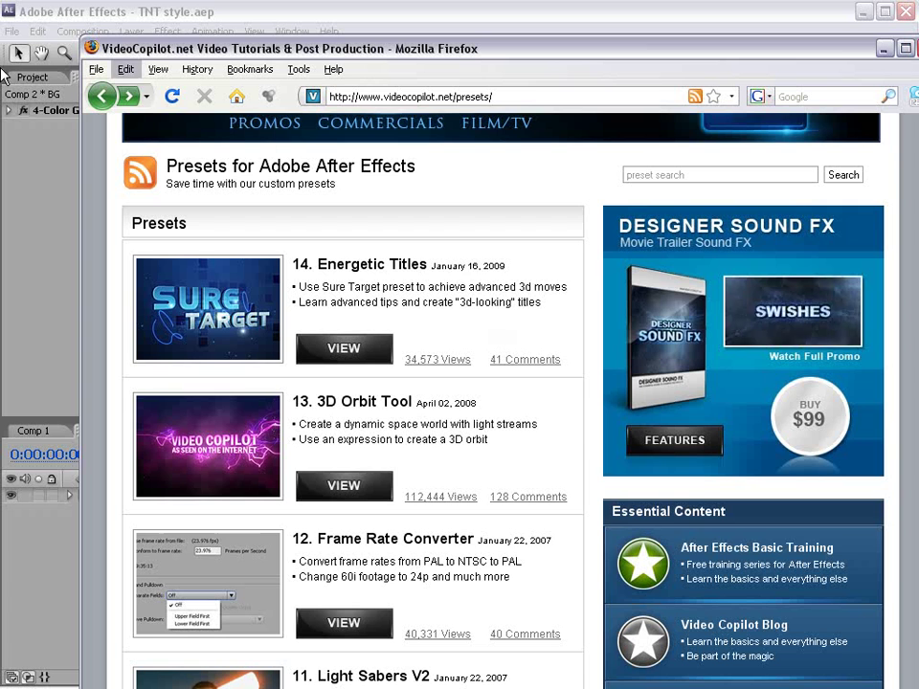
pyautogui.moveTo(418, 286); pyautogui.dragTo(438, 308)
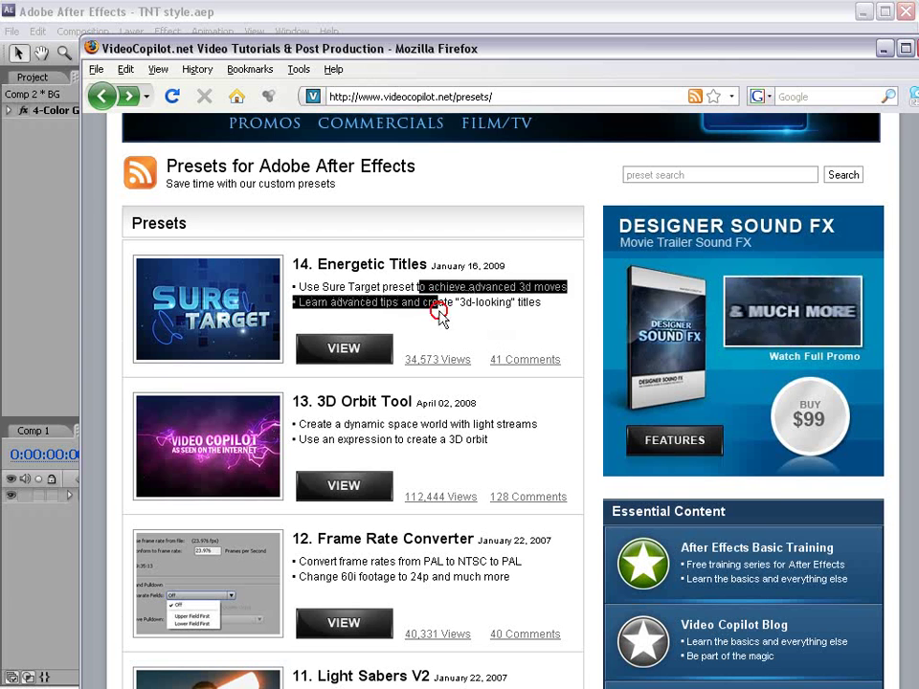
# Return to After Effects and create a black solid 486 pixels wide and 486 pixels high
pyautogui.scroll(5, 438, 311)
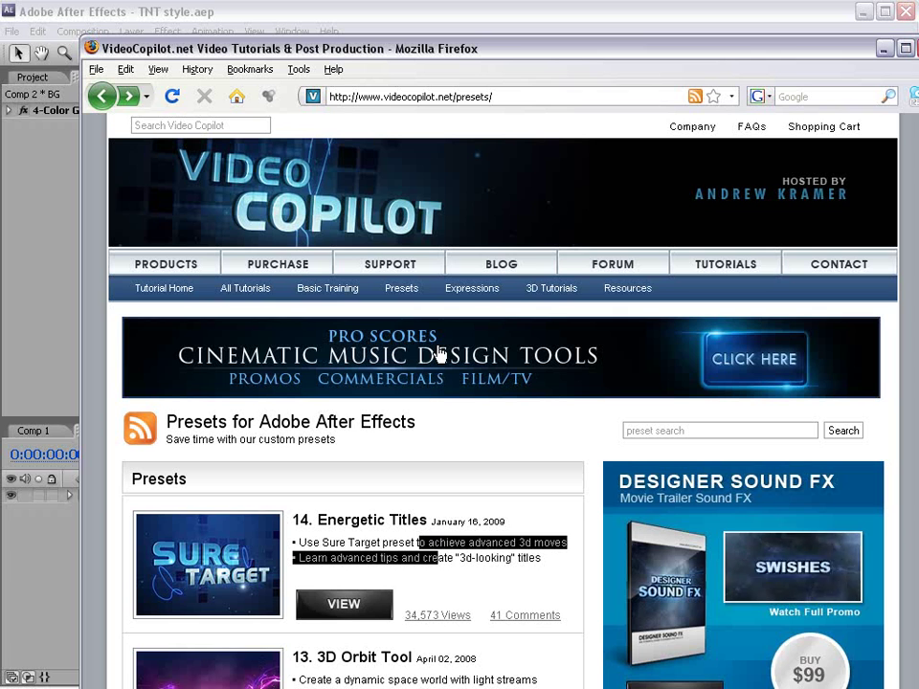
pyautogui.click(246, 9)
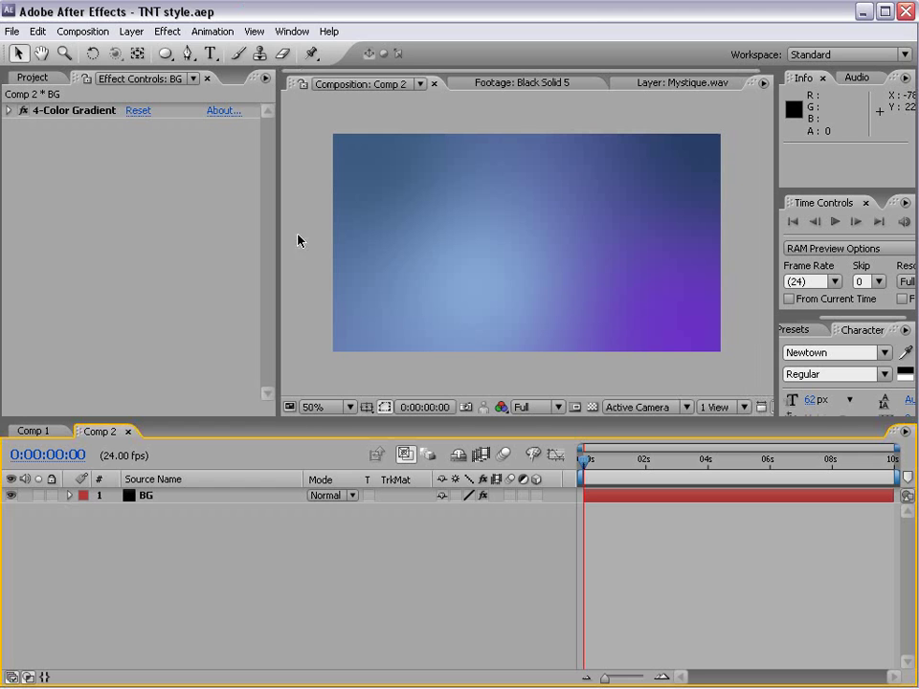
pyautogui.click(131, 31)
pyautogui.moveTo(144, 50)
pyautogui.click(396, 67)
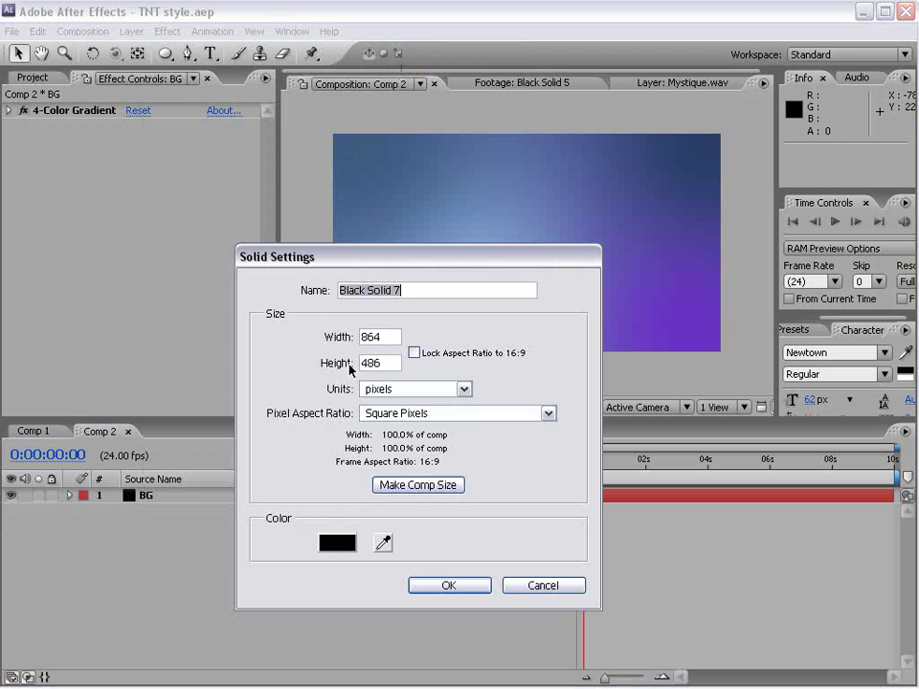
pyautogui.click(376, 364)
pyautogui.click(378, 337)
pyautogui.write('4')
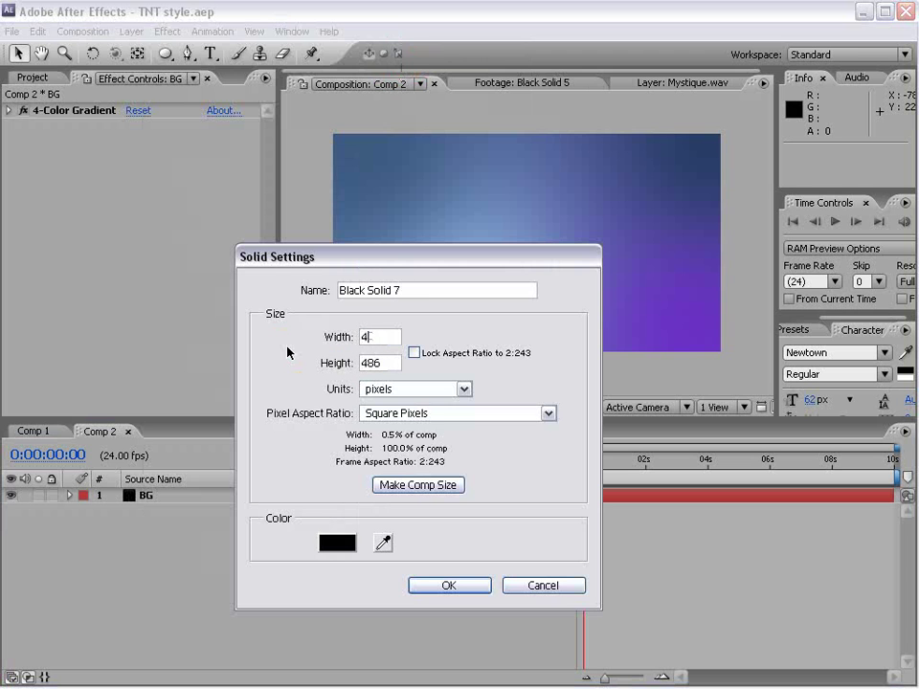
pyautogui.write('86')
pyautogui.click(387, 365)
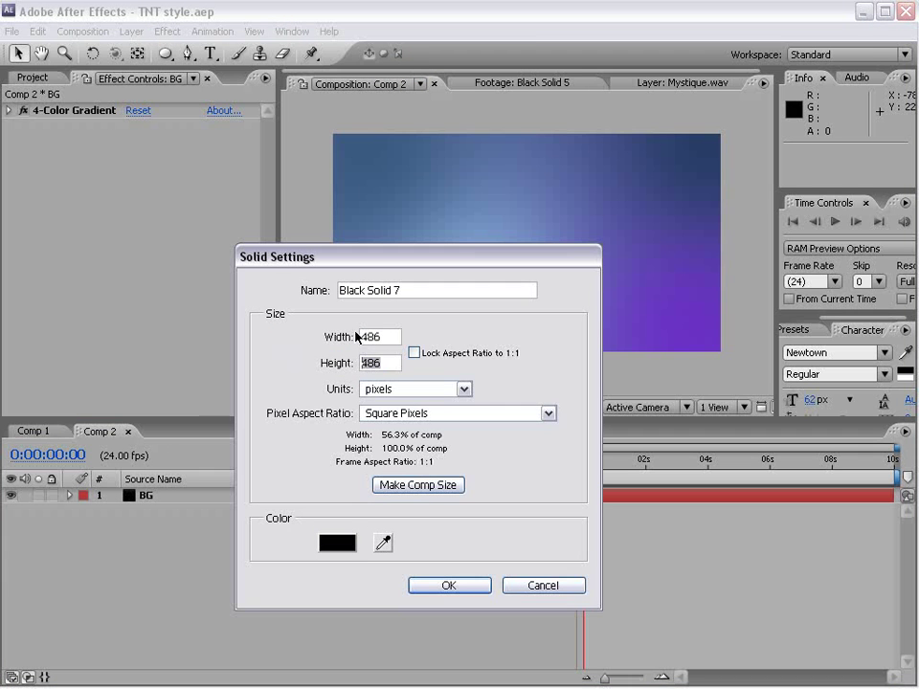
pyautogui.click(459, 586)
# Add a circular mask that fills the whole square solid with the Ellipse tool, then deselect it
pyautogui.click(166, 58)
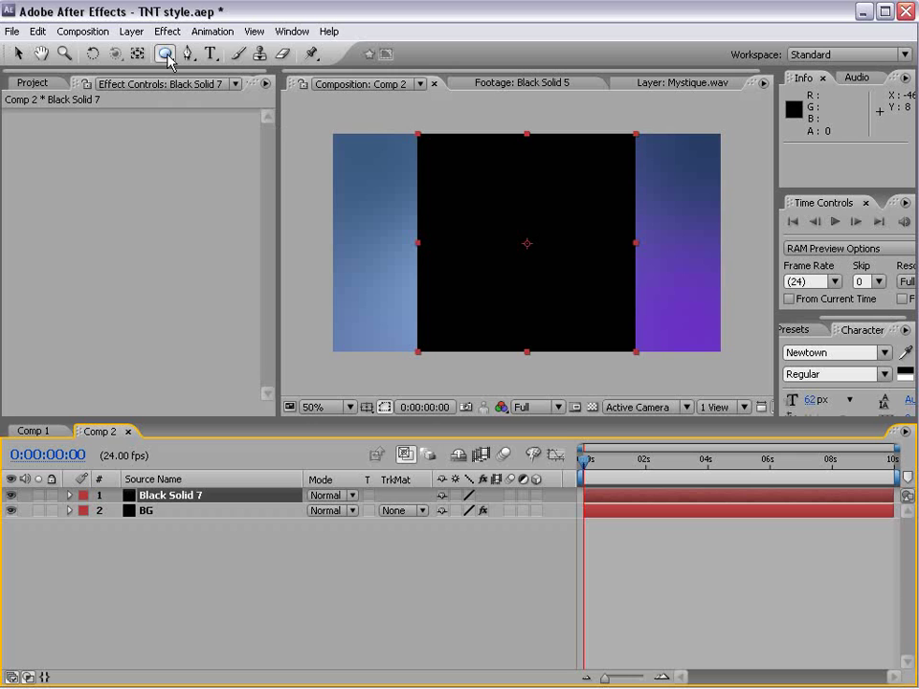
pyautogui.moveTo(167, 58); pyautogui.dragTo(298, 97)
pyautogui.doubleClick(167, 58)
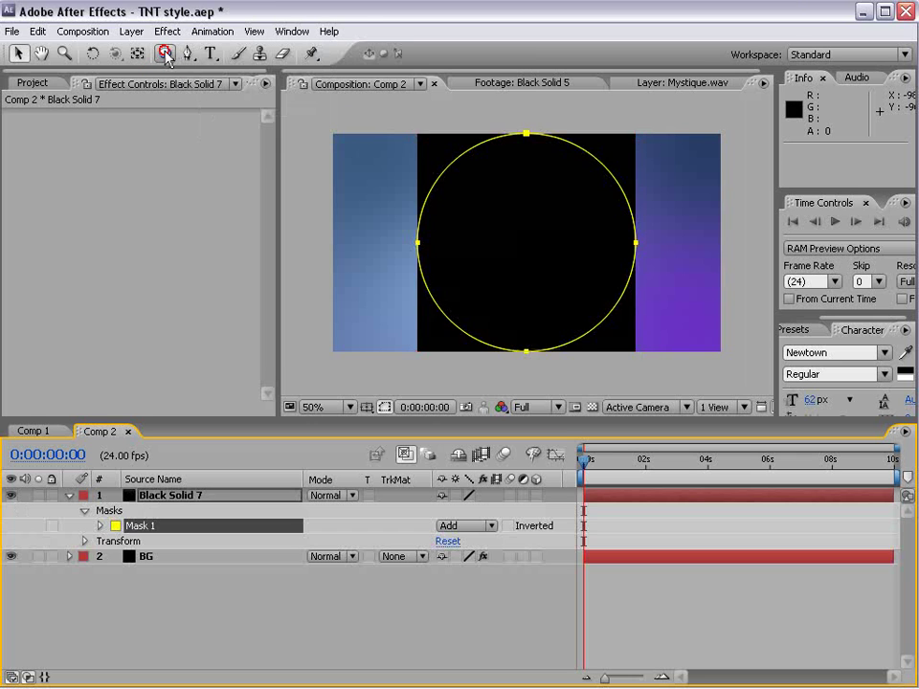
pyautogui.press('v')
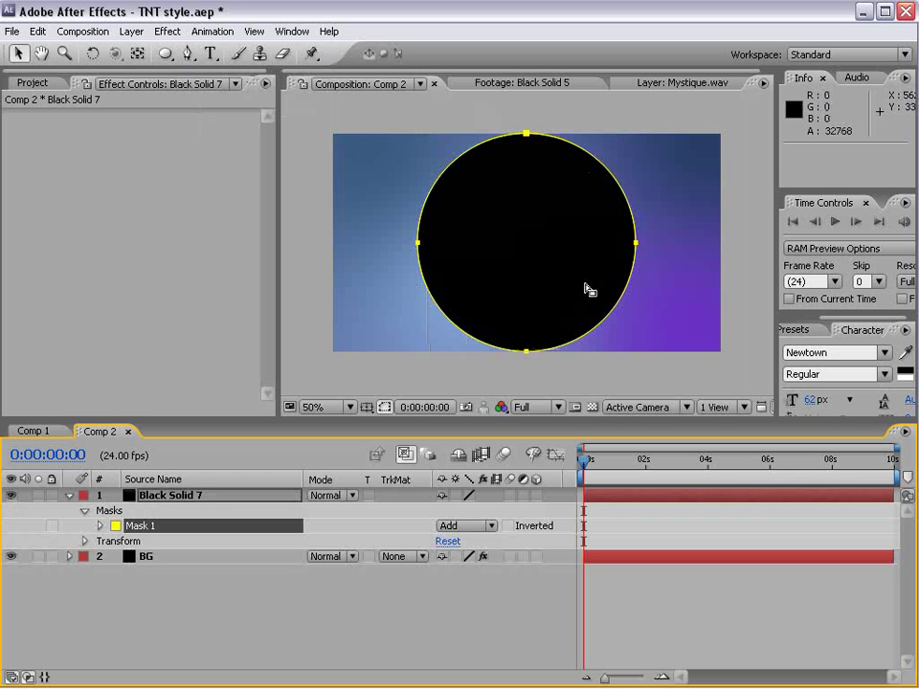
pyautogui.click(659, 606)
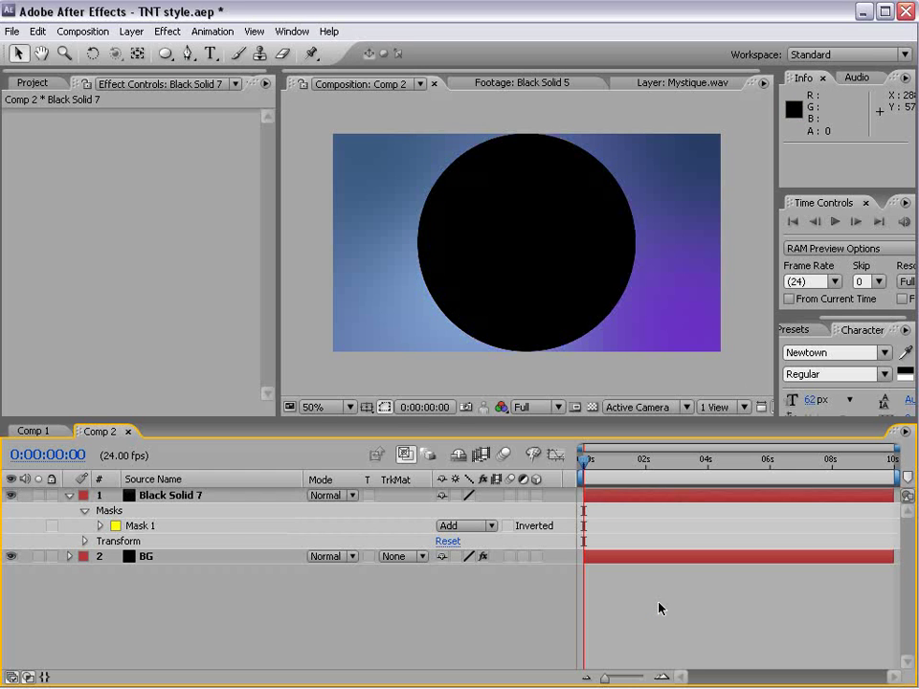
# Duplicate the circular mask on the square solid and save the project
pyautogui.click(135, 528)
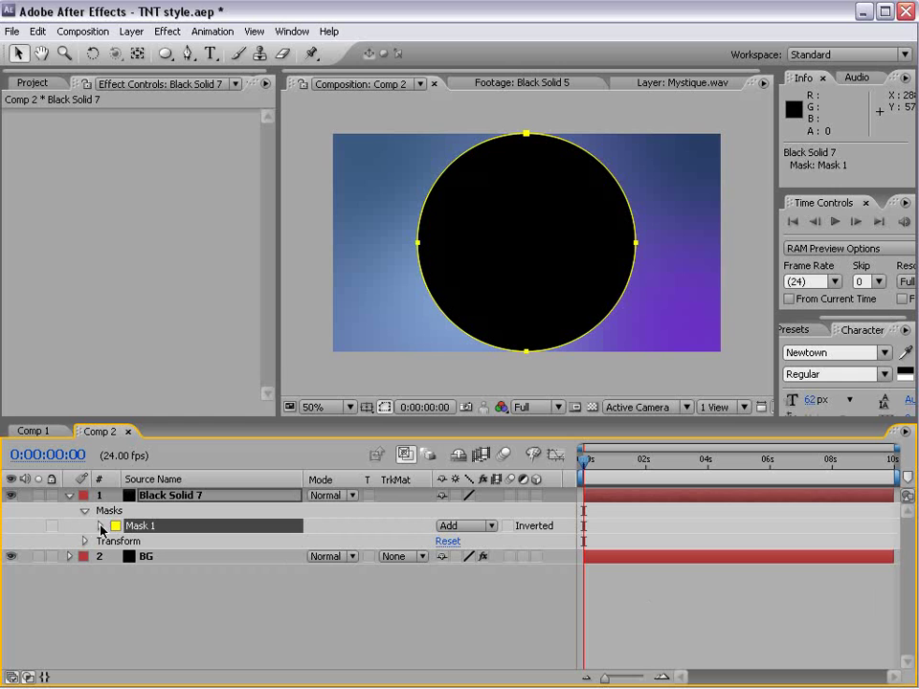
pyautogui.click(83, 31)
pyautogui.moveTo(37, 30)
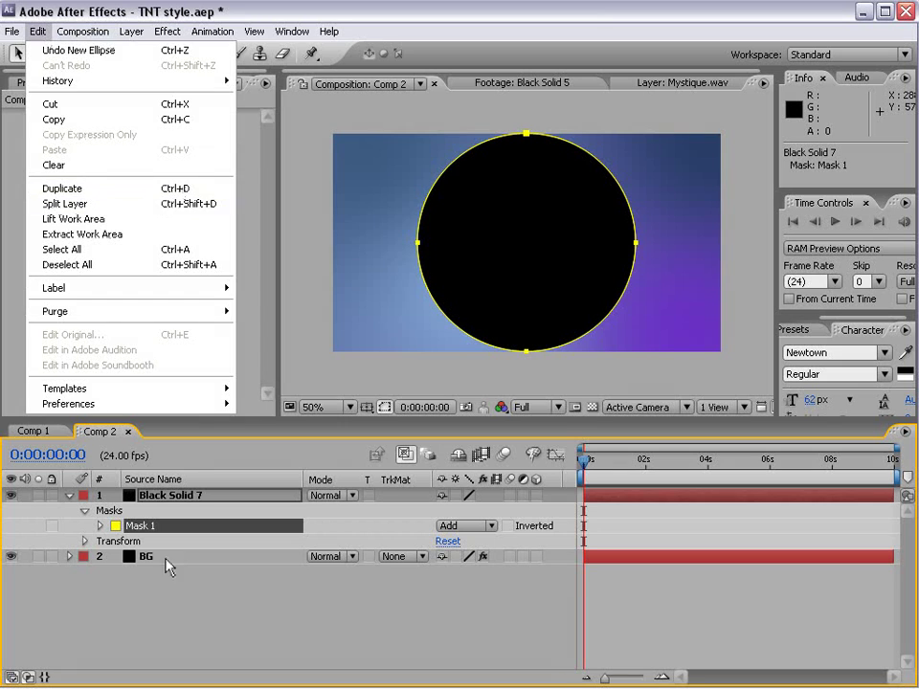
pyautogui.click(149, 528)
pyautogui.hotkey('ctrl', 'd')
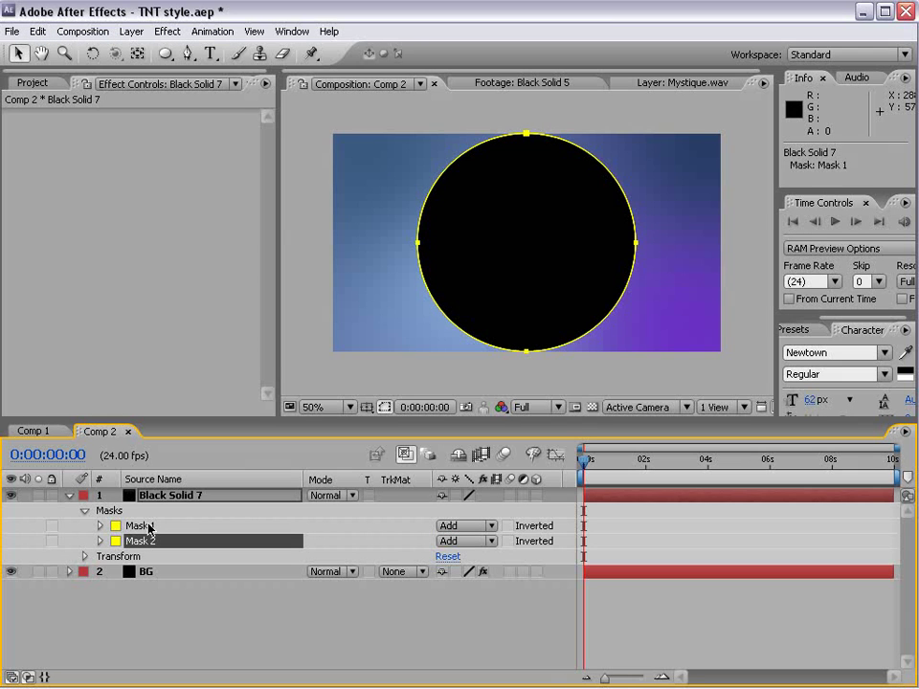
pyautogui.hotkey('ctrl', 's')
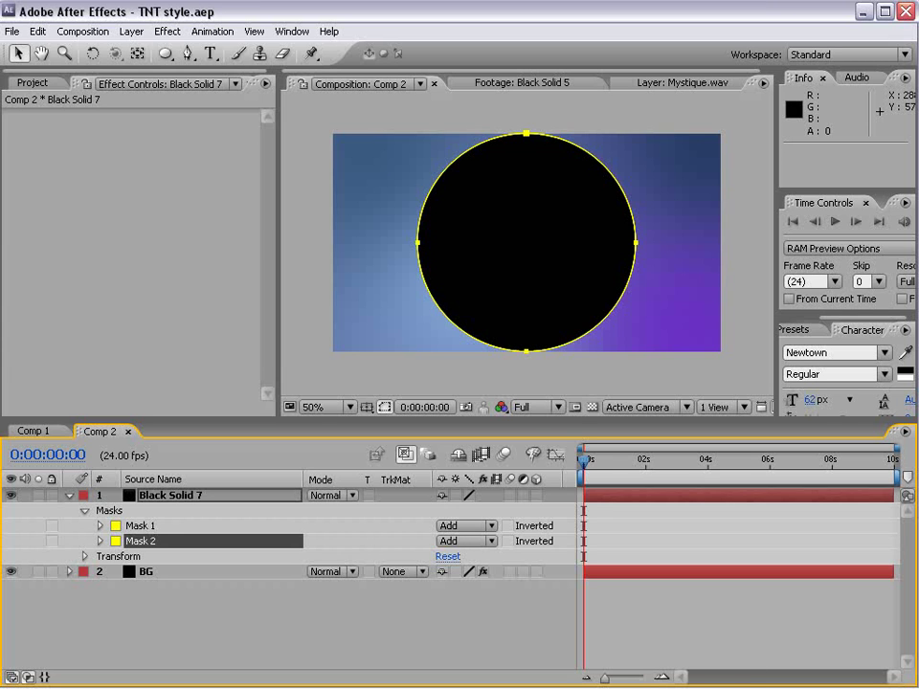
# Switch to Firefox to look at the presets page's Essential Content section, and return to After Effects
pyautogui.hotkey('alt', 'Tab')
pyautogui.scroll(-6, 529, 450)
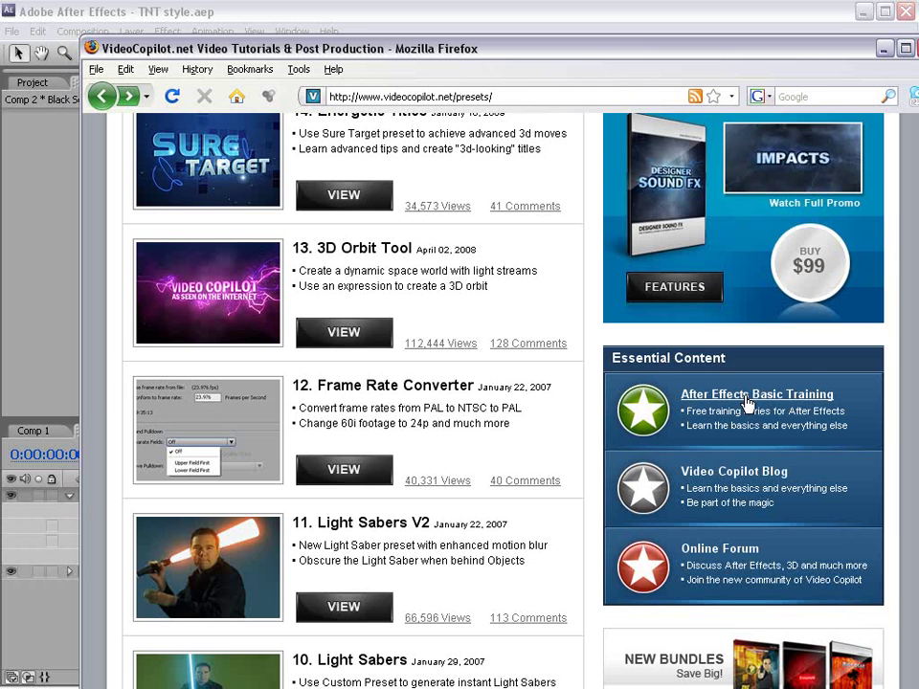
pyautogui.click(364, 9)
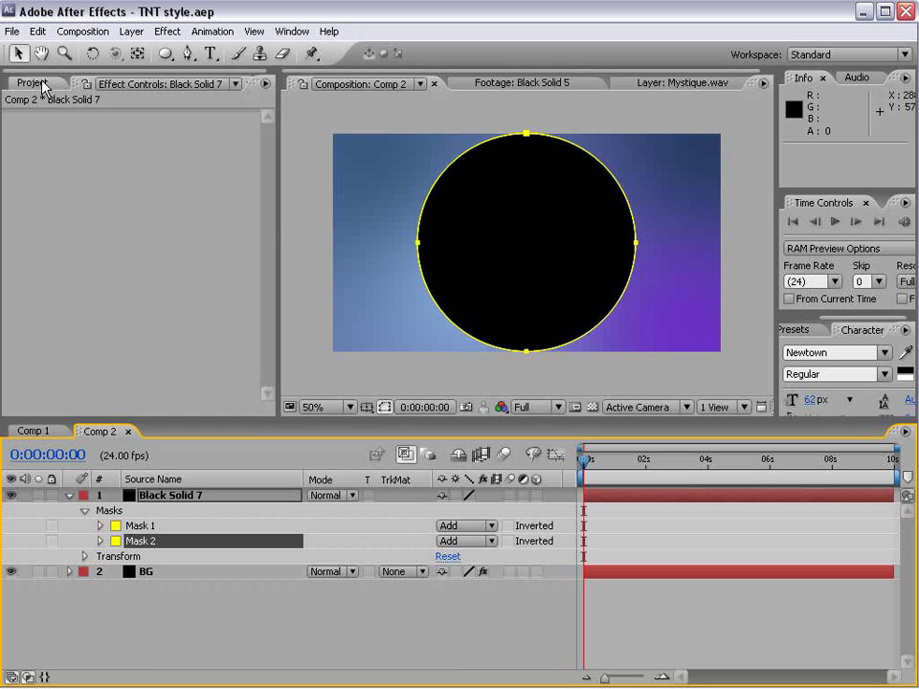
# Rename the masked solid layer to Circle
pyautogui.click(686, 646)
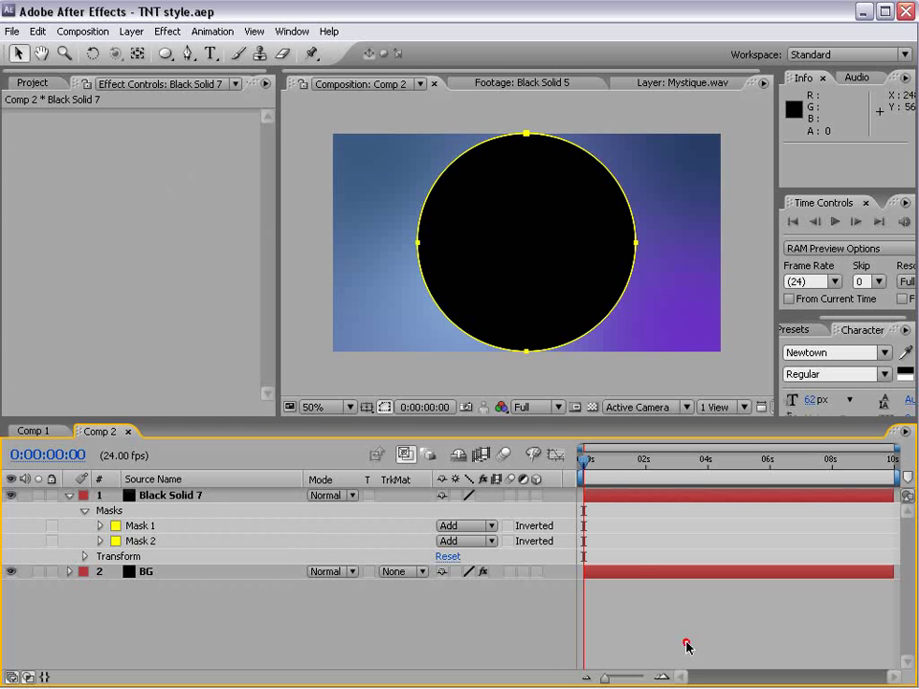
pyautogui.click(173, 497)
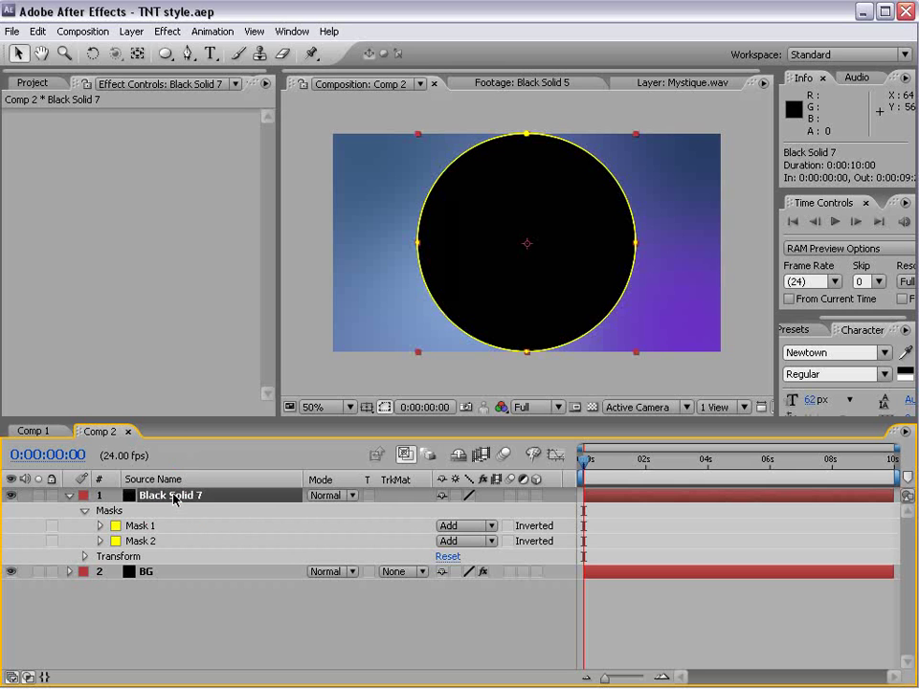
pyautogui.press('Return')
pyautogui.write('Circle')
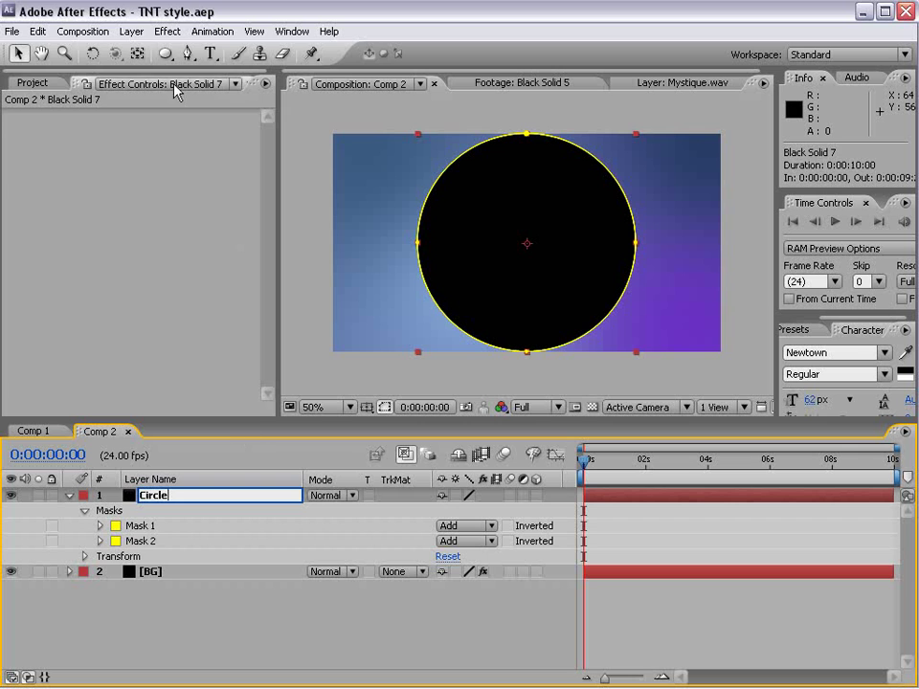
# Change the Circle solid's color to a medium dark gray
pyautogui.click(129, 31)
pyautogui.click(144, 64)
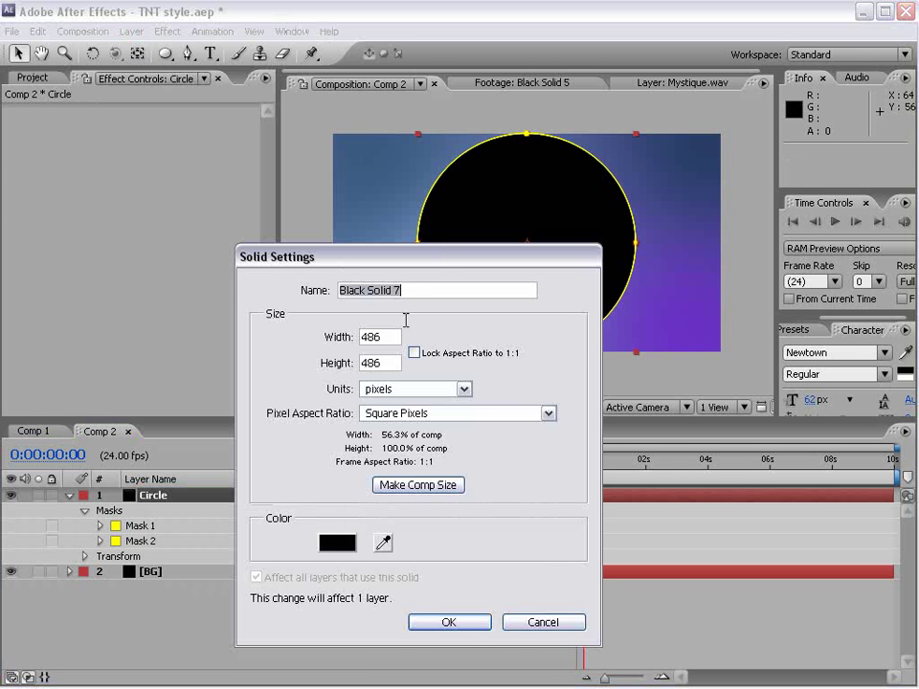
pyautogui.click(337, 542)
pyautogui.moveTo(156, 605); pyautogui.dragTo(91, 633)
pyautogui.click(474, 498)
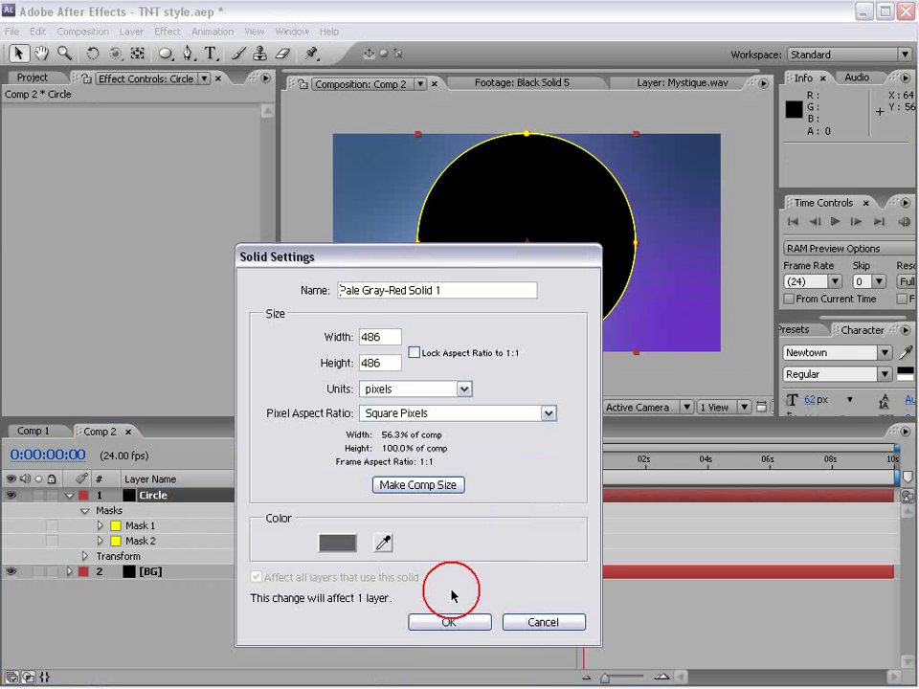
pyautogui.click(445, 620)
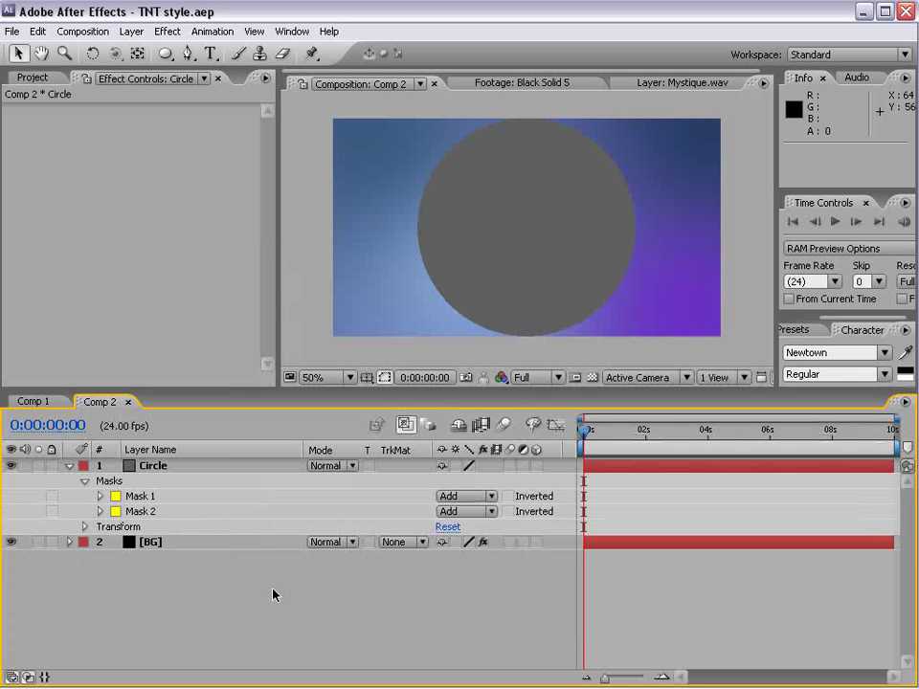
# Keep Mask 1 of the Circle layer on Add and set Mask 2's mode to Subtract
pyautogui.click(140, 497)
pyautogui.click(468, 499)
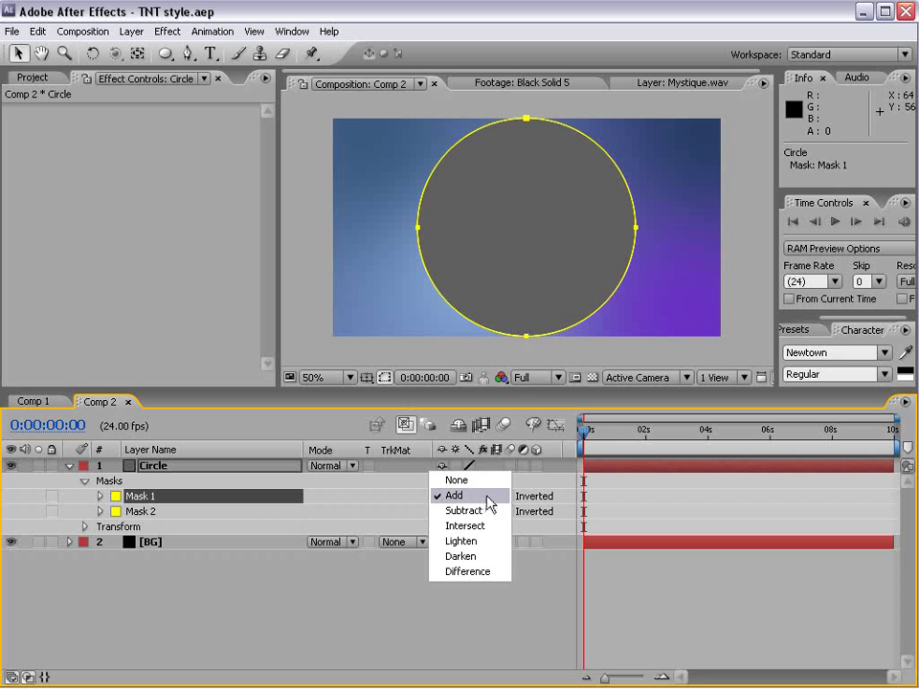
pyautogui.click(473, 496)
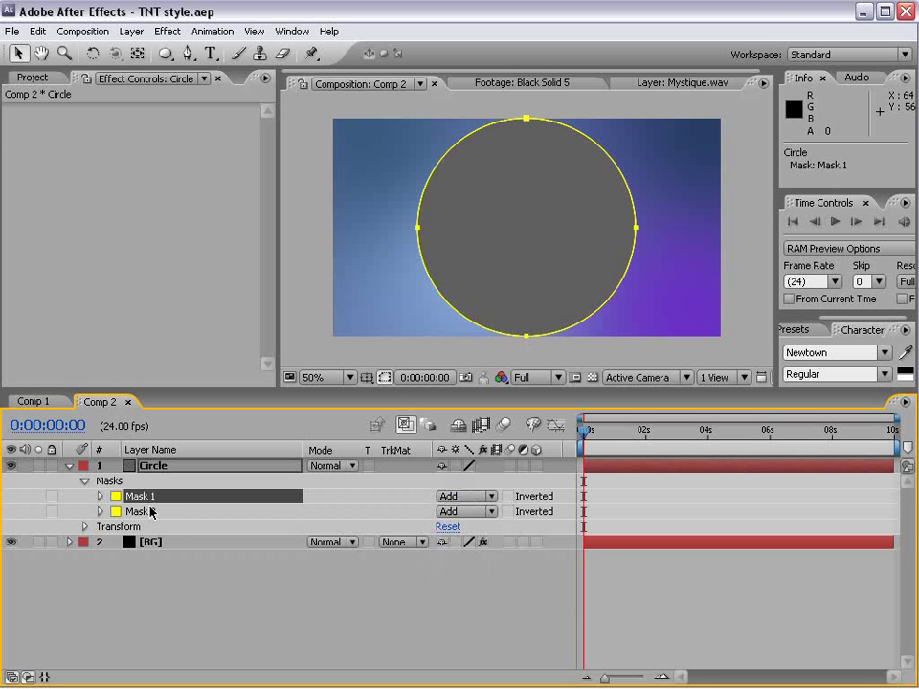
pyautogui.click(153, 512)
pyautogui.click(463, 512)
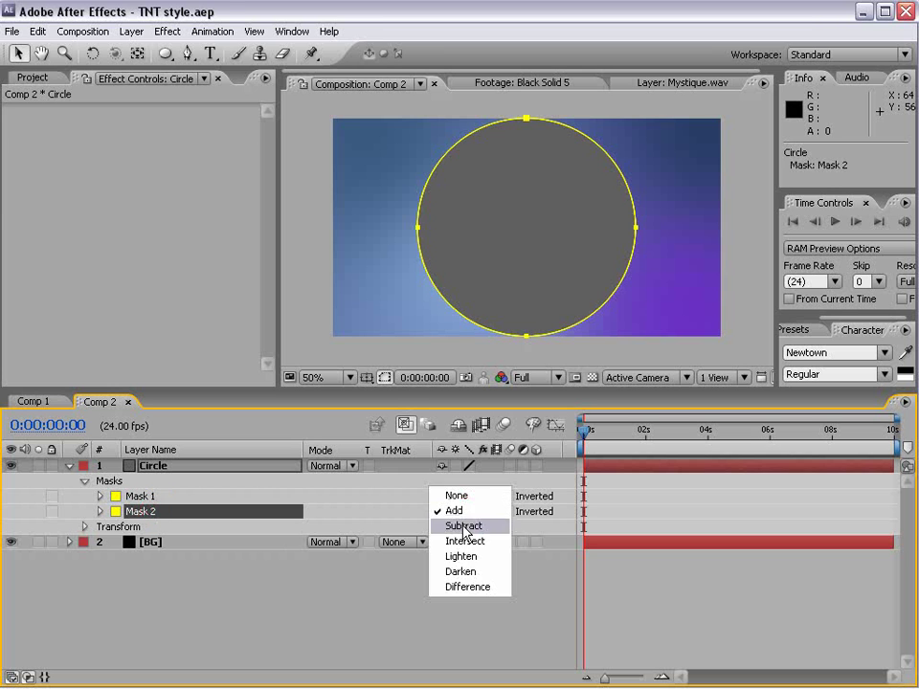
pyautogui.click(463, 526)
pyautogui.click(421, 576)
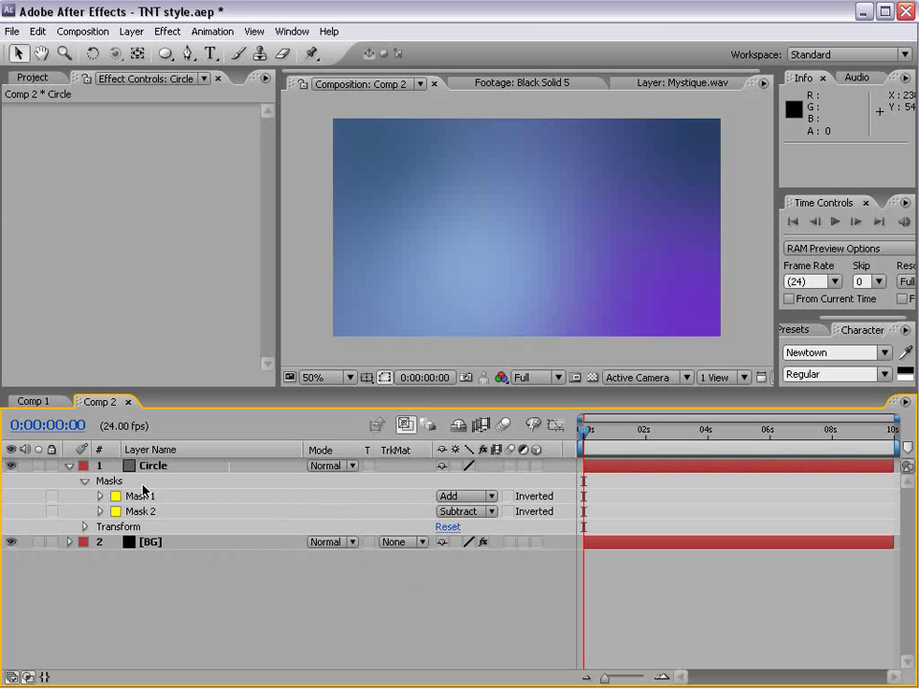
# Reveal all mask properties of the Circle layer and set Mask 2's Mask Expansion to -48 pixels to form a ring
pyautogui.click(148, 468)
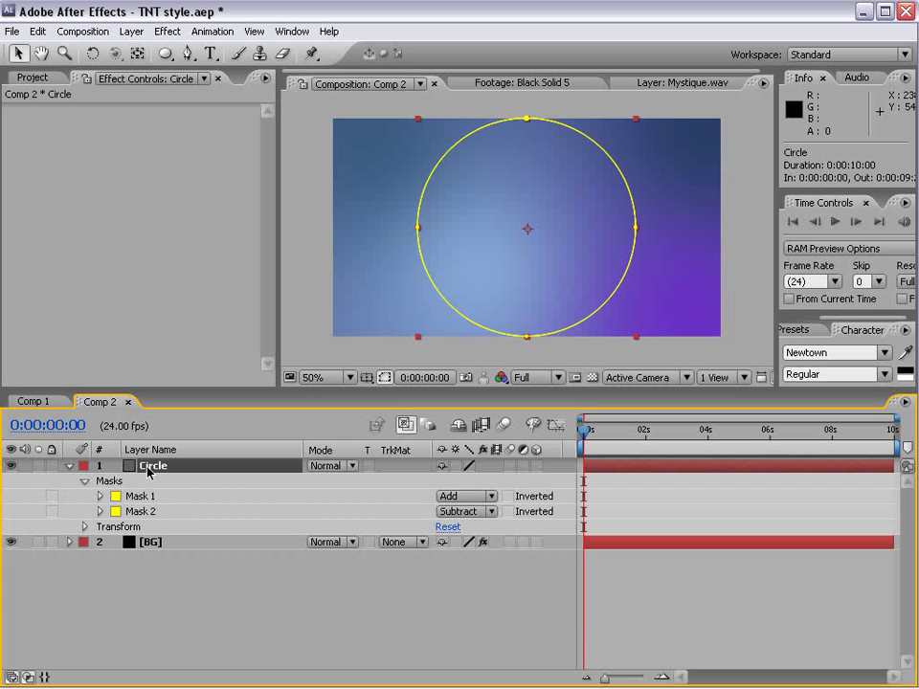
pyautogui.press('m')
pyautogui.press('m')
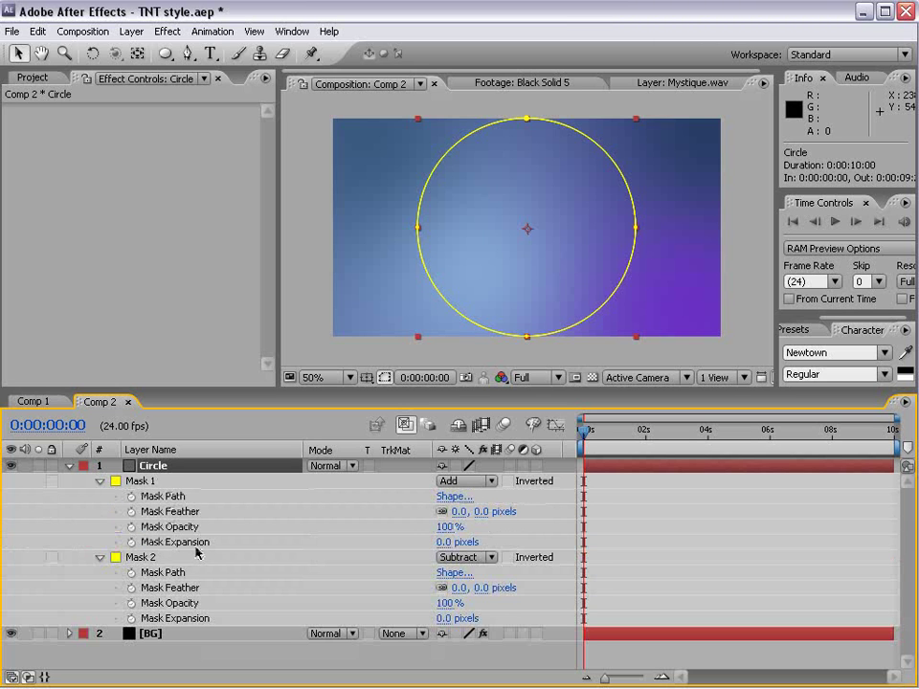
pyautogui.moveTo(240, 393); pyautogui.dragTo(226, 359)
pyautogui.click(148, 588)
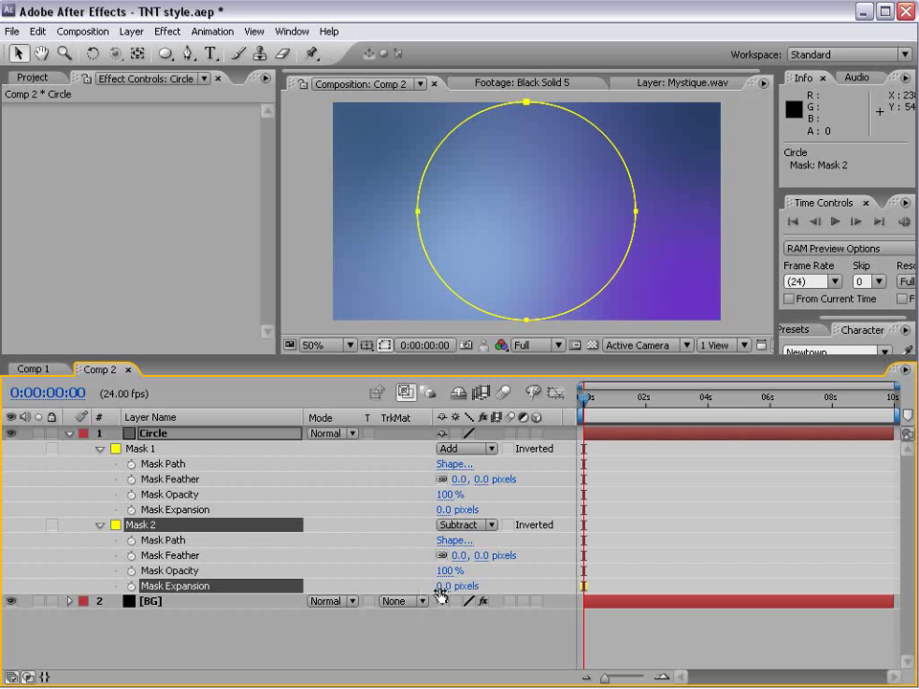
pyautogui.moveTo(443, 596); pyautogui.dragTo(406, 585)
pyautogui.click(508, 643)
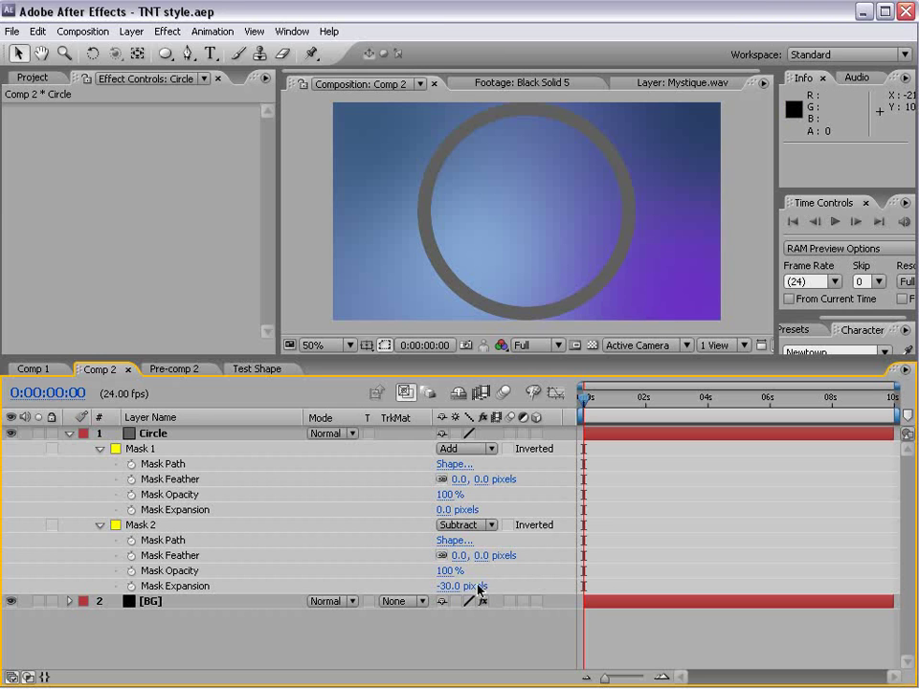
pyautogui.moveTo(447, 588); pyautogui.dragTo(436, 586)
pyautogui.click(606, 472)
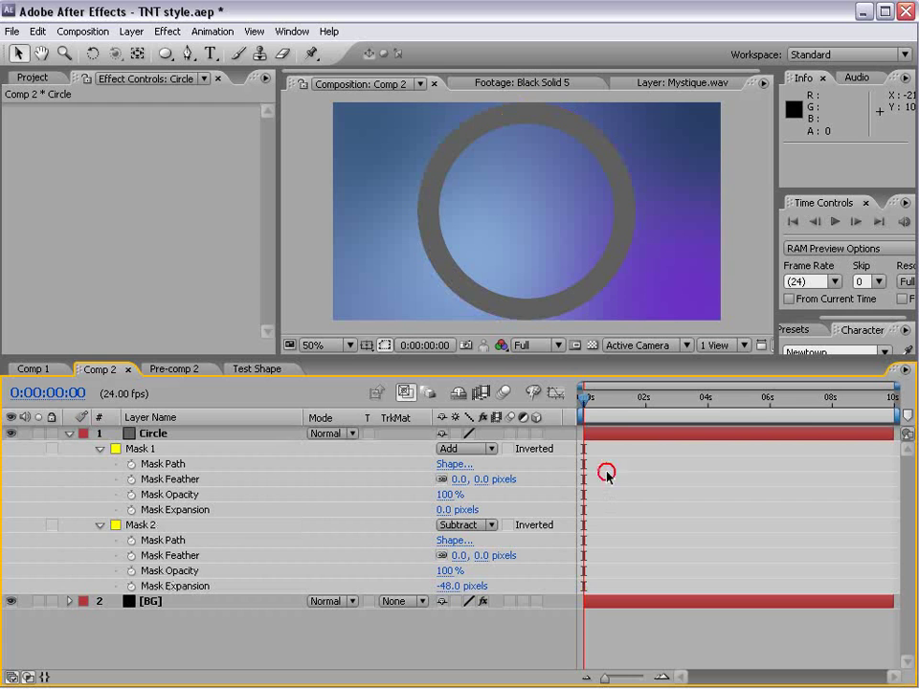
# Pre-compose the Circle layer as Circle Comp 1, moving all attributes into the new composition
pyautogui.click(605, 437)
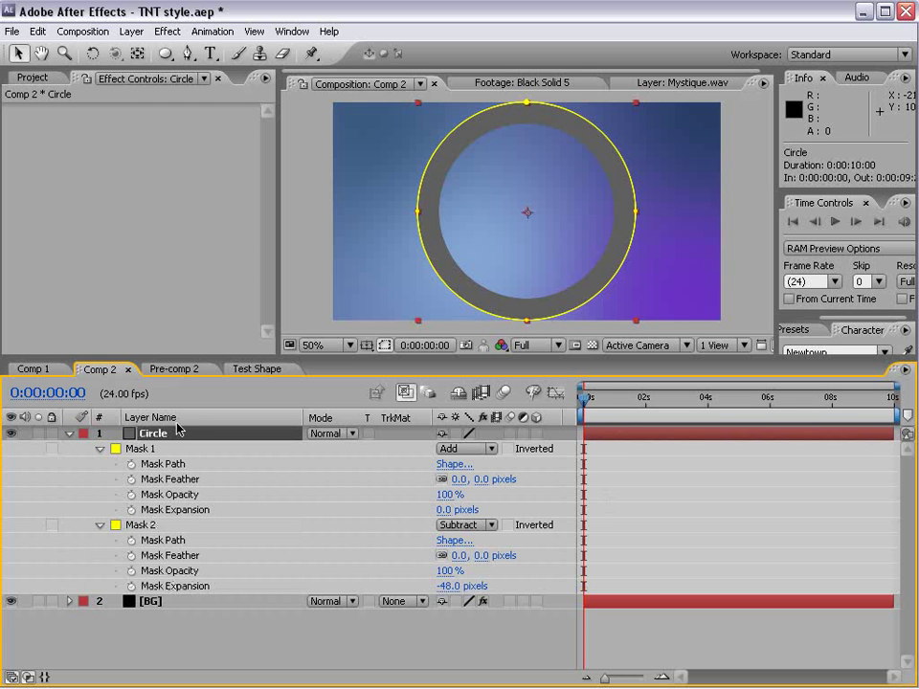
pyautogui.click(131, 31)
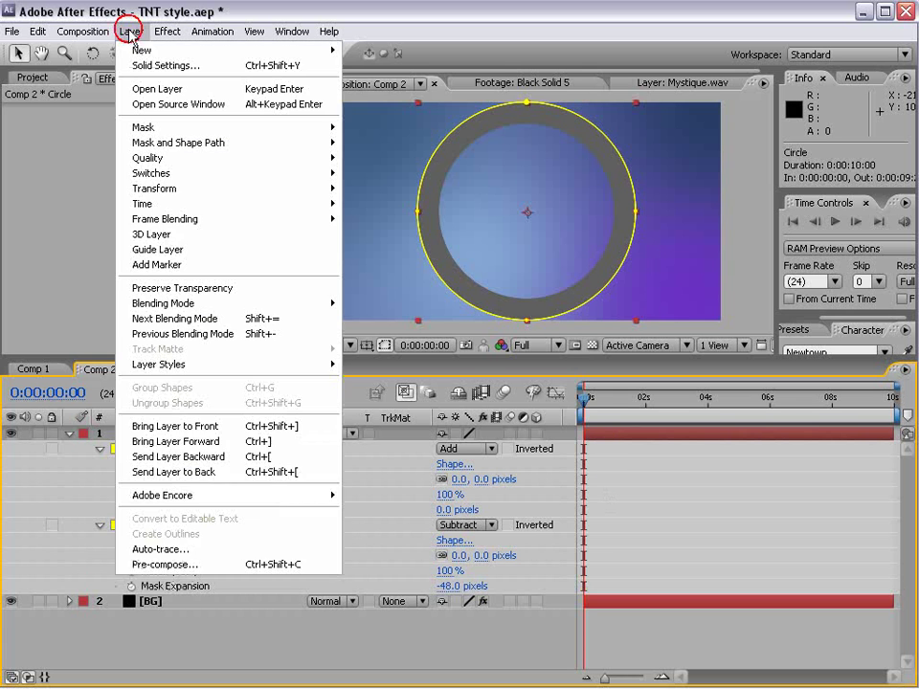
pyautogui.click(158, 563)
pyautogui.moveTo(580, 329); pyautogui.dragTo(402, 307)
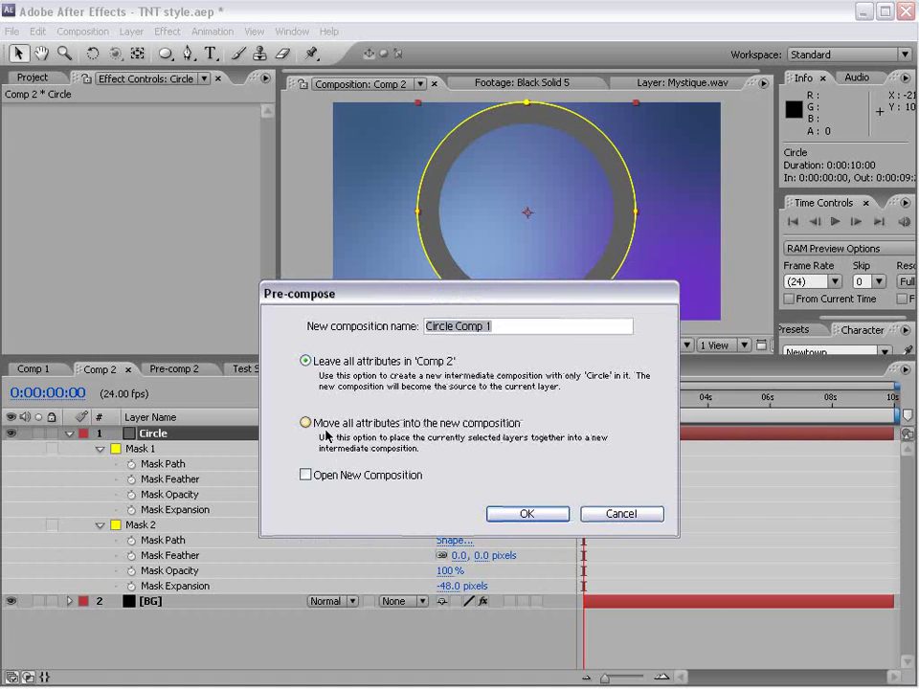
pyautogui.click(334, 424)
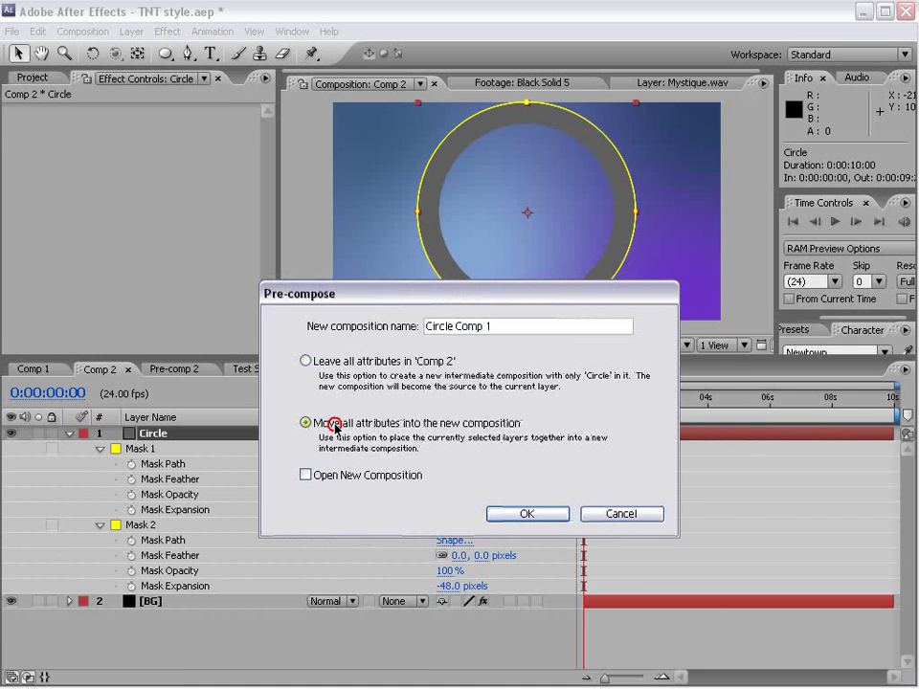
pyautogui.click(527, 514)
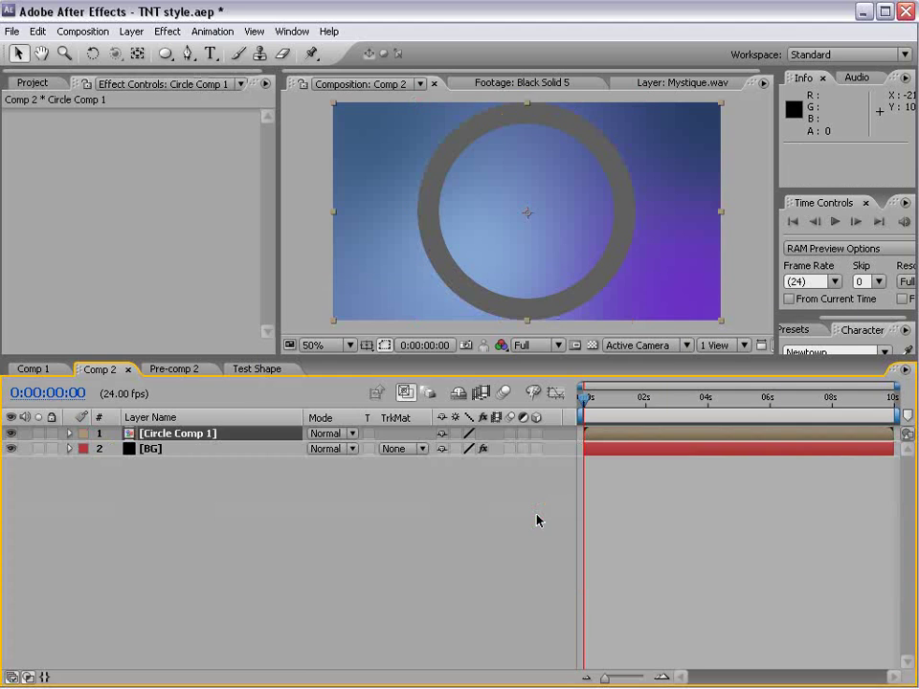
# Open Circle Comp 1 for editing and give its composition viewer more height
pyautogui.click(188, 438)
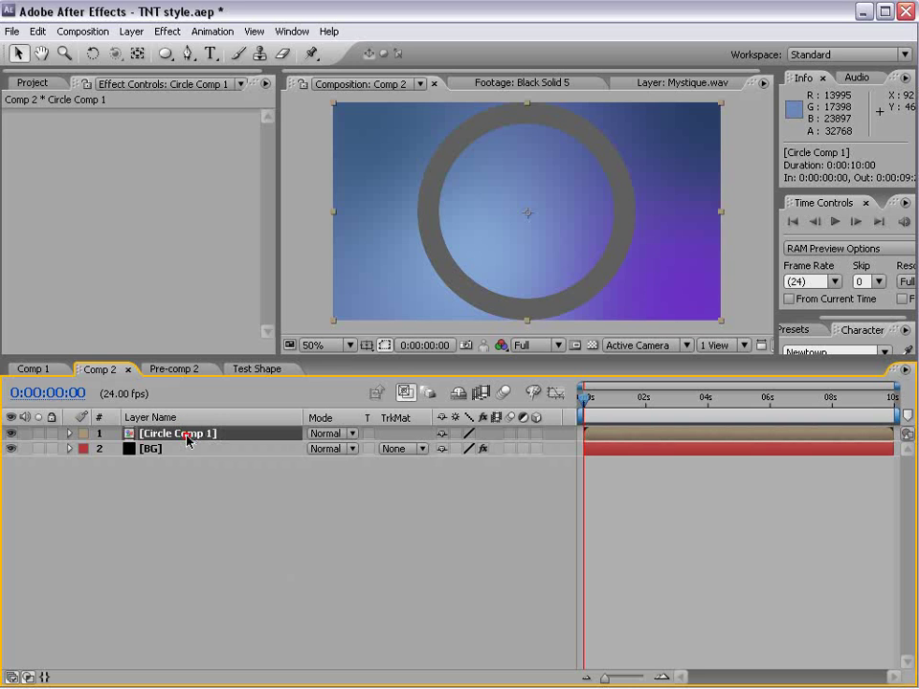
pyautogui.doubleClick(187, 437)
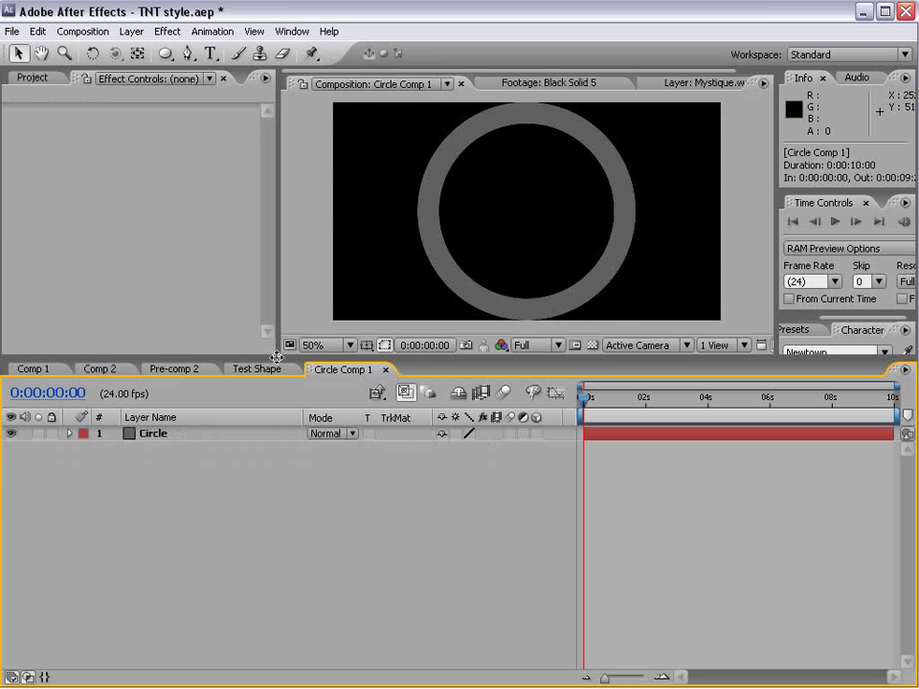
pyautogui.moveTo(276, 356); pyautogui.dragTo(259, 439)
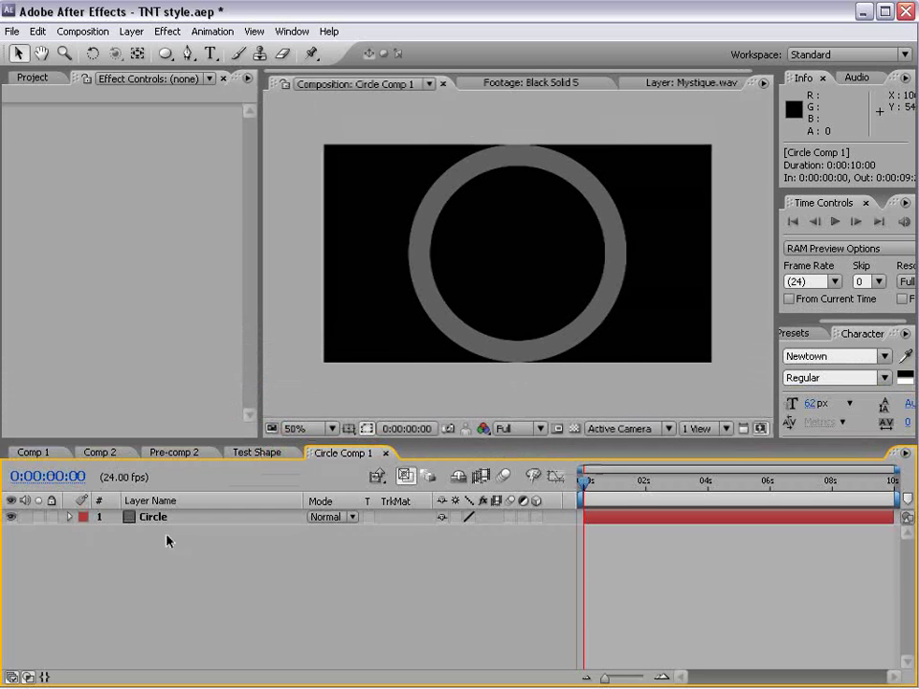
pyautogui.click(158, 518)
pyautogui.click(413, 129)
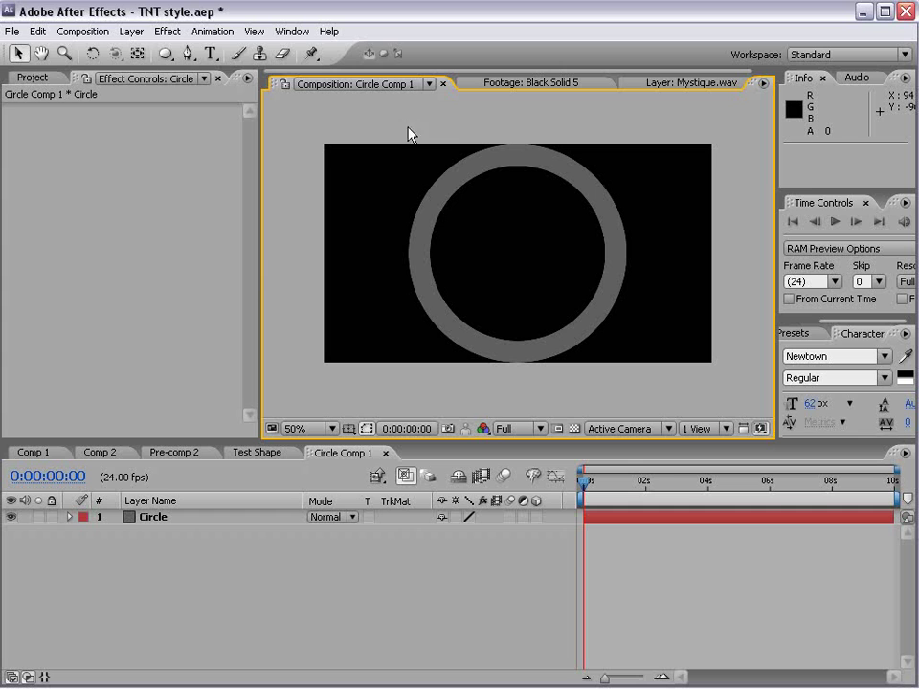
# Unlock Circle Comp 1's aspect ratio in its composition settings, set the height to 864, and save the project
pyautogui.click(83, 31)
pyautogui.click(113, 73)
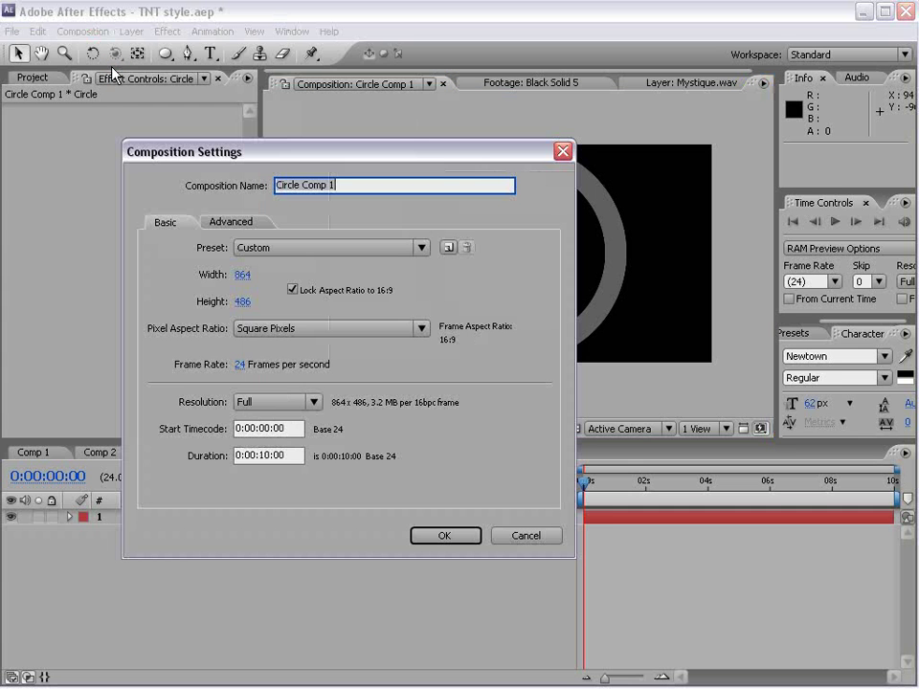
pyautogui.click(292, 290)
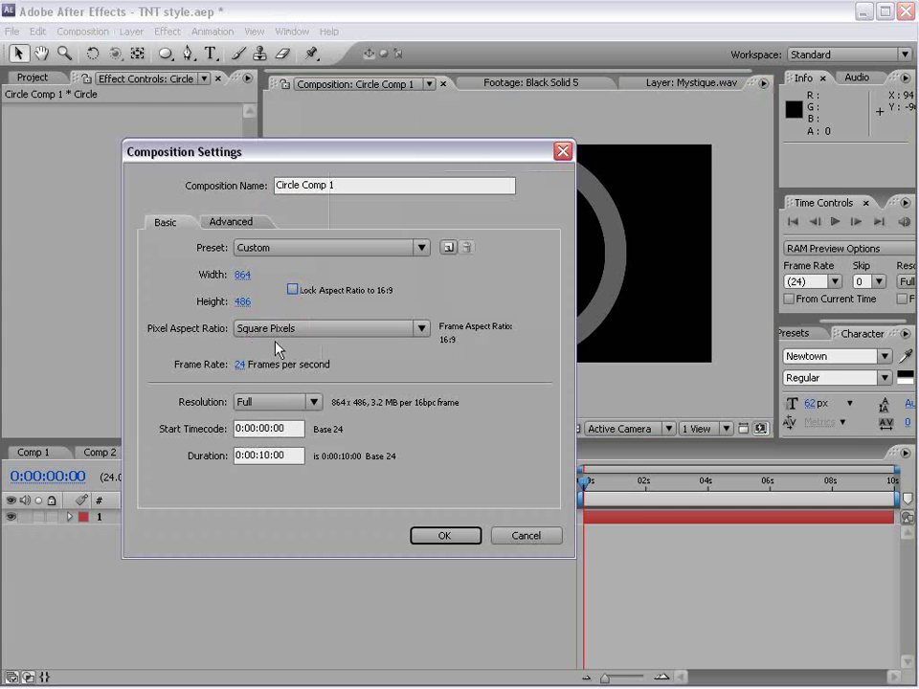
pyautogui.click(254, 300)
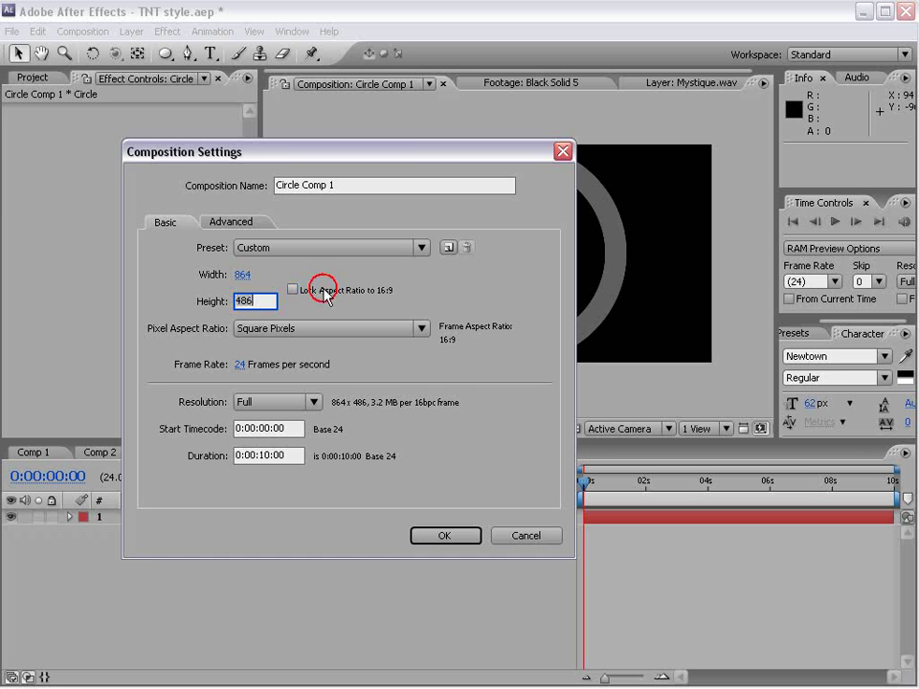
pyautogui.write('864')
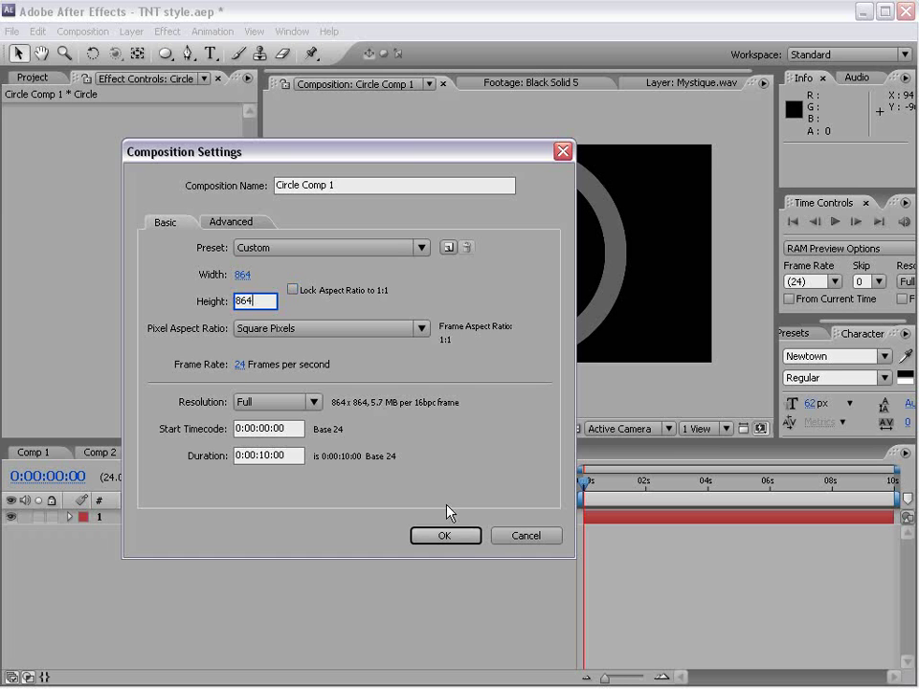
pyautogui.click(453, 535)
pyautogui.click(599, 311)
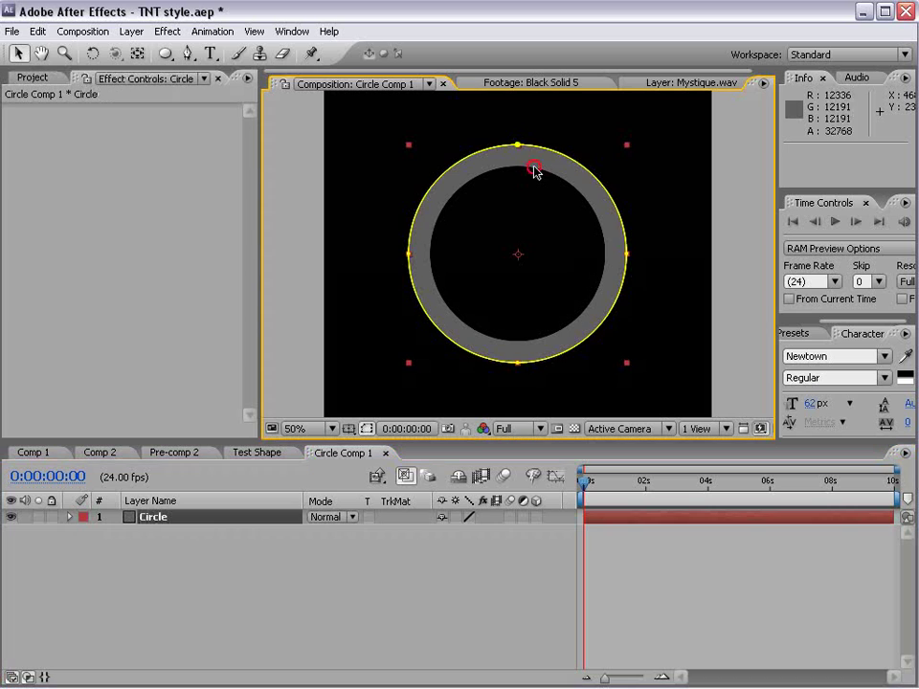
pyautogui.click(645, 581)
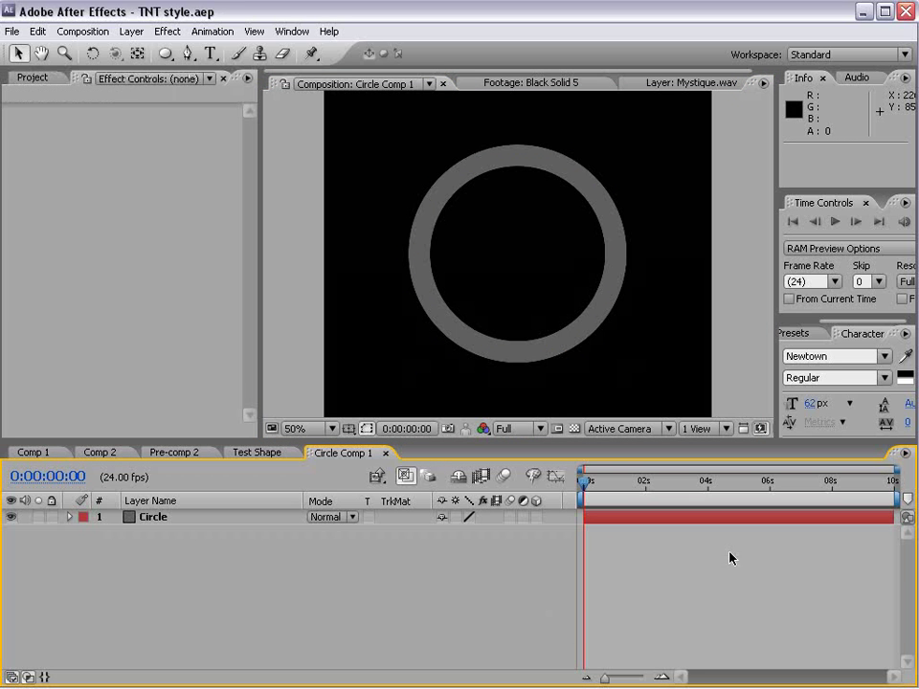
# Duplicate the Circle layer and apply a Fill effect colored white to the copy
pyautogui.click(161, 518)
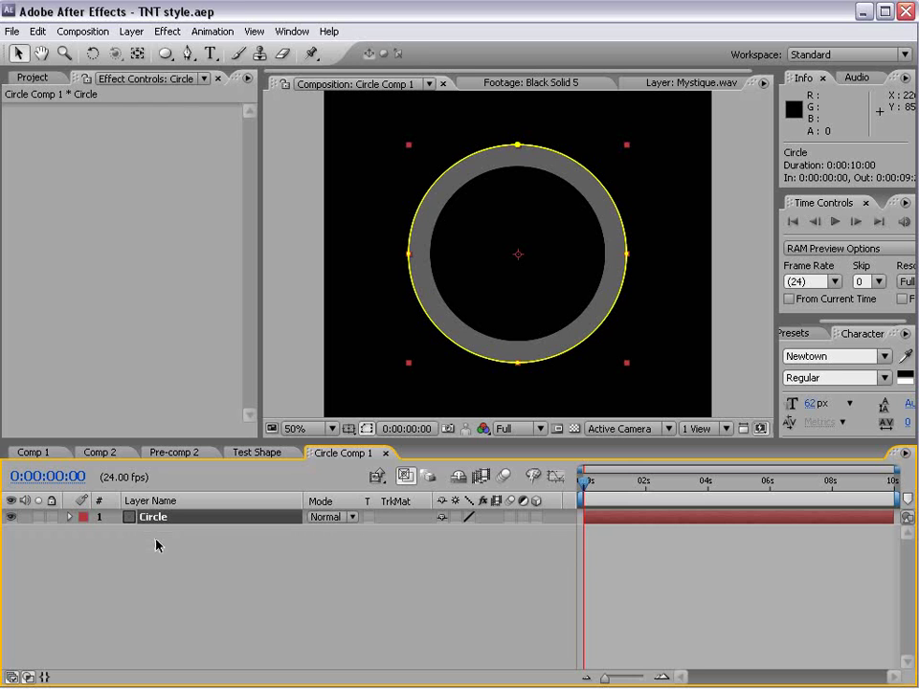
pyautogui.hotkey('ctrl', 'd')
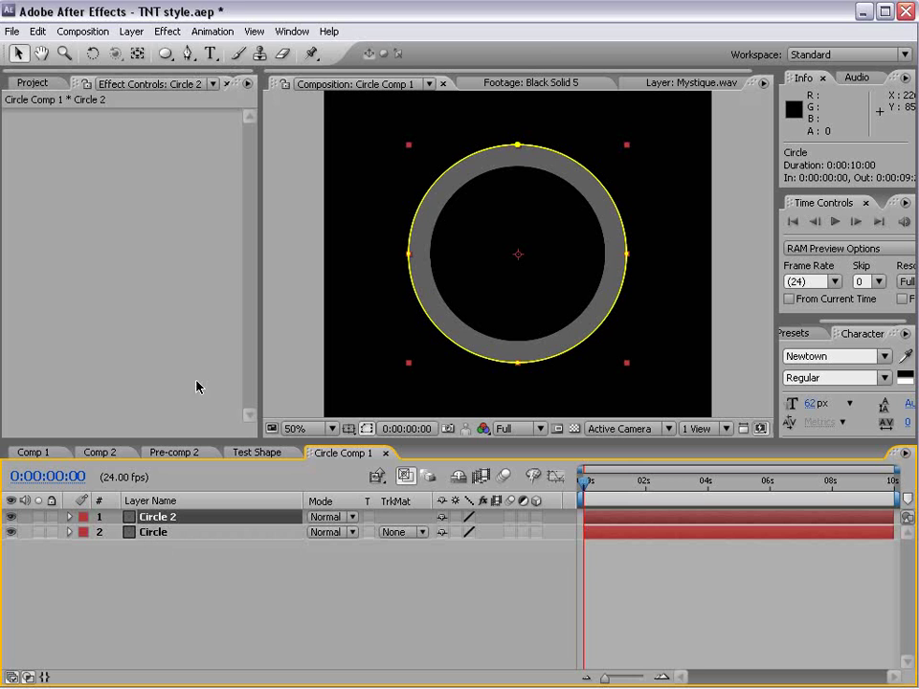
pyautogui.click(169, 31)
pyautogui.moveTo(197, 255)
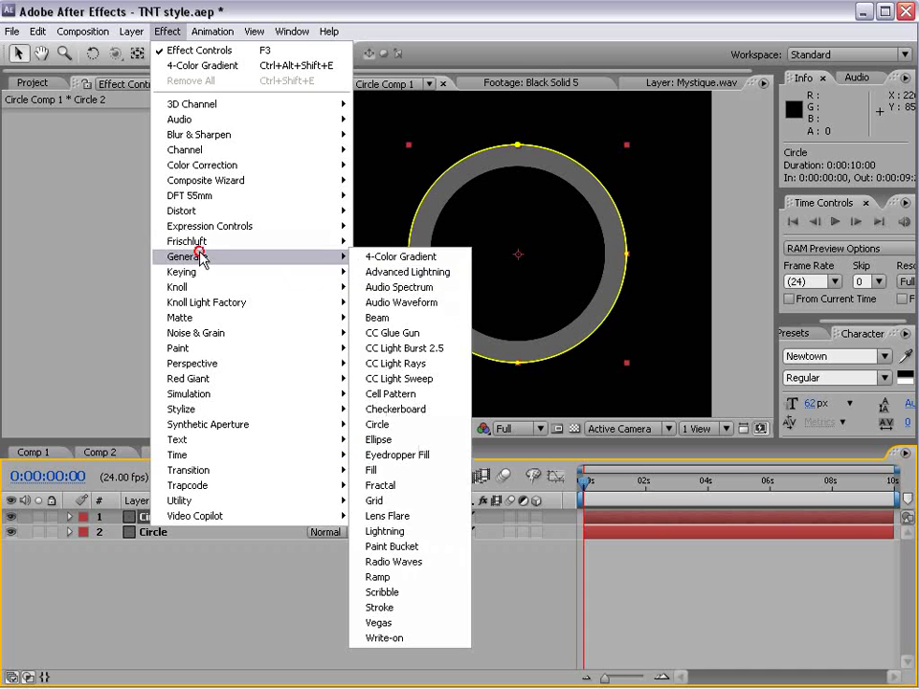
pyautogui.click(379, 470)
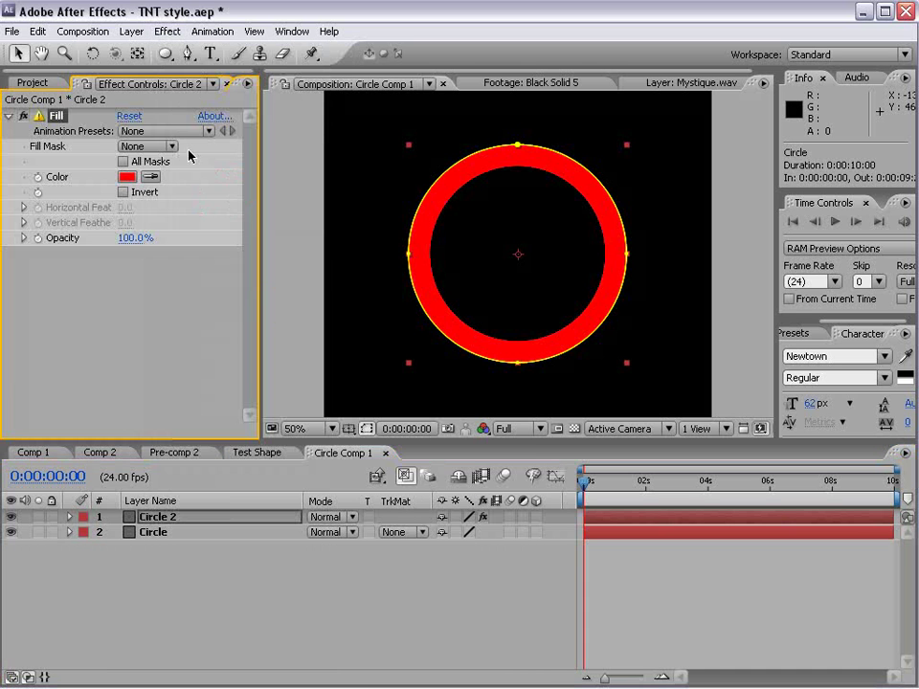
pyautogui.click(127, 177)
pyautogui.moveTo(212, 562); pyautogui.dragTo(2, 430)
pyautogui.click(495, 494)
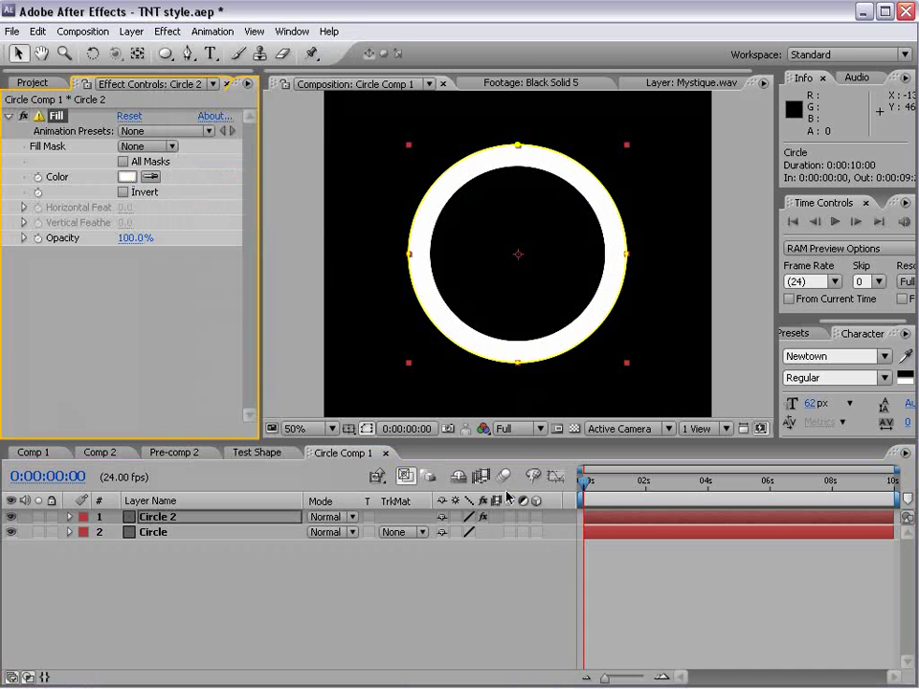
pyautogui.click(485, 589)
# Reveal all mask properties of the Circle 2 layer and set Mask 1's Mask Expansion to -31 pixels
pyautogui.click(151, 516)
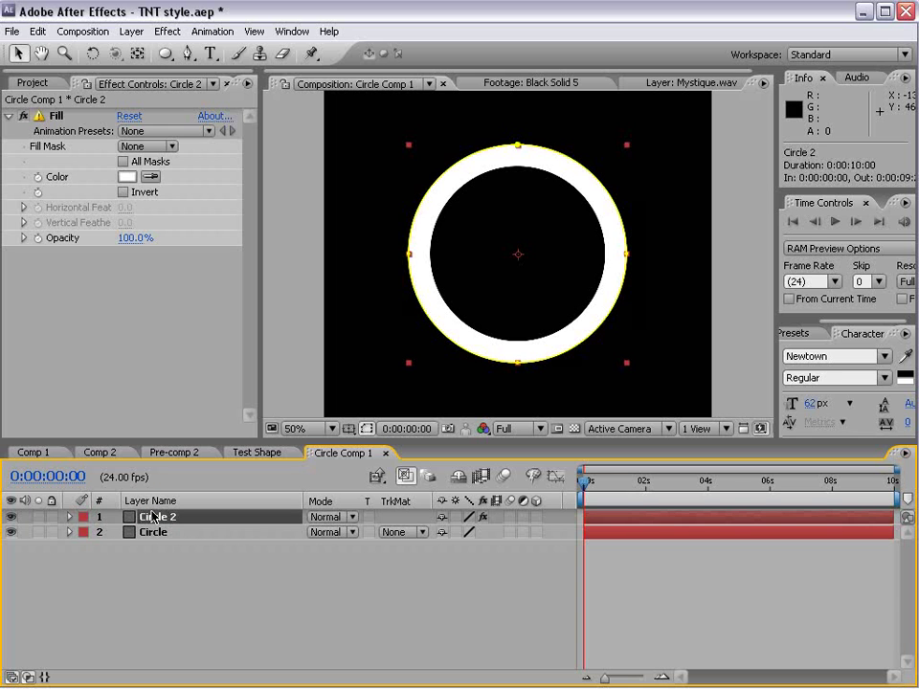
pyautogui.press('m')
pyautogui.press('m')
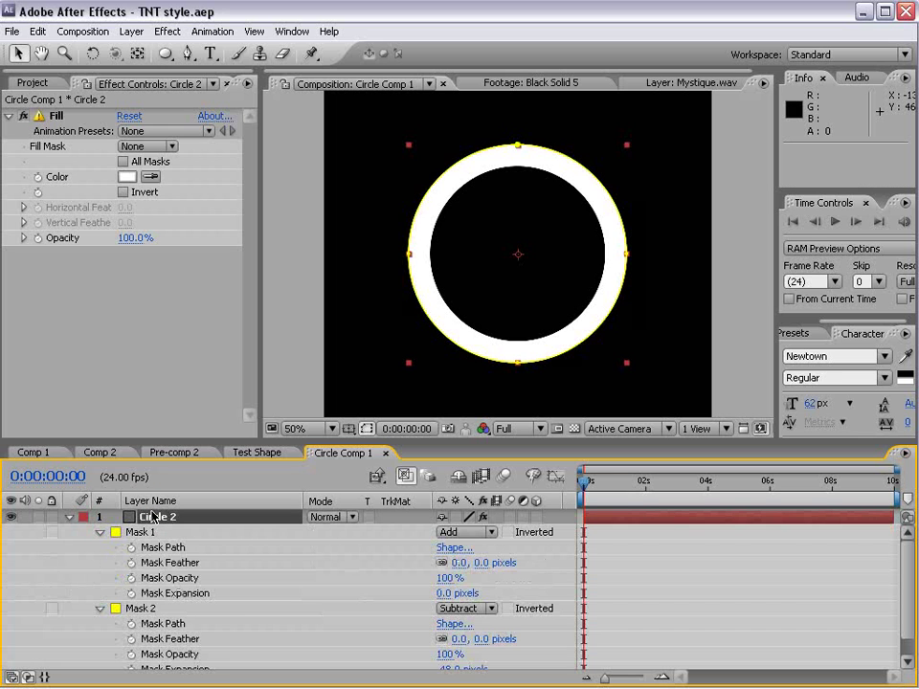
pyautogui.moveTo(192, 440); pyautogui.dragTo(190, 379)
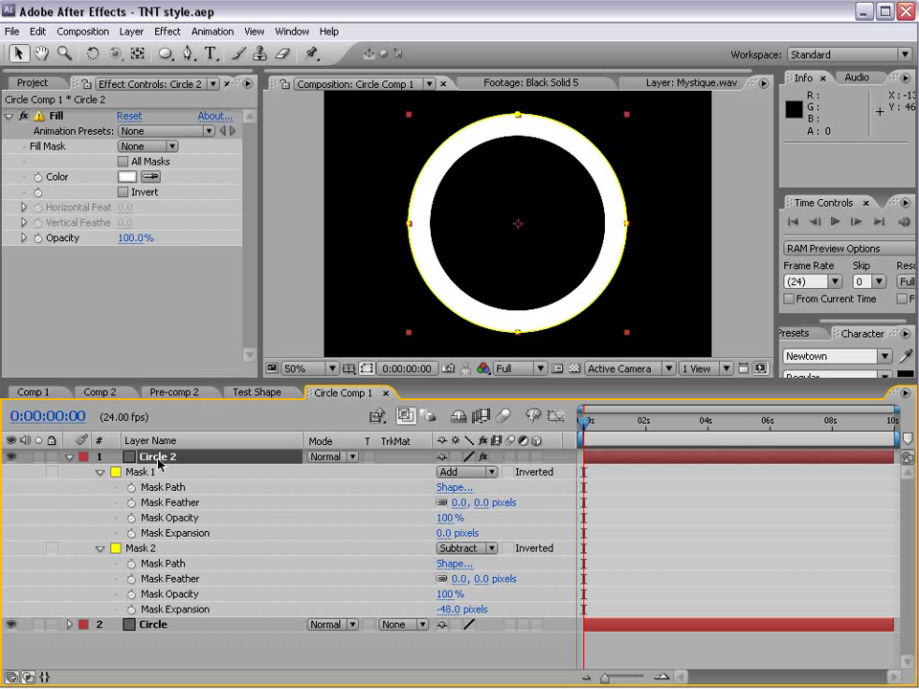
pyautogui.moveTo(442, 533); pyautogui.dragTo(414, 533)
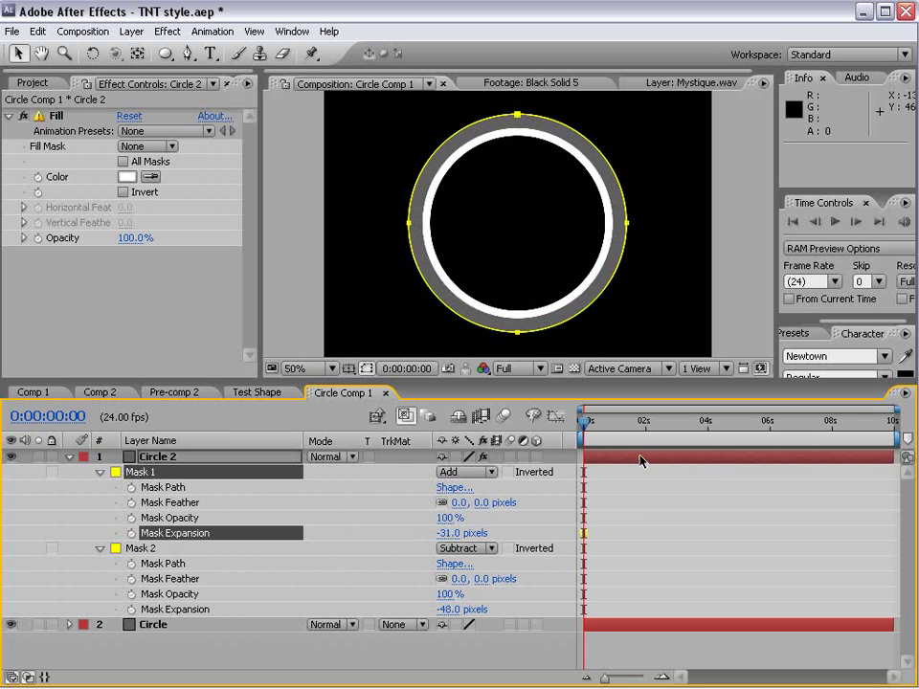
pyautogui.click(594, 302)
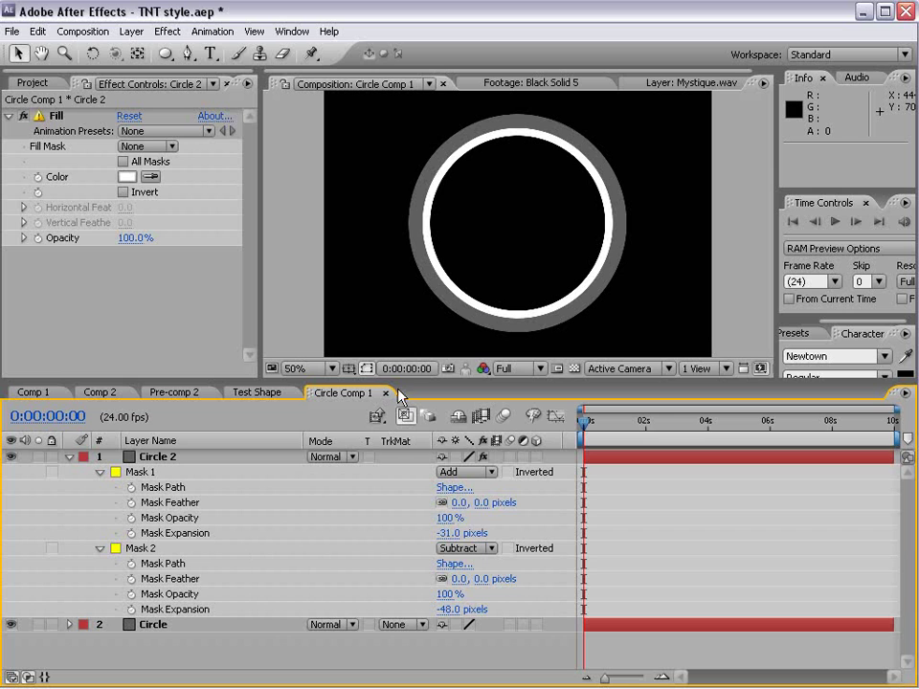
# Reveal all mask properties of the original Circle layer and set Mask 2's Mask Expansion to -53 pixels
pyautogui.moveTo(399, 382); pyautogui.dragTo(400, 333)
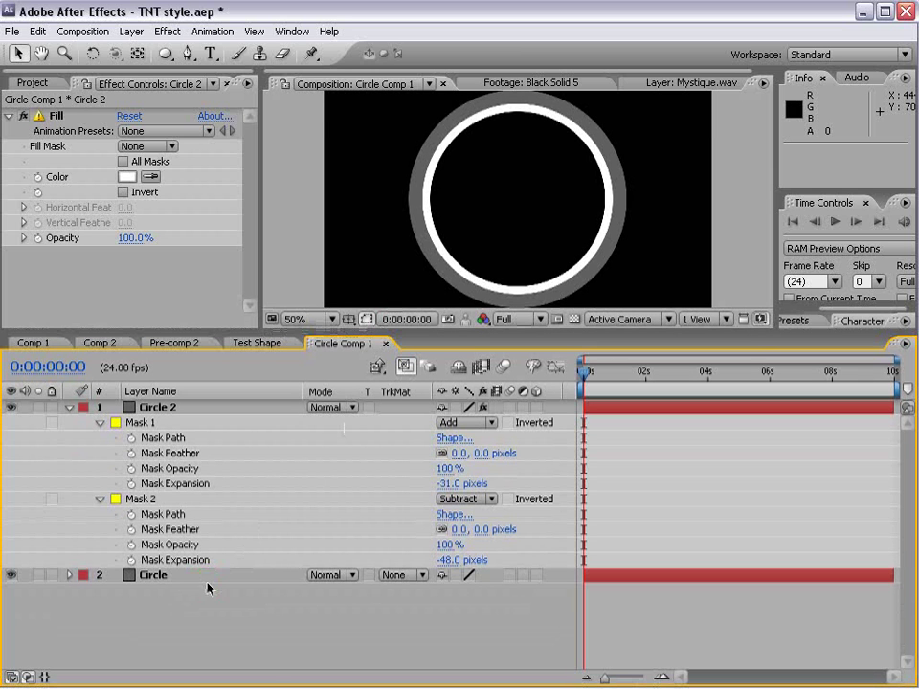
pyautogui.click(201, 575)
pyautogui.press('m')
pyautogui.press('m')
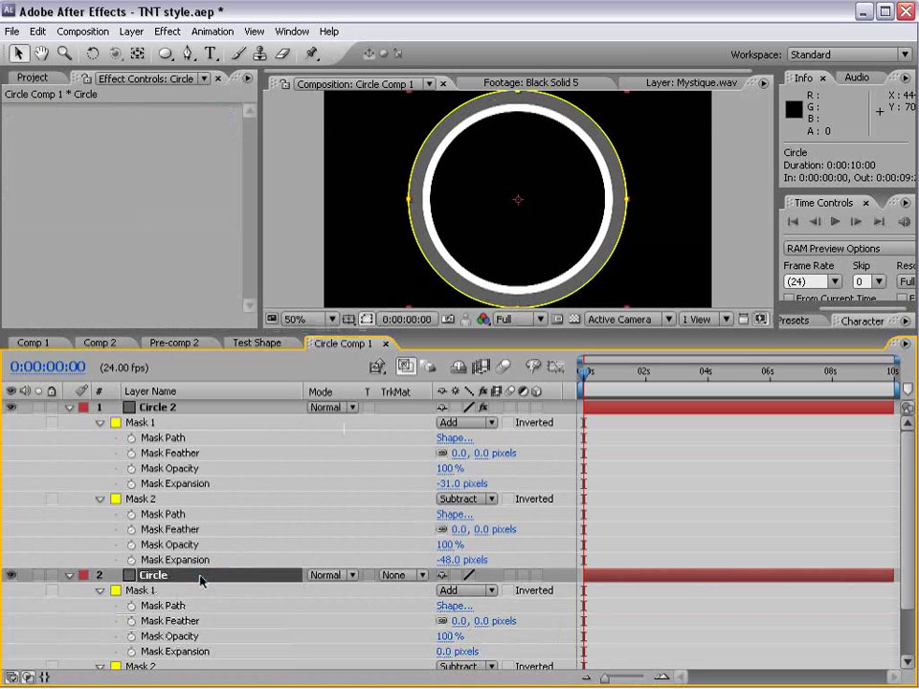
pyautogui.scroll(-3, 316, 618)
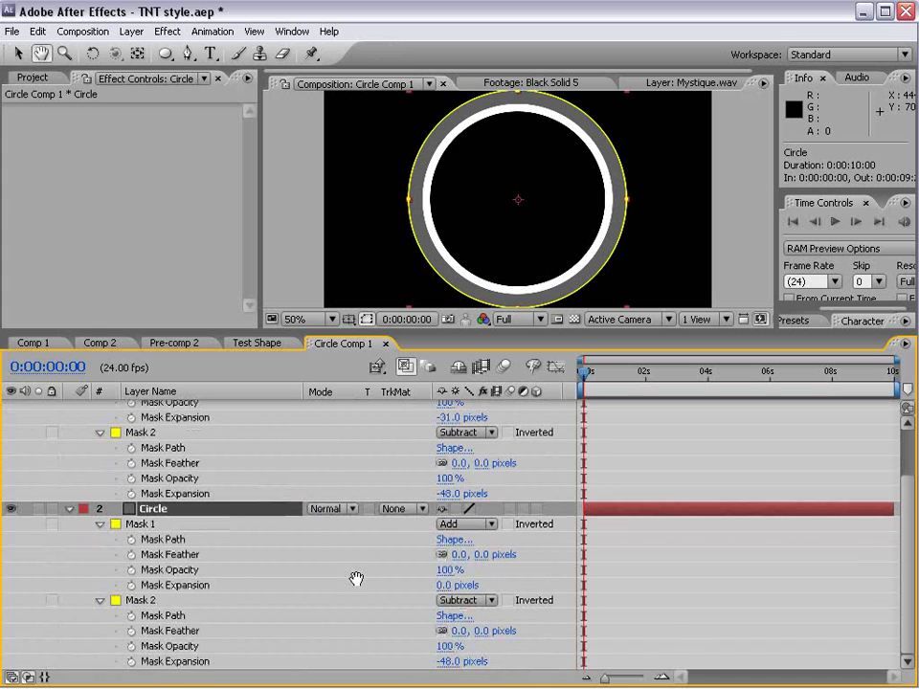
pyautogui.click(445, 661)
pyautogui.moveTo(445, 660); pyautogui.dragTo(431, 660)
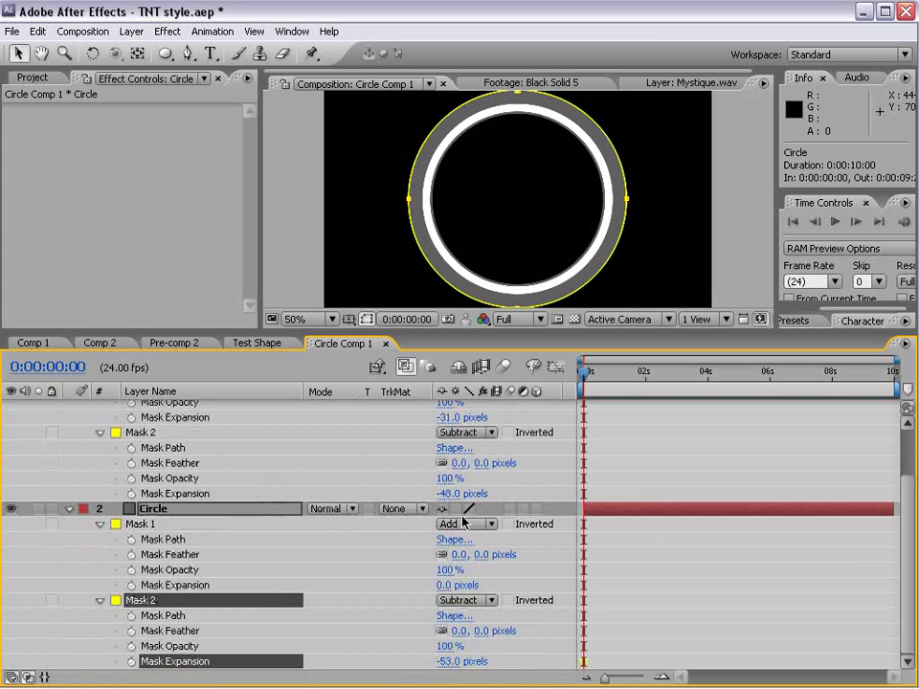
# Set the Mask Expansion of Circle 2's Mask 2 to -45 pixels and save the project
pyautogui.click(446, 496)
pyautogui.click(445, 493)
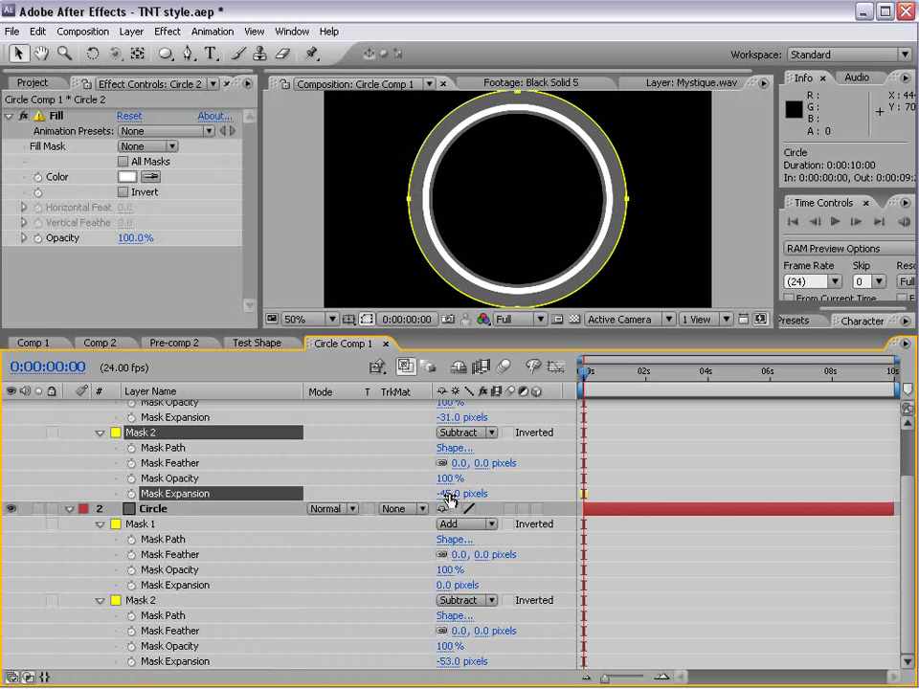
pyautogui.hotkey('ctrl', 's')
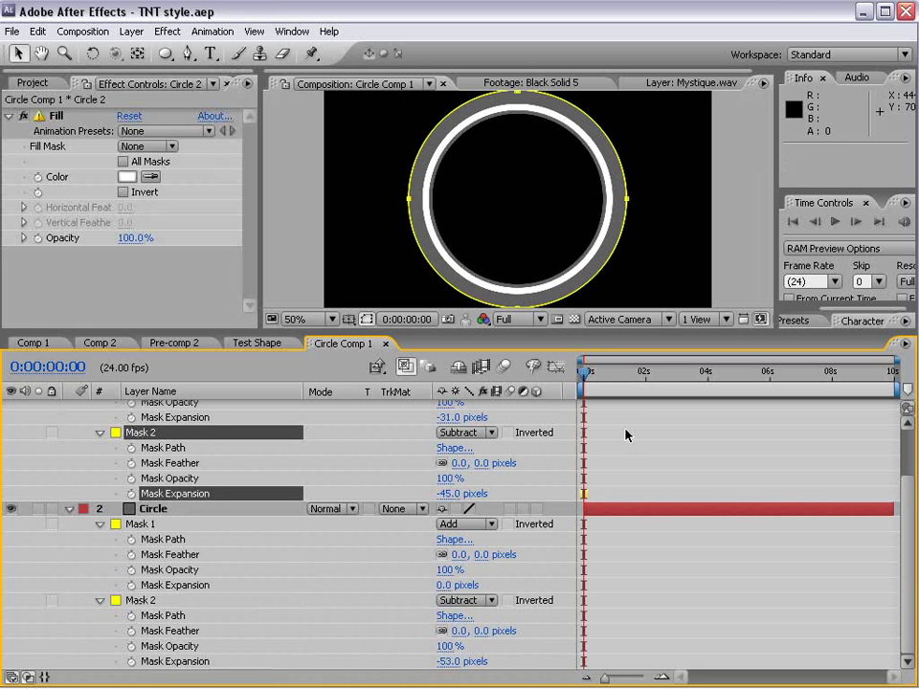
# Set the Mask Feather of Circle 2's Mask 1 to 27 pixels to soften the white ring's outer edge
pyautogui.scroll(3, 625, 435)
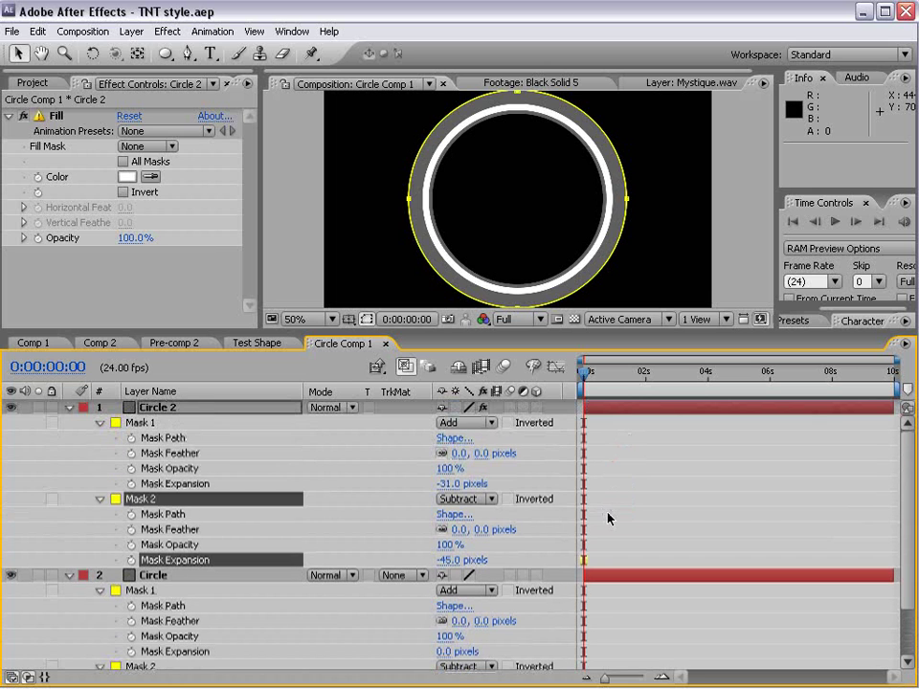
pyautogui.click(607, 517)
pyautogui.click(163, 409)
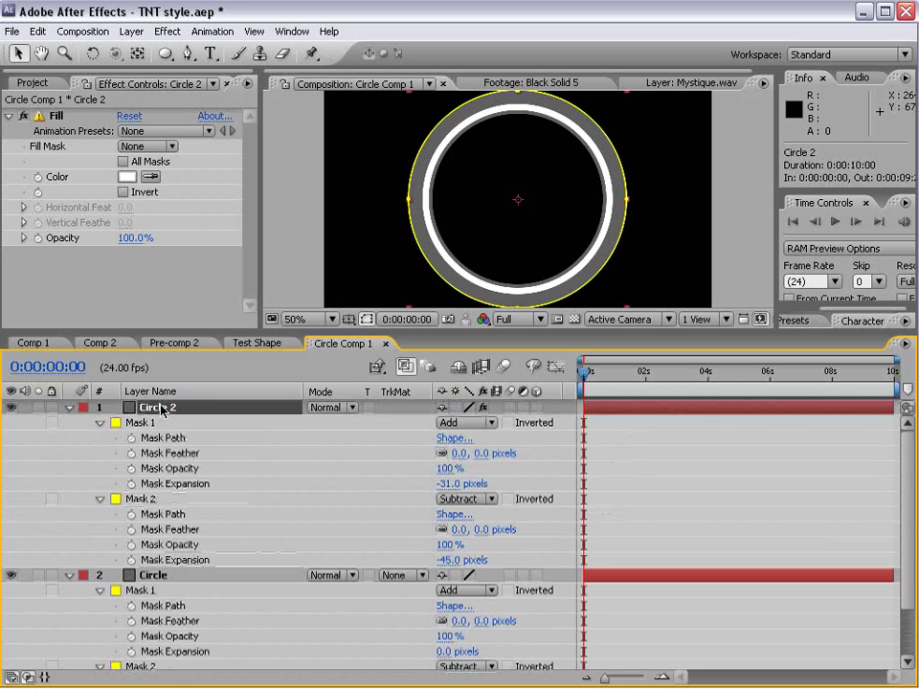
pyautogui.click(135, 423)
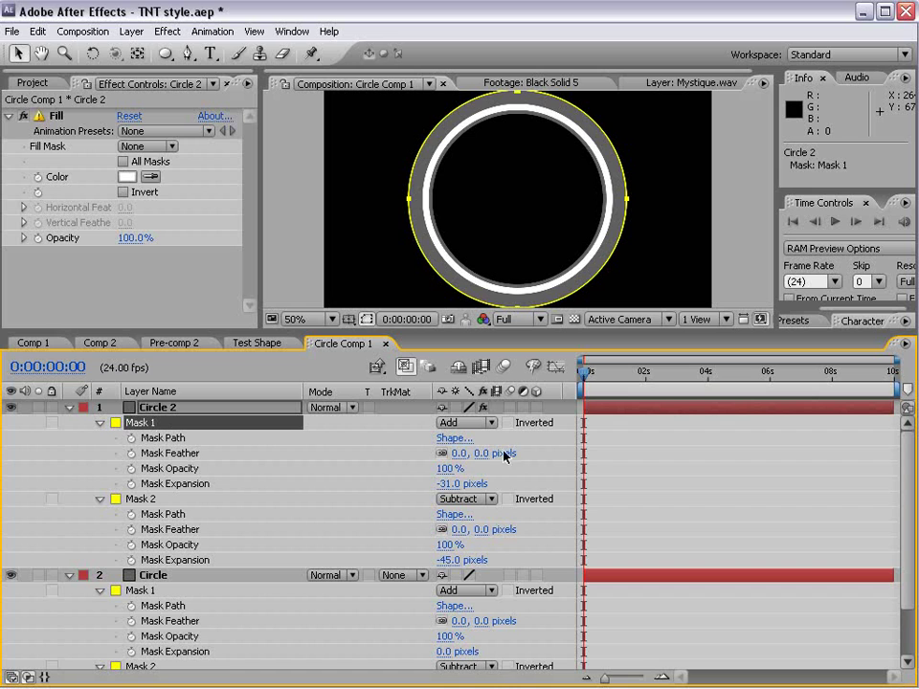
pyautogui.moveTo(480, 453); pyautogui.dragTo(496, 441)
# Adjust Circle 2's mask expansions to -22 pixels for Mask 1 and -37 pixels for Mask 2
pyautogui.moveTo(450, 563); pyautogui.dragTo(454, 558)
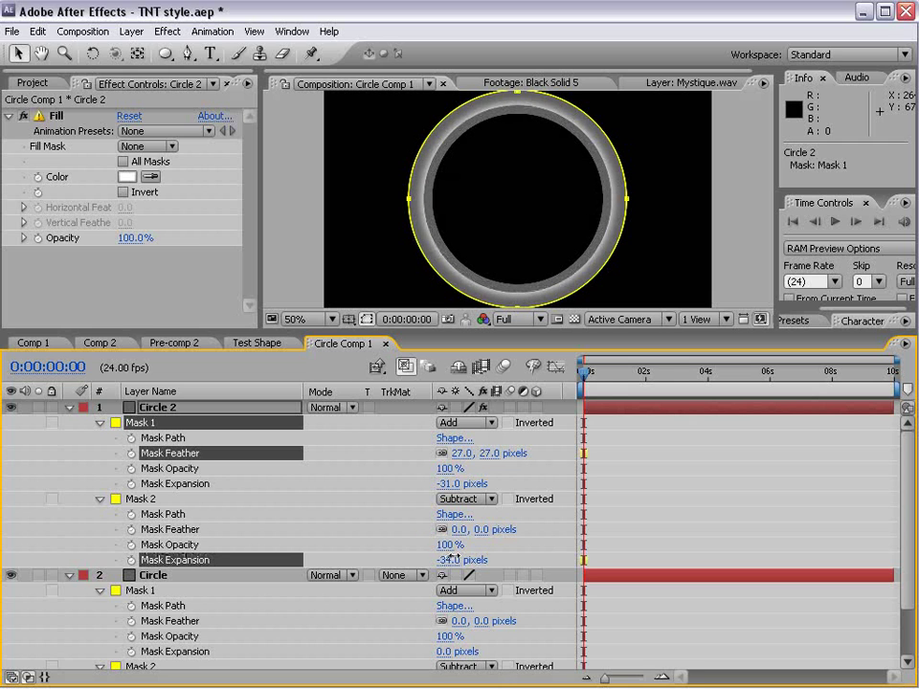
pyautogui.moveTo(441, 484); pyautogui.dragTo(558, 470)
pyautogui.click(558, 470)
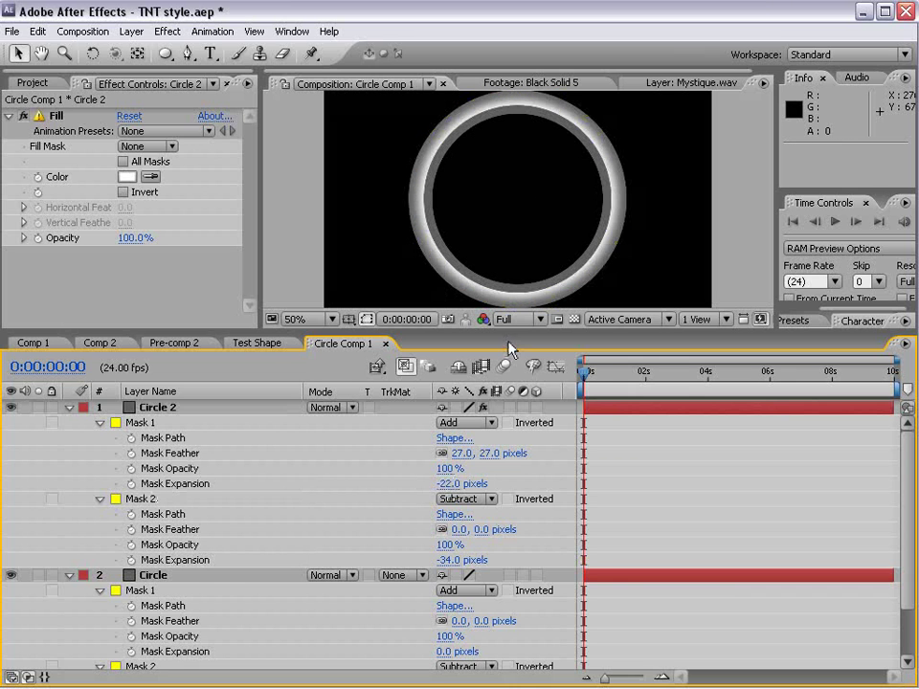
pyautogui.moveTo(511, 332); pyautogui.dragTo(510, 359)
pyautogui.moveTo(456, 580); pyautogui.dragTo(453, 580)
pyautogui.click(704, 502)
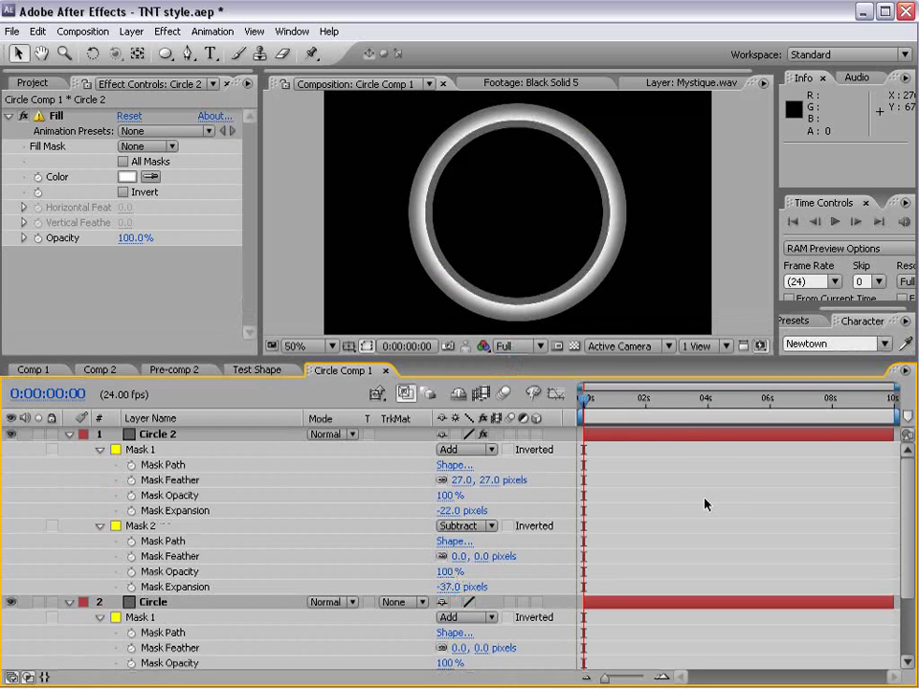
# Set Circle 2's Mask 1 Feather to 20 pixels and its Mask Expansion to -26 pixels, and check the ring enlarged
pyautogui.moveTo(488, 481); pyautogui.dragTo(443, 510)
pyautogui.click(445, 510)
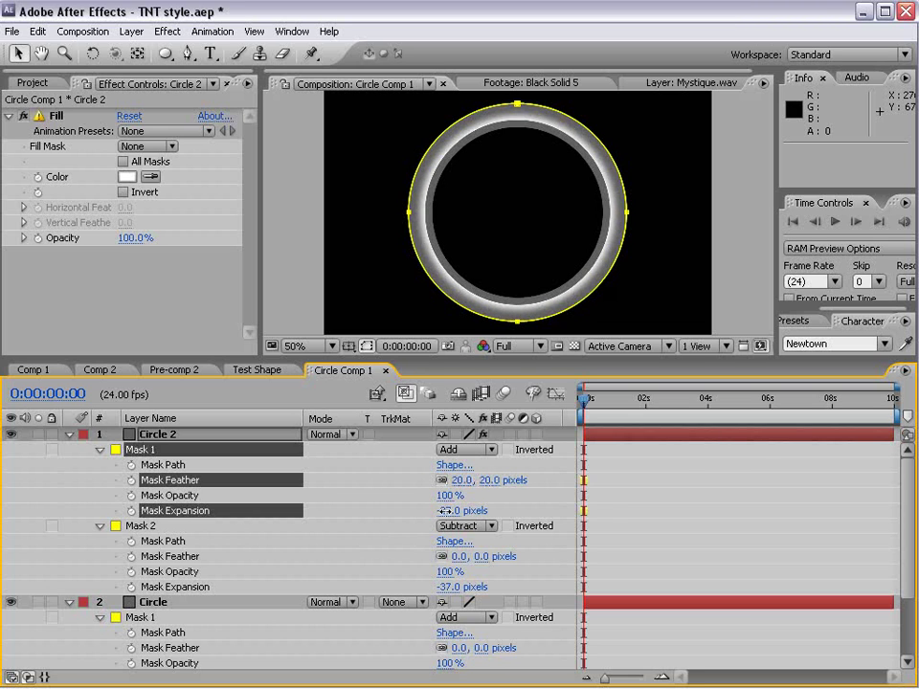
pyautogui.click(737, 501)
pyautogui.scroll(2, 543, 170)
pyautogui.press('`')
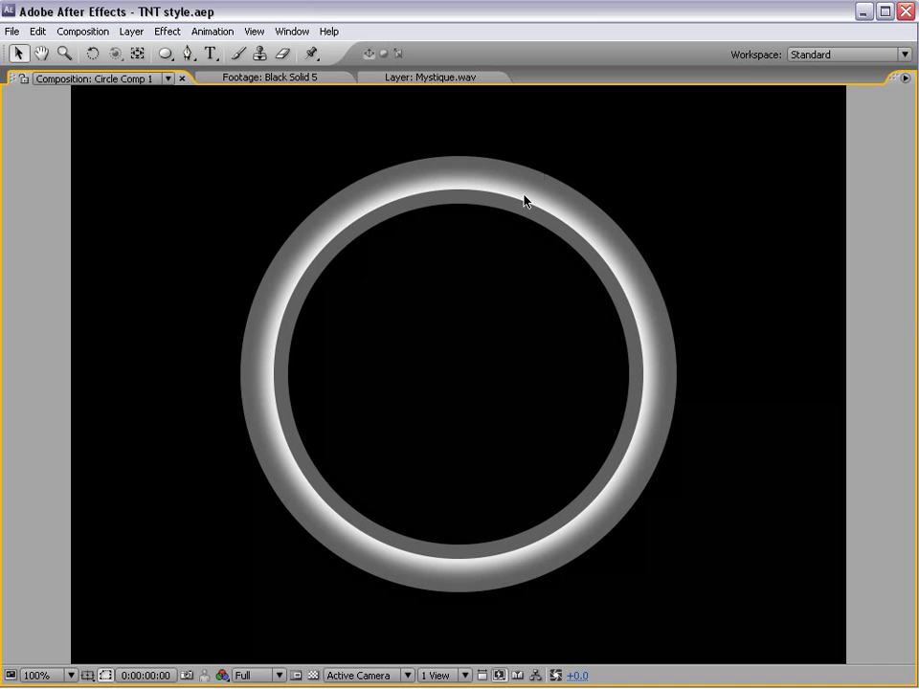
pyautogui.press('`')
pyautogui.scroll(-2, 462, 268)
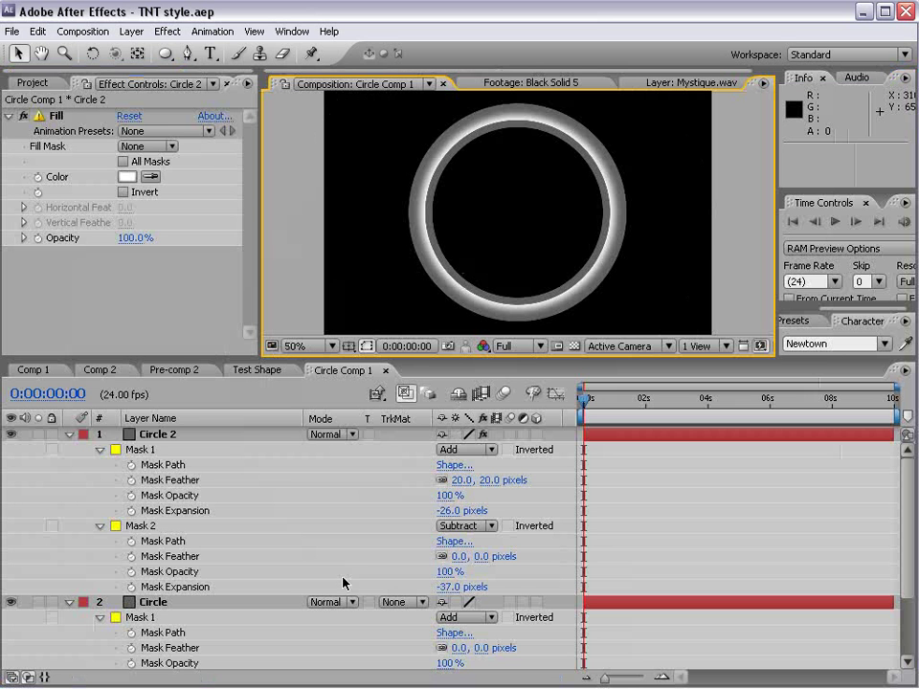
# Set the Mask Feather of Circle 2's Mask 2 to 1 pixel and check the ring's inner edge up close
pyautogui.click(183, 558)
pyautogui.click(459, 556)
pyautogui.write('1')
pyautogui.press('Return')
pyautogui.click(564, 537)
pyautogui.scroll(2, 447, 236)
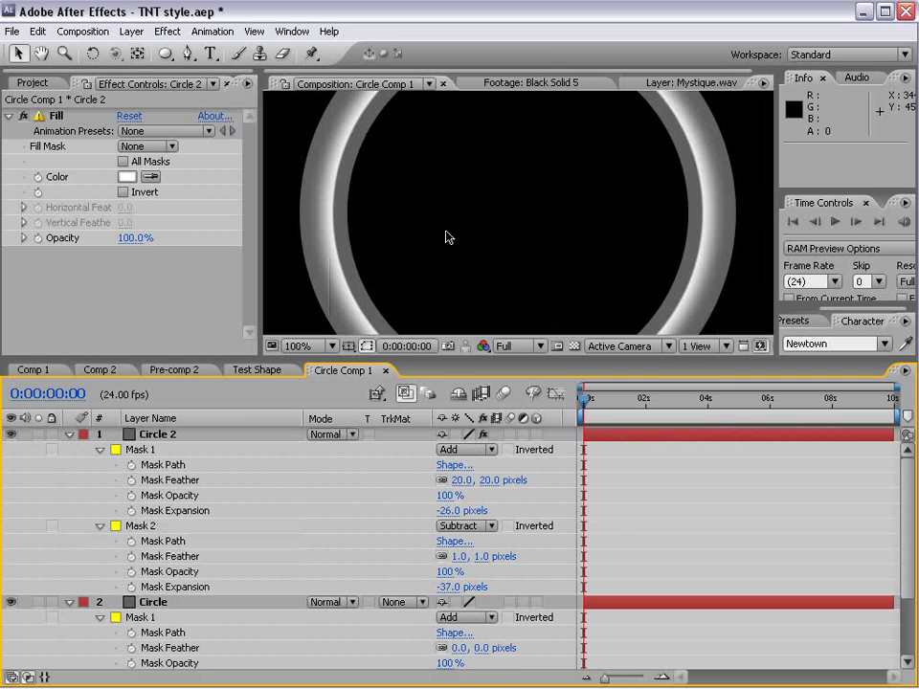
pyautogui.click(615, 467)
# Duplicate the Circle 2 layer and rename the original copy as Spec
pyautogui.click(172, 437)
pyautogui.scroll(-2, 544, 242)
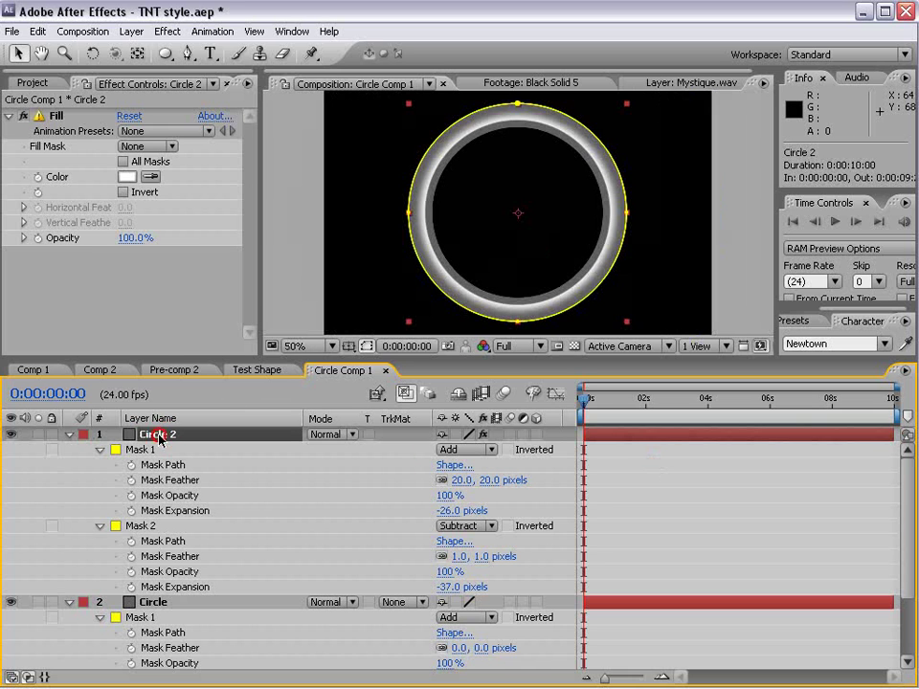
pyautogui.hotkey('ctrl', 'd')
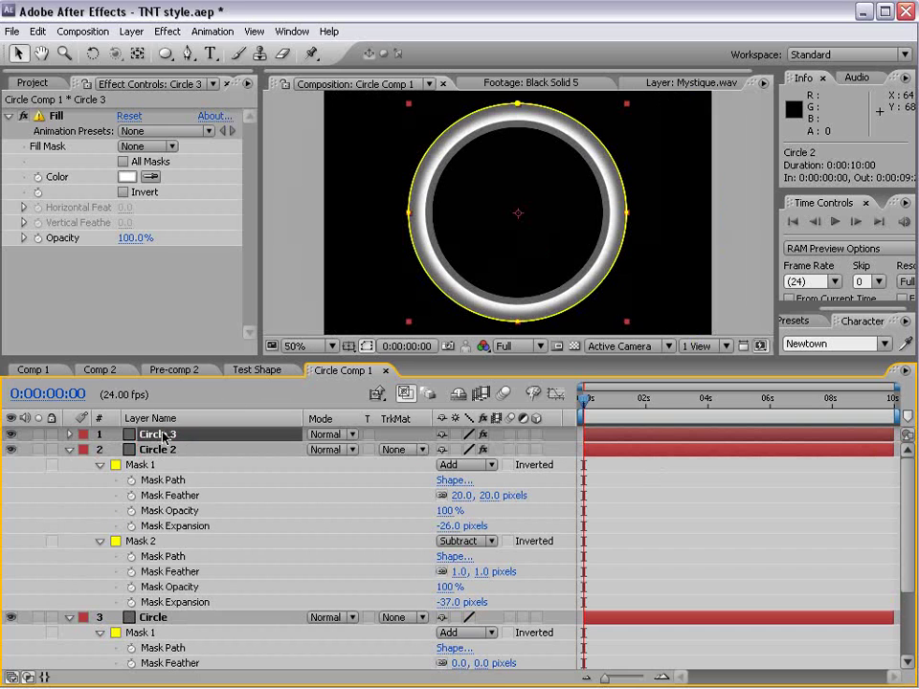
pyautogui.click(68, 449)
pyautogui.click(156, 452)
pyautogui.press('Return')
pyautogui.write('Spec')
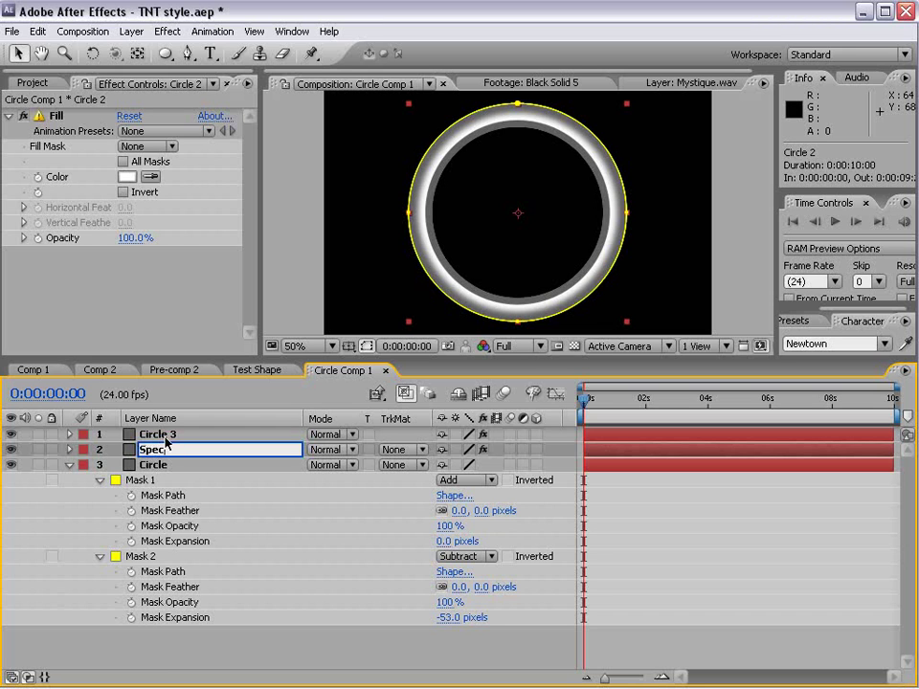
# Rename the duplicated Circle 3 layer as Thin Spec
pyautogui.click(161, 436)
pyautogui.press('Return')
pyautogui.write('Thin Spec')
pyautogui.press('Return')
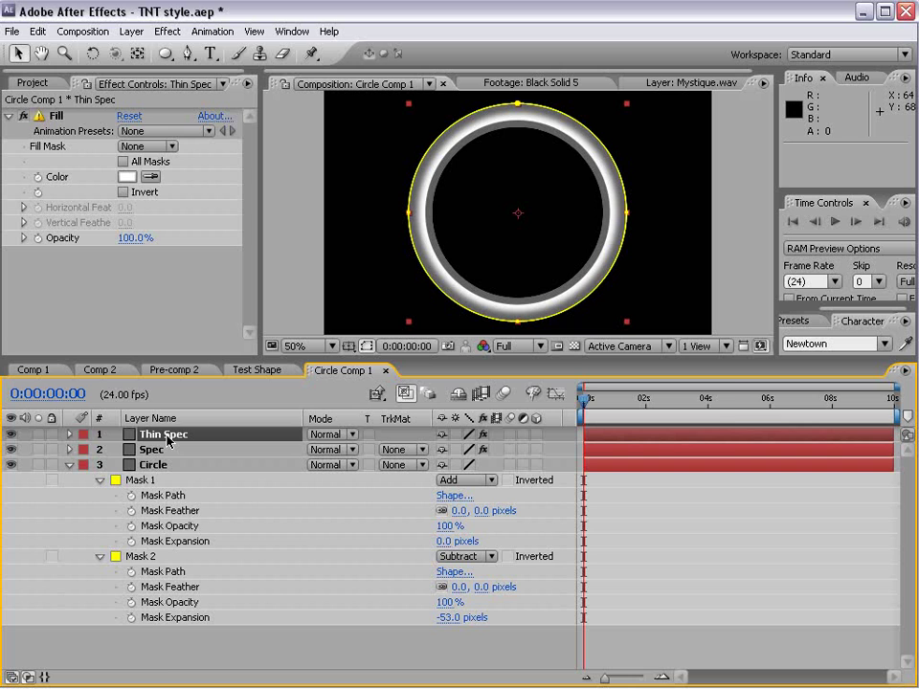
pyautogui.click(69, 435)
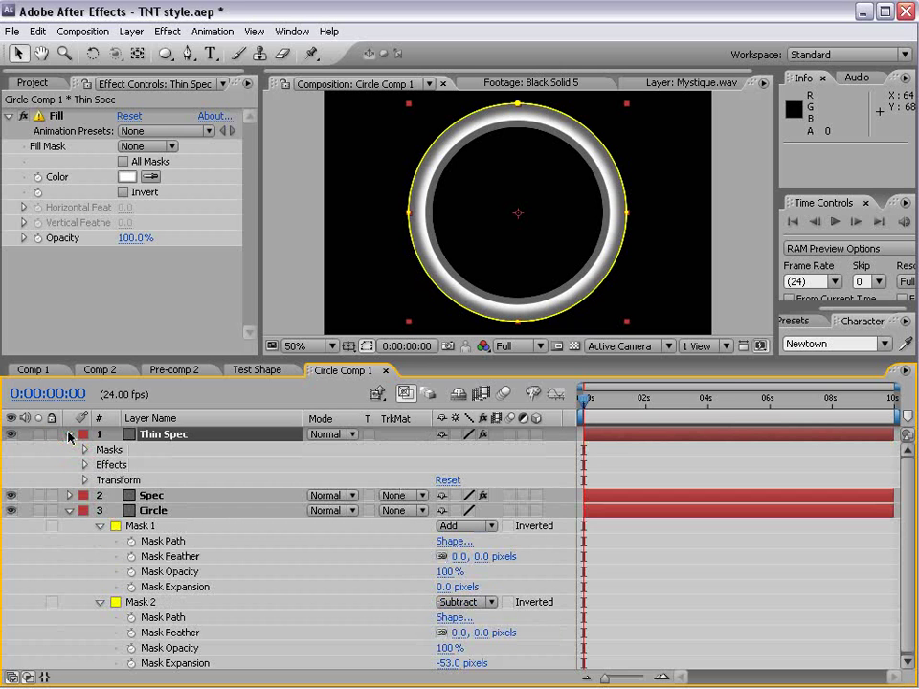
pyautogui.click(84, 449)
pyautogui.click(99, 480)
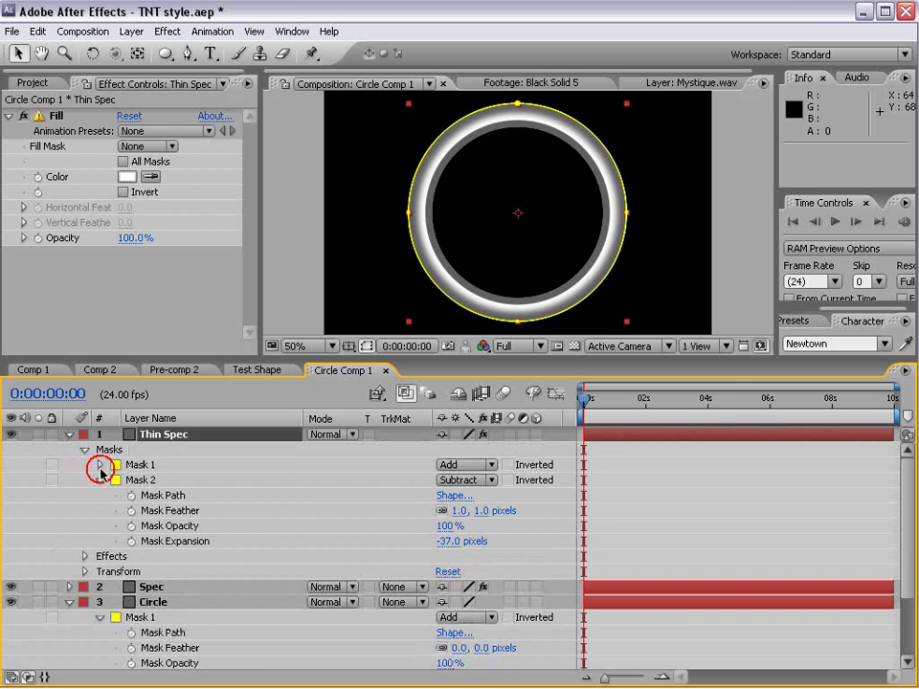
pyautogui.click(100, 464)
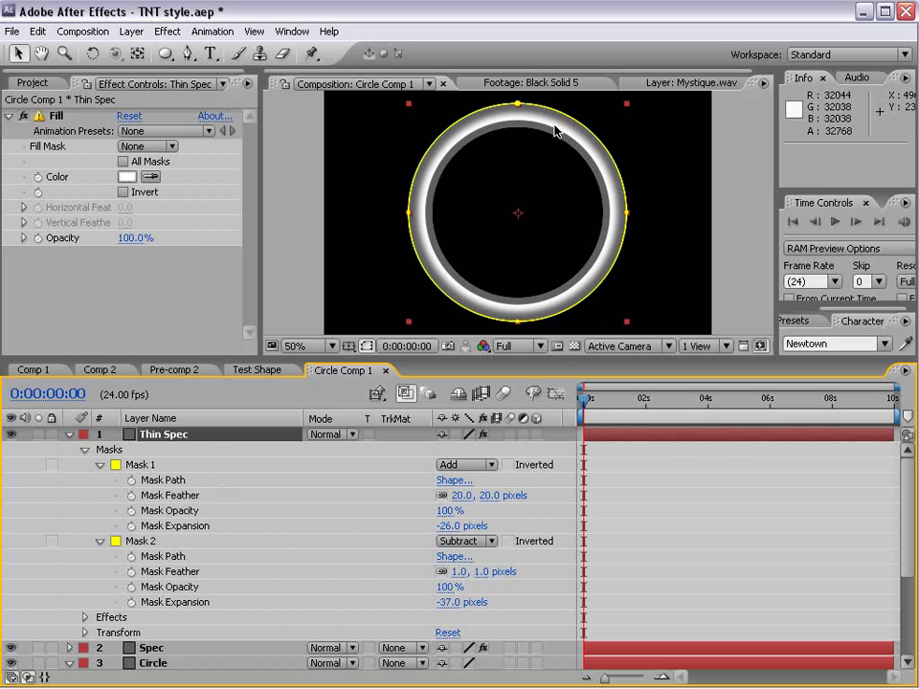
pyautogui.click(70, 434)
# Set the opacity of the Spec layer to 50%
pyautogui.click(151, 449)
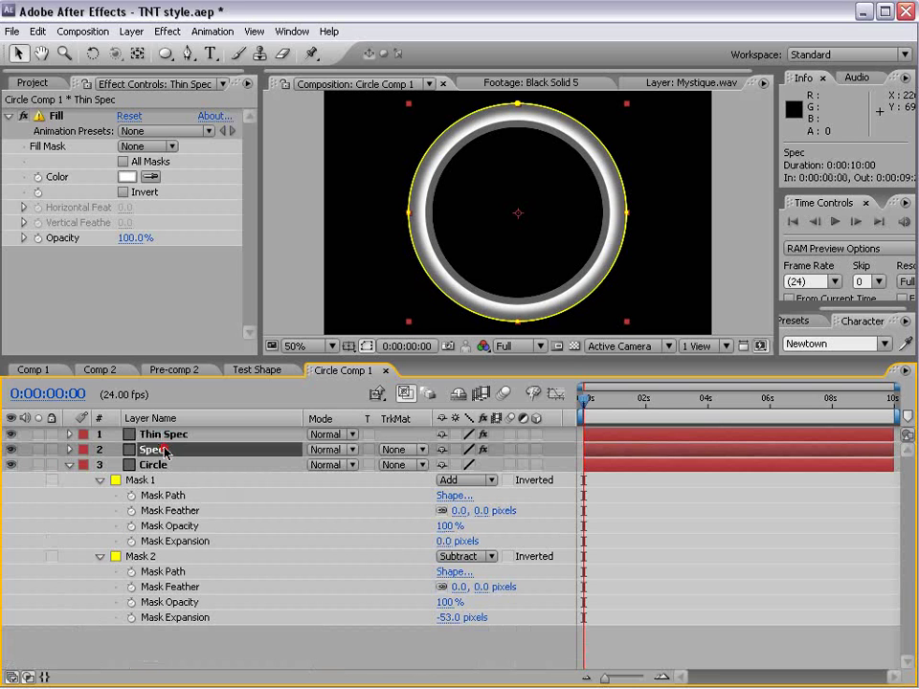
pyautogui.press('t')
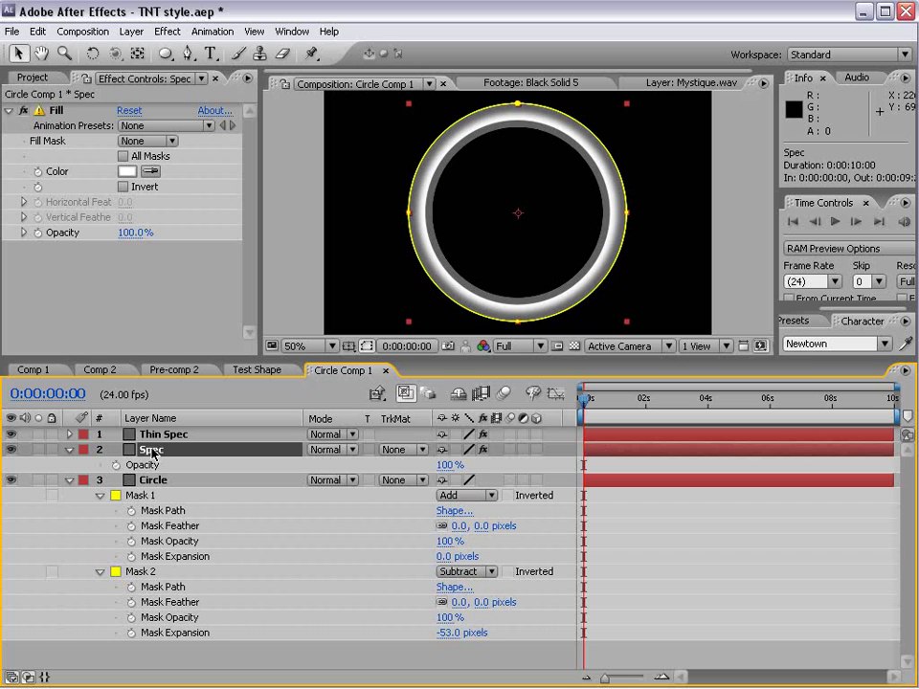
pyautogui.click(445, 465)
pyautogui.write('50')
pyautogui.press('Return')
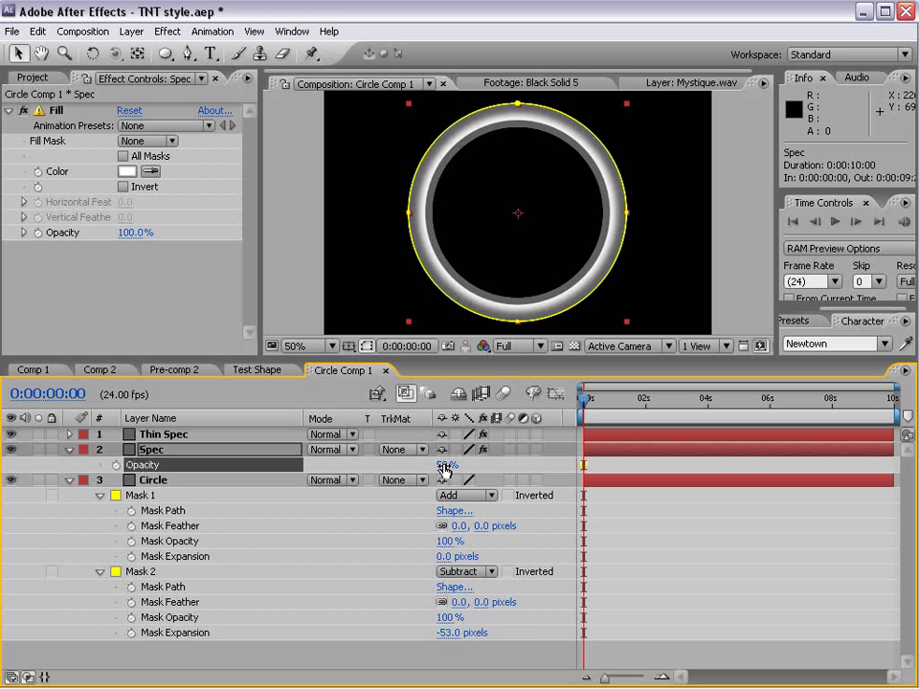
# Compare the ring with the Thin Spec layer hidden and shown, collapsing the expanded layer properties
pyautogui.click(170, 435)
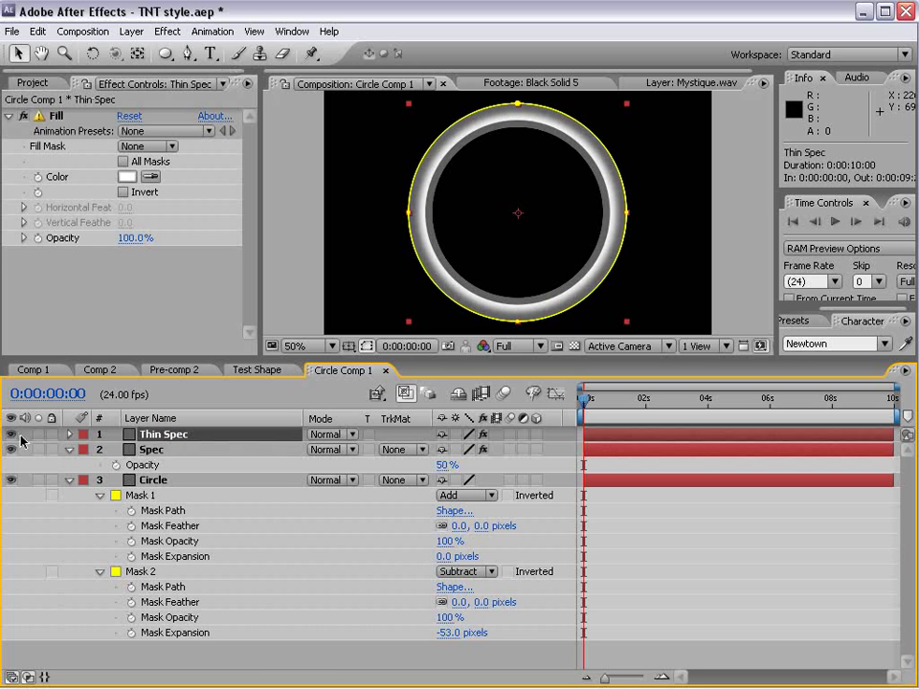
pyautogui.click(10, 435)
pyautogui.click(69, 478)
pyautogui.click(11, 434)
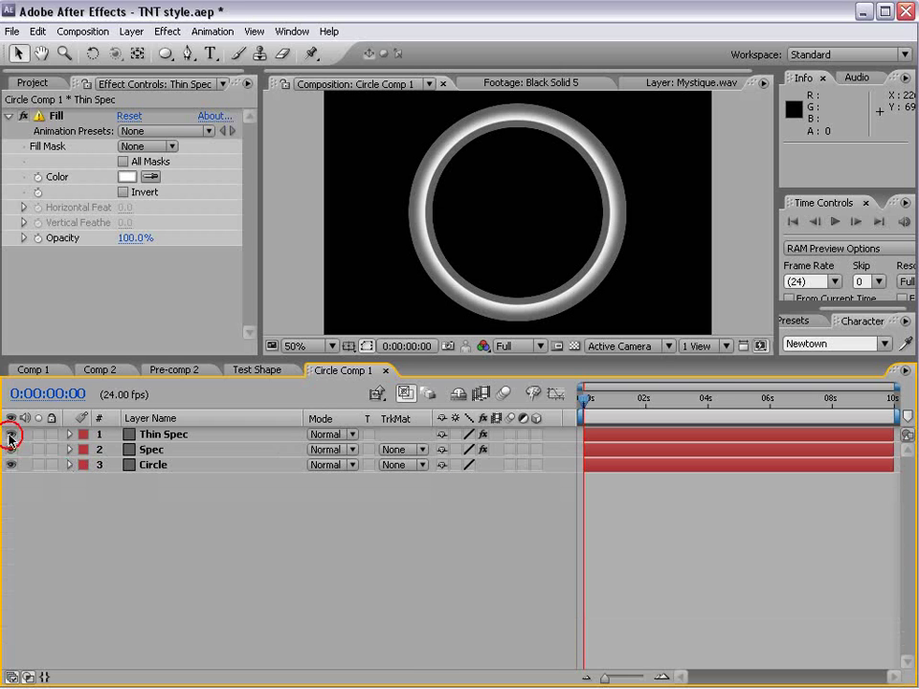
pyautogui.click(10, 435)
pyautogui.click(173, 449)
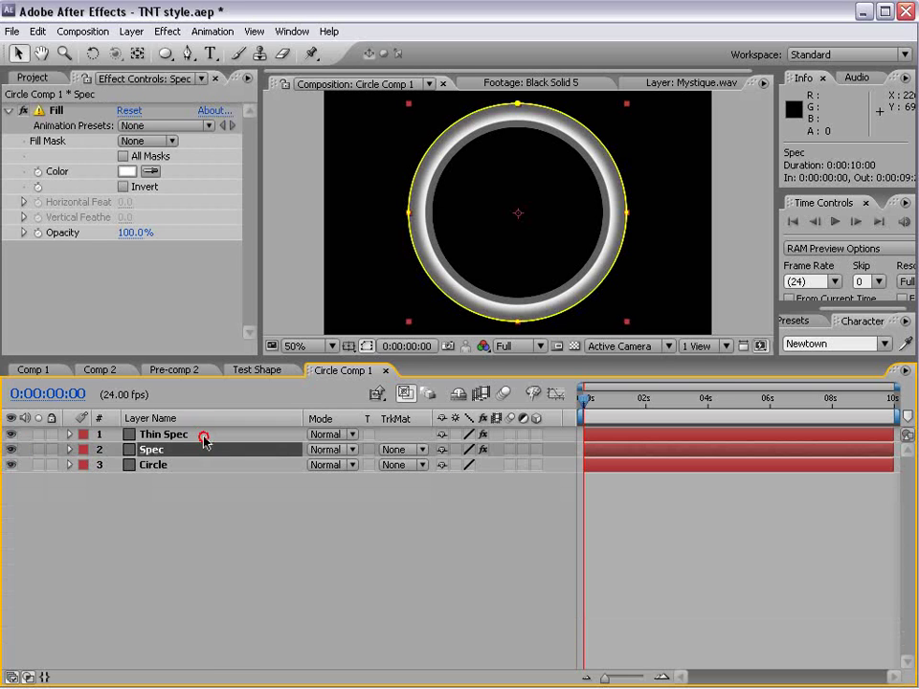
# Set Thin Spec's Mask 1 Feather to 1 pixel and its Mask Expansion to -35 pixels to form a thin highlight line
pyautogui.click(204, 436)
pyautogui.press('m')
pyautogui.press('m')
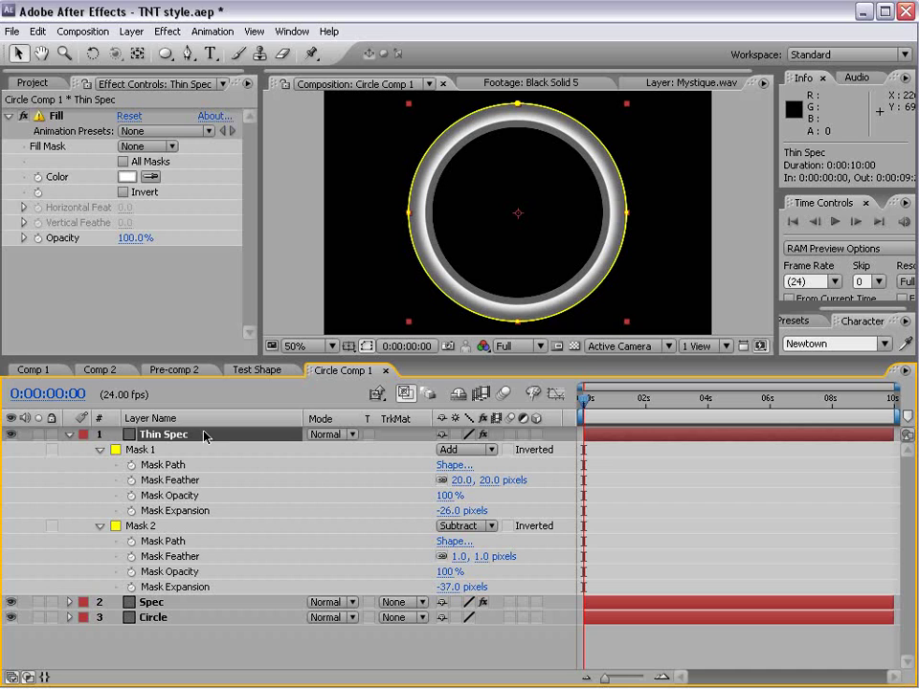
pyautogui.moveTo(488, 480); pyautogui.dragTo(442, 513)
pyautogui.scroll(1, 590, 300)
pyautogui.press('space')
pyautogui.moveTo(402, 259); pyautogui.dragTo(461, 264)
pyautogui.click(367, 347)
pyautogui.press('space')
pyautogui.moveTo(487, 181); pyautogui.dragTo(395, 260)
pyautogui.moveTo(476, 177); pyautogui.dragTo(496, 205)
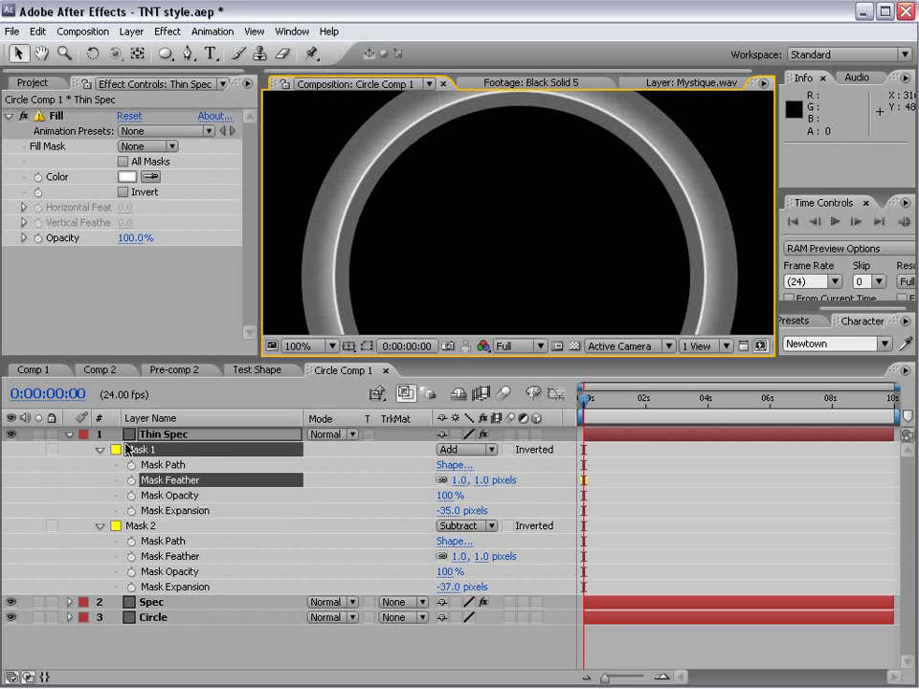
pyautogui.click(180, 437)
pyautogui.click(648, 479)
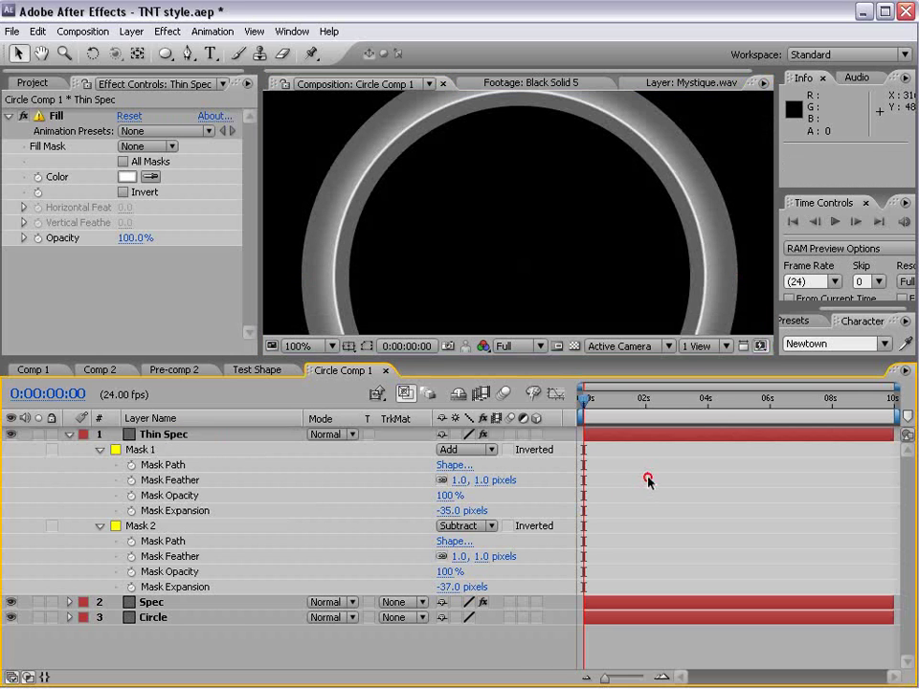
# Show the mask outlines, lock Mask 1 of the Thin Spec layer and select its Mask 2 for editing
pyautogui.click(163, 528)
pyautogui.click(367, 346)
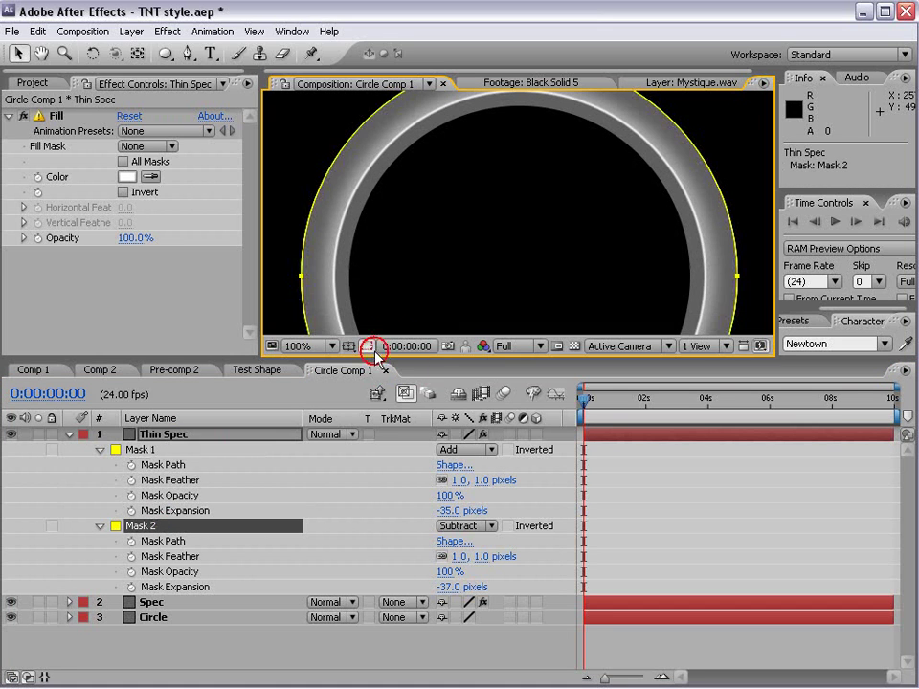
pyautogui.moveTo(441, 359); pyautogui.dragTo(441, 508)
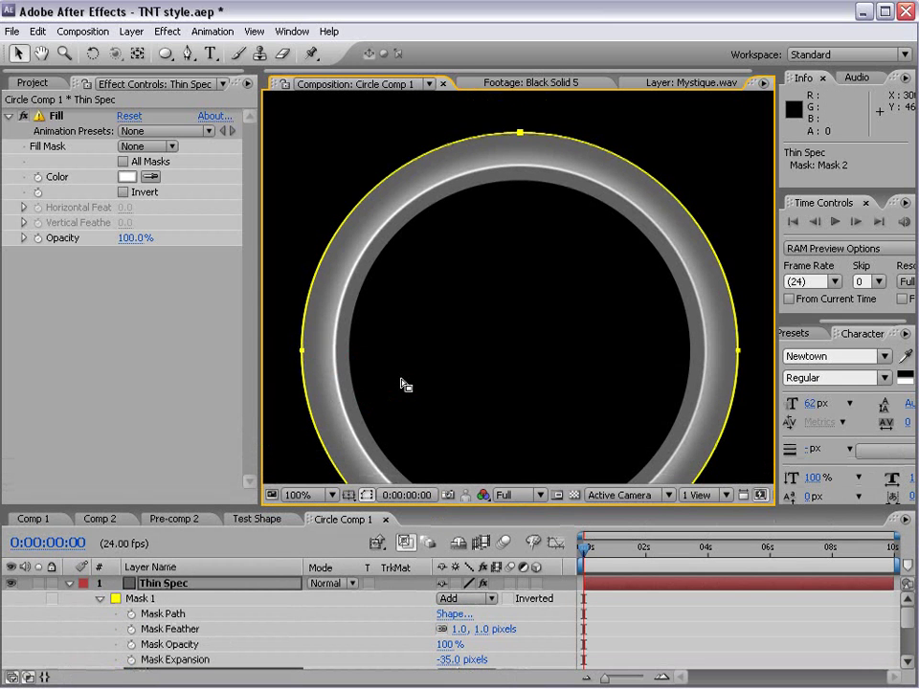
pyautogui.moveTo(432, 512); pyautogui.dragTo(421, 408)
pyautogui.click(288, 483)
pyautogui.click(51, 498)
pyautogui.click(139, 499)
pyautogui.click(143, 575)
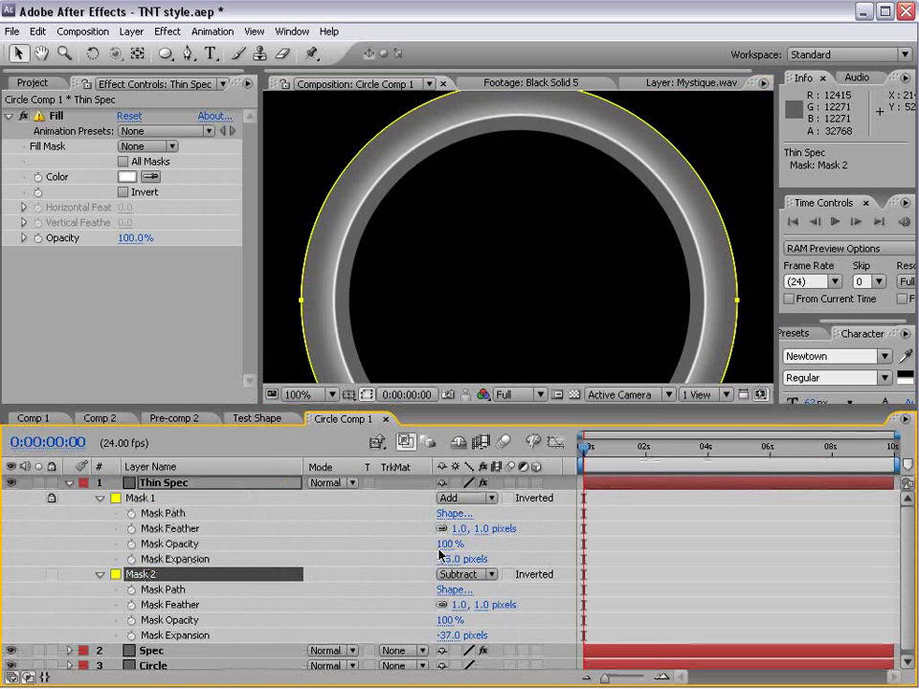
# Nudge the left vertex of Thin Spec's Mask 2 outward by about 2 pixels to thin the line on that side
pyautogui.click(300, 303)
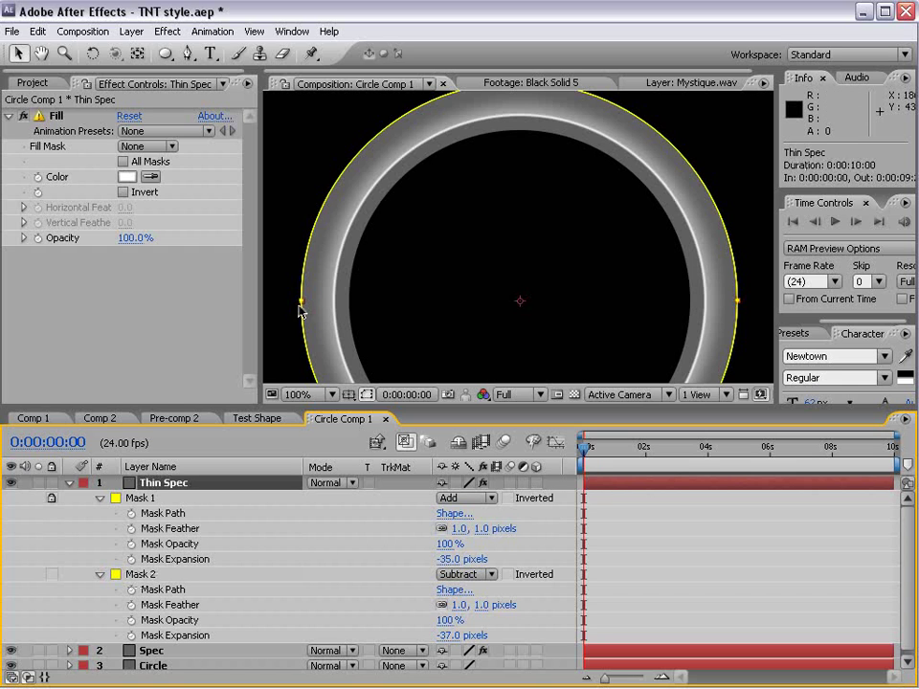
pyautogui.click(299, 303)
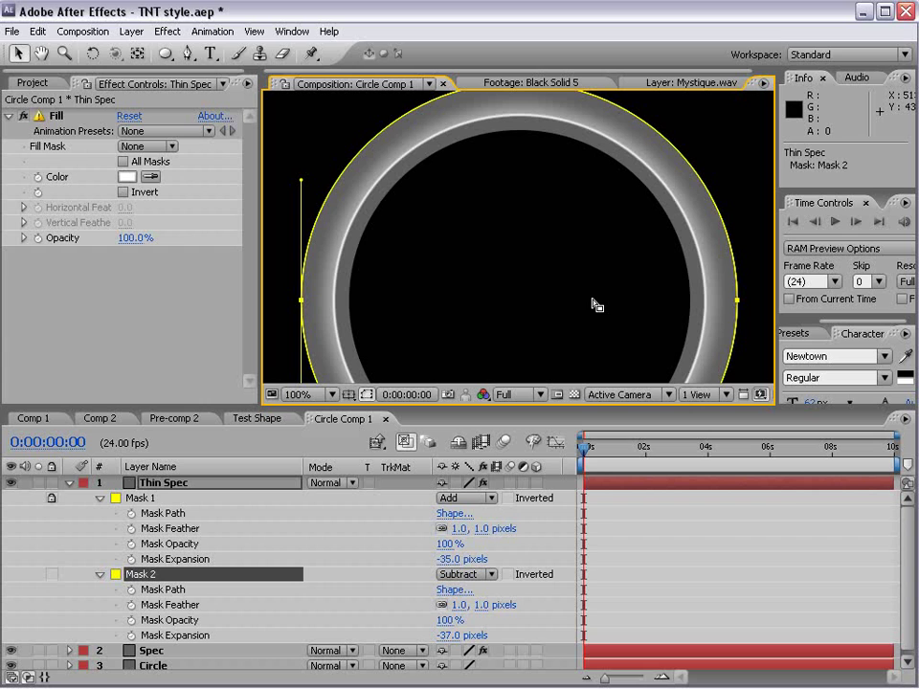
pyautogui.press('Right')
pyautogui.press('Down')
pyautogui.press('Left')
pyautogui.press('Left')
pyautogui.press('Left')
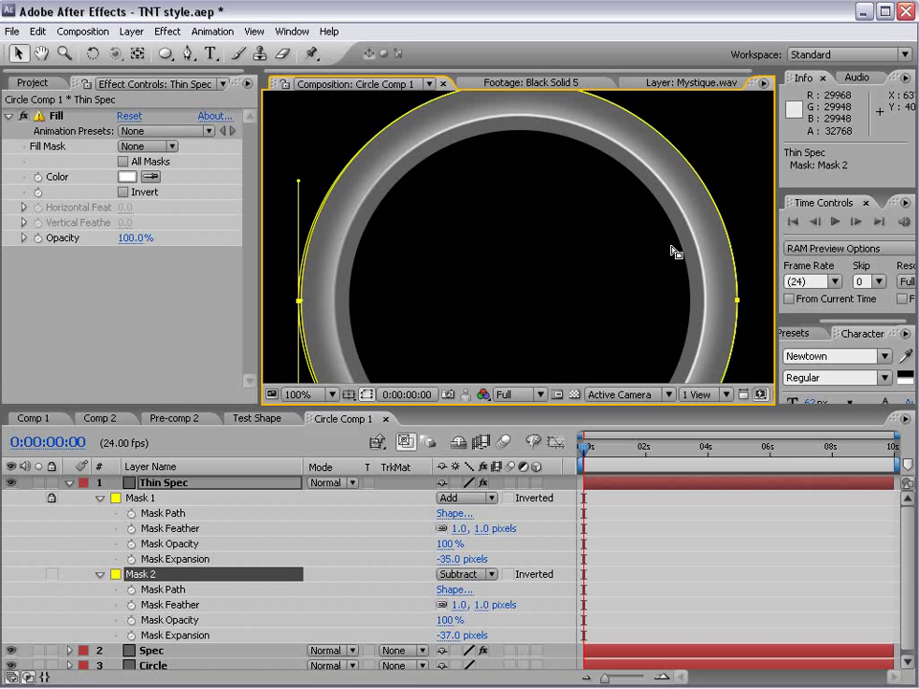
# Nudge the right vertex of Thin Spec's Mask 2 outward by 2 pixels and check the whole ring in an enlarged view
pyautogui.click(737, 301)
pyautogui.press('Right')
pyautogui.press('Right')
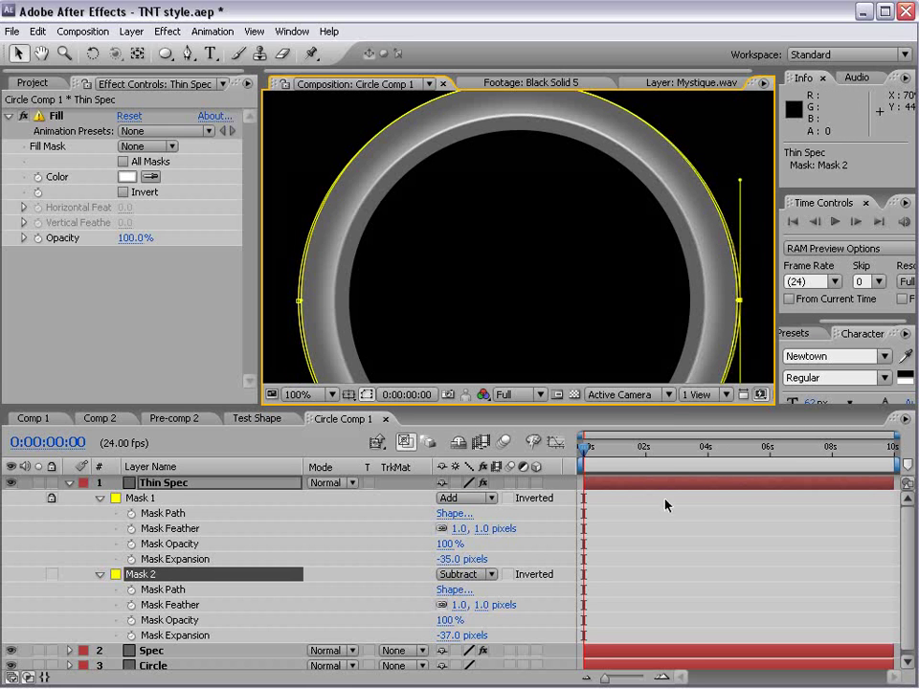
pyautogui.press('`')
pyautogui.press(',')
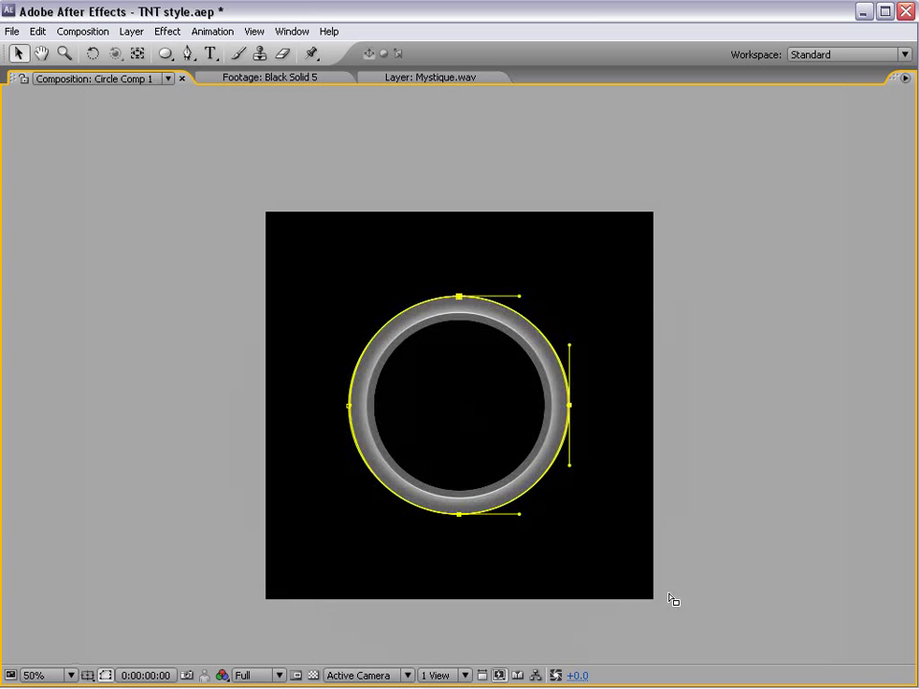
pyautogui.press('`')
# Set the opacity of the Spec layer to 81% and give the composition view more room
pyautogui.click(161, 500)
pyautogui.press('t')
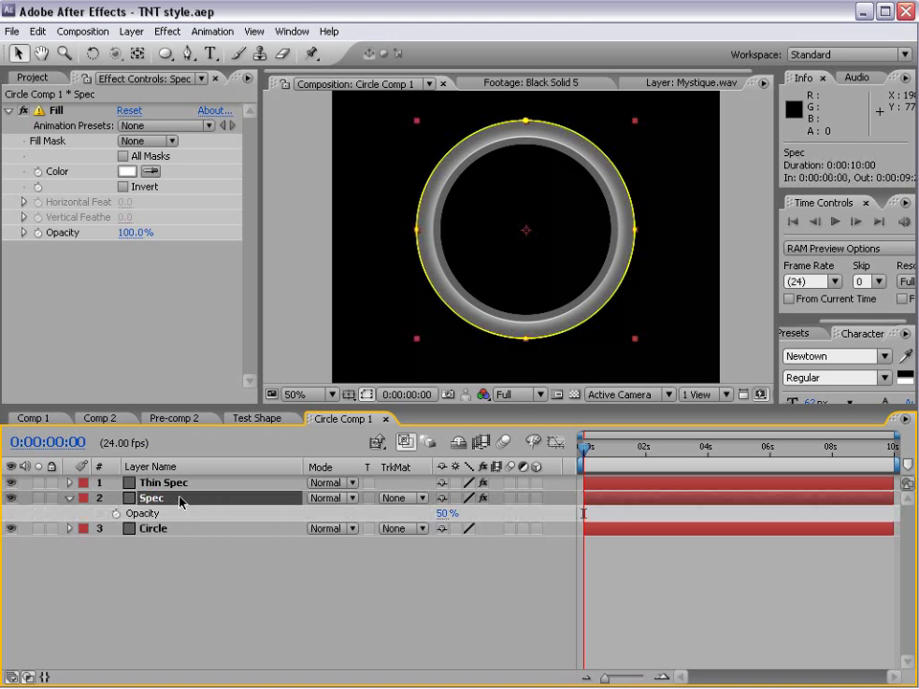
pyautogui.moveTo(447, 513); pyautogui.dragTo(491, 512)
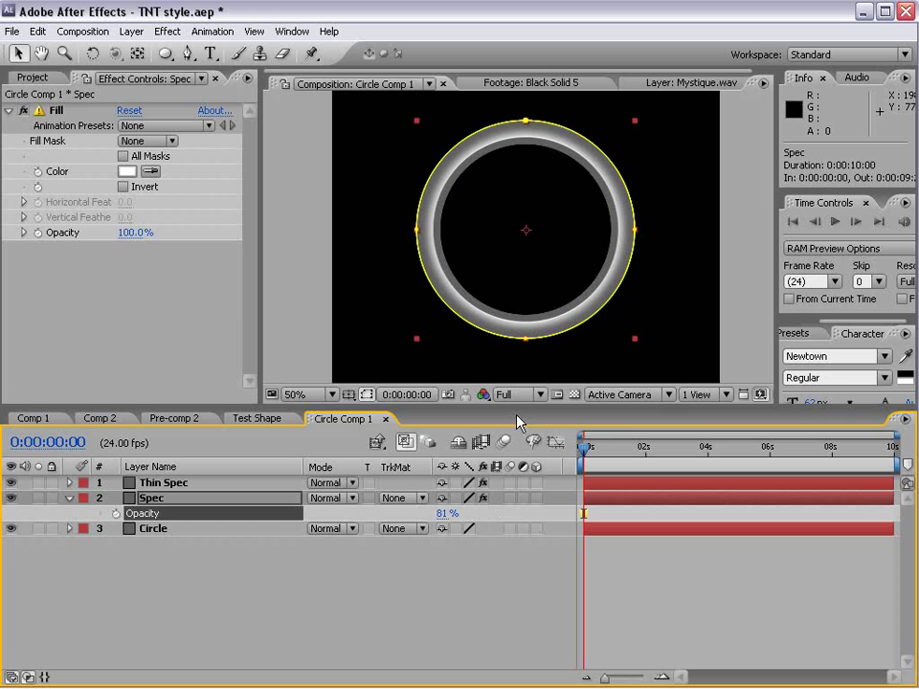
pyautogui.moveTo(517, 410); pyautogui.dragTo(525, 493)
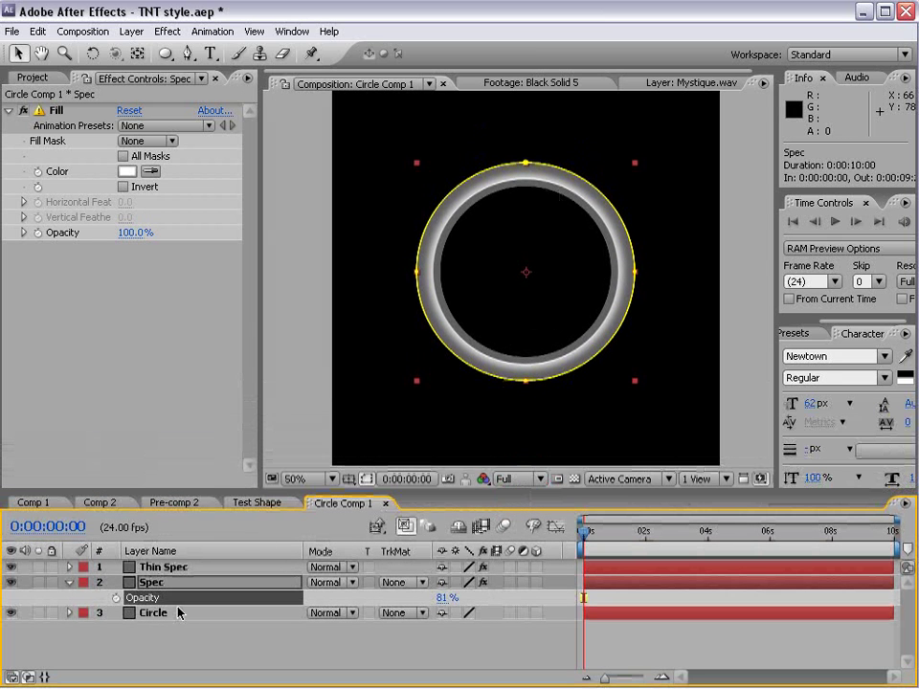
# Lock Mask 2 of the Spec layer and select its Mask 1 for reshaping
pyautogui.click(158, 583)
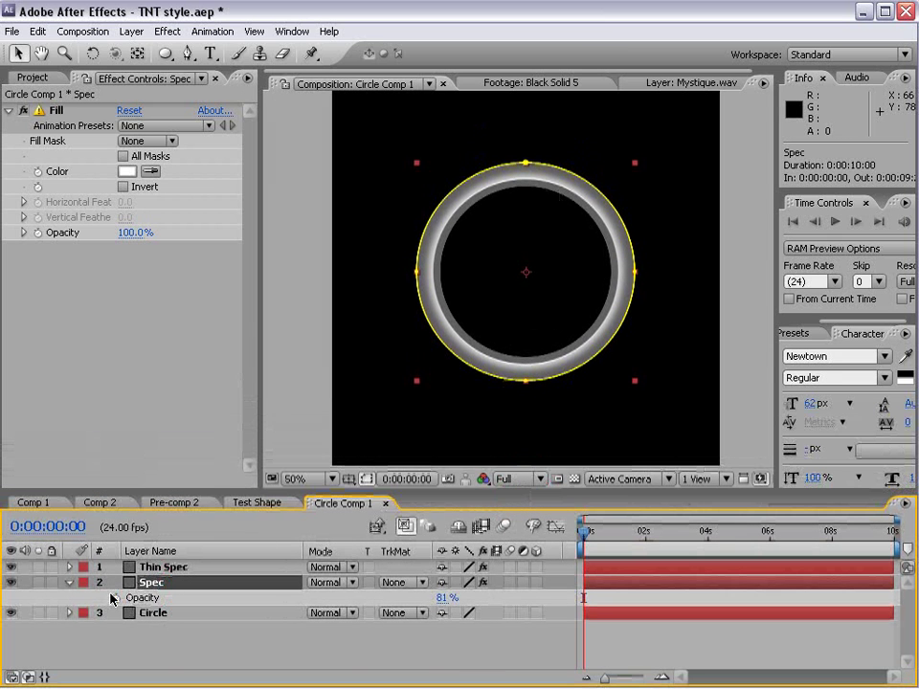
pyautogui.press('m')
pyautogui.click(139, 628)
pyautogui.click(50, 628)
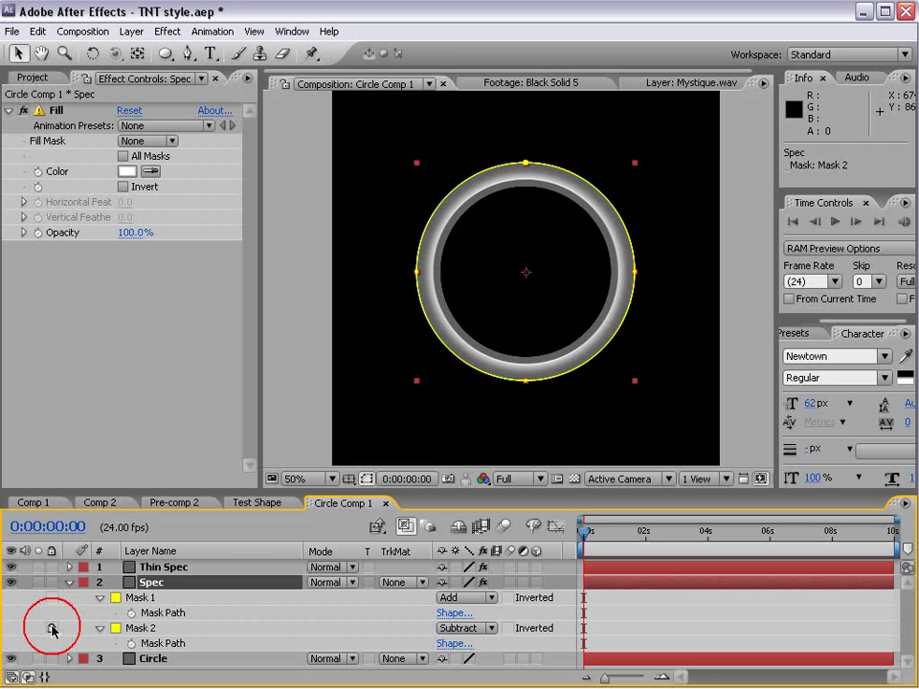
pyautogui.click(144, 597)
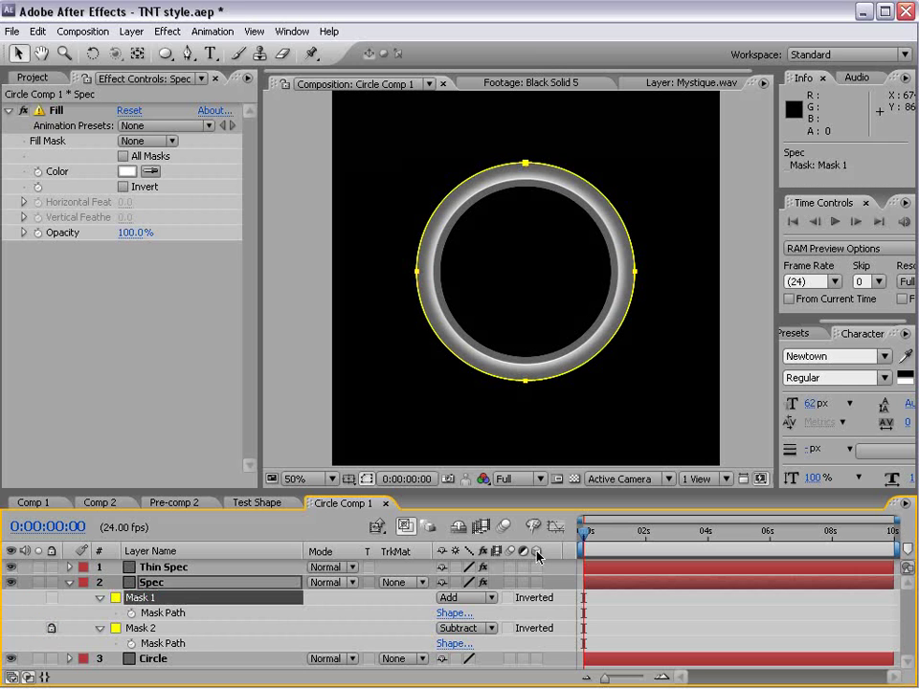
pyautogui.click(644, 600)
pyautogui.click(645, 585)
# Move the top vertex of Spec's Mask 1 slightly upward, beyond the ring's outer edge, to widen the highlight there
pyautogui.click(527, 164)
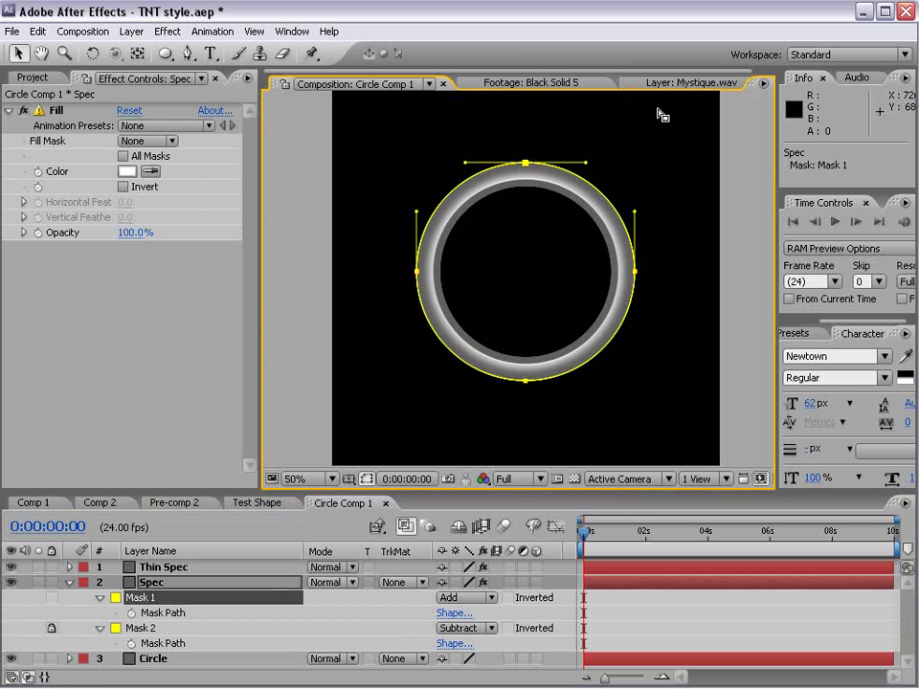
pyautogui.press('Up')
pyautogui.press('Up')
pyautogui.press('Up')
pyautogui.press('Up')
pyautogui.press('Up')
pyautogui.press('Up')
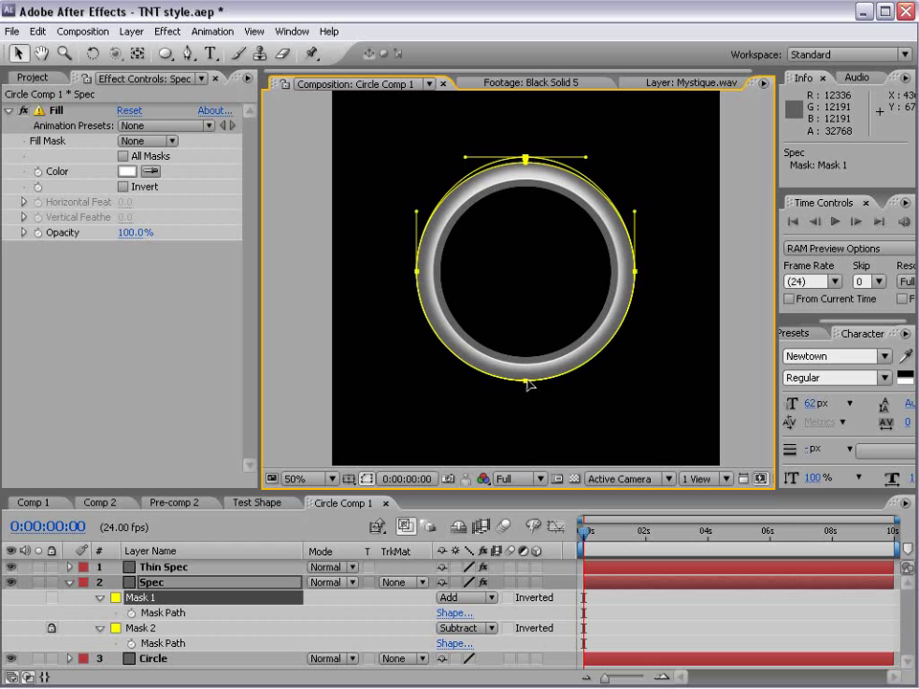
# Move the right vertex of Spec's Mask 1 inward to narrow the highlight on that side of the ring
pyautogui.click(636, 272)
pyautogui.press('Left')
pyautogui.press('Left')
pyautogui.press('Left')
pyautogui.press('Left')
pyautogui.press('Left')
pyautogui.press('Left')
pyautogui.press('Left')
pyautogui.press('Left')
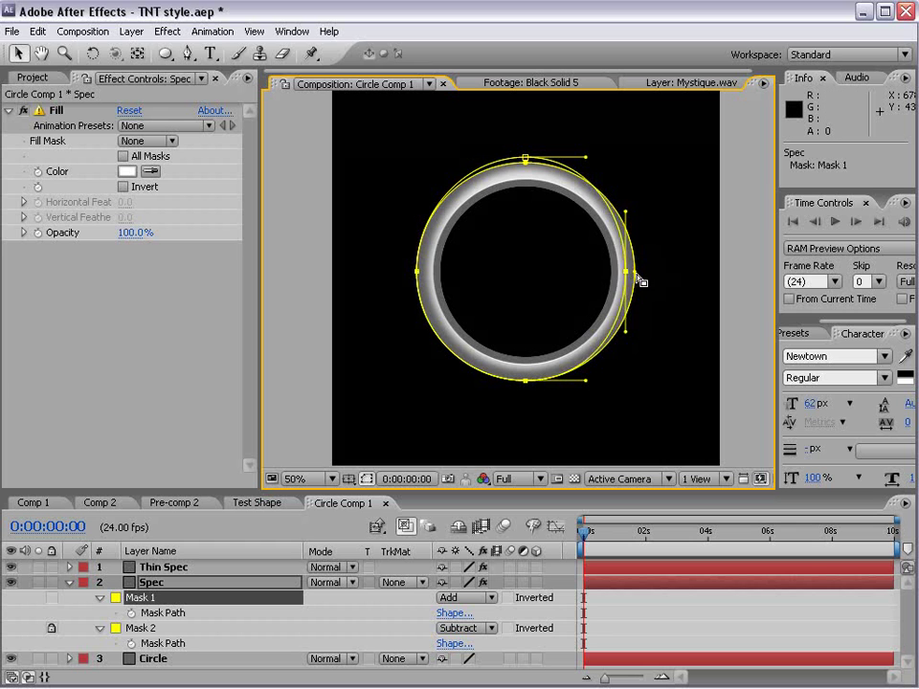
# Move the left vertex of Spec's Mask 1 slightly inward to narrow the highlight on the opposite side
pyautogui.click(417, 271)
pyautogui.press('Right')
pyautogui.press('Right')
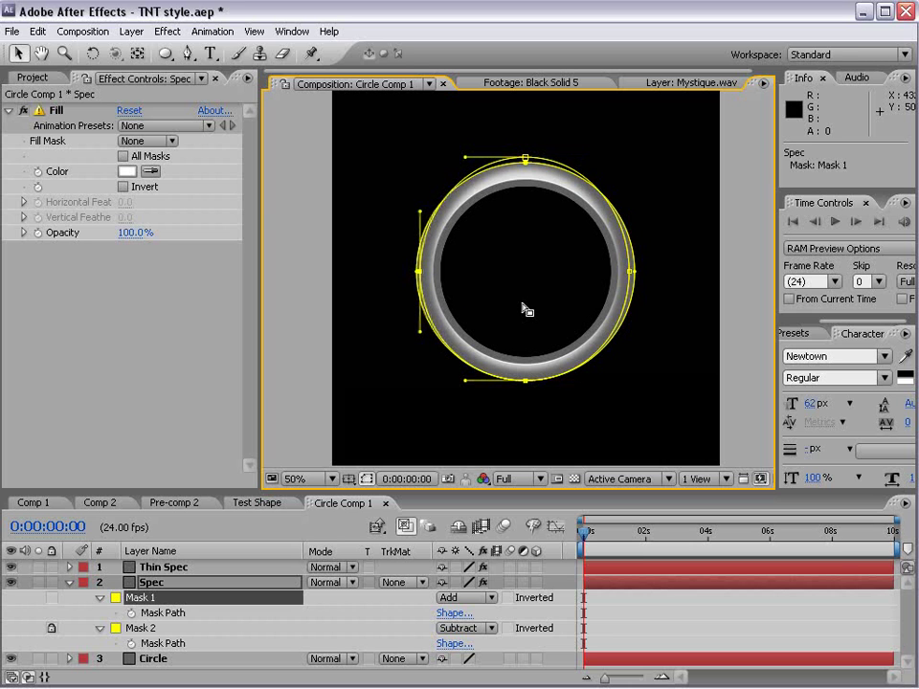
# Deselect the Spec mask and examine the ring's highlights full-frame at 100% magnification
pyautogui.click(636, 307)
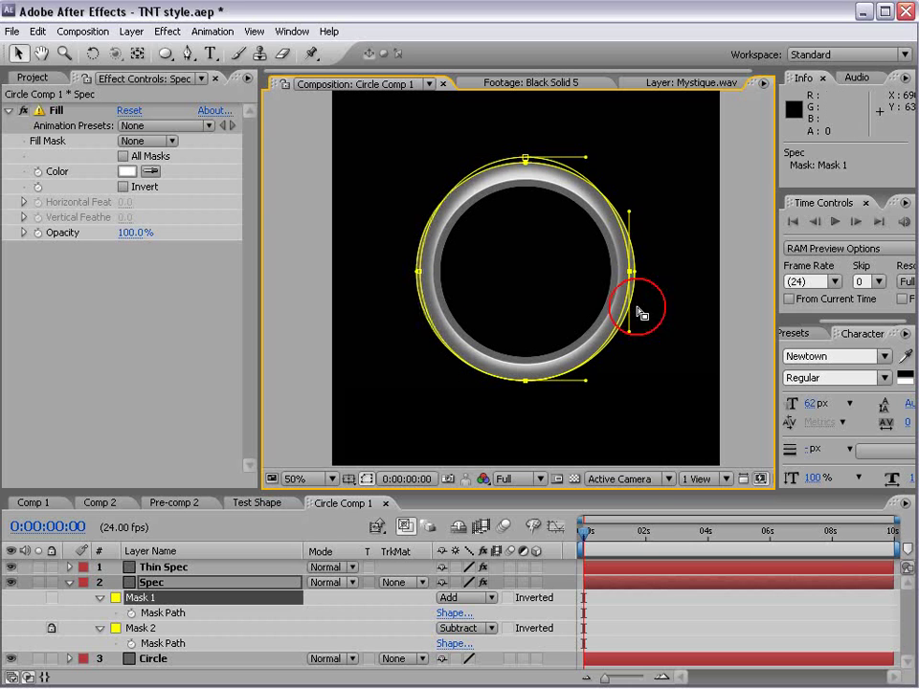
pyautogui.click(643, 590)
pyautogui.press('`')
pyautogui.press('.')
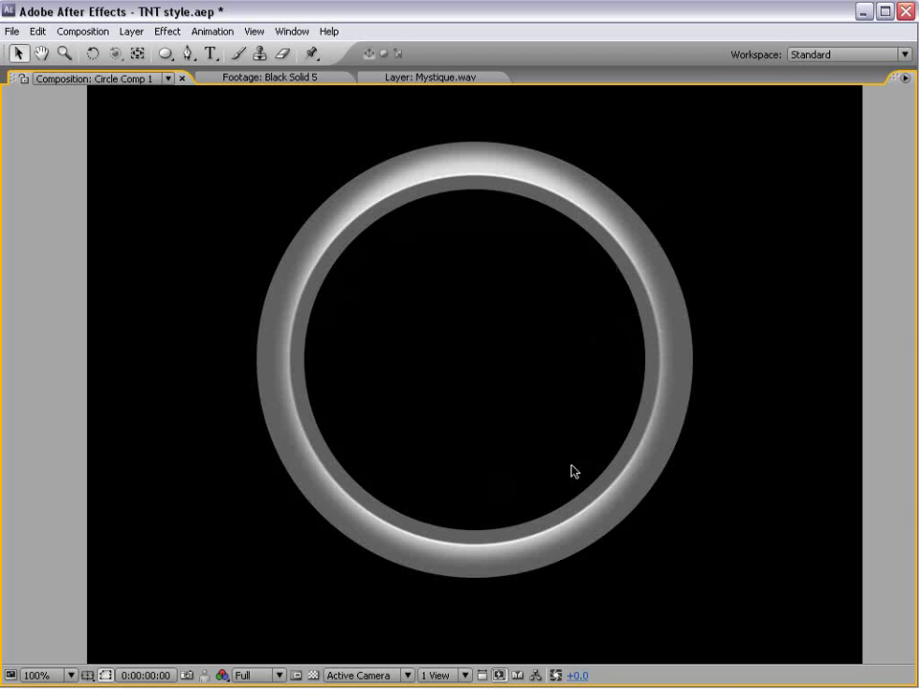
pyautogui.press(',')
pyautogui.press('`')
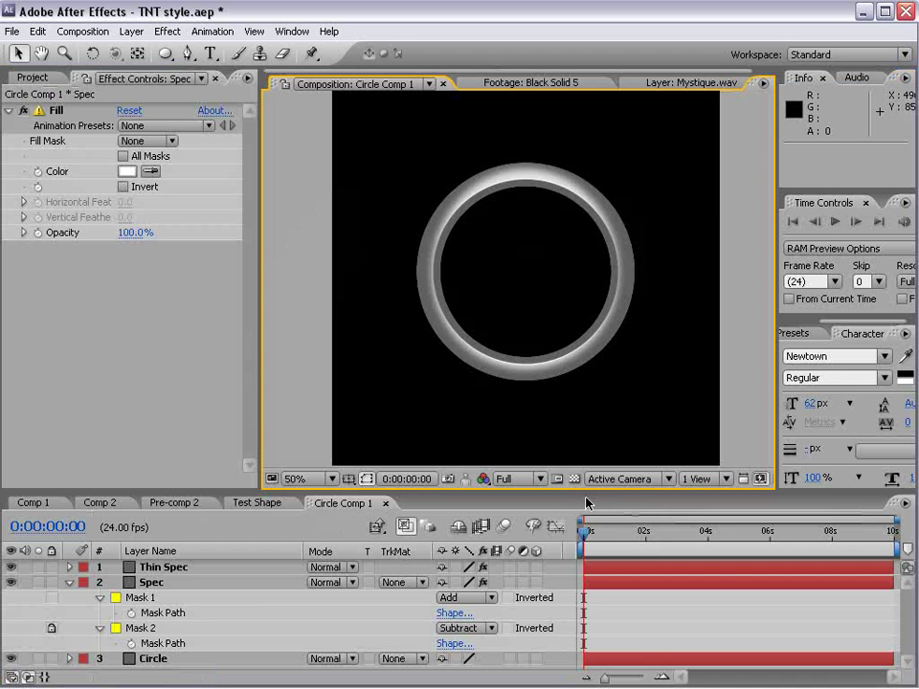
# Duplicate the Circle layer and move the copy to the top of the layer stack
pyautogui.click(68, 583)
pyautogui.click(153, 568)
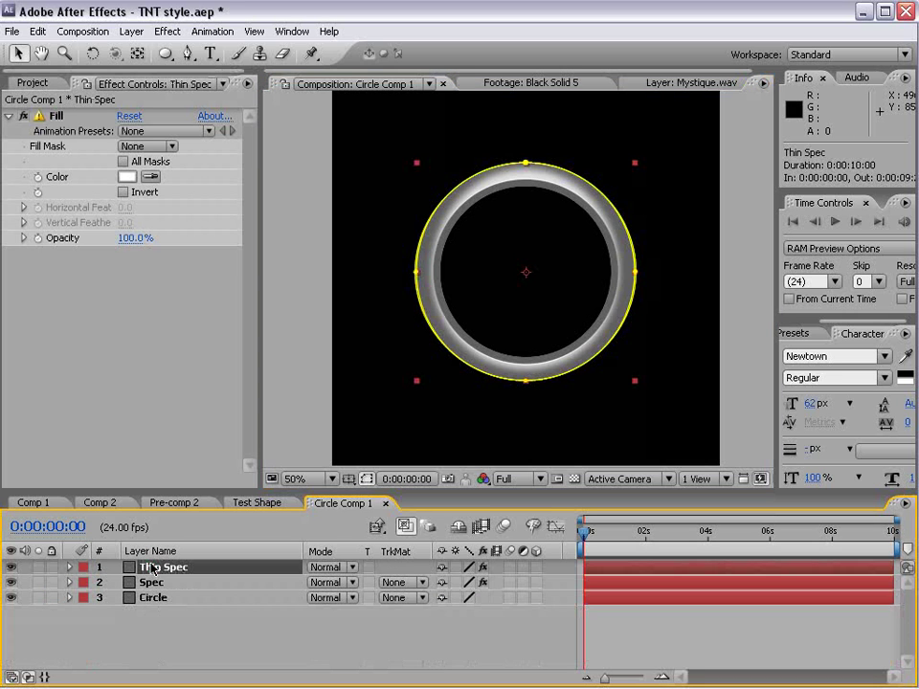
pyautogui.click(157, 598)
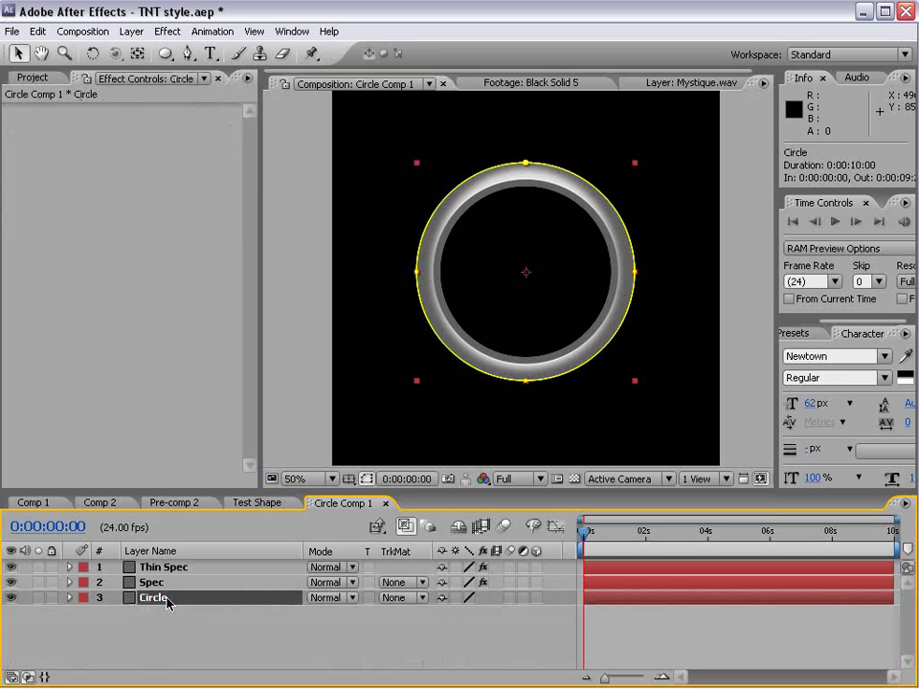
pyautogui.hotkey('ctrl', 'd')
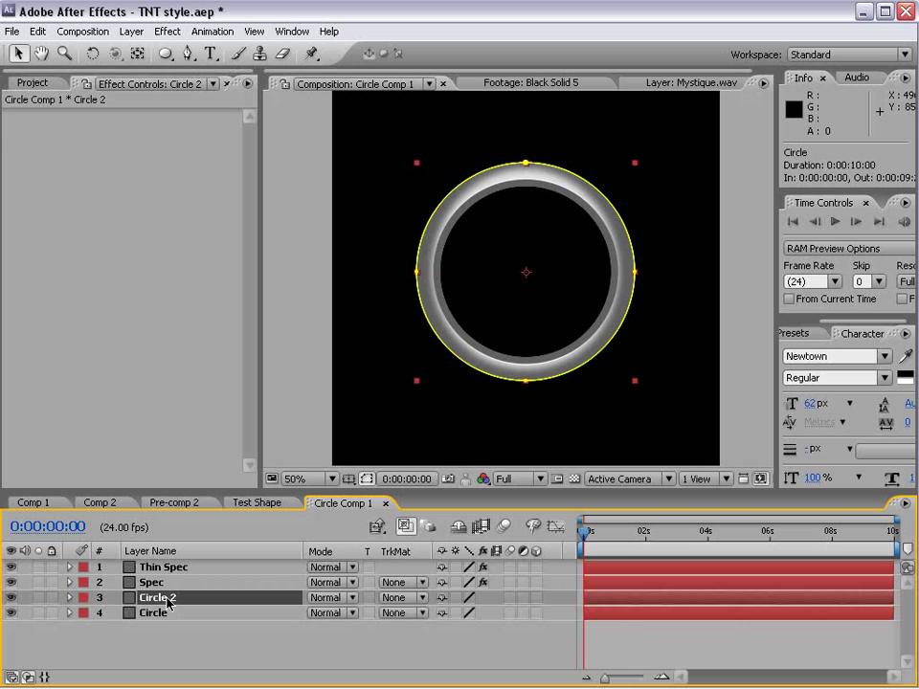
pyautogui.moveTo(168, 603); pyautogui.dragTo(143, 566)
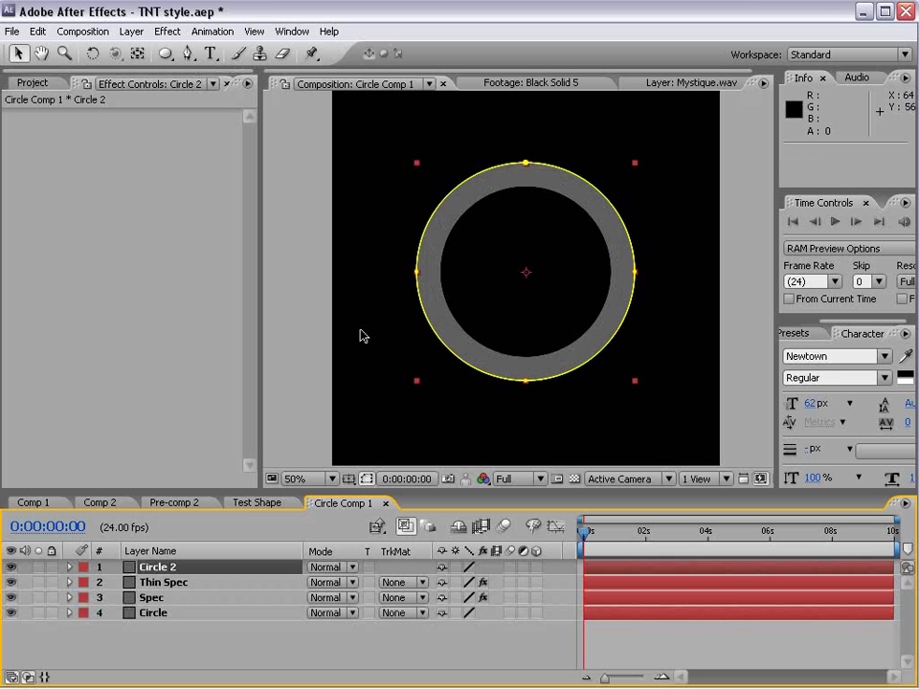
# Apply a Fill effect to Circle 2 with a dark grey colour of about 25% brightness
pyautogui.click(165, 31)
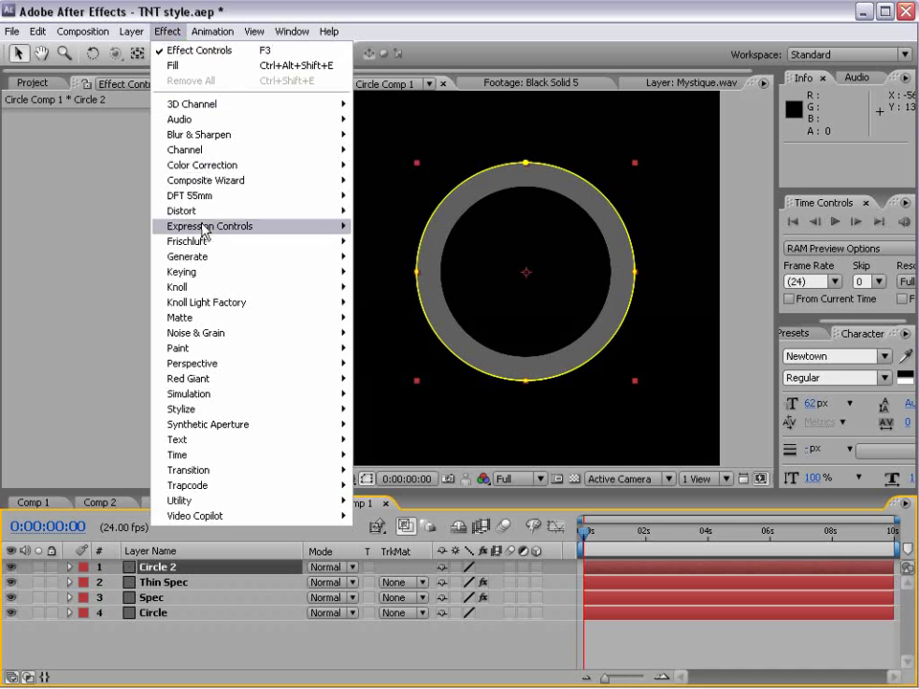
pyautogui.moveTo(189, 258)
pyautogui.click(378, 470)
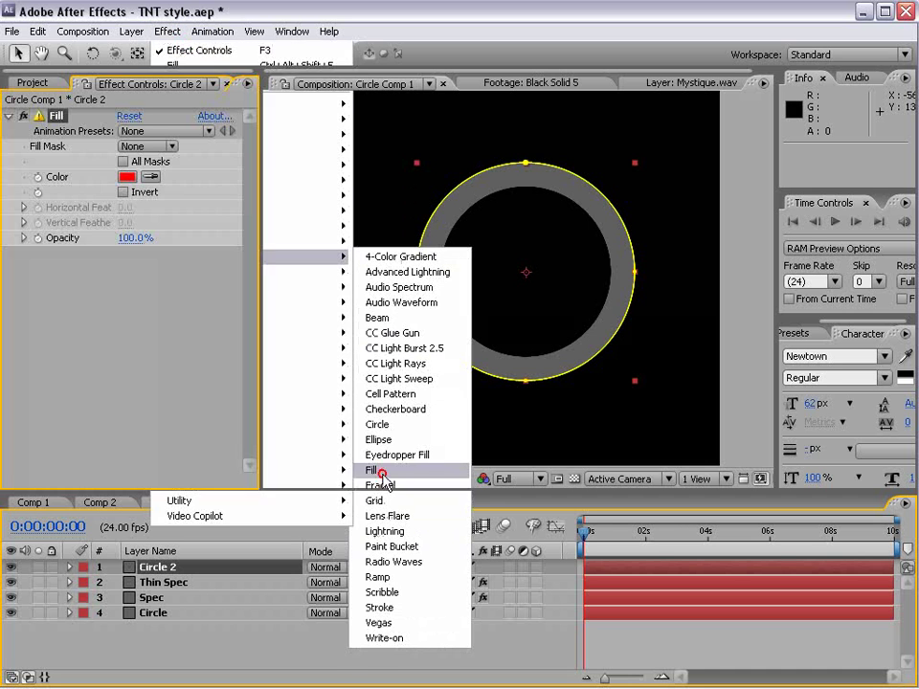
pyautogui.click(126, 177)
pyautogui.moveTo(134, 622)
pyautogui.mouseDown()
pyautogui.moveTo(140, 642)
pyautogui.moveTo(100, 647)
pyautogui.moveTo(90, 663)
pyautogui.mouseUp()
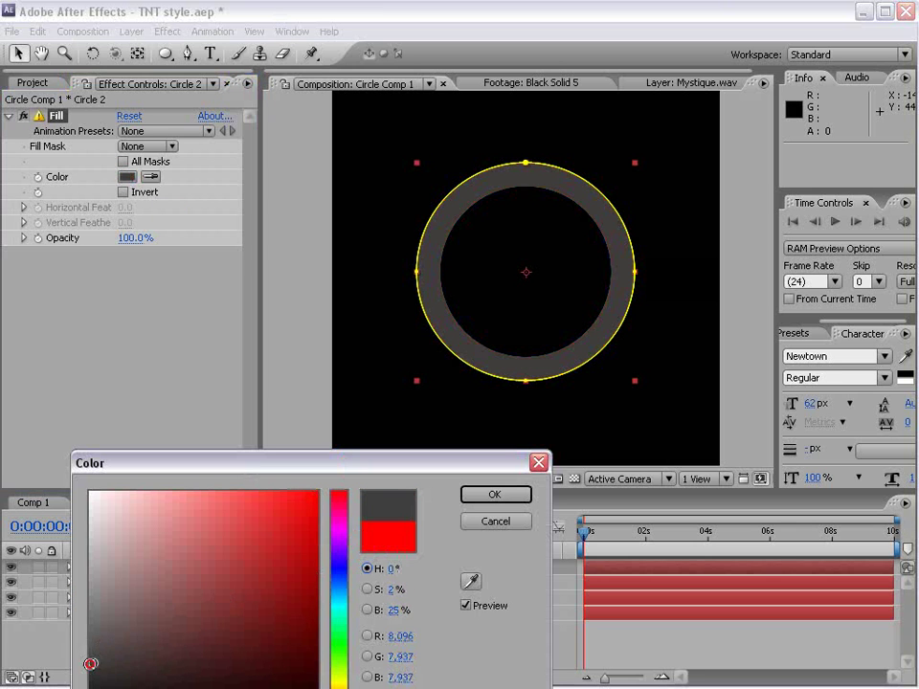
pyautogui.click(493, 494)
# Reveal all mask properties of Circle 2 and set Mask 2's expansion to -6 pixels, leaving a thin dark outer rim
pyautogui.click(148, 568)
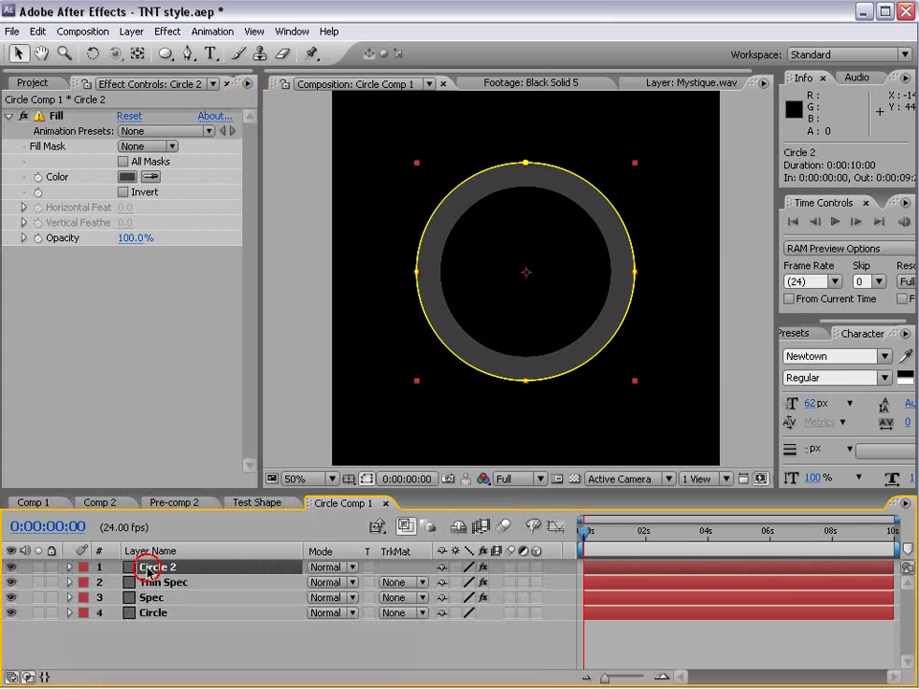
pyautogui.press('m')
pyautogui.press('m')
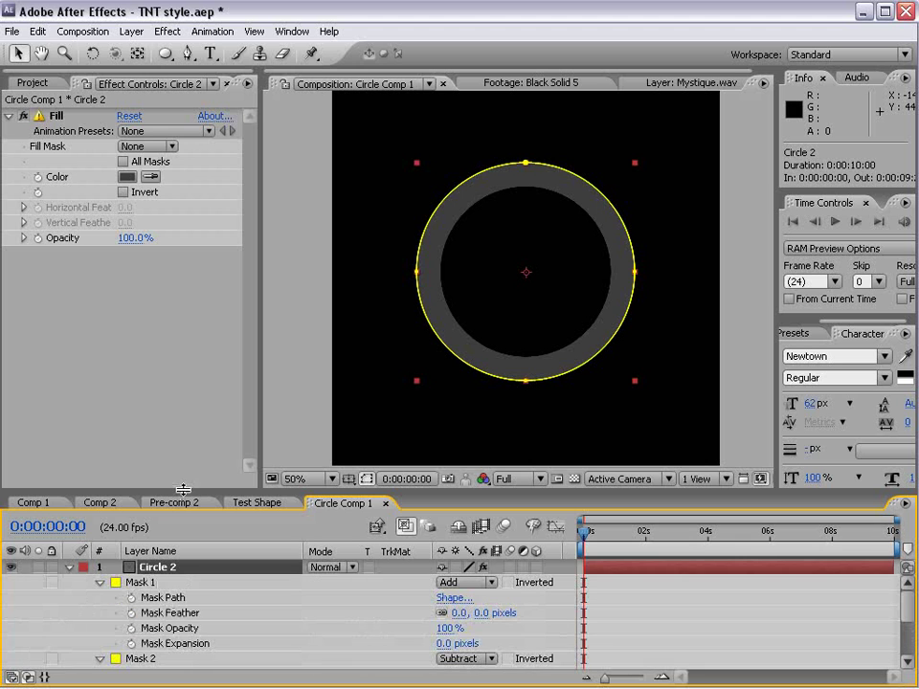
pyautogui.moveTo(185, 491); pyautogui.dragTo(185, 373)
pyautogui.moveTo(445, 608)
pyautogui.mouseDown()
pyautogui.moveTo(421, 607)
pyautogui.moveTo(470, 595)
pyautogui.mouseUp()
pyautogui.press('.')
# Adjust Circle 2's Fill colour to grey 3C3C3C, check the rim and save the project
pyautogui.click(144, 453)
pyautogui.click(127, 176)
pyautogui.moveTo(127, 528); pyautogui.dragTo(125, 538)
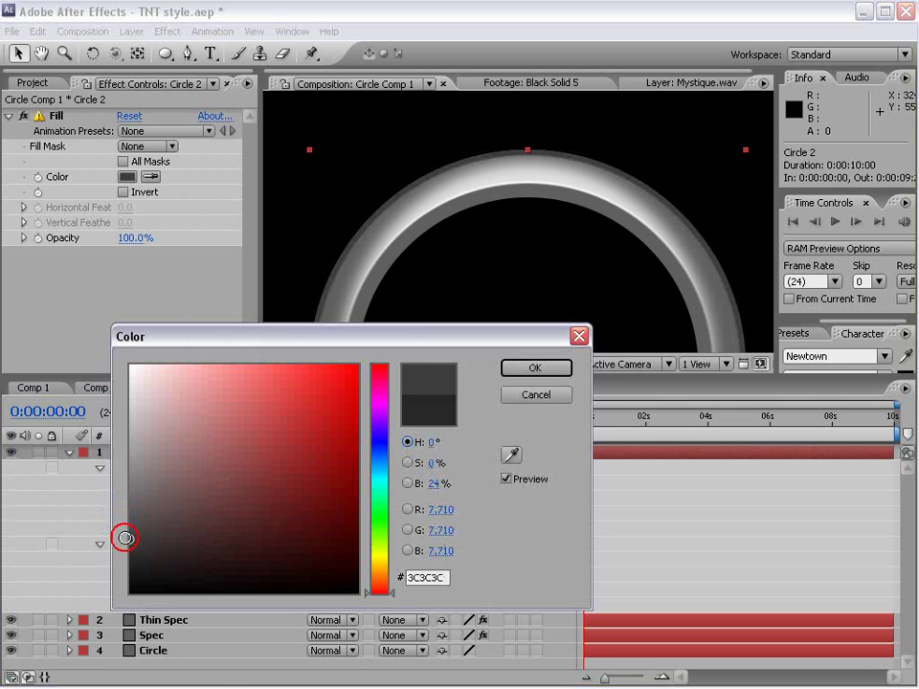
pyautogui.click(535, 368)
pyautogui.press('`')
pyautogui.press('.')
pyautogui.press('`')
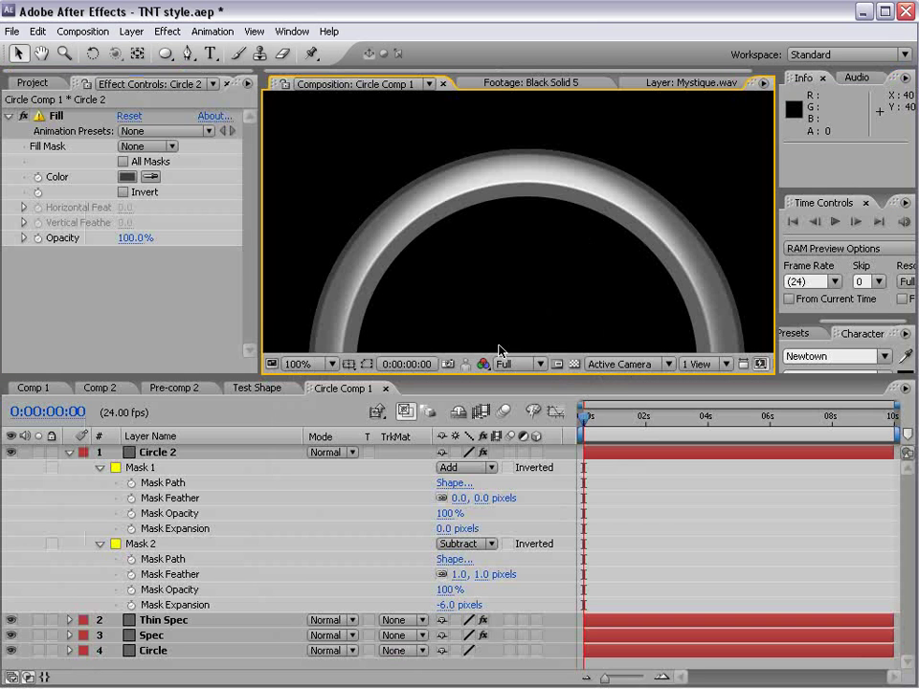
pyautogui.hotkey('ctrl', 's')
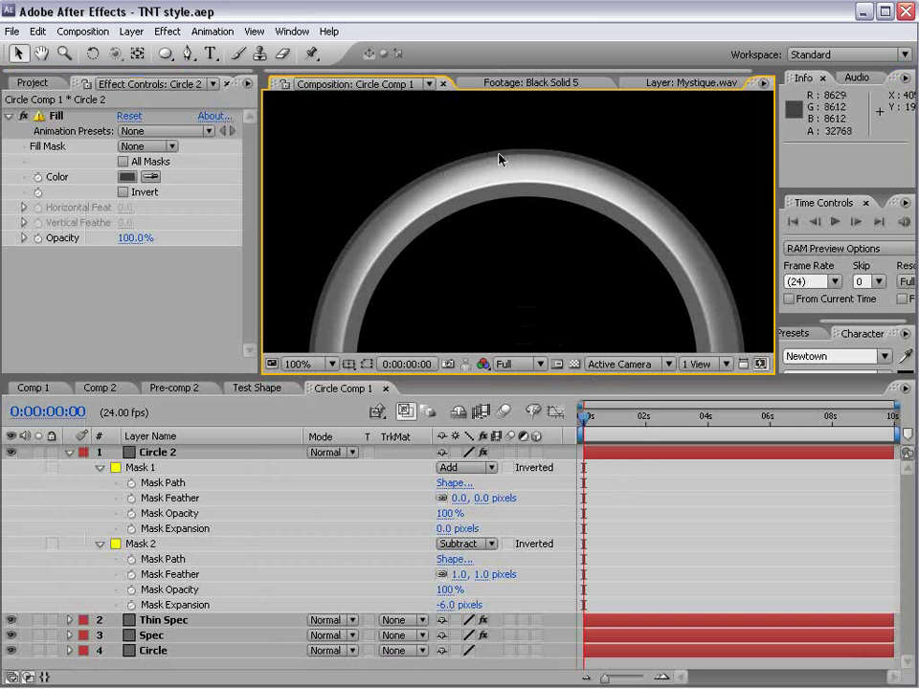
# Duplicate the Thin Spec layer and move the copy above Circle 2
pyautogui.click(69, 452)
pyautogui.click(144, 467)
pyautogui.click(161, 470)
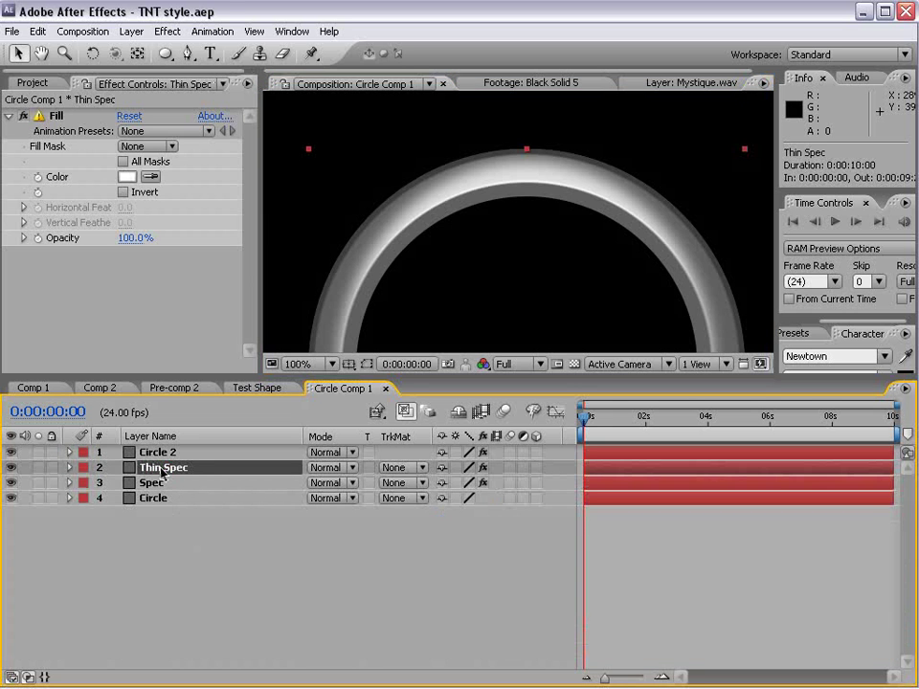
pyautogui.hotkey('ctrl', 'd')
pyautogui.moveTo(148, 469); pyautogui.dragTo(153, 454)
# Solo Thin Spec 2 with its mask outlines shown and enable its collapse transformations switch
pyautogui.click(367, 364)
pyautogui.moveTo(463, 376); pyautogui.dragTo(444, 530)
pyautogui.click(39, 600)
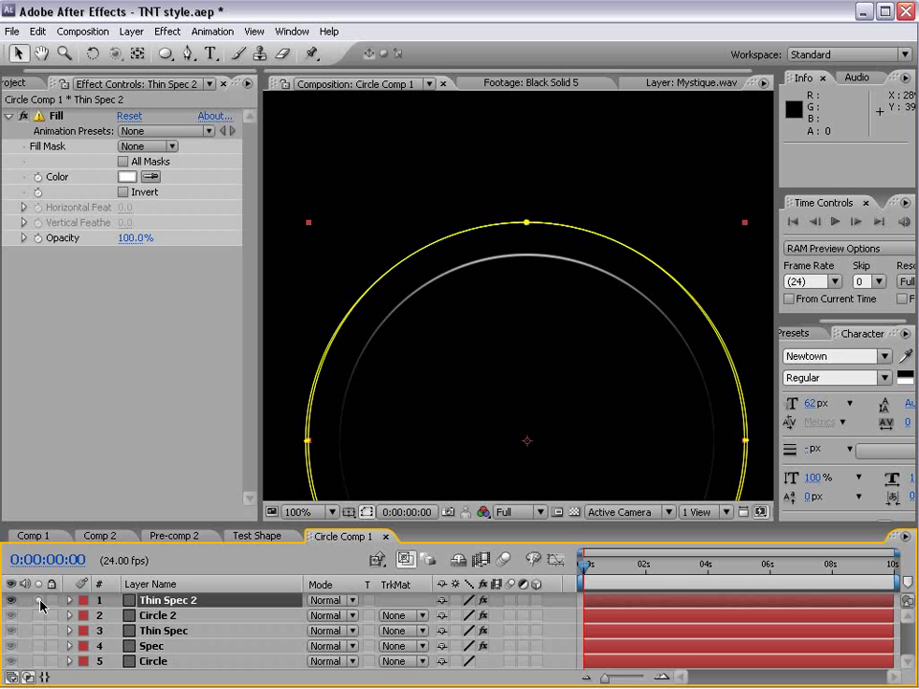
pyautogui.scroll(-2, 478, 339)
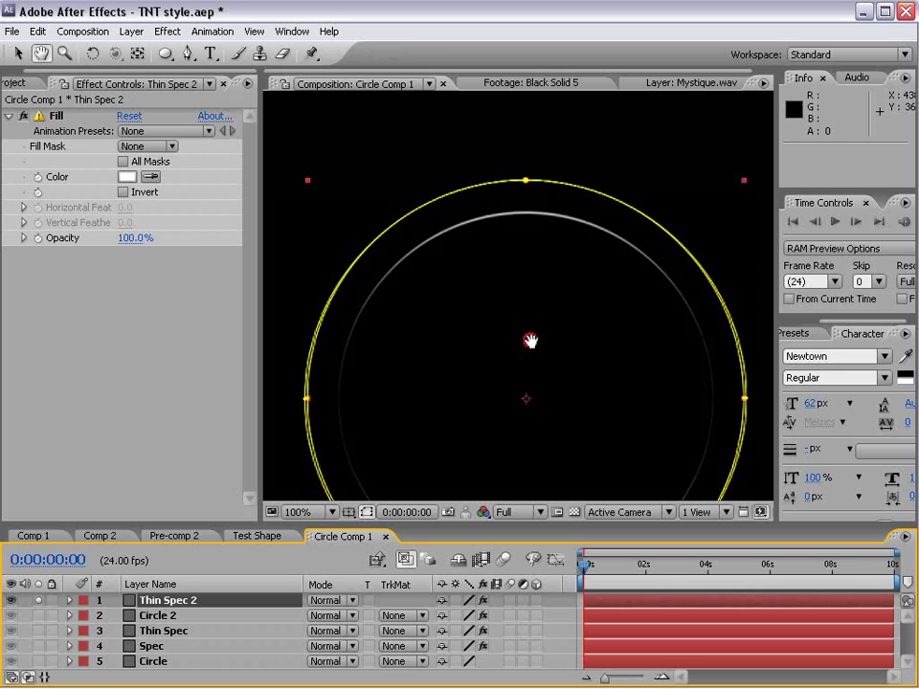
pyautogui.click(457, 601)
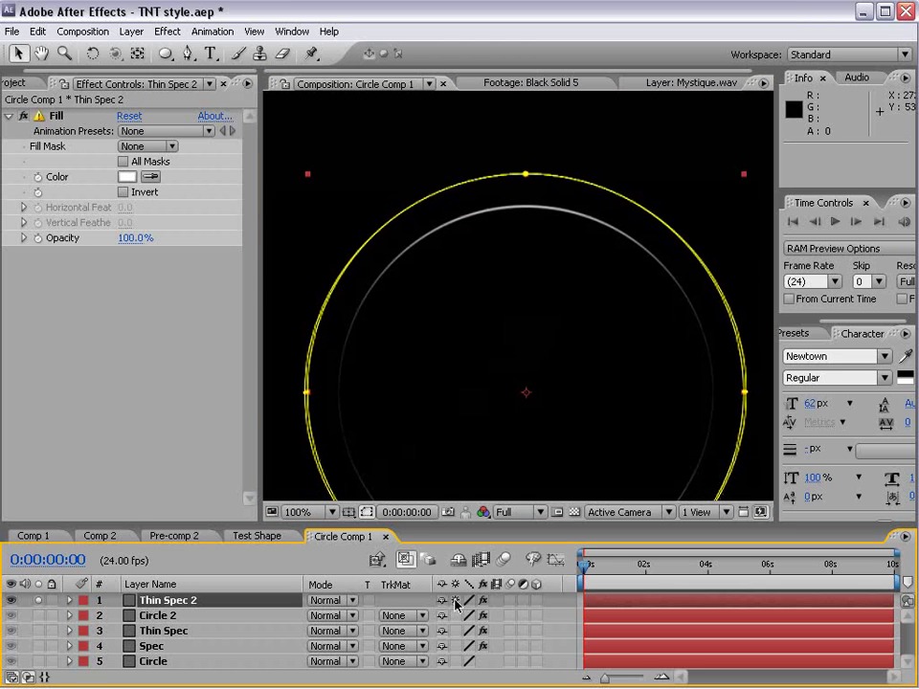
# Scale Thin Spec 2 to 116% to fit the ring's outer edge, soloing the other four layers for comparison
pyautogui.click(192, 603)
pyautogui.press('s')
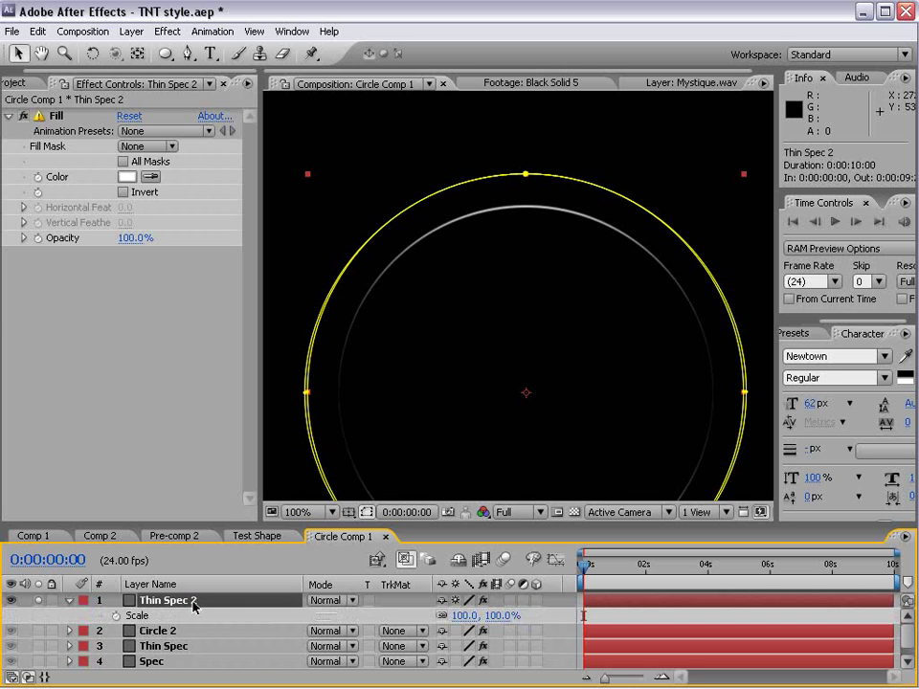
pyautogui.moveTo(492, 621); pyautogui.dragTo(526, 620)
pyautogui.moveTo(155, 526); pyautogui.dragTo(156, 445)
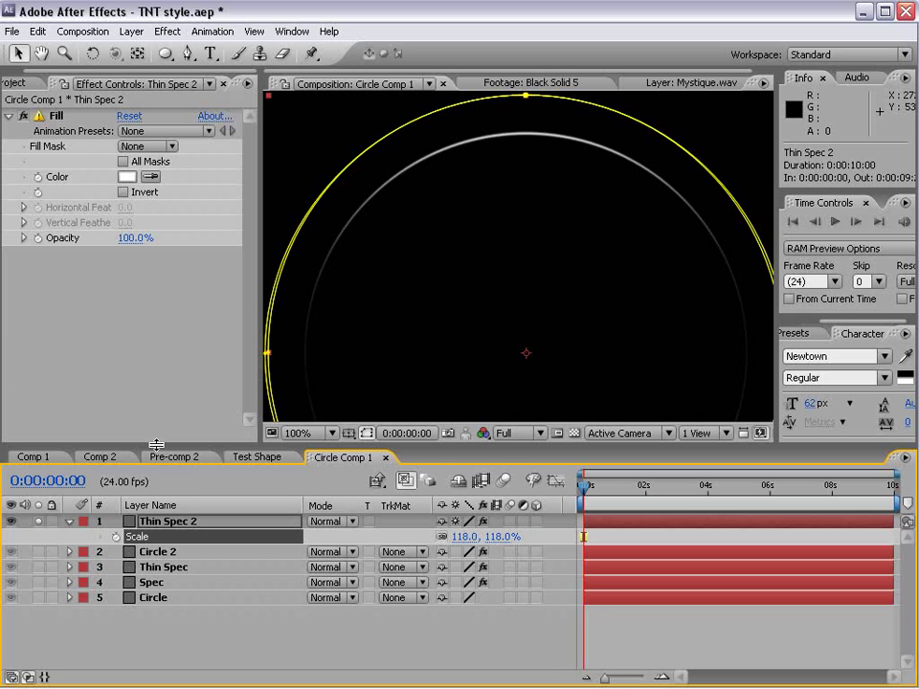
pyautogui.moveTo(39, 554); pyautogui.dragTo(35, 597)
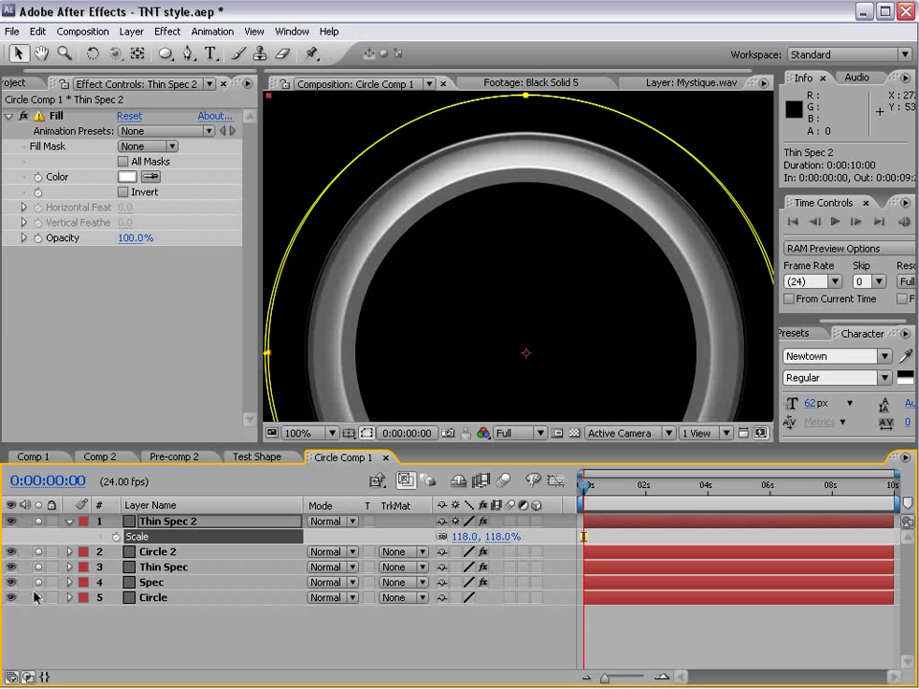
pyautogui.moveTo(495, 536)
pyautogui.mouseDown()
pyautogui.moveTo(480, 536)
pyautogui.moveTo(490, 536)
pyautogui.mouseUp()
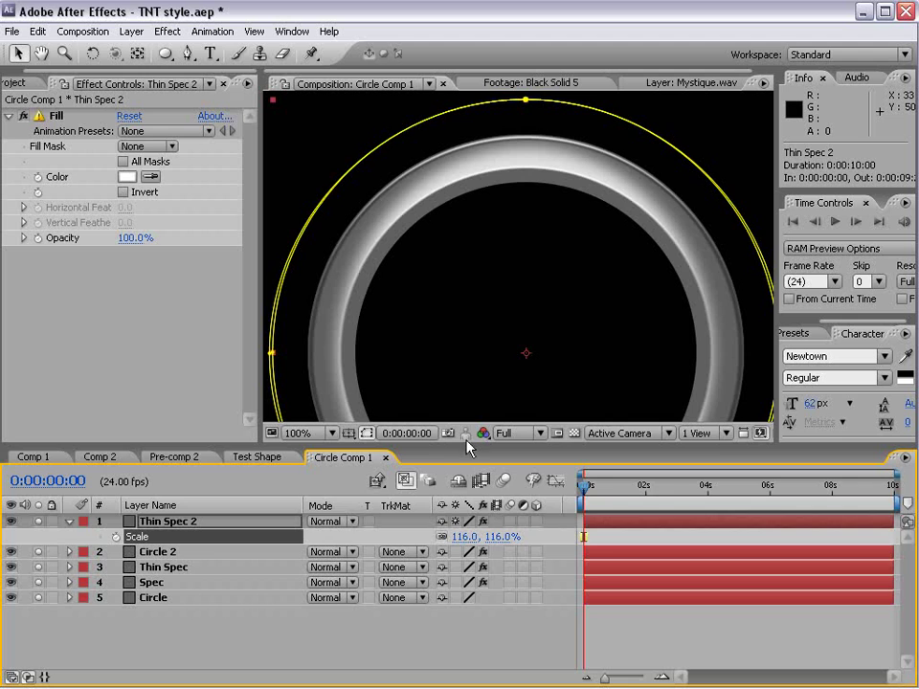
# Move the left and right vertices of Thin Spec 2's Mask 1 inward to remove the thin highlight from the ring's sides
pyautogui.press('`')
pyautogui.moveTo(443, 475); pyautogui.dragTo(508, 387)
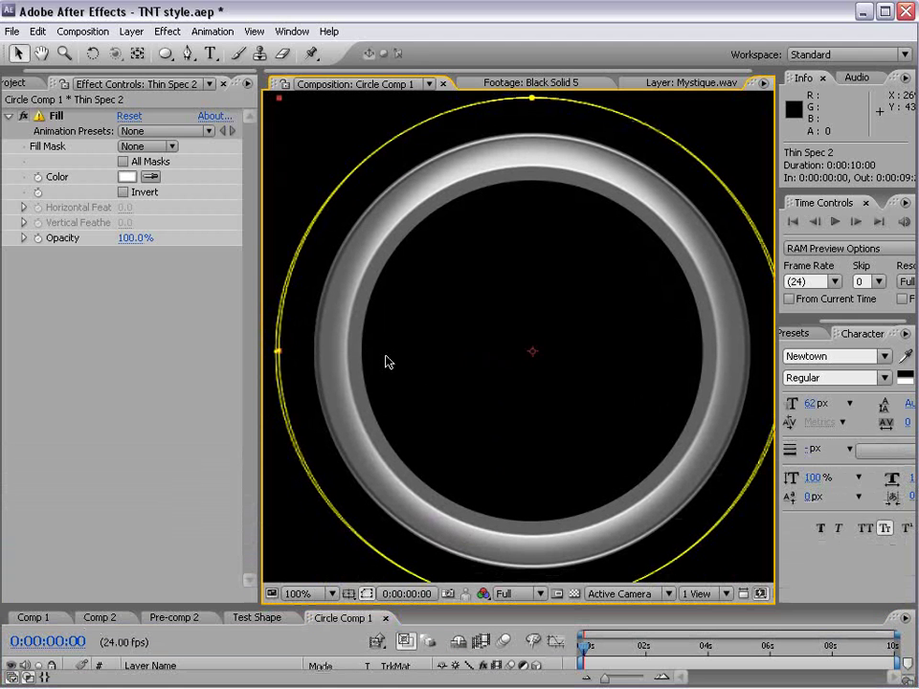
pyautogui.moveTo(278, 354); pyautogui.dragTo(313, 356)
pyautogui.press('space')
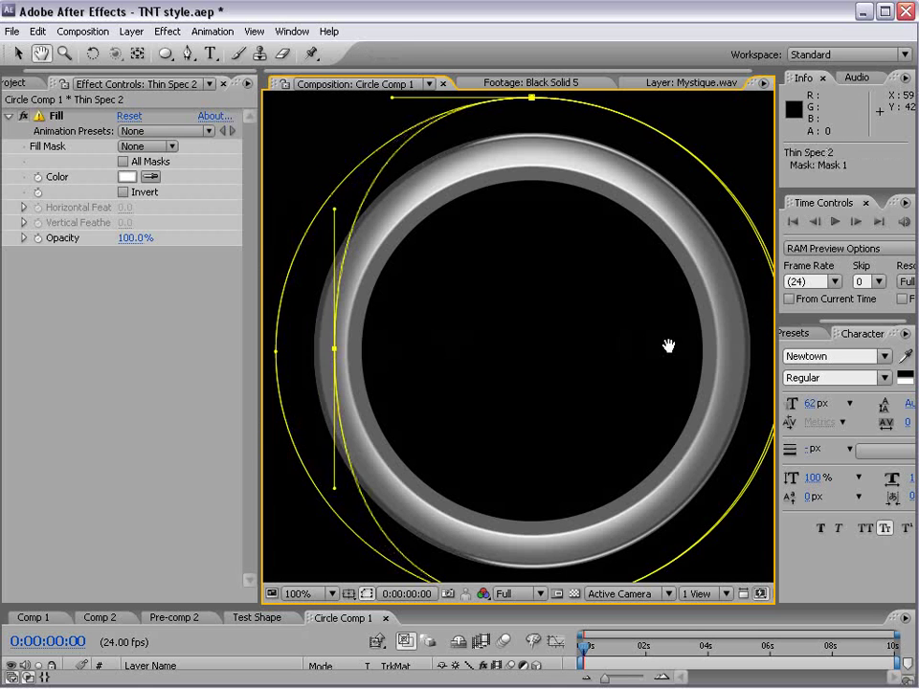
pyautogui.moveTo(669, 344); pyautogui.dragTo(595, 347)
pyautogui.moveTo(701, 358); pyautogui.dragTo(586, 353)
pyautogui.press('space')
# Move the left vertex of Thin Spec 2's Mask 1 farther inward to match the opposite side, and save the project
pyautogui.moveTo(473, 246); pyautogui.dragTo(546, 263)
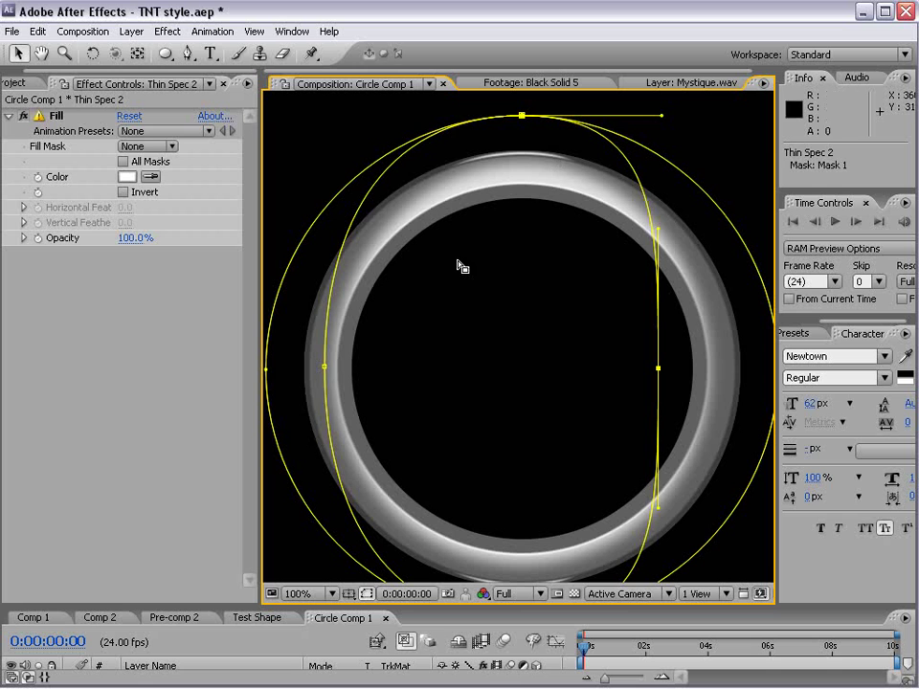
pyautogui.click(326, 368)
pyautogui.moveTo(329, 370); pyautogui.dragTo(393, 365)
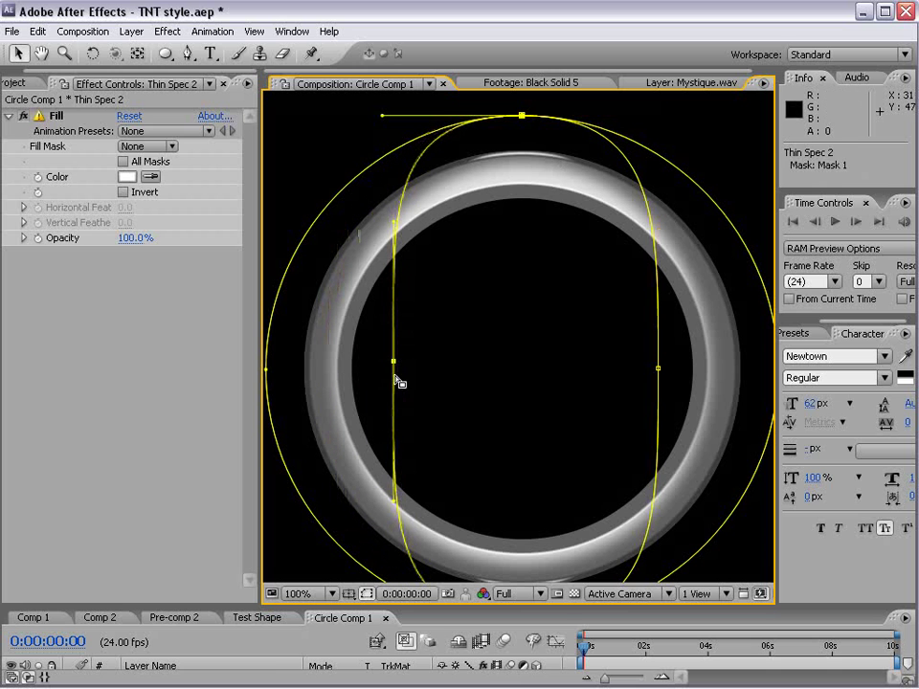
pyautogui.press('`')
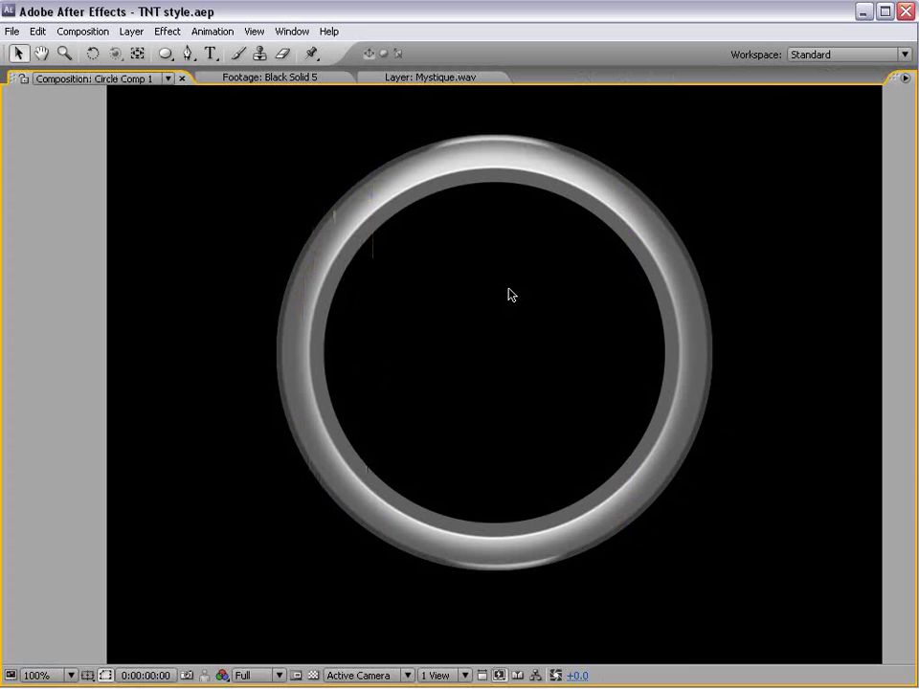
pyautogui.press('`')
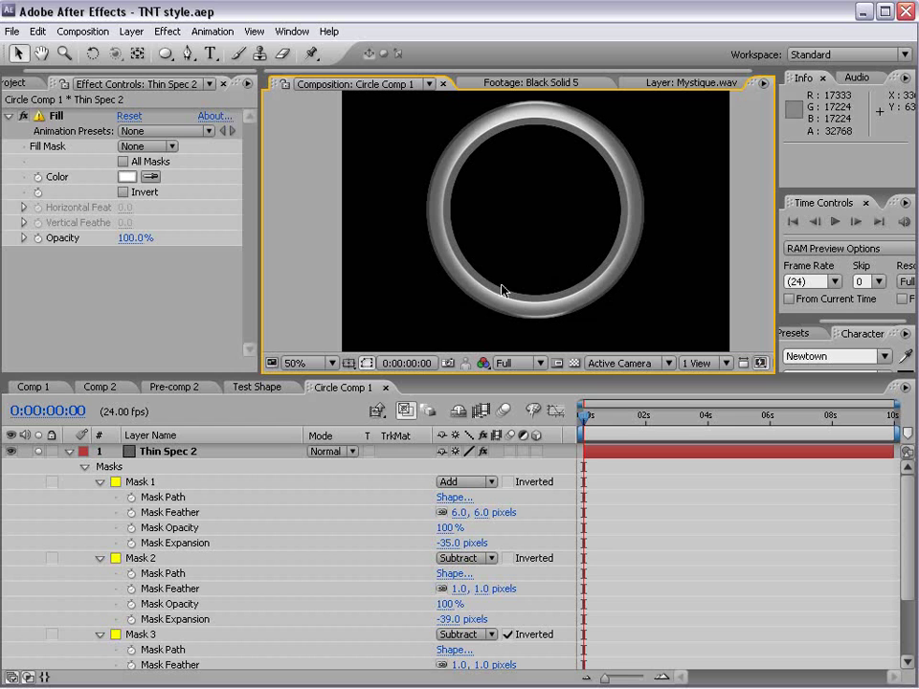
# Open the Test Shape composition and examine the finished ring's shading along its lower and upper parts and at another time
pyautogui.click(247, 392)
pyautogui.moveTo(398, 373); pyautogui.dragTo(398, 429)
pyautogui.press('h')
pyautogui.moveTo(470, 339); pyautogui.dragTo(411, 312)
pyautogui.press('v')
pyautogui.moveTo(398, 431); pyautogui.dragTo(400, 499)
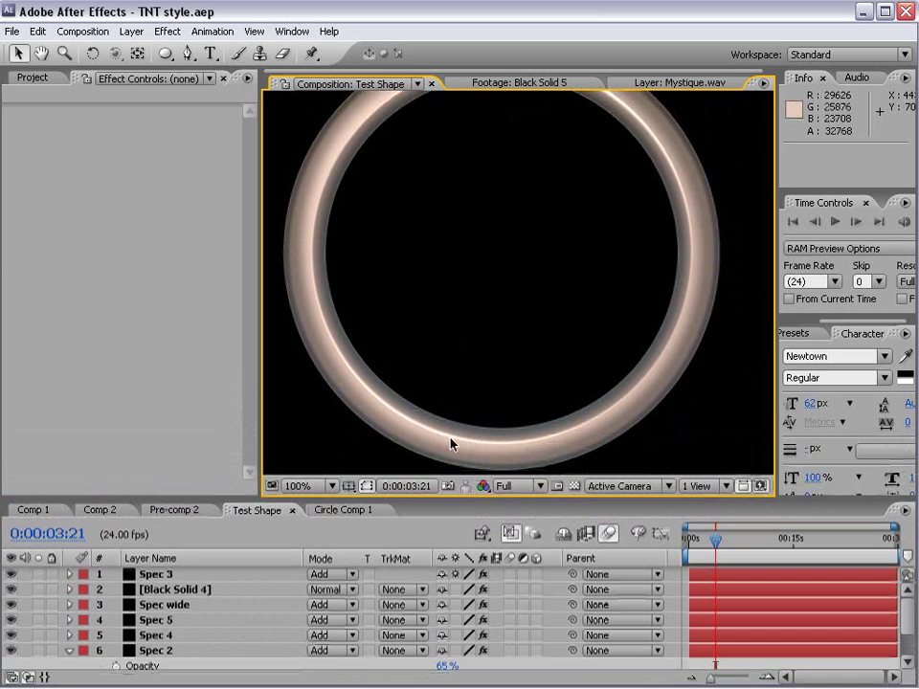
pyautogui.moveTo(475, 178); pyautogui.dragTo(475, 258)
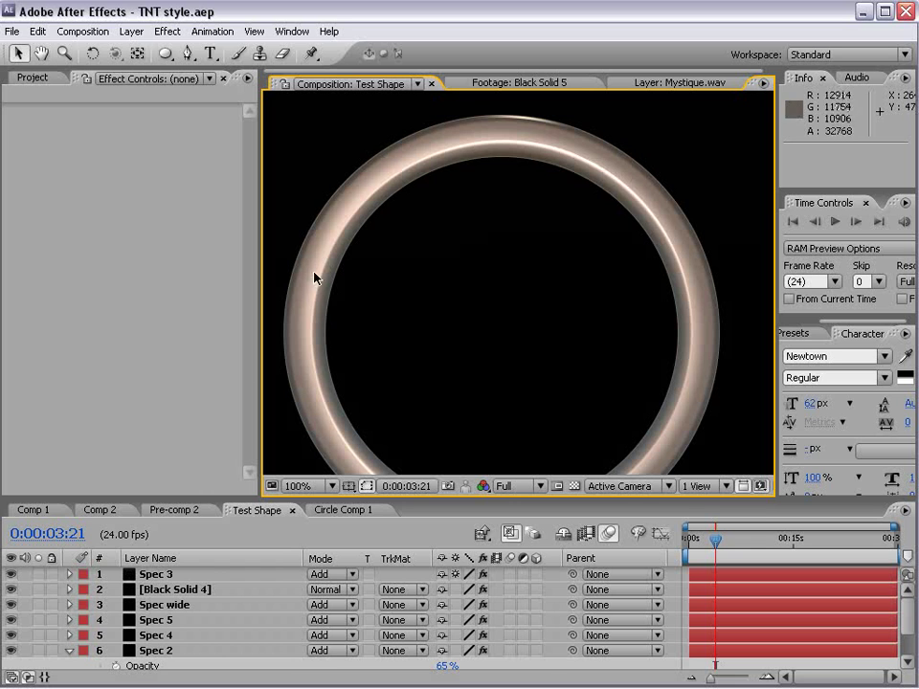
pyautogui.moveTo(720, 543)
pyautogui.mouseDown()
pyautogui.moveTo(769, 543)
pyautogui.moveTo(709, 544)
pyautogui.moveTo(732, 543)
pyautogui.mouseUp()
# Return to Circle Comp 1, collapse Thin Spec 2's properties and turn off solo on all layers
pyautogui.click(337, 511)
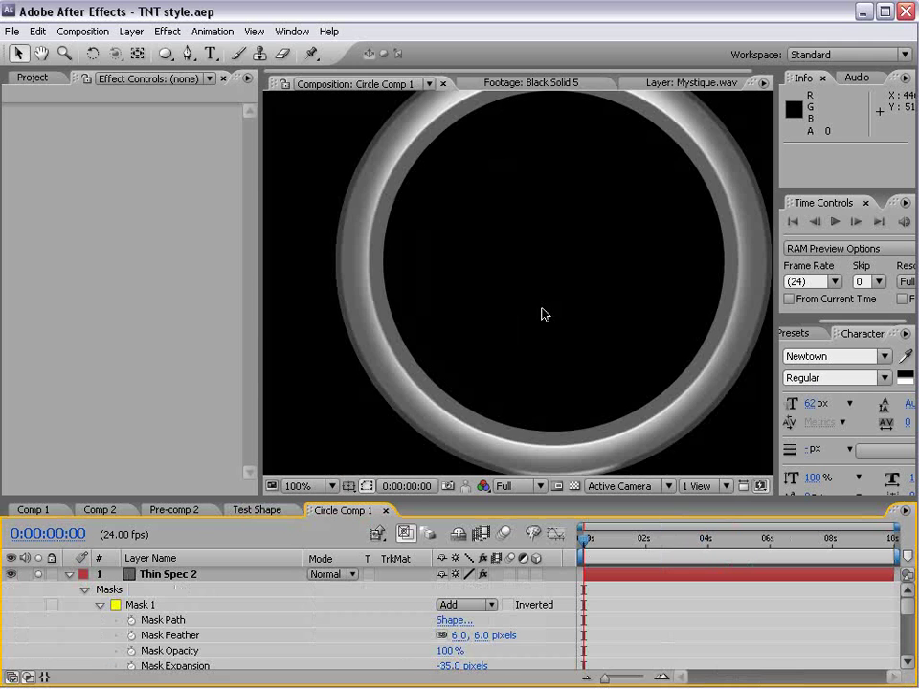
pyautogui.moveTo(379, 425); pyautogui.dragTo(374, 453)
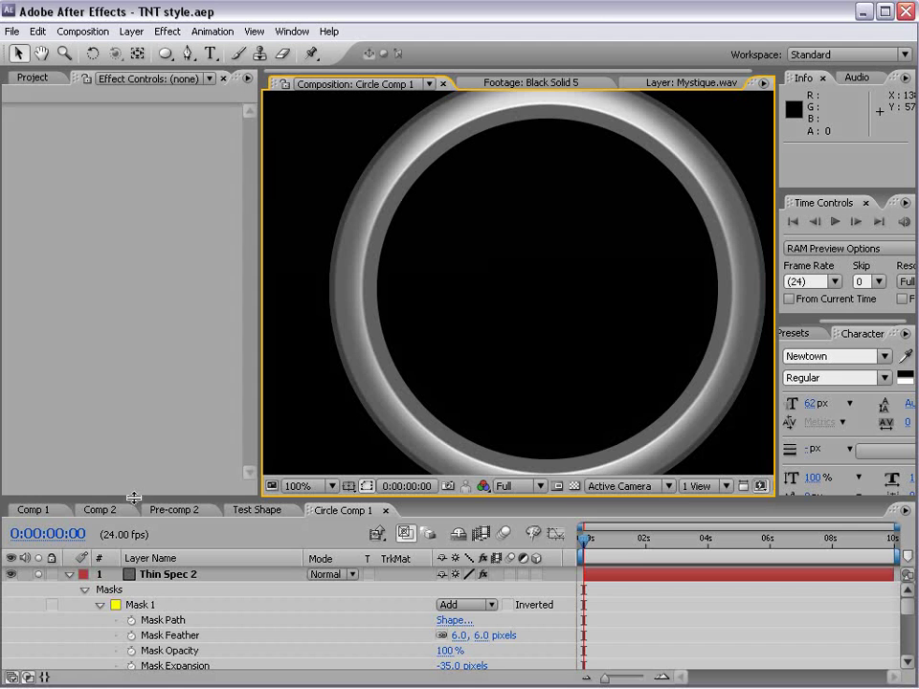
pyautogui.moveTo(134, 498); pyautogui.dragTo(111, 397)
pyautogui.click(68, 473)
pyautogui.click(39, 474)
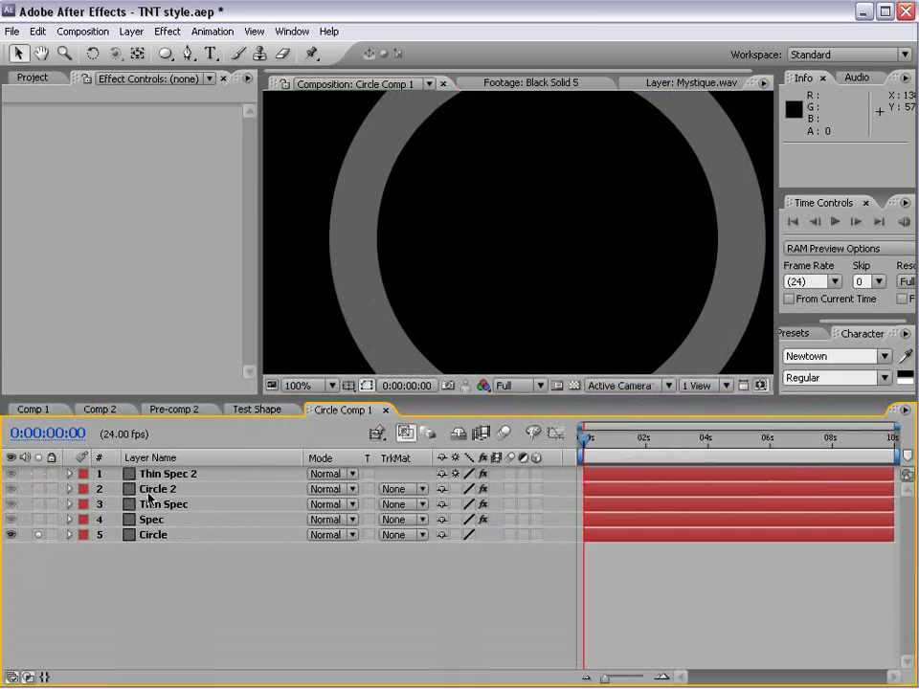
pyautogui.click(39, 535)
# Animate the Spec layer's Rotation with the expression time*80 and check the moving highlight at other times
pyautogui.click(153, 521)
pyautogui.scroll(-1, 442, 240)
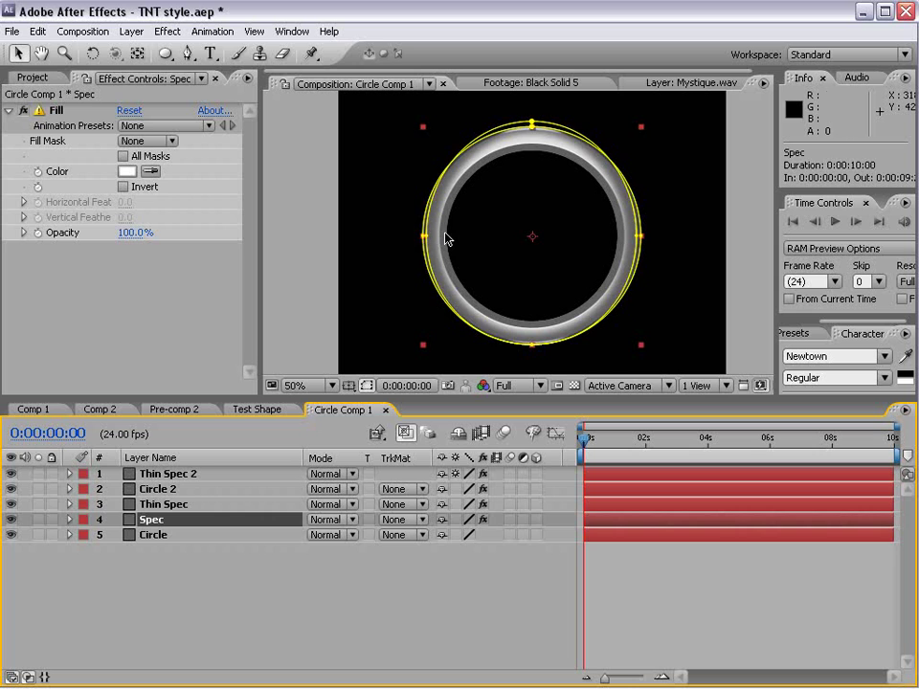
pyautogui.press('r')
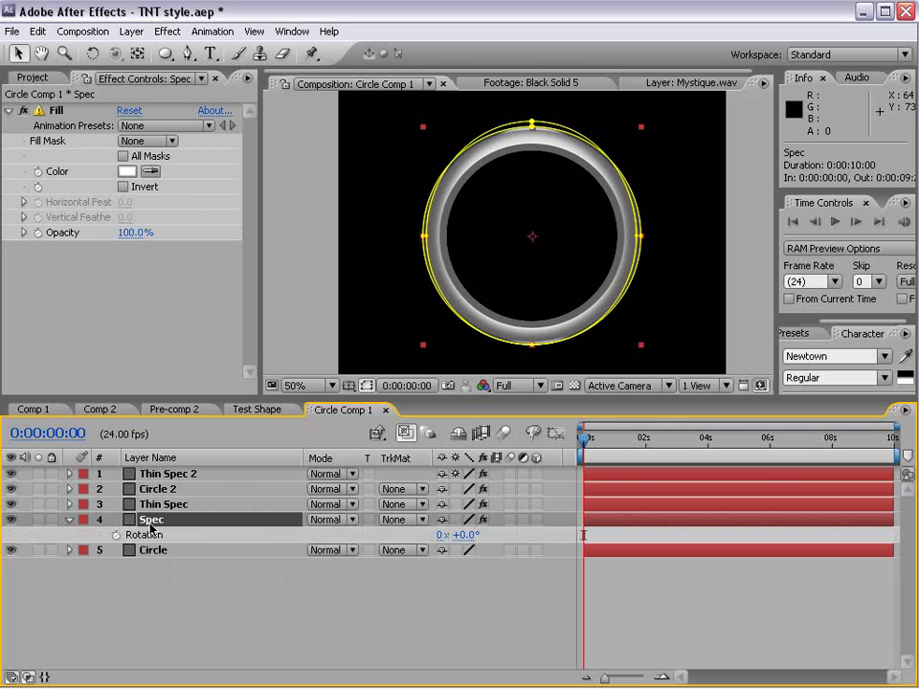
pyautogui.click(194, 572)
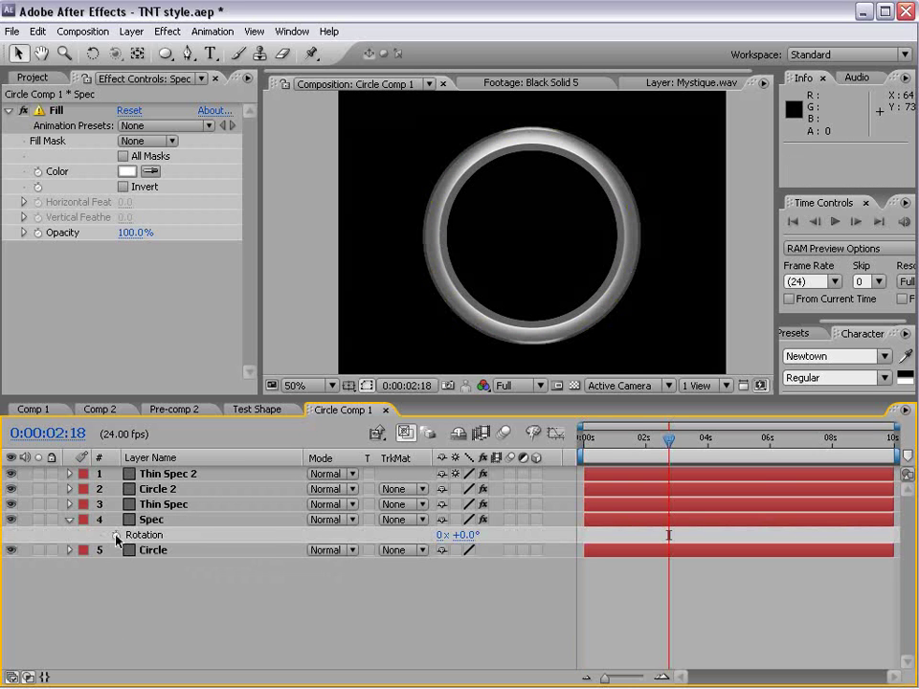
pyautogui.keyDown('alt'); pyautogui.click(115, 537); pyautogui.keyUp('alt')
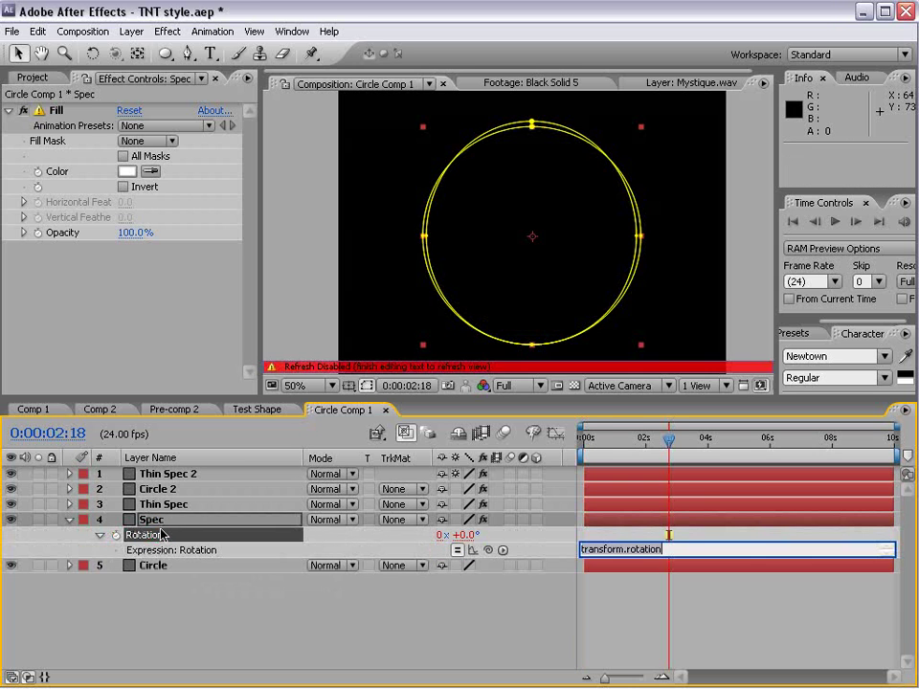
pyautogui.write('time')
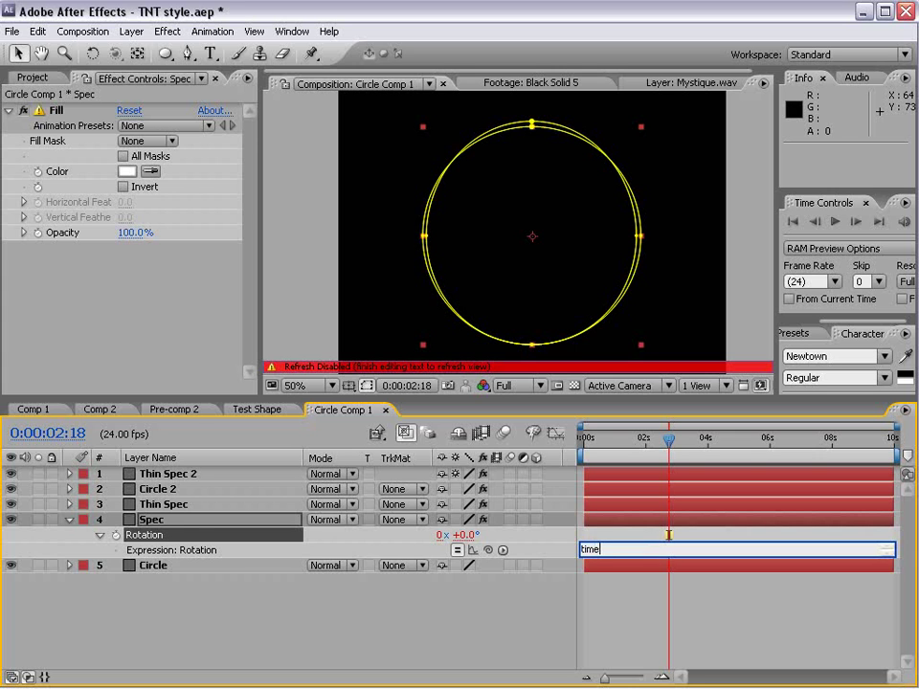
pyautogui.write('*80')
pyautogui.click(163, 536)
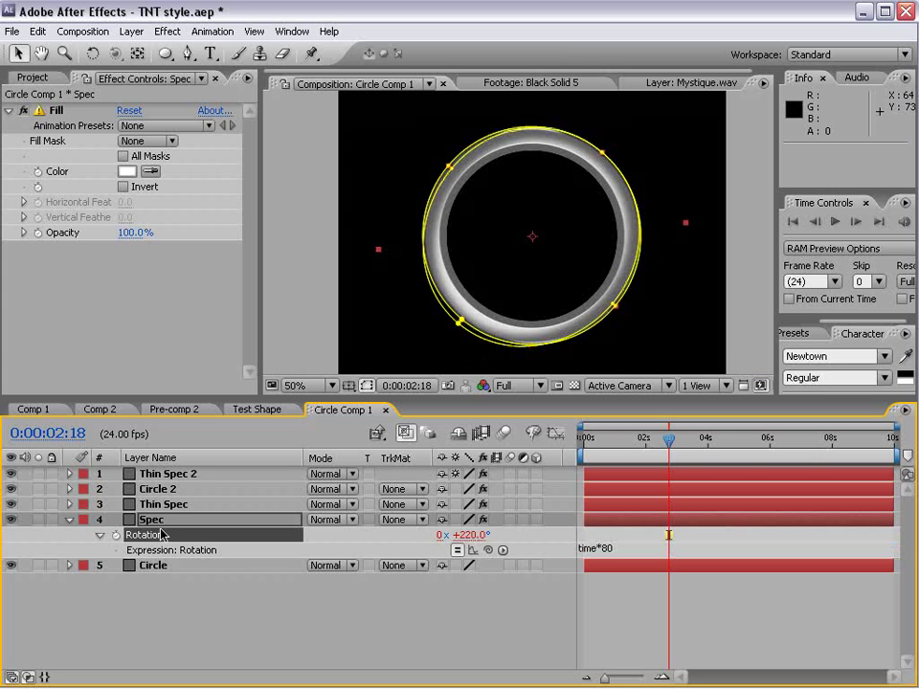
pyautogui.click(636, 585)
pyautogui.moveTo(603, 447); pyautogui.dragTo(704, 450)
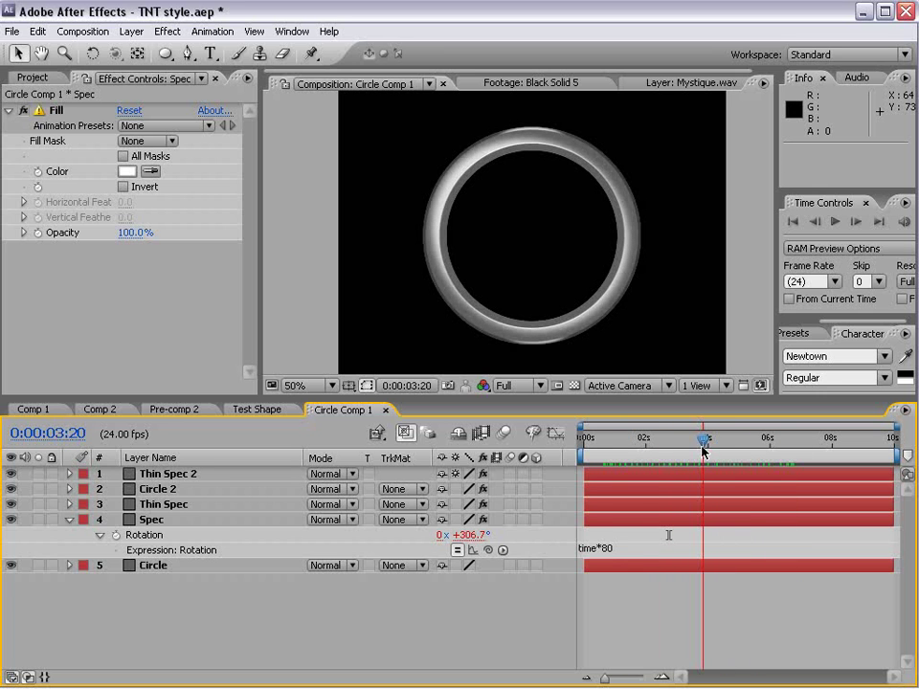
# Duplicate the Spec layer, set the copy's Rotation expression to time*-150 and preview the animation
pyautogui.click(140, 522)
pyautogui.hotkey('ctrl', 'd')
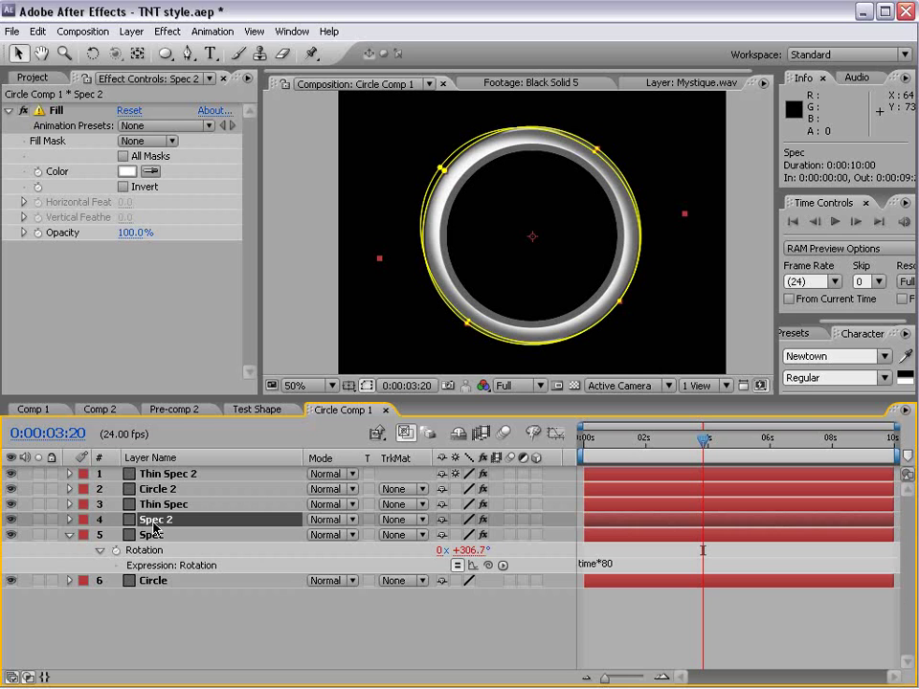
pyautogui.press('e')
pyautogui.press('e')
pyautogui.click(636, 549)
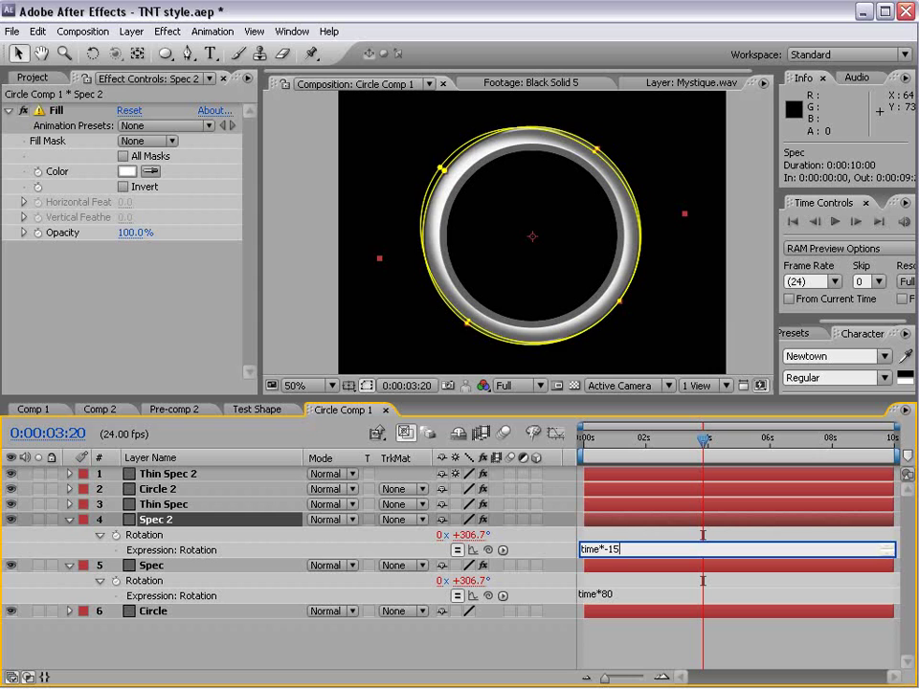
pyautogui.press('KP_Enter')
pyautogui.press('KP_0')
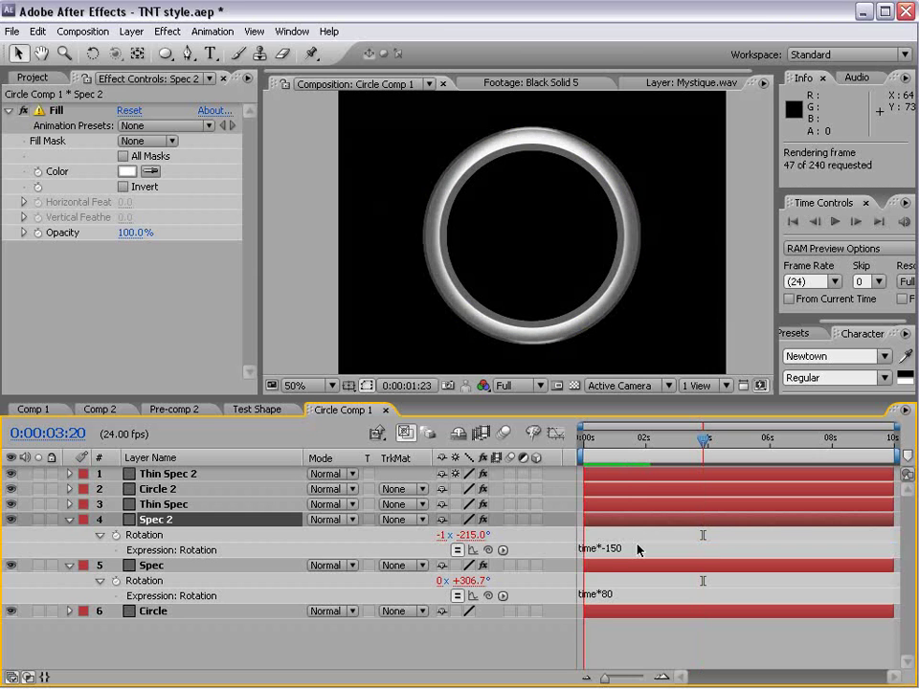
# Lower the Spec 2 layer's Opacity to 23%
pyautogui.click(147, 519)
pyautogui.press('t')
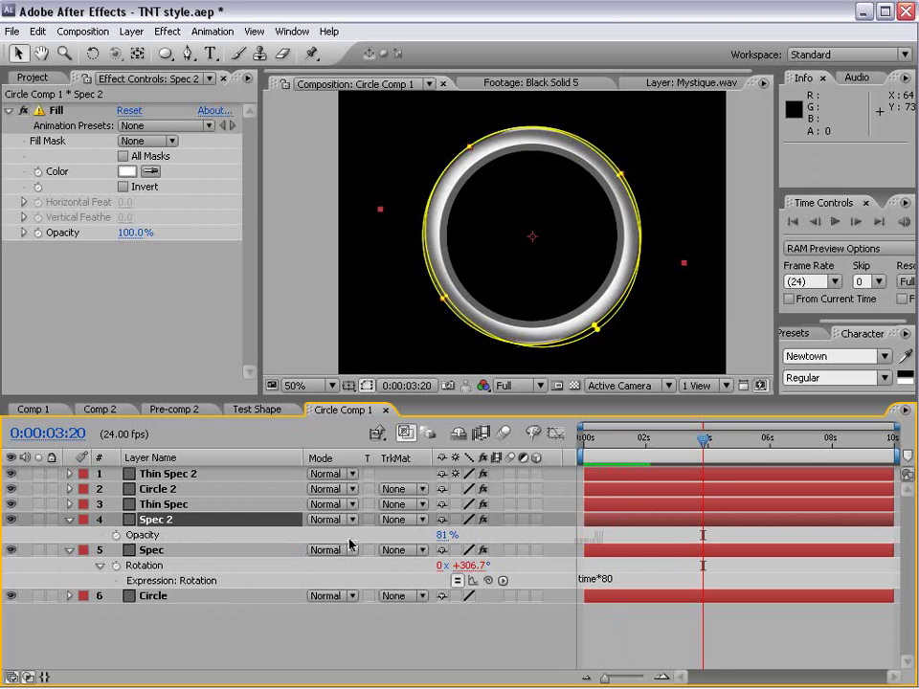
pyautogui.moveTo(441, 535); pyautogui.dragTo(366, 535)
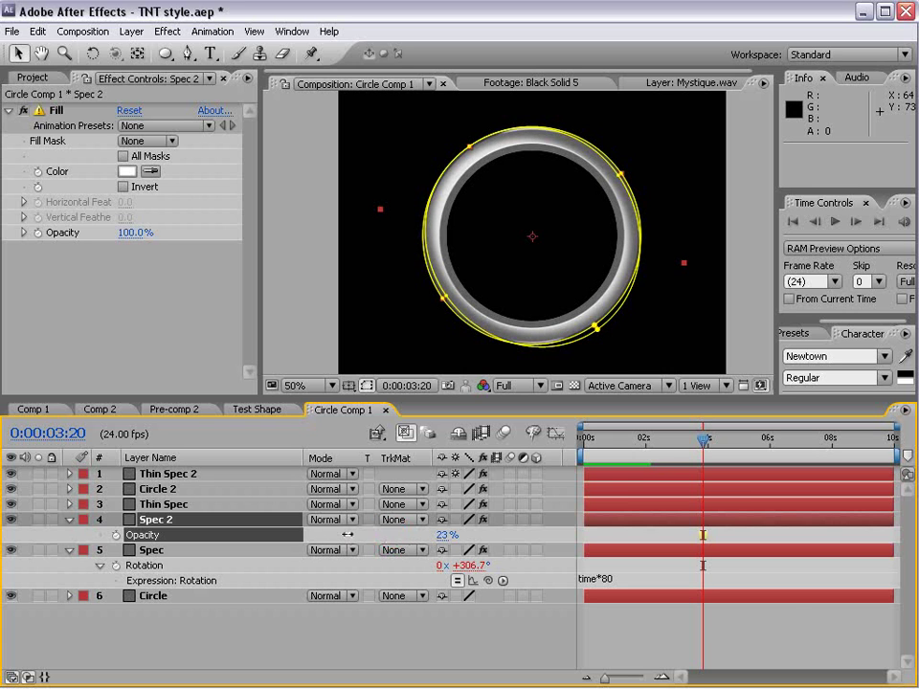
# Set the blending mode of all layers above the base Circle layer to Screen and check the ring at 2 seconds
pyautogui.click(154, 550)
pyautogui.keyDown('shift'); pyautogui.click(300, 474); pyautogui.keyUp('shift')
pyautogui.click(326, 474)
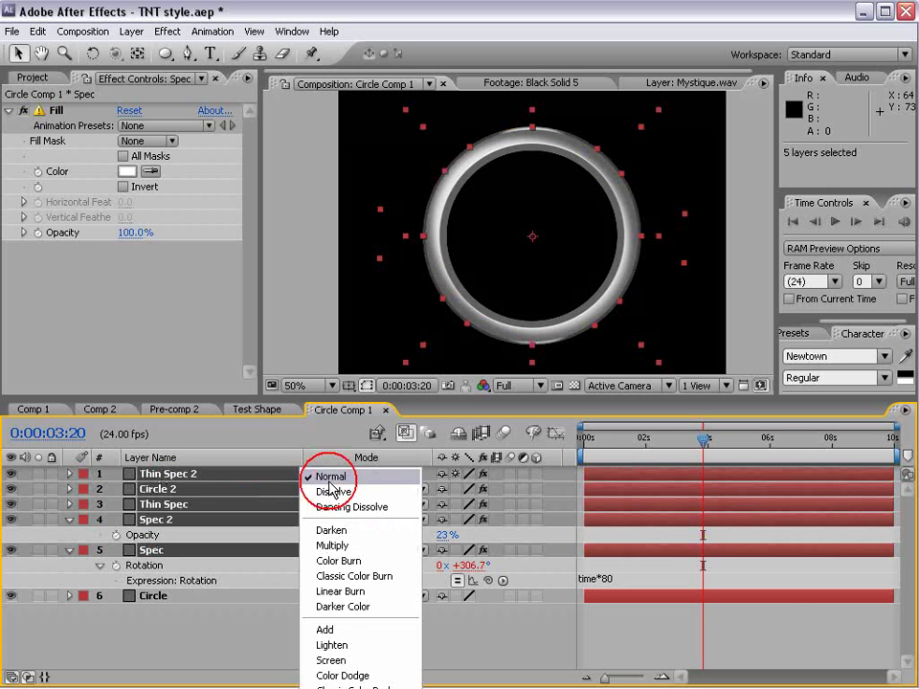
pyautogui.click(331, 662)
pyautogui.click(356, 623)
pyautogui.moveTo(704, 439); pyautogui.dragTo(644, 439)
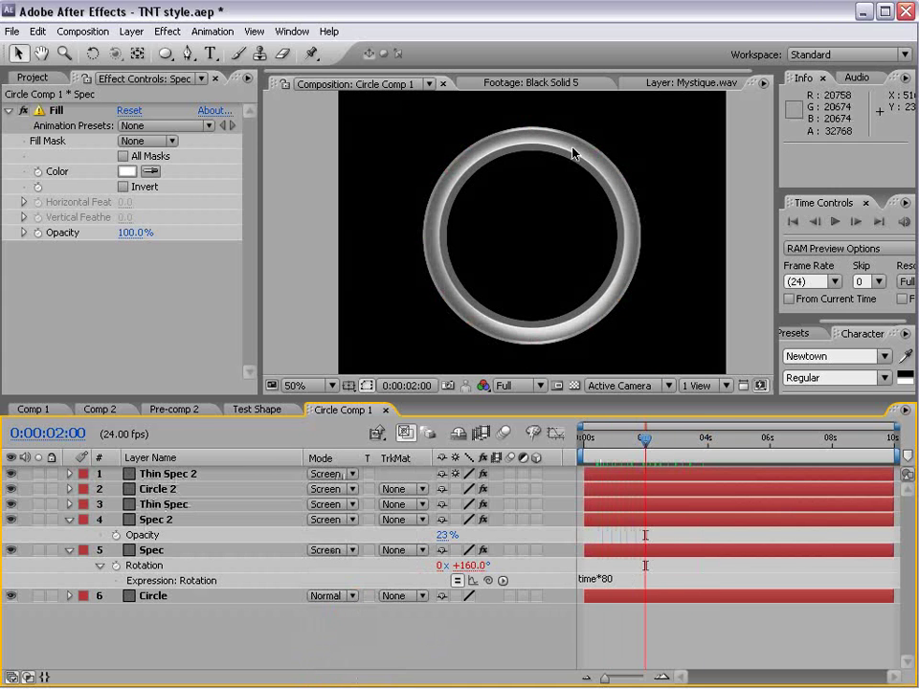
# Return the Circle 2 layer's blending mode to Normal and inspect the ring's shading up close
pyautogui.click(159, 489)
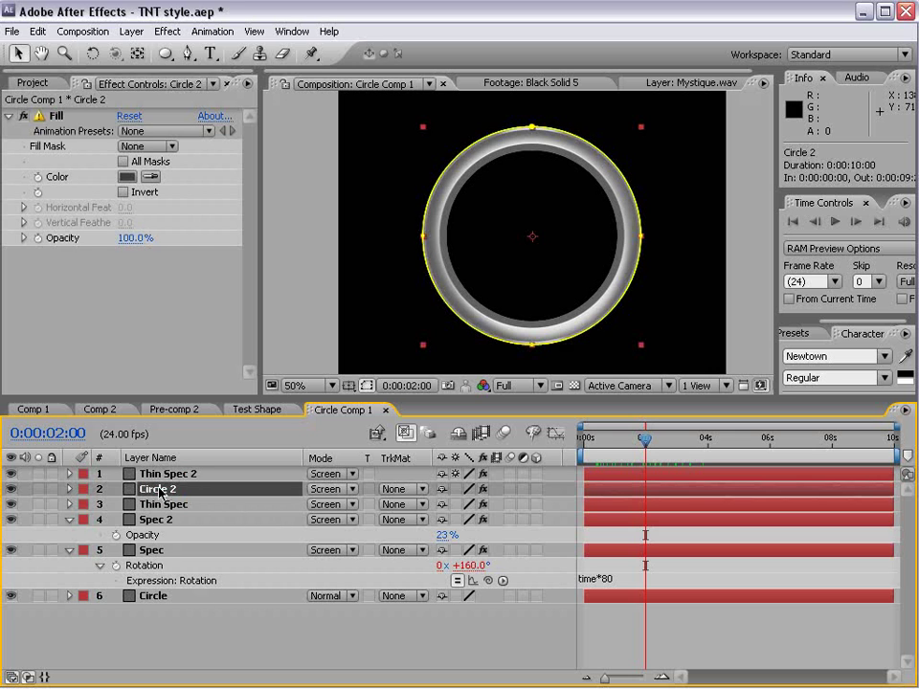
pyautogui.click(331, 495)
pyautogui.click(329, 304)
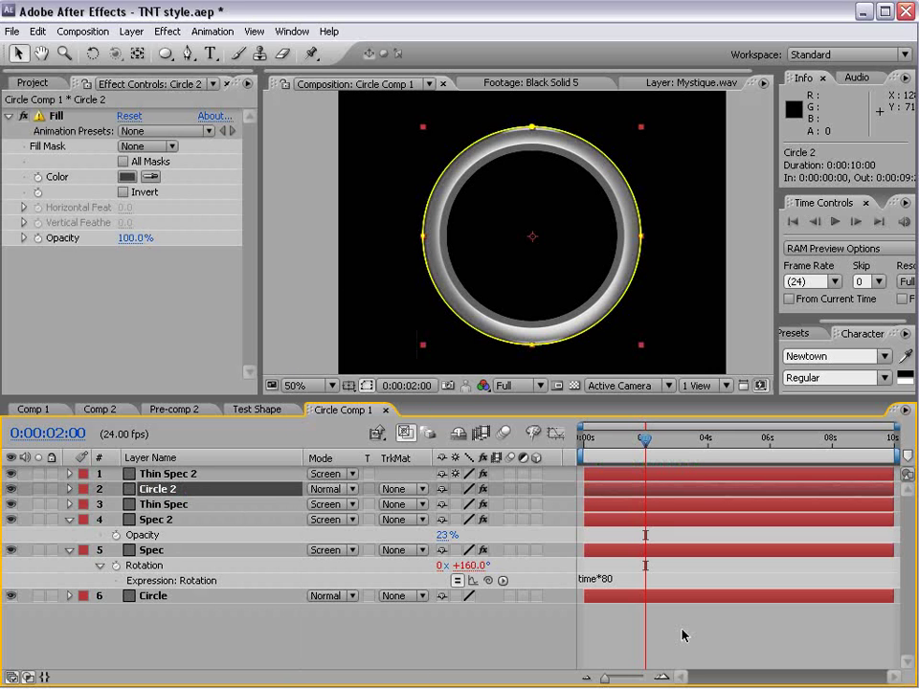
pyautogui.click(682, 632)
pyautogui.scroll(1, 505, 207)
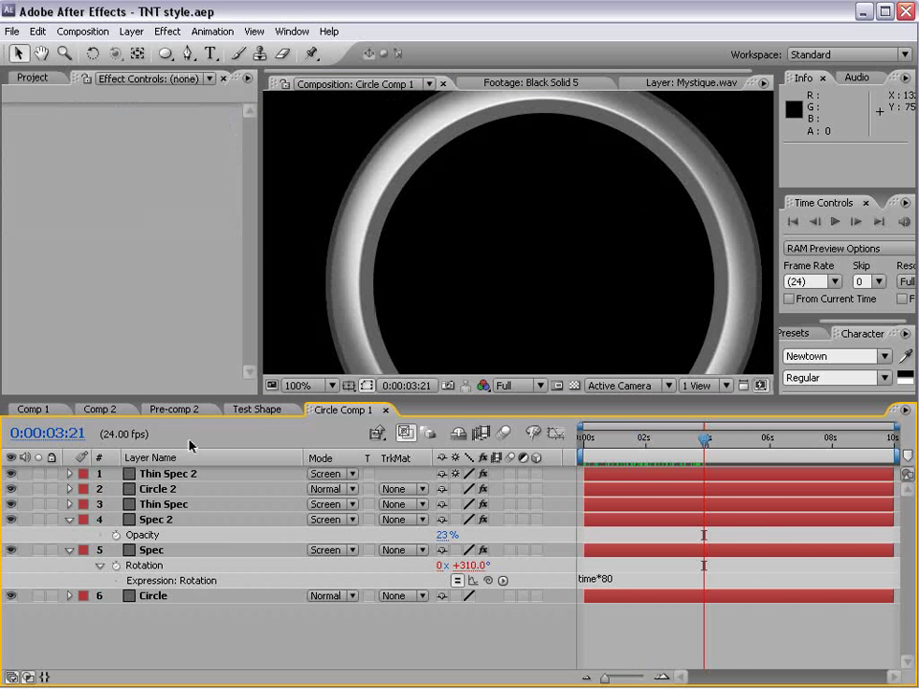
# Switch to Comp 2 and scale down the Circle Comp 1 layer so the ring fits well inside the frame
pyautogui.click(100, 409)
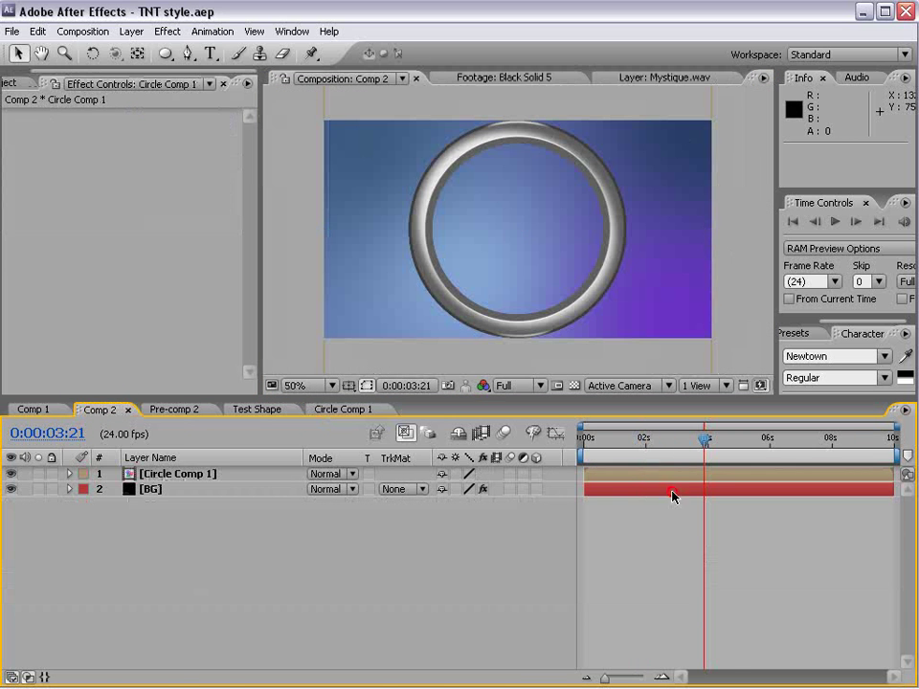
pyautogui.press('`')
pyautogui.press('`')
pyautogui.click(519, 237)
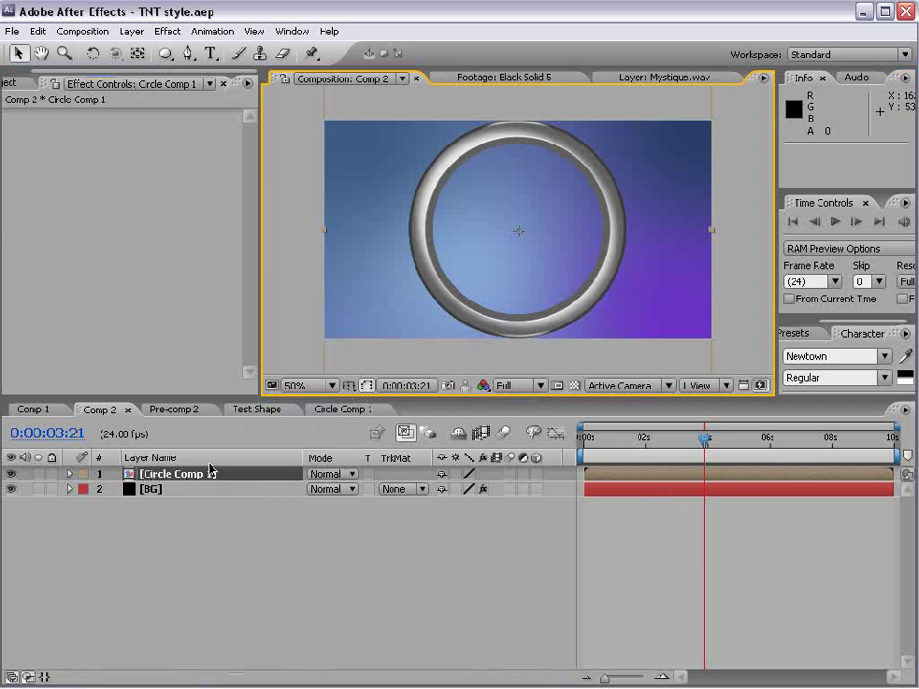
pyautogui.press(',')
pyautogui.moveTo(616, 135); pyautogui.dragTo(585, 185)
pyautogui.press('.')
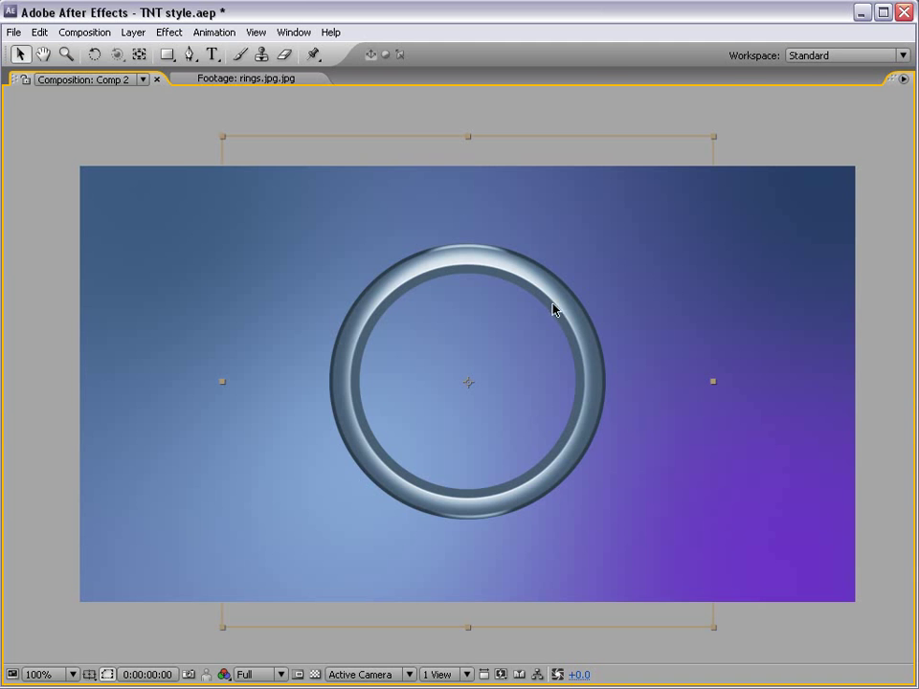
pyautogui.press('`')
# Replace the Circle Comp 1 layer in Comp 2 with the Test Shape composition
pyautogui.click(69, 269)
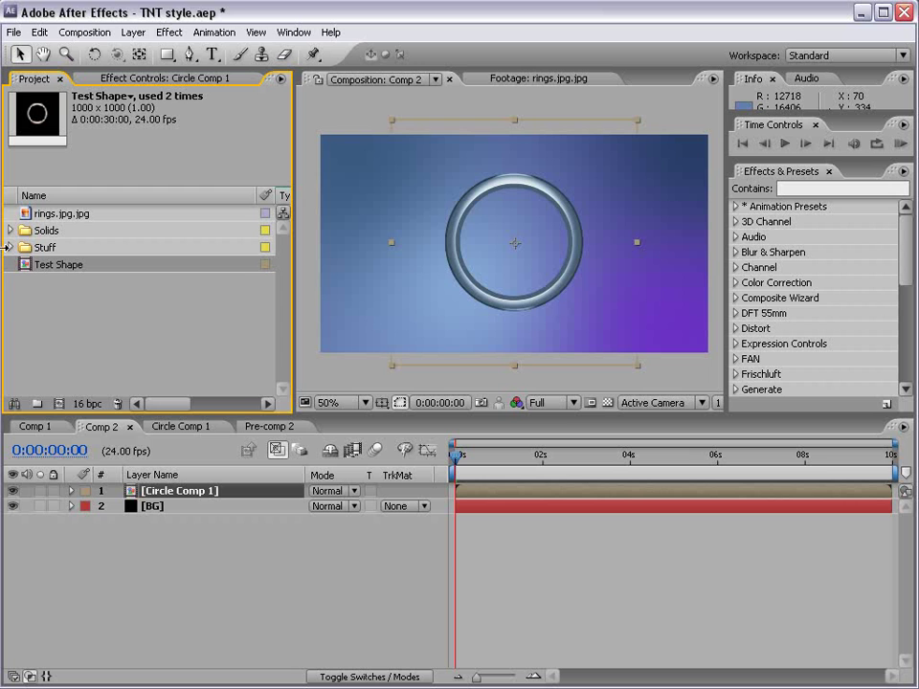
pyautogui.moveTo(48, 269); pyautogui.dragTo(492, 287)
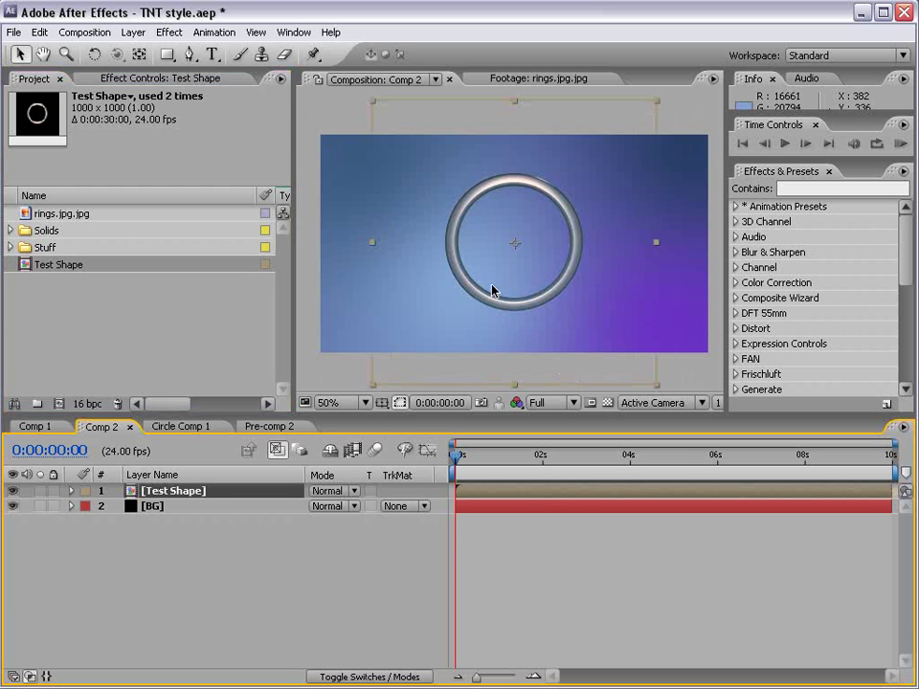
pyautogui.press('.')
pyautogui.press(',')
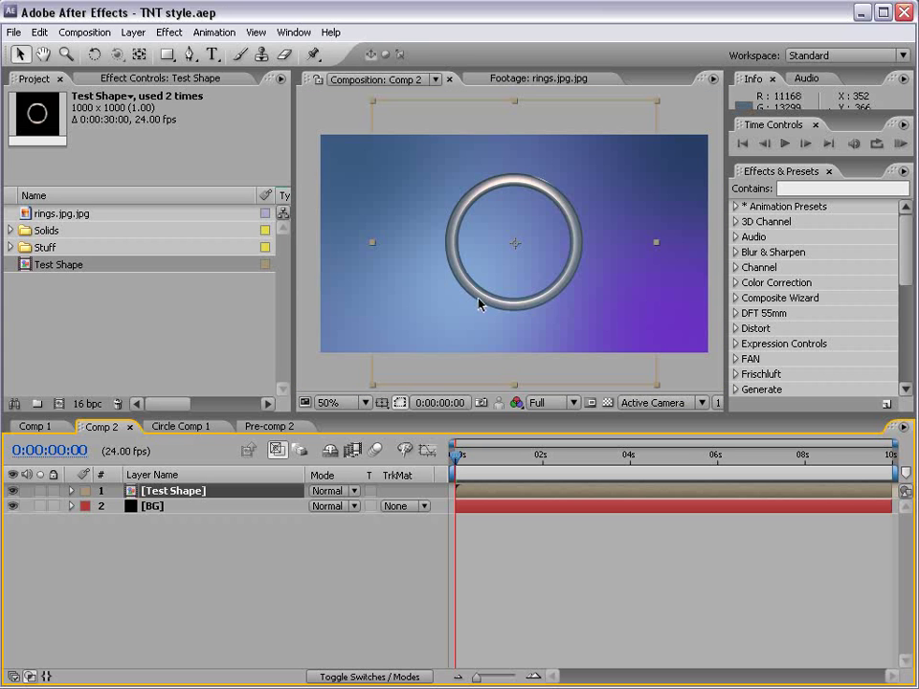
# Create a comp-size orange solid, 864 by 486 pixels, above the Test Shape layer
pyautogui.click(133, 33)
pyautogui.moveTo(173, 51)
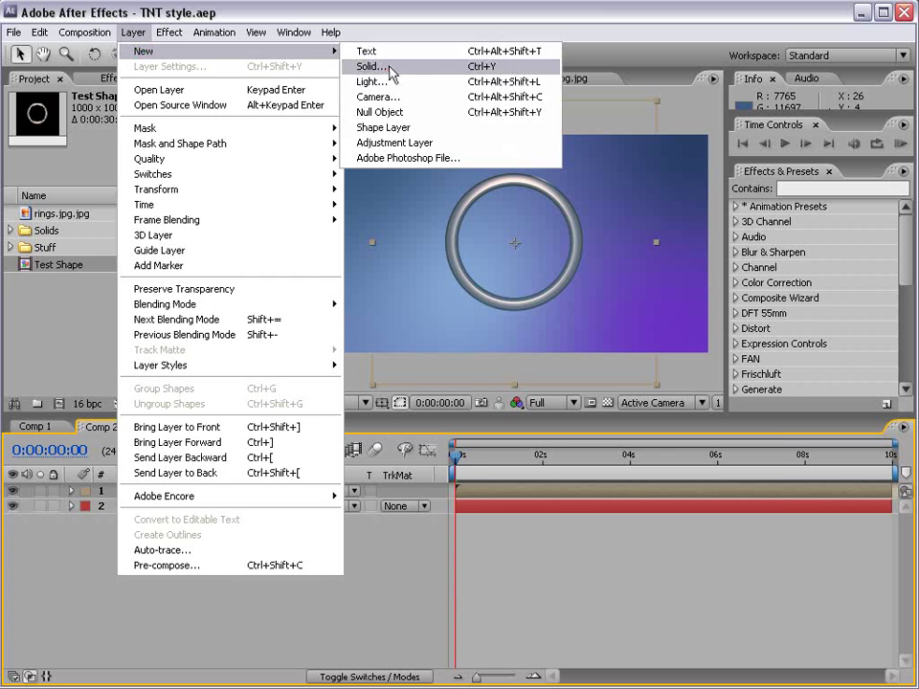
pyautogui.click(372, 66)
pyautogui.moveTo(559, 330); pyautogui.dragTo(501, 293)
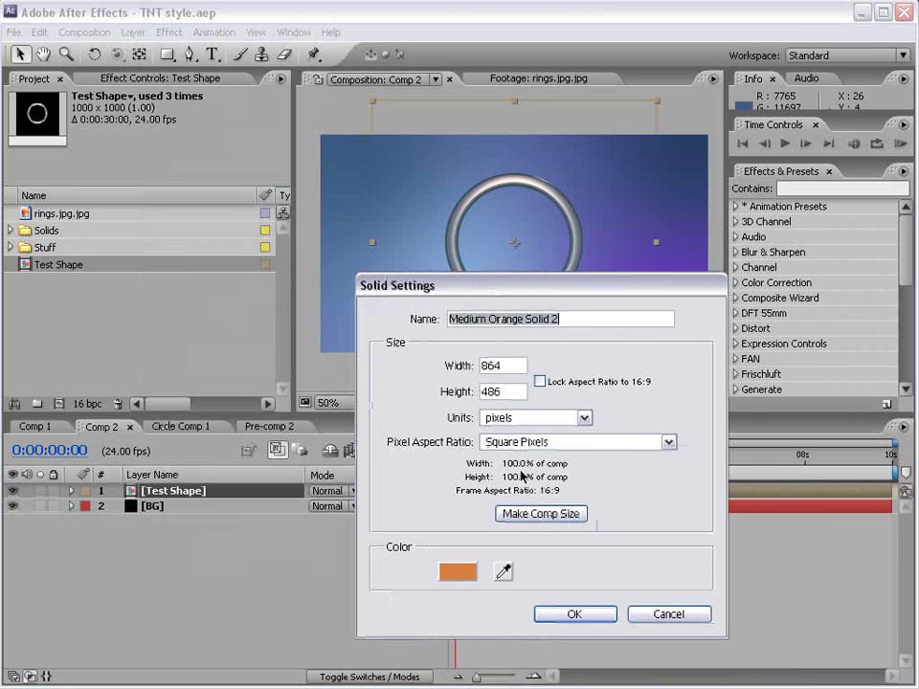
pyautogui.click(527, 515)
pyautogui.click(572, 612)
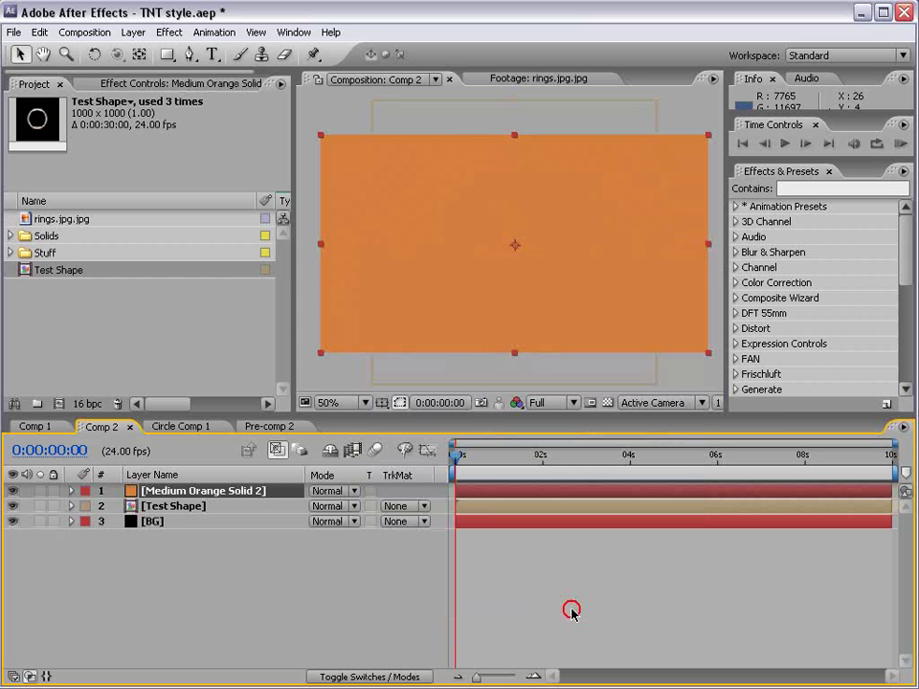
# Apply Fractal Noise to the orange solid, animate its Evolution with the expression time*300 and check the motion
pyautogui.click(172, 32)
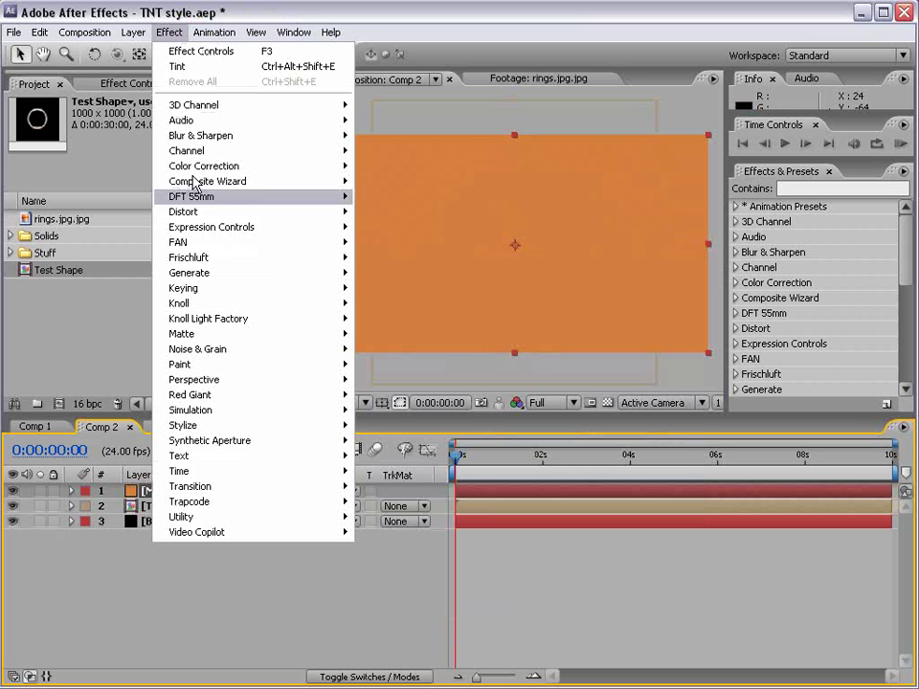
pyautogui.moveTo(242, 350)
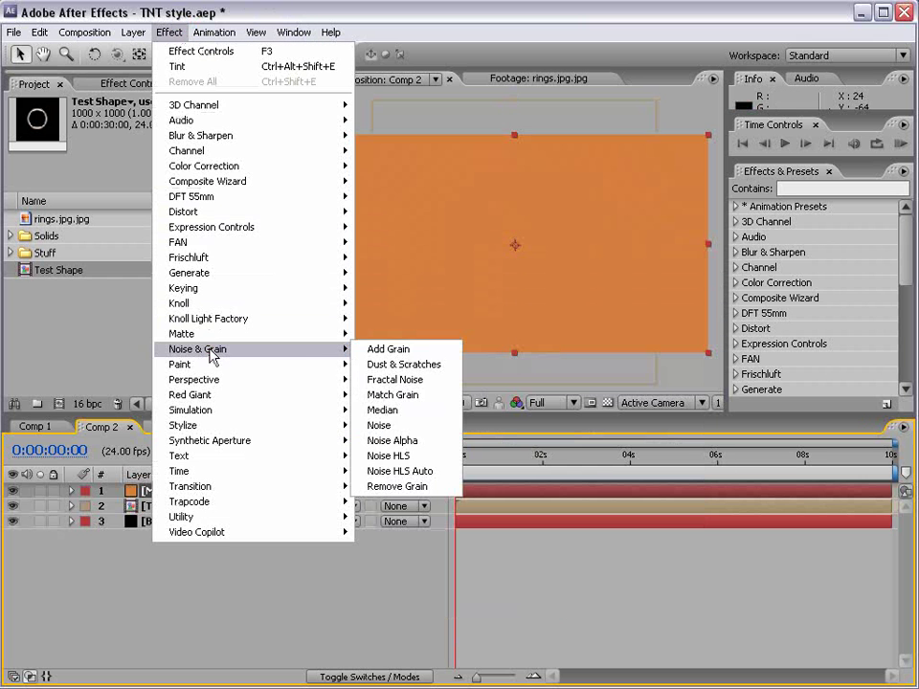
pyautogui.click(441, 383)
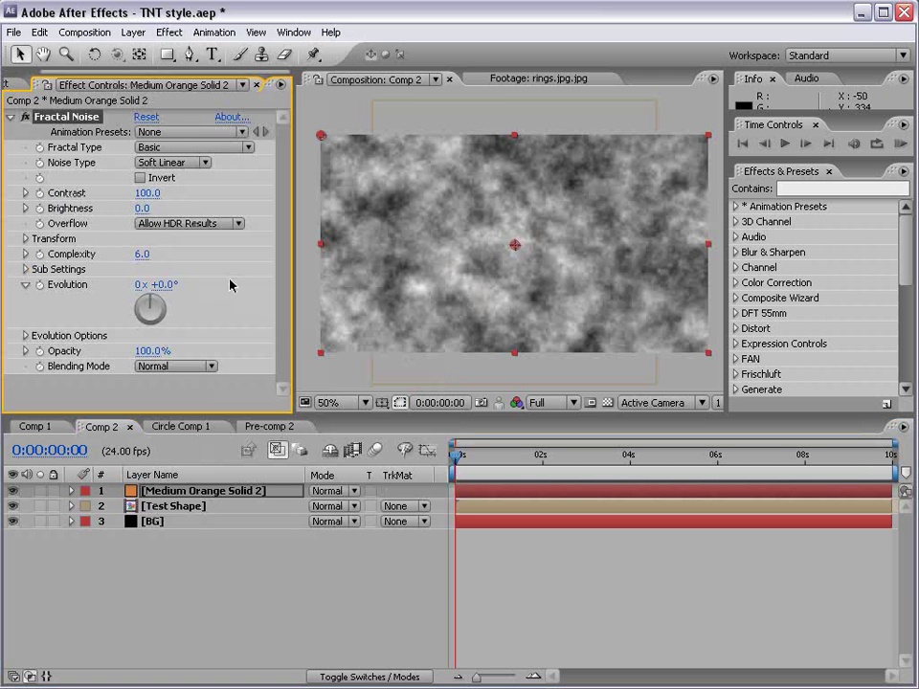
pyautogui.keyDown('alt'); pyautogui.click(40, 285); pyautogui.keyUp('alt')
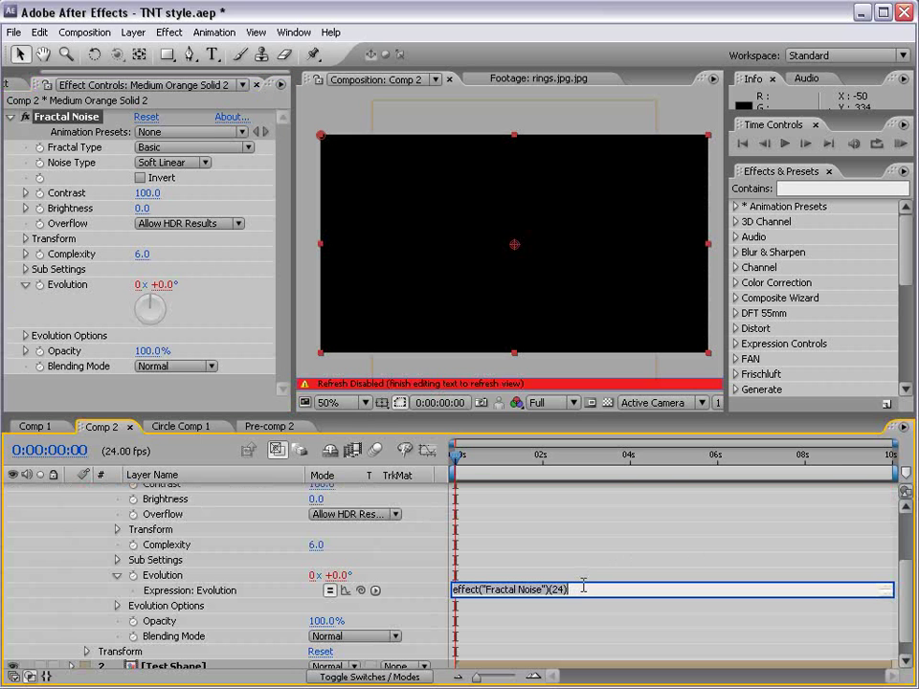
pyautogui.write('time*')
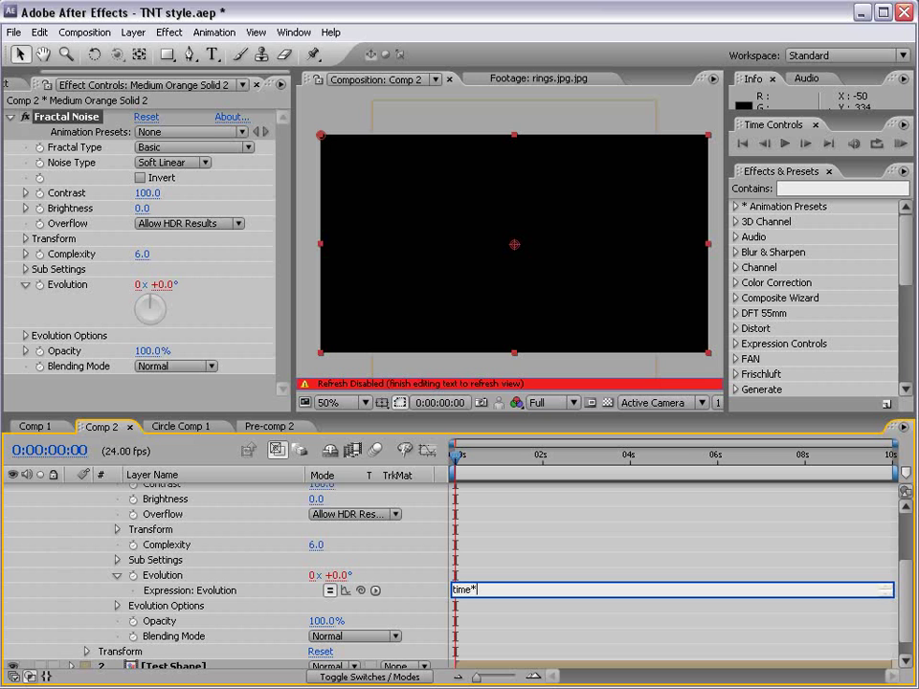
pyautogui.write('300')
pyautogui.click(541, 555)
pyautogui.moveTo(456, 452); pyautogui.dragTo(505, 456)
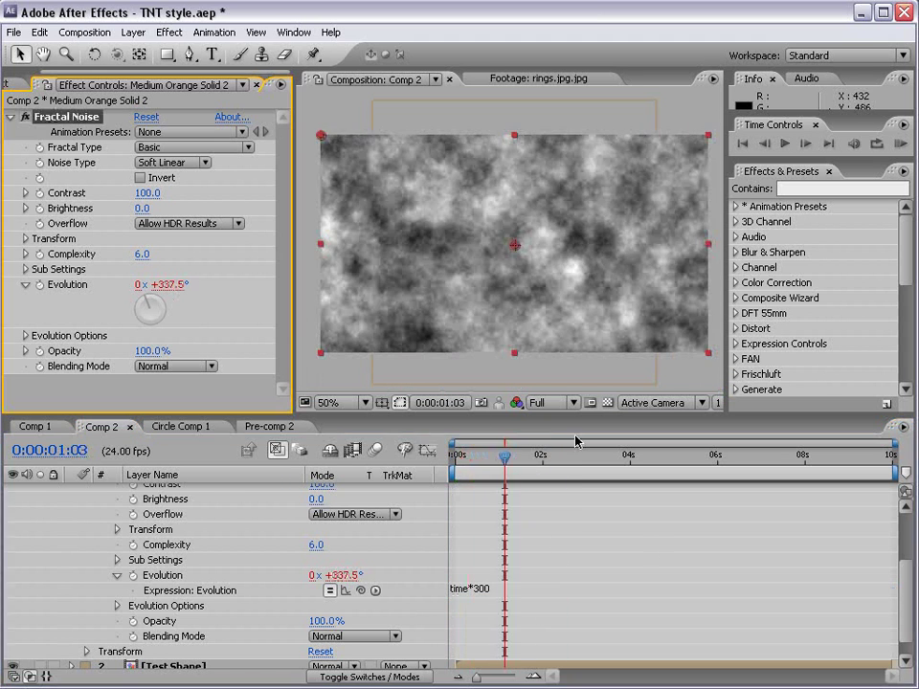
# Add a Fast Blur to the noise solid with Repeat Edge Pixels enabled and Blurriness set to 36
pyautogui.click(171, 33)
pyautogui.moveTo(194, 139)
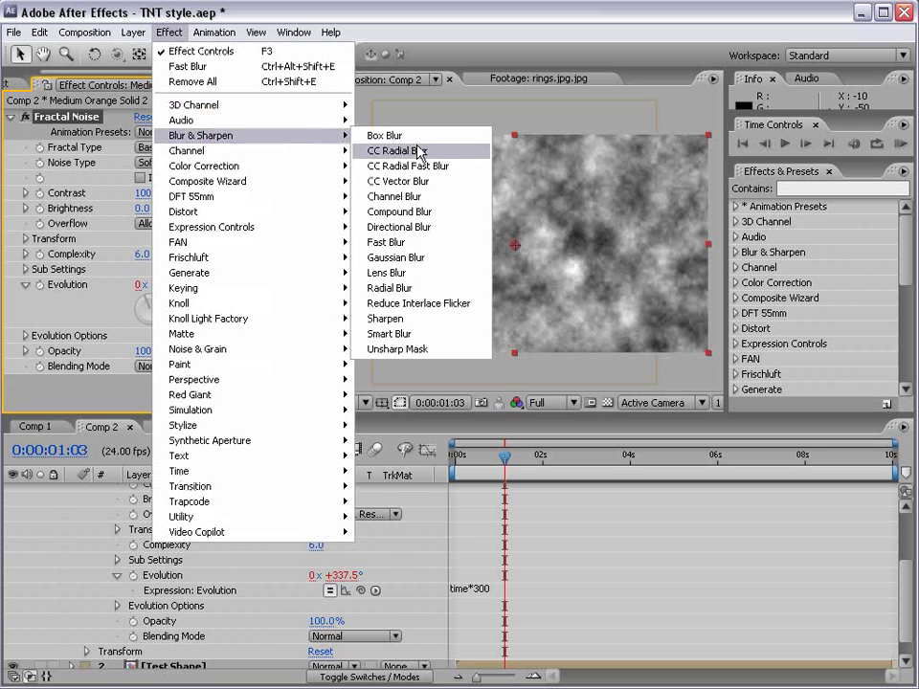
pyautogui.click(440, 244)
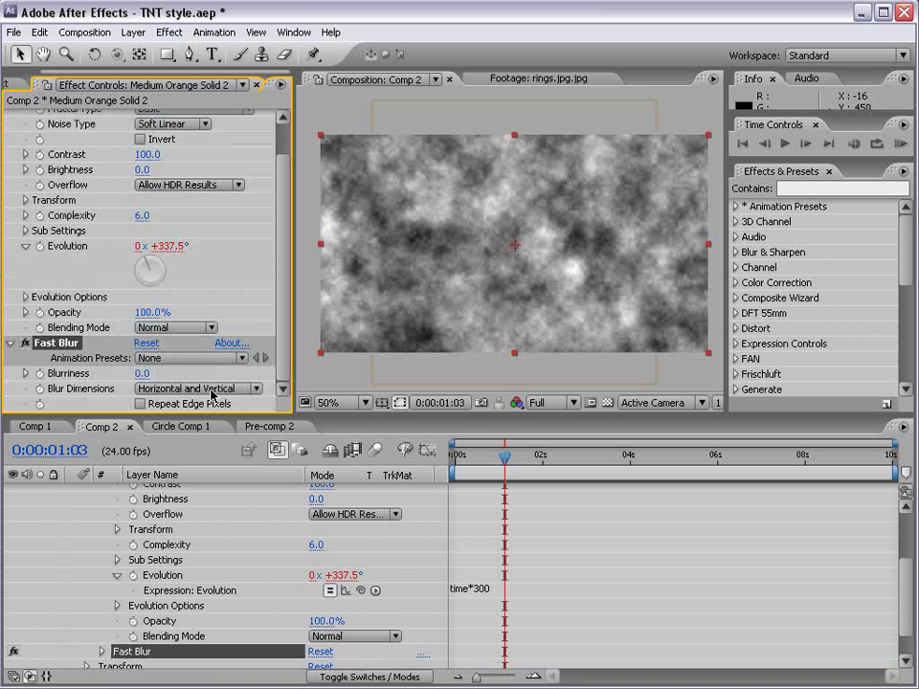
pyautogui.click(139, 404)
pyautogui.moveTo(141, 380); pyautogui.dragTo(176, 380)
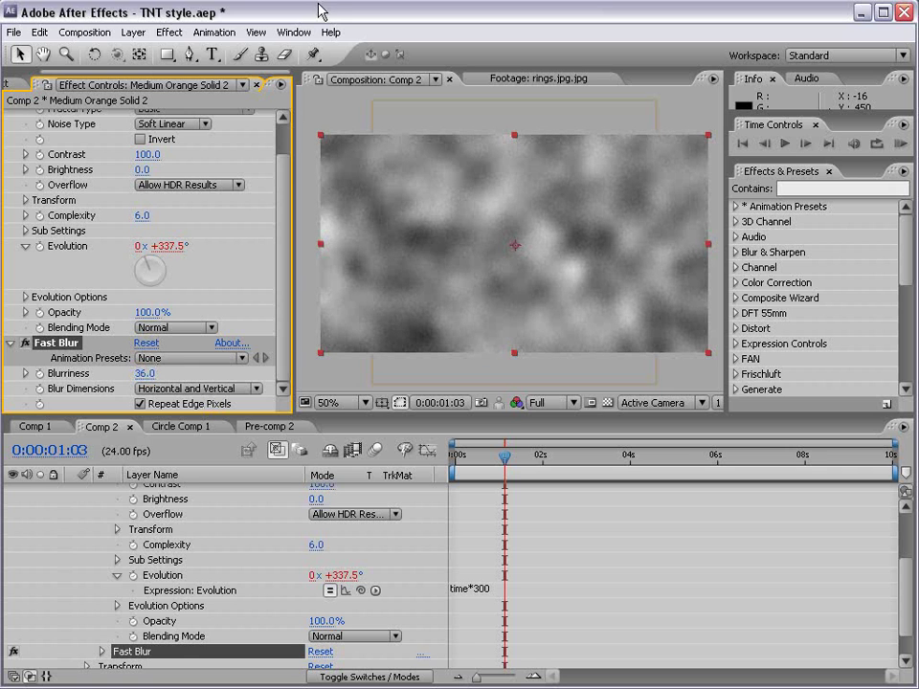
# Add CC Vector Blur to the noise solid with an Amount of 50 and inspect the cell-like pattern up close
pyautogui.click(170, 32)
pyautogui.moveTo(197, 135)
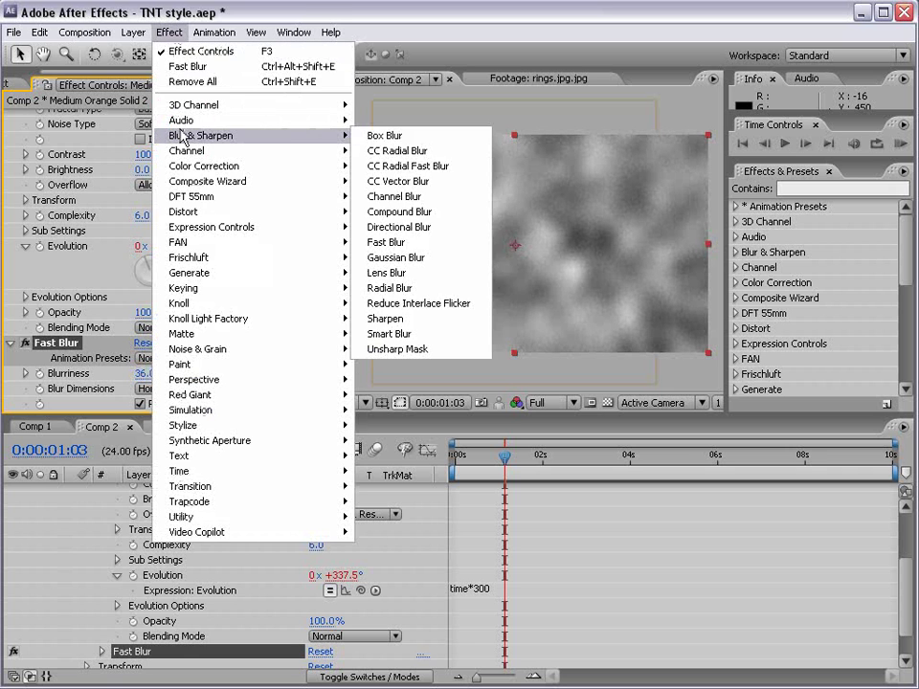
pyautogui.click(422, 181)
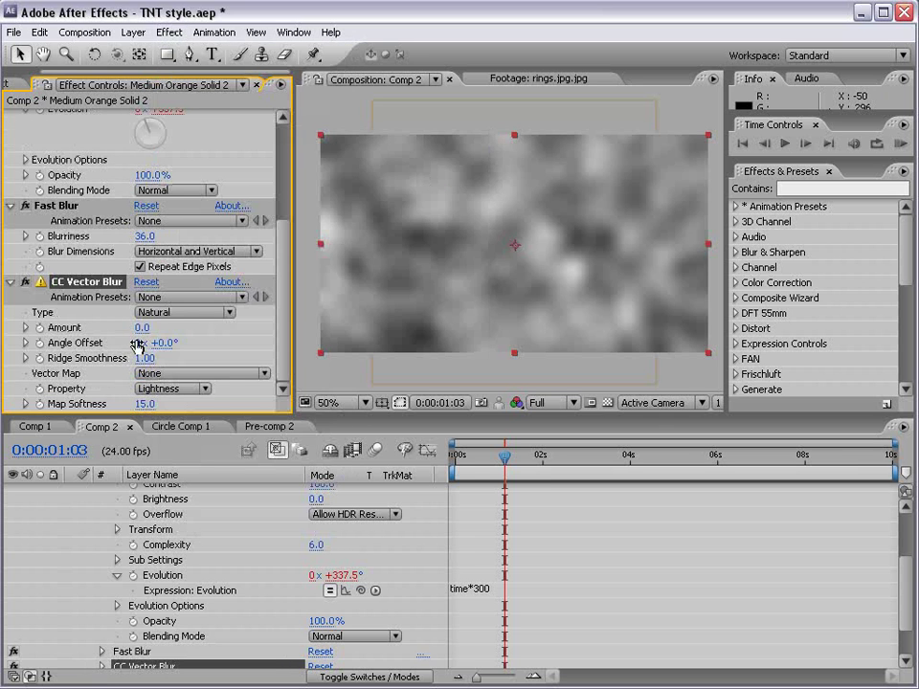
pyautogui.moveTo(142, 328); pyautogui.dragTo(169, 312)
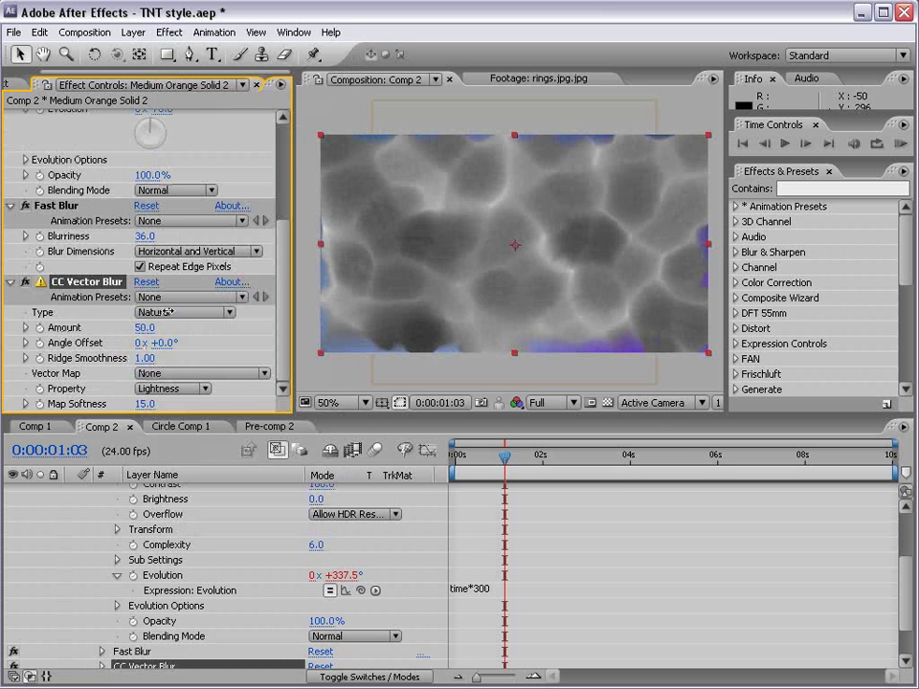
pyautogui.press('.')
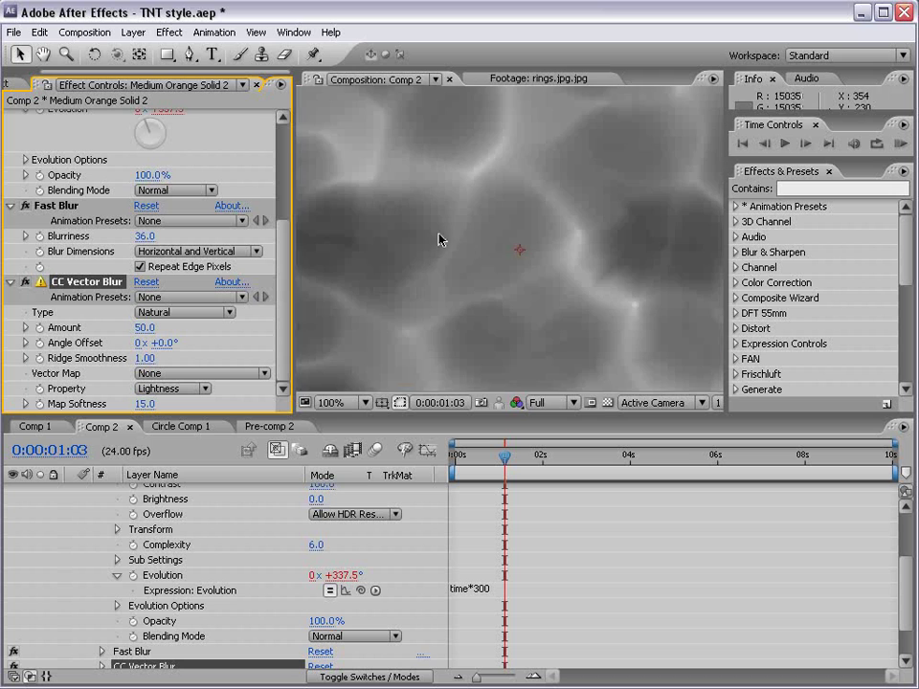
pyautogui.press(',')
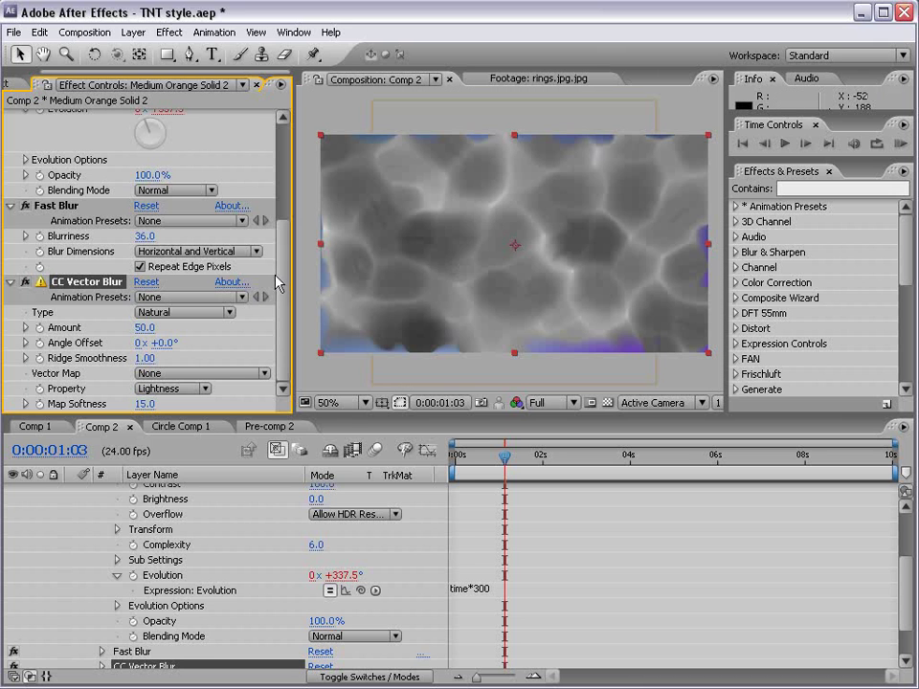
# Set the solid's Fractal Noise Contrast to 176, Brightness to -2 and Transform Scale to 59
pyautogui.click(272, 221)
pyautogui.scroll(2, 142, 212)
pyautogui.moveTo(142, 213); pyautogui.dragTo(118, 154)
pyautogui.moveTo(146, 193); pyautogui.dragTo(230, 191)
pyautogui.moveTo(139, 207); pyautogui.dragTo(117, 208)
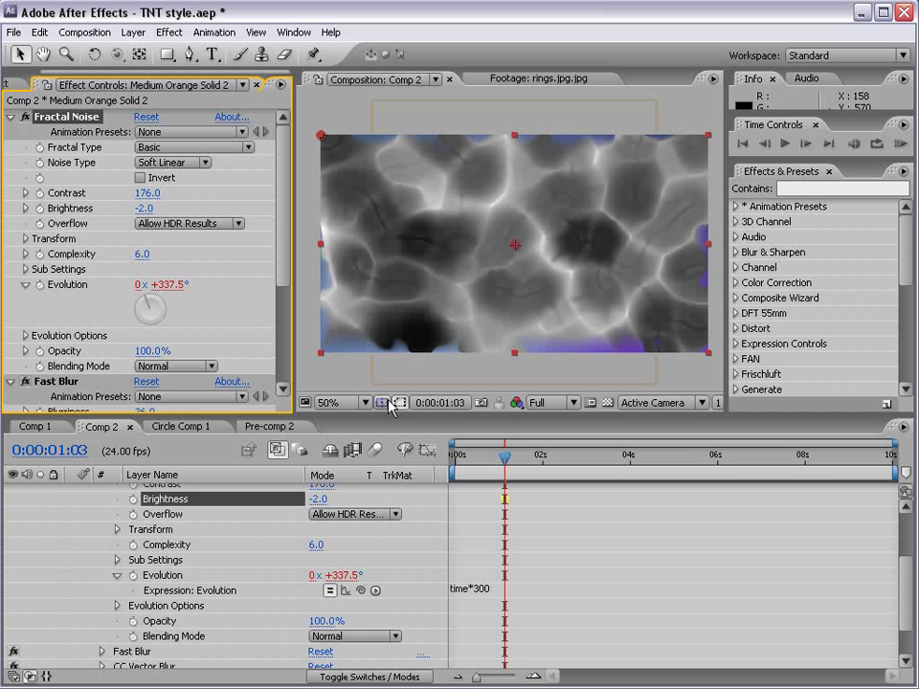
pyautogui.click(26, 239)
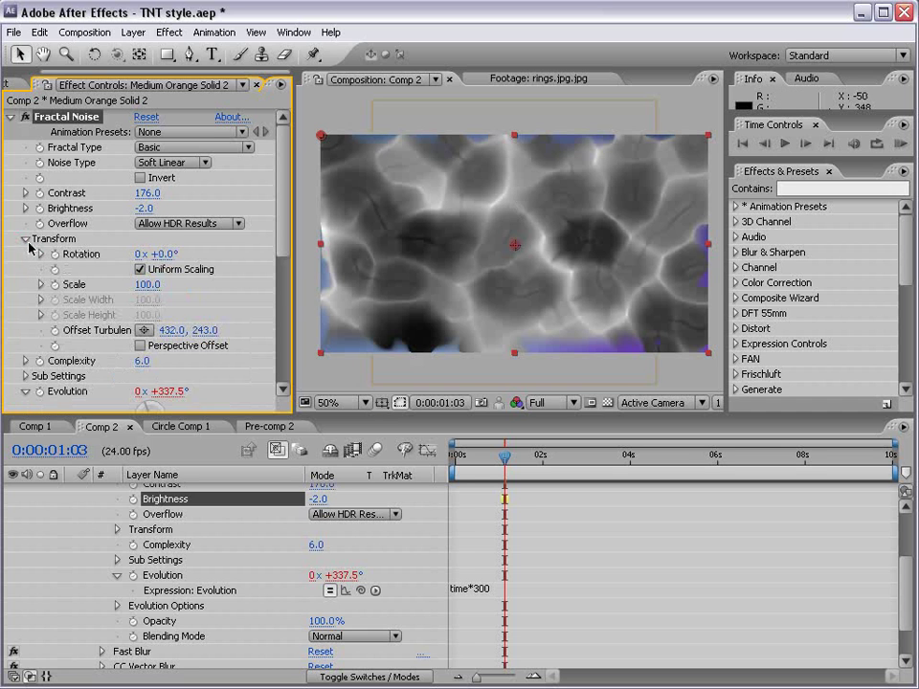
pyautogui.moveTo(144, 285); pyautogui.dragTo(107, 285)
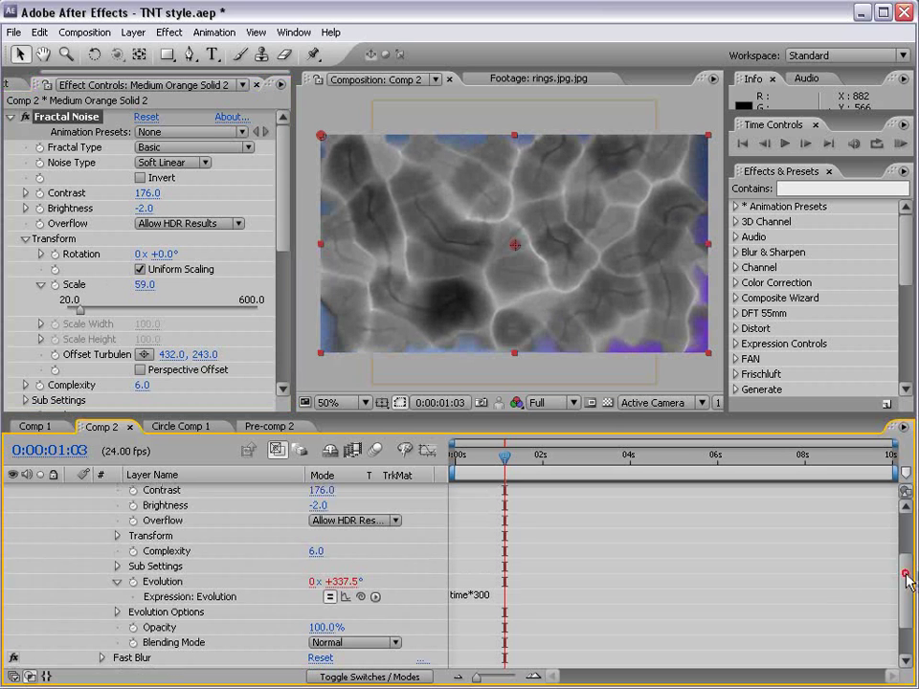
# Add Set Matte to the noise solid, taking the matte from the Test Shape layer with Stretch Matte to Fit disabled
pyautogui.moveTo(908, 576); pyautogui.dragTo(908, 492)
pyautogui.click(169, 32)
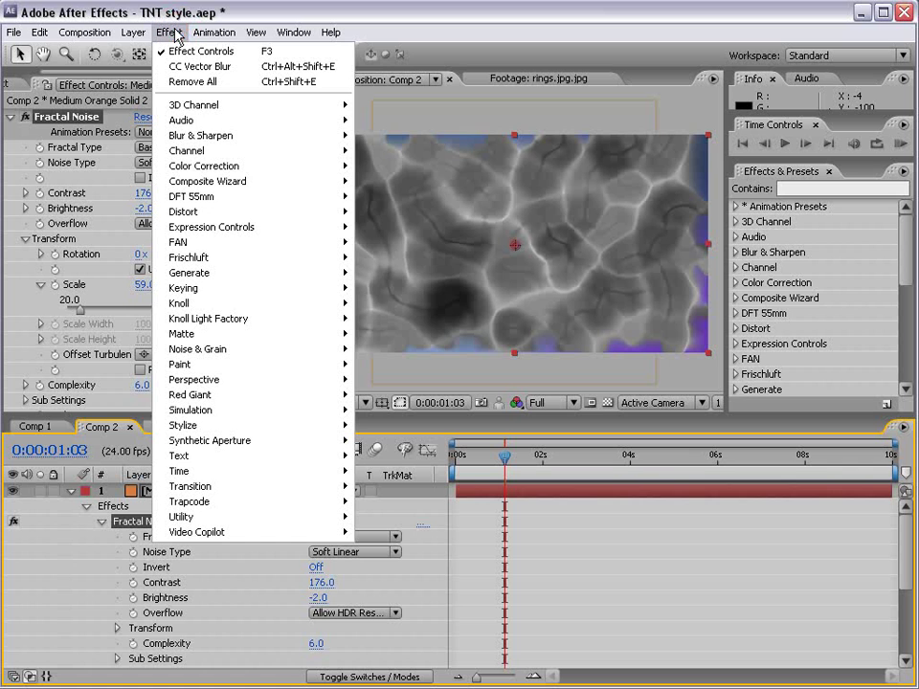
pyautogui.moveTo(194, 150)
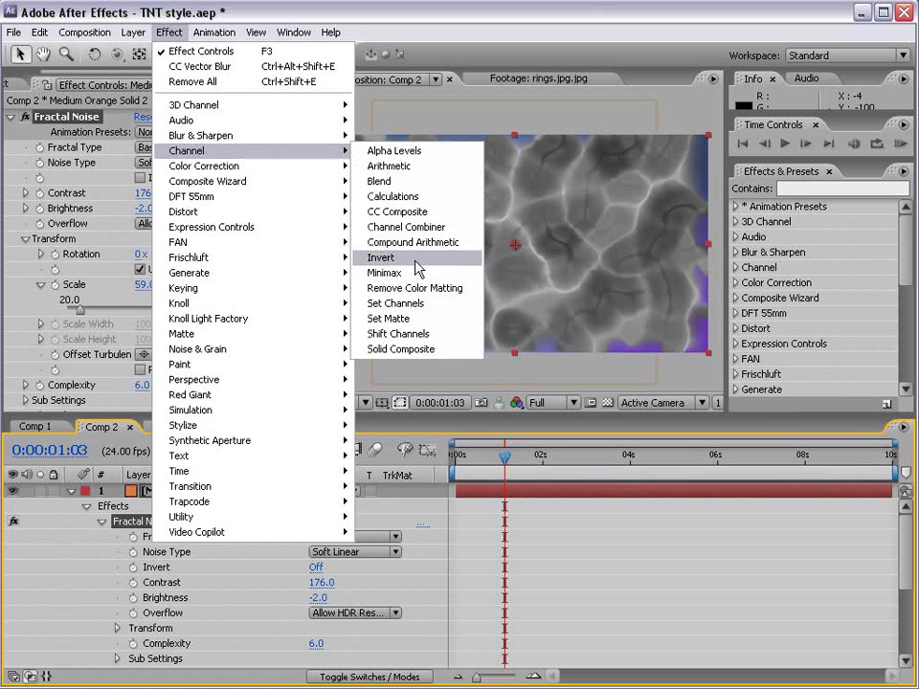
pyautogui.click(410, 319)
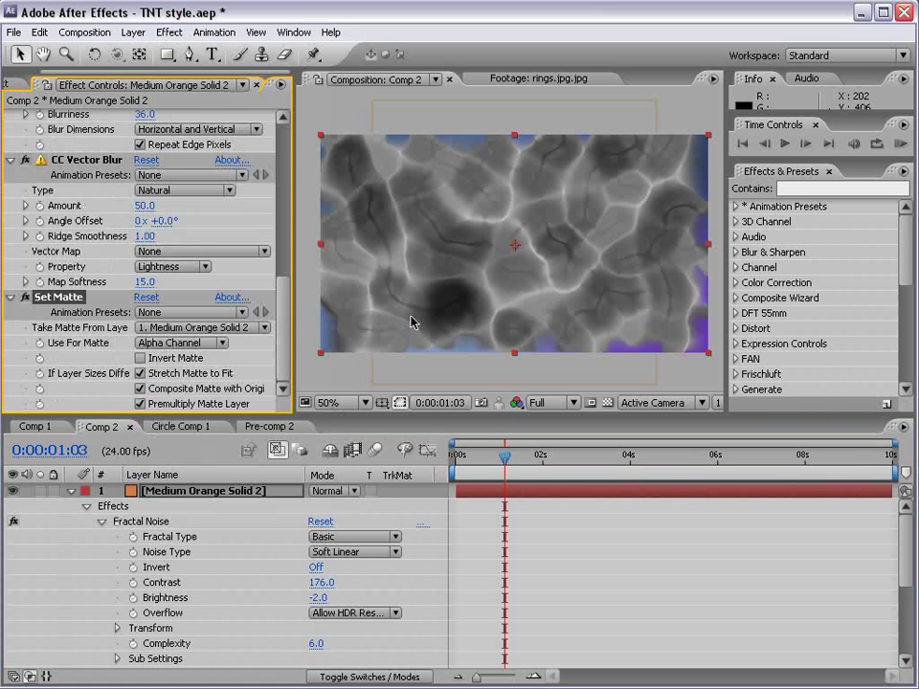
pyautogui.click(181, 328)
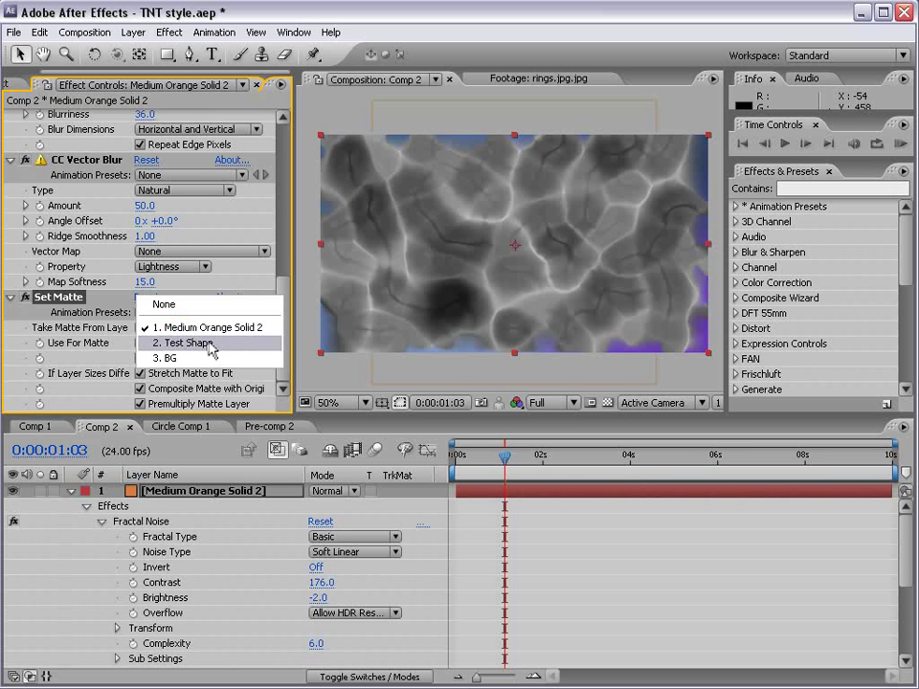
pyautogui.click(205, 342)
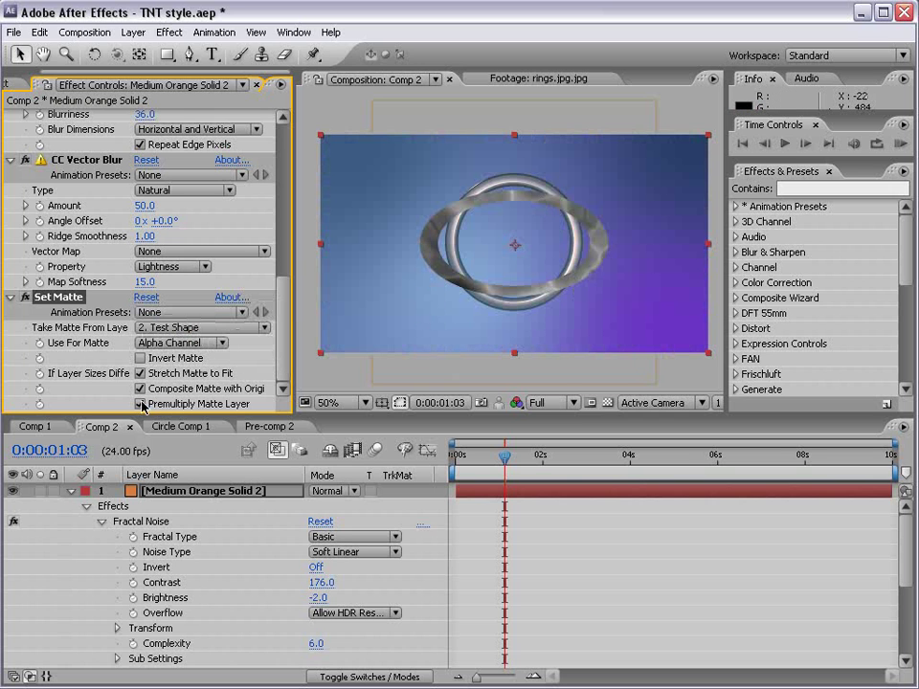
pyautogui.click(141, 373)
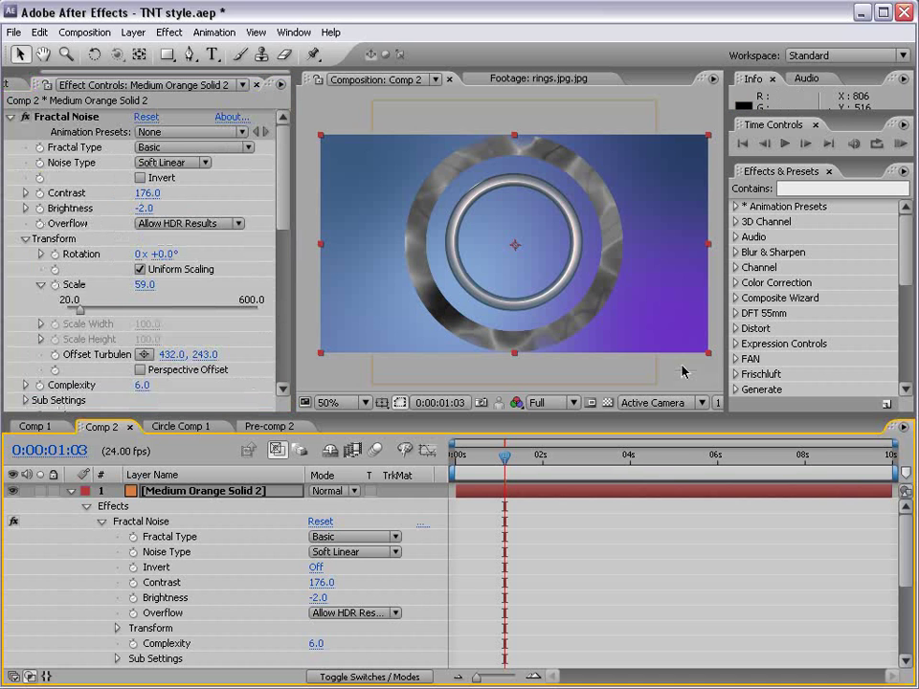
# Scale the noise solid down proportionally until its ring-shaped matte lines up with the edges of the metallic ring
pyautogui.click(706, 356)
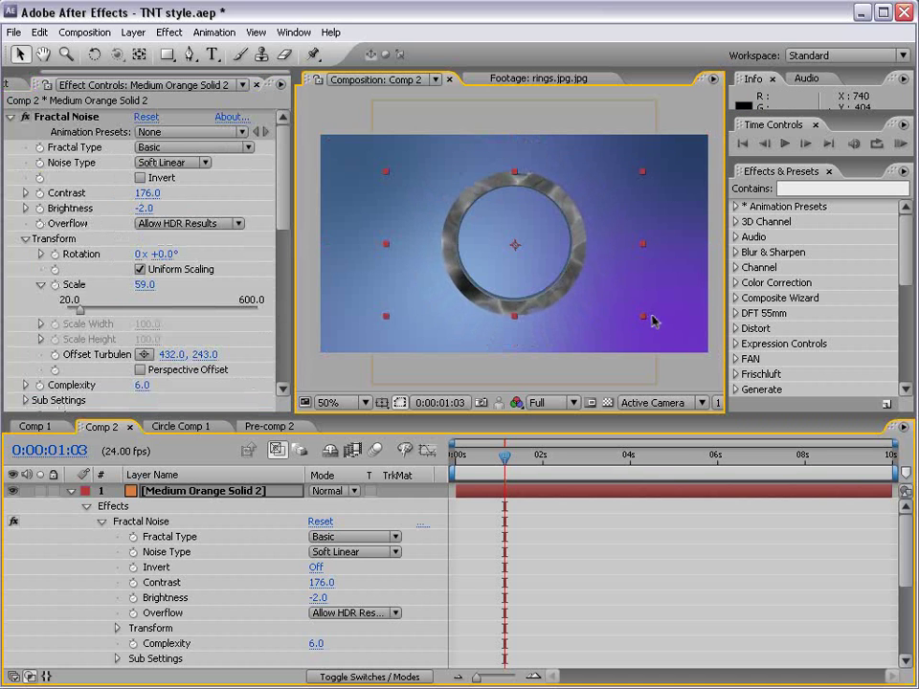
pyautogui.press('.')
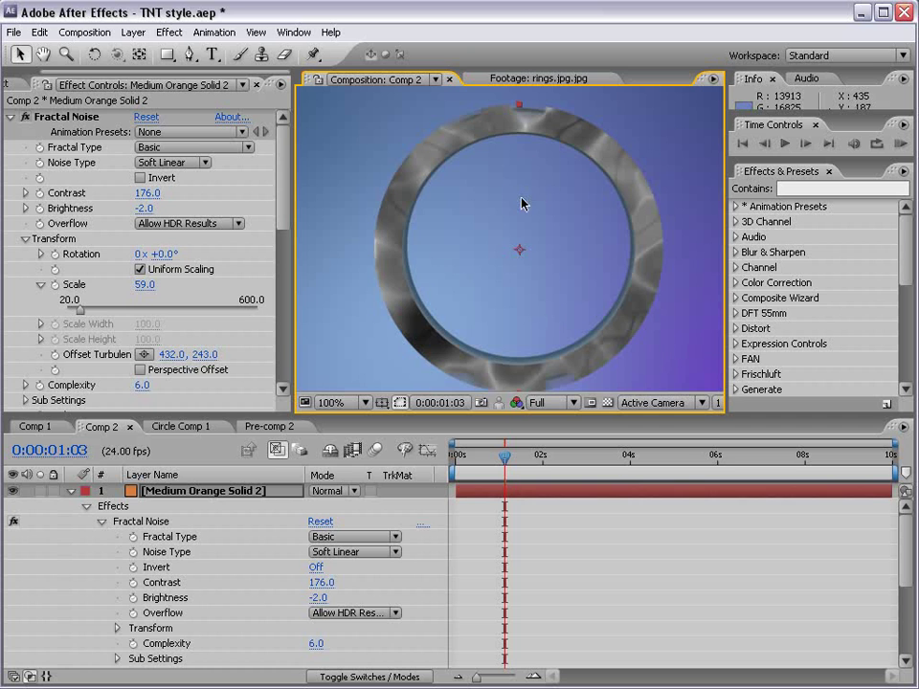
pyautogui.press('`')
pyautogui.moveTo(725, 530); pyautogui.dragTo(718, 524)
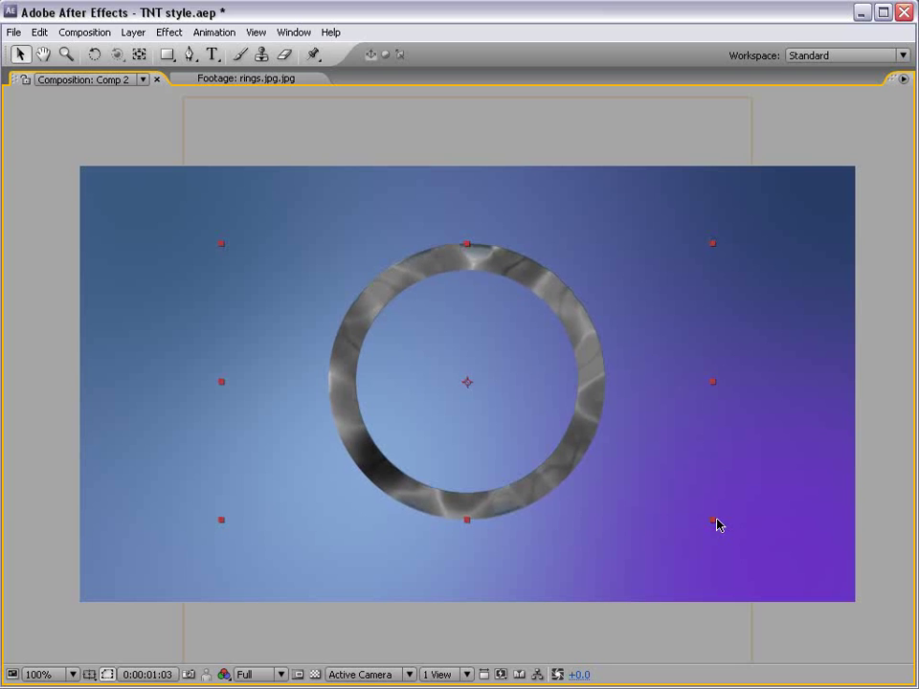
pyautogui.press('`')
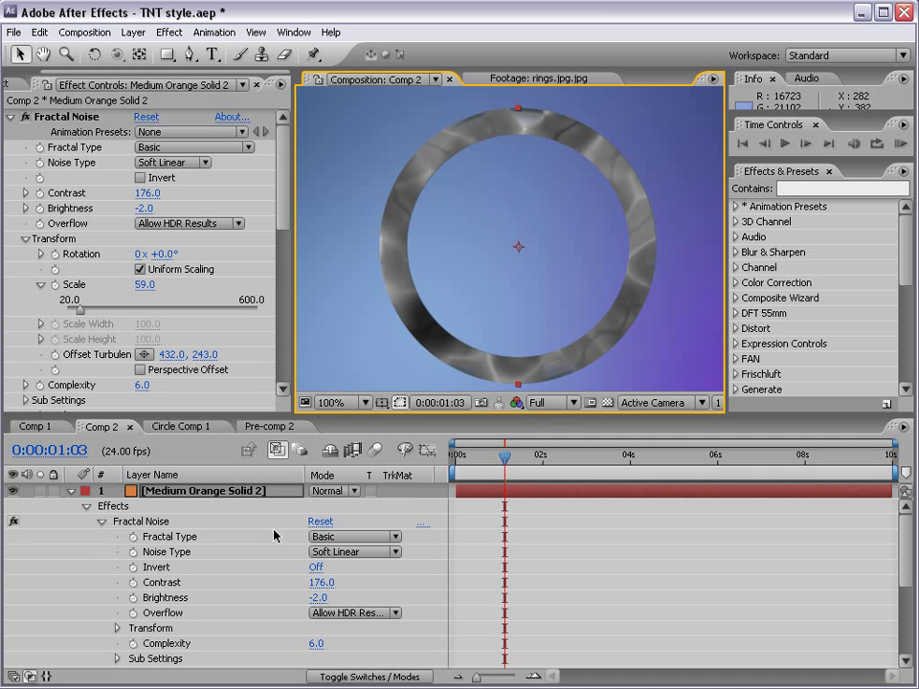
# Change the noise solid's blending mode to Soft Light over the metallic ring
pyautogui.click(343, 494)
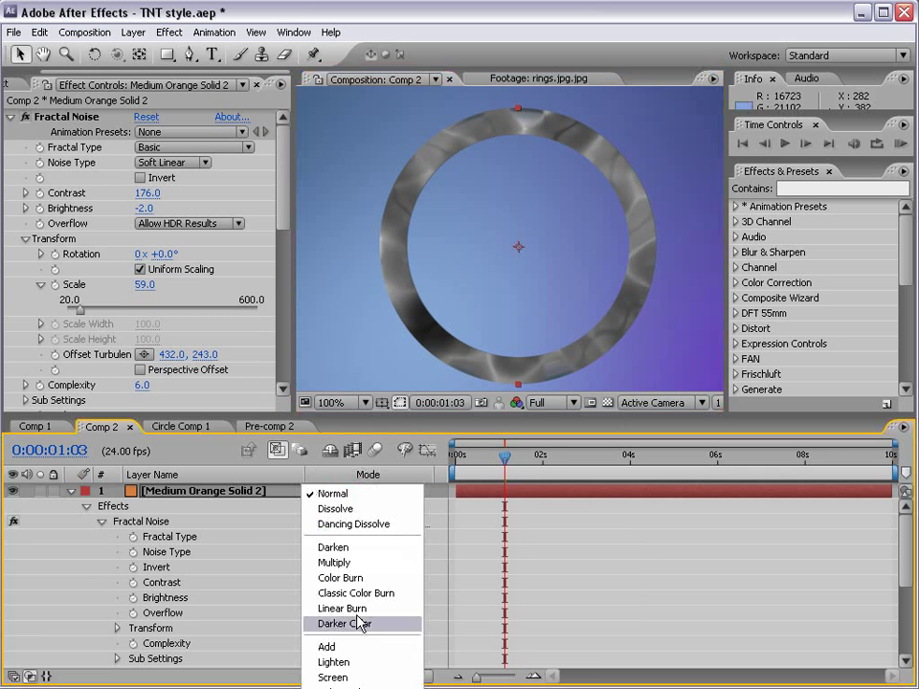
pyautogui.click(354, 681)
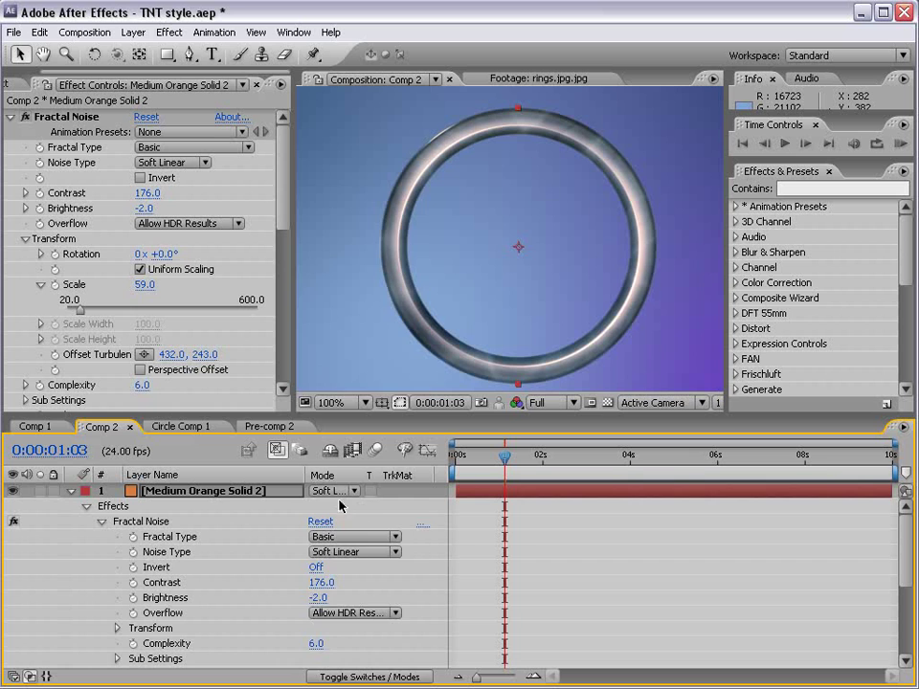
pyautogui.click(337, 491)
pyautogui.click(336, 490)
# End the work area at about two seconds and preview the moving reflections on the ring
pyautogui.moveTo(505, 456); pyautogui.dragTo(586, 458)
pyautogui.click(542, 456)
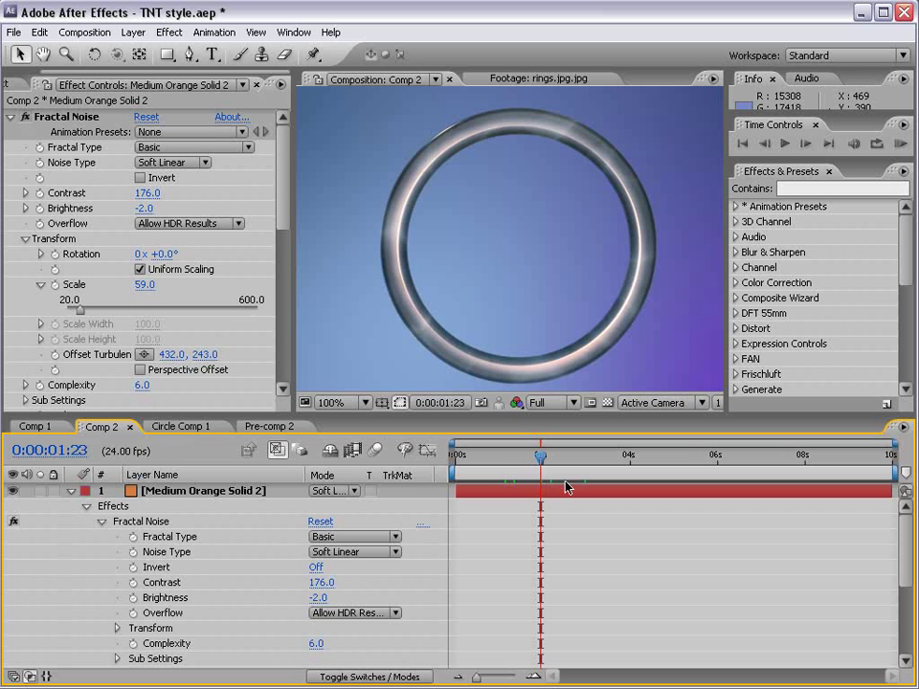
pyautogui.press('n')
pyautogui.press('KP_0')
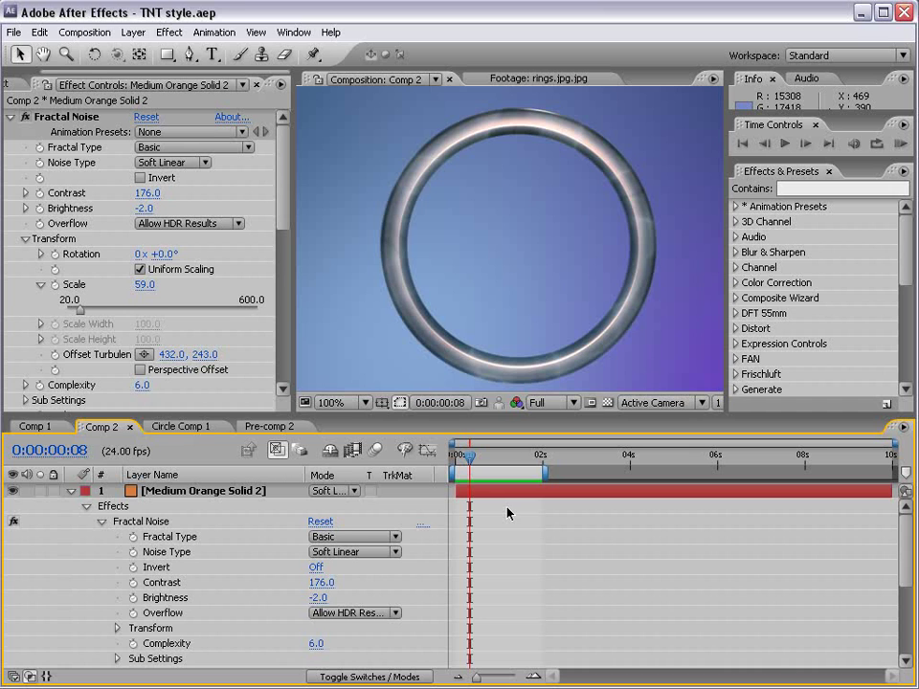
# Hide the noise solid layer, collapse its properties and rename it Reflection
pyautogui.click(13, 491)
pyautogui.click(71, 490)
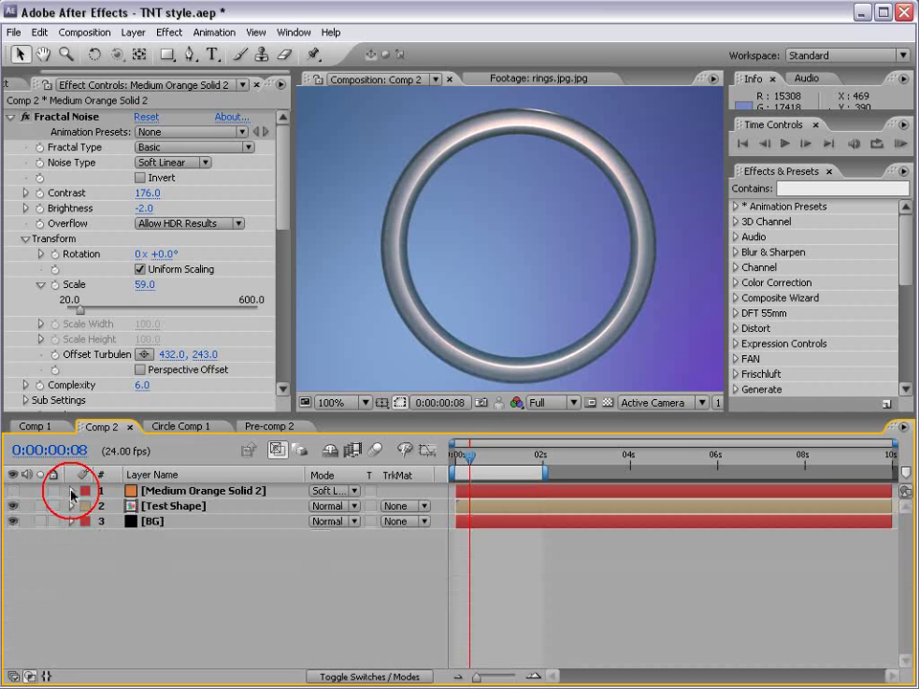
pyautogui.click(216, 493)
pyautogui.press('Return')
pyautogui.write('R')
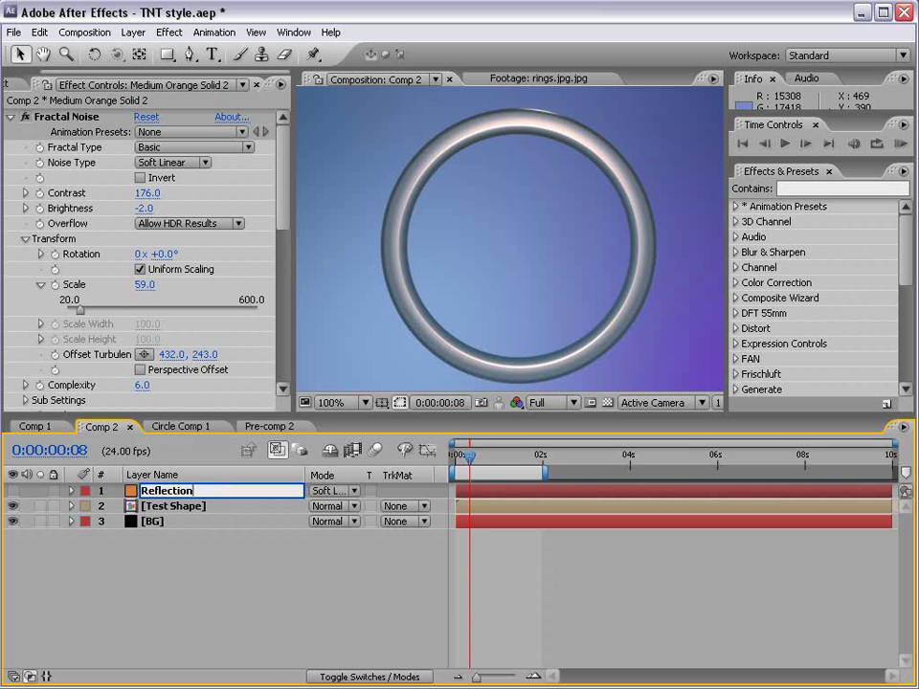
pyautogui.write('eflection')
pyautogui.click(529, 558)
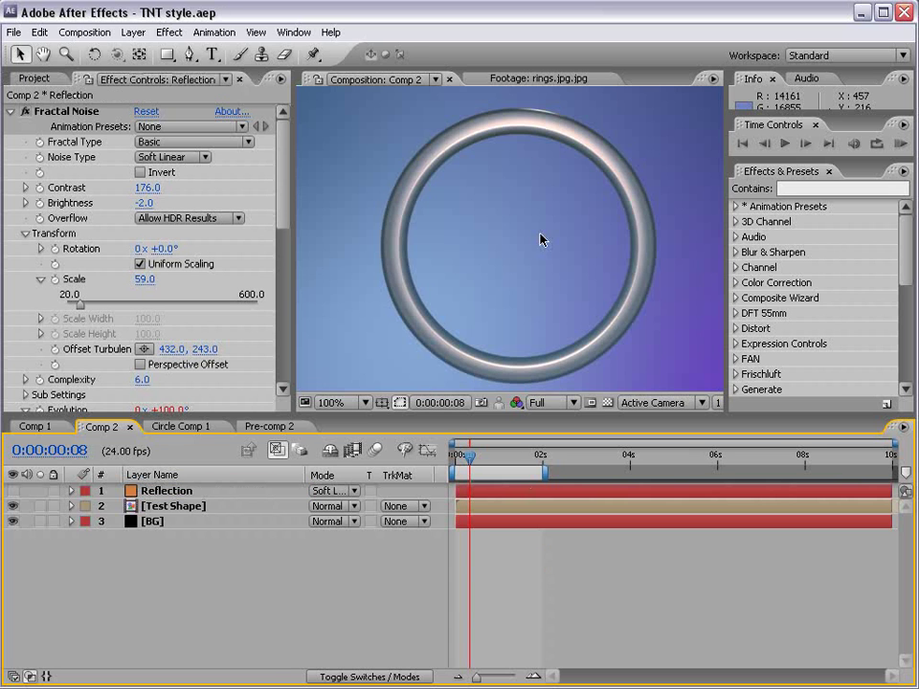
# Add a null object to Comp 2 and turn it into a 3D layer
pyautogui.press(',')
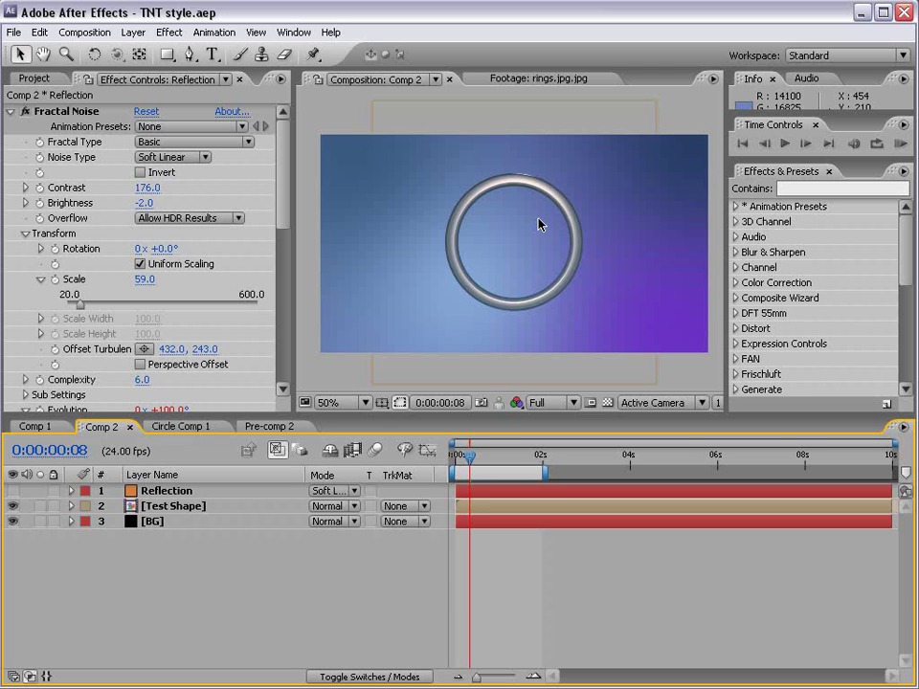
pyautogui.click(133, 32)
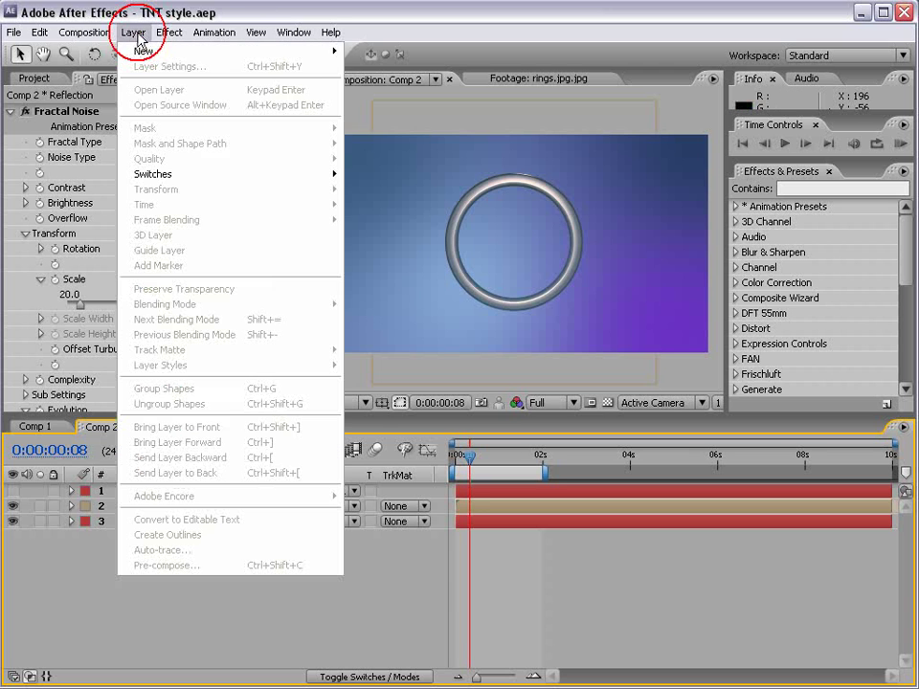
pyautogui.moveTo(139, 50)
pyautogui.click(397, 112)
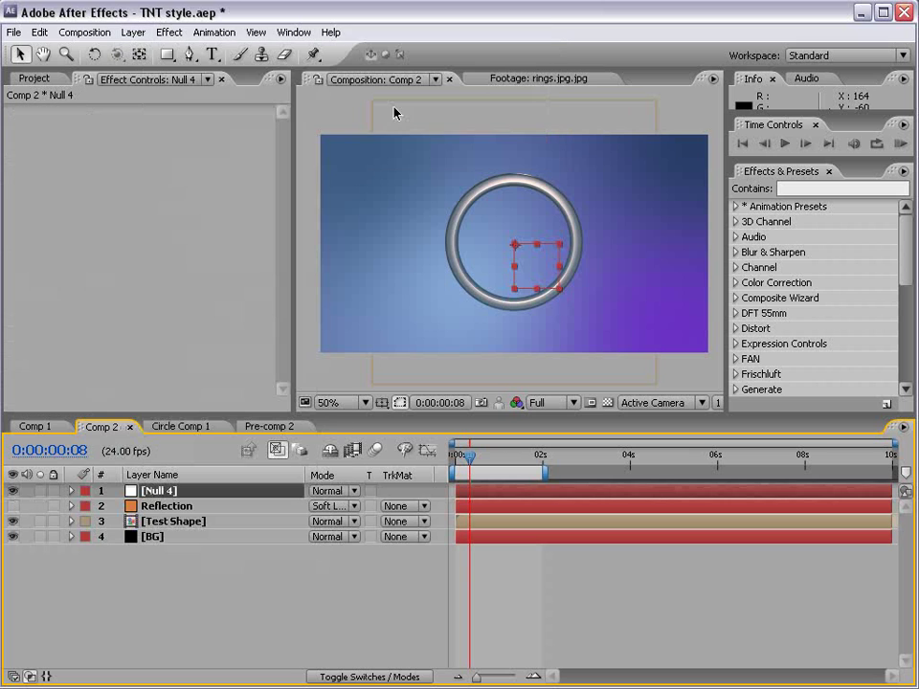
pyautogui.press('F4')
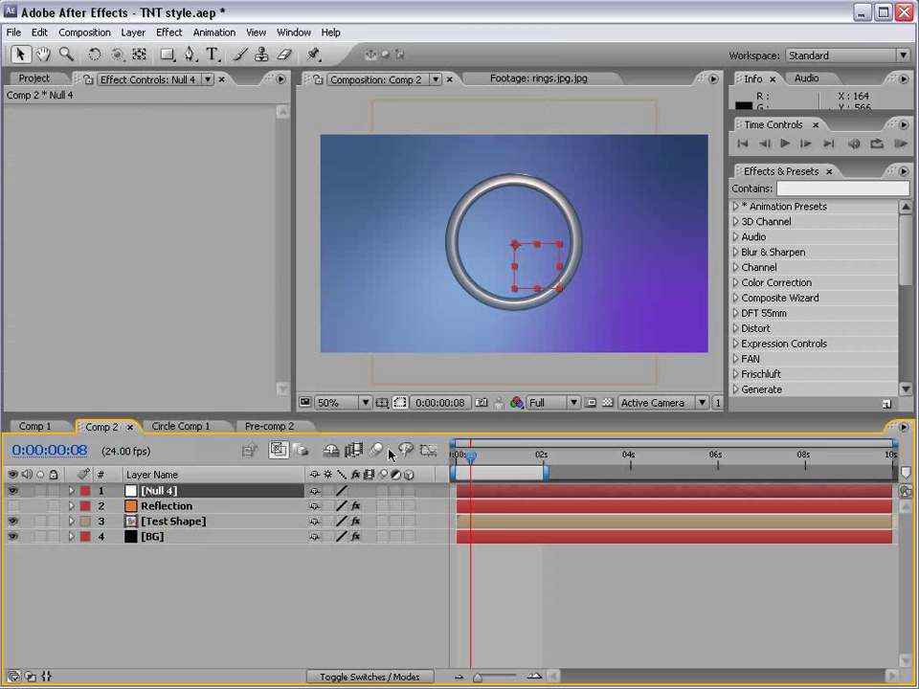
pyautogui.click(408, 491)
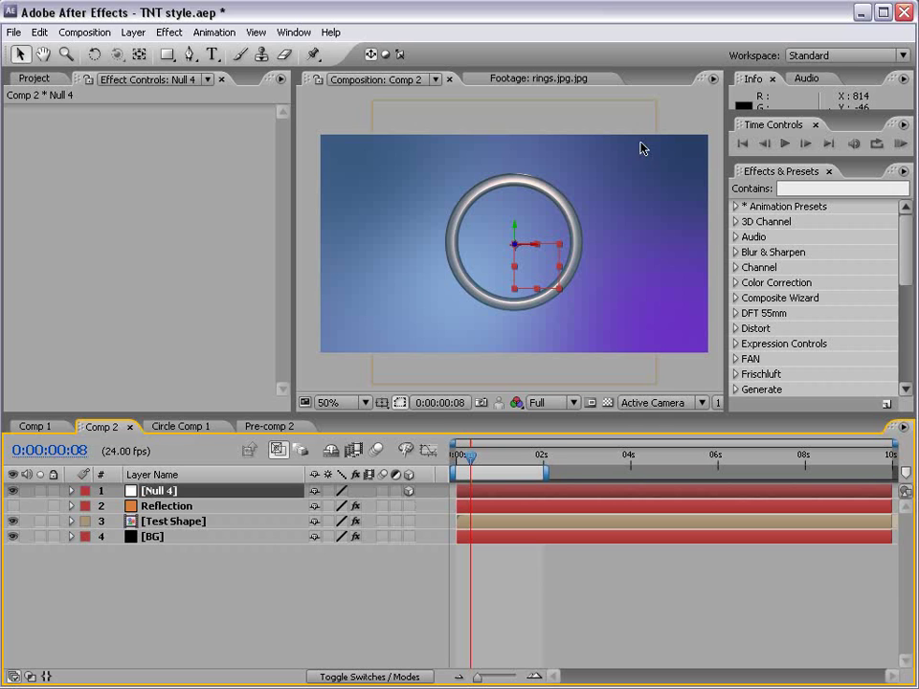
# Find the 3D Orbit animation preset by searching for orbit and apply it to the null
pyautogui.click(797, 188)
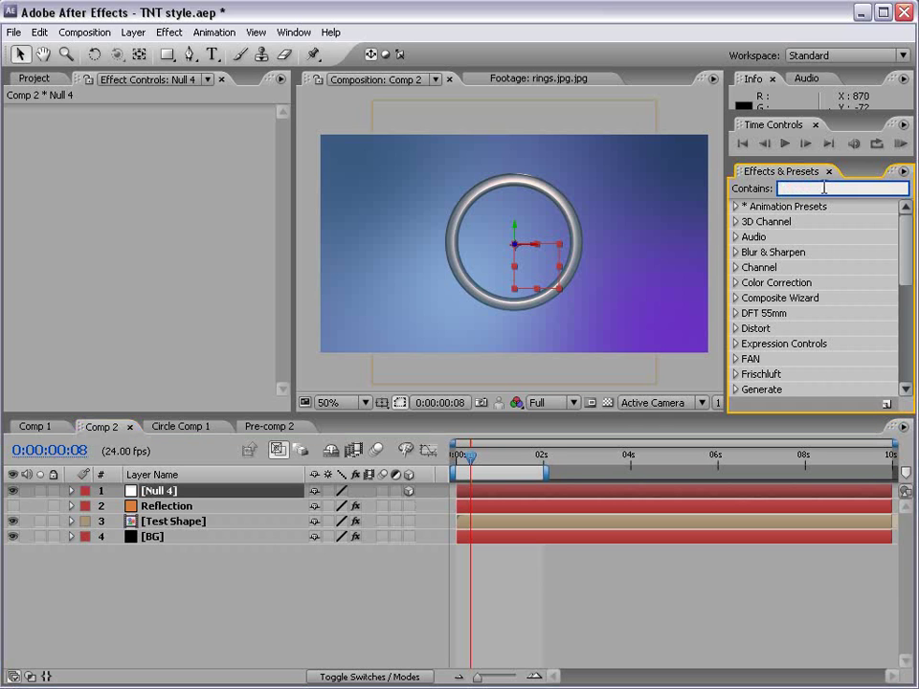
pyautogui.write('orbit')
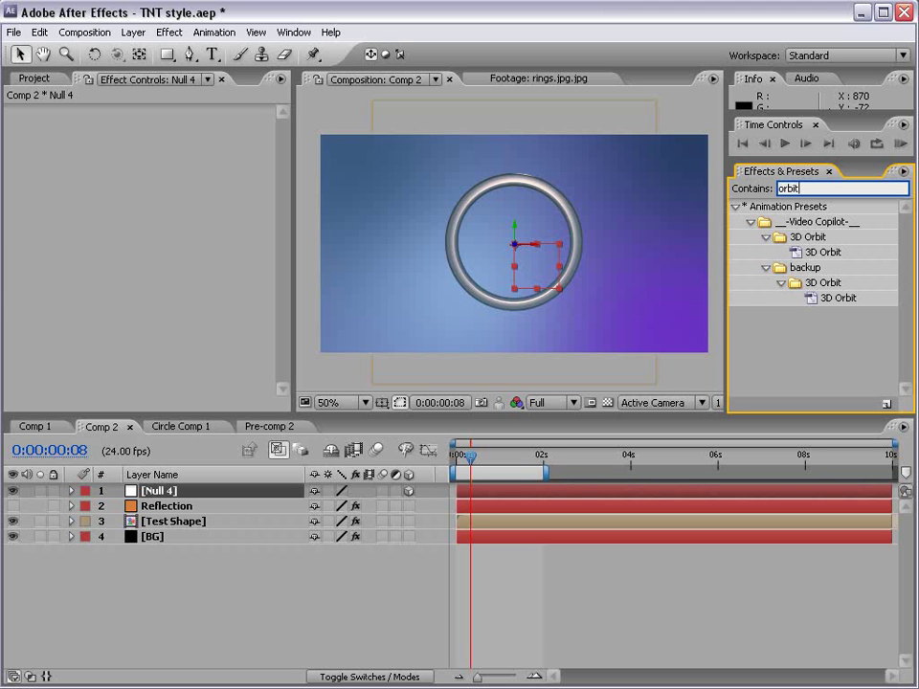
pyautogui.moveTo(806, 252); pyautogui.dragTo(473, 496)
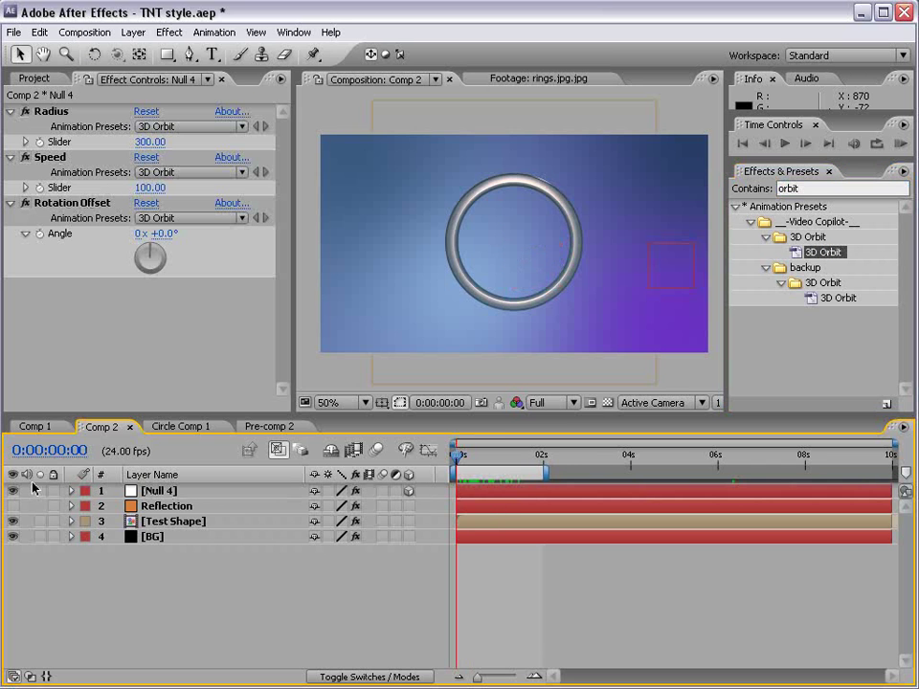
# Solo the null and scrub through its orbit motion in another 3D view, returning to the Active Camera view
pyautogui.click(40, 491)
pyautogui.moveTo(467, 456); pyautogui.dragTo(703, 447)
pyautogui.click(660, 402)
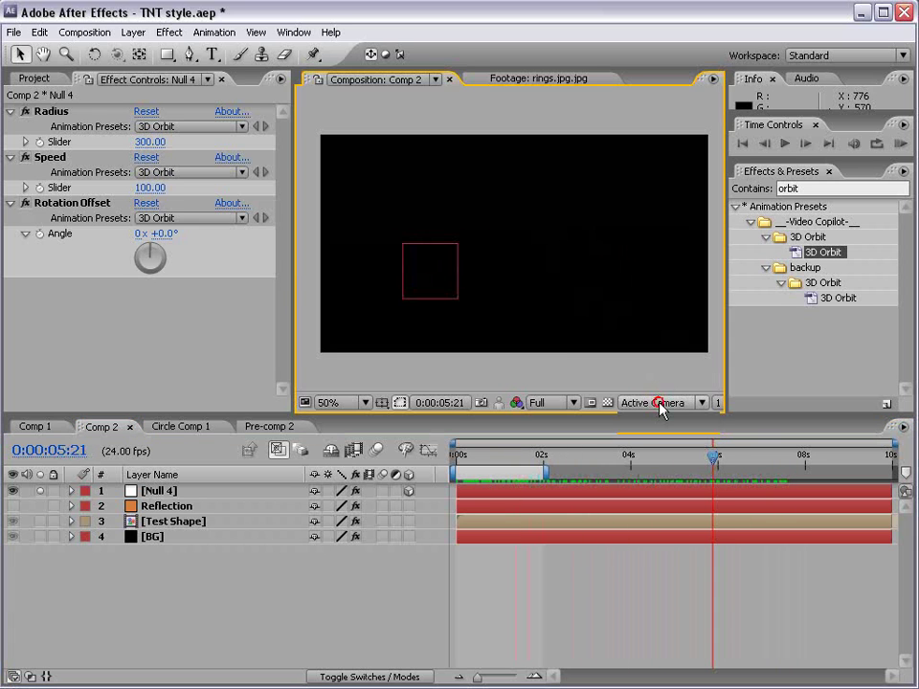
pyautogui.click(658, 543)
pyautogui.moveTo(482, 459); pyautogui.dragTo(769, 450)
pyautogui.click(660, 402)
pyautogui.click(661, 430)
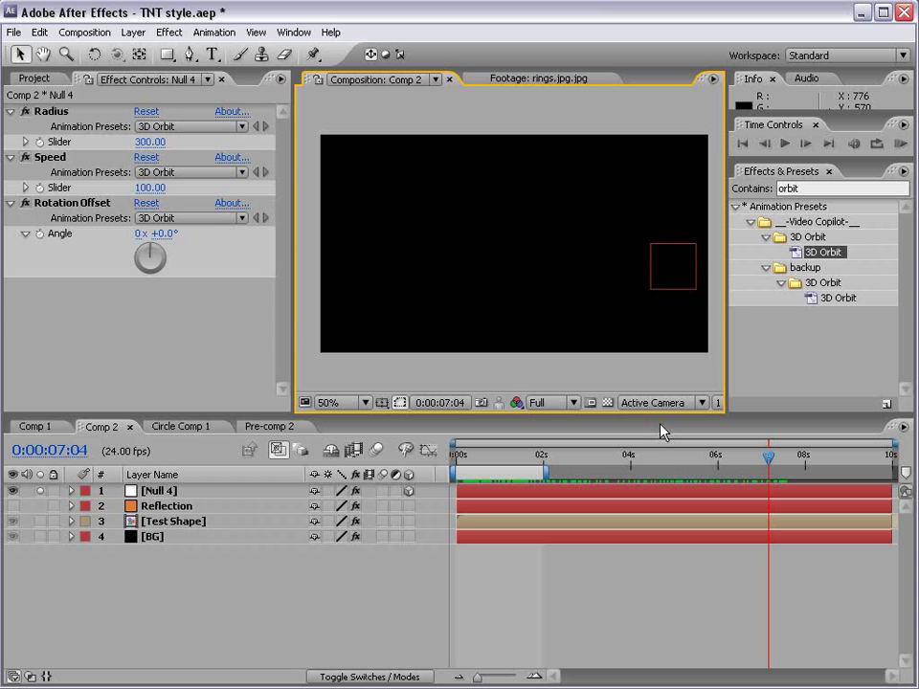
# Edit the null's Position expression so its last line reads add(center, [x,z,0]), making it orbit in the XY plane
pyautogui.click(146, 491)
pyautogui.moveTo(229, 418); pyautogui.dragTo(191, 351)
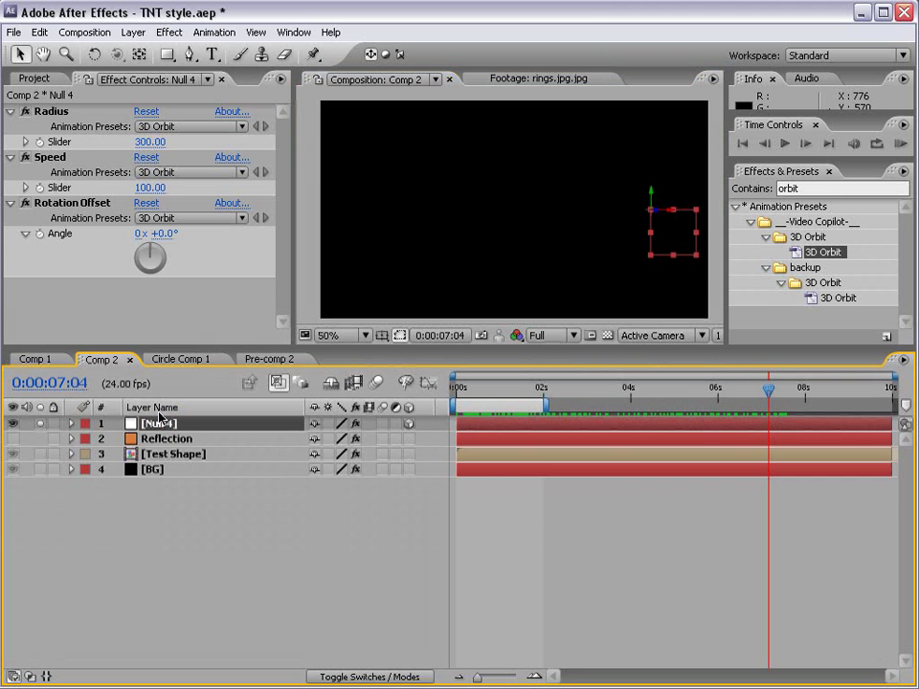
pyautogui.press('e')
pyautogui.press('e')
pyautogui.click(490, 450)
pyautogui.click(537, 514)
pyautogui.scroll(-1, 539, 512)
pyautogui.click(885, 517)
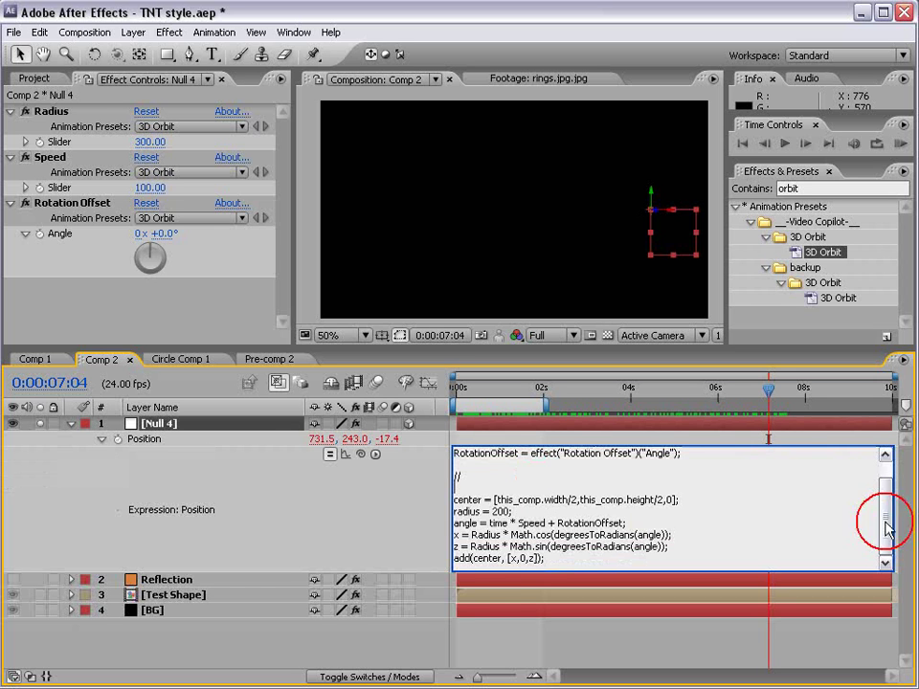
pyautogui.click(532, 559)
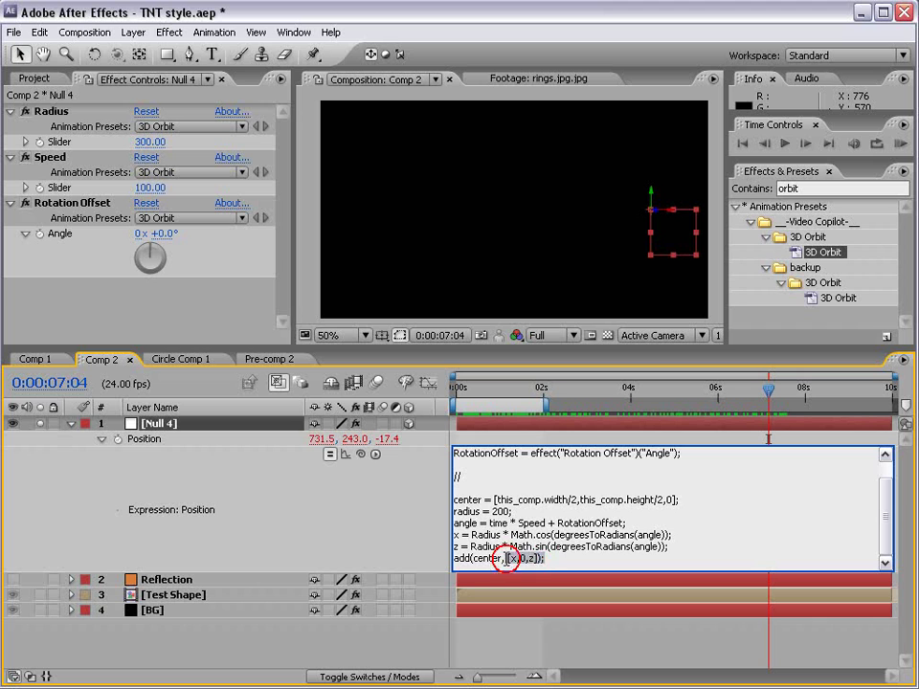
pyautogui.doubleClick(523, 558)
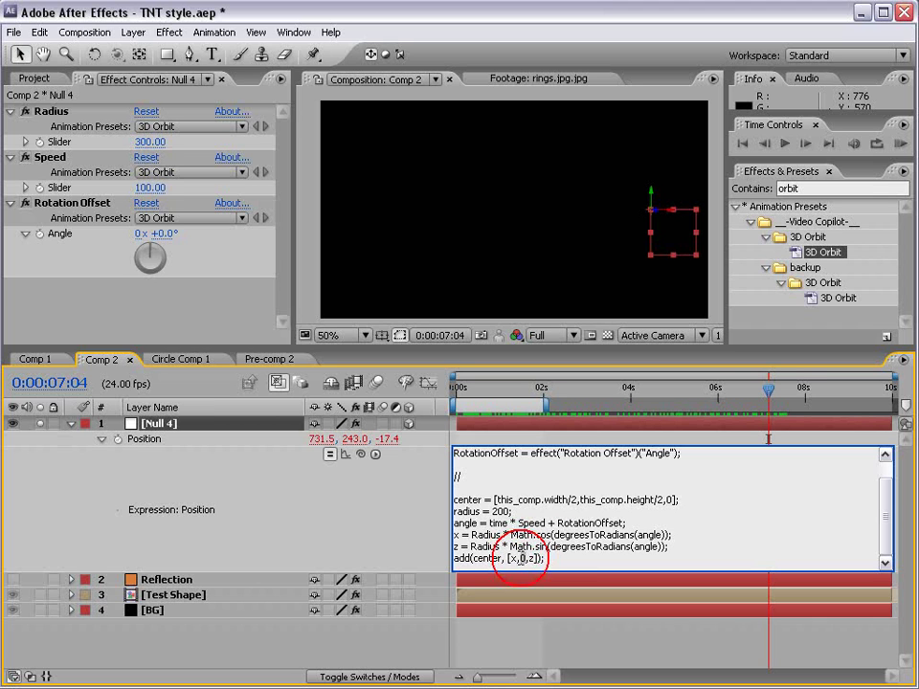
pyautogui.doubleClick(524, 555)
pyautogui.write('z,')
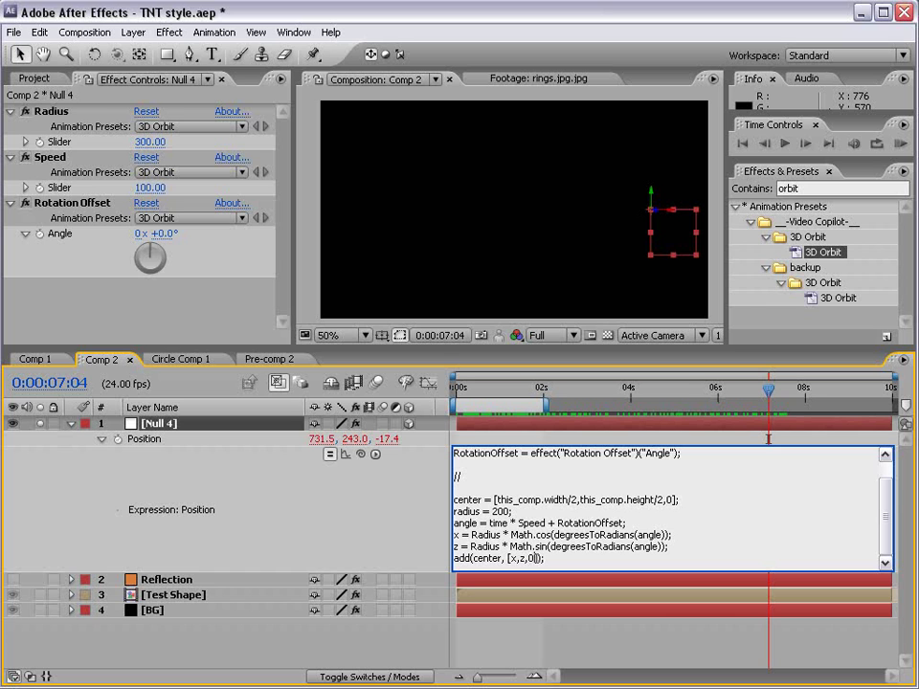
pyautogui.click(497, 626)
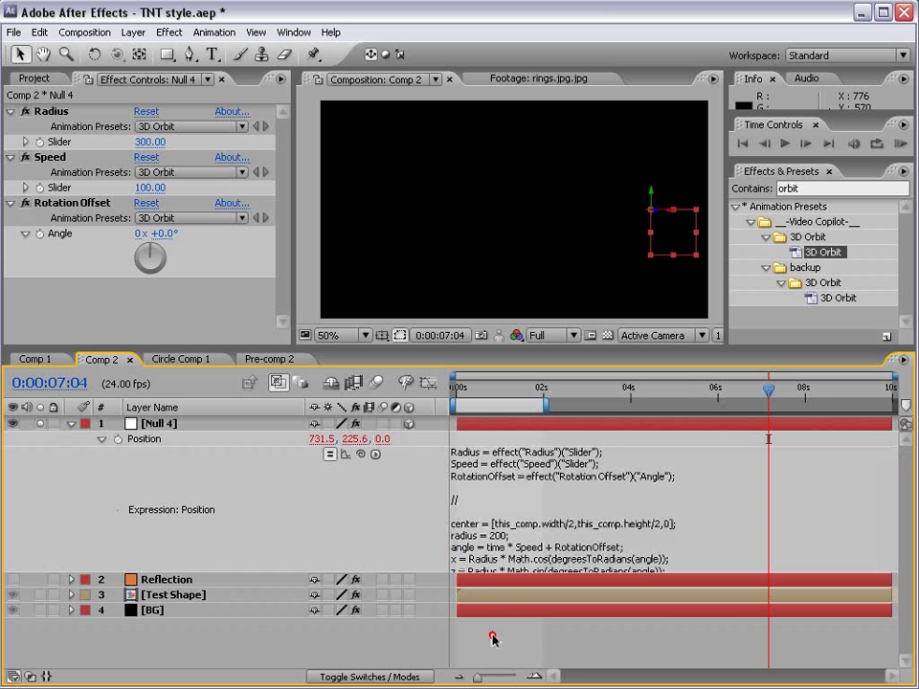
# Reduce the null's orbit Radius to 134 to match the ring, turning off its solo and scrubbing to check the path
pyautogui.click(468, 396)
pyautogui.moveTo(468, 396); pyautogui.dragTo(600, 394)
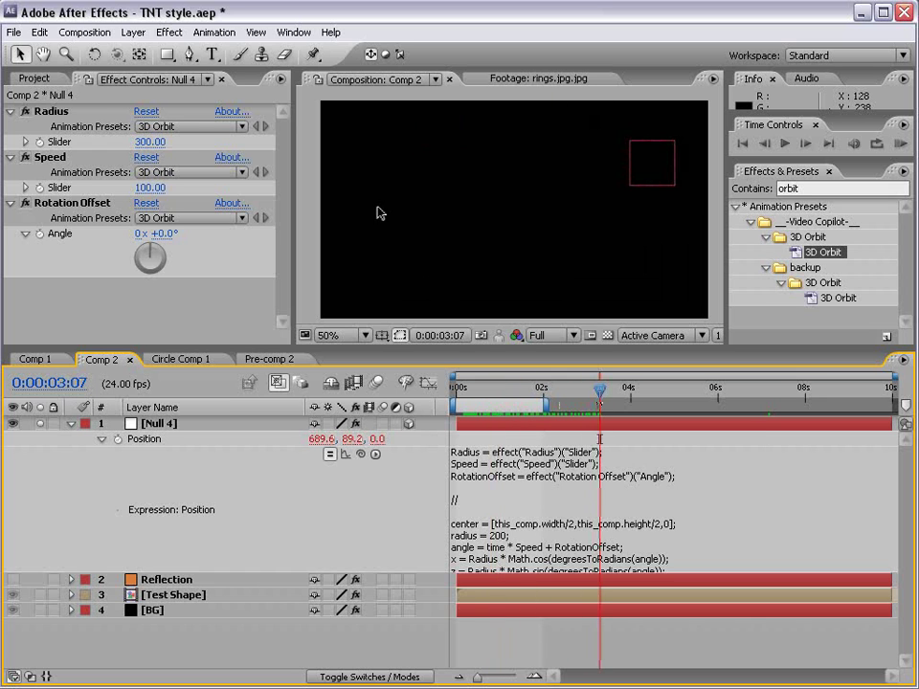
pyautogui.moveTo(155, 141); pyautogui.dragTo(7, 108)
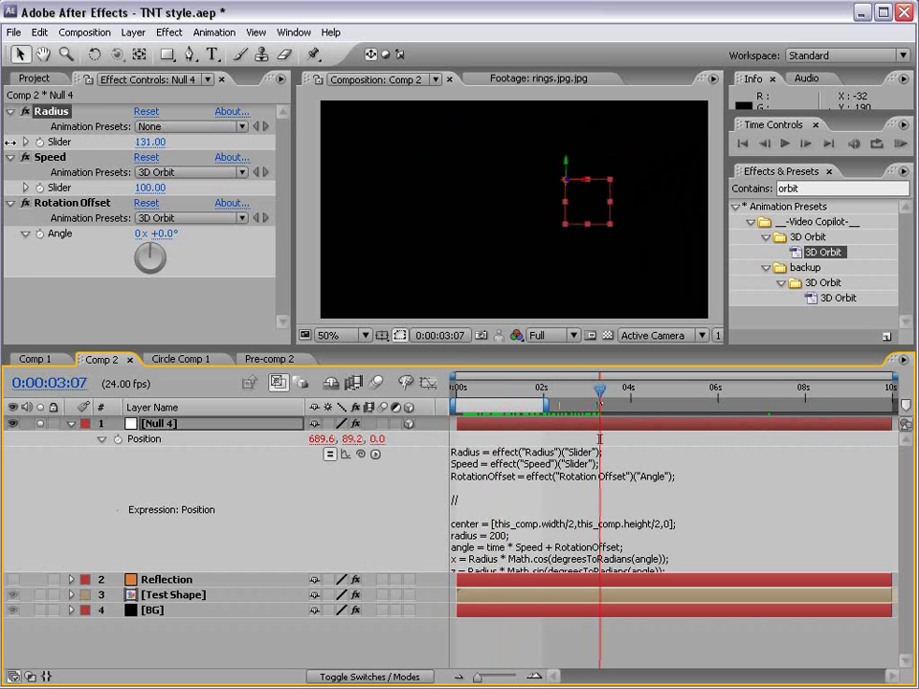
pyautogui.moveTo(466, 389); pyautogui.dragTo(634, 391)
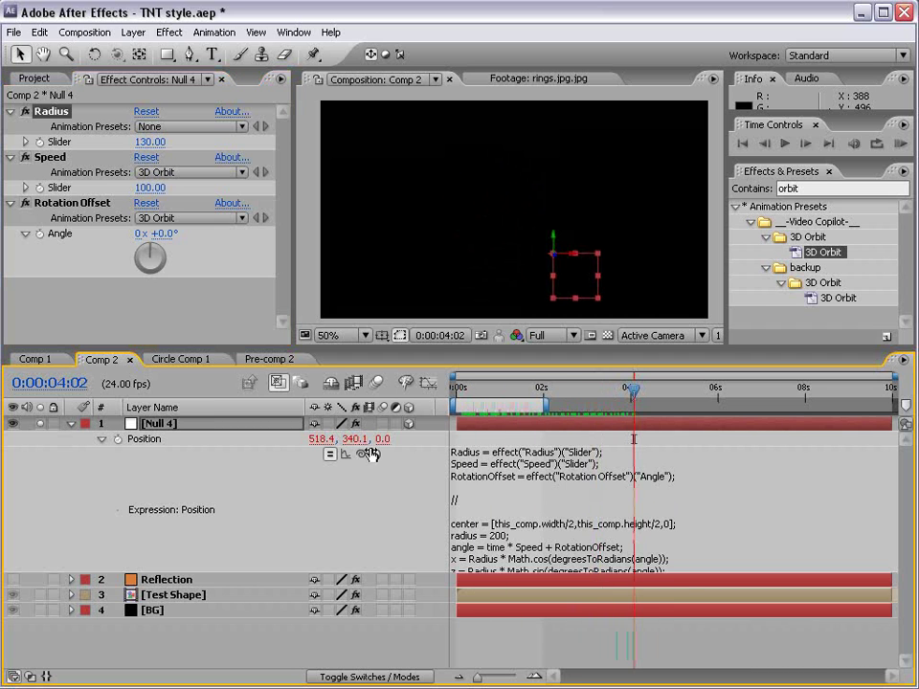
pyautogui.click(70, 423)
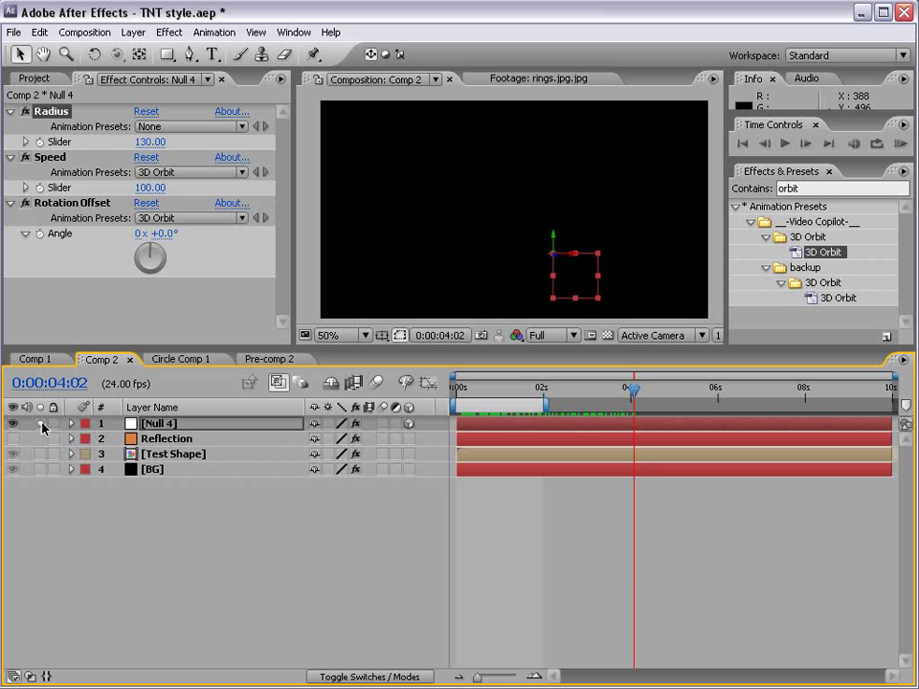
pyautogui.click(40, 424)
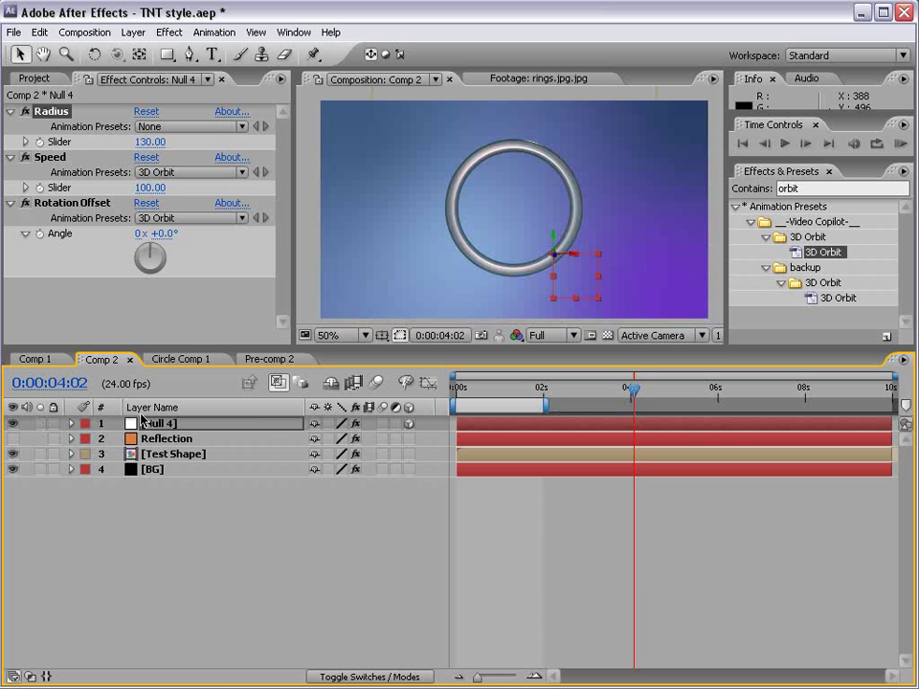
pyautogui.click(143, 140)
pyautogui.moveTo(143, 140); pyautogui.dragTo(153, 140)
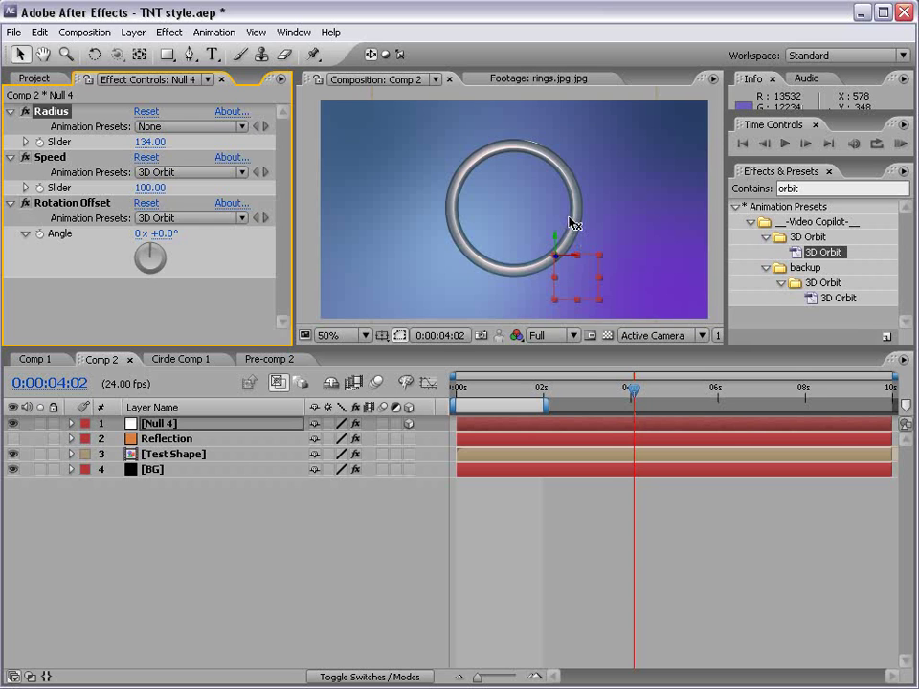
pyautogui.moveTo(618, 389); pyautogui.dragTo(496, 393)
# Check the ring's centring against the title/action safe guides, hide them again and save the project
pyautogui.click(162, 453)
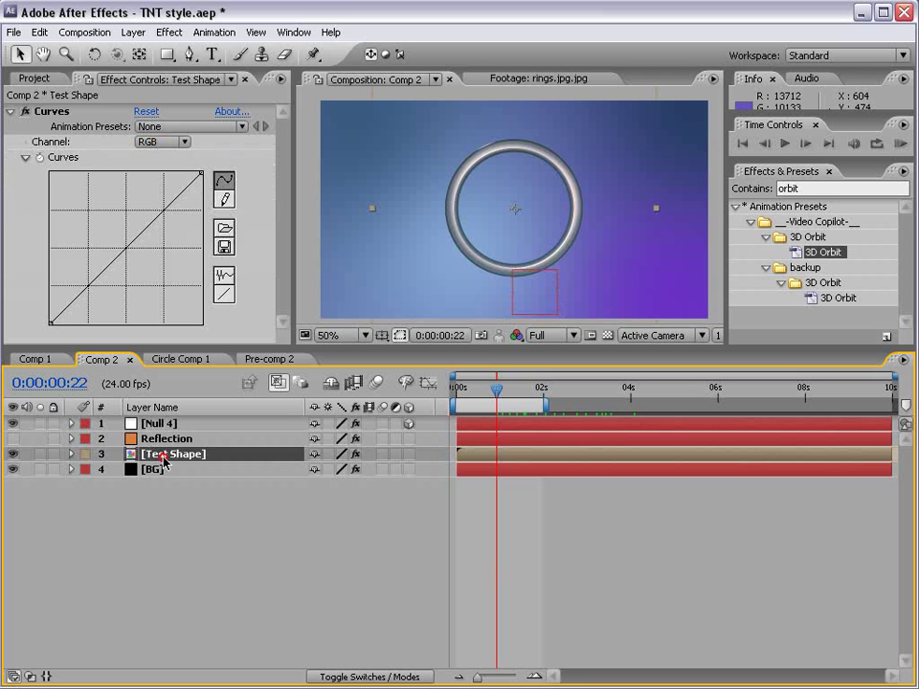
pyautogui.press("'")
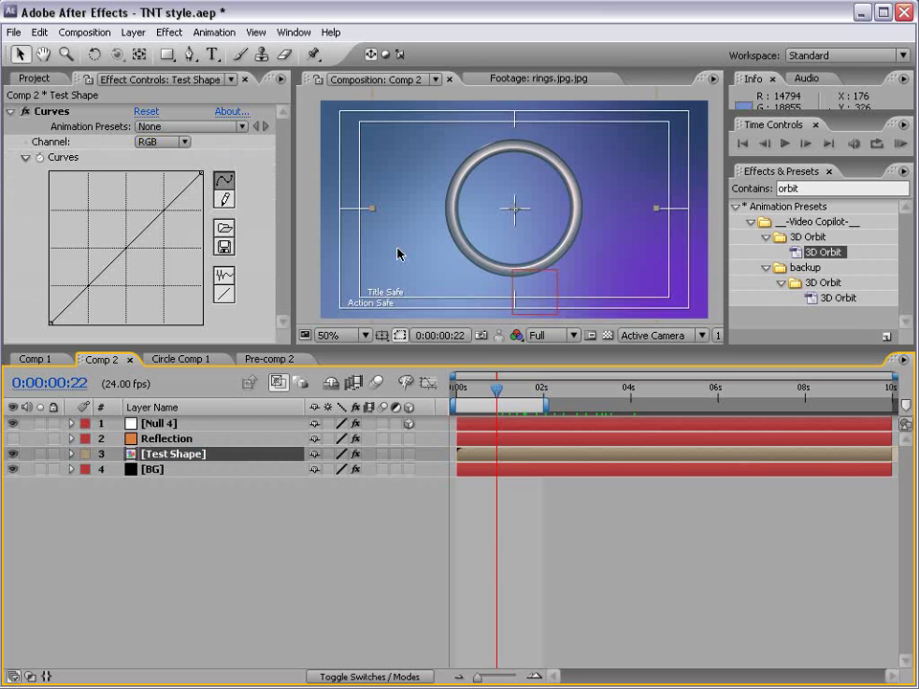
pyautogui.press('.')
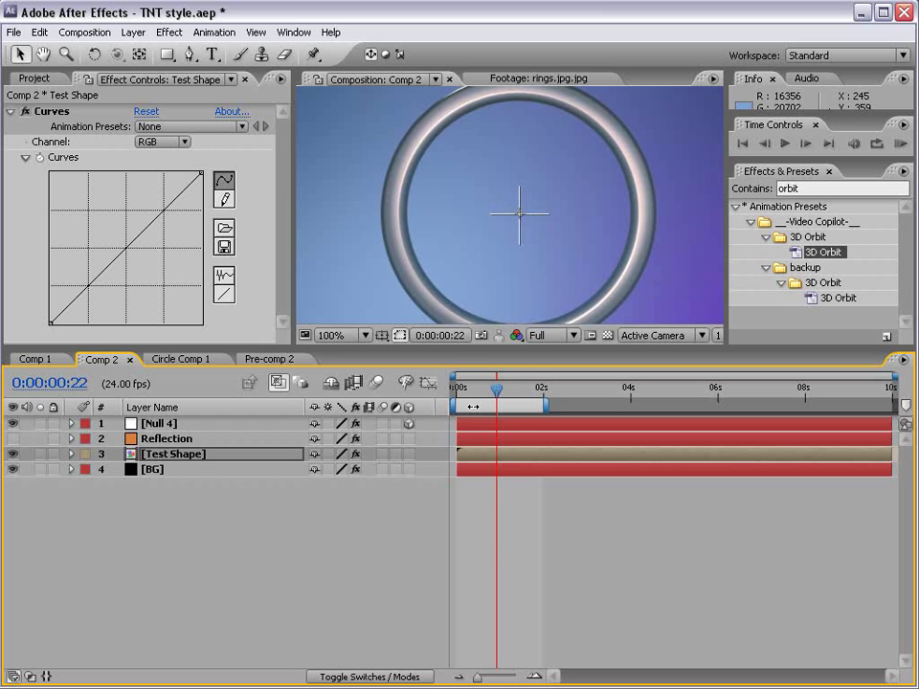
pyautogui.click(502, 440)
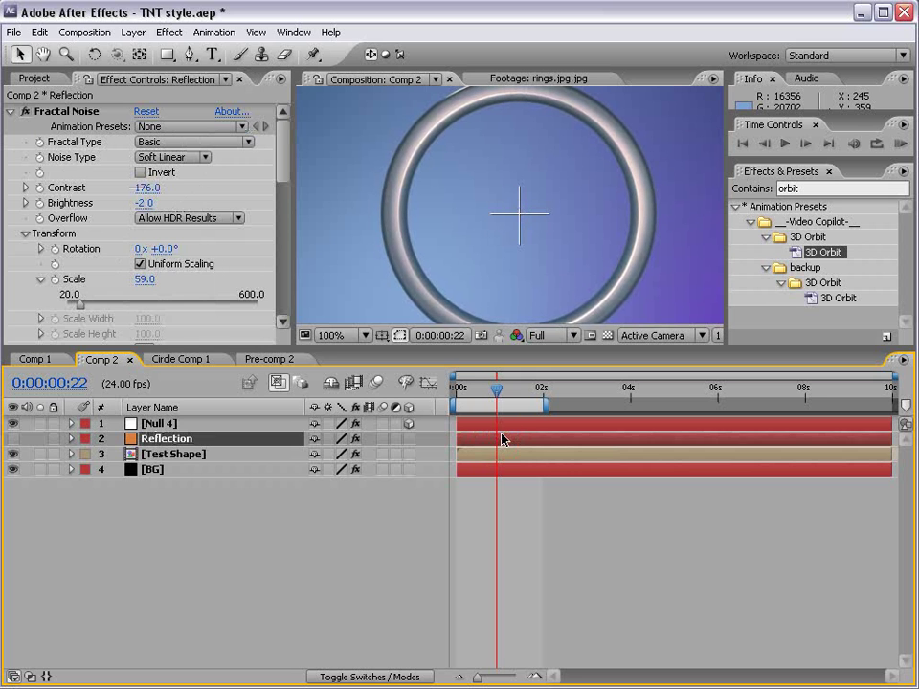
pyautogui.press(',')
pyautogui.press(',')
pyautogui.hotkey('ctrl', 's')
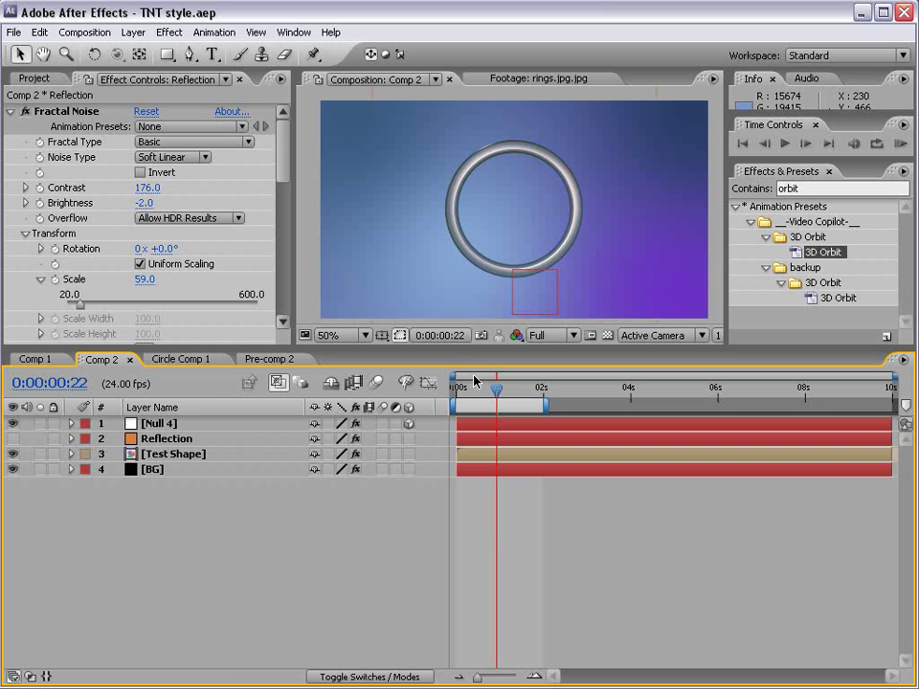
pyautogui.click(627, 496)
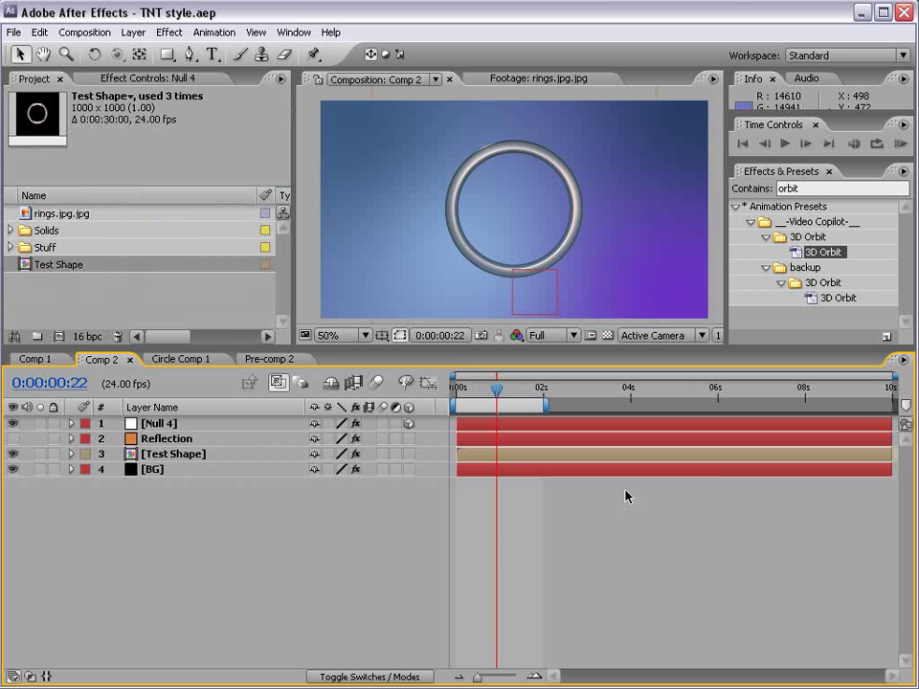
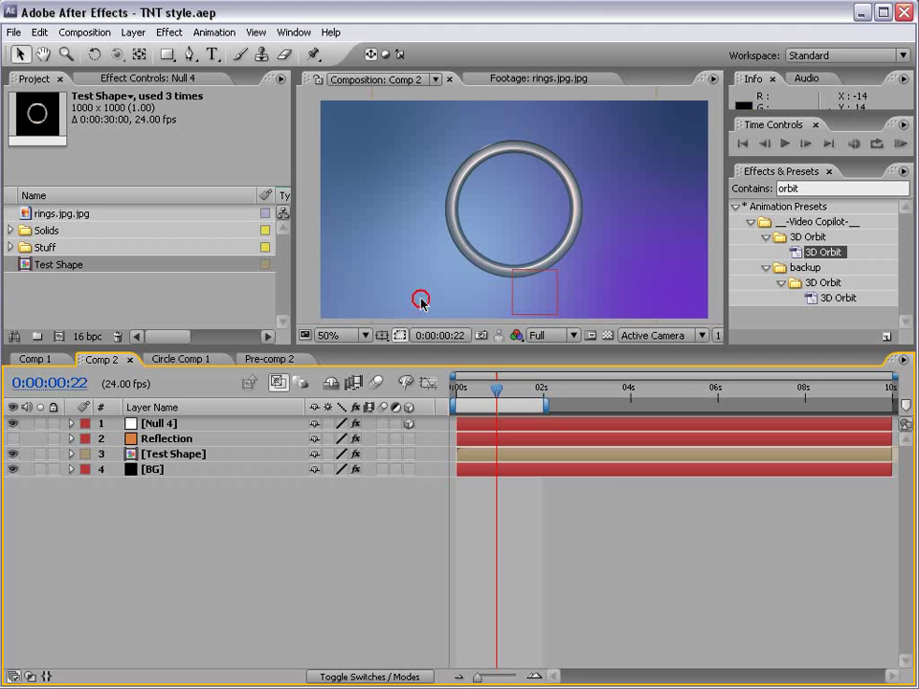
# Create a pure red 864 x 486 solid in Comp 2 named Particle World
pyautogui.click(133, 33)
pyautogui.moveTo(143, 51)
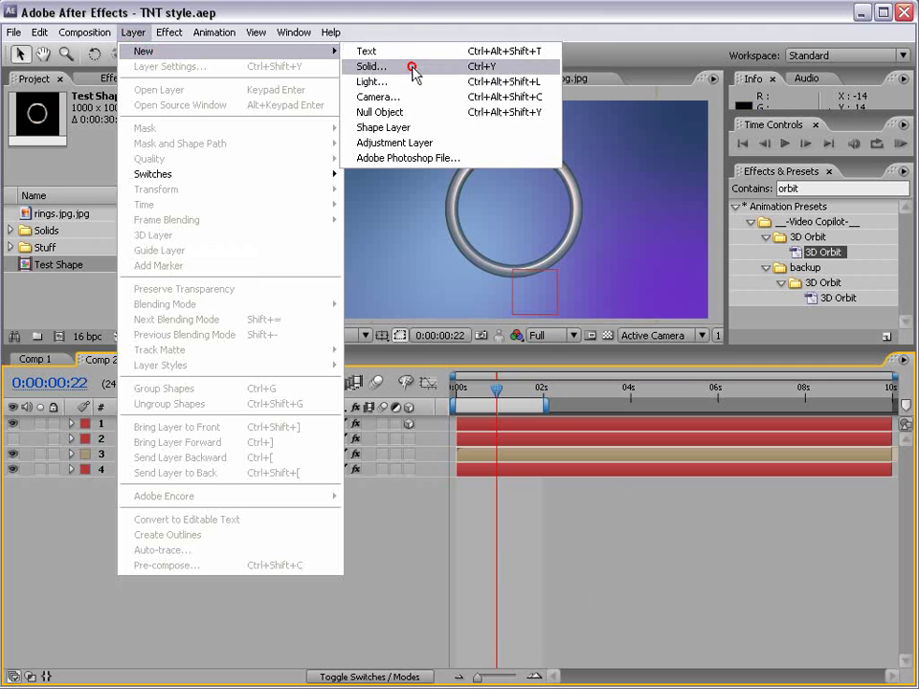
pyautogui.click(417, 66)
pyautogui.click(454, 573)
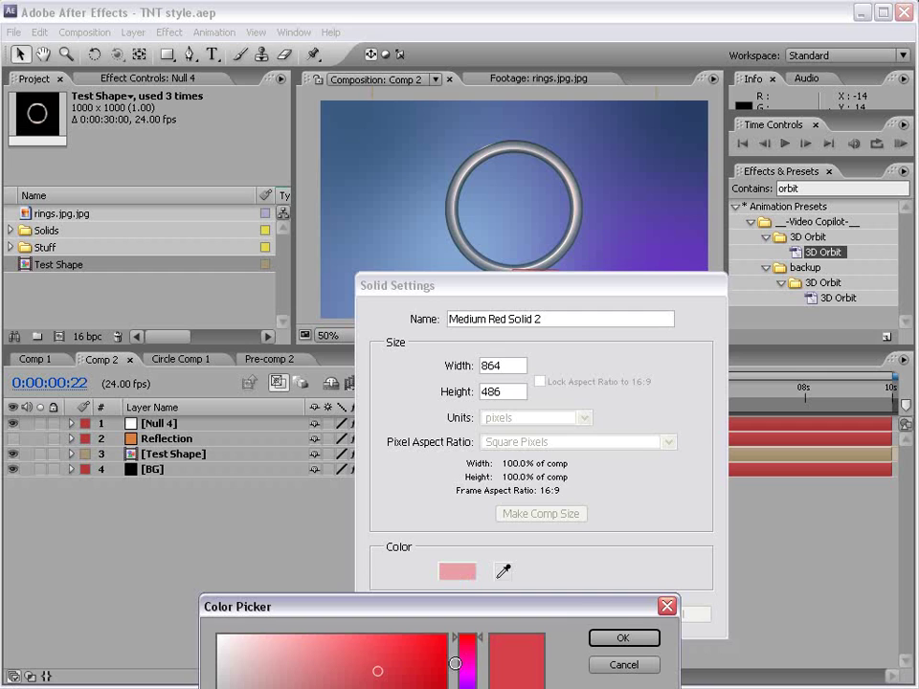
pyautogui.click(616, 639)
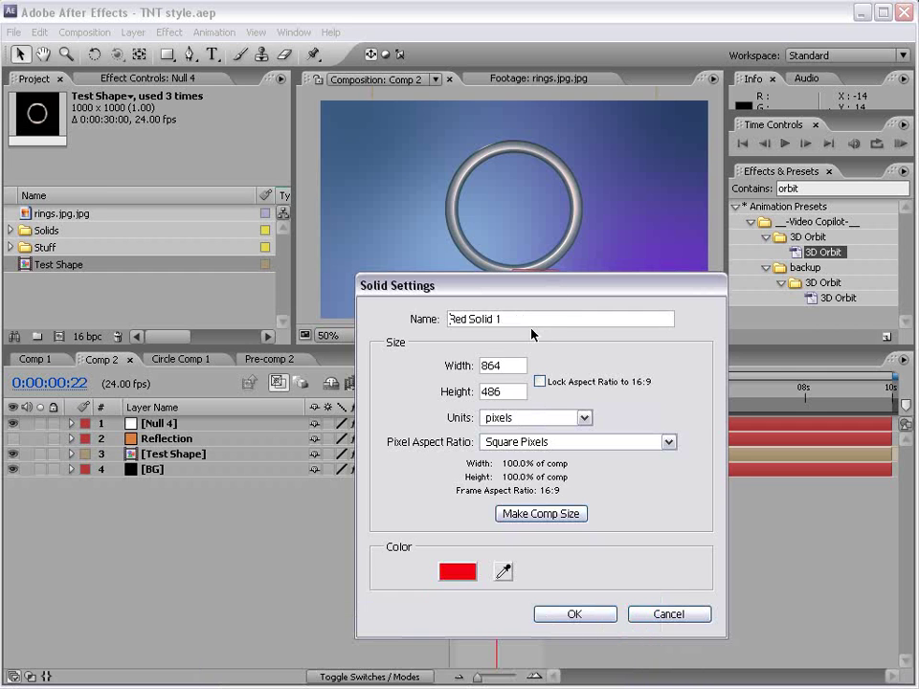
pyautogui.write('Particle World')
pyautogui.click(578, 615)
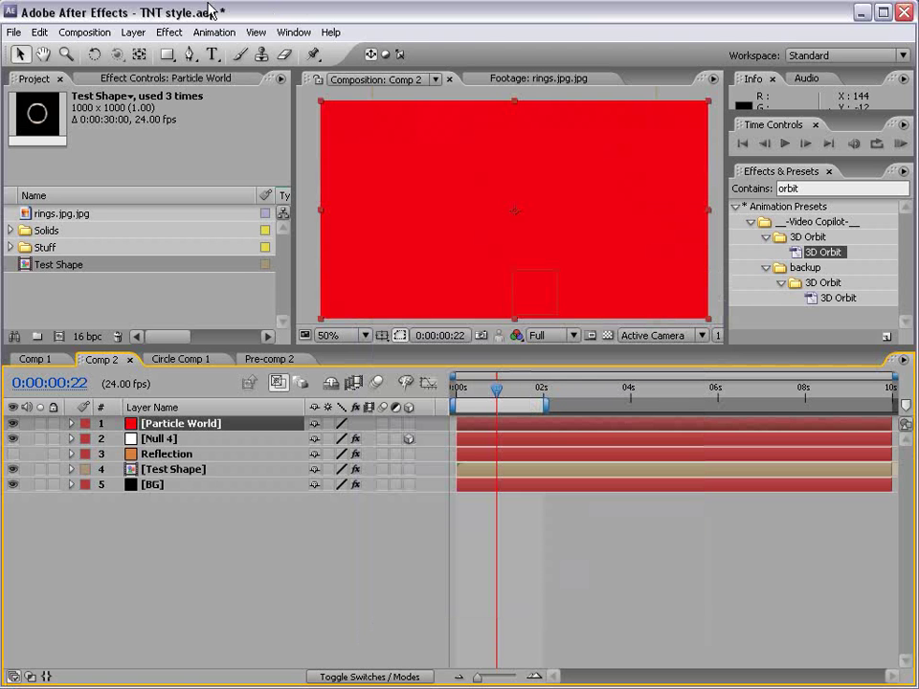
# Apply the CC Particle World simulation effect to the Particle World solid
pyautogui.click(175, 32)
pyautogui.moveTo(343, 430)
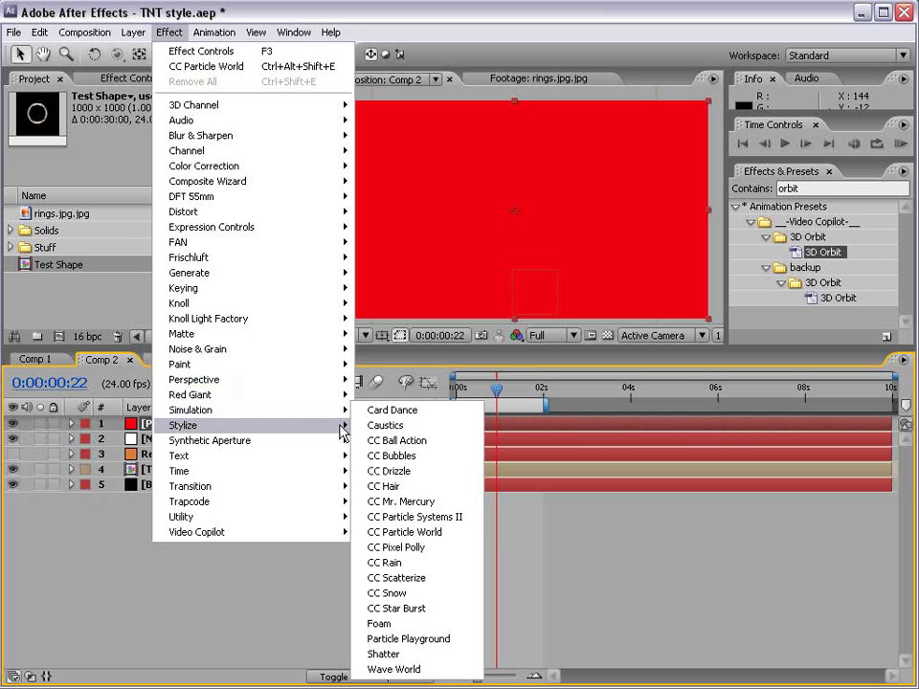
pyautogui.click(451, 533)
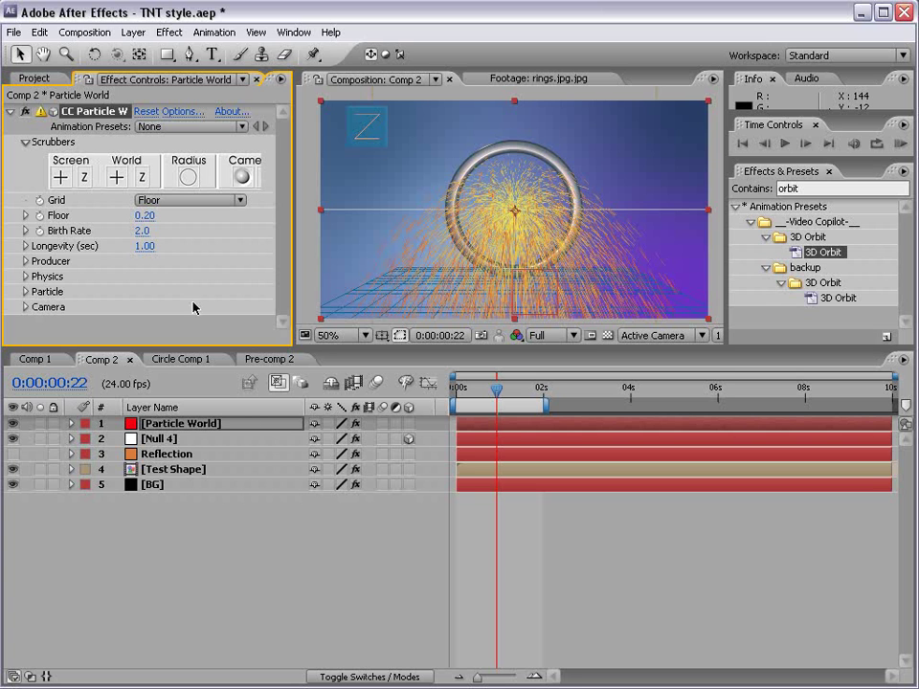
# Expand the particle effect's Producer settings and reveal the null's Position property
pyautogui.click(26, 262)
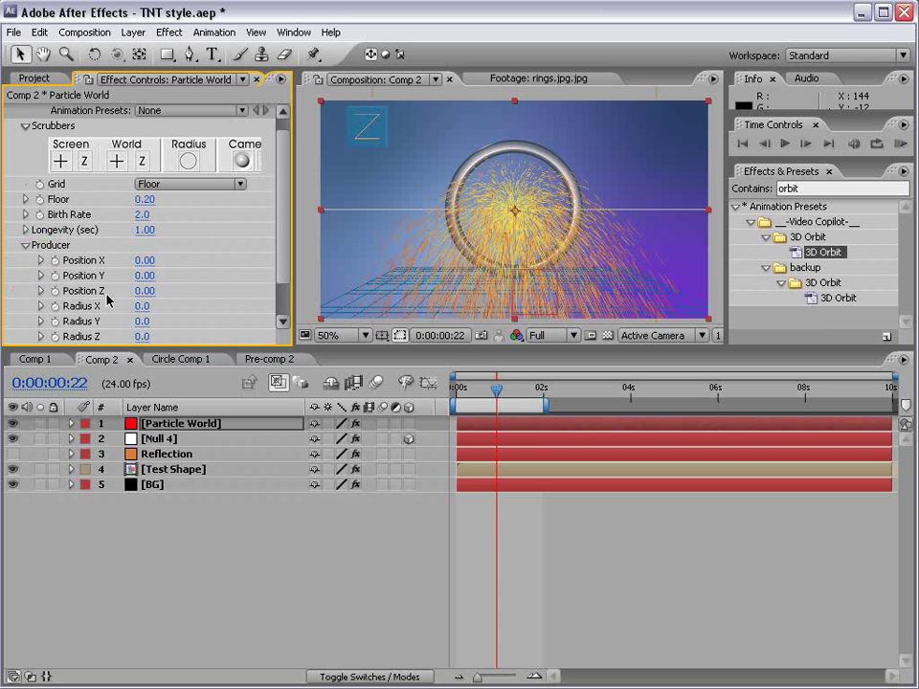
pyautogui.moveTo(144, 276); pyautogui.dragTo(120, 275)
pyautogui.click(158, 439)
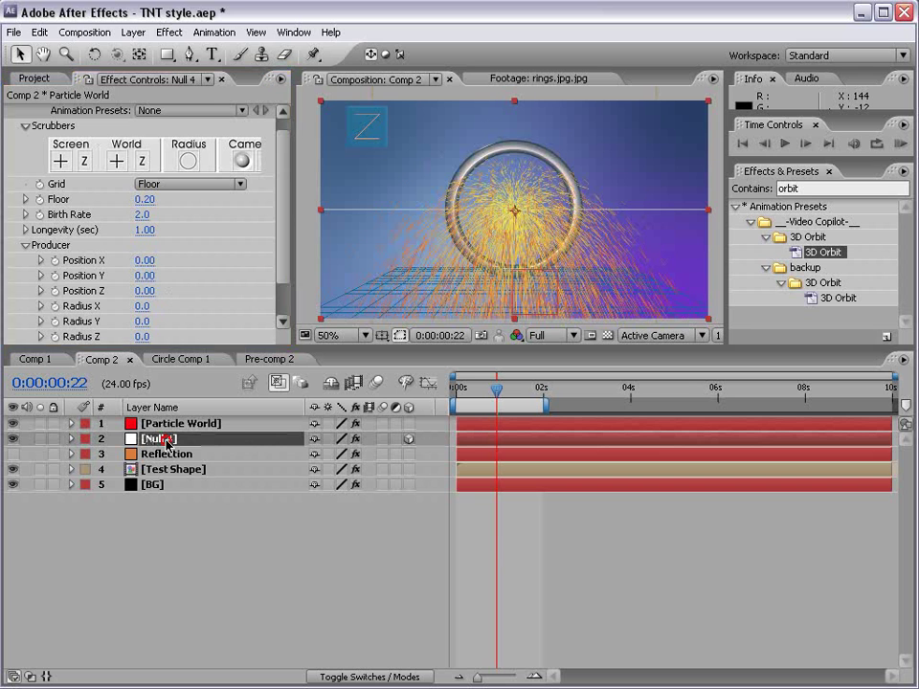
pyautogui.press('p')
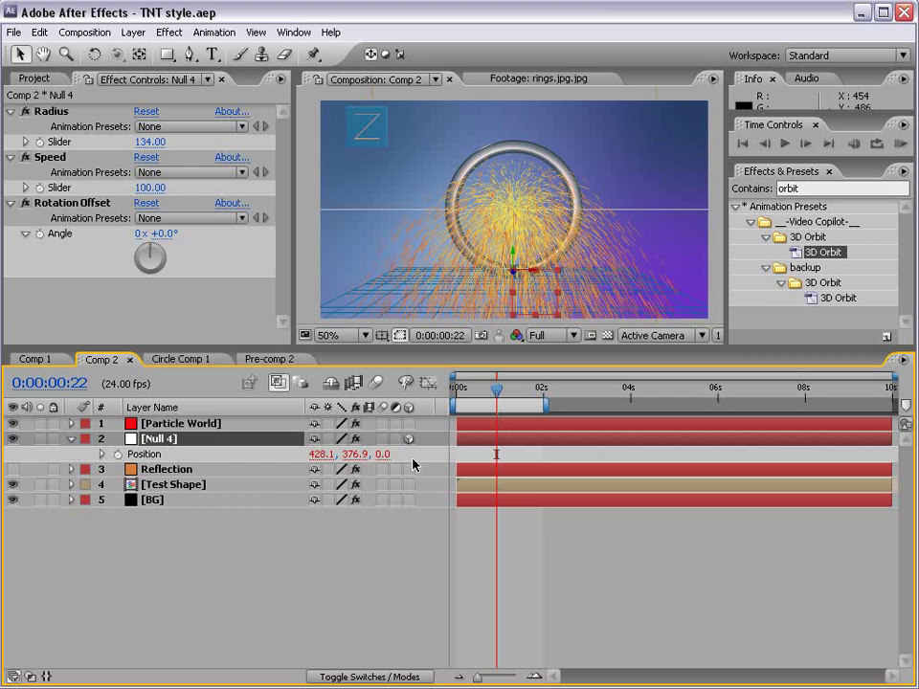
# Give the Particle World producer's Position X the expression x=thisComp.layer("Null 4").transform.position[0]-thisComp.width/2; x/thisComp.width
pyautogui.click(178, 423)
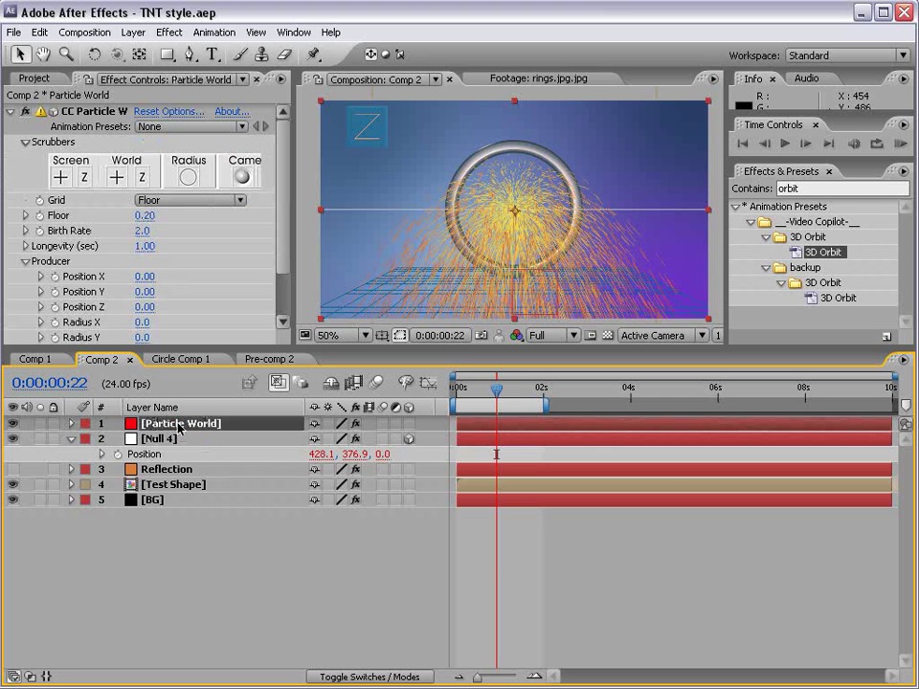
pyautogui.scroll(-3, 286, 210)
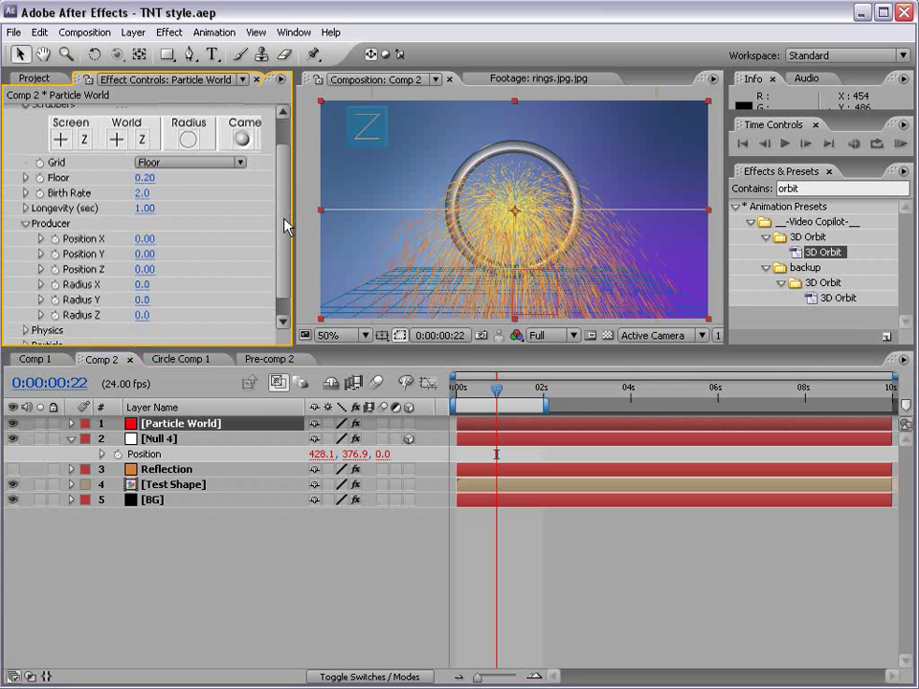
pyautogui.keyDown('alt'); pyautogui.click(55, 241); pyautogui.keyUp('alt')
pyautogui.click(453, 560)
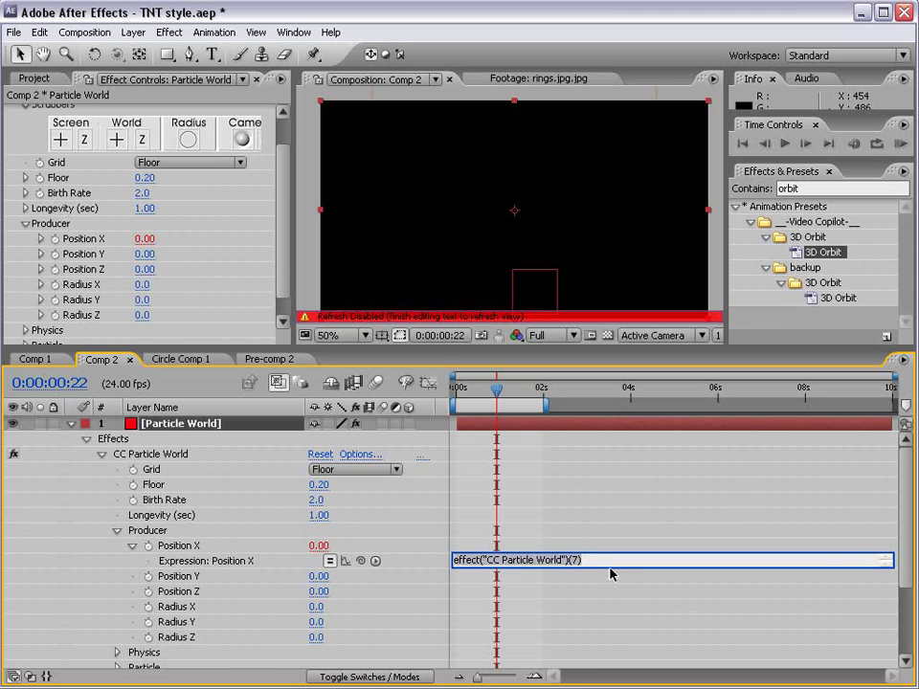
pyautogui.hotkey('ctrl', 'a')
pyautogui.write('x')
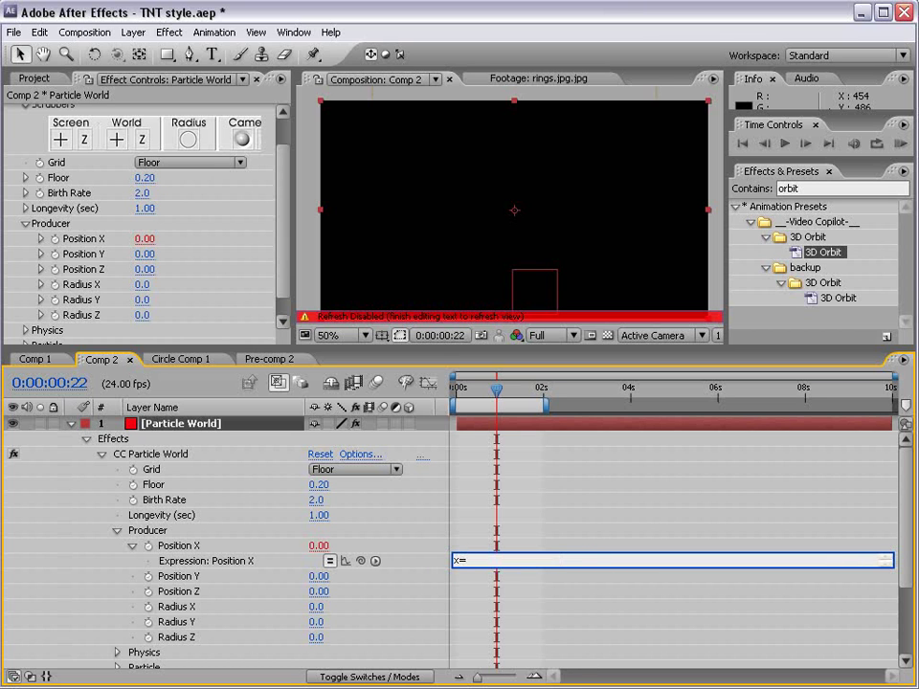
pyautogui.moveTo(360, 561); pyautogui.dragTo(320, 614)
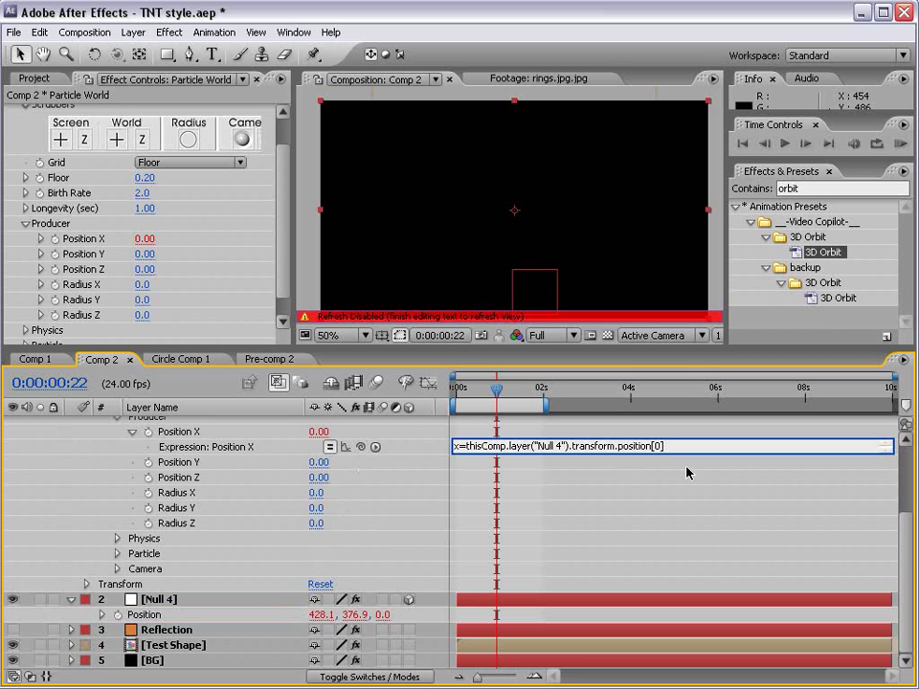
pyautogui.click(677, 446)
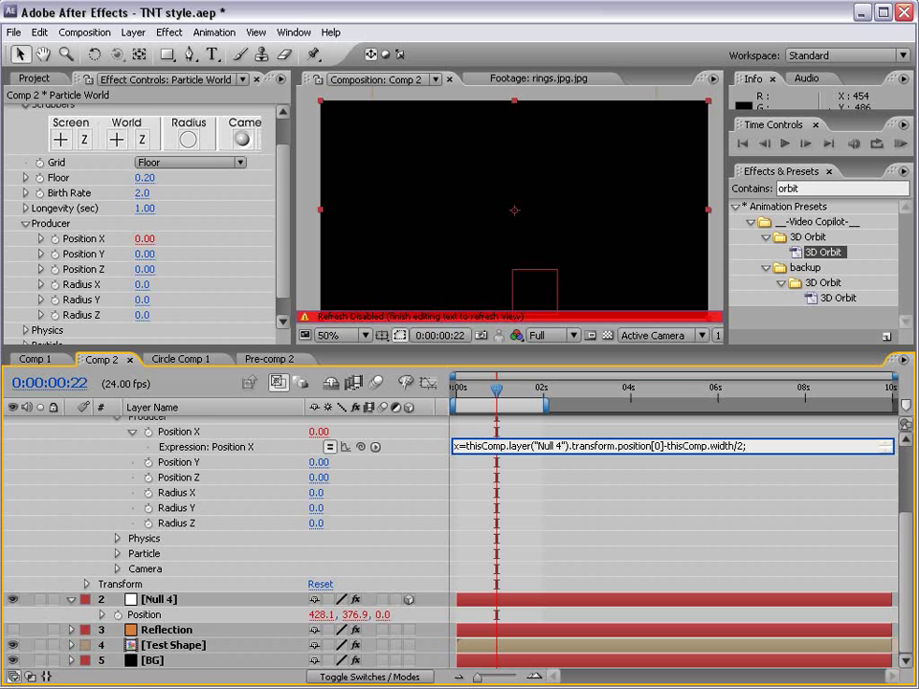
pyautogui.press('Return')
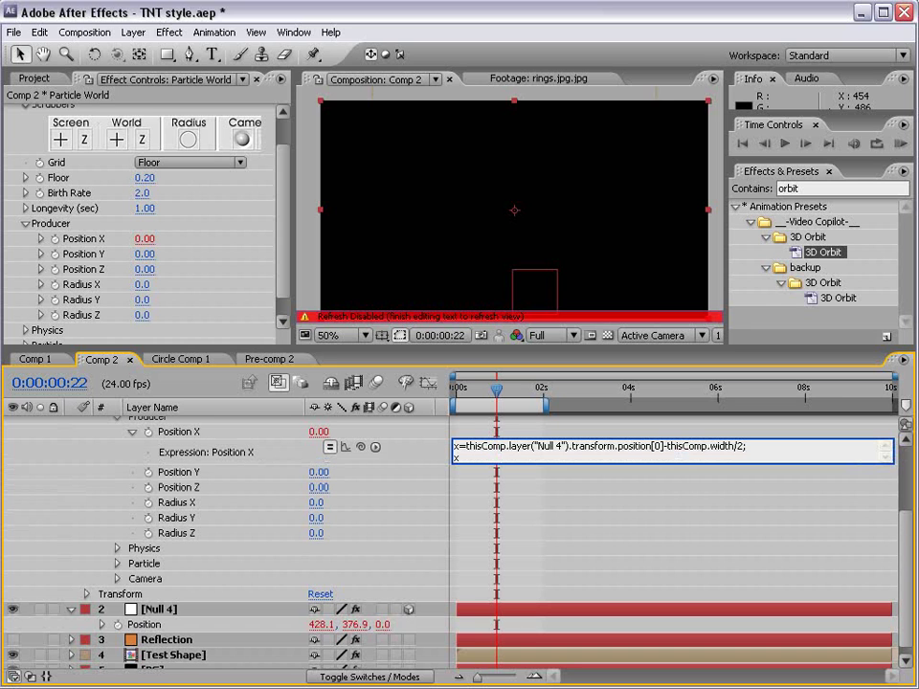
pyautogui.write('x/thisComp.width')
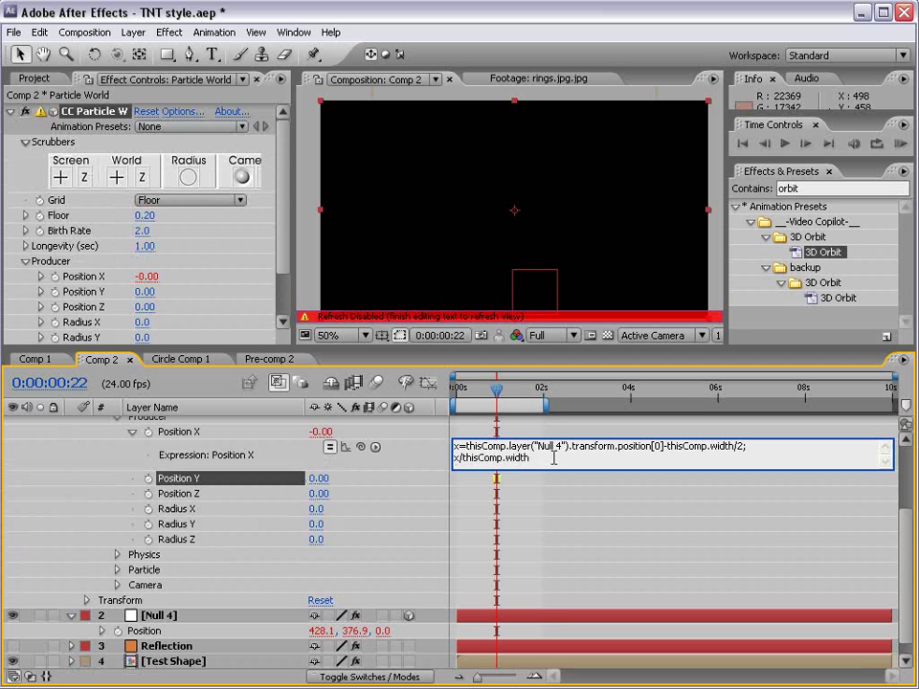
# Copy the Position X expression to the producer's Position Y, changing it to position[1]-thisComp.height/2 while keeping x/thisComp.width
pyautogui.moveTo(554, 458); pyautogui.dragTo(454, 447)
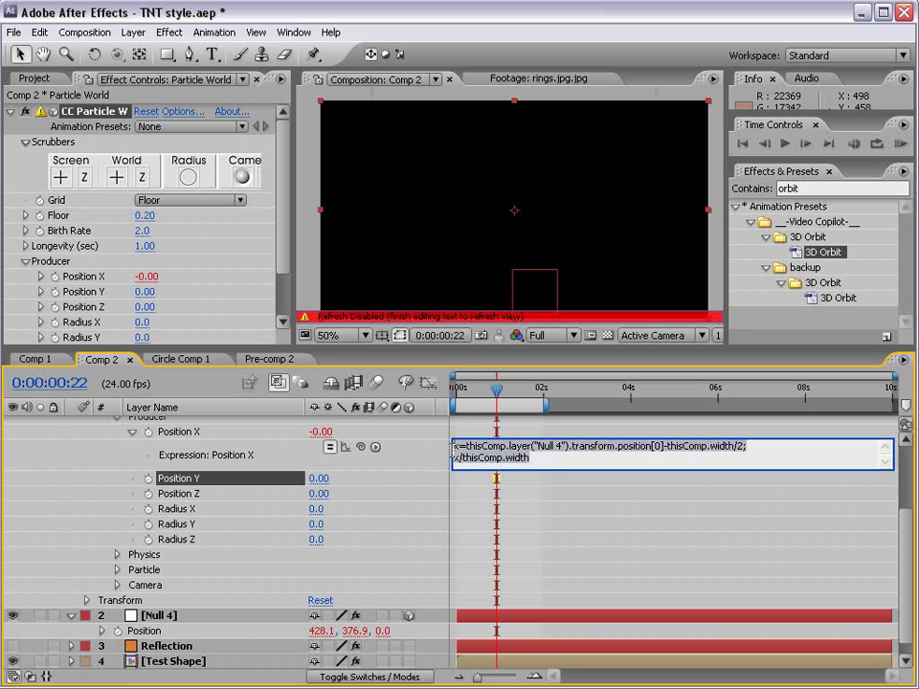
pyautogui.rightClick(468, 454)
pyautogui.click(500, 495)
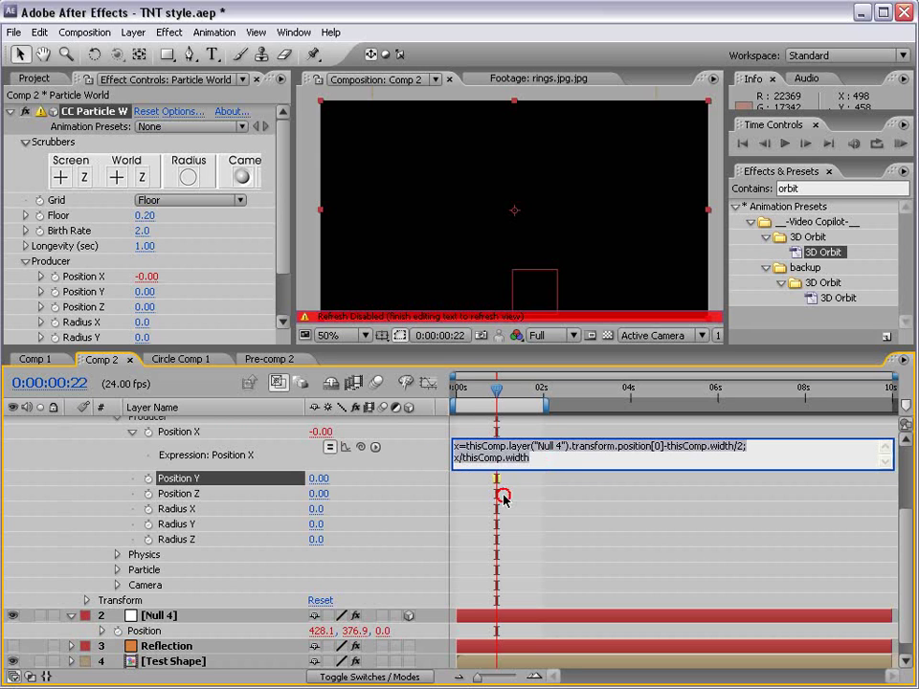
pyautogui.keyDown('alt'); pyautogui.click(148, 478); pyautogui.keyUp('alt')
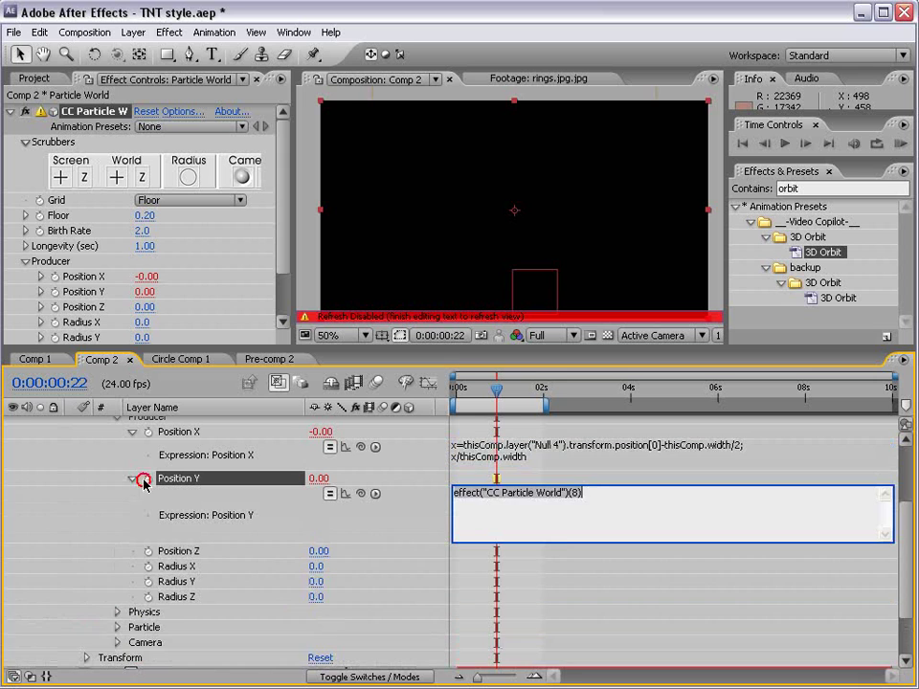
pyautogui.rightClick(487, 498)
pyautogui.click(517, 561)
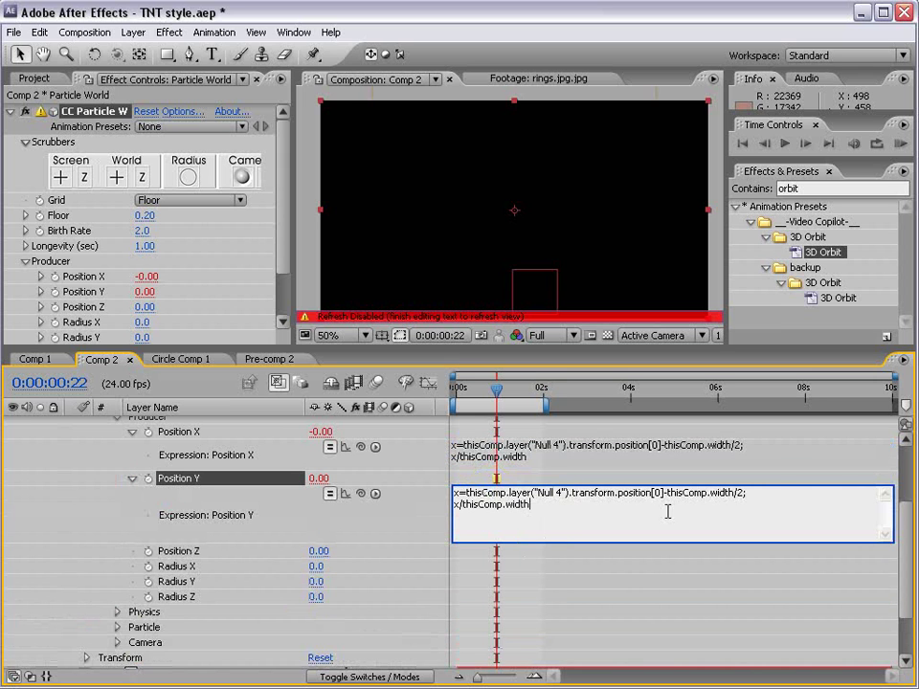
pyautogui.click(656, 493)
pyautogui.write('1')
pyautogui.doubleClick(720, 495)
pyautogui.write('height')
# Give the producer's Position Z the expression x=thisComp.layer("Null 4").transform.position[2]; x/thisComp.width and scrub the timeline to check the emitter's path
pyautogui.keyDown('alt'); pyautogui.click(148, 551); pyautogui.keyUp('alt')
pyautogui.rightClick(522, 563)
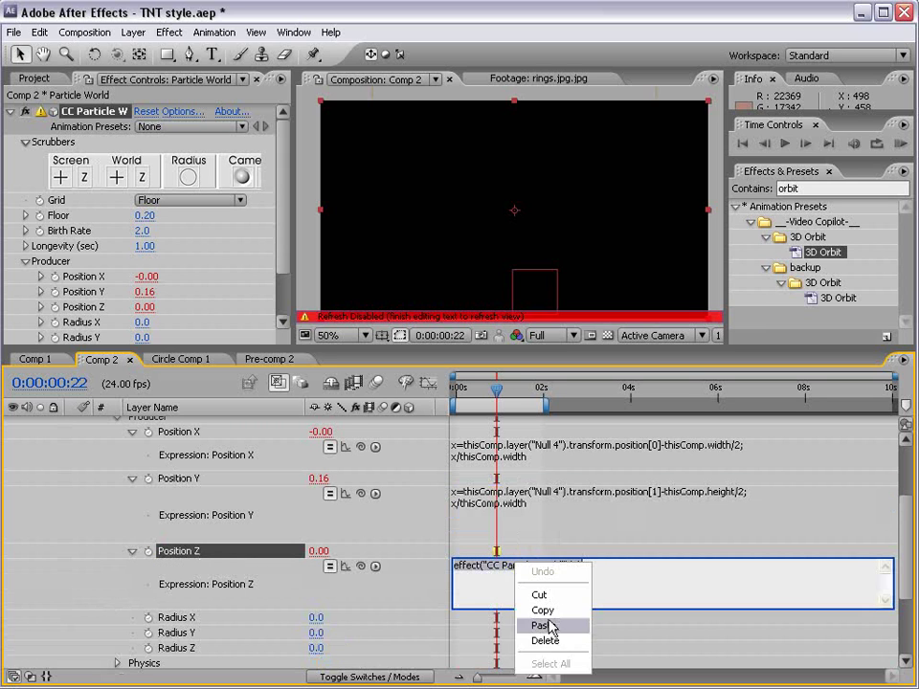
pyautogui.click(548, 622)
pyautogui.click(797, 569)
pyautogui.press('BackSpace')
pyautogui.press('BackSpace')
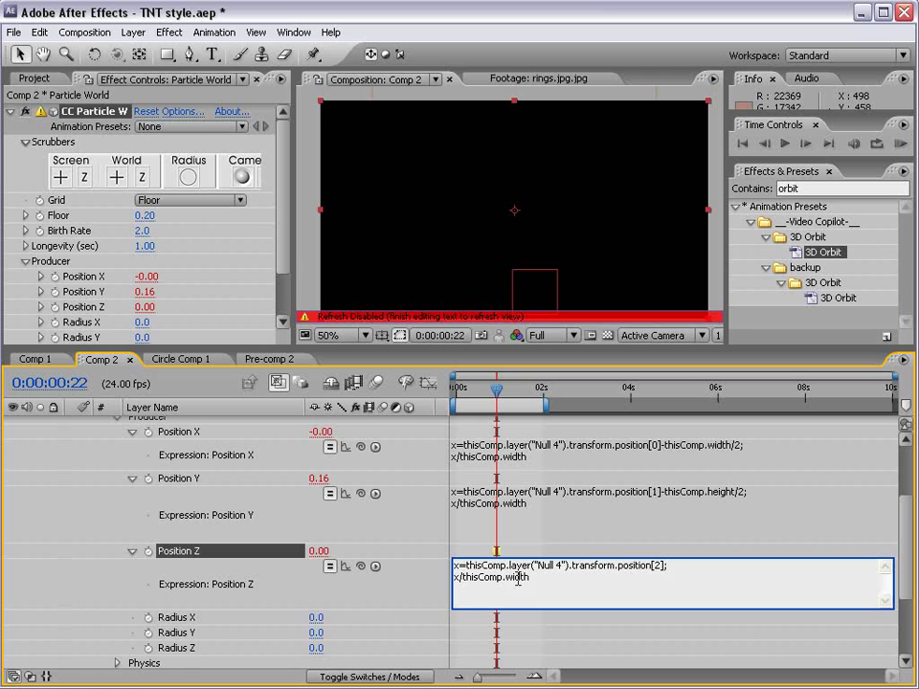
pyautogui.click(487, 549)
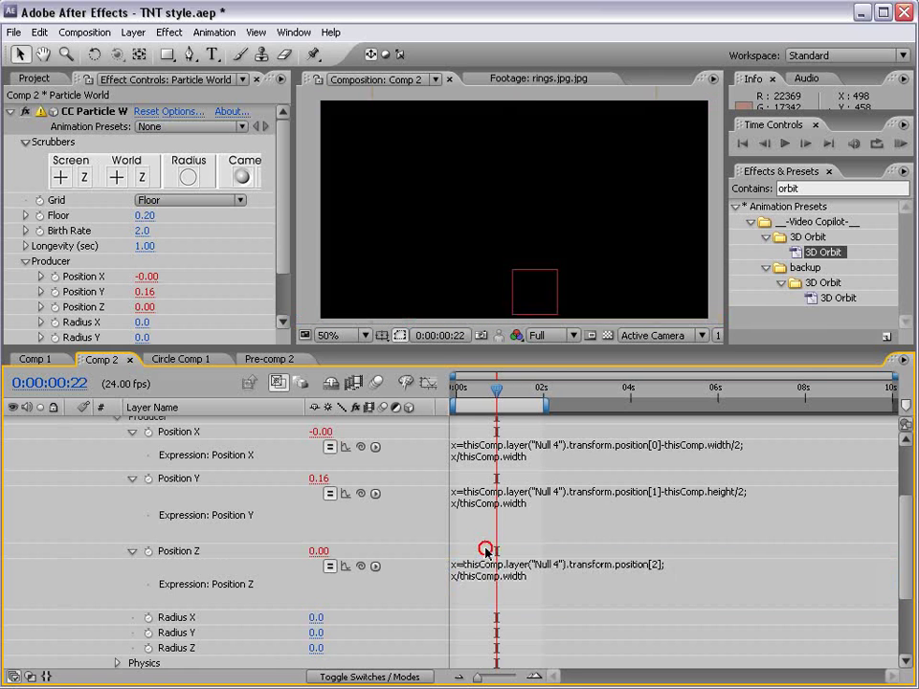
pyautogui.moveTo(461, 389); pyautogui.dragTo(526, 390)
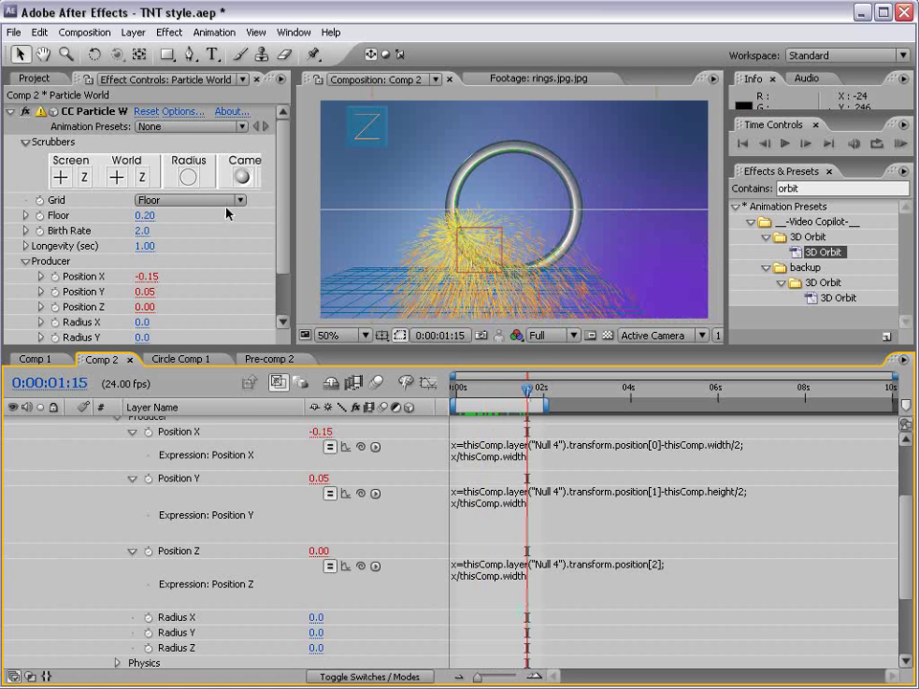
# Set the particle effect's Grid to Off, and collapse the Particle World layer to make more room for the effect settings
pyautogui.click(182, 200)
pyautogui.click(163, 139)
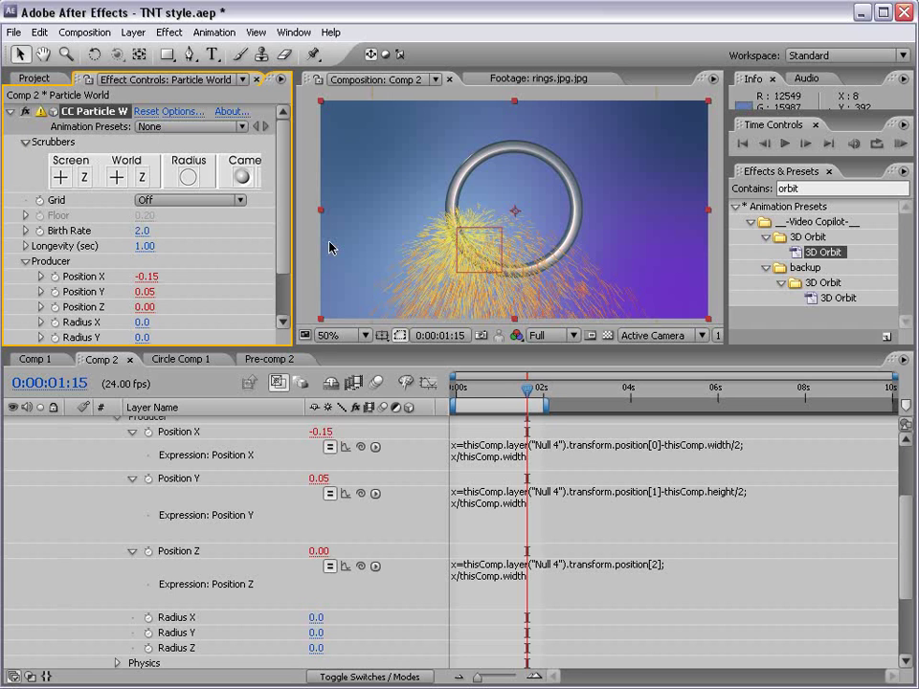
pyautogui.scroll(5, 375, 412)
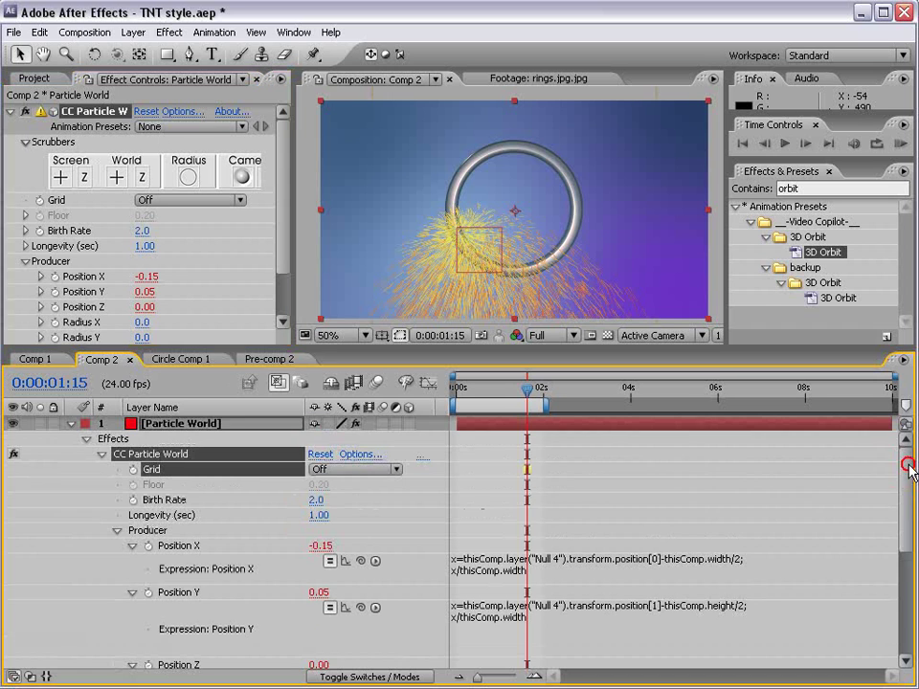
pyautogui.click(71, 423)
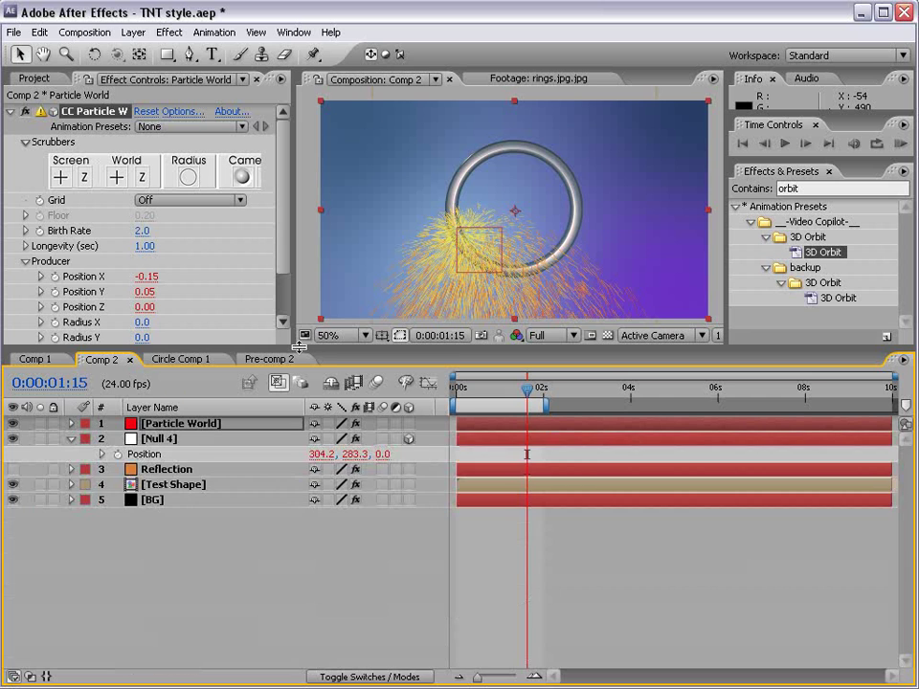
pyautogui.moveTo(265, 352); pyautogui.dragTo(266, 403)
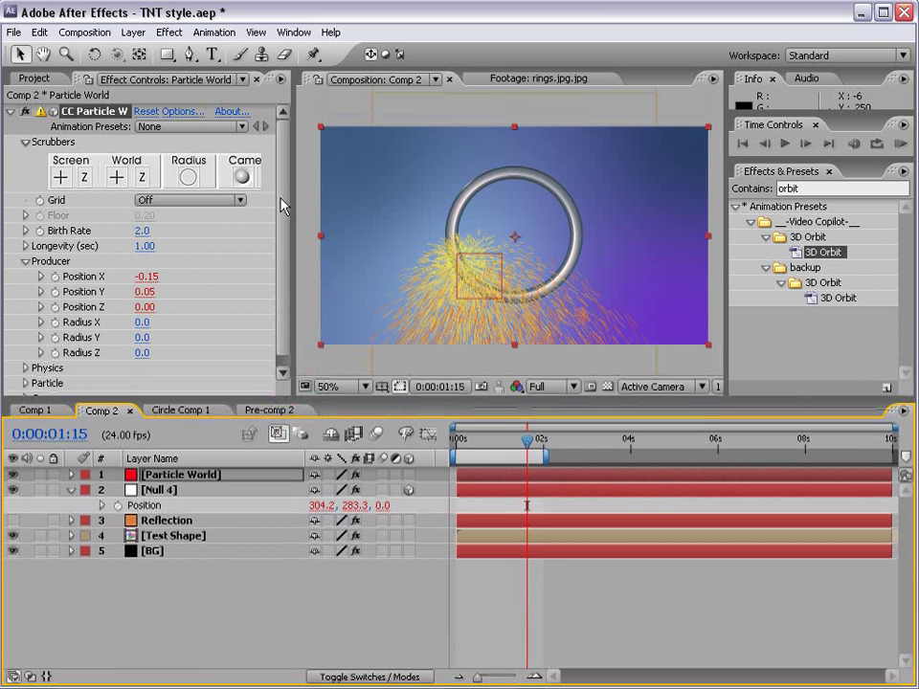
# Set the orbiting null's Speed slider to -300 and scrub the timeline to check the faster, reversed orbit
pyautogui.click(149, 489)
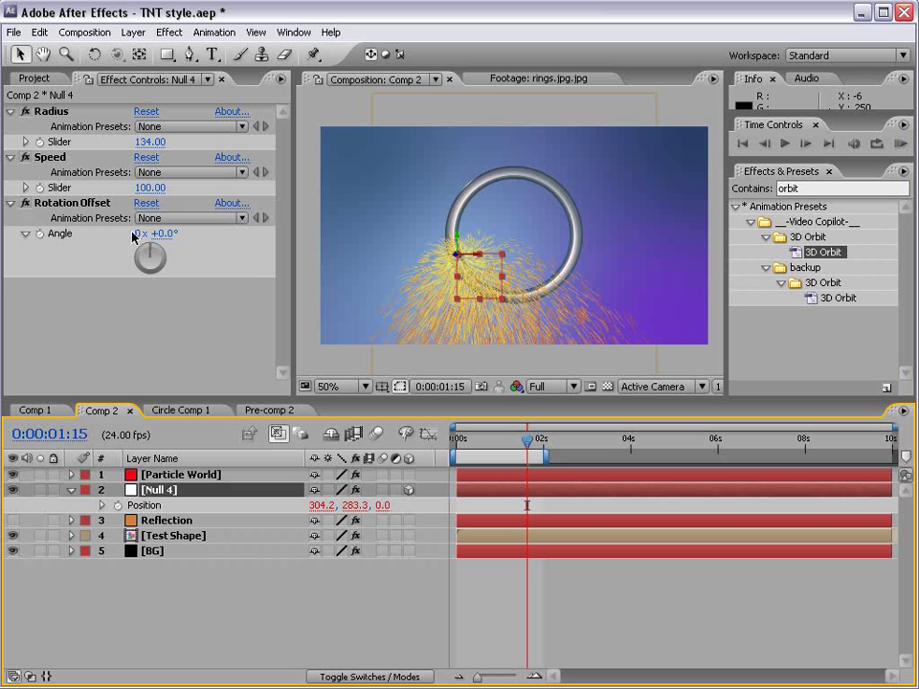
pyautogui.click(39, 171)
pyautogui.click(143, 189)
pyautogui.write('-300')
pyautogui.press('Return')
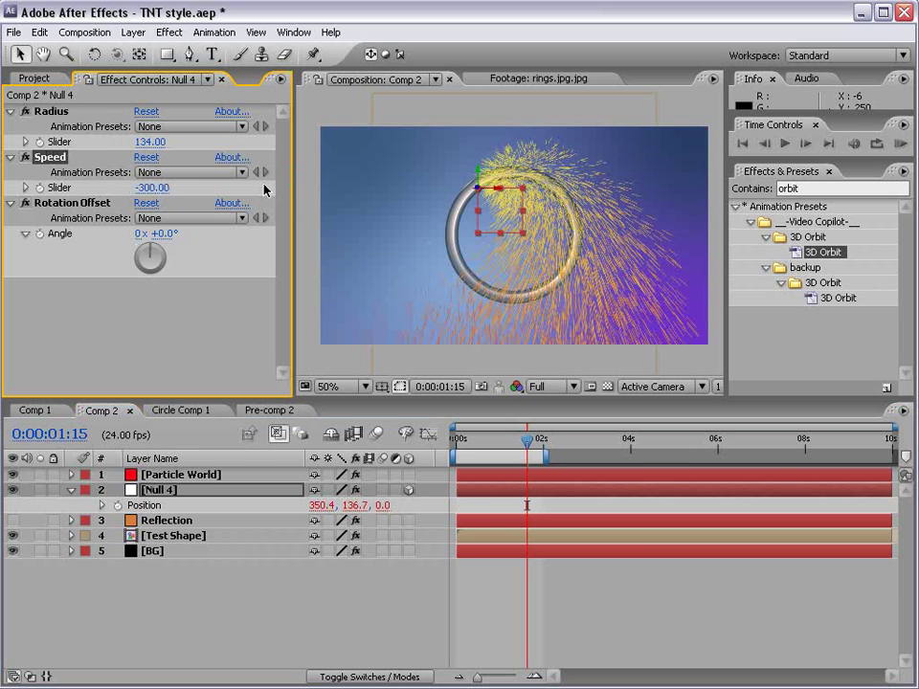
pyautogui.moveTo(464, 449); pyautogui.dragTo(501, 442)
# Expand the Particle World effect's Particle and Physics settings, keep the Explosive animation and reduce Velocity to 0
pyautogui.click(189, 476)
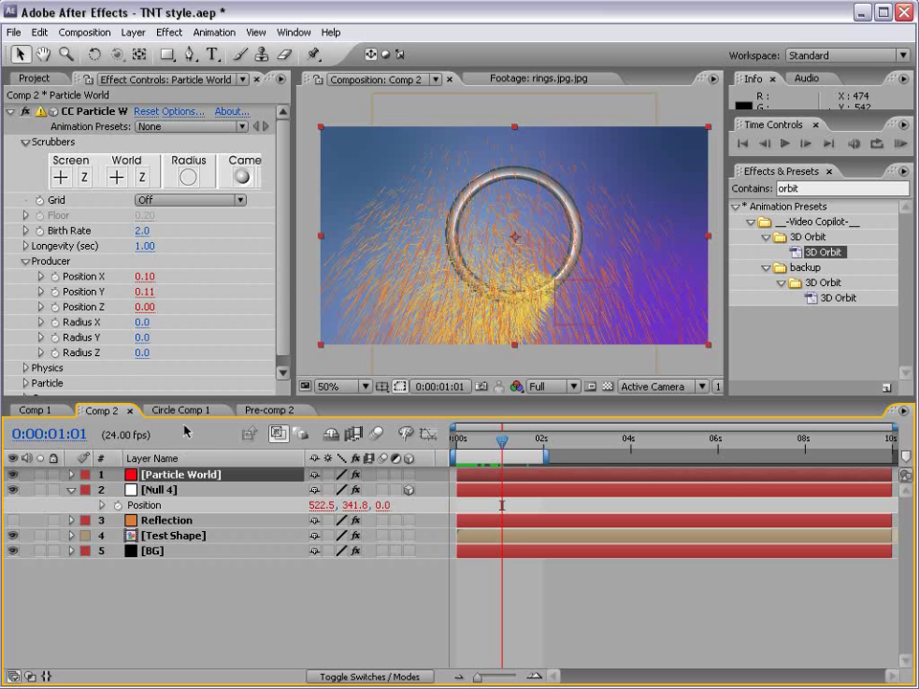
pyautogui.scroll(-2, 280, 262)
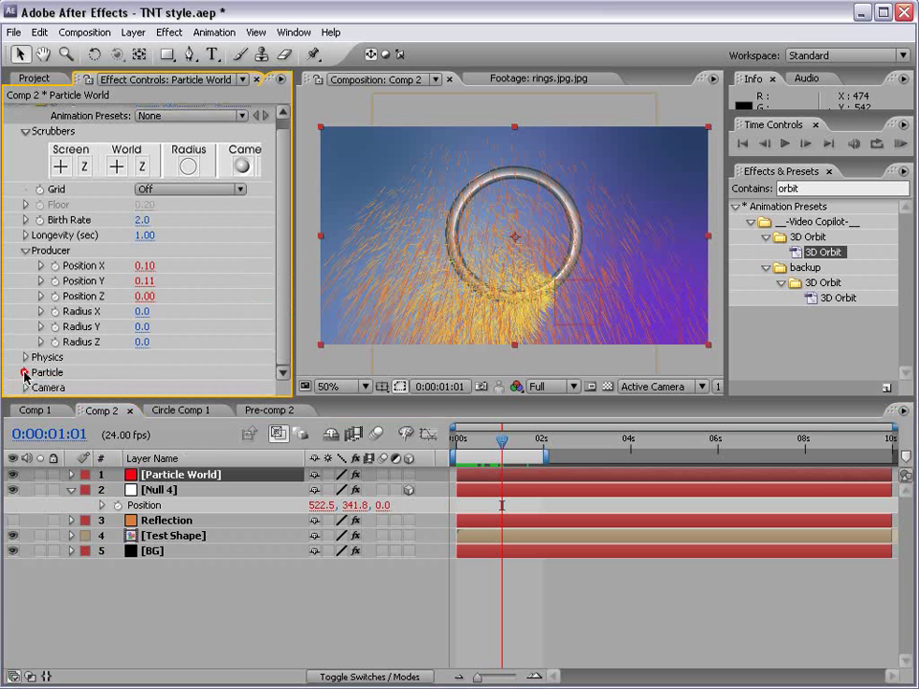
pyautogui.click(25, 373)
pyautogui.click(24, 175)
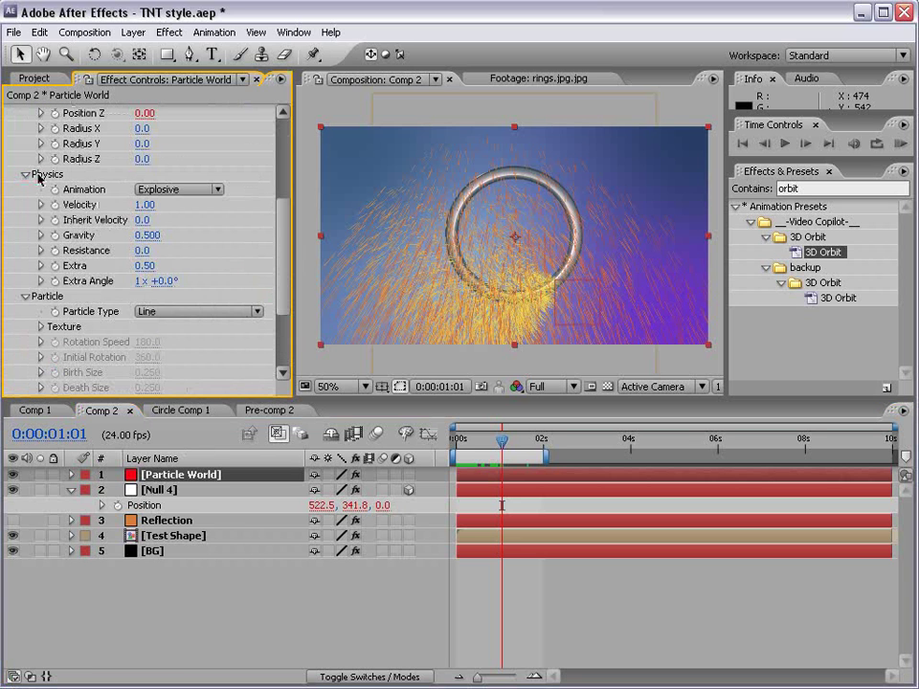
pyautogui.click(194, 193)
pyautogui.click(190, 182)
pyautogui.moveTo(144, 205); pyautogui.dragTo(123, 202)
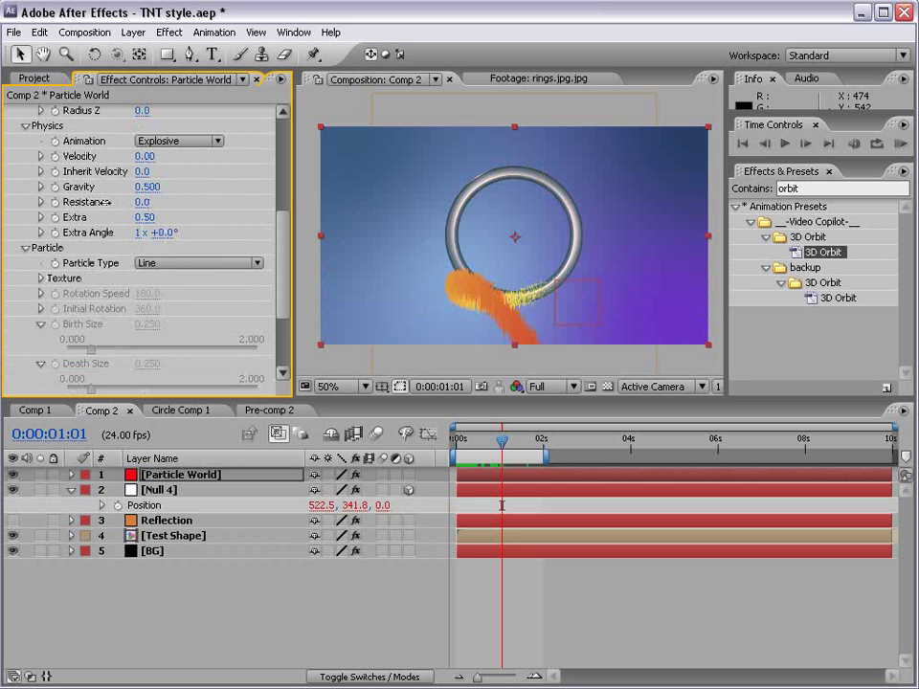
# Try the Shaded Sphere particle type, and change the Particle Type to Faded Sphere
pyautogui.moveTo(290, 238)
pyautogui.mouseDown()
pyautogui.moveTo(282, 226)
pyautogui.moveTo(282, 257)
pyautogui.mouseUp()
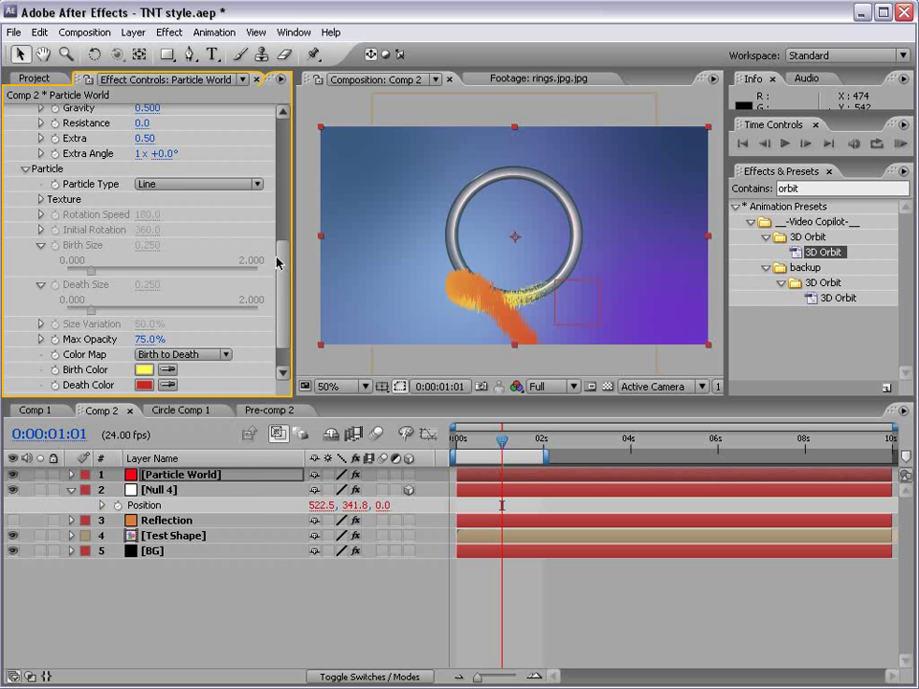
pyautogui.click(180, 184)
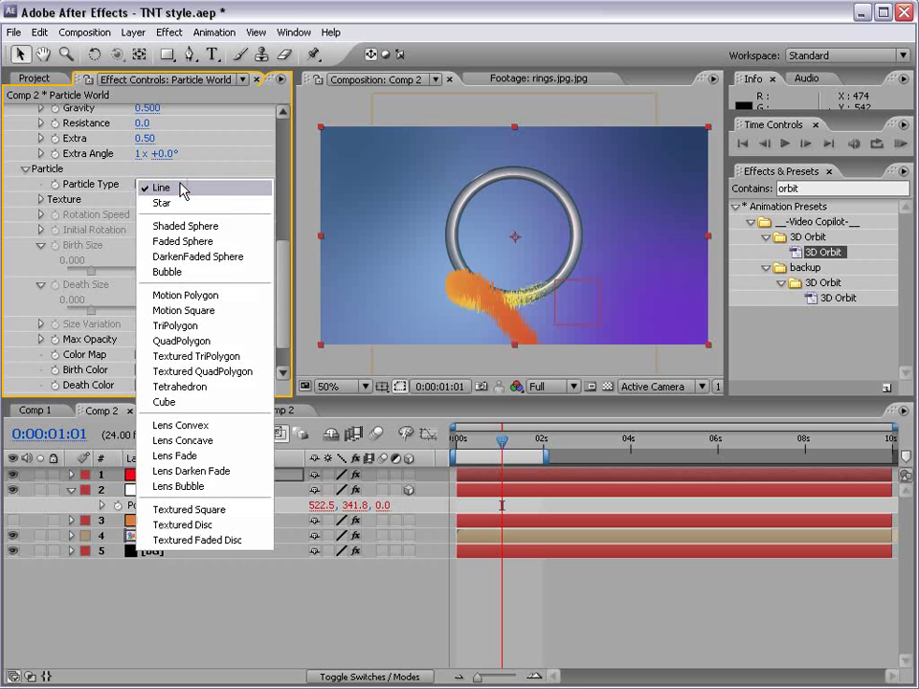
pyautogui.click(218, 230)
pyautogui.click(167, 184)
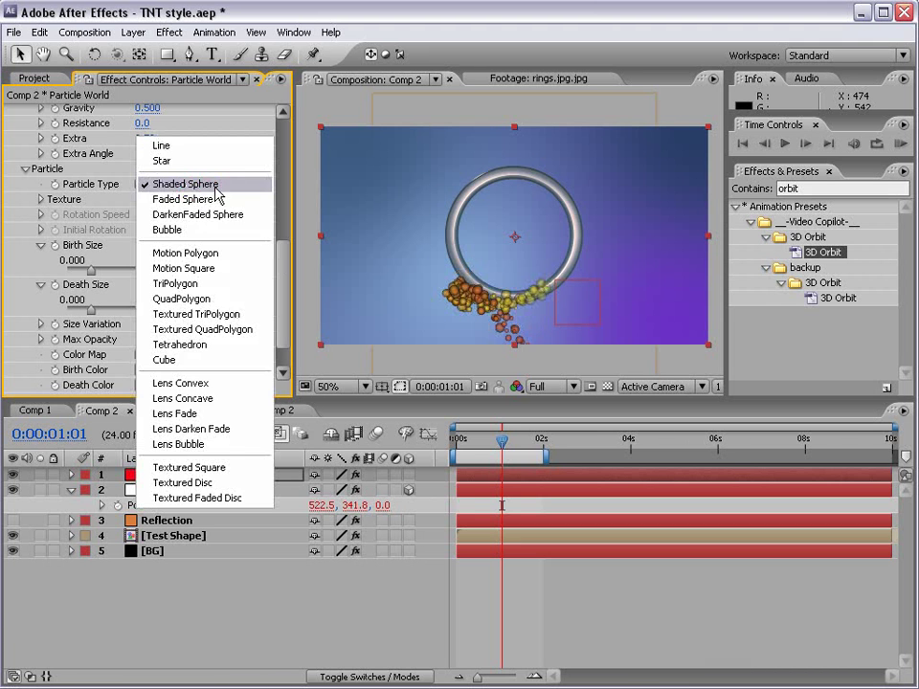
pyautogui.click(218, 197)
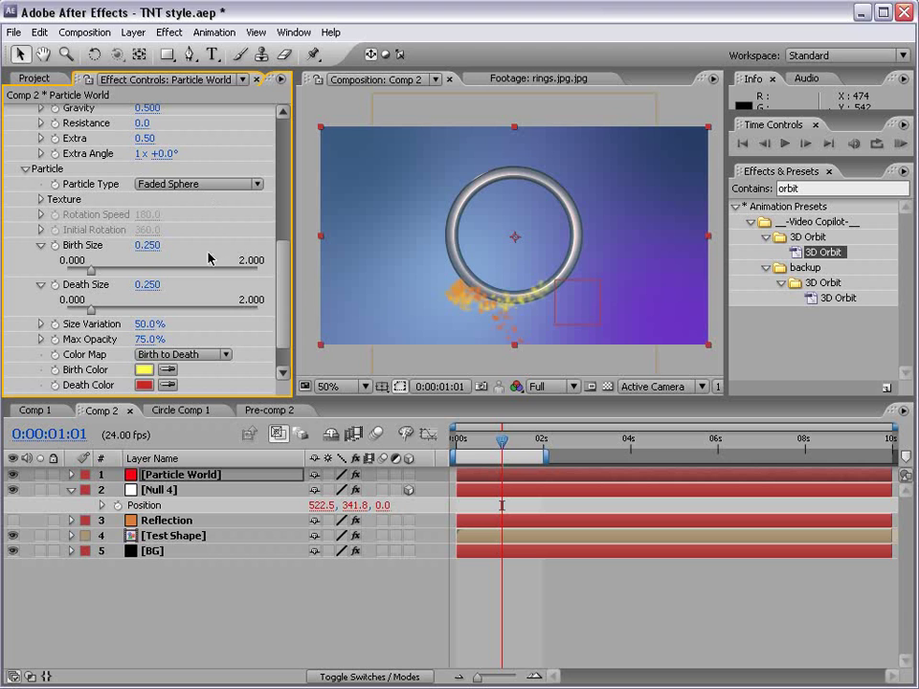
# Set the particles' Birth Color to light blue 50C3FF
pyautogui.click(145, 369)
pyautogui.moveTo(289, 607); pyautogui.dragTo(278, 235)
pyautogui.click(458, 365)
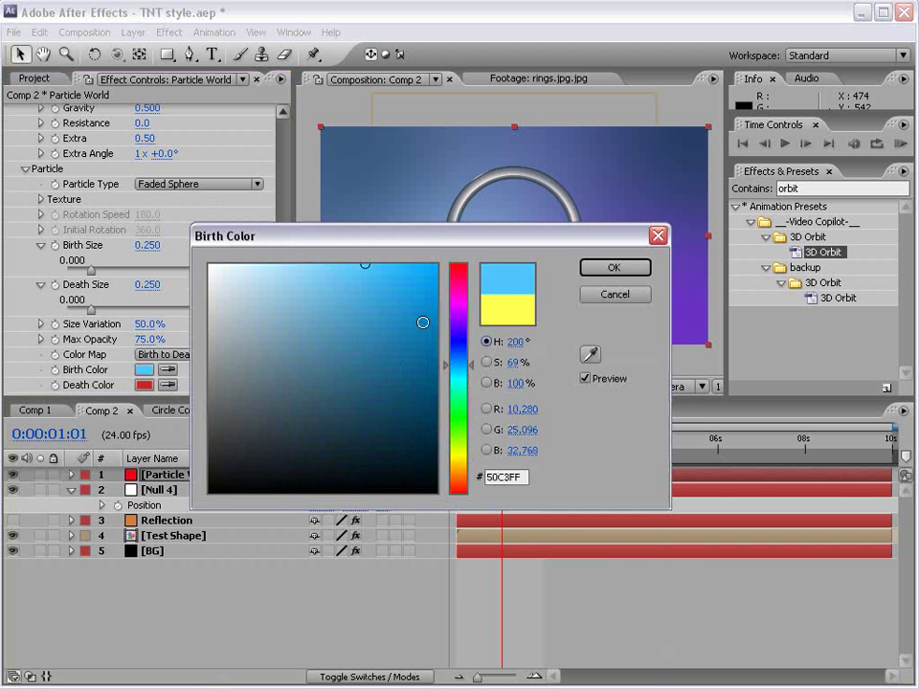
pyautogui.click(613, 268)
# Set the particles' Death Color to a darker blue, 2873C8
pyautogui.click(144, 385)
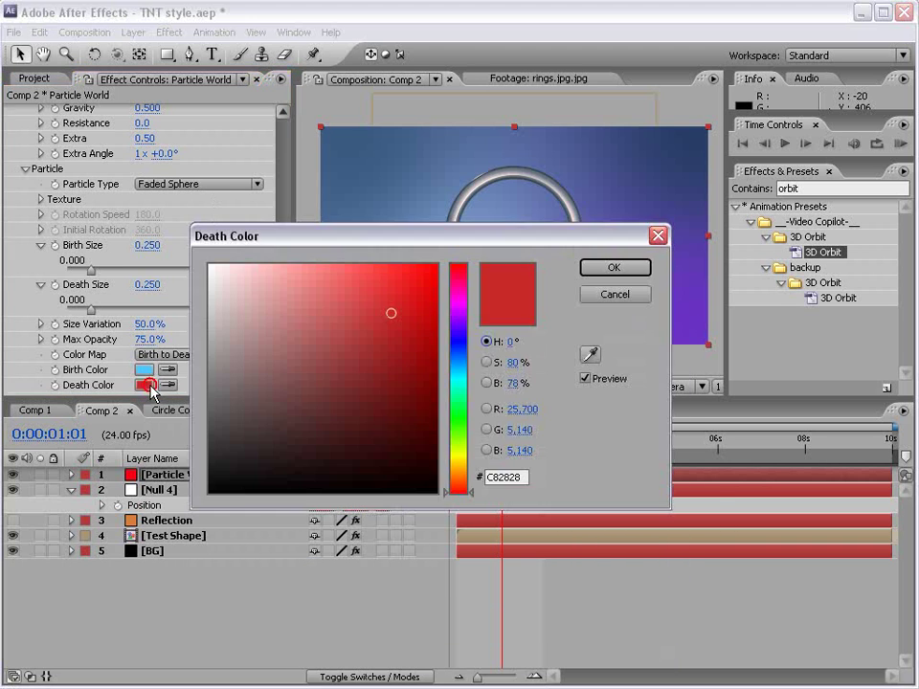
pyautogui.click(458, 357)
pyautogui.moveTo(488, 241); pyautogui.dragTo(463, 382)
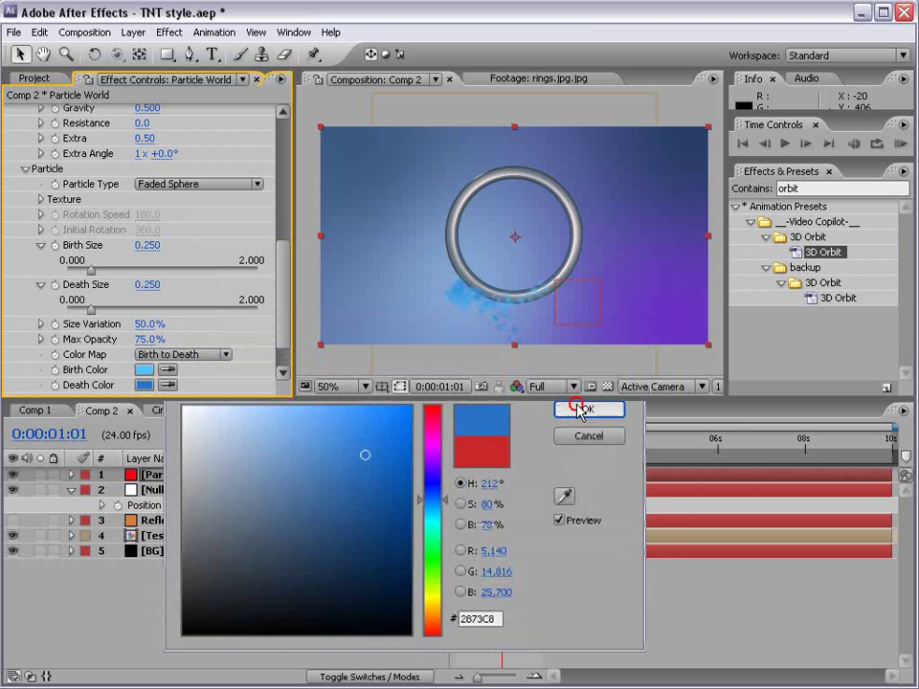
pyautogui.click(580, 409)
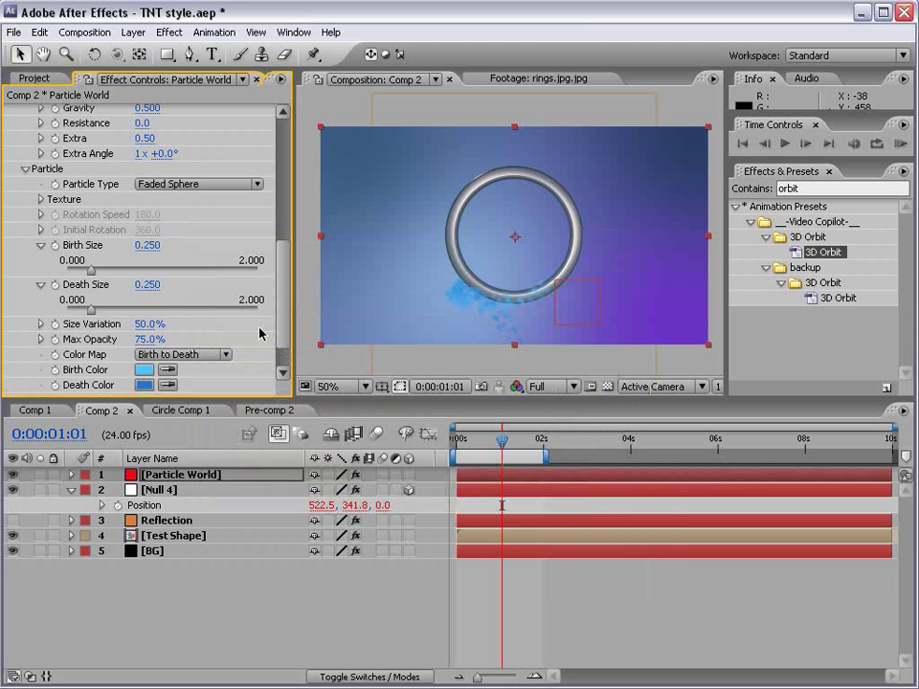
# Reduce the particles' Birth Size to 0.100 and set the Particle World layer's blending mode to Add
pyautogui.moveTo(148, 246); pyautogui.dragTo(124, 245)
pyautogui.press('F4')
pyautogui.click(325, 475)
pyautogui.click(327, 631)
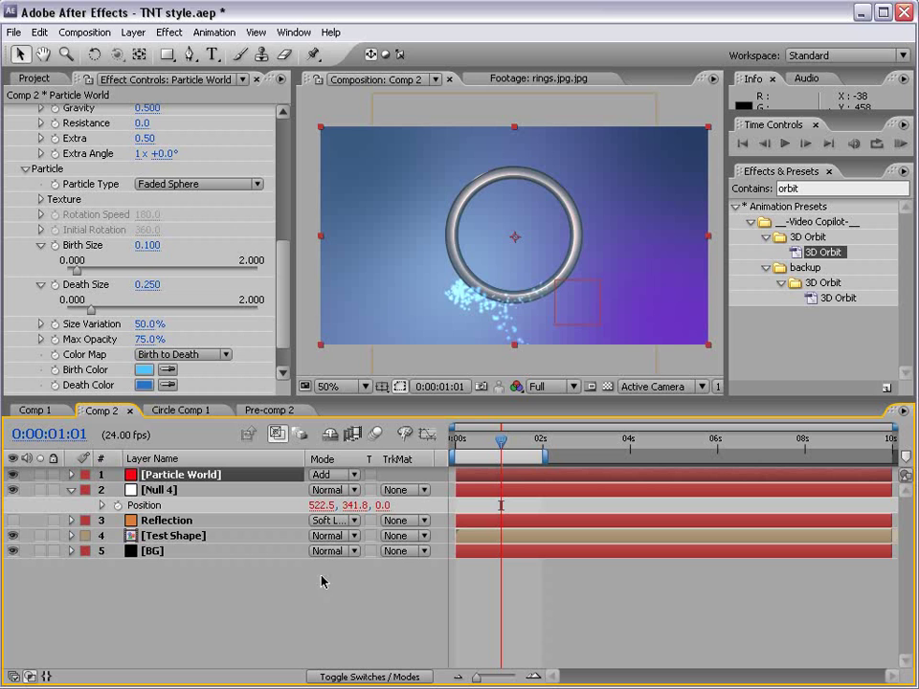
pyautogui.press('KP_0')
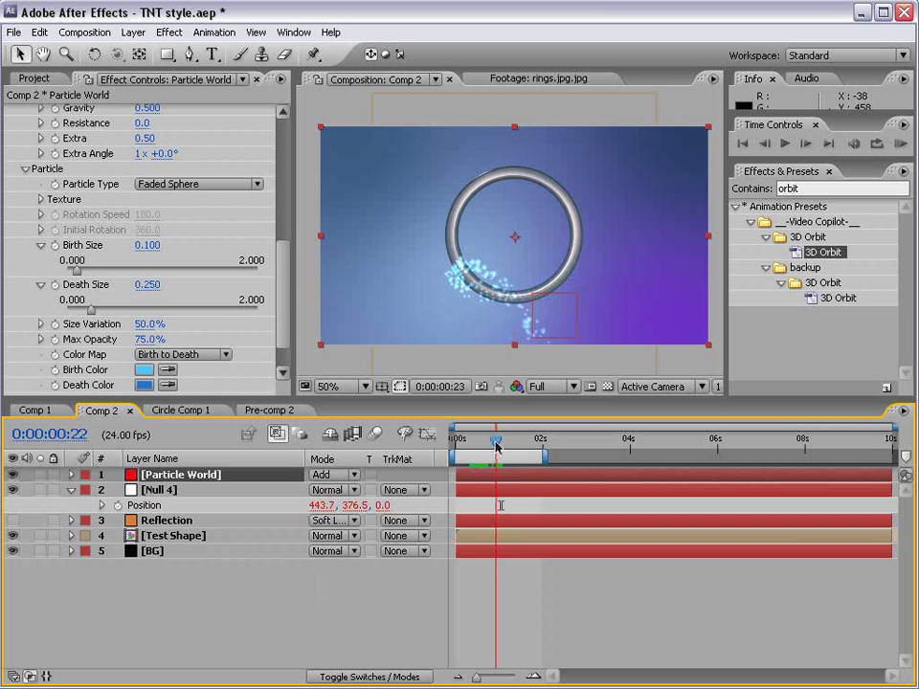
# Try a Gravity of 0, set it to -0.05 in the particle physics and scrub the timeline to check the trail
pyautogui.moveTo(283, 299); pyautogui.dragTo(283, 271)
pyautogui.click(147, 264)
pyautogui.write('0')
pyautogui.press('Return')
pyautogui.click(145, 263)
pyautogui.write('-0.05')
pyautogui.press('Return')
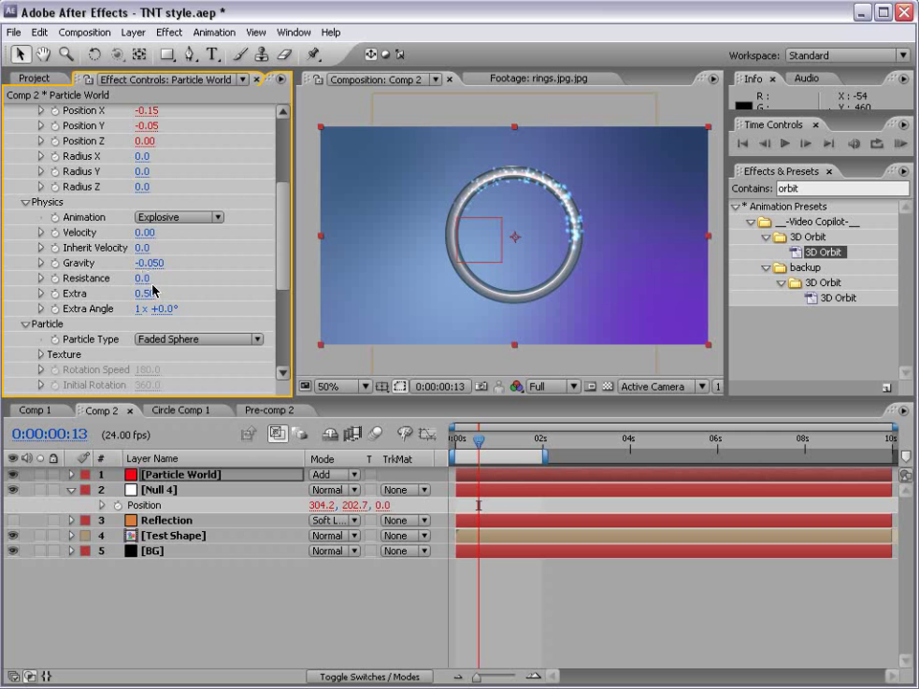
pyautogui.moveTo(479, 441); pyautogui.dragTo(533, 446)
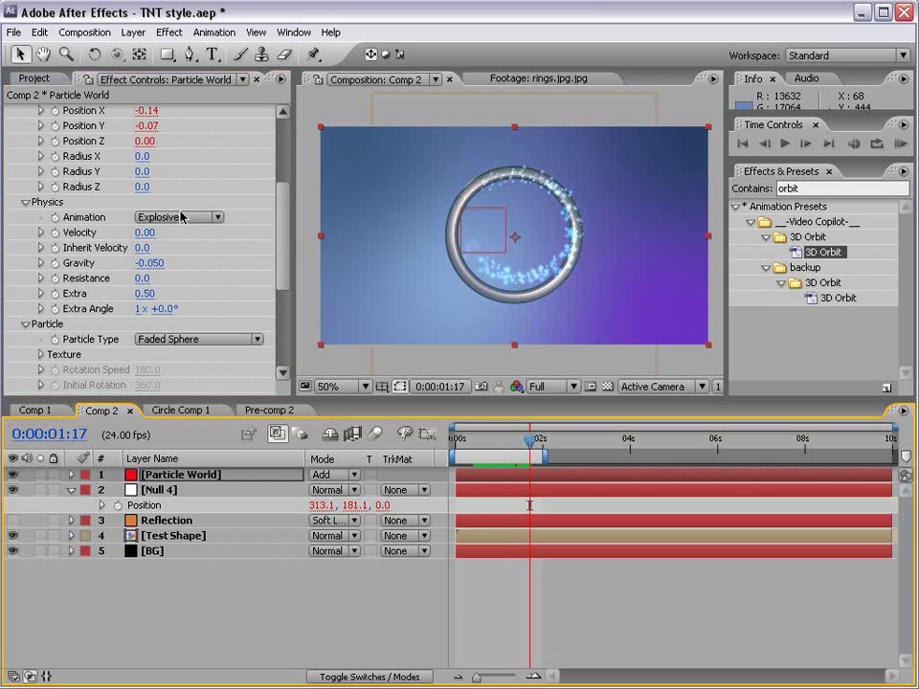
# Set the particles' Longevity to 2 seconds and scrub through the orbit to check the longer trail
pyautogui.moveTo(284, 244); pyautogui.dragTo(283, 199)
pyautogui.click(145, 219)
pyautogui.write('2')
pyautogui.press('Return')
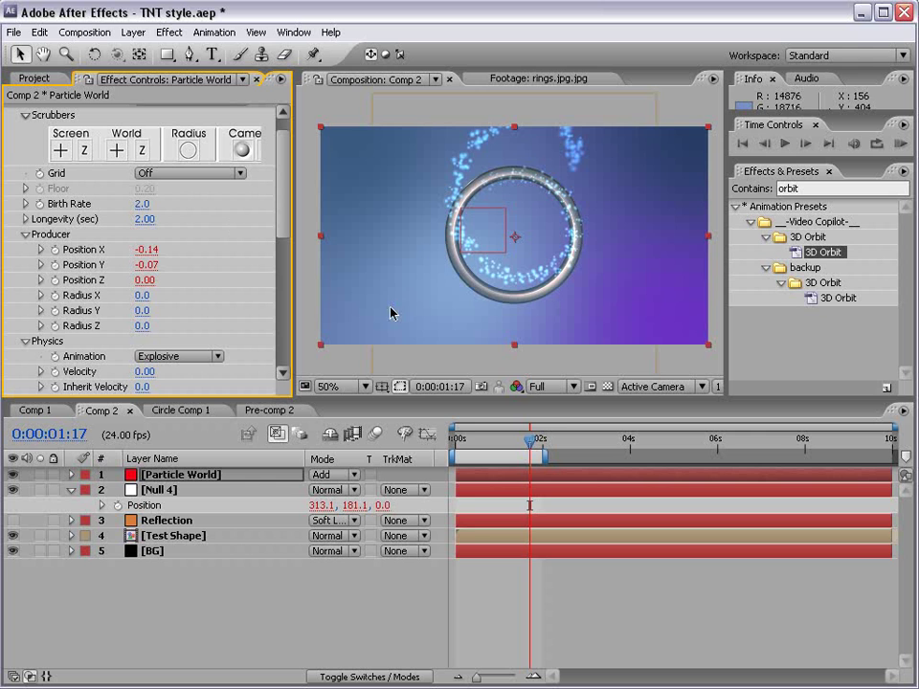
pyautogui.click(466, 441)
pyautogui.moveTo(466, 441); pyautogui.dragTo(503, 441)
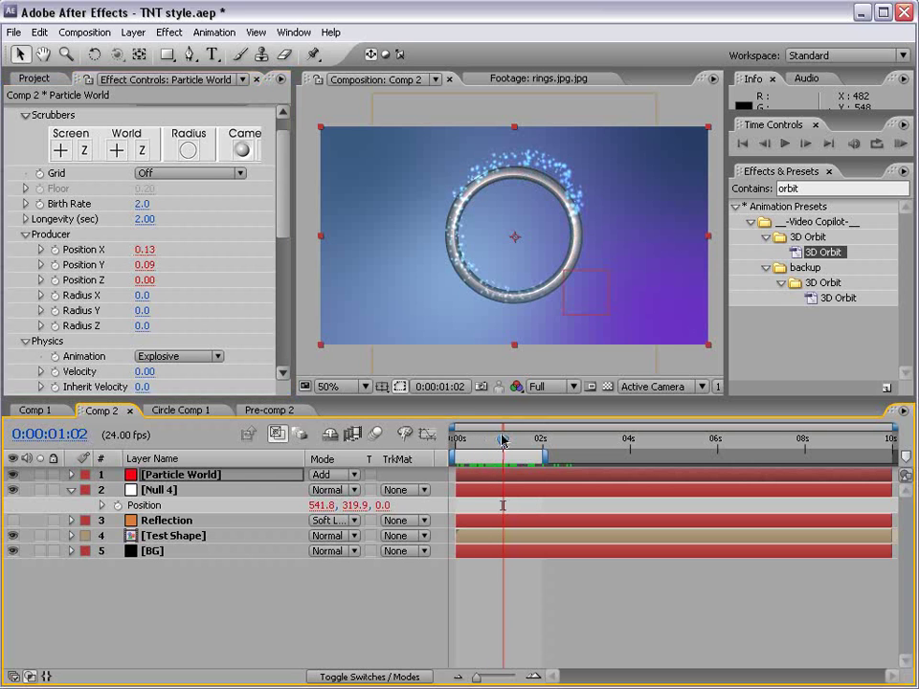
# Reshape Particle World's Opacity Map from the Fade Out preset so particles fade in quickly after birth, then fade out until death
pyautogui.scroll(1, 278, 158)
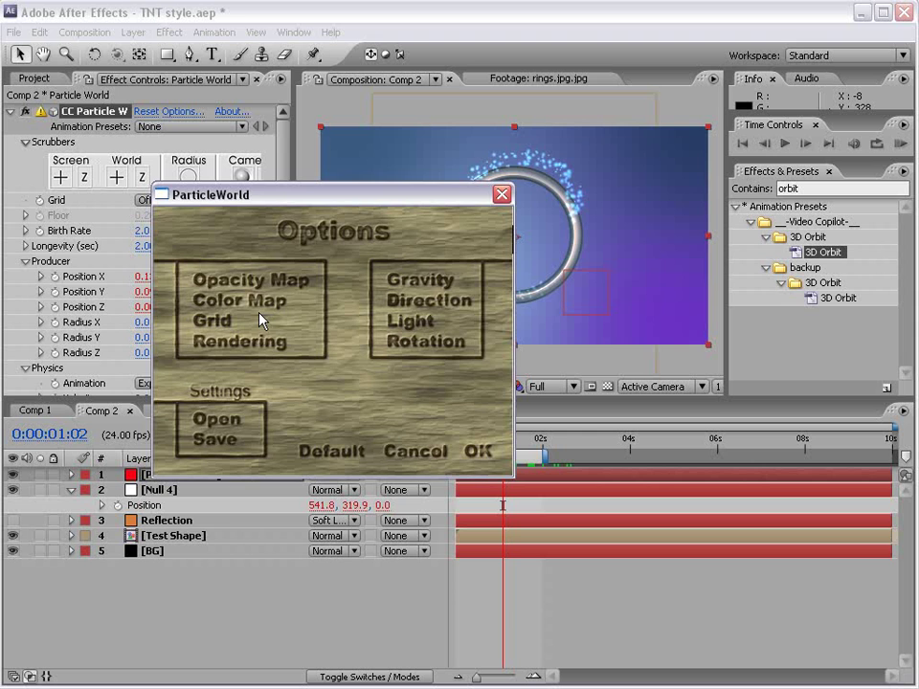
pyautogui.click(226, 282)
pyautogui.click(230, 432)
pyautogui.click(215, 460)
pyautogui.scroll(-4, 230, 433)
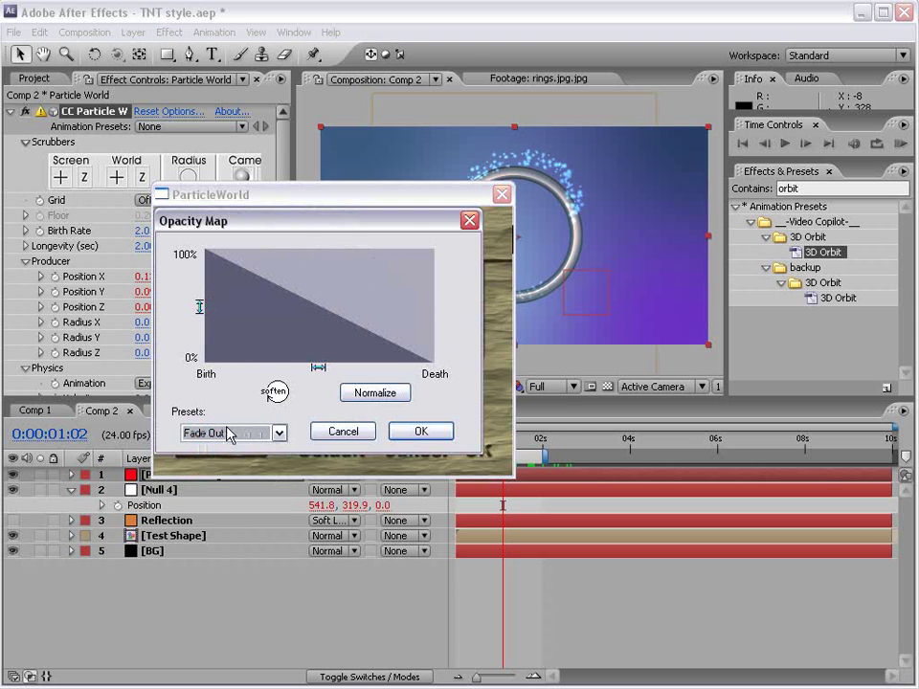
pyautogui.click(220, 266)
pyautogui.moveTo(217, 260)
pyautogui.mouseDown()
pyautogui.moveTo(208, 373)
pyautogui.moveTo(203, 368)
pyautogui.mouseUp()
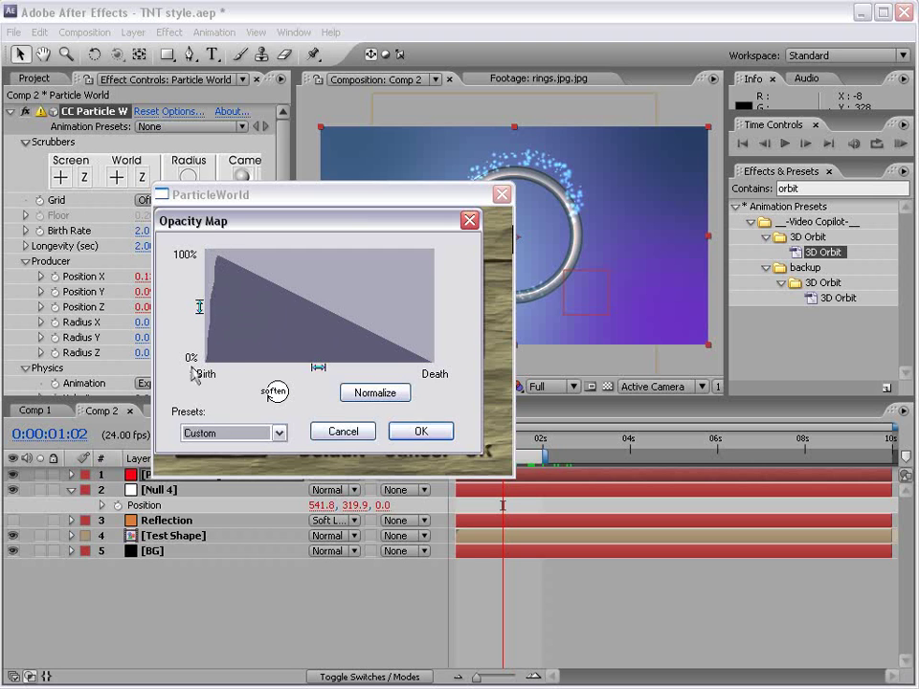
pyautogui.click(412, 430)
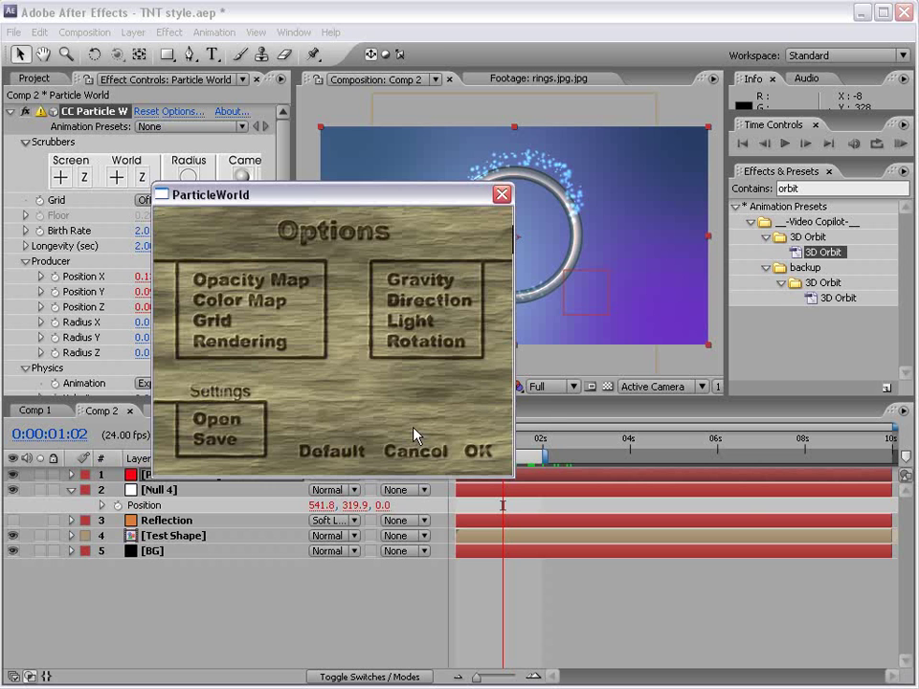
pyautogui.click(479, 451)
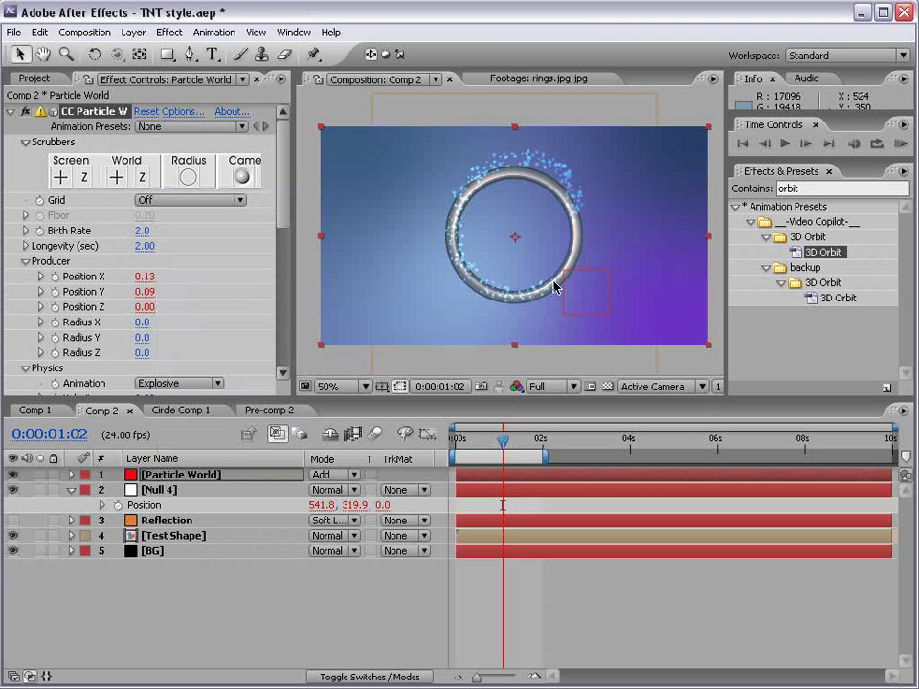
# Set the particles' Death Size to 0.030 and Birth Size to about 0.19
pyautogui.moveTo(284, 224); pyautogui.dragTo(299, 321)
pyautogui.scroll(-3, 106, 239)
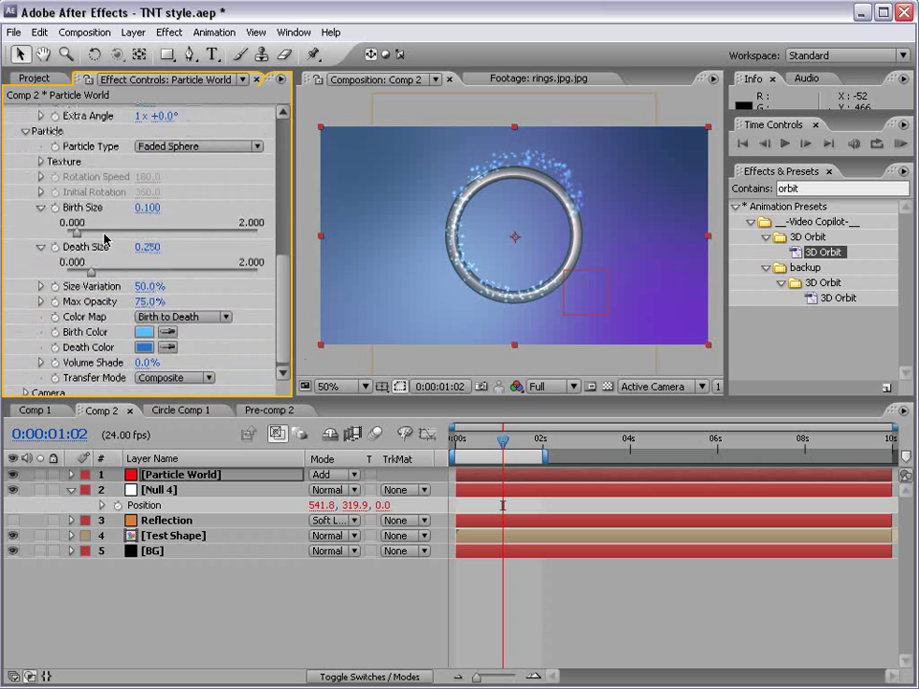
pyautogui.moveTo(145, 248); pyautogui.dragTo(124, 248)
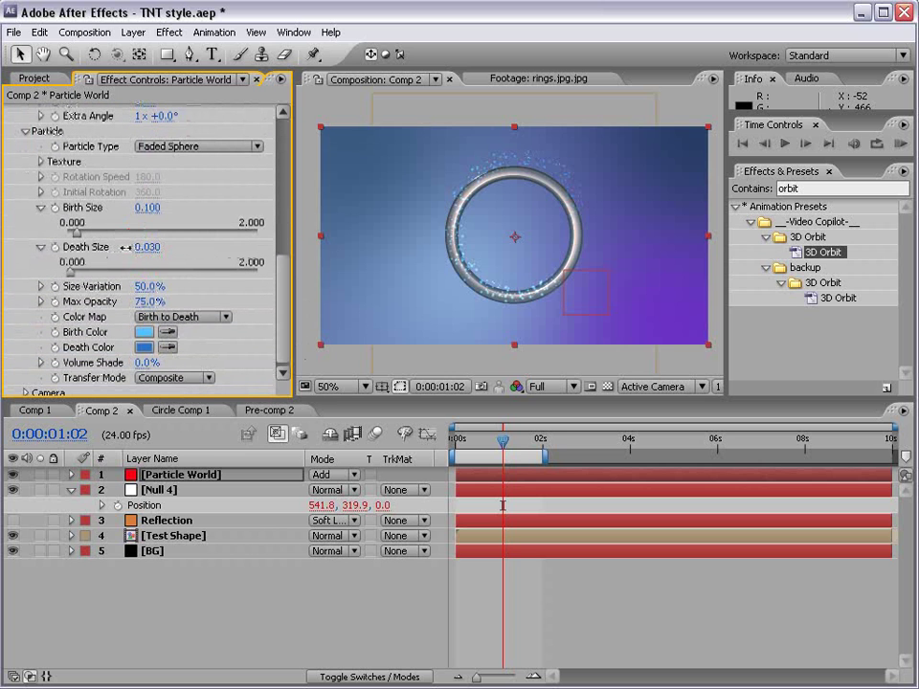
pyautogui.moveTo(148, 208); pyautogui.dragTo(156, 207)
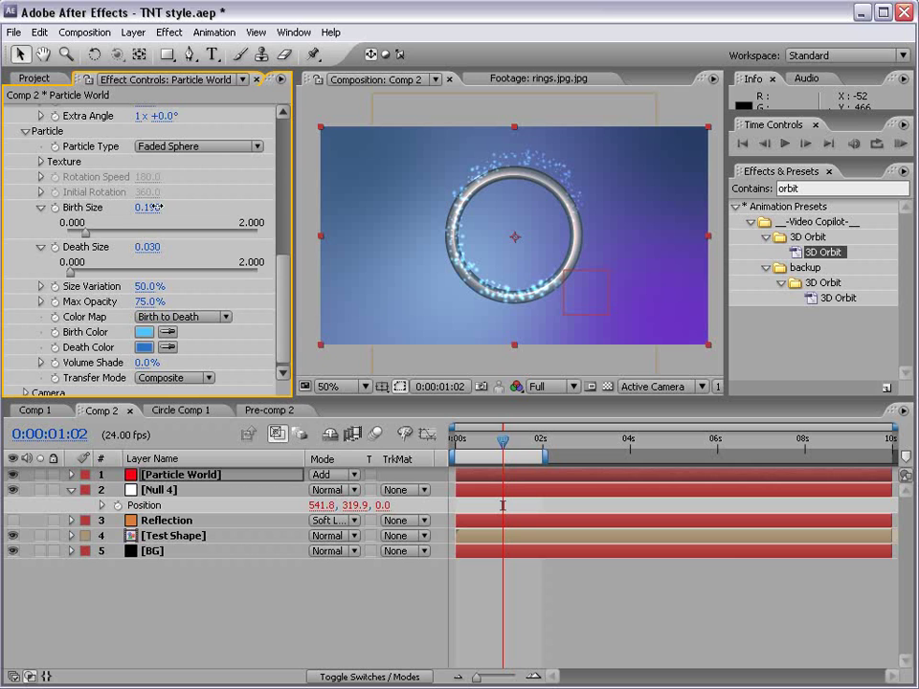
pyautogui.click(693, 615)
# Keyframe the Birth Rate at 2.0 at 0:00:01:13 and 0 at 0:00:01:15 so emission stops
pyautogui.moveTo(500, 448); pyautogui.dragTo(522, 444)
pyautogui.moveTo(282, 289); pyautogui.dragTo(278, 178)
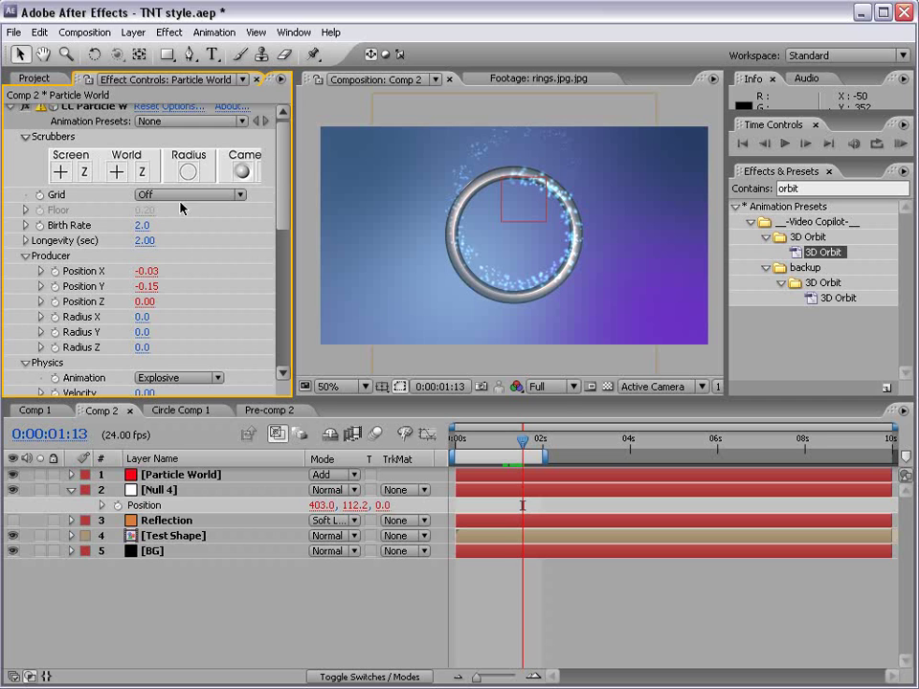
pyautogui.click(38, 227)
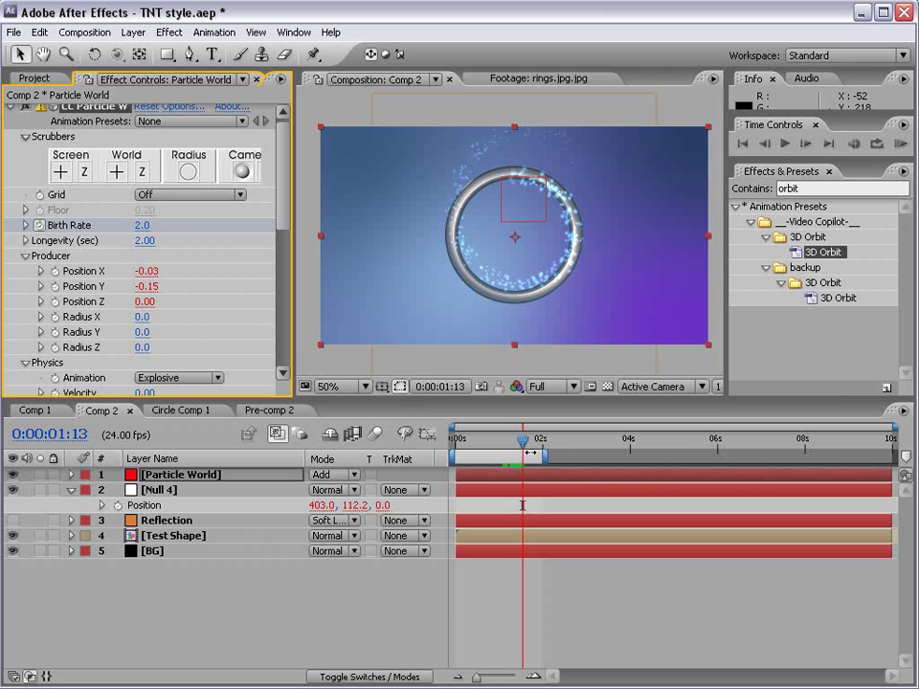
pyautogui.moveTo(525, 448); pyautogui.dragTo(529, 446)
pyautogui.click(148, 226)
pyautogui.write('2')
pyautogui.press('Return')
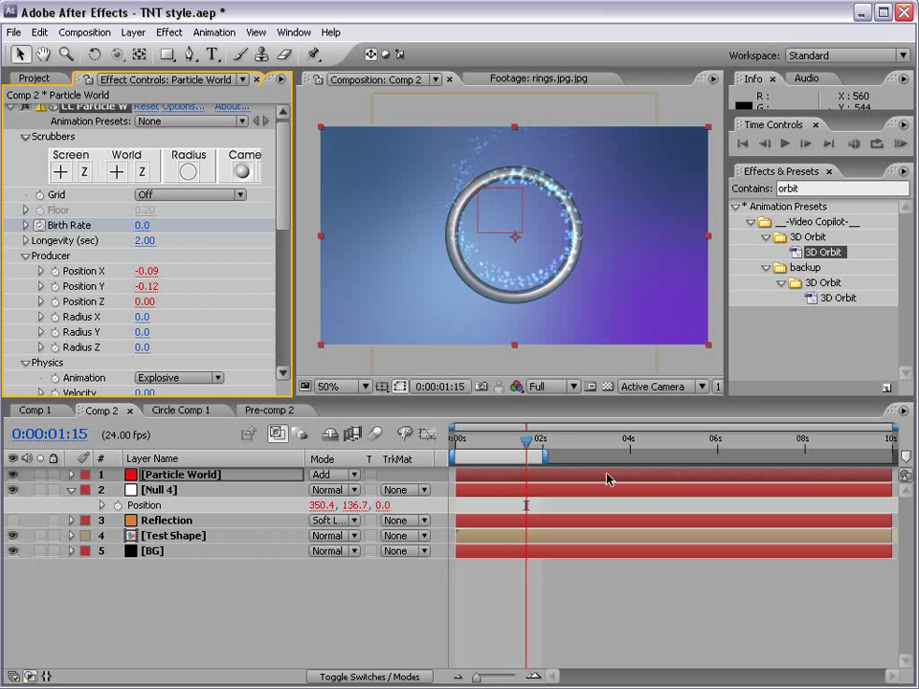
# Set Particle World's Gravity to -0.02 under Physics
pyautogui.moveTo(517, 446)
pyautogui.mouseDown()
pyautogui.moveTo(563, 447)
pyautogui.moveTo(481, 447)
pyautogui.moveTo(516, 446)
pyautogui.mouseUp()
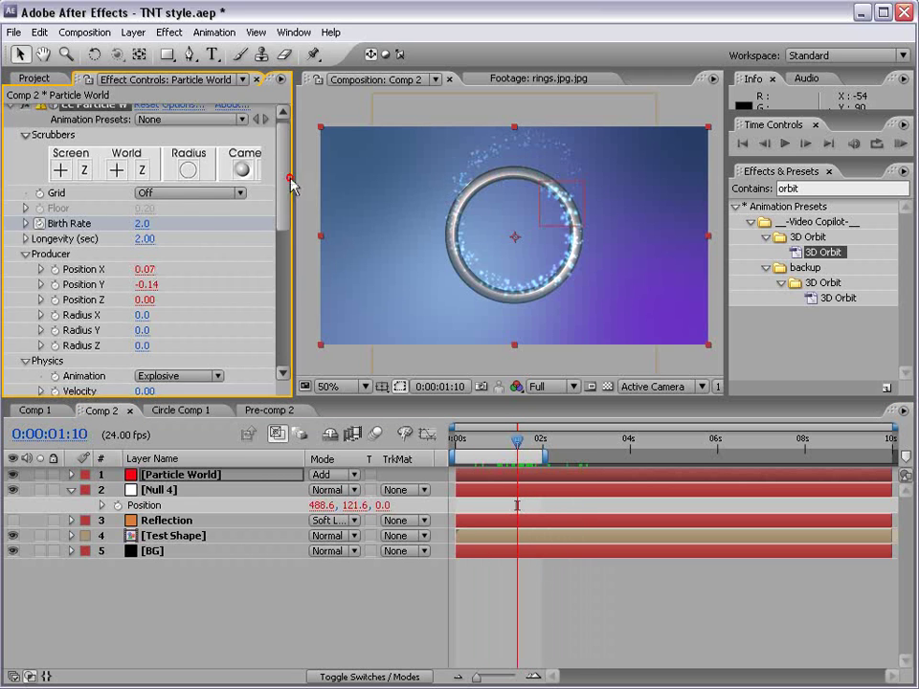
pyautogui.moveTo(289, 185); pyautogui.dragTo(294, 231)
pyautogui.click(154, 293)
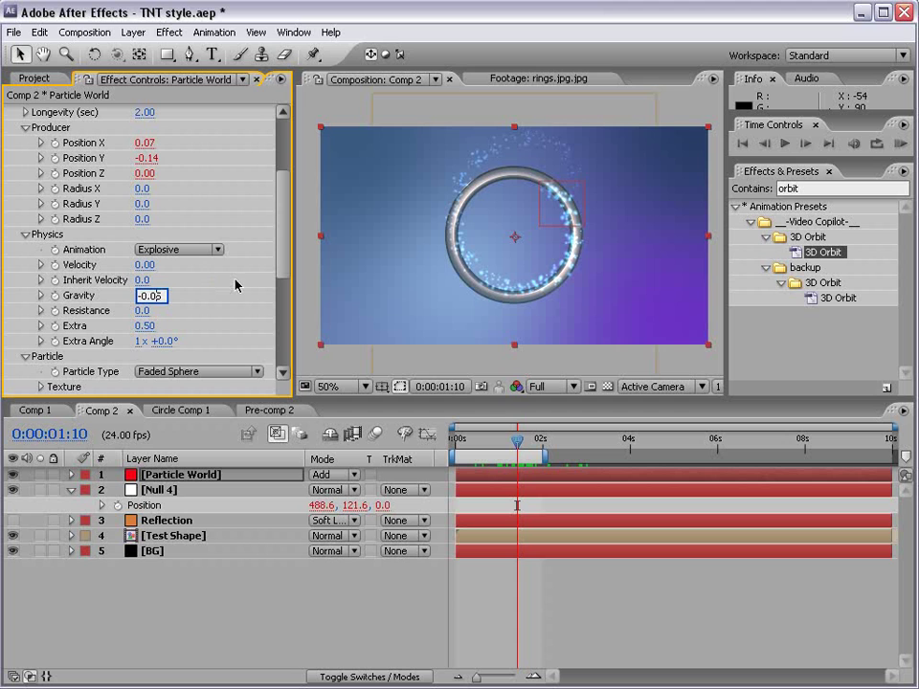
pyautogui.write('-0.02')
pyautogui.press('Return')
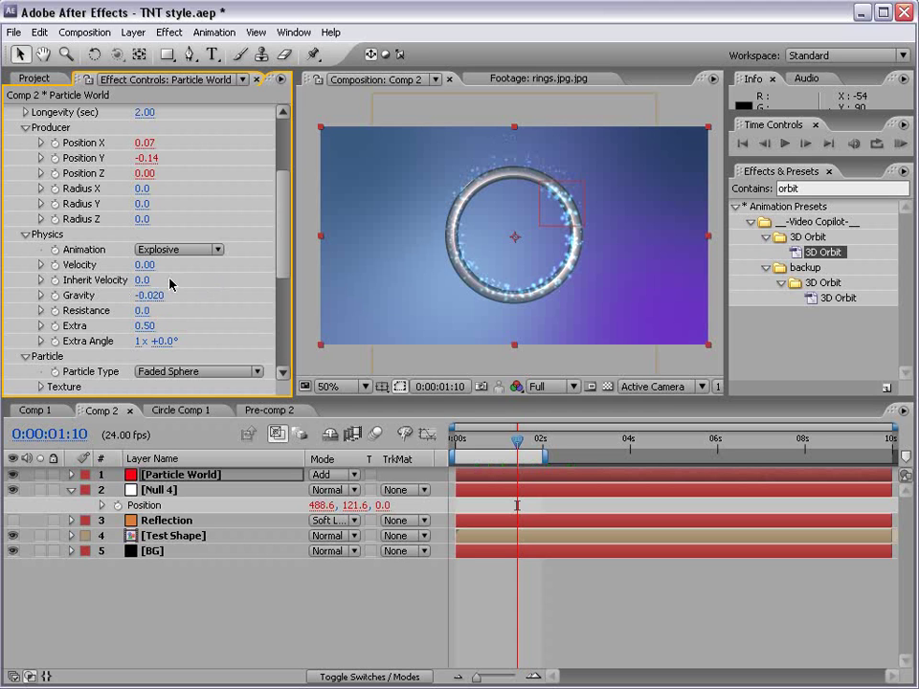
# Fine-tune the Particle World's Velocity and Gravity under Physics while scrubbing through the animation
pyautogui.moveTo(144, 271); pyautogui.dragTo(113, 230)
pyautogui.moveTo(478, 439); pyautogui.dragTo(528, 446)
pyautogui.moveTo(149, 301)
pyautogui.mouseDown()
pyautogui.moveTo(125, 300)
pyautogui.moveTo(144, 300)
pyautogui.mouseUp()
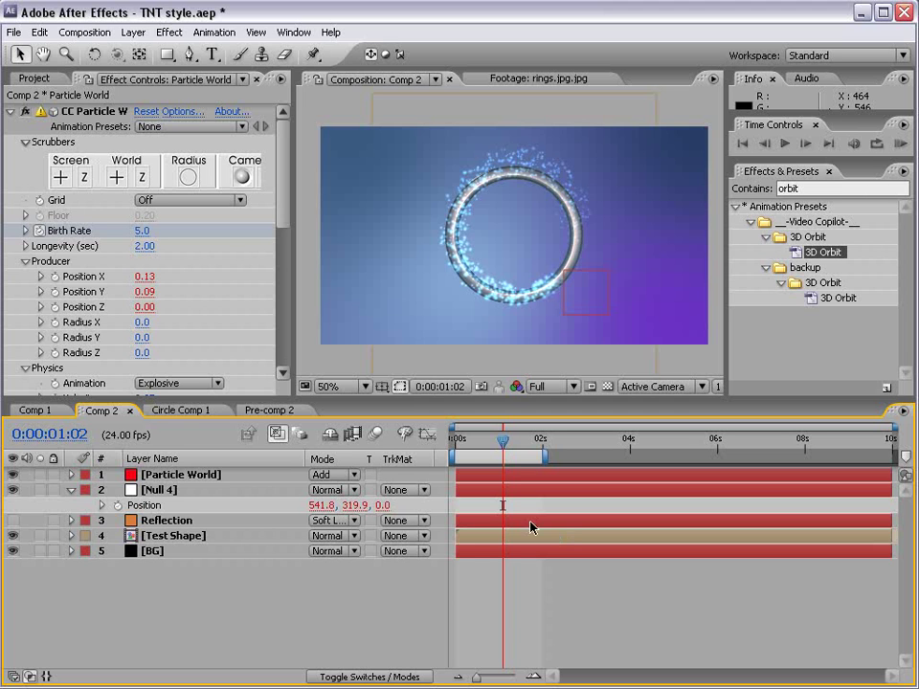
# Hide the Particle World layer and create a new comp-sized solid named trapcode
pyautogui.click(13, 476)
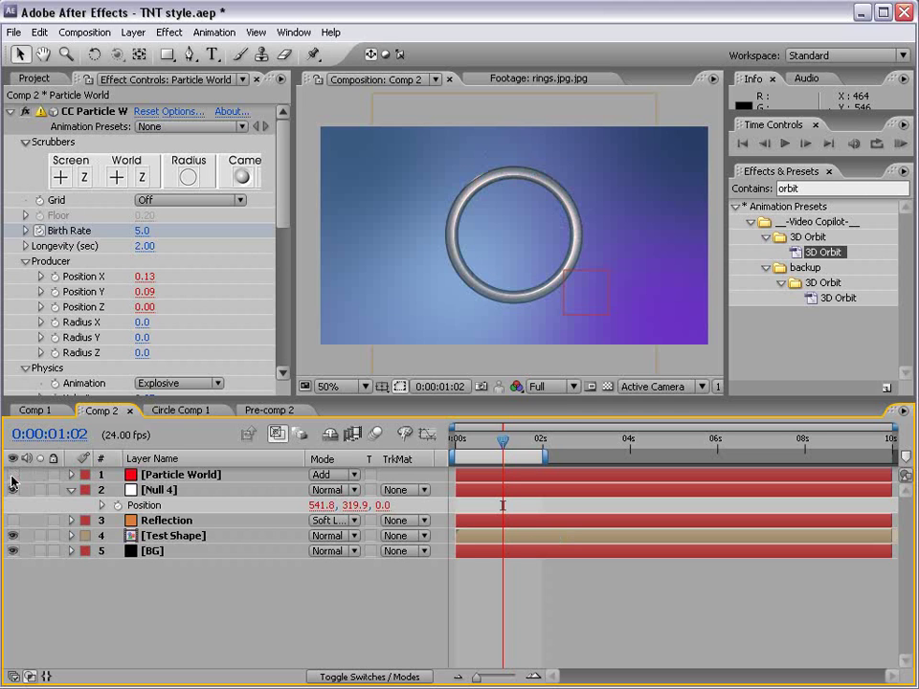
pyautogui.click(134, 32)
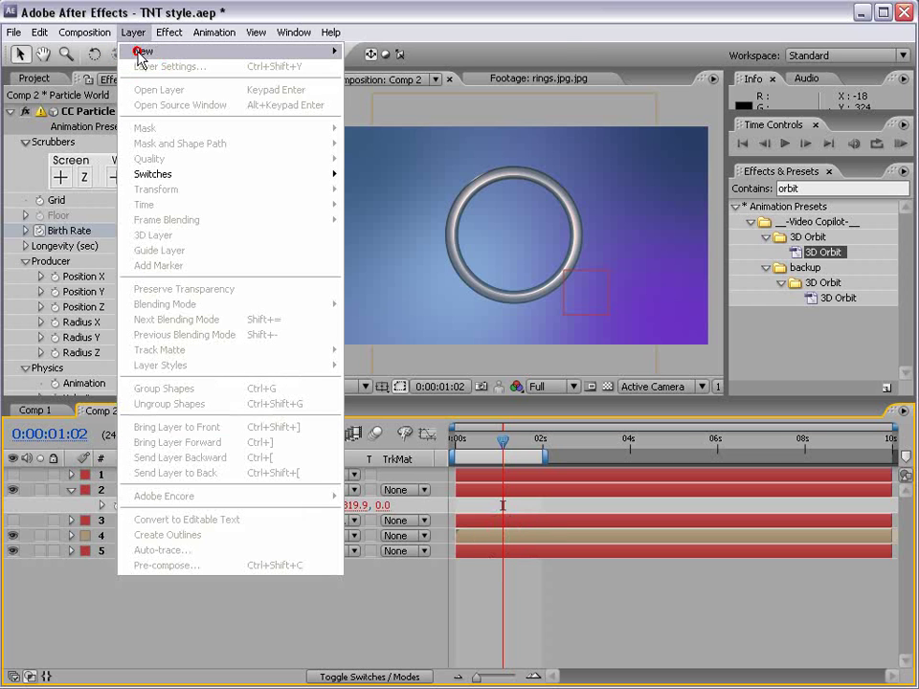
pyautogui.moveTo(142, 52)
pyautogui.click(373, 67)
pyautogui.write('tr')
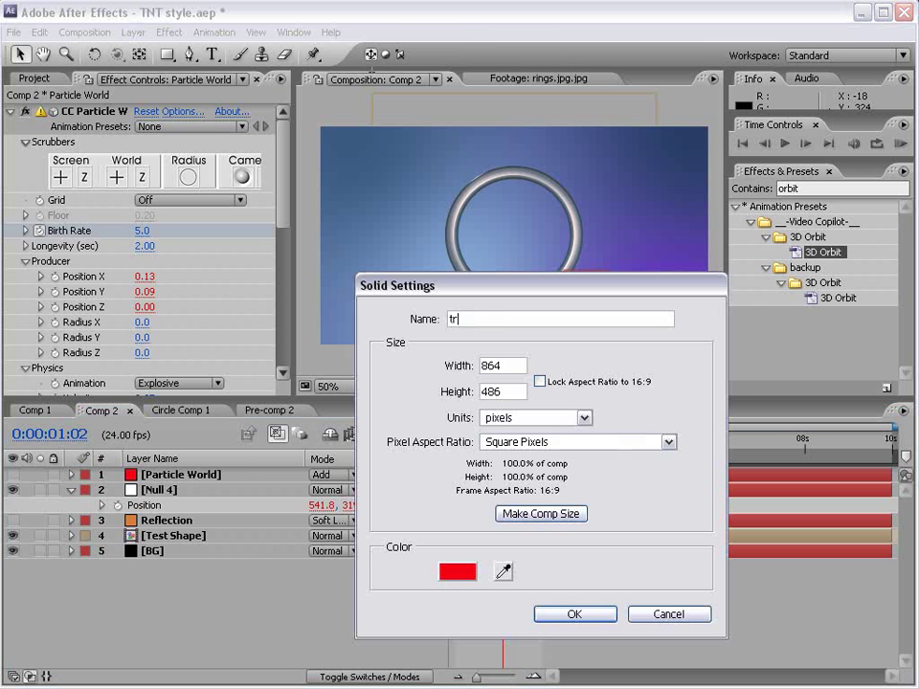
pyautogui.write('apcode')
pyautogui.press('Return')
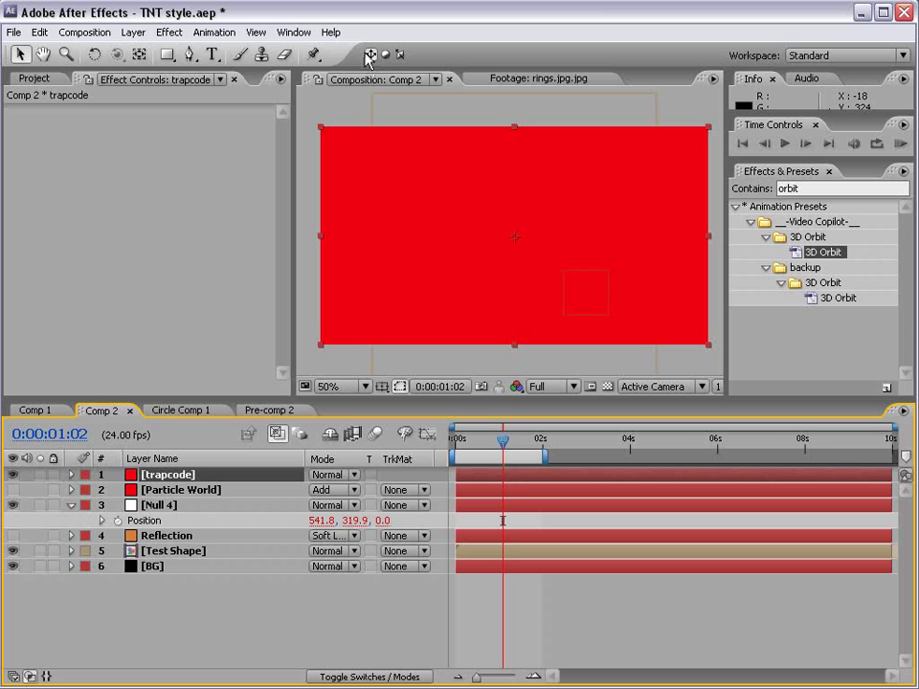
# Apply the Trapcode Particular effect to the trapcode solid
pyautogui.click(168, 32)
pyautogui.moveTo(226, 504)
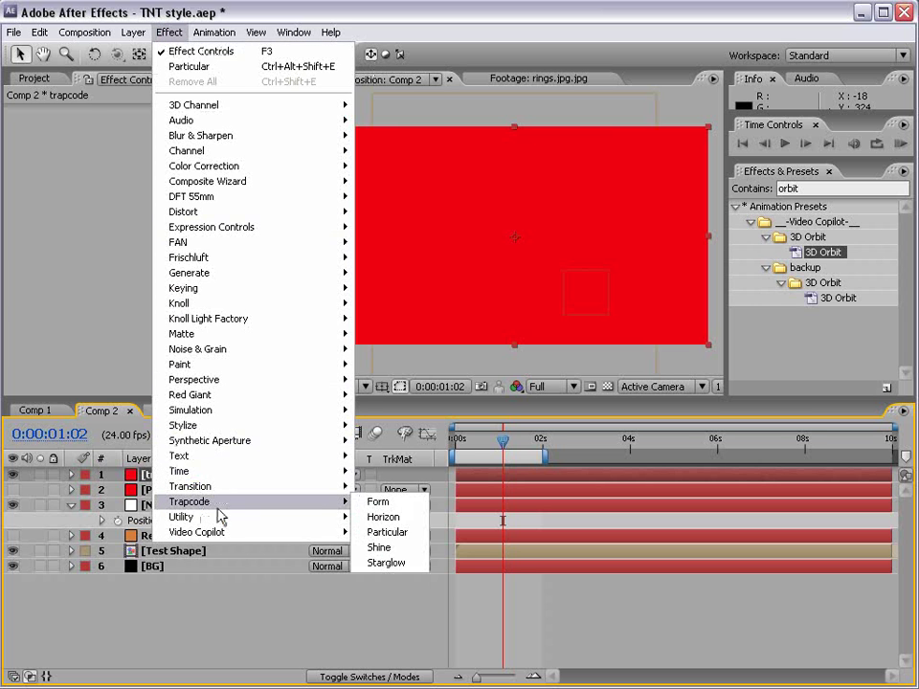
pyautogui.click(393, 534)
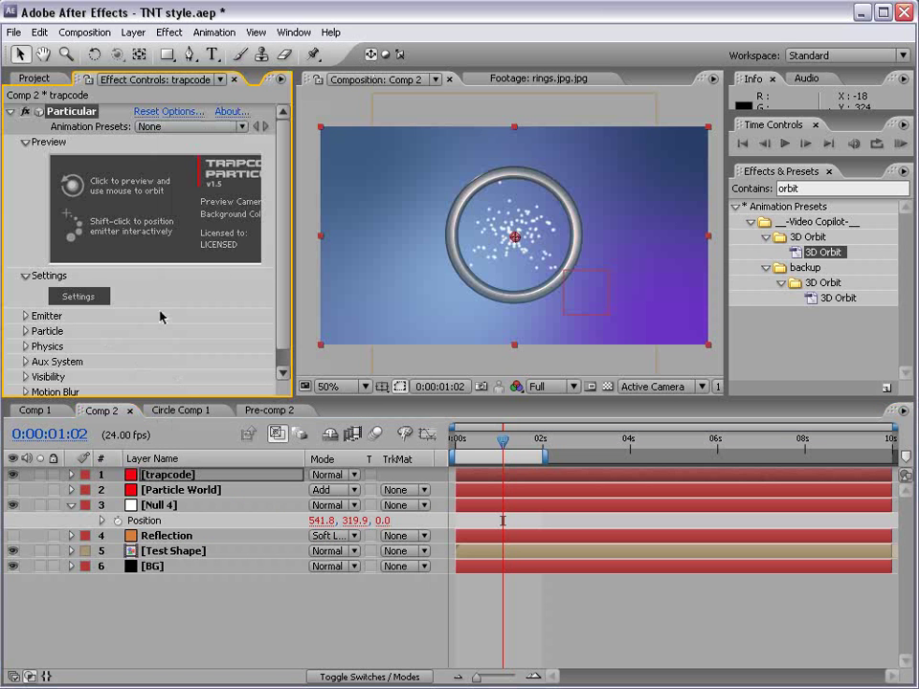
# Add an expression to Particular's emitter Position XY that links it to the Position of Null 4
pyautogui.scroll(-1, 280, 249)
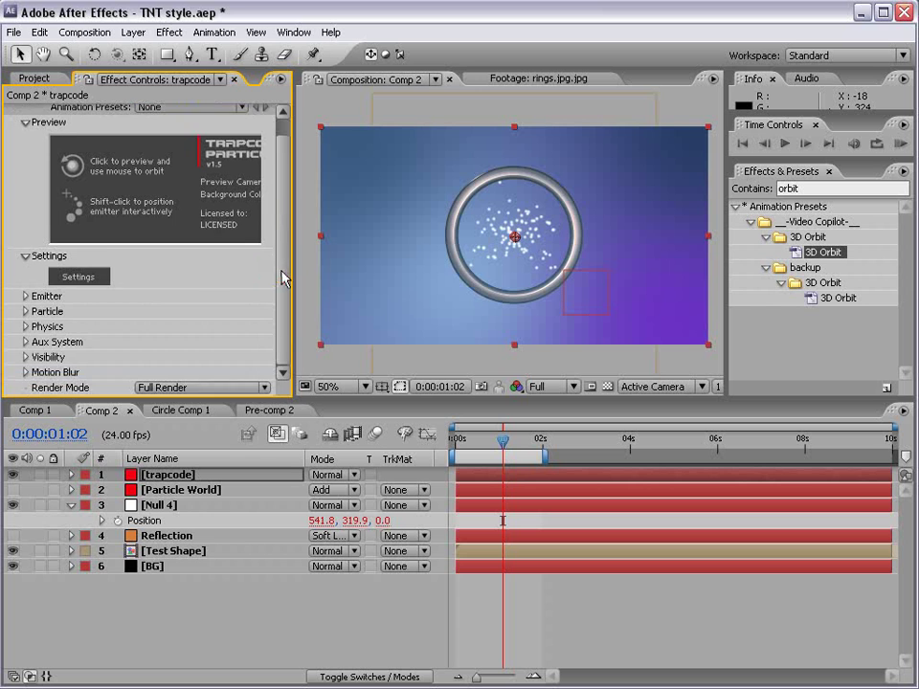
pyautogui.click(26, 295)
pyautogui.scroll(-5, 57, 288)
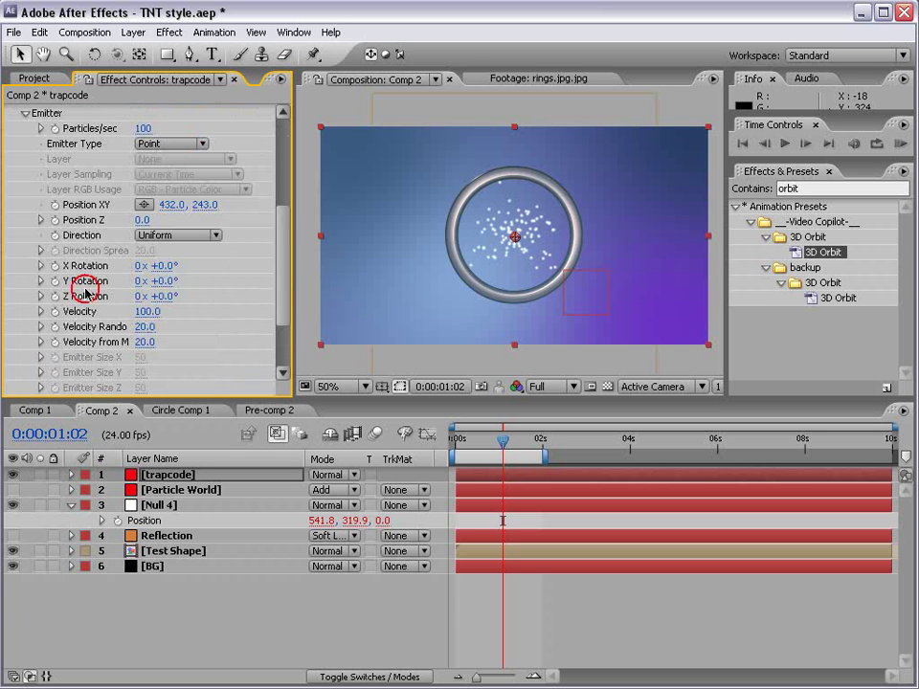
pyautogui.click(167, 505)
pyautogui.click(171, 474)
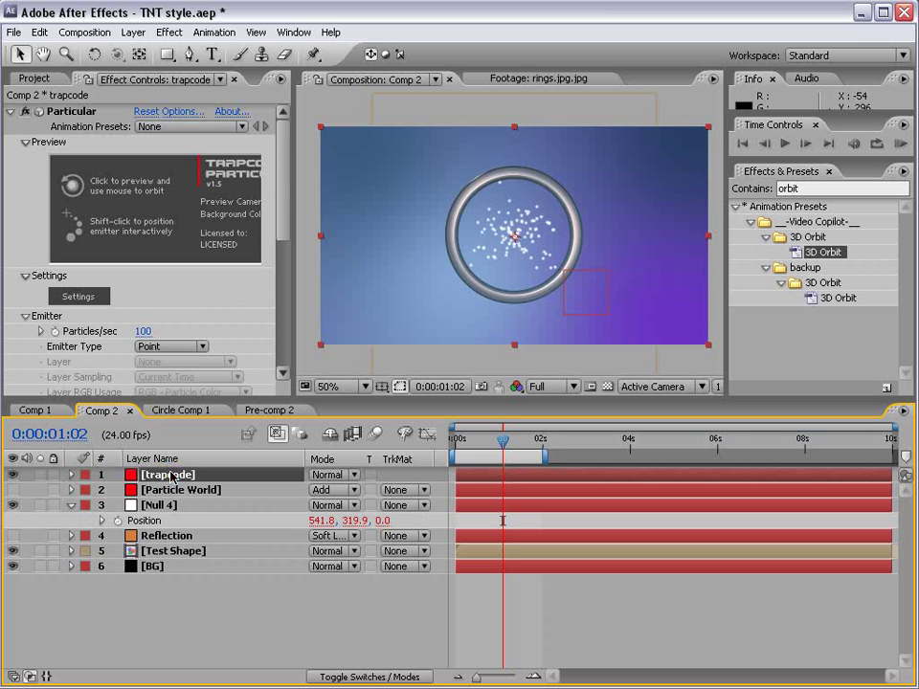
pyautogui.scroll(-5, 244, 231)
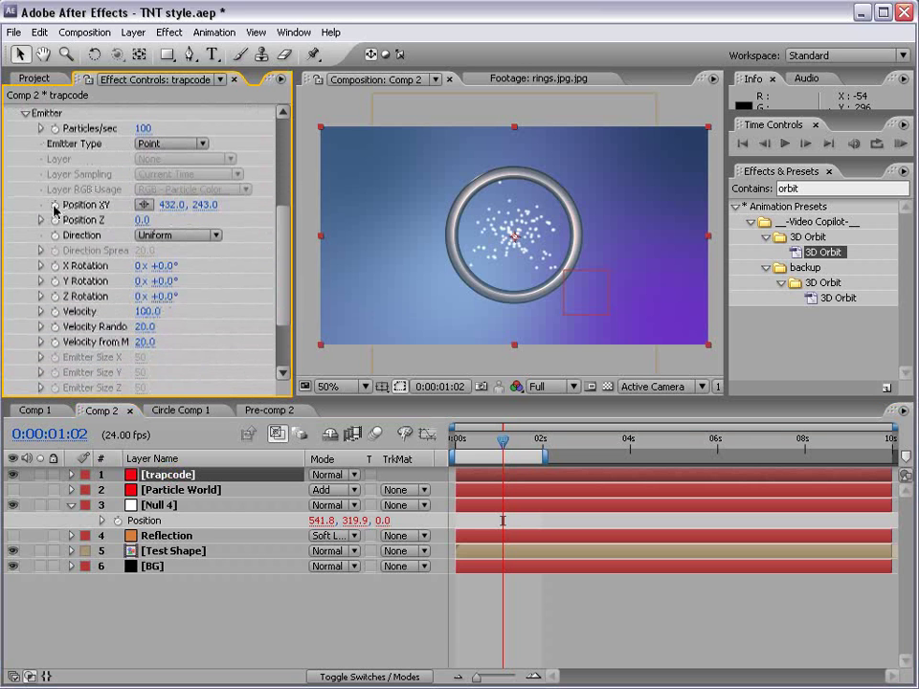
pyautogui.keyDown('alt'); pyautogui.click(55, 206); pyautogui.keyUp('alt')
pyautogui.moveTo(365, 629); pyautogui.dragTo(137, 615)
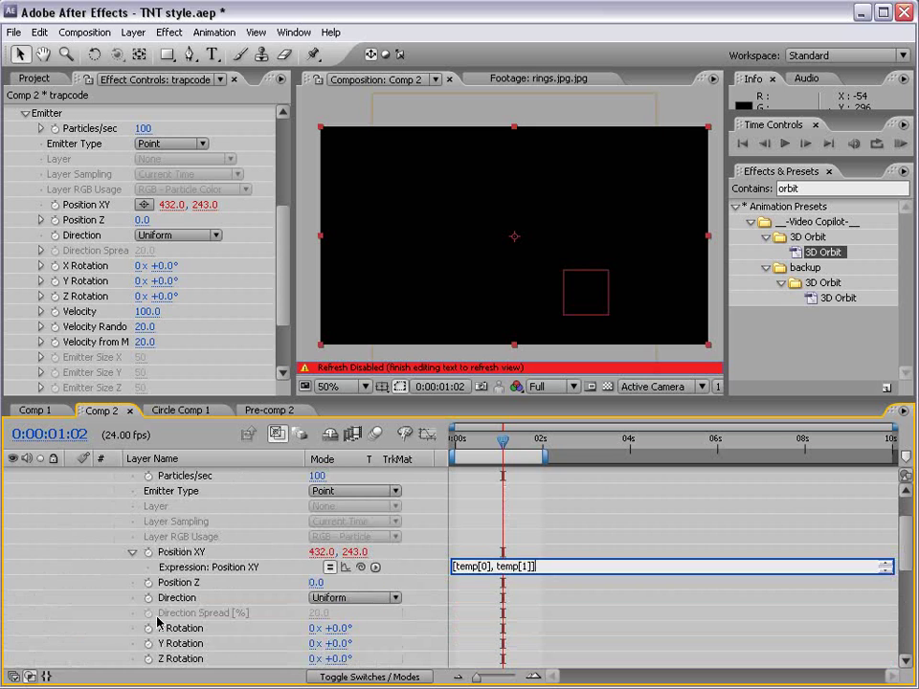
pyautogui.click(485, 572)
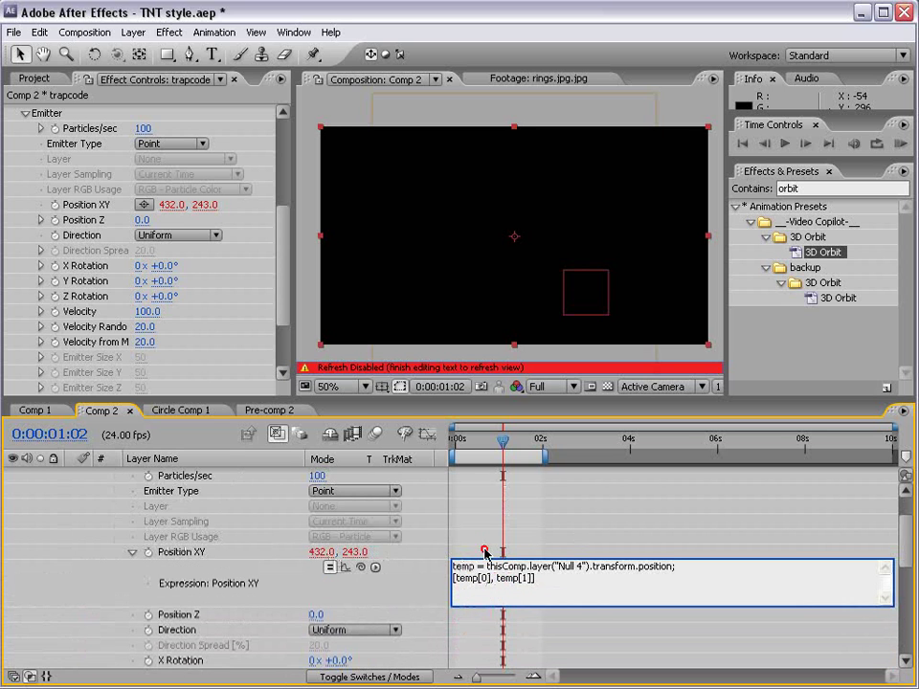
pyautogui.click(485, 554)
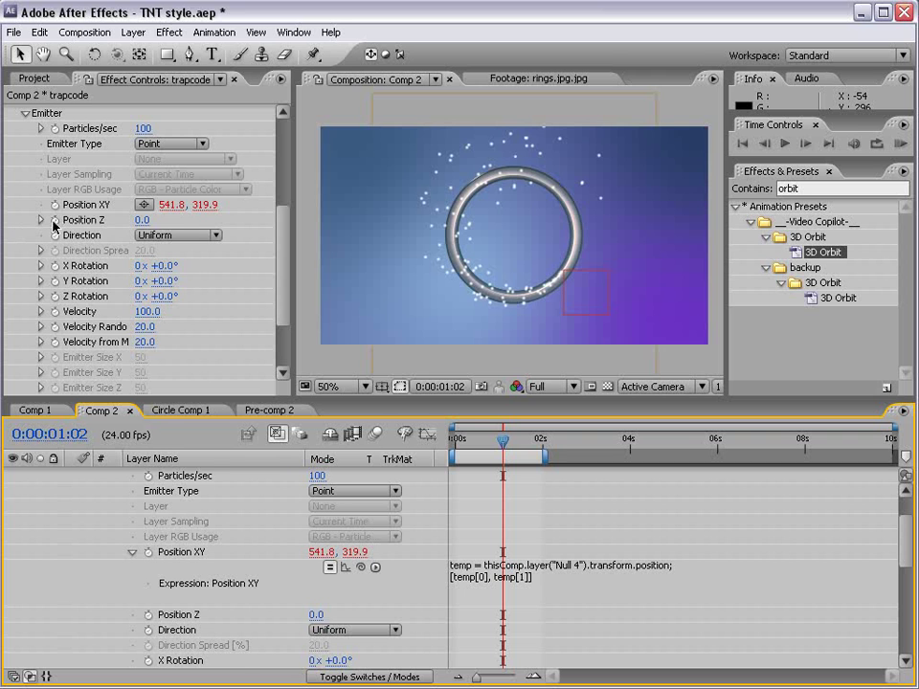
# Link the emitter's Position Z to Null 4's Z position with an expression, preview the trail and collapse the trapcode layer
pyautogui.keyDown('alt'); pyautogui.click(55, 221); pyautogui.keyUp('alt')
pyautogui.moveTo(360, 628); pyautogui.dragTo(387, 619)
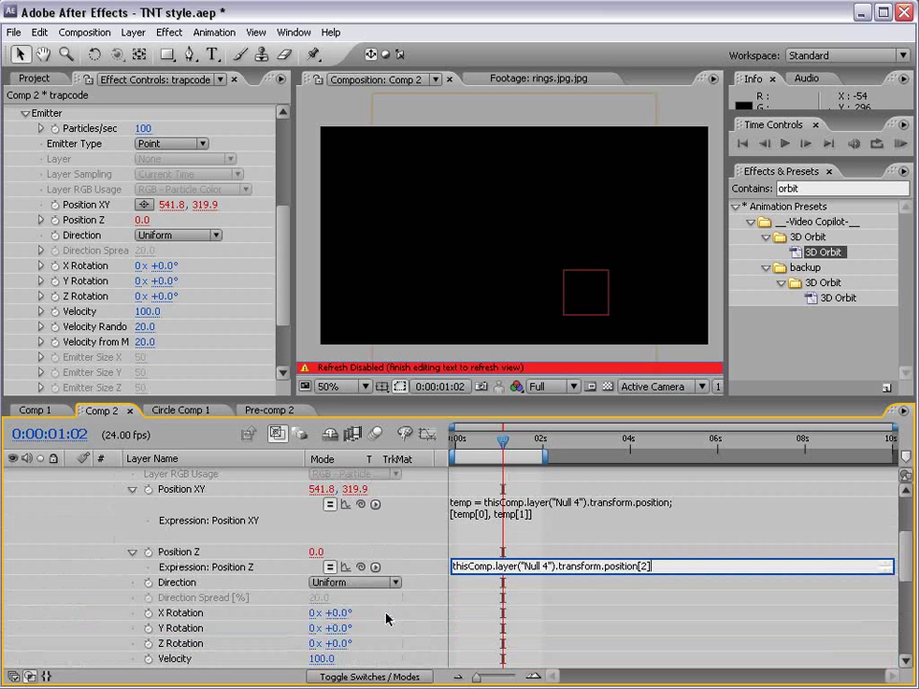
pyautogui.click(629, 557)
pyautogui.moveTo(502, 439)
pyautogui.mouseDown()
pyautogui.moveTo(456, 439)
pyautogui.moveTo(510, 440)
pyautogui.mouseUp()
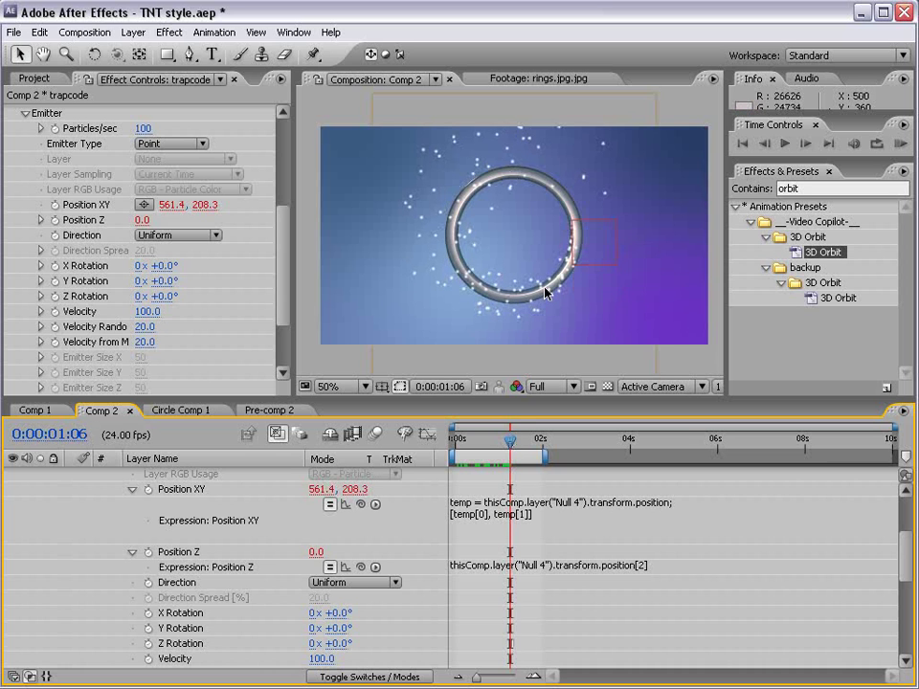
pyautogui.moveTo(908, 554); pyautogui.dragTo(910, 524)
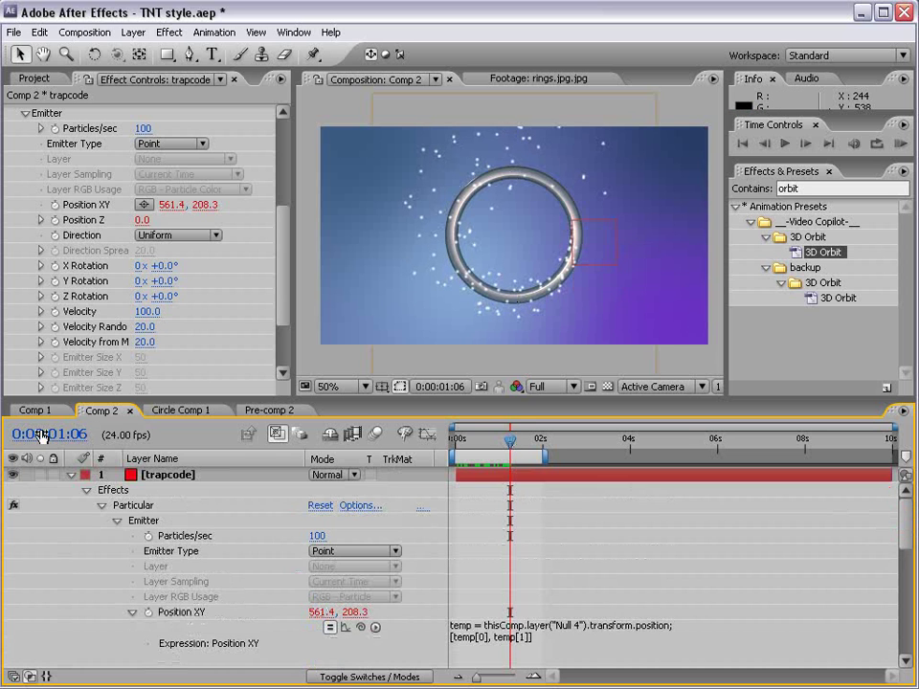
pyautogui.click(70, 474)
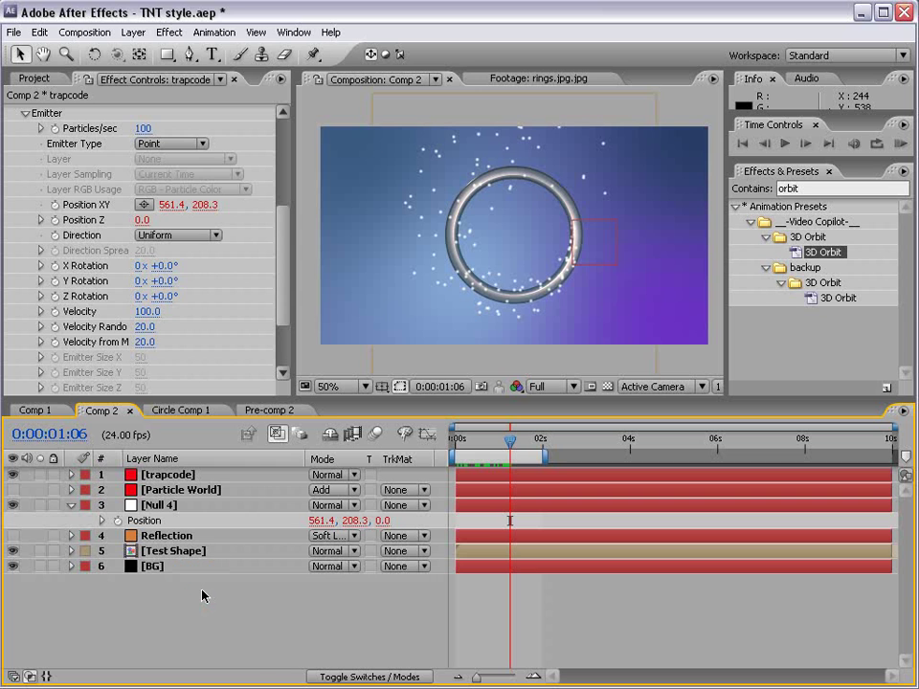
# Set Particular's particle color to light blue and the trapcode layer's blending mode to Add
pyautogui.moveTo(283, 260); pyautogui.dragTo(284, 306)
pyautogui.click(26, 312)
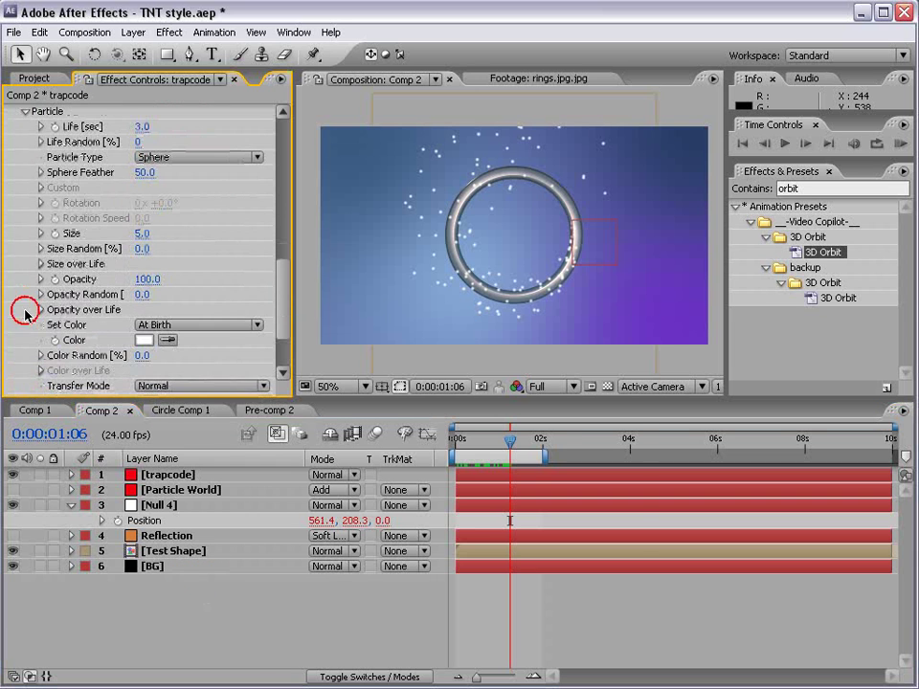
pyautogui.click(144, 339)
pyautogui.click(430, 513)
pyautogui.moveTo(344, 445); pyautogui.dragTo(379, 431)
pyautogui.click(587, 409)
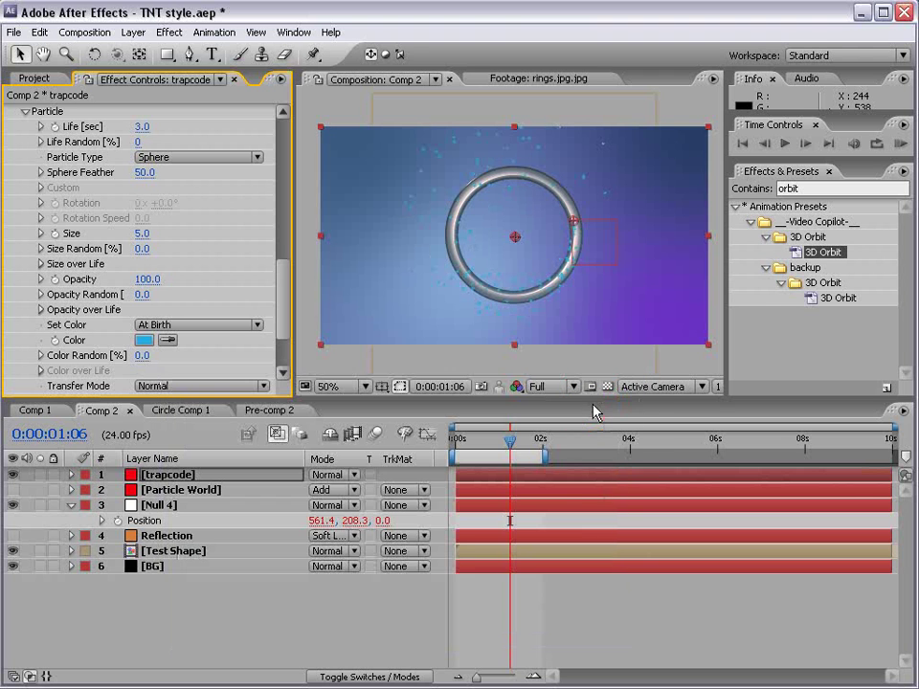
pyautogui.click(335, 474)
pyautogui.click(330, 631)
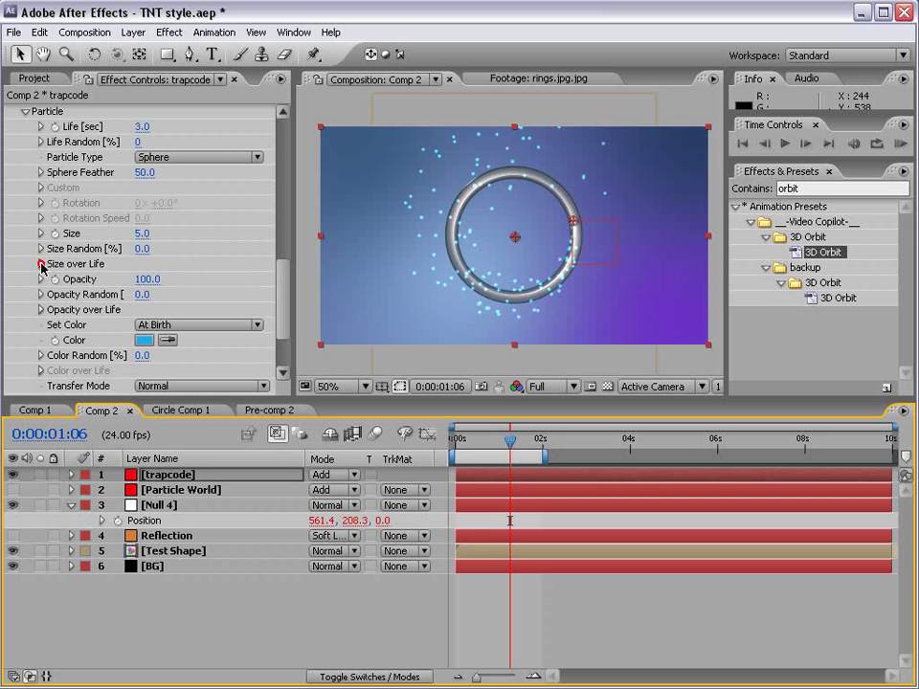
# Shape Particular's Size over Life curve as a straight decline from full size at birth to zero at death
pyautogui.click(41, 266)
pyautogui.moveTo(293, 318); pyautogui.dragTo(358, 323)
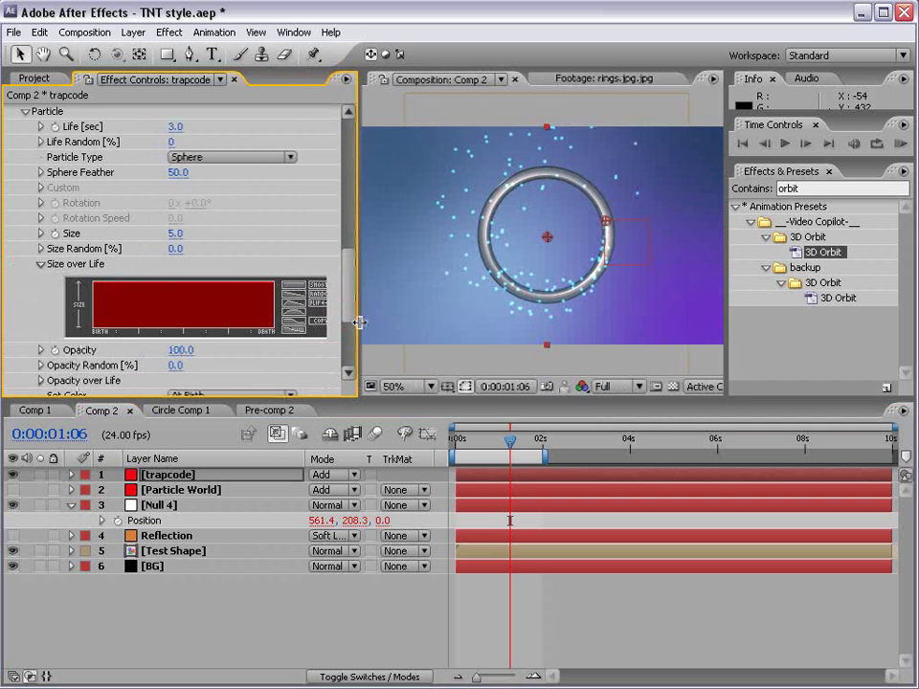
pyautogui.click(293, 287)
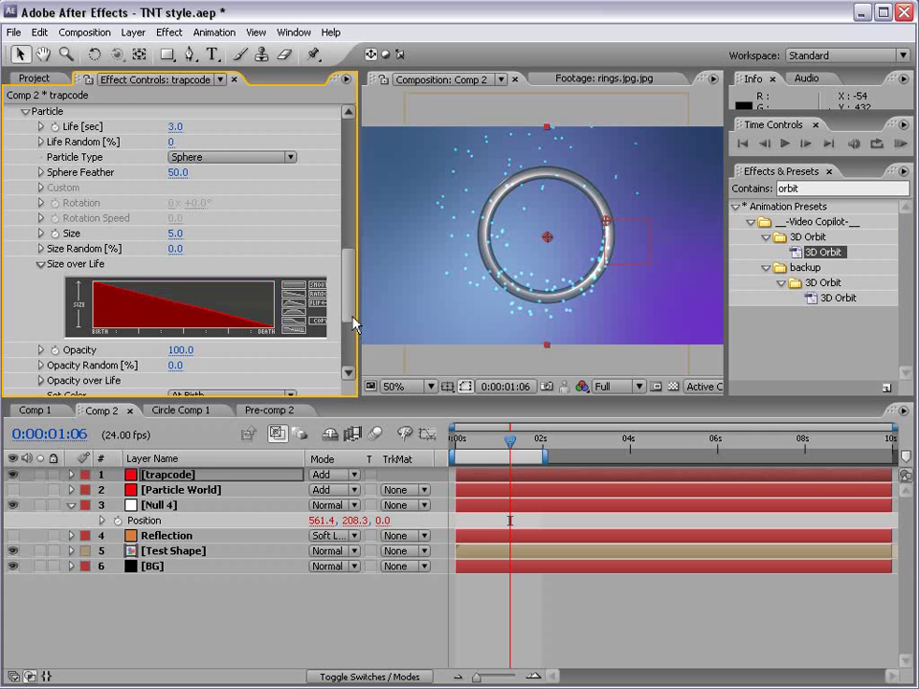
# Set the particle Size to 2 and Size Random to 59%
pyautogui.scroll(5, 351, 313)
pyautogui.click(177, 308)
pyautogui.write('5')
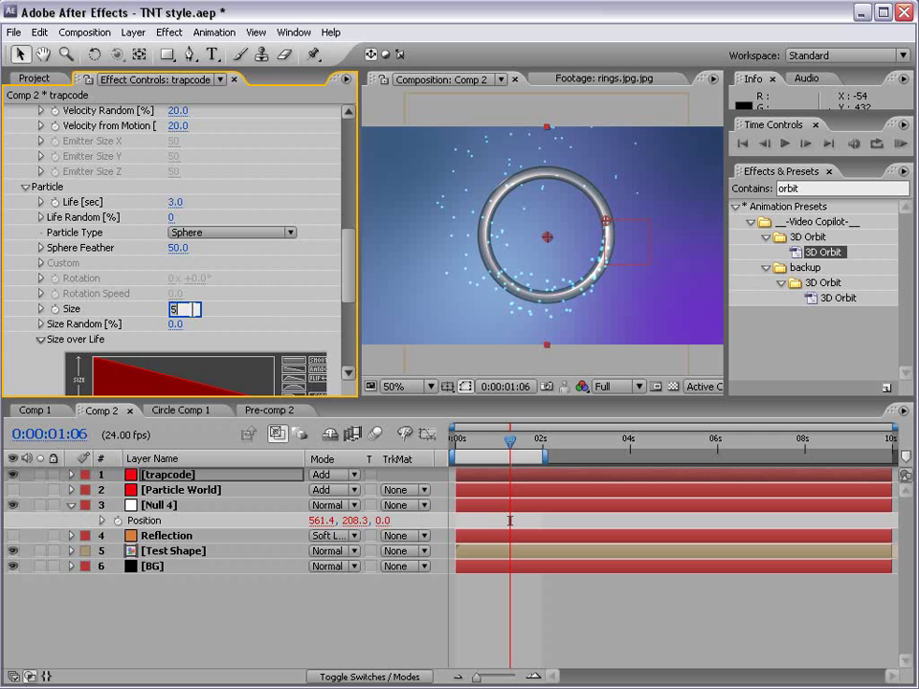
pyautogui.write('2')
pyautogui.press('Return')
pyautogui.scroll(1, 424, 338)
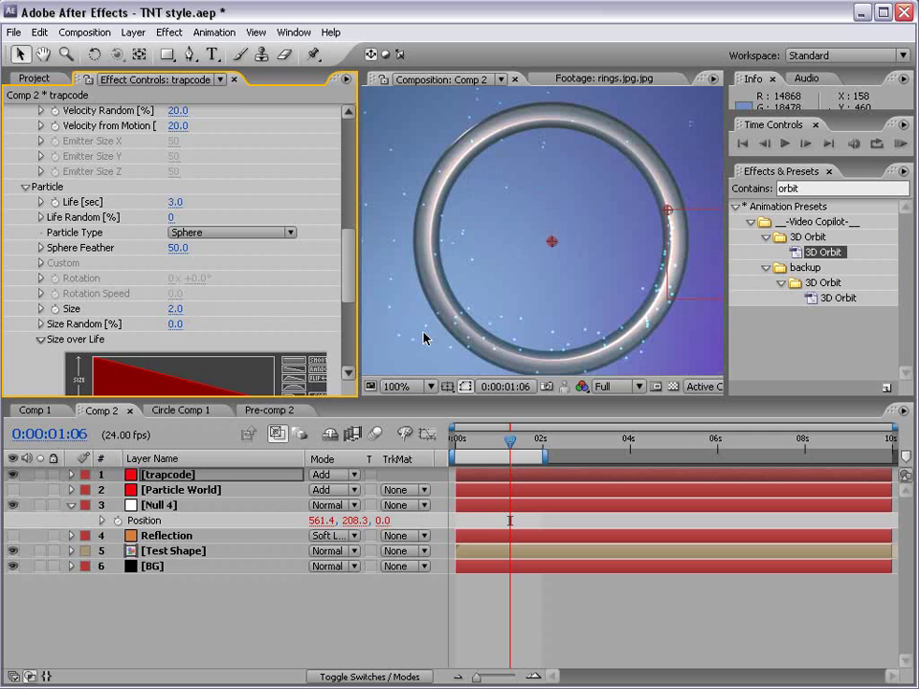
pyautogui.moveTo(174, 325); pyautogui.dragTo(294, 306)
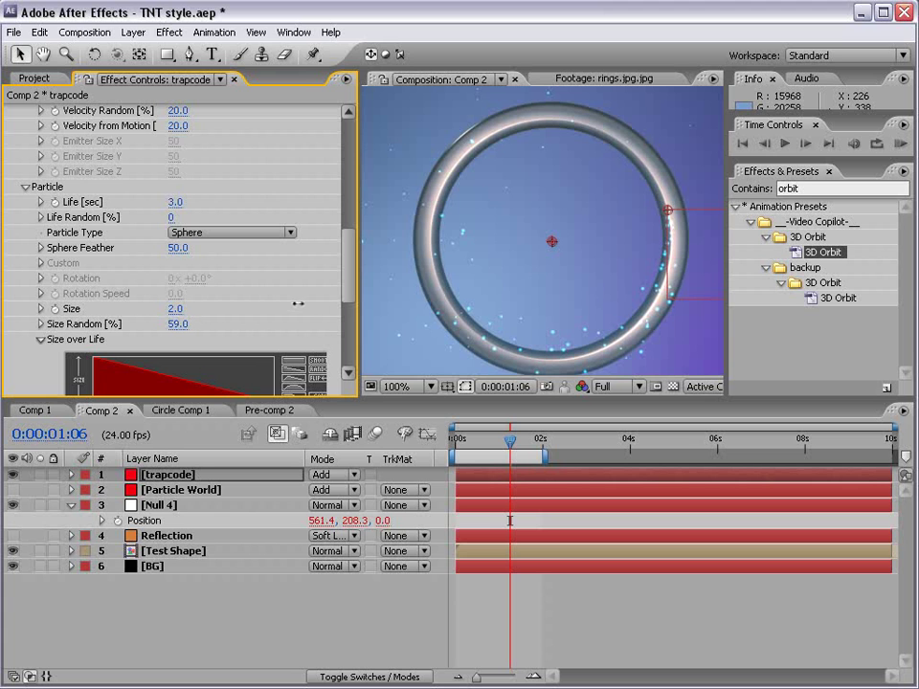
# Set the particle Life to 2.5 seconds and the emitter's Velocity to 0
pyautogui.click(170, 202)
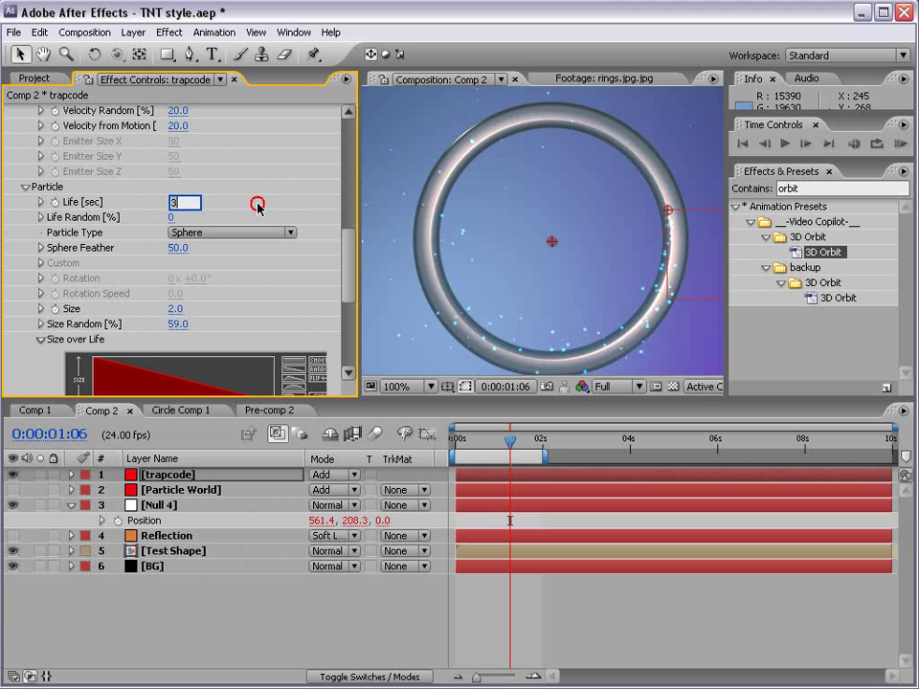
pyautogui.press('Return')
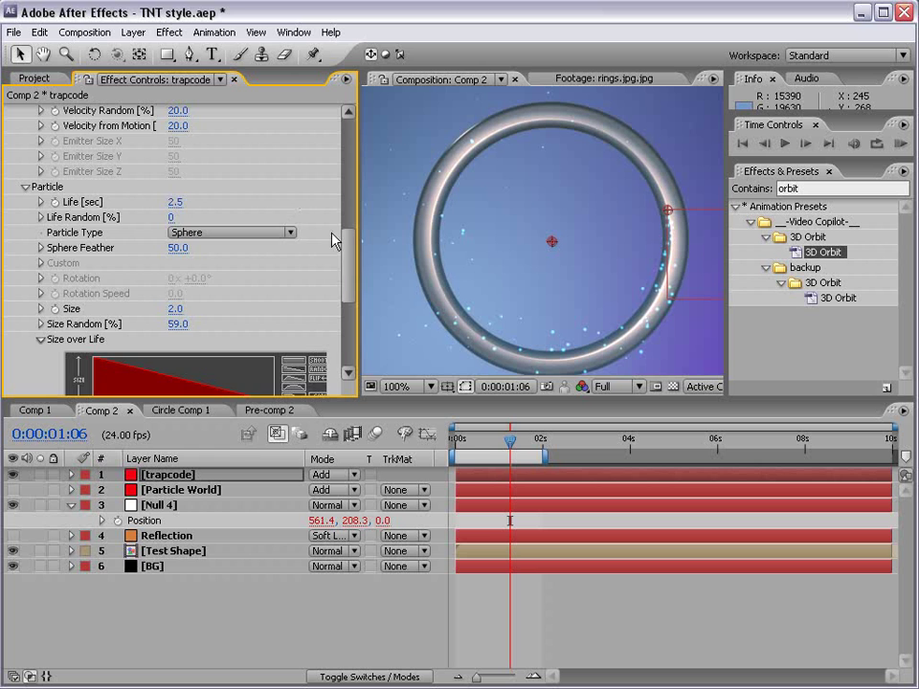
pyautogui.scroll(5, 335, 239)
pyautogui.click(181, 229)
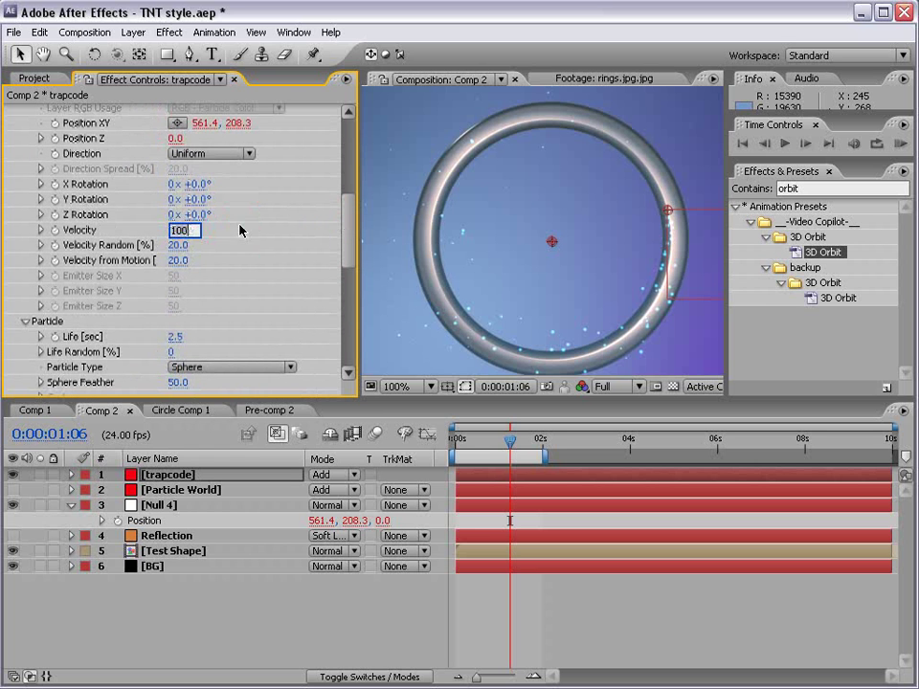
pyautogui.write('0')
pyautogui.press('Return')
pyautogui.scroll(-1, 522, 231)
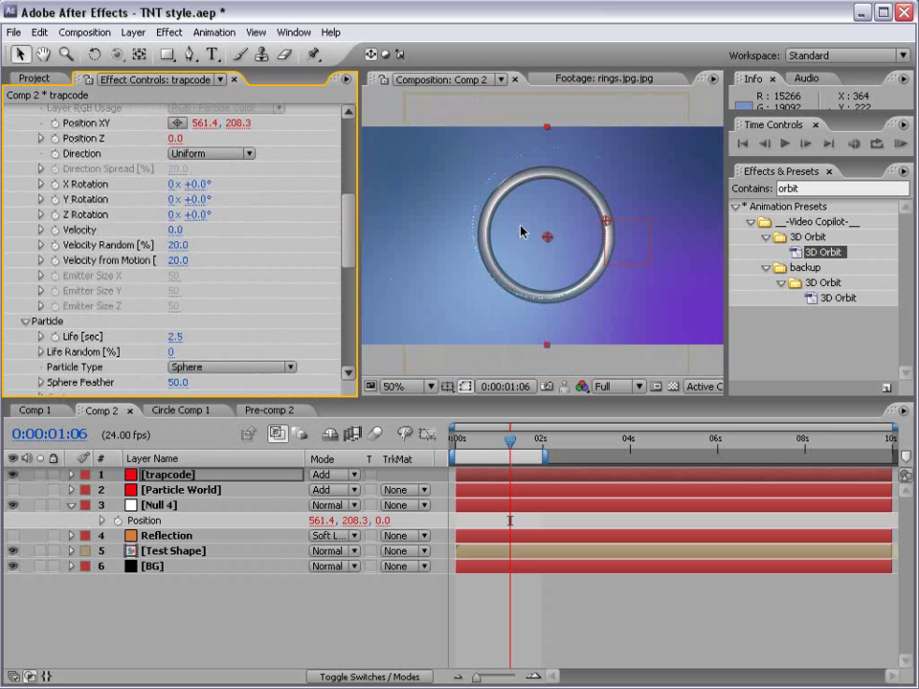
# Set the emitter's Velocity from Motion to 16% and its Velocity to 20
pyautogui.scroll(1, 428, 216)
pyautogui.moveTo(184, 261); pyautogui.dragTo(190, 237)
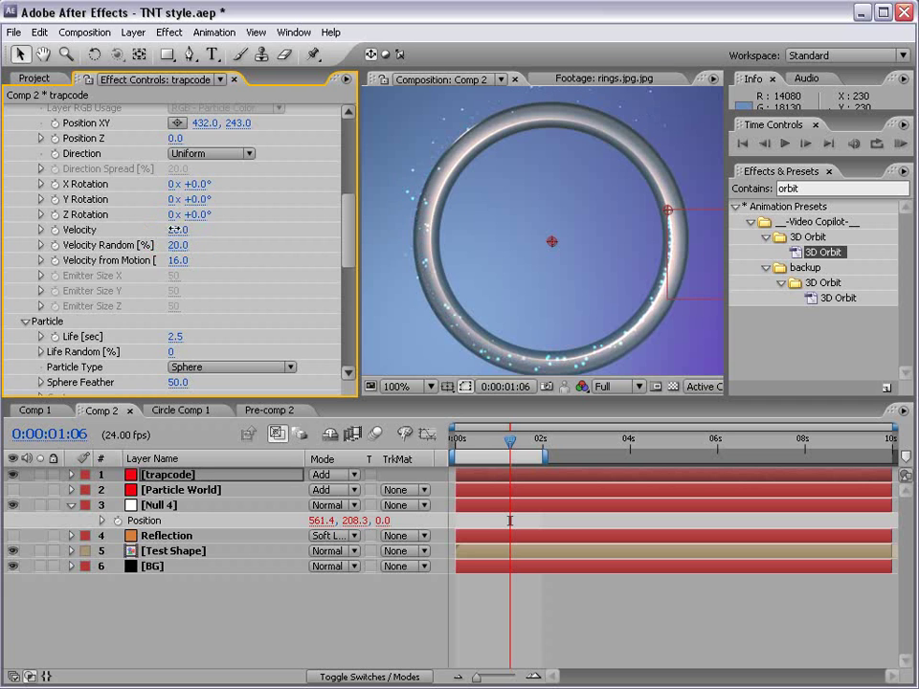
# Increase the emitter's Particles/sec to 585 and enlarge the composition viewer to show the whole ring
pyautogui.moveTo(341, 239); pyautogui.dragTo(342, 197)
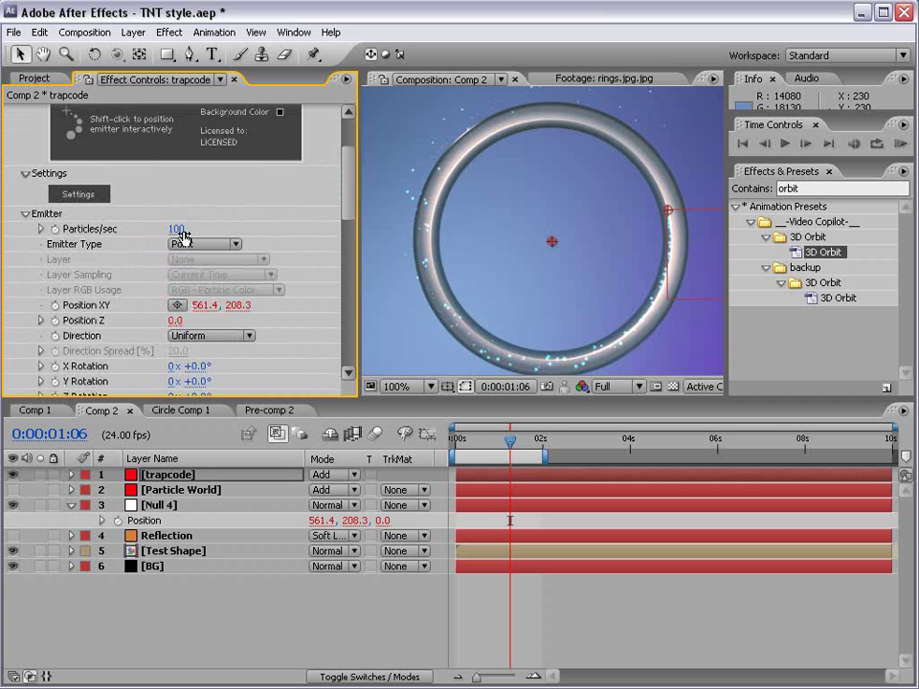
pyautogui.moveTo(178, 233); pyautogui.dragTo(874, 251)
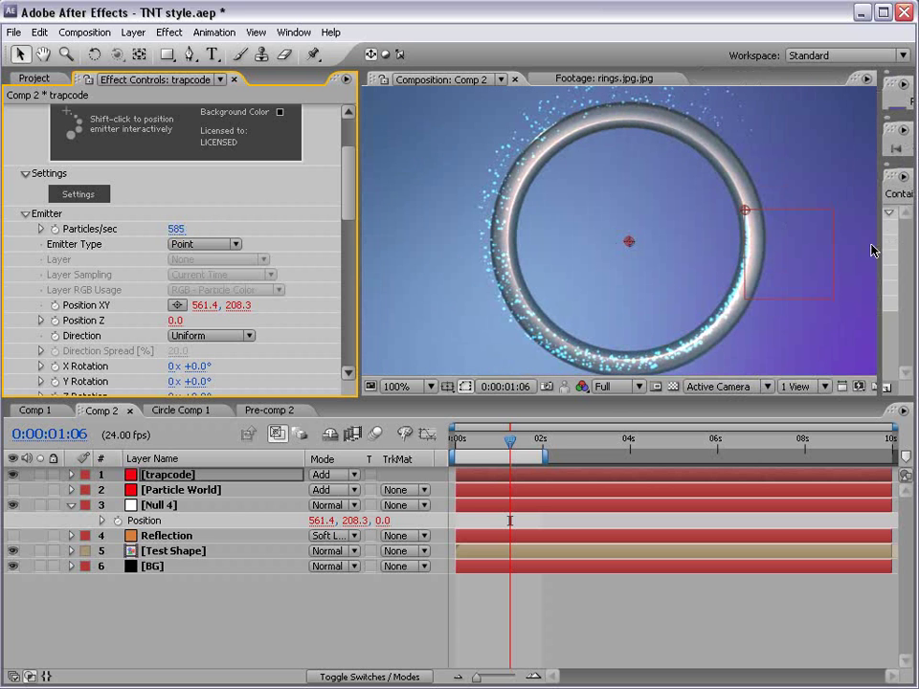
pyautogui.moveTo(607, 400); pyautogui.dragTo(604, 497)
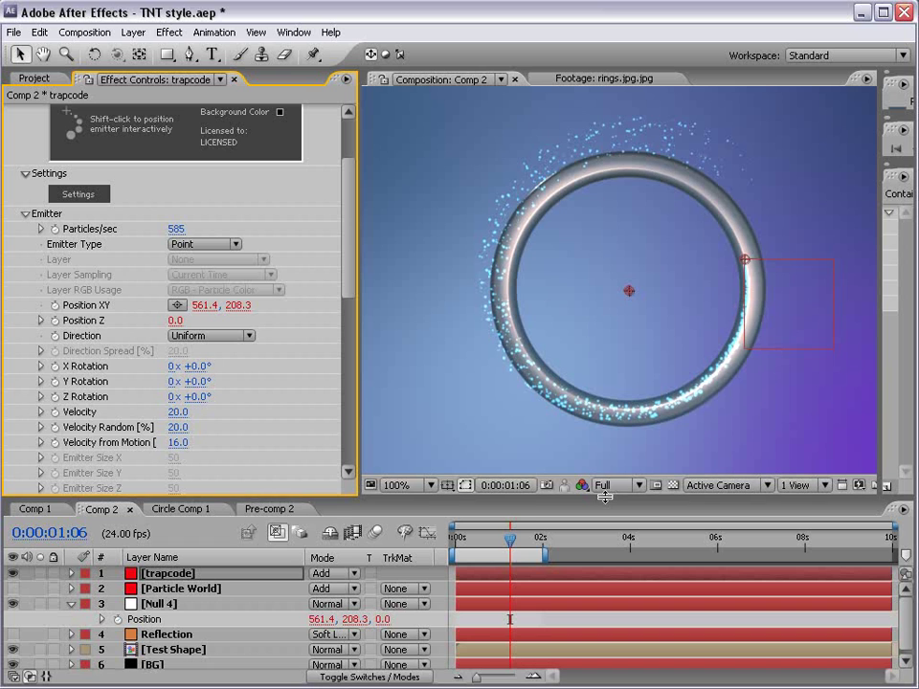
pyautogui.moveTo(466, 498); pyautogui.dragTo(462, 447)
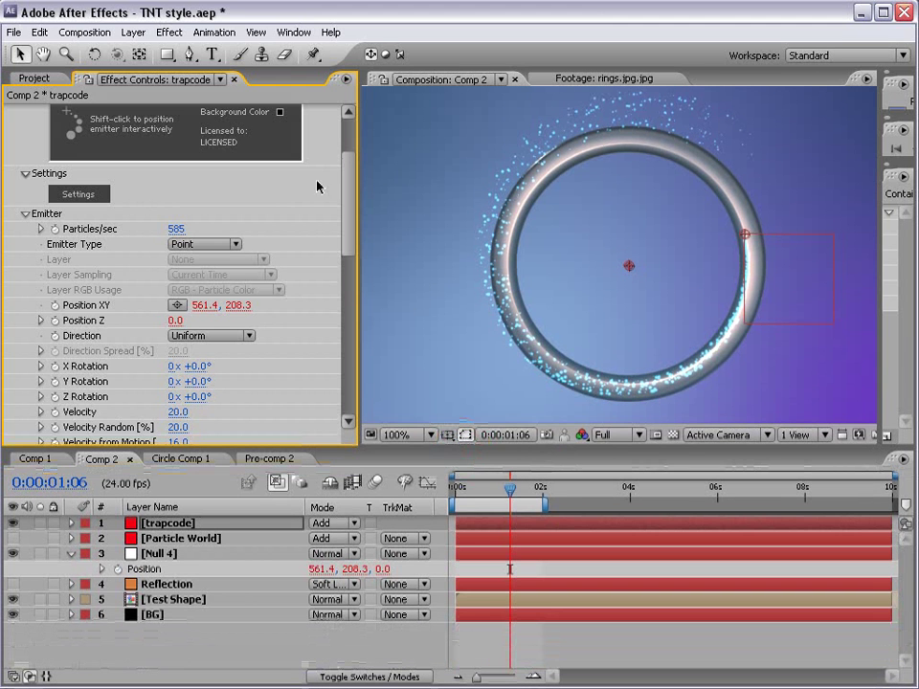
# Set the particles' Transfer Mode to Add
pyautogui.moveTo(342, 225); pyautogui.dragTo(346, 303)
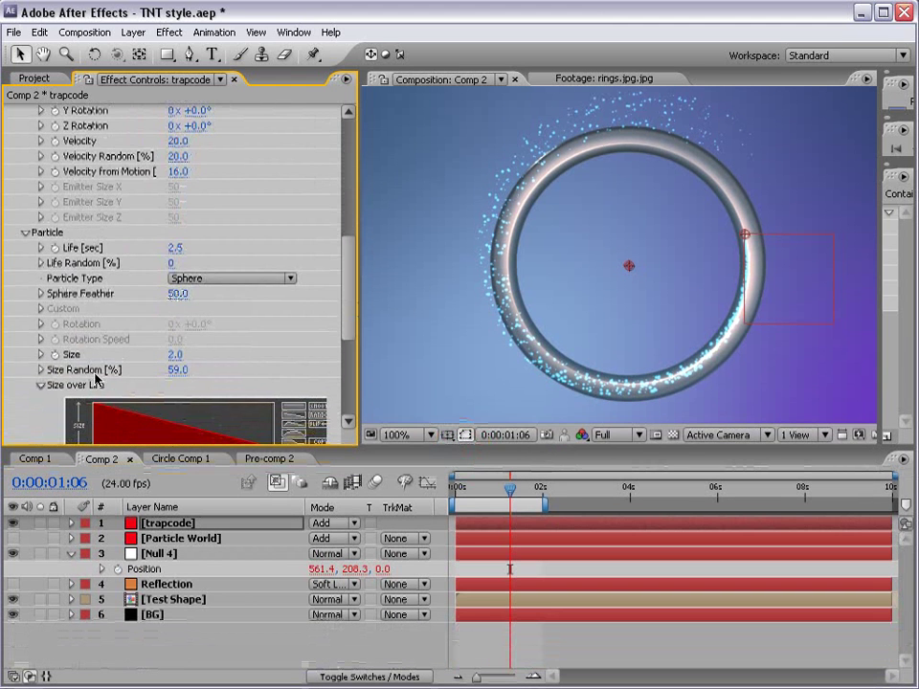
pyautogui.scroll(-5, 238, 267)
pyautogui.click(213, 362)
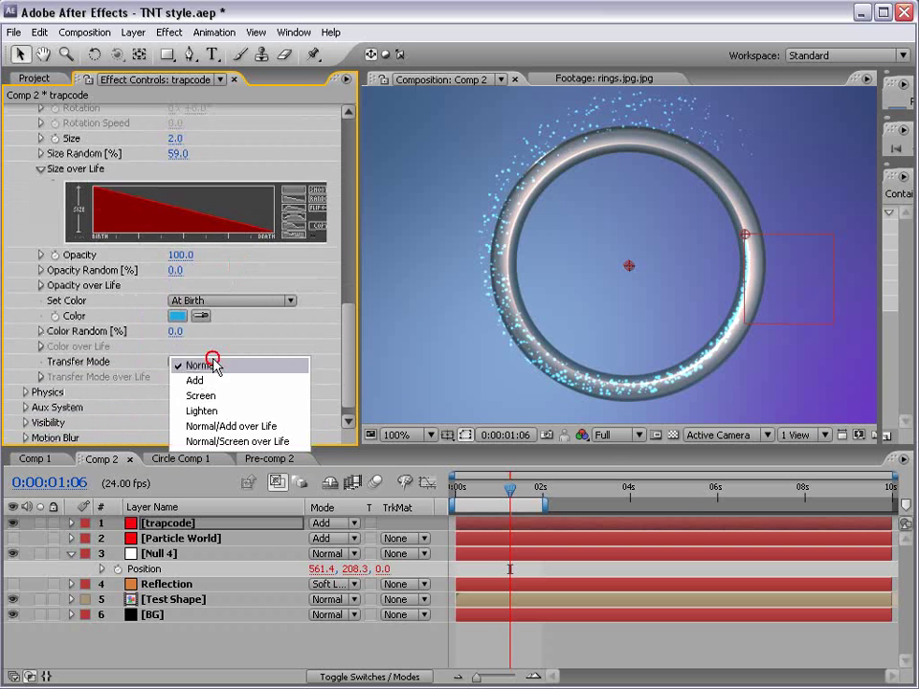
pyautogui.click(201, 381)
# Set Affect Position to 196 in the Turbulence Field of Particular's Air physics
pyautogui.moveTo(345, 322); pyautogui.dragTo(346, 339)
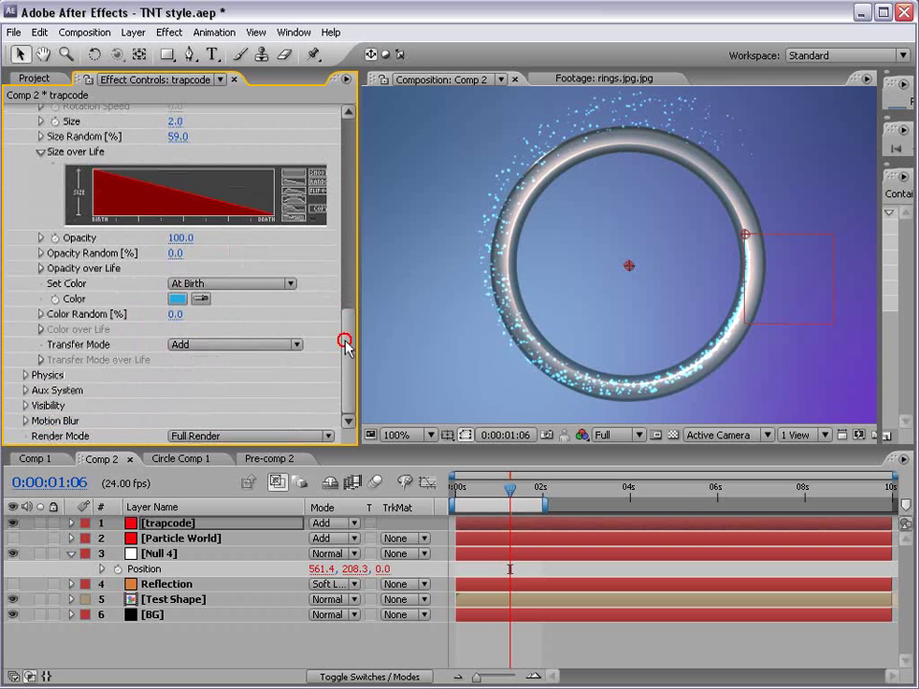
pyautogui.click(27, 375)
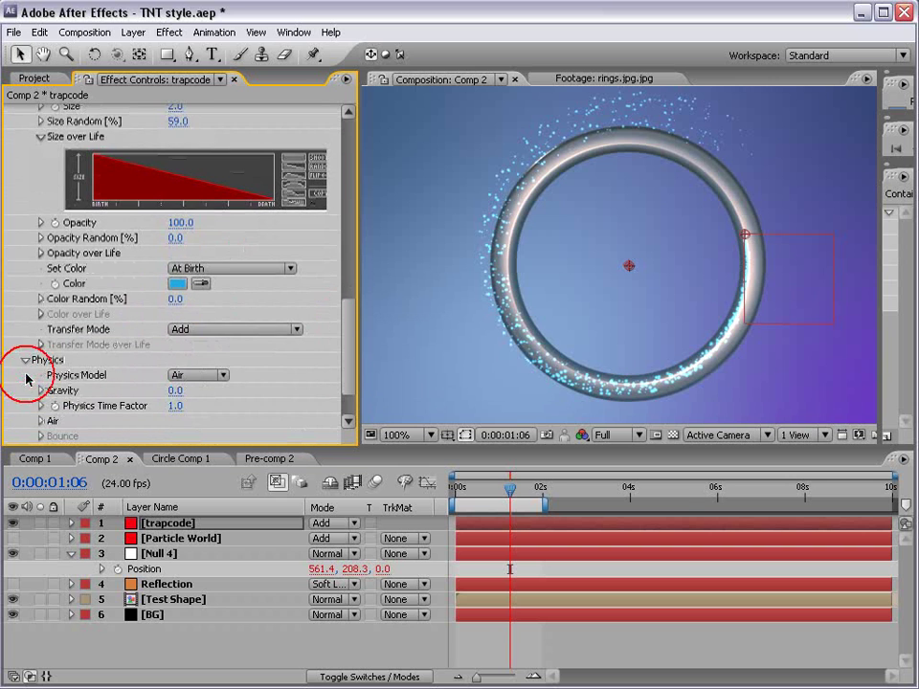
pyautogui.click(41, 422)
pyautogui.scroll(-5, 128, 416)
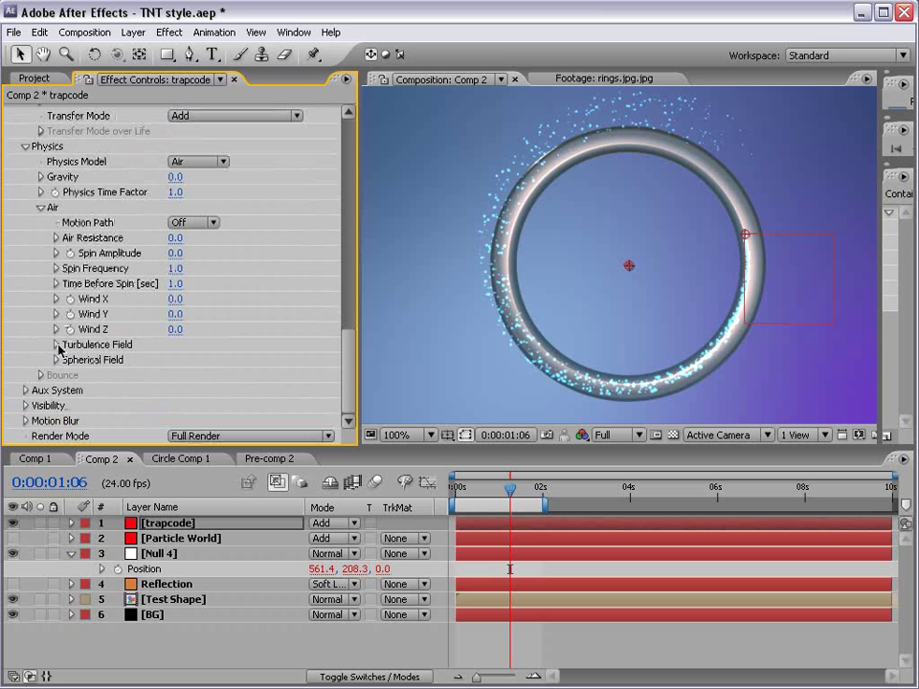
pyautogui.click(57, 345)
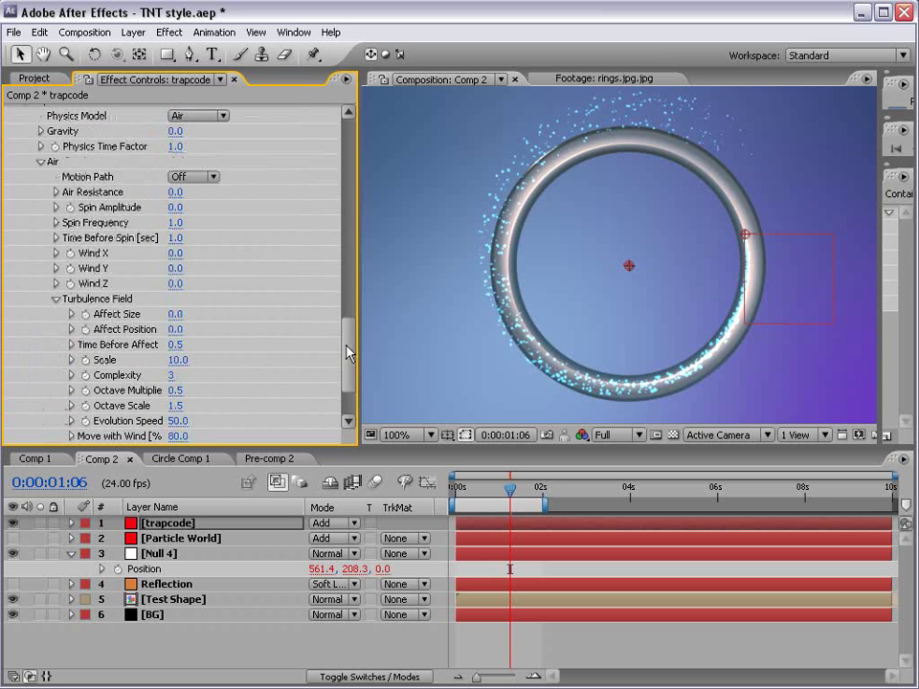
pyautogui.moveTo(347, 353); pyautogui.dragTo(345, 375)
pyautogui.moveTo(175, 238); pyautogui.dragTo(335, 237)
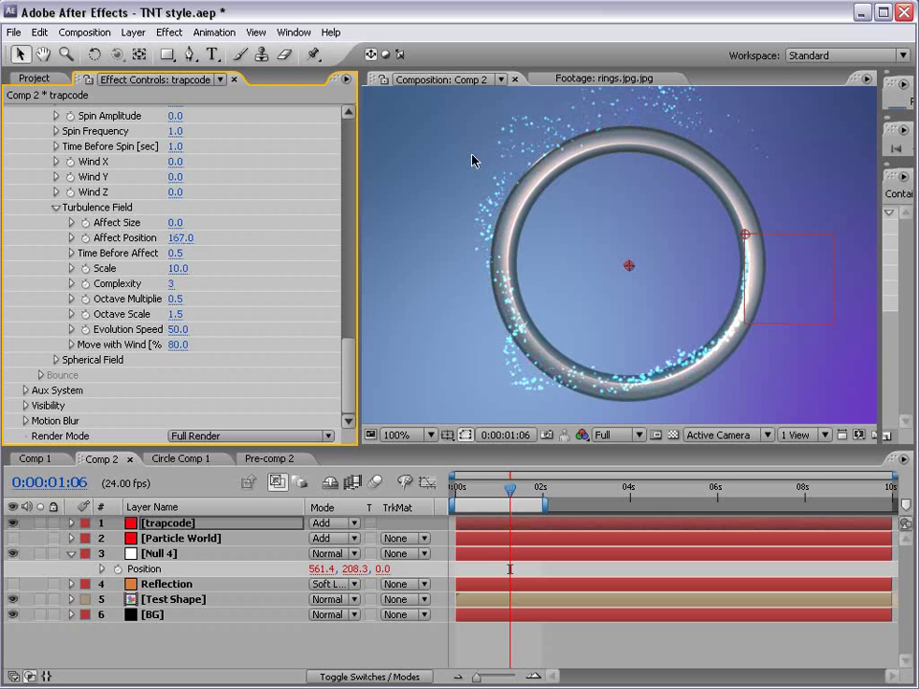
pyautogui.moveTo(176, 238)
pyautogui.mouseDown()
pyautogui.moveTo(325, 239)
pyautogui.moveTo(124, 238)
pyautogui.moveTo(215, 222)
pyautogui.moveTo(190, 222)
pyautogui.moveTo(187, 238)
pyautogui.mouseUp()
# Set the turbulence field's Evolution Speed to 10 and scrub the timeline to check the particle motion
pyautogui.click(178, 329)
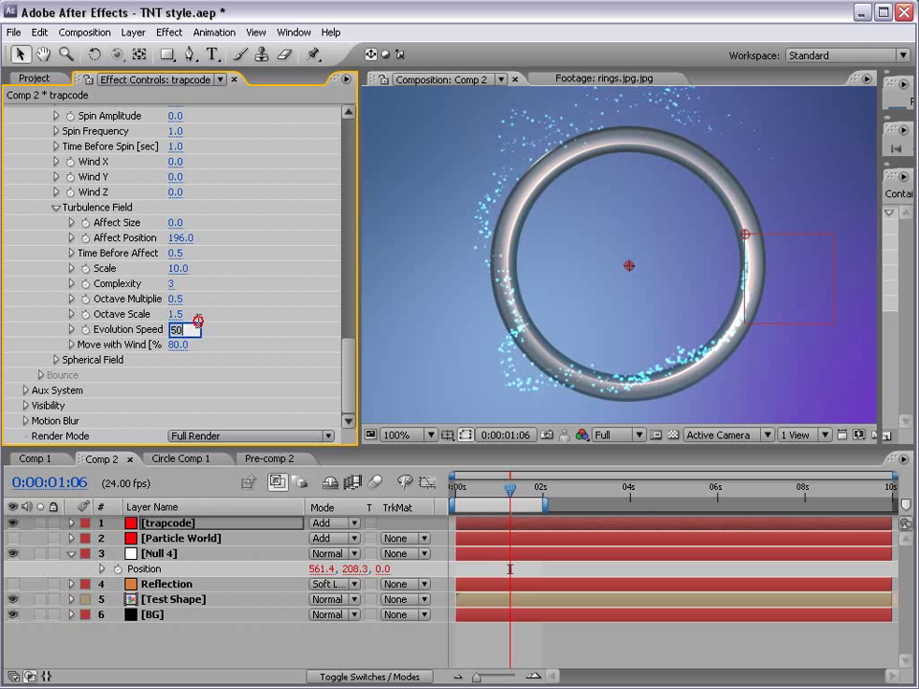
pyautogui.press('Return')
pyautogui.moveTo(518, 491); pyautogui.dragTo(541, 492)
# Set the emitter's Velocity from Motion to 5% and scrub through the first two seconds to check the trail
pyautogui.moveTo(351, 371); pyautogui.dragTo(342, 185)
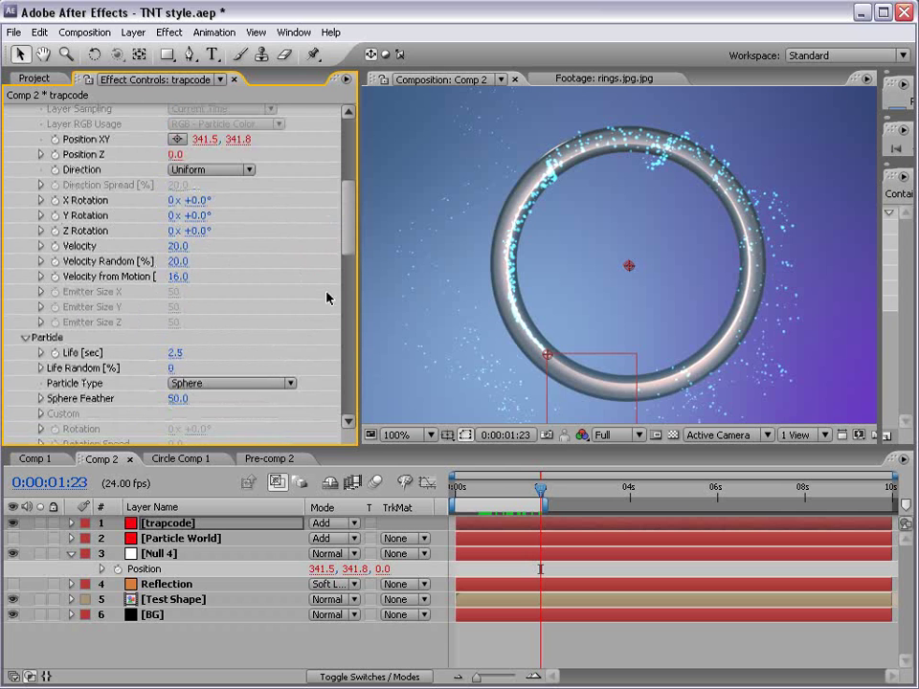
pyautogui.moveTo(359, 316); pyautogui.dragTo(372, 307)
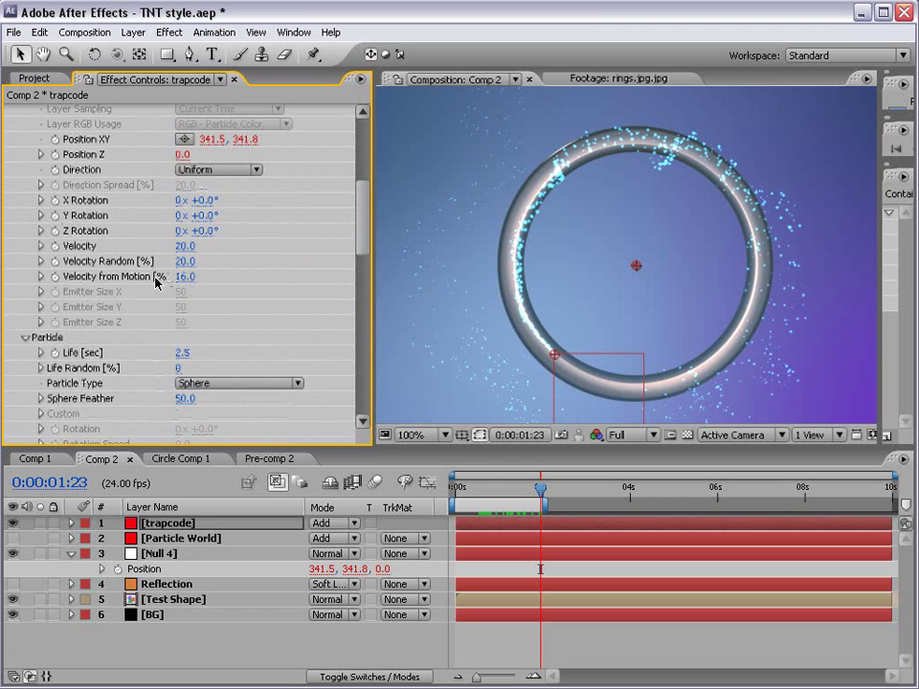
pyautogui.click(184, 277)
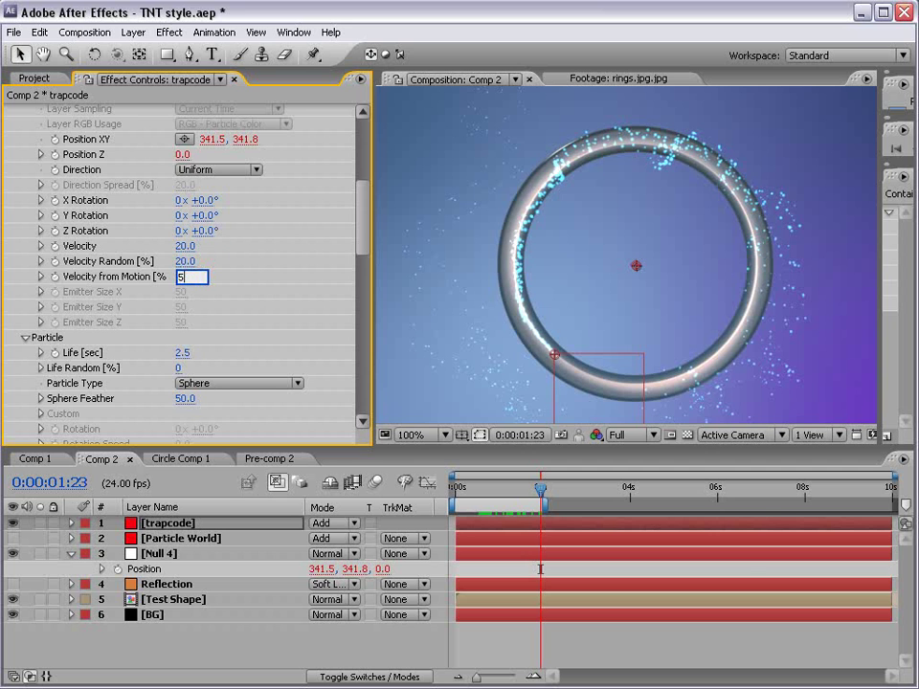
pyautogui.write('5')
pyautogui.press('Return')
pyautogui.moveTo(465, 490); pyautogui.dragTo(543, 494)
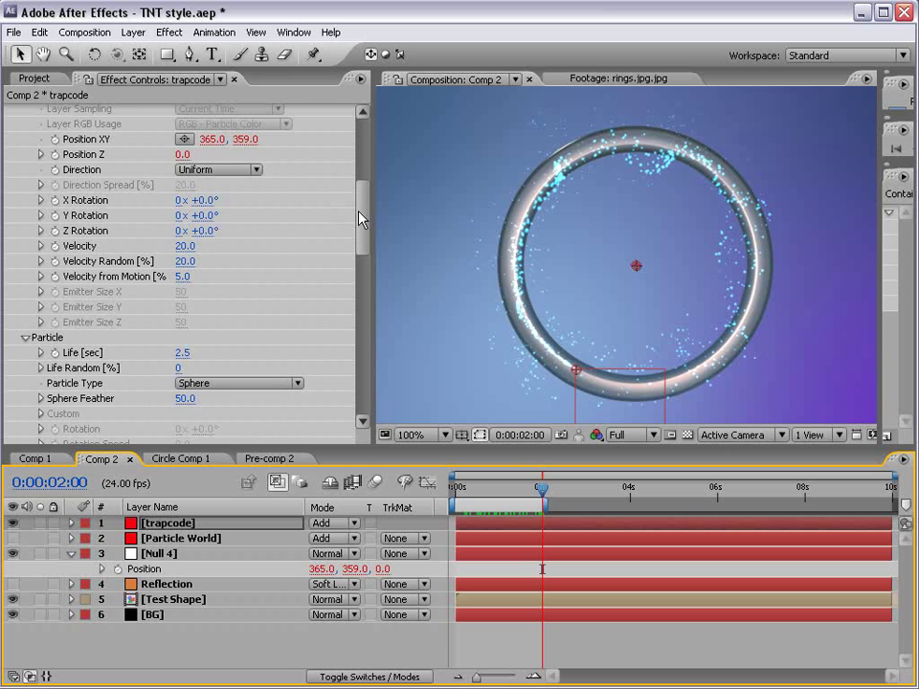
# Increase the emitter's Particles/sec to 1553
pyautogui.scroll(4, 215, 232)
pyautogui.moveTo(182, 255); pyautogui.dragTo(659, 281)
pyautogui.moveTo(192, 254); pyautogui.dragTo(668, 245)
# Set the Air physics' Wind X to 11 and Wind Y to -14, and scrub the timeline to preview the drift
pyautogui.moveTo(361, 200); pyautogui.dragTo(369, 393)
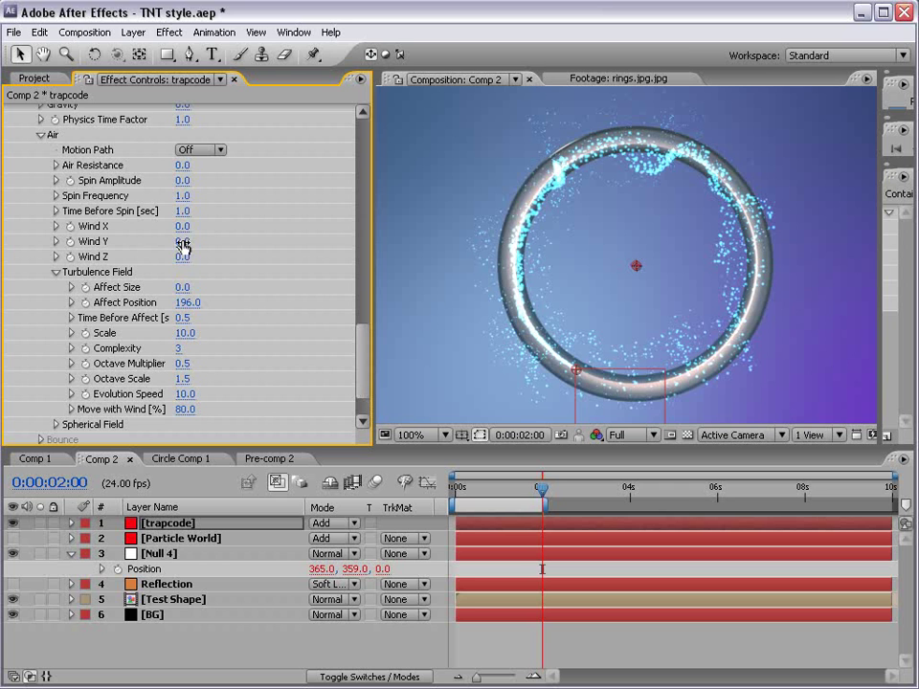
pyautogui.moveTo(182, 247)
pyautogui.mouseDown()
pyautogui.moveTo(135, 240)
pyautogui.moveTo(175, 242)
pyautogui.moveTo(163, 241)
pyautogui.moveTo(192, 226)
pyautogui.moveTo(182, 226)
pyautogui.mouseUp()
pyautogui.press('z')
pyautogui.moveTo(459, 489); pyautogui.dragTo(531, 488)
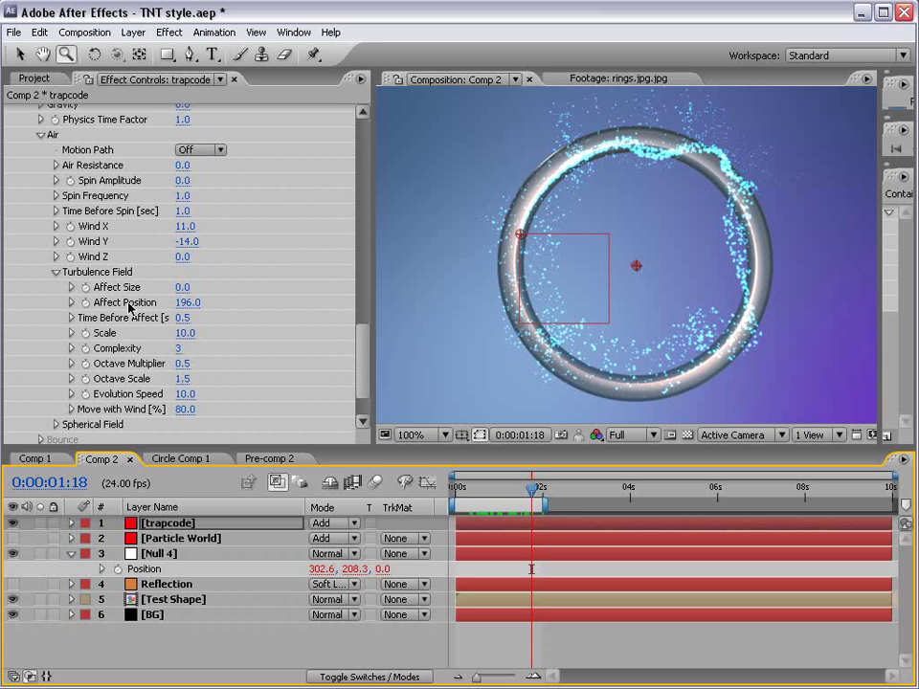
pyautogui.moveTo(463, 488); pyautogui.dragTo(528, 492)
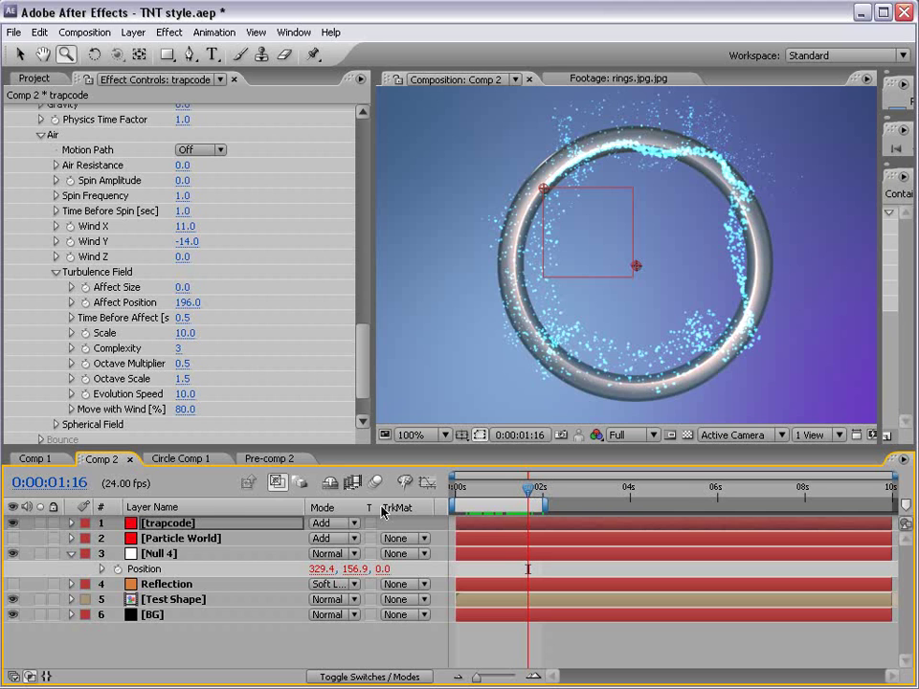
# Duplicate the trapcode layer
pyautogui.click(170, 524)
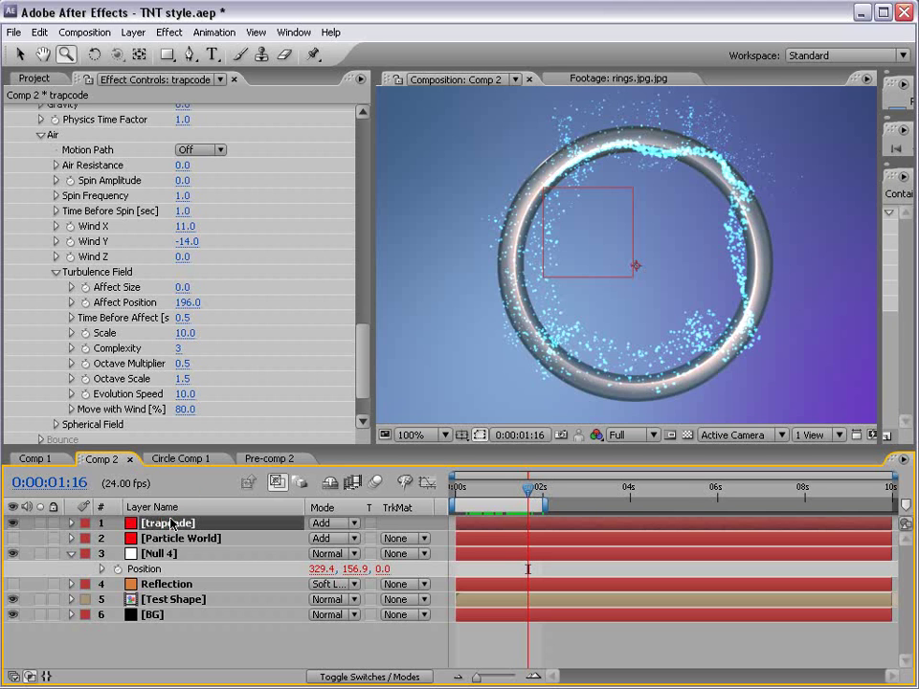
pyautogui.click(170, 526)
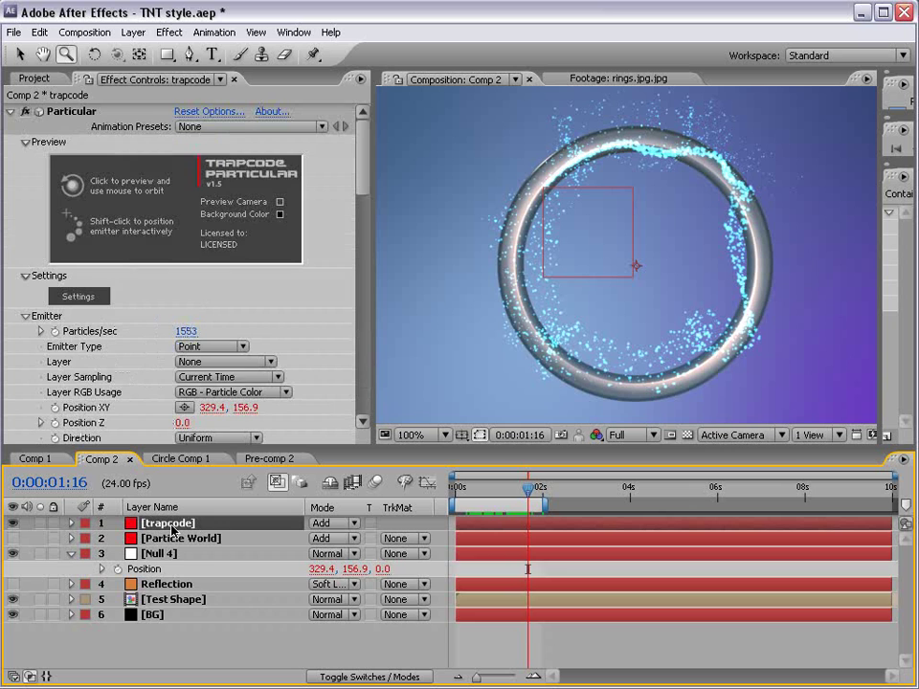
pyautogui.hotkey('ctrl', 'd')
pyautogui.click(39, 32)
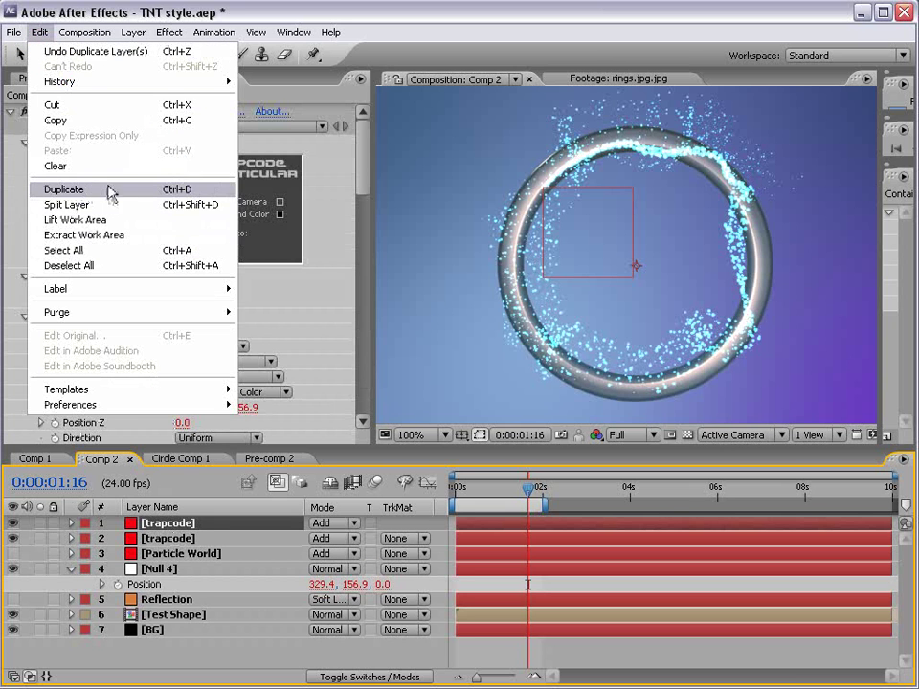
pyautogui.click(334, 218)
# Set the duplicated layer's Velocity Random to 65% and increase its turbulence Affect Position
pyautogui.moveTo(358, 185); pyautogui.dragTo(359, 229)
pyautogui.moveTo(187, 334); pyautogui.dragTo(213, 314)
pyautogui.moveTo(361, 230); pyautogui.dragTo(362, 389)
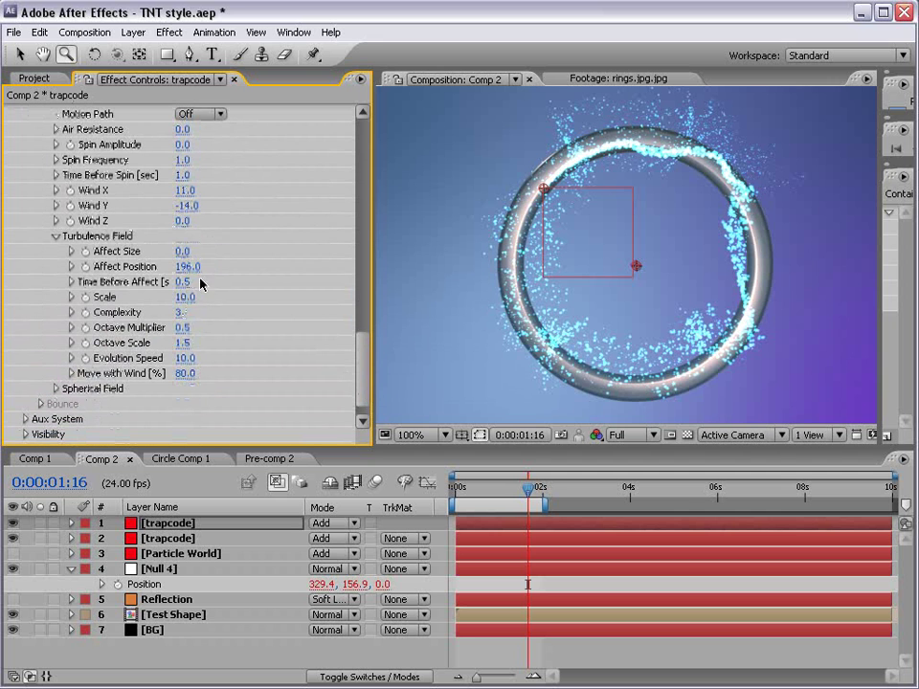
pyautogui.moveTo(187, 271); pyautogui.dragTo(235, 263)
# Set the duplicate's emitter Velocity to 50 and scrub back to 0:00:01:06 to check the combined trails
pyautogui.moveTo(362, 373); pyautogui.dragTo(362, 218)
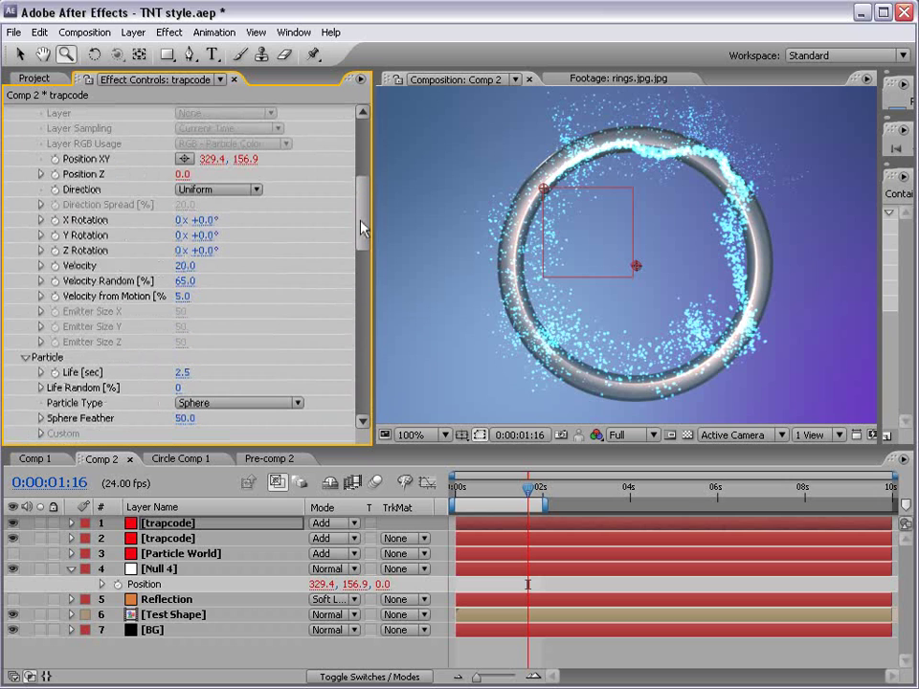
pyautogui.moveTo(185, 271); pyautogui.dragTo(184, 267)
pyautogui.moveTo(527, 489)
pyautogui.mouseDown()
pyautogui.moveTo(461, 490)
pyautogui.moveTo(510, 490)
pyautogui.mouseUp()
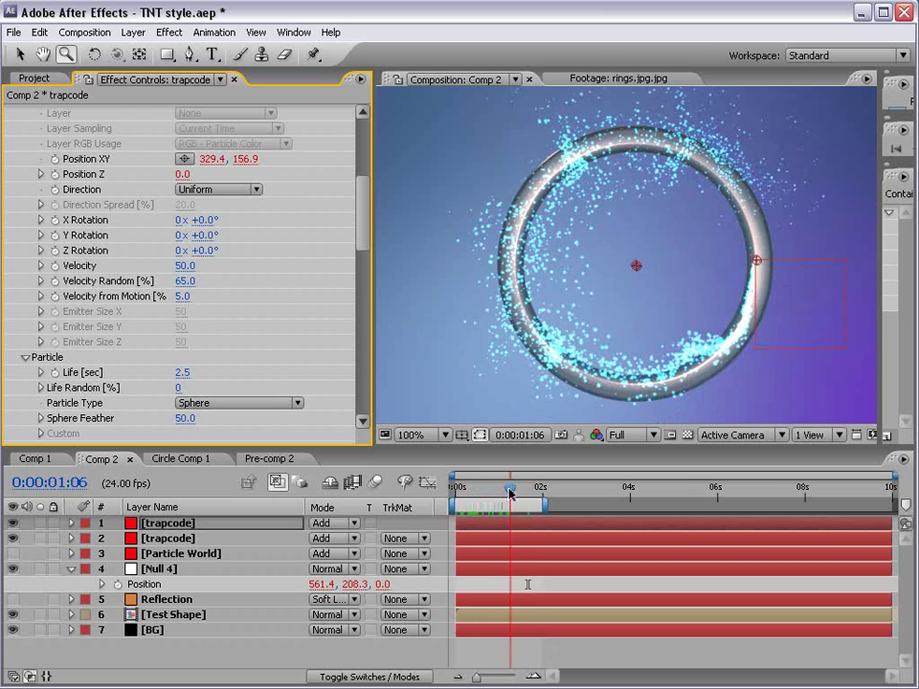
# Set the particle Size of the duplicated top trapcode layer to 1.5
pyautogui.moveTo(363, 212); pyautogui.dragTo(363, 265)
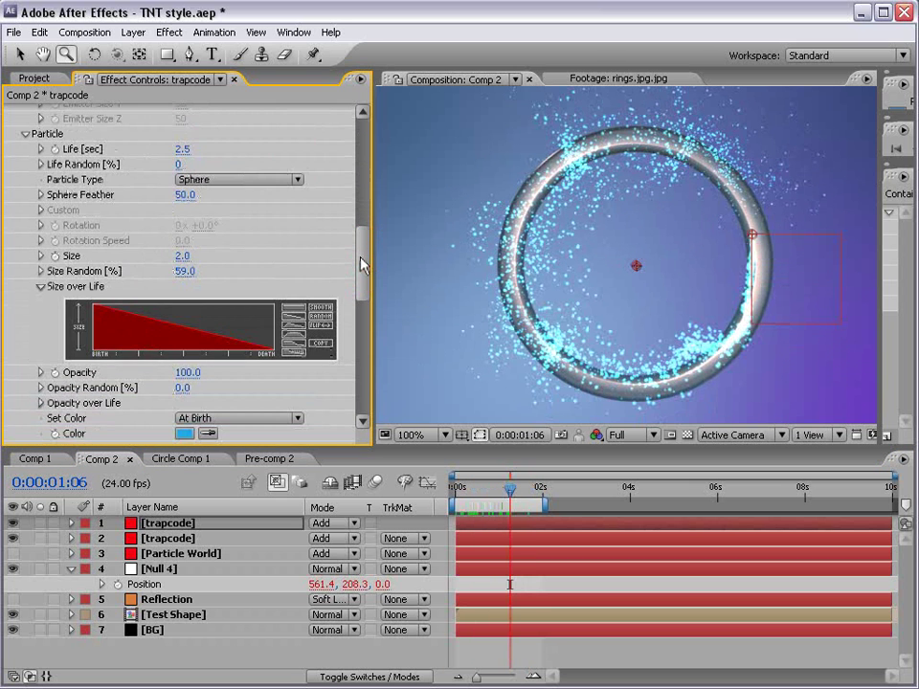
pyautogui.click(183, 256)
pyautogui.write('1.5')
pyautogui.press('Return')
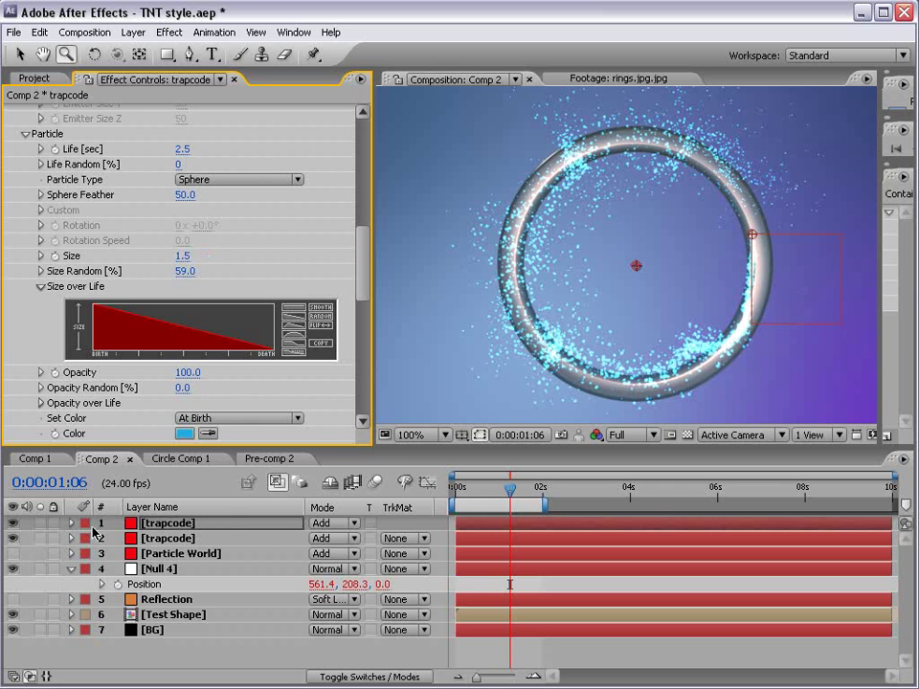
# Set the lower trapcode layer's emitter Velocity to 10 and scrub to 0:00:01:12 to check the combined trails
pyautogui.click(163, 539)
pyautogui.moveTo(358, 174); pyautogui.dragTo(362, 214)
pyautogui.click(185, 350)
pyautogui.write('10')
pyautogui.press('Return')
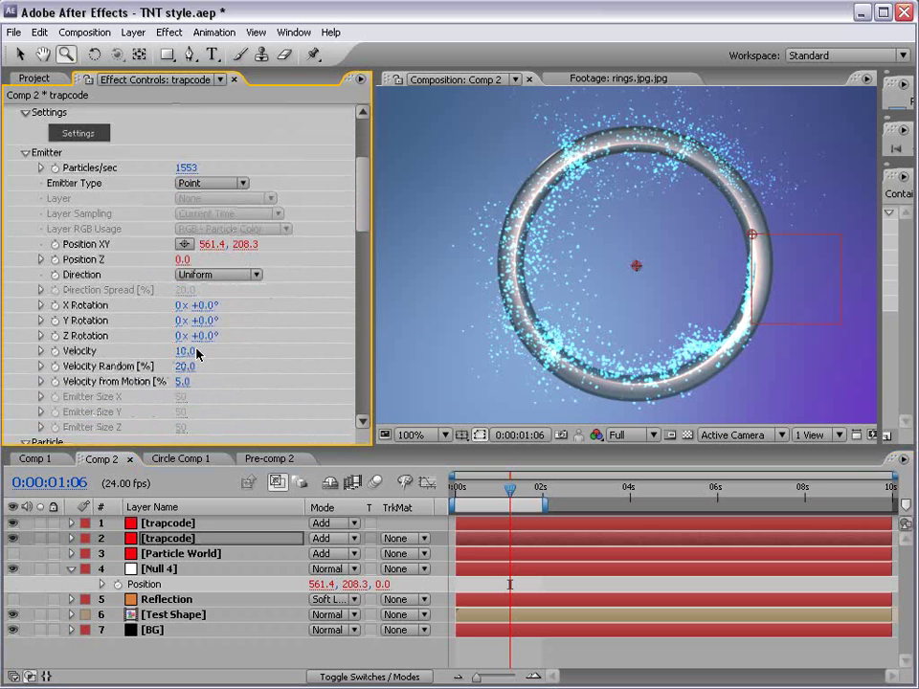
pyautogui.moveTo(497, 494); pyautogui.dragTo(521, 491)
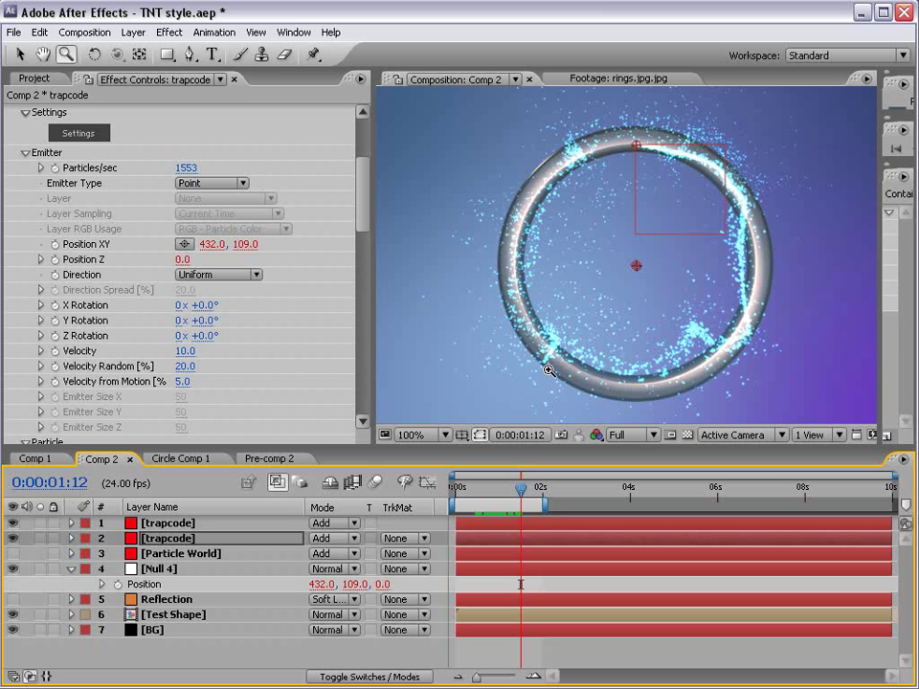
# Duplicate the top trapcode layer and rename the copy Line
pyautogui.click(177, 525)
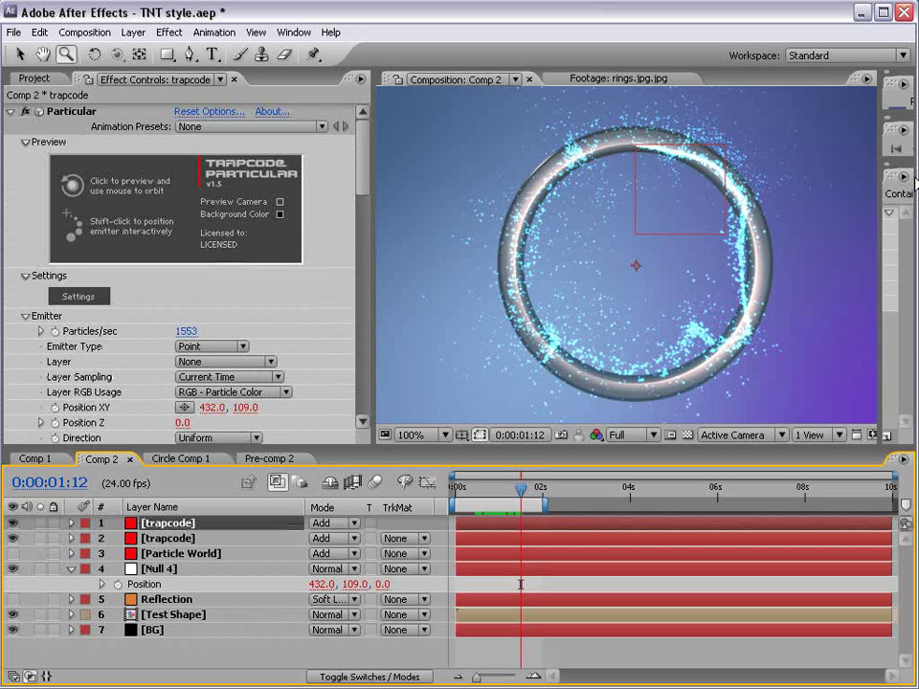
pyautogui.press('v')
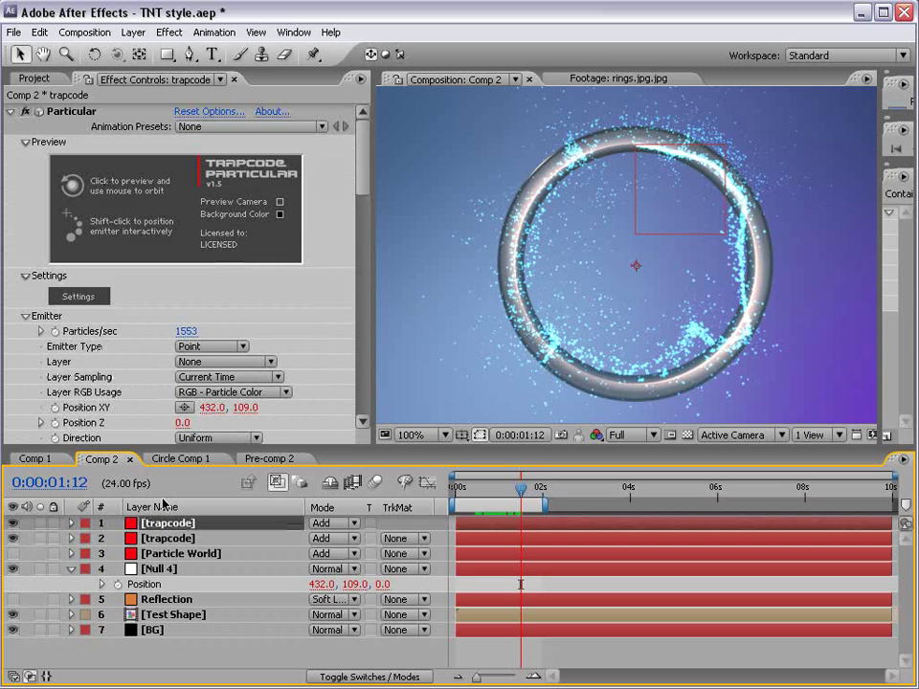
pyautogui.hotkey('ctrl', 'd')
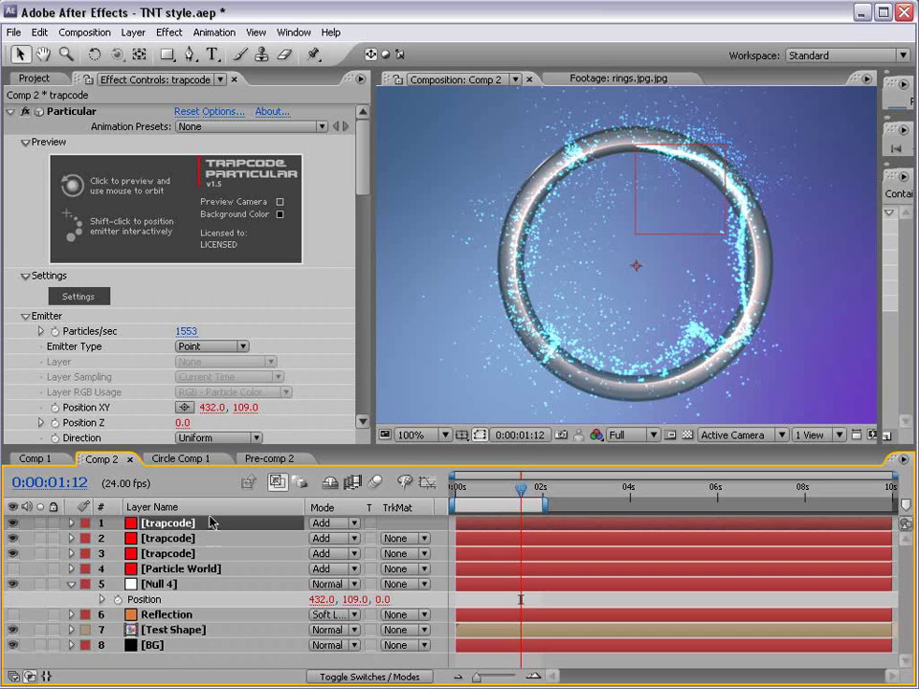
pyautogui.press('Return')
pyautogui.write('L')
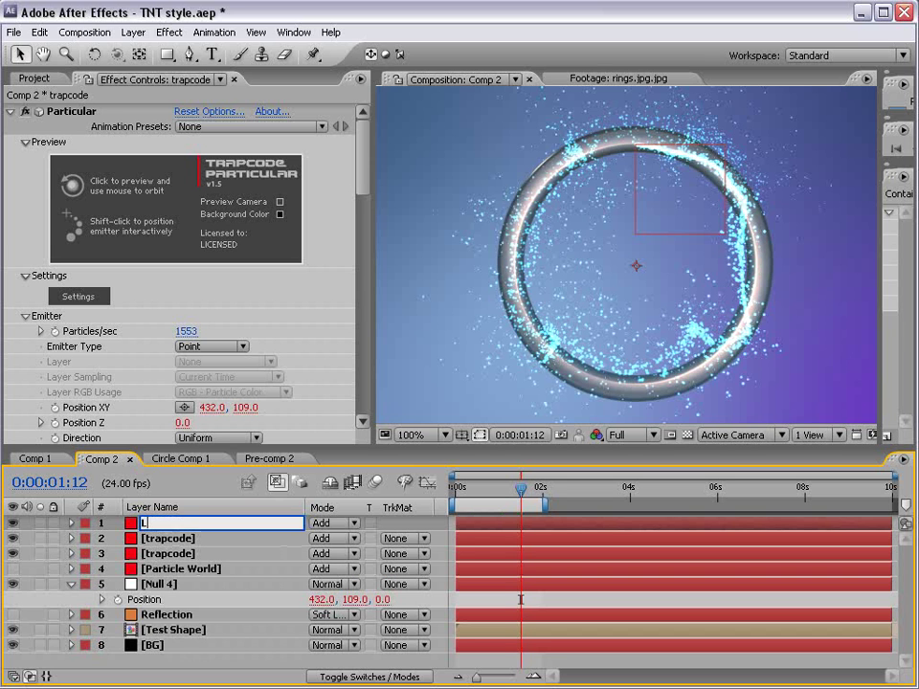
pyautogui.write('ine')
pyautogui.press('Return')
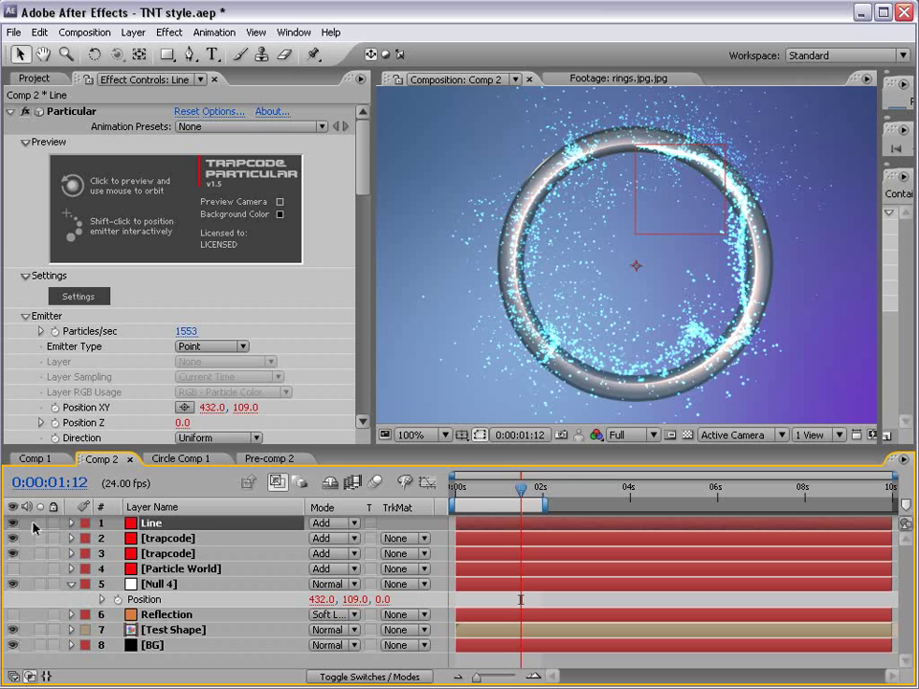
# Solo the Line layer and set its emitter's Velocity and Velocity Random to 0, keeping Velocity from Motion at 5
pyautogui.click(39, 523)
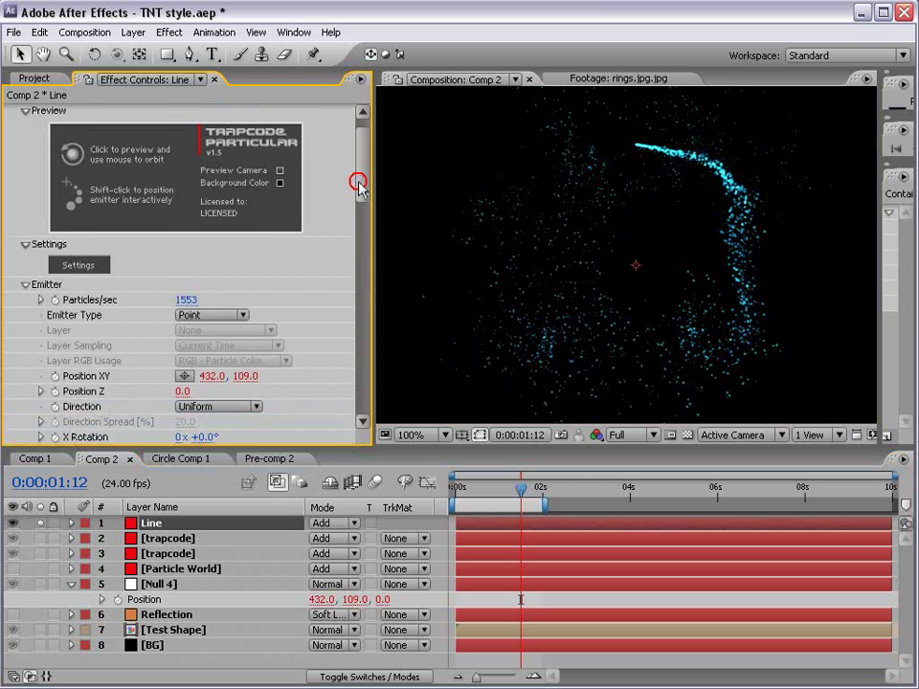
pyautogui.moveTo(359, 181); pyautogui.dragTo(361, 240)
pyautogui.click(195, 271)
pyautogui.write('0')
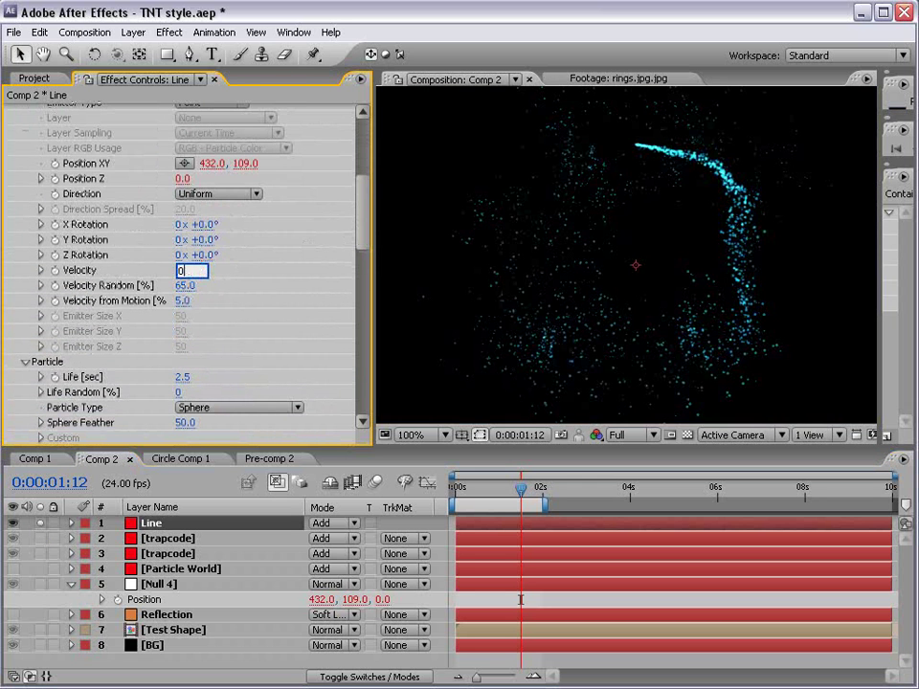
pyautogui.press('Tab')
pyautogui.write('0')
pyautogui.press('Tab')
pyautogui.write('5')
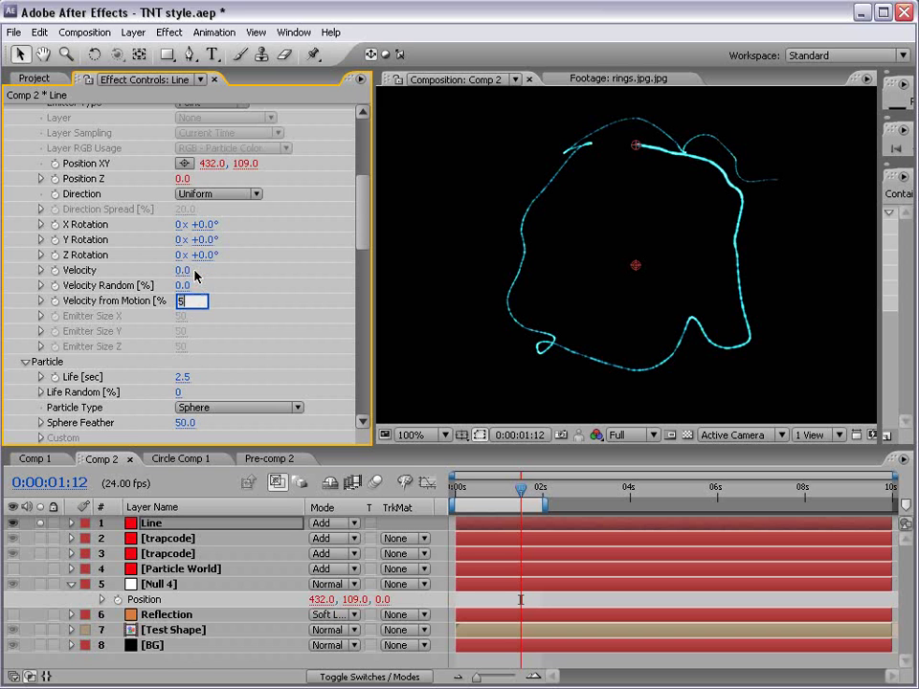
# Reduce the Line layer's turbulence Affect Position to 106 and scrub from 0:00:00:09 to 0:00:01:03 to preview the stroke
pyautogui.moveTo(361, 226); pyautogui.dragTo(353, 349)
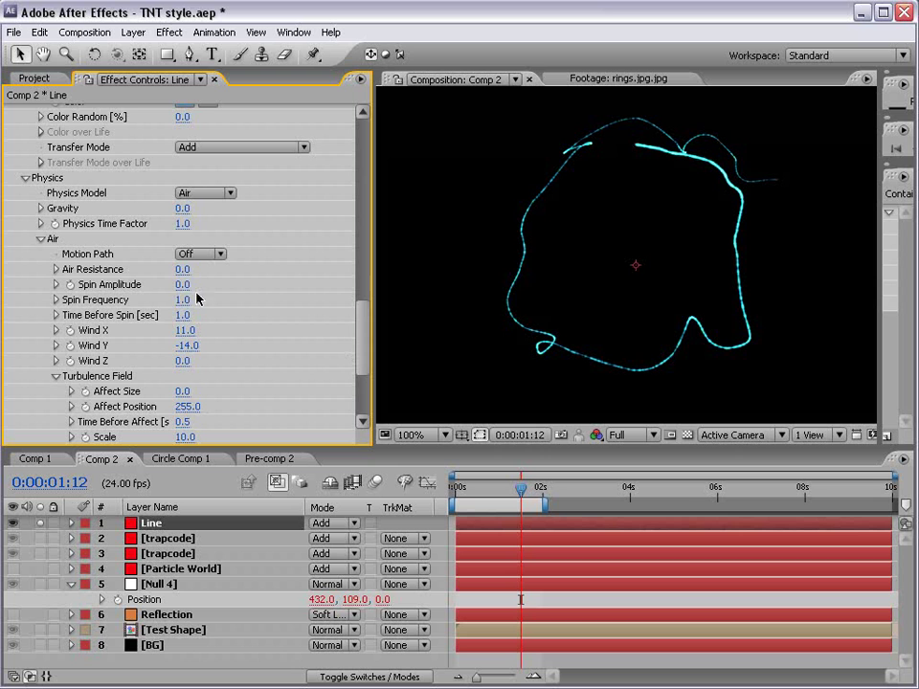
pyautogui.scroll(-3, 242, 354)
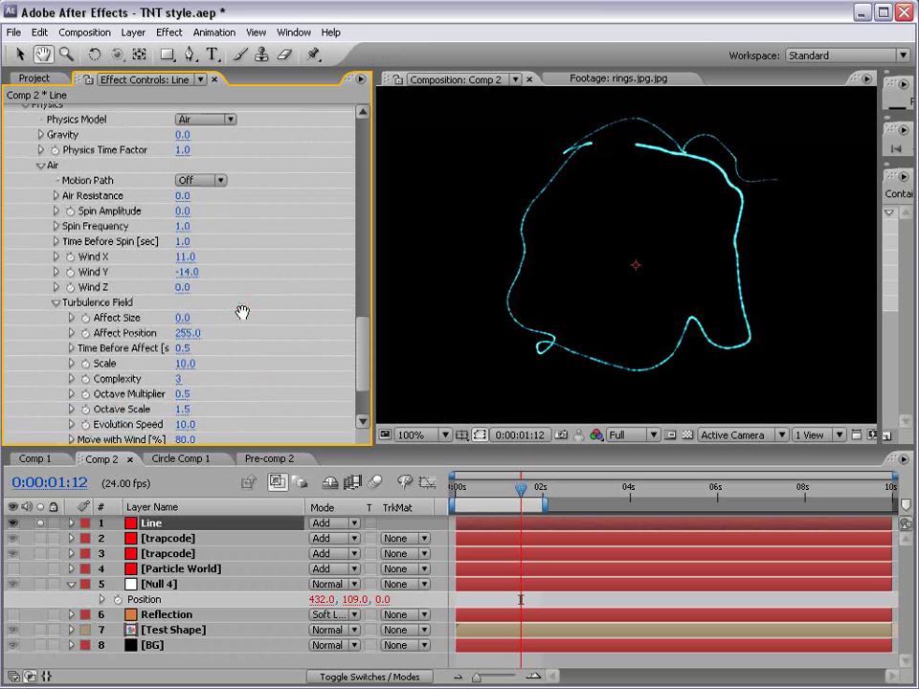
pyautogui.click(187, 332)
pyautogui.moveTo(187, 332)
pyautogui.mouseDown()
pyautogui.moveTo(229, 332)
pyautogui.moveTo(198, 332)
pyautogui.mouseUp()
pyautogui.click(471, 489)
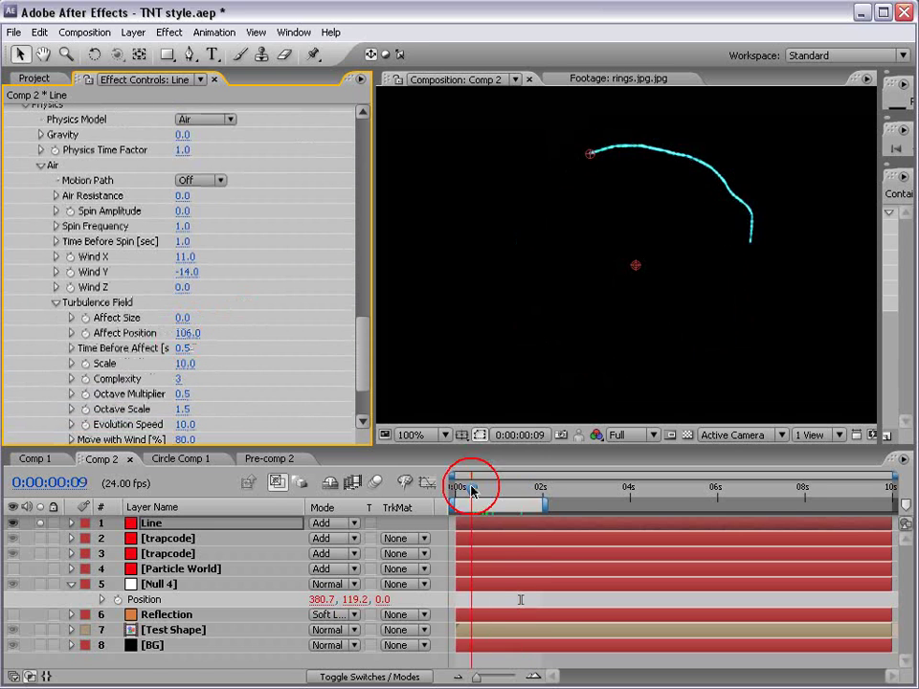
pyautogui.moveTo(470, 489); pyautogui.dragTo(505, 489)
# Set the Line layer's particle Size to 1 and raise its Particles/sec to 6633
pyautogui.moveTo(353, 354); pyautogui.dragTo(360, 291)
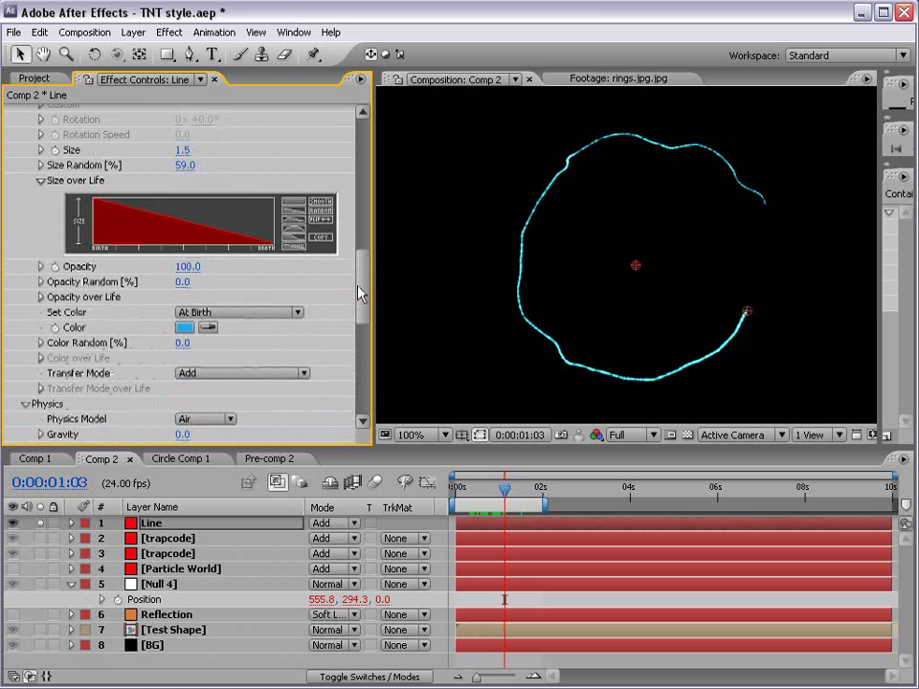
pyautogui.click(182, 151)
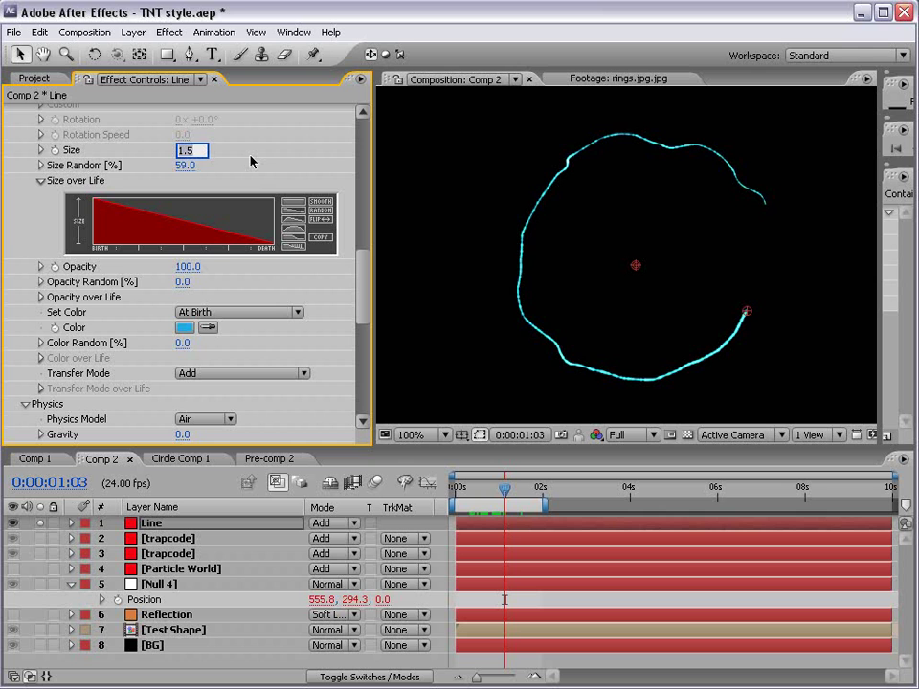
pyautogui.write('1')
pyautogui.press('Return')
pyautogui.moveTo(369, 282); pyautogui.dragTo(364, 172)
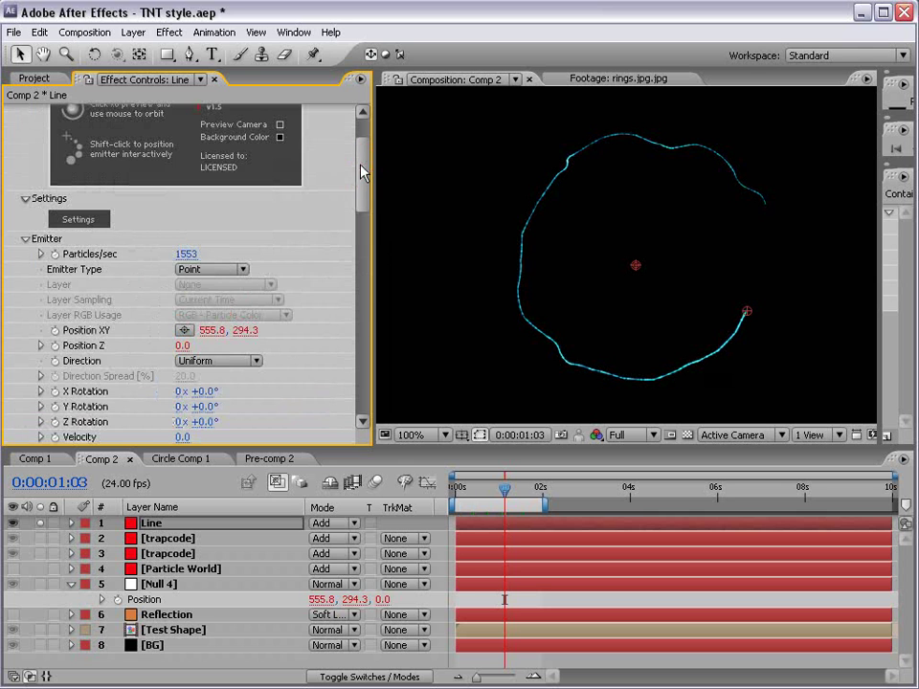
pyautogui.moveTo(195, 262); pyautogui.dragTo(636, 257)
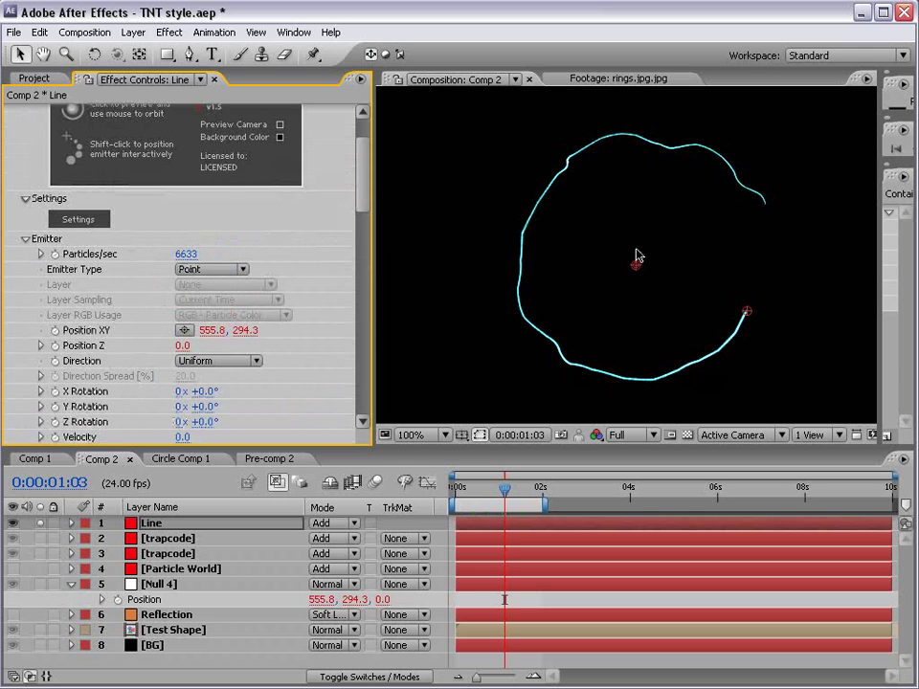
# Set the Line layer's particle Opacity to 39 and Life to 1.5 seconds, and preview up to 0:00:01:07
pyautogui.moveTo(367, 185); pyautogui.dragTo(364, 277)
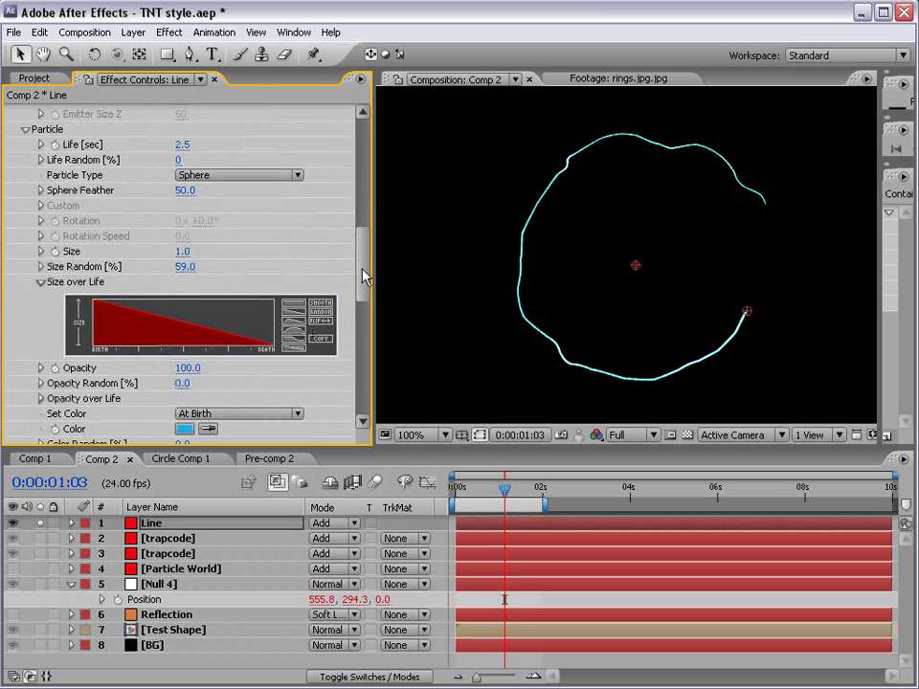
pyautogui.scroll(-2, 260, 330)
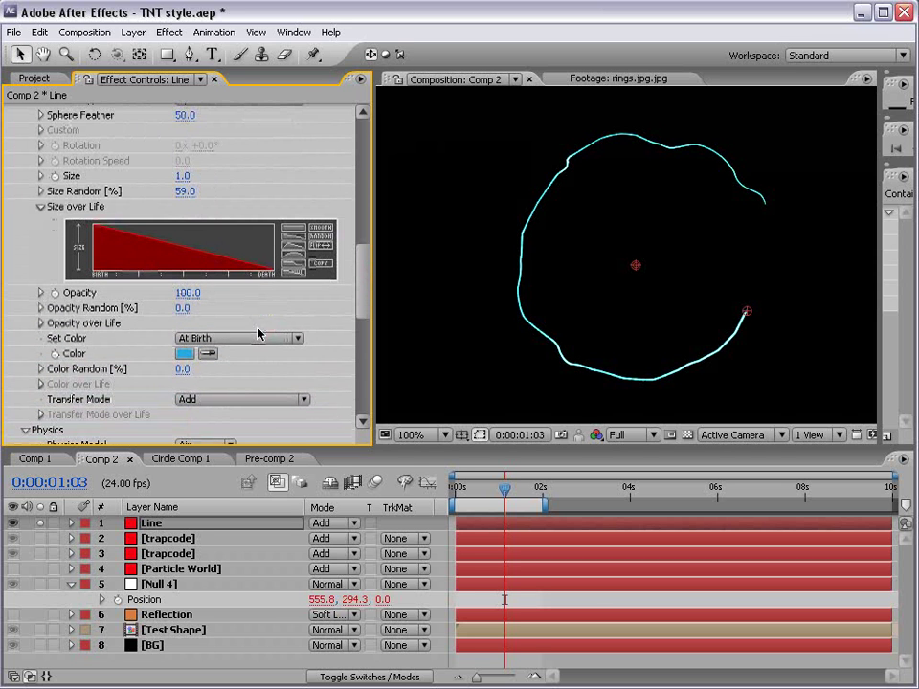
pyautogui.moveTo(201, 299); pyautogui.dragTo(128, 293)
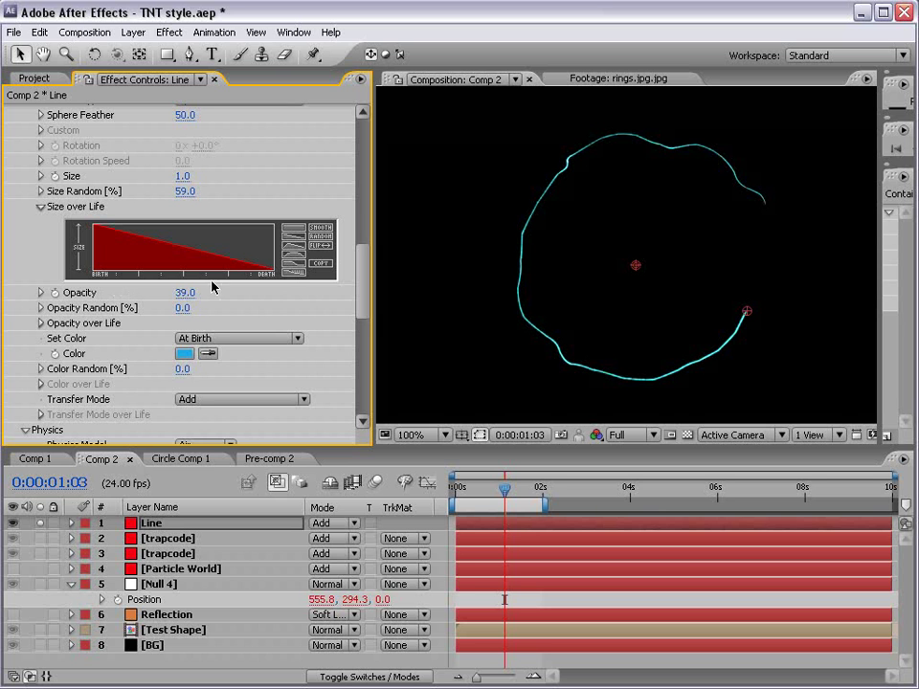
pyautogui.moveTo(361, 299); pyautogui.dragTo(361, 278)
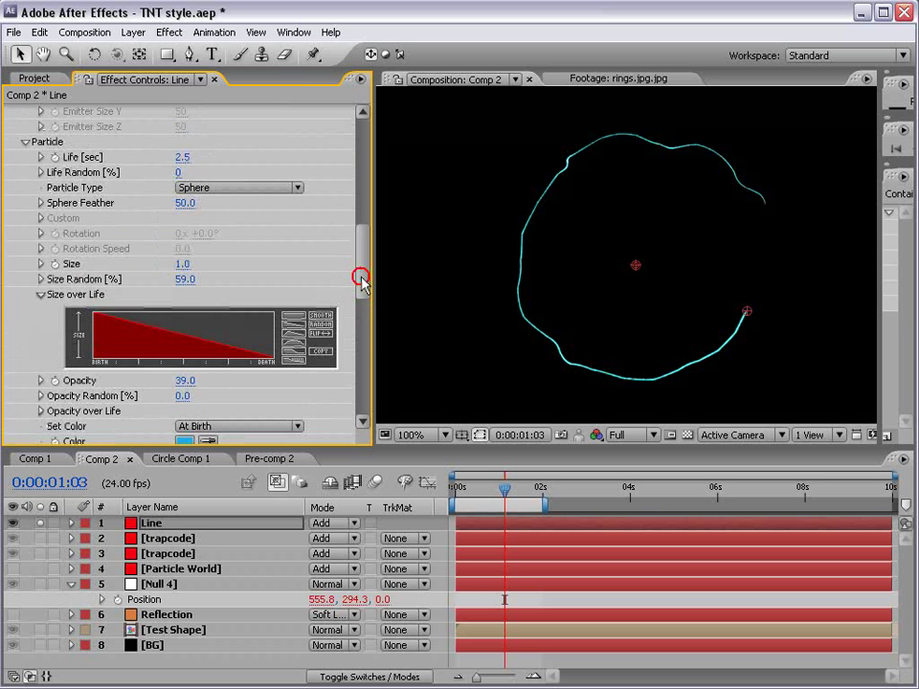
pyautogui.click(183, 157)
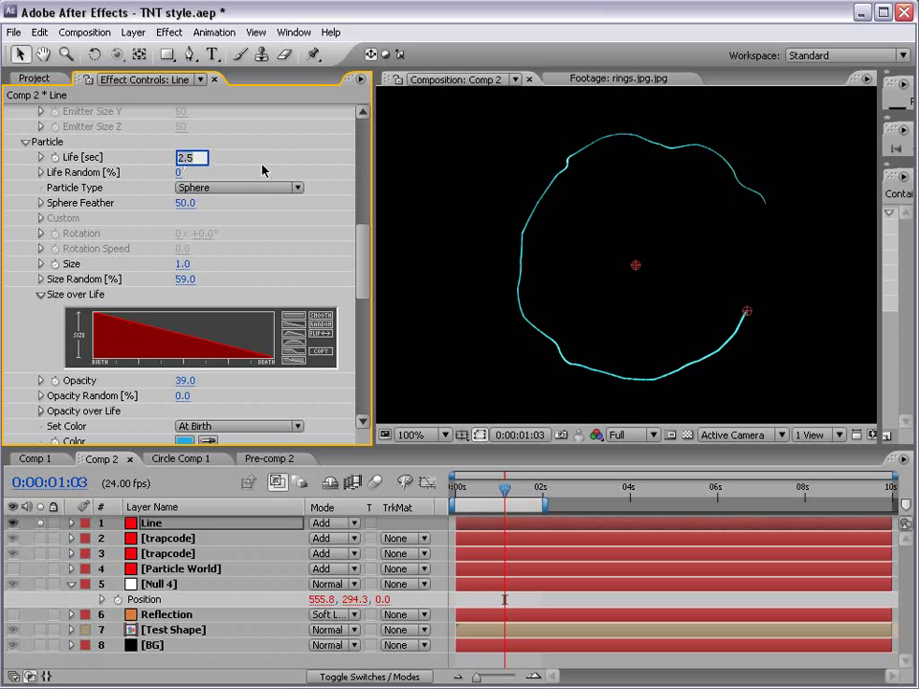
pyautogui.press('Return')
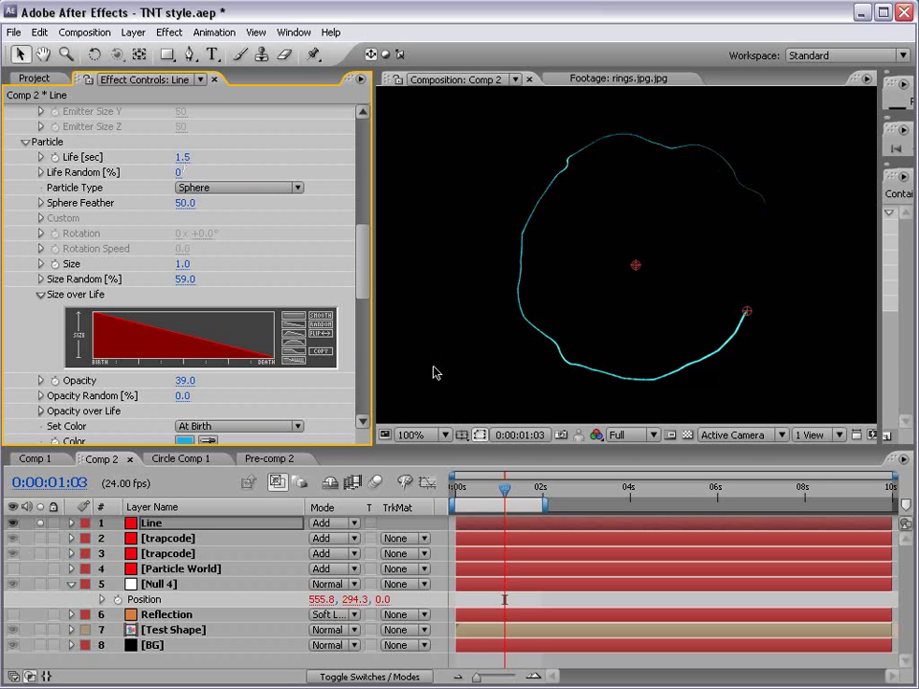
pyautogui.moveTo(466, 487); pyautogui.dragTo(511, 491)
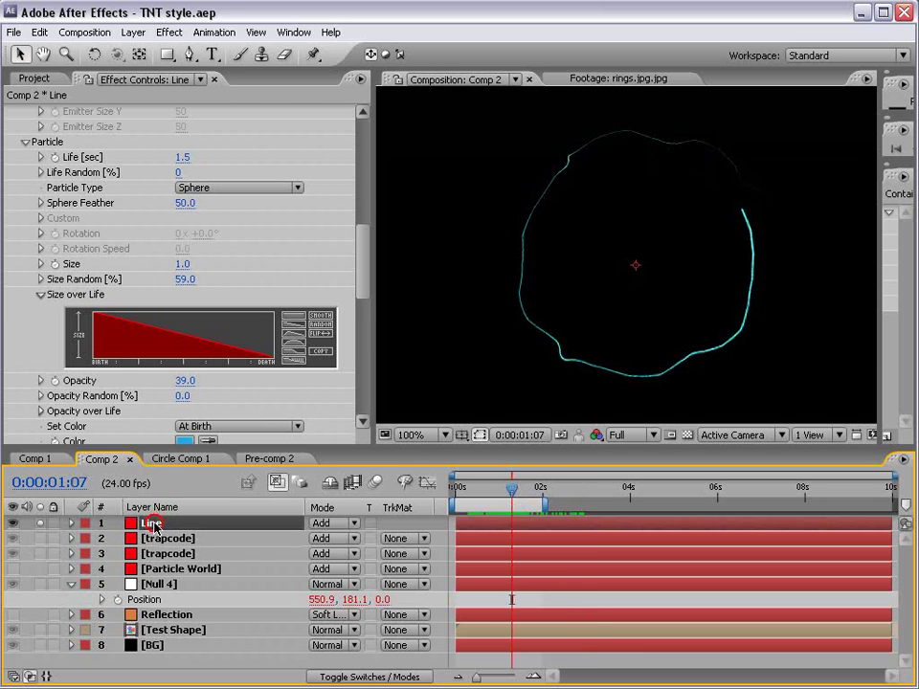
# Duplicate the Line layer and set the copy's Turbulence Field Scale to 17
pyautogui.hotkey('ctrl', 'd')
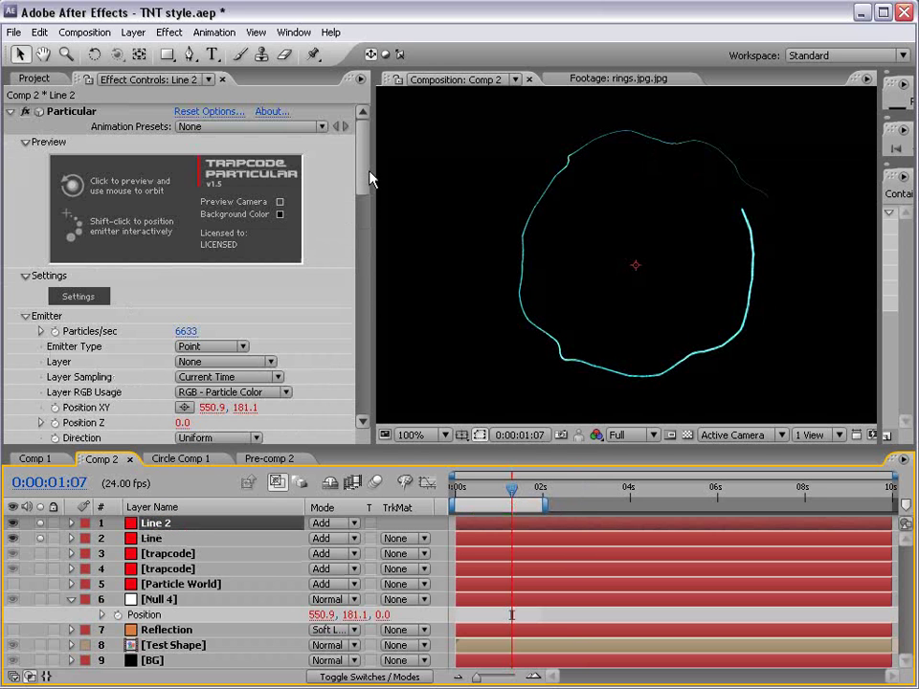
pyautogui.moveTo(370, 179); pyautogui.dragTo(371, 379)
pyautogui.moveTo(184, 281); pyautogui.dragTo(184, 281)
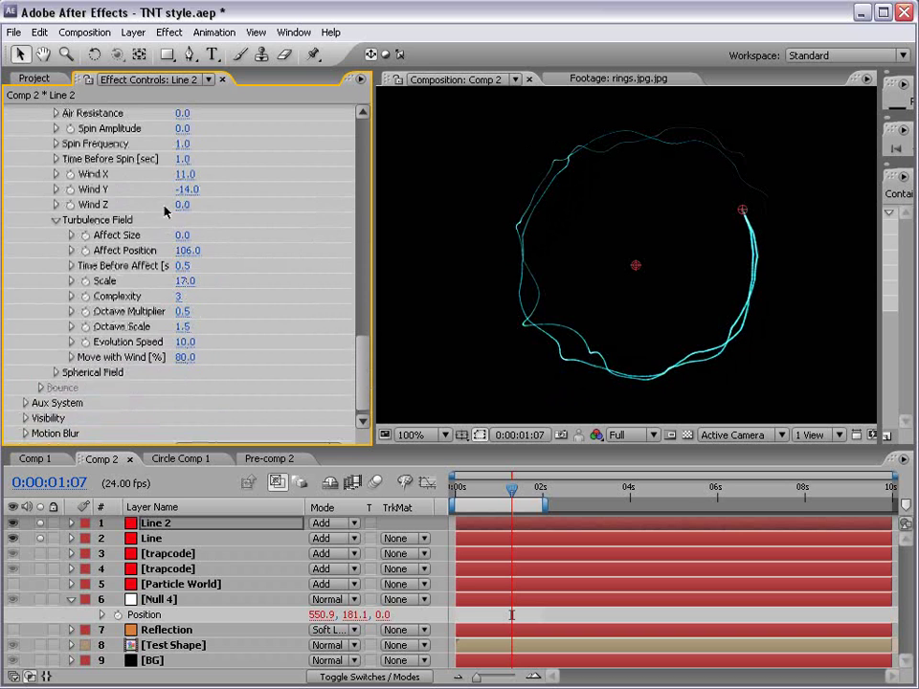
# Duplicate the Line 2 layer and set the new copy's Turbulence Field Scale to 12
pyautogui.hotkey('ctrl', 'd')
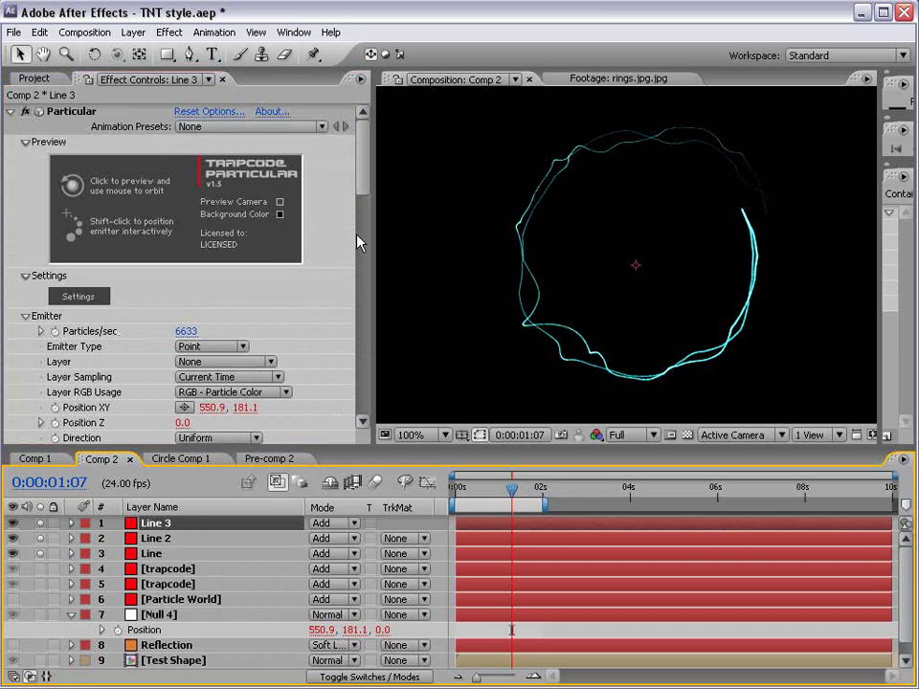
pyautogui.moveTo(364, 178); pyautogui.dragTo(362, 383)
pyautogui.moveTo(184, 323); pyautogui.dragTo(181, 324)
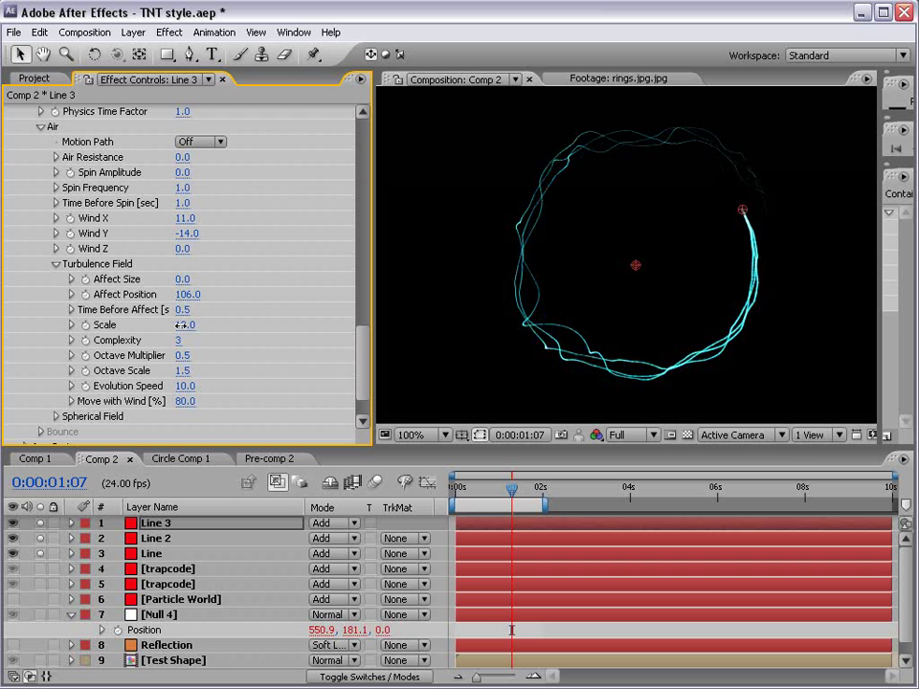
# Turn off solo on the three Line layers and scrub the timeline to preview the strokes with the full scene
pyautogui.moveTo(491, 501); pyautogui.dragTo(545, 493)
pyautogui.moveTo(42, 552); pyautogui.dragTo(39, 524)
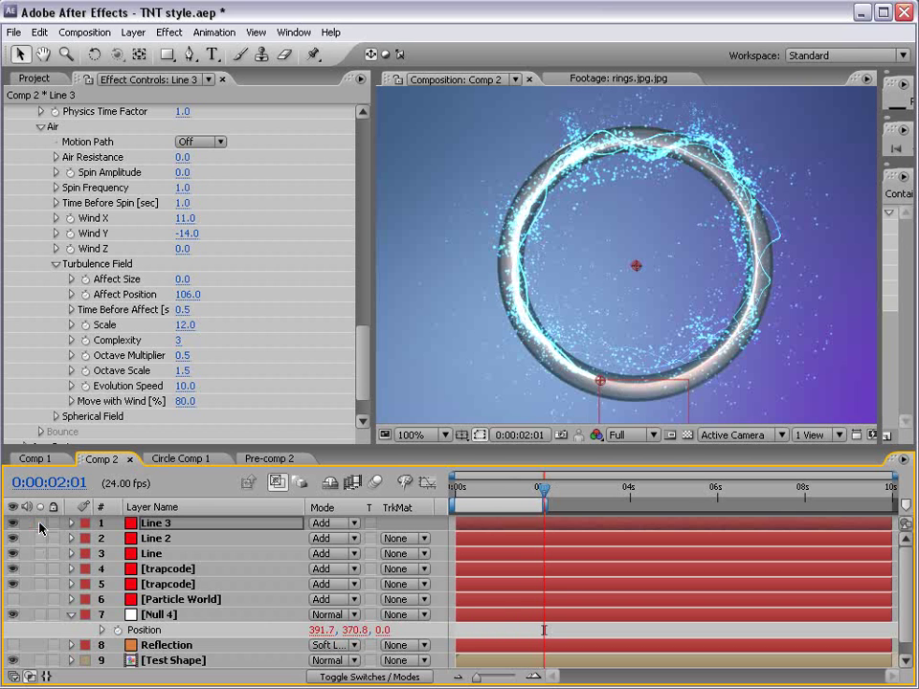
pyautogui.moveTo(474, 488); pyautogui.dragTo(499, 492)
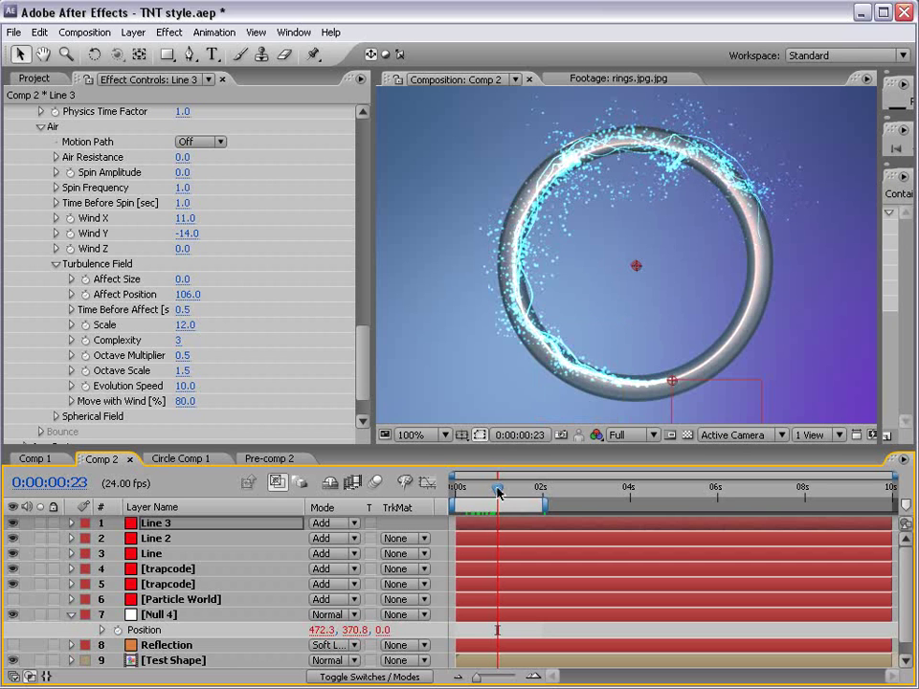
# Widen the composition view, zoom it to 50% at Half resolution, and enlarge the timeline to show all layers
pyautogui.moveTo(375, 332); pyautogui.dragTo(272, 331)
pyautogui.scroll(-1, 470, 304)
pyautogui.click(539, 435)
pyautogui.click(532, 469)
pyautogui.moveTo(478, 446); pyautogui.dragTo(464, 358)
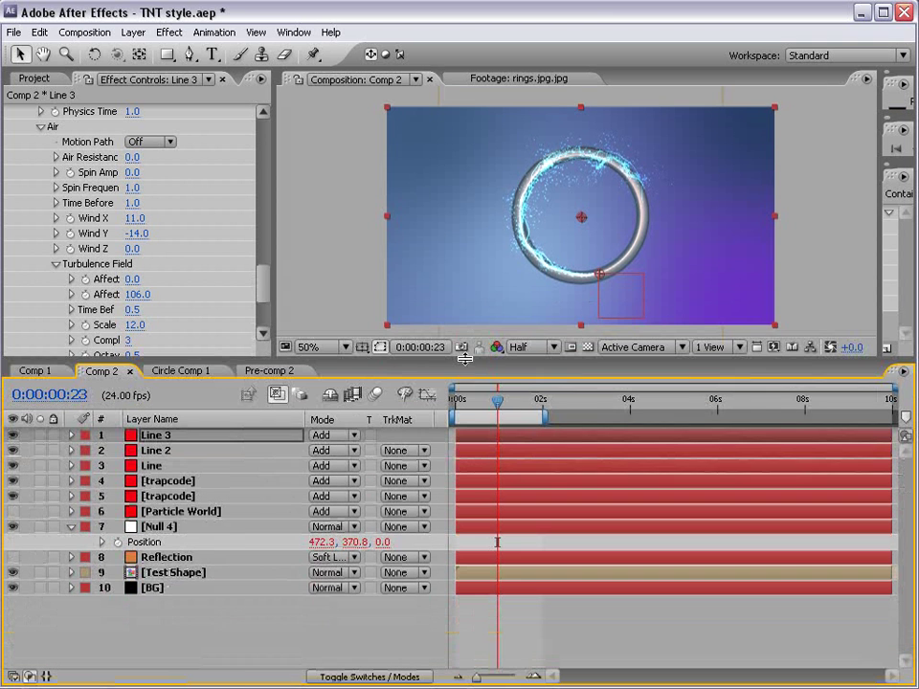
# Apply the Tint color correction effect to the BG layer
pyautogui.click(182, 573)
pyautogui.click(174, 586)
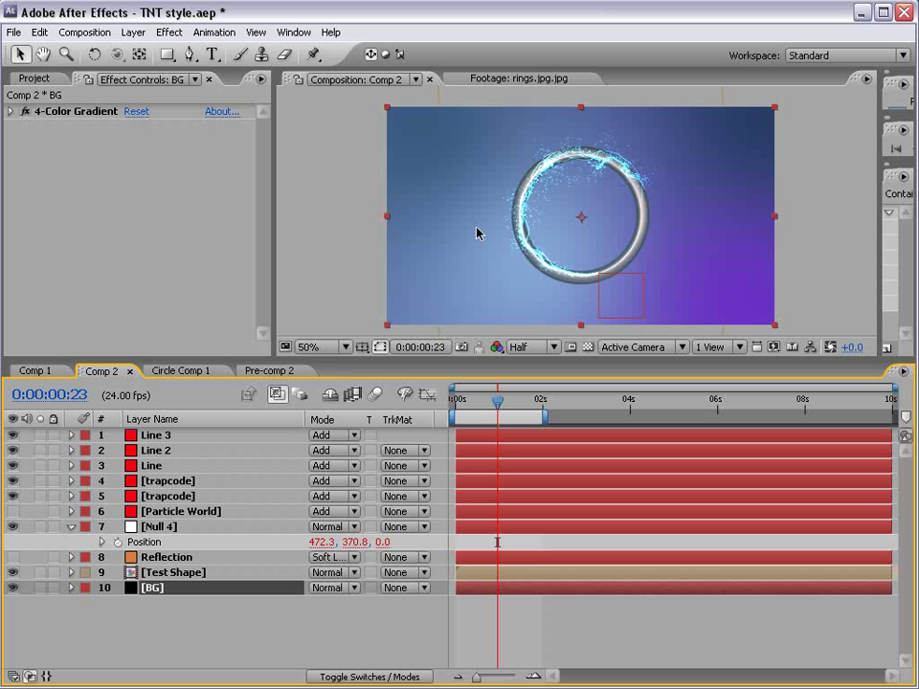
pyautogui.click(168, 32)
pyautogui.moveTo(214, 172)
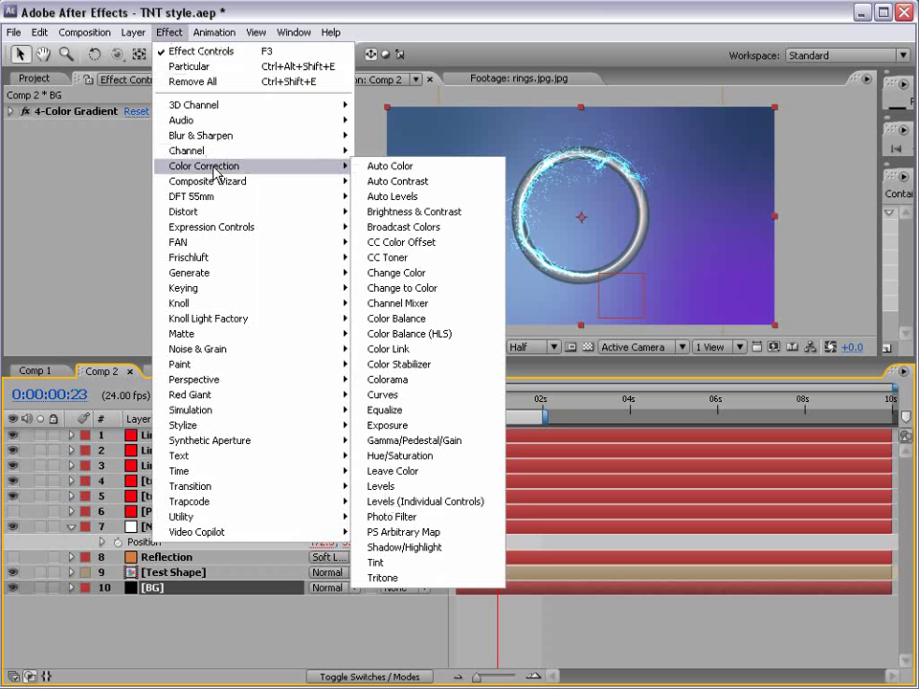
pyautogui.click(381, 555)
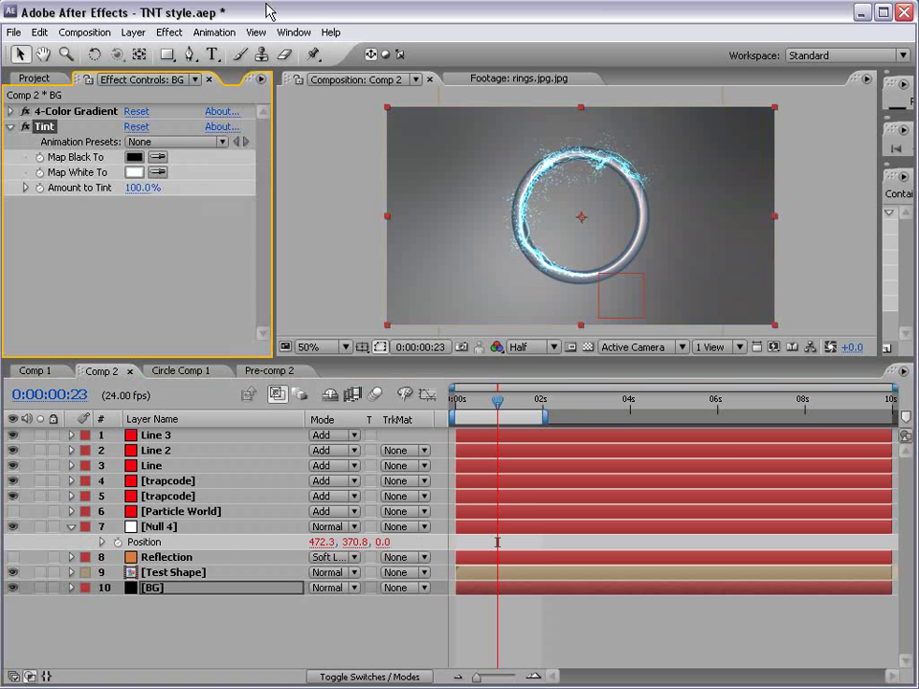
# Add a Curves effect to the BG layer and set the Tint effect's Amount to Tint to 70%
pyautogui.click(172, 32)
pyautogui.moveTo(235, 168)
pyautogui.click(383, 395)
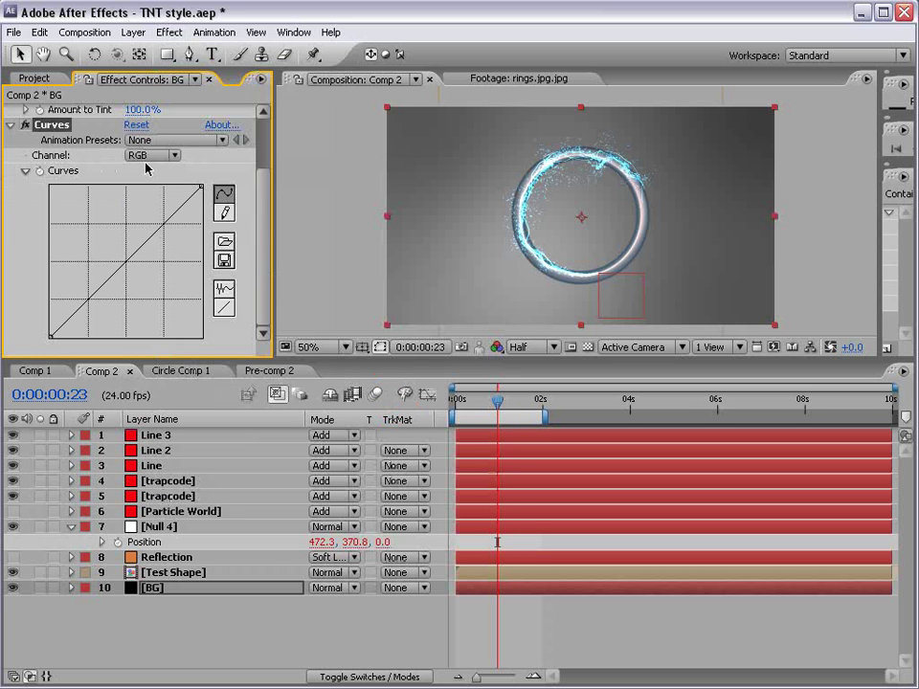
pyautogui.moveTo(268, 221); pyautogui.dragTo(268, 154)
pyautogui.moveTo(142, 188); pyautogui.dragTo(136, 188)
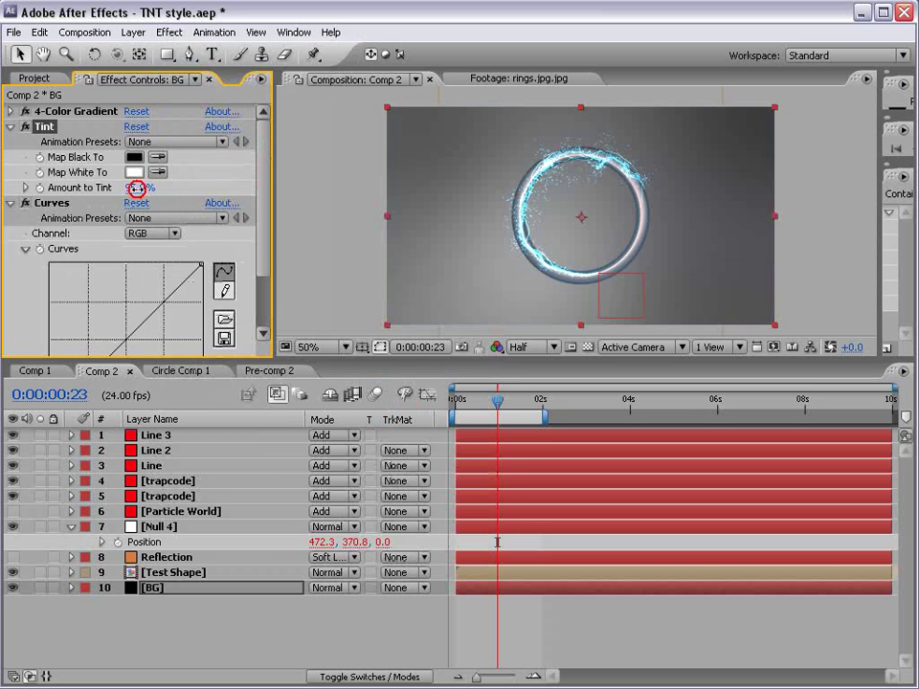
# Adjust the BG layer's Curves, pulling the Blue channel's midtones down to shift the background toward a darker teal
pyautogui.scroll(-2, 148, 203)
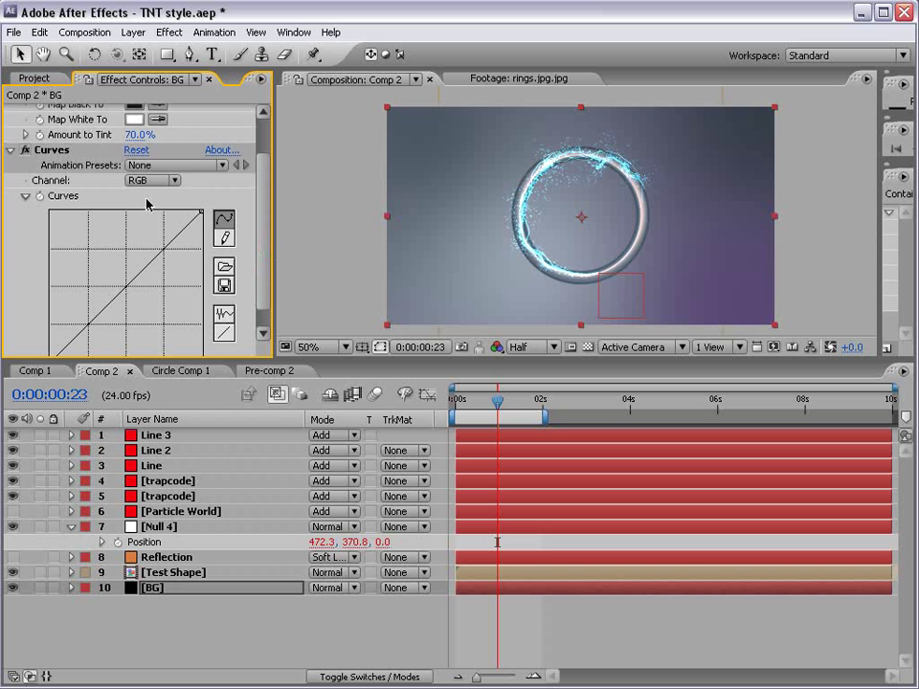
pyautogui.click(154, 181)
pyautogui.moveTo(140, 273)
pyautogui.mouseDown()
pyautogui.moveTo(139, 299)
pyautogui.moveTo(143, 279)
pyautogui.mouseUp()
pyautogui.click(153, 180)
pyautogui.click(148, 194)
pyautogui.click(150, 181)
pyautogui.click(153, 212)
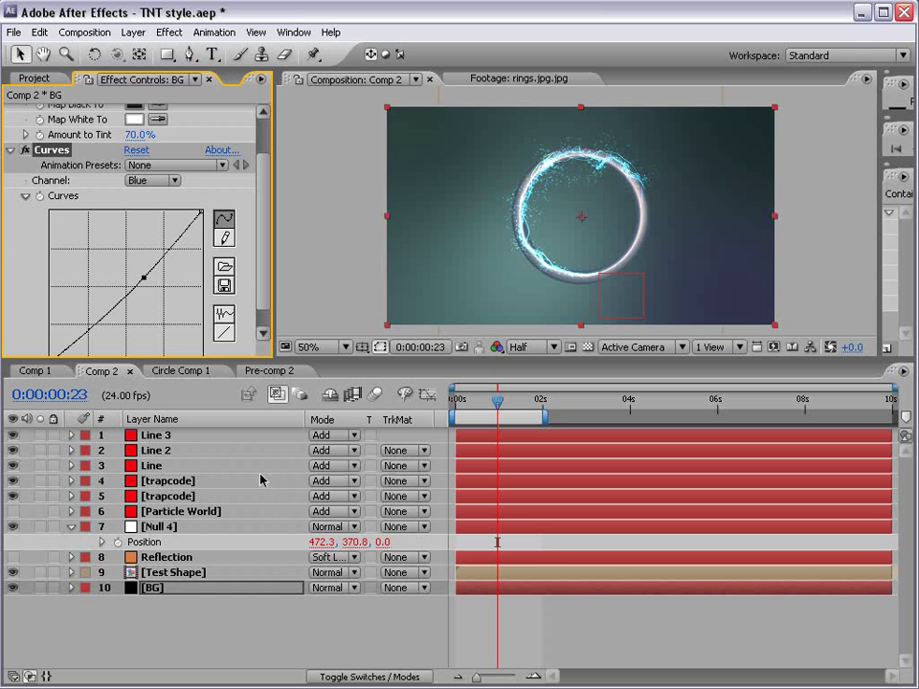
# Set the composition view to 100% zoom and Full resolution, and deselect the BG layer
pyautogui.scroll(2, 634, 245)
pyautogui.click(538, 346)
pyautogui.click(543, 400)
pyautogui.click(558, 605)
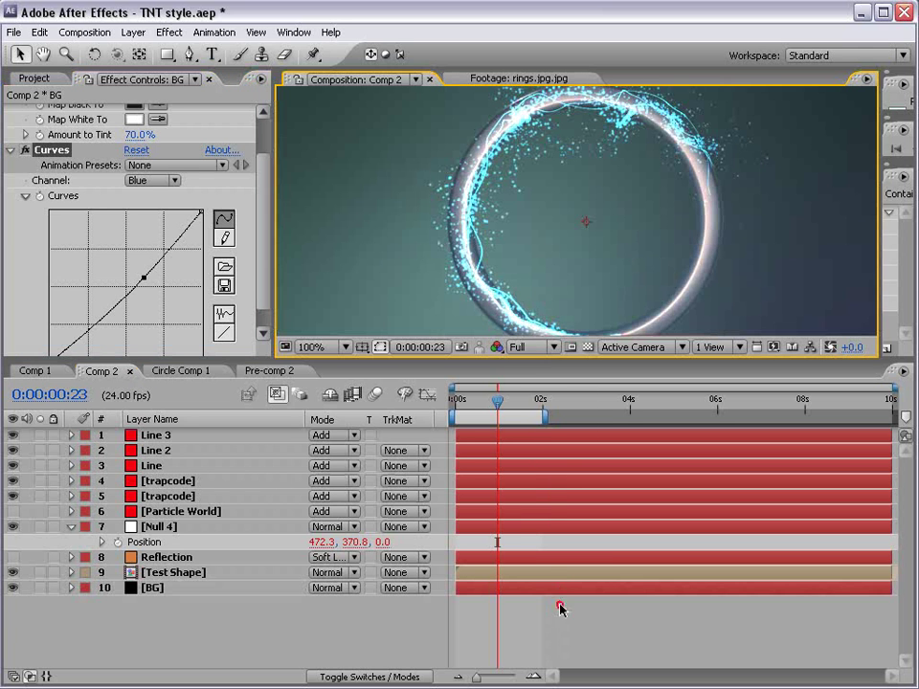
# Apply the Glow effect to the lower trapcode layer and raise its Glow Radius to about 16
pyautogui.click(181, 512)
pyautogui.click(166, 496)
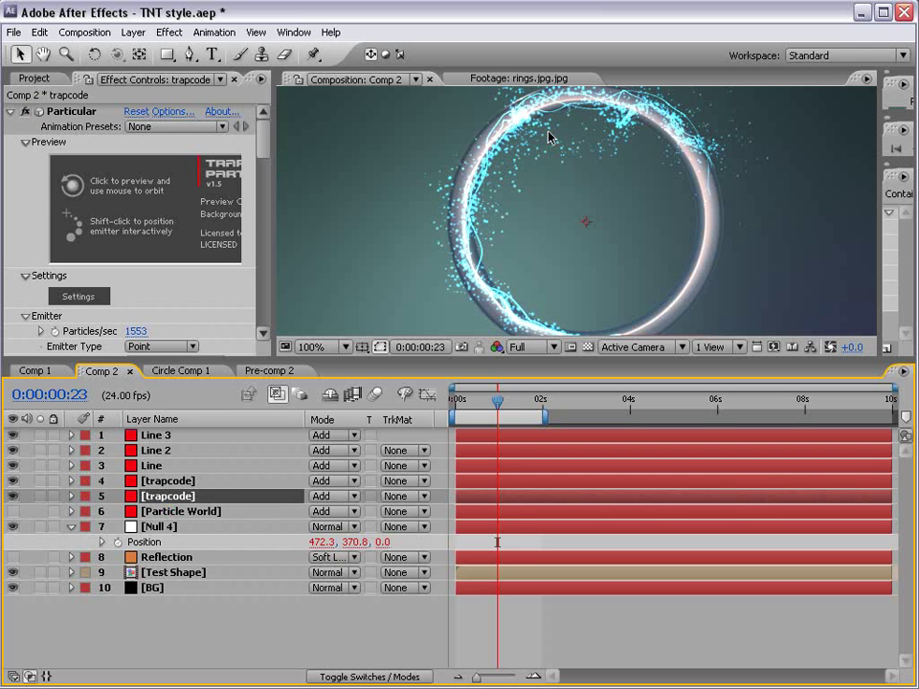
pyautogui.click(11, 111)
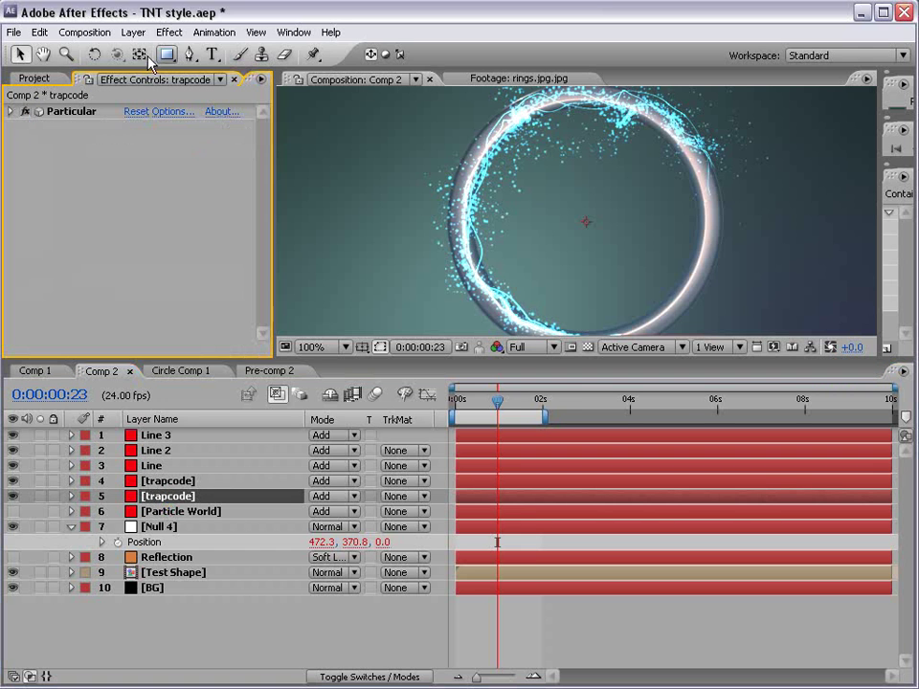
pyautogui.click(169, 33)
pyautogui.moveTo(269, 425)
pyautogui.click(392, 531)
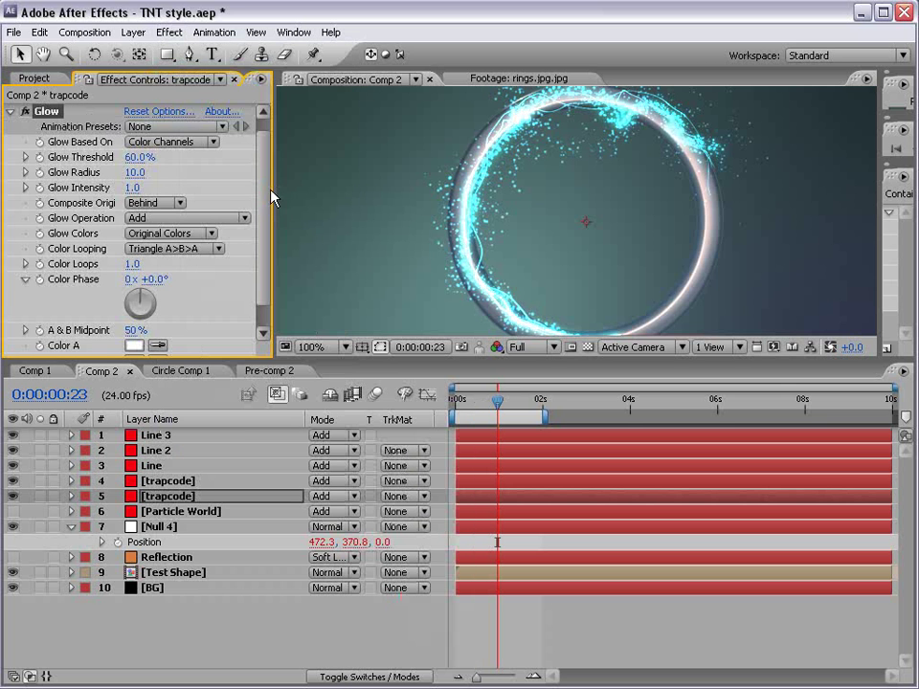
pyautogui.moveTo(142, 172)
pyautogui.mouseDown()
pyautogui.moveTo(158, 172)
pyautogui.moveTo(145, 172)
pyautogui.mouseUp()
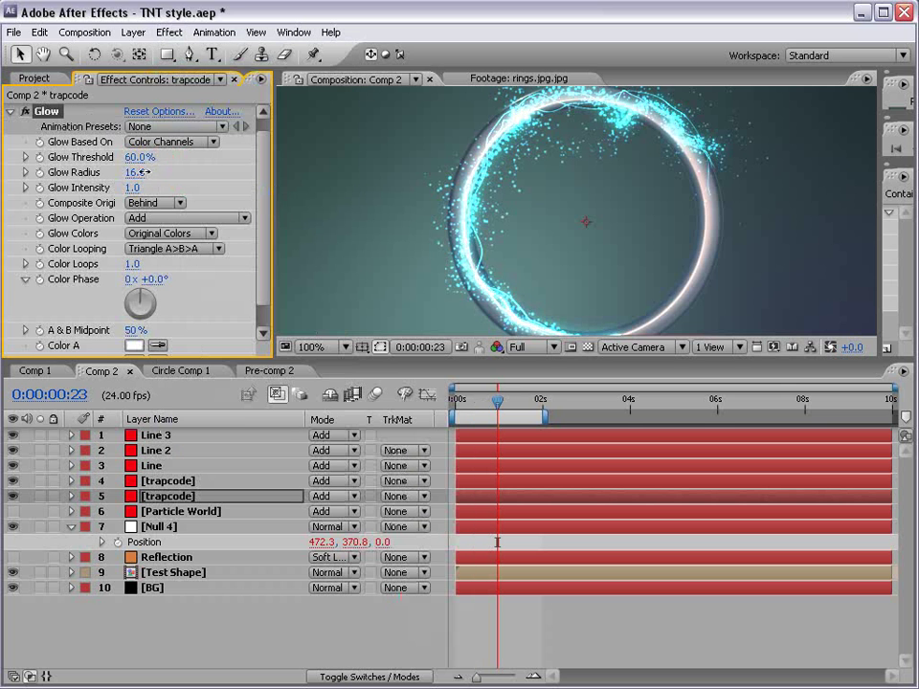
# Preview the glowing trails in a maximized composition view, restore the layout at 0:00:01:04, and make the composition view taller
pyautogui.click(170, 480)
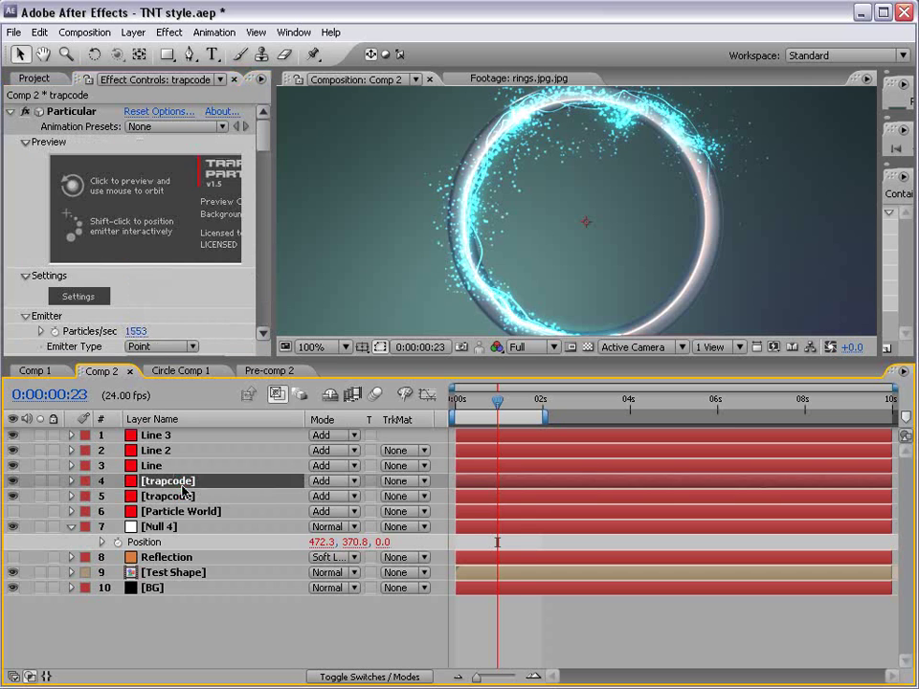
pyautogui.click(158, 450)
pyautogui.press('space')
pyautogui.press('`')
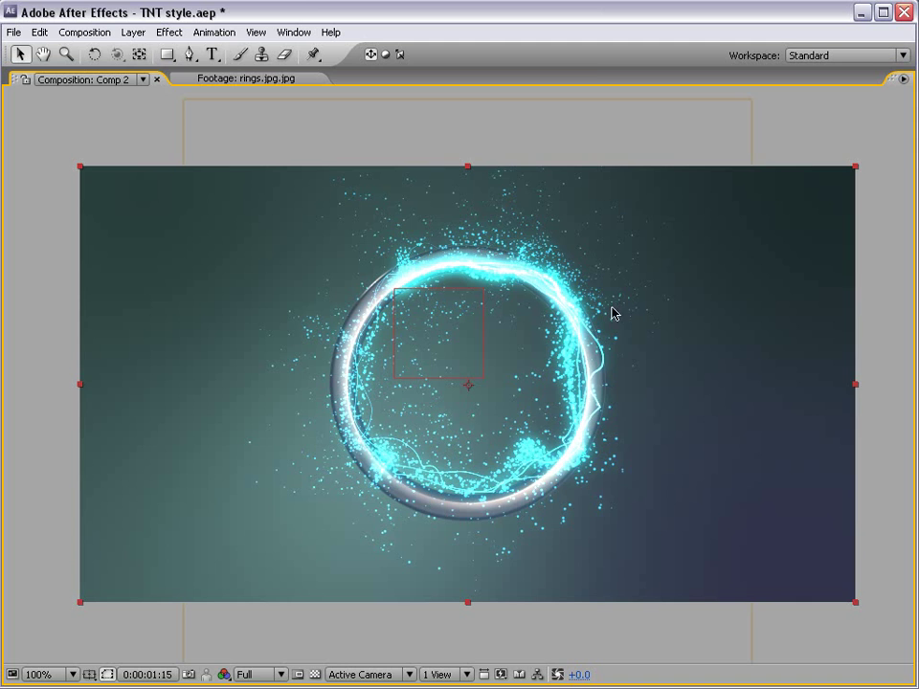
pyautogui.press('`')
pyautogui.moveTo(525, 402); pyautogui.dragTo(506, 404)
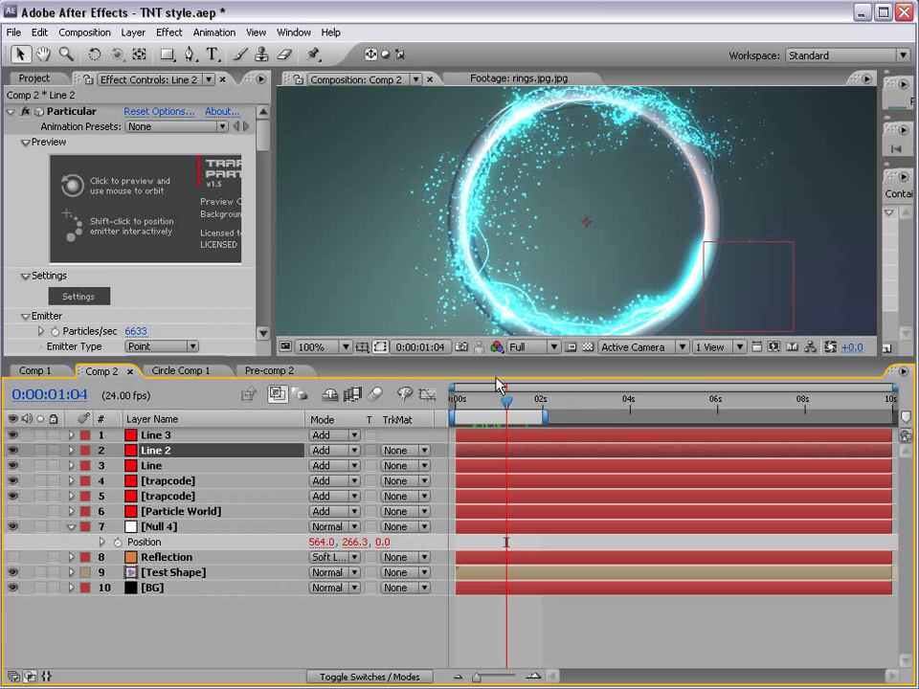
pyautogui.moveTo(501, 360); pyautogui.dragTo(501, 397)
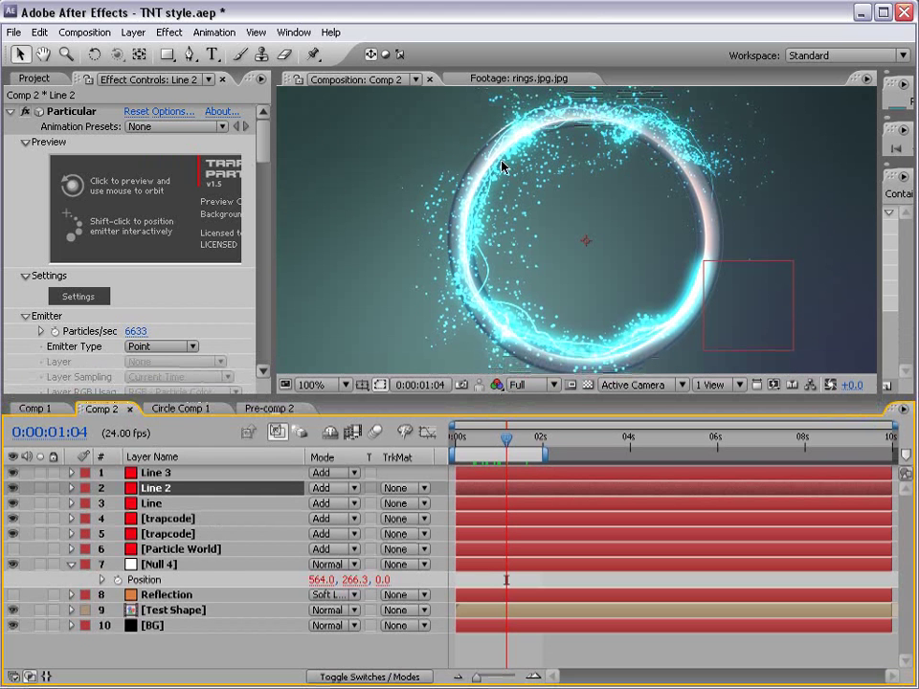
# Create a new adjustment layer above the Line 3 layer
pyautogui.hotkey('ctrl', 'Up')
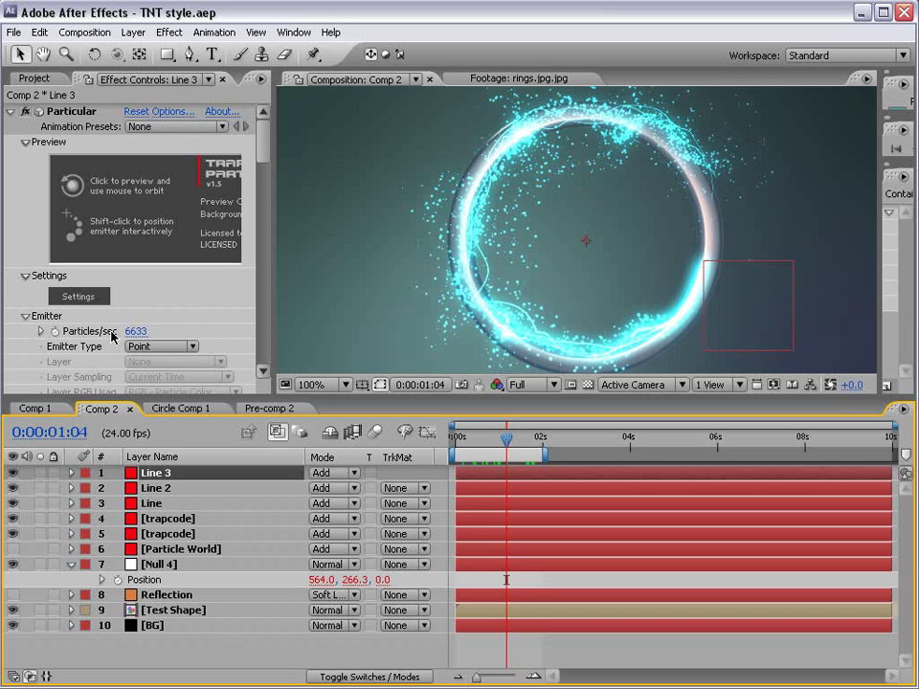
pyautogui.click(133, 31)
pyautogui.moveTo(153, 50)
pyautogui.click(427, 143)
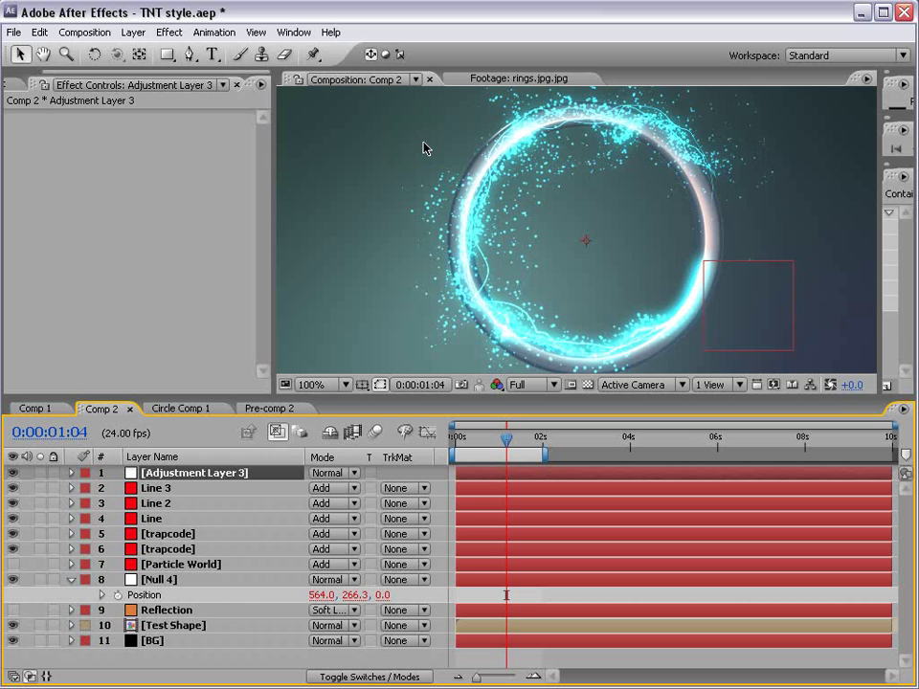
# Add a Slider Control expression control to the adjustment layer and rename it Particle Per sec
pyautogui.click(178, 32)
pyautogui.moveTo(322, 229)
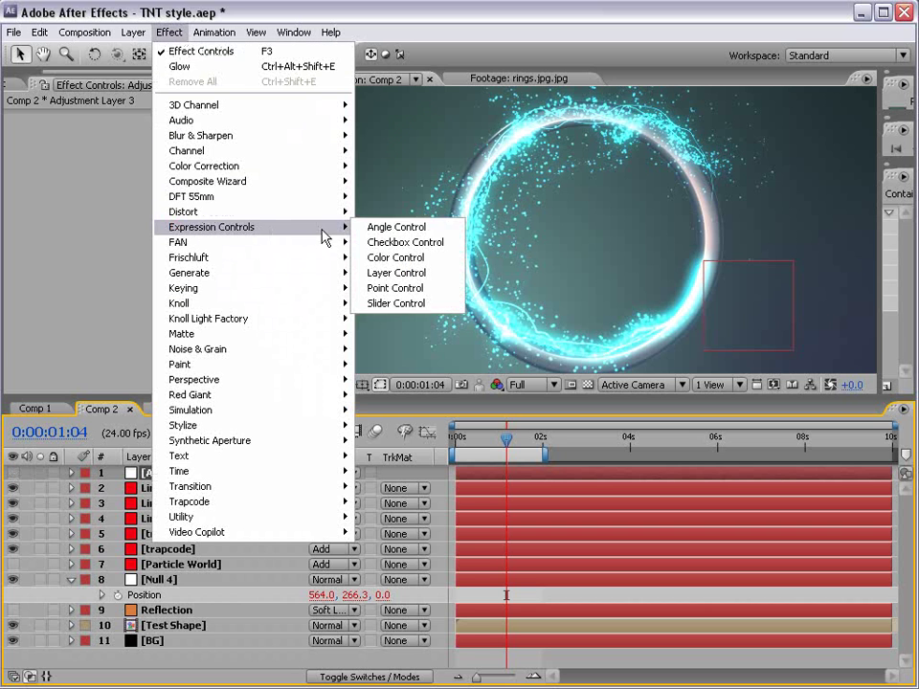
pyautogui.click(442, 303)
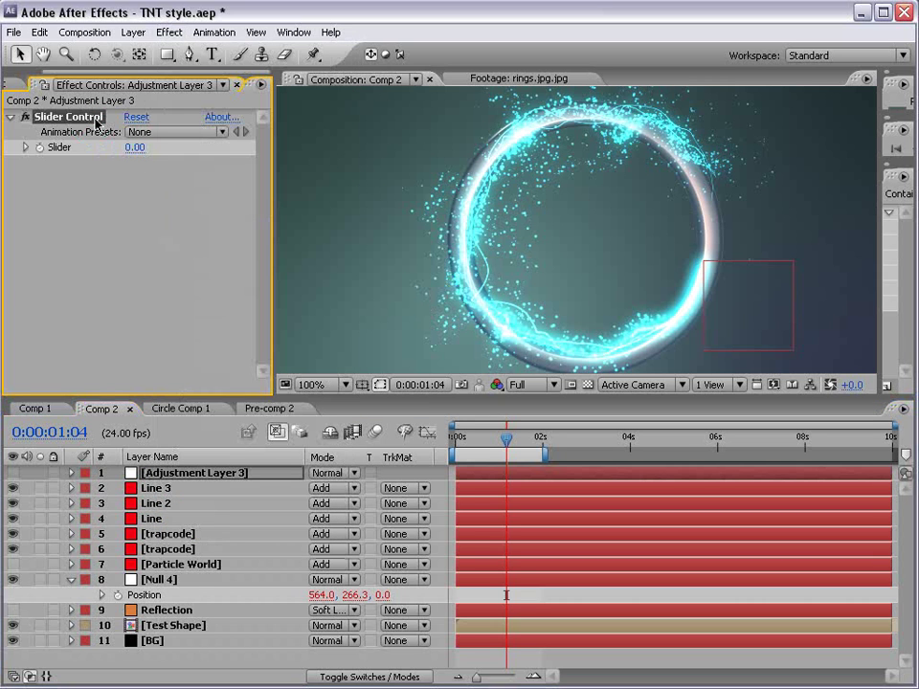
pyautogui.press('Return')
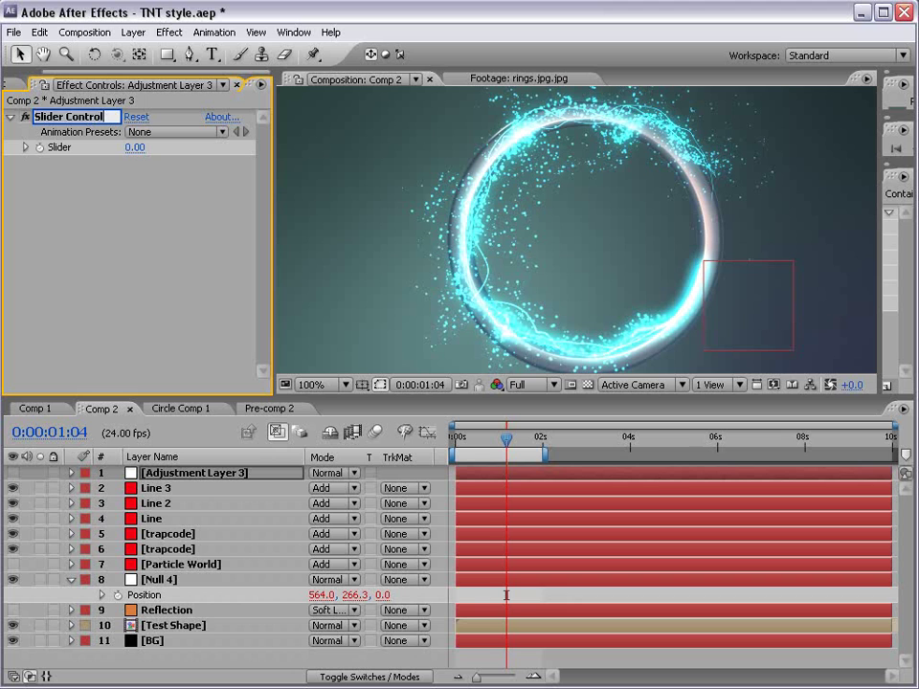
pyautogui.write('Particle Per sec')
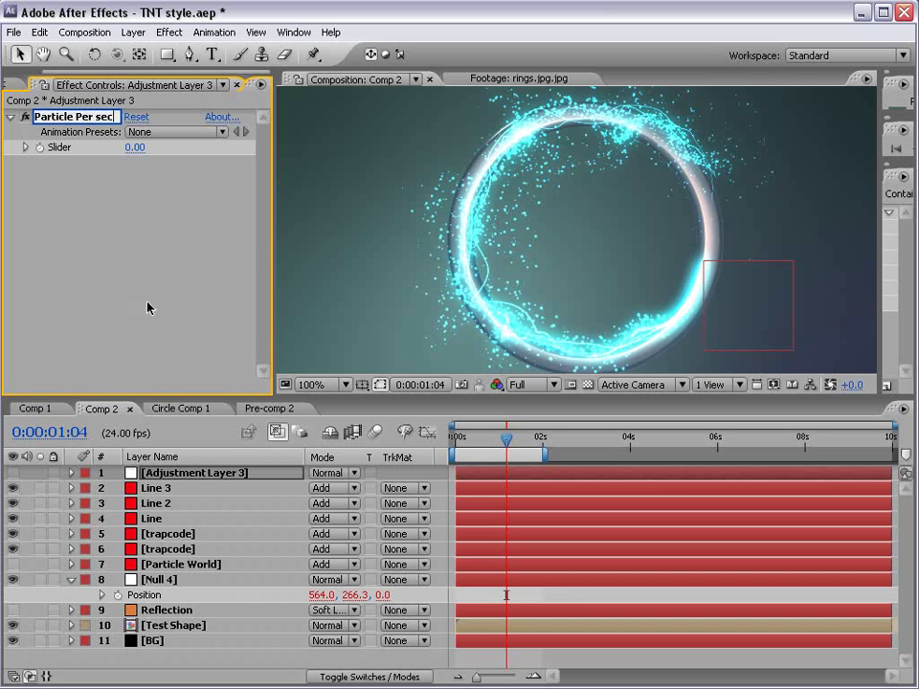
pyautogui.press('Return')
# Set the Particle Per sec slider to 1, keyframe it at 0:00:01:04, and reveal the keyframe in the timeline
pyautogui.click(136, 148)
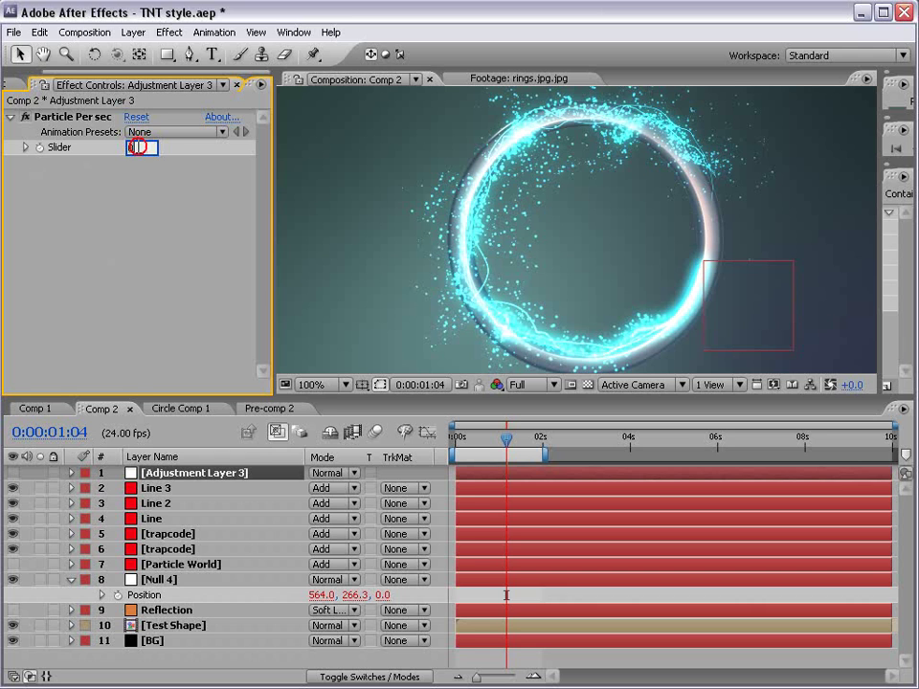
pyautogui.write('1')
pyautogui.press('Return')
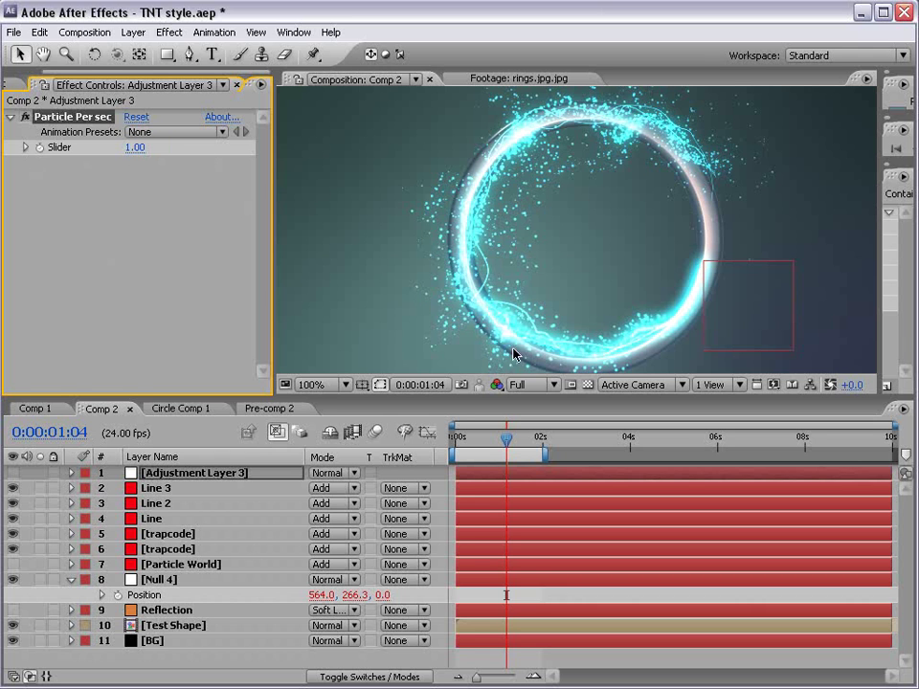
pyautogui.click(40, 148)
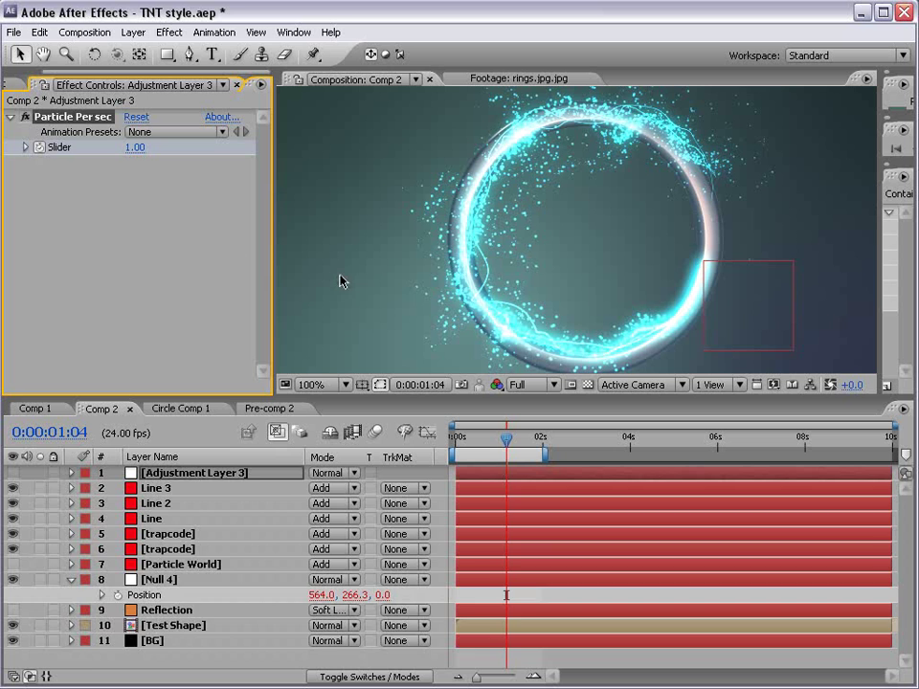
pyautogui.press('u')
# Keyframe the slider to 0 at 0:00:01:08 and shift both keyframes so the first sits at 0:00:01:14
pyautogui.moveTo(509, 446); pyautogui.dragTo(514, 446)
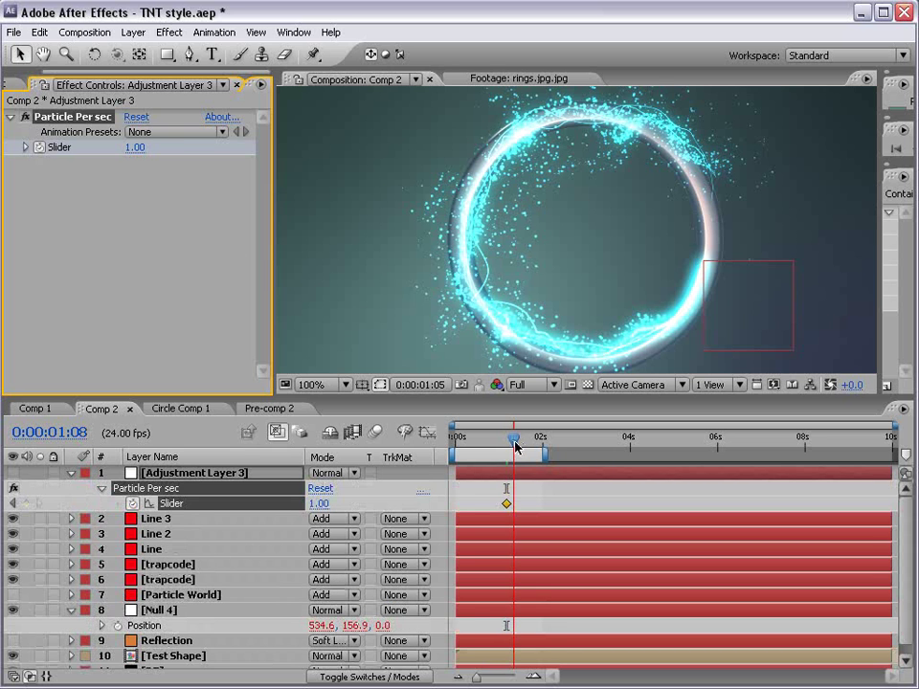
pyautogui.click(131, 147)
pyautogui.write('0')
pyautogui.press('Return')
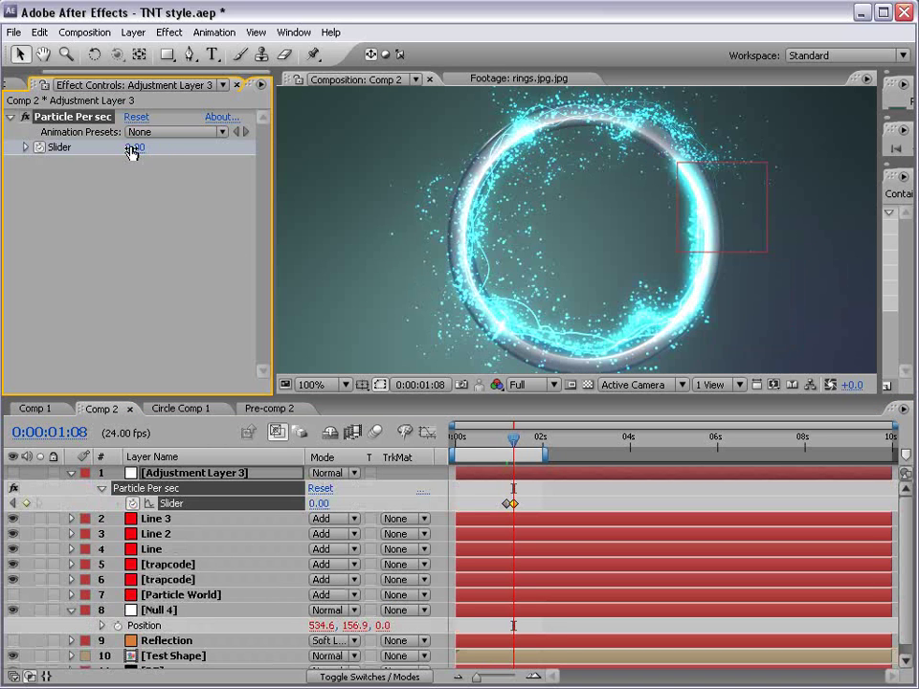
pyautogui.click(525, 443)
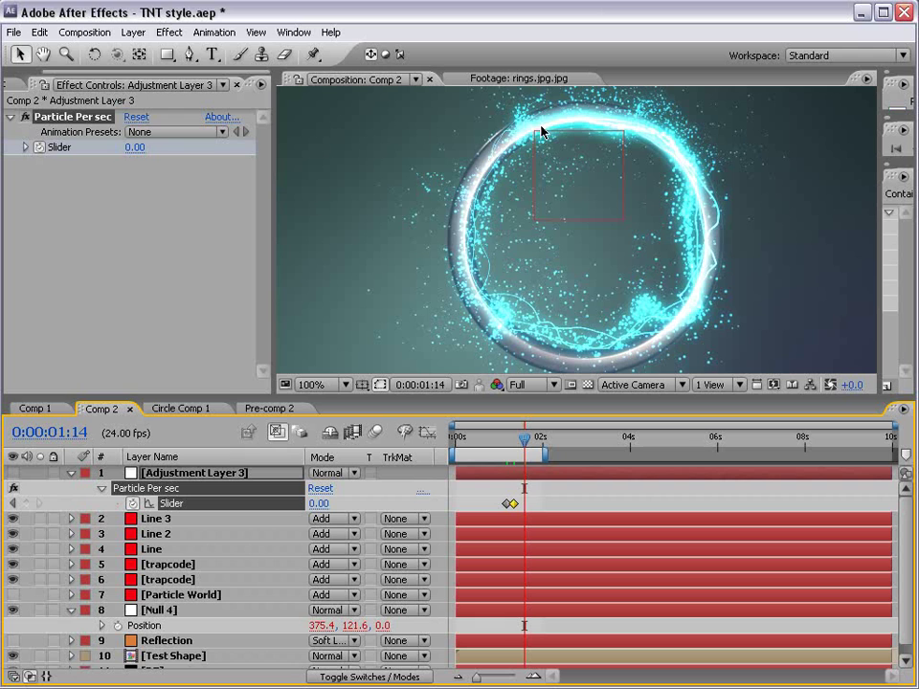
pyautogui.moveTo(492, 497); pyautogui.dragTo(527, 503)
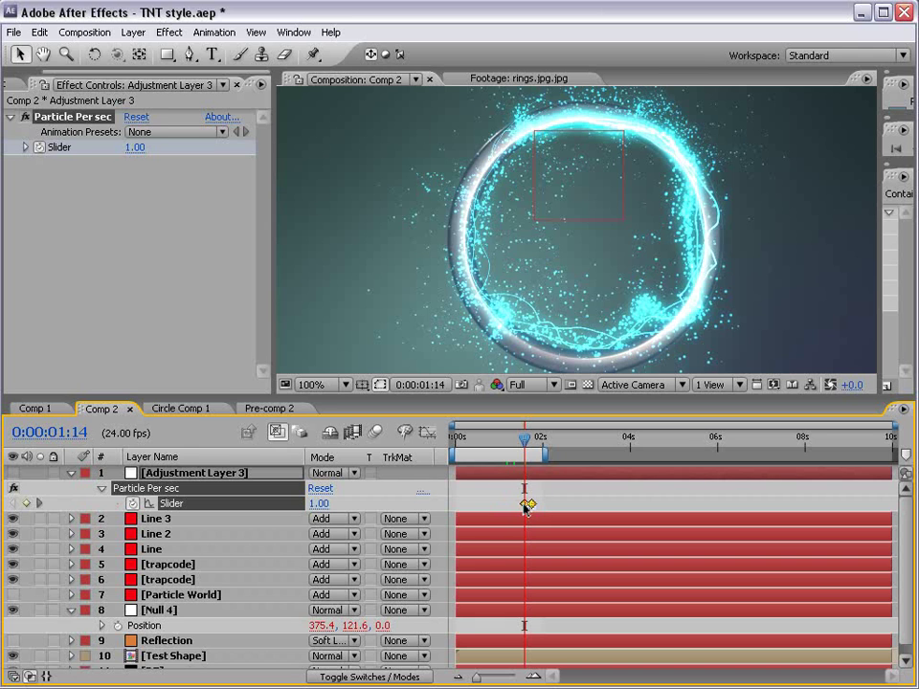
# Give Line 3's Particles/sec the expression value*thisComp.layer("Adjustment Layer 3").effect("Particle Per sec")("Slider")
pyautogui.click(158, 518)
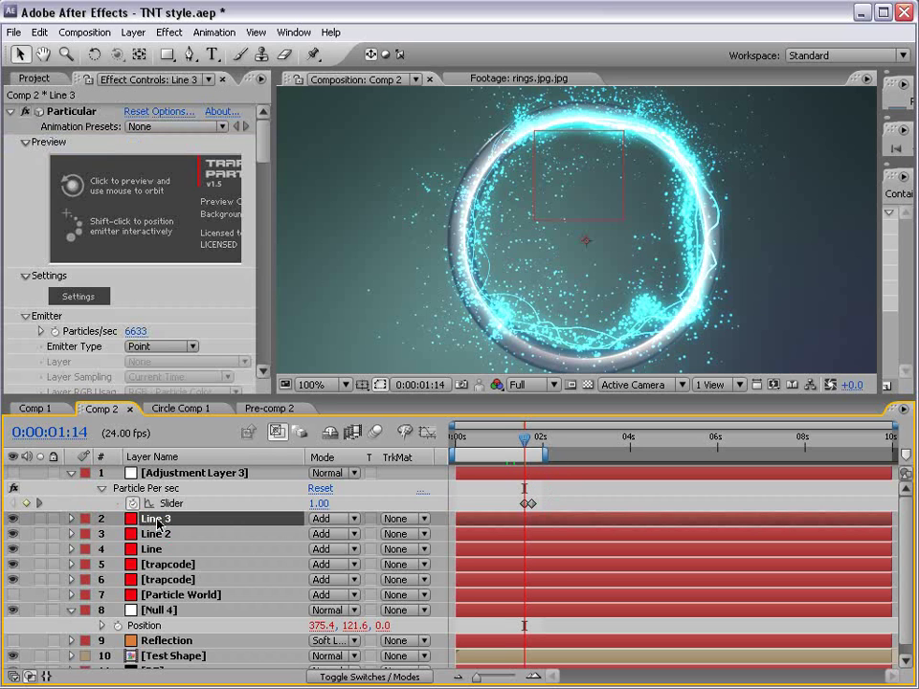
pyautogui.keyDown('alt'); pyautogui.click(55, 332); pyautogui.keyUp('alt')
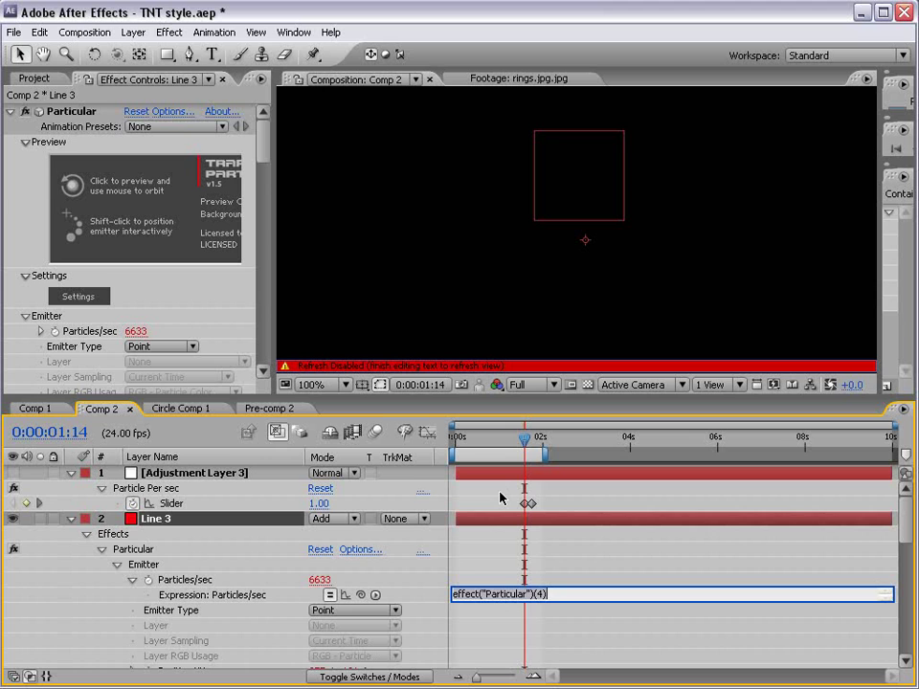
pyautogui.write('value*')
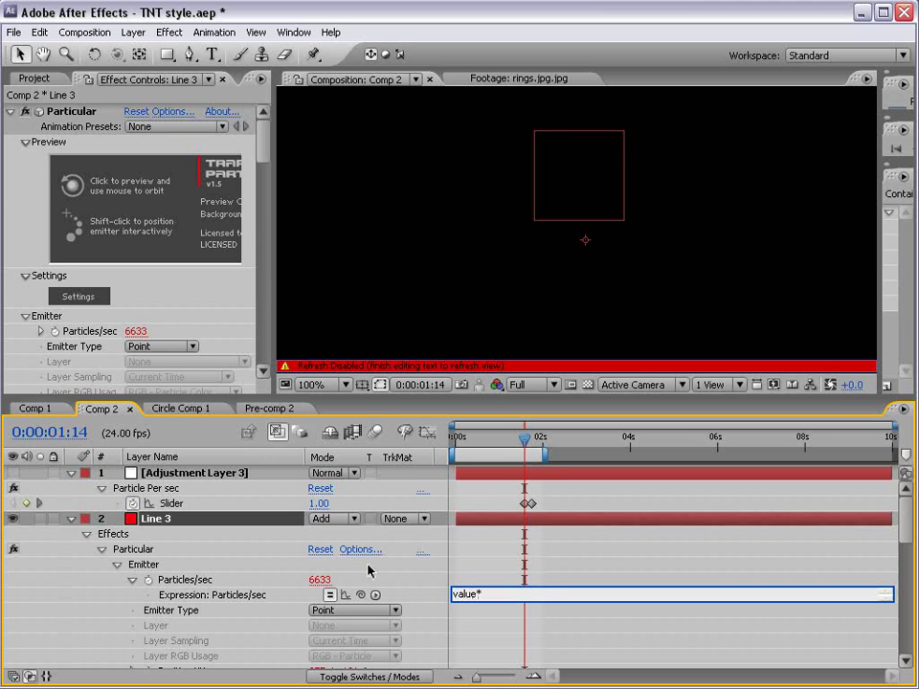
pyautogui.moveTo(361, 594); pyautogui.dragTo(177, 507)
pyautogui.click(468, 569)
# Scrub from 0:00:00:23 to 0:00:01:13 and solo Line 3 to check the slider-driven particle emission
pyautogui.moveTo(525, 439); pyautogui.dragTo(498, 440)
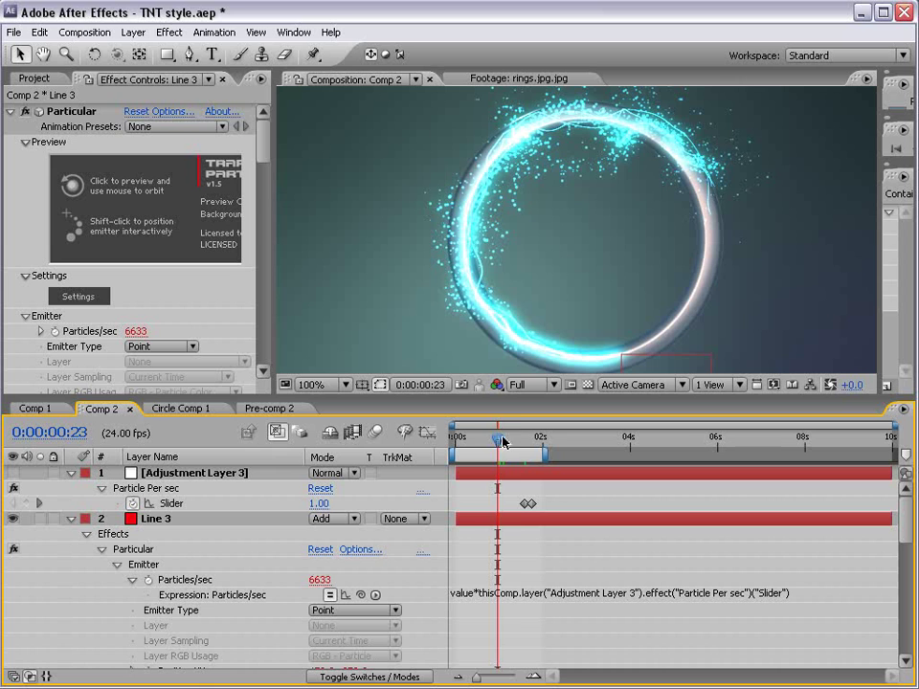
pyautogui.click(522, 441)
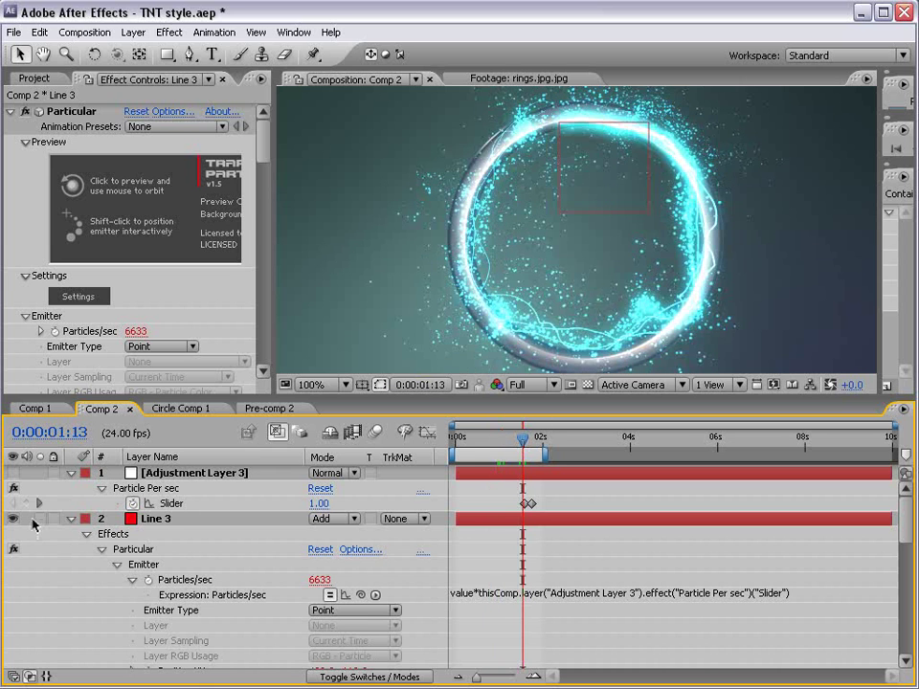
pyautogui.click(40, 518)
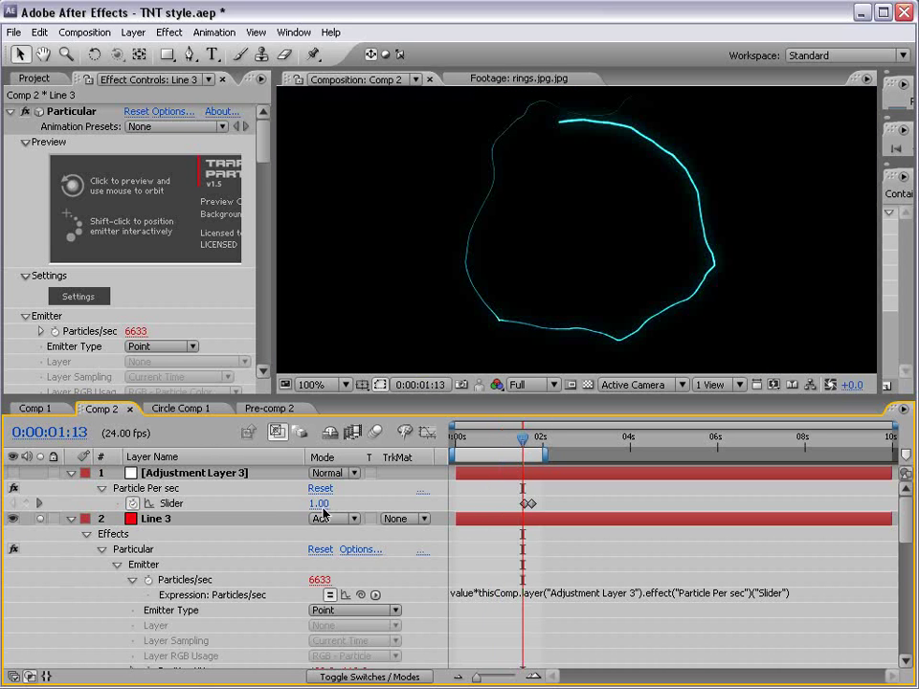
# Shift both Particle Per sec slider keyframes slightly earlier and scrub to 0:00:01:17 to check Line 3's fading trail
pyautogui.moveTo(523, 440)
pyautogui.mouseDown()
pyautogui.moveTo(556, 443)
pyautogui.moveTo(525, 441)
pyautogui.mouseUp()
pyautogui.moveTo(502, 493); pyautogui.dragTo(527, 502)
pyautogui.moveTo(524, 439)
pyautogui.mouseDown()
pyautogui.moveTo(516, 440)
pyautogui.moveTo(549, 442)
pyautogui.moveTo(529, 440)
pyautogui.mouseUp()
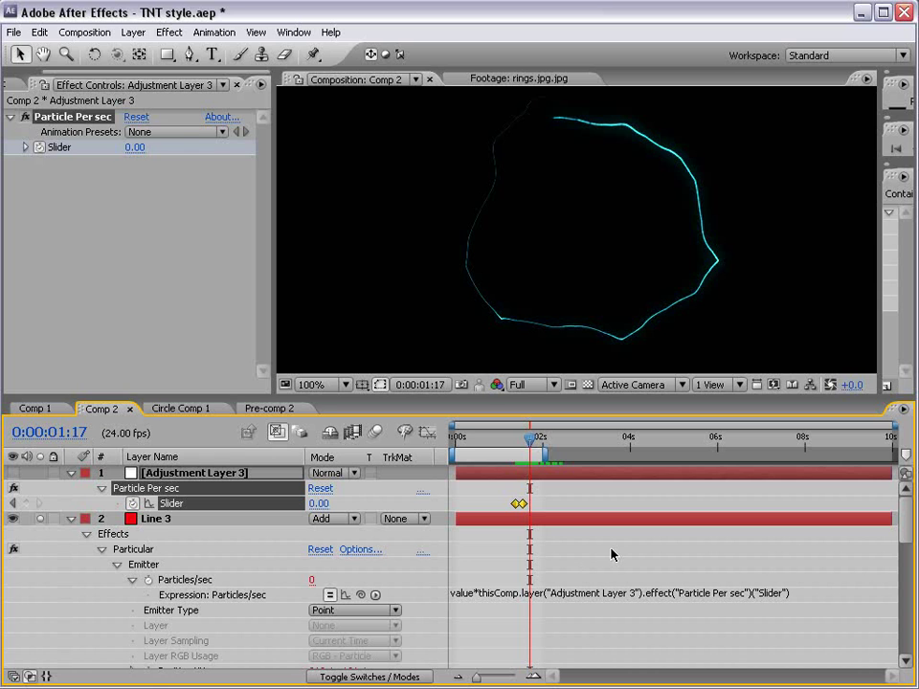
# Copy only the expression from Line 3's Particles/sec property and collapse the layer
pyautogui.click(187, 579)
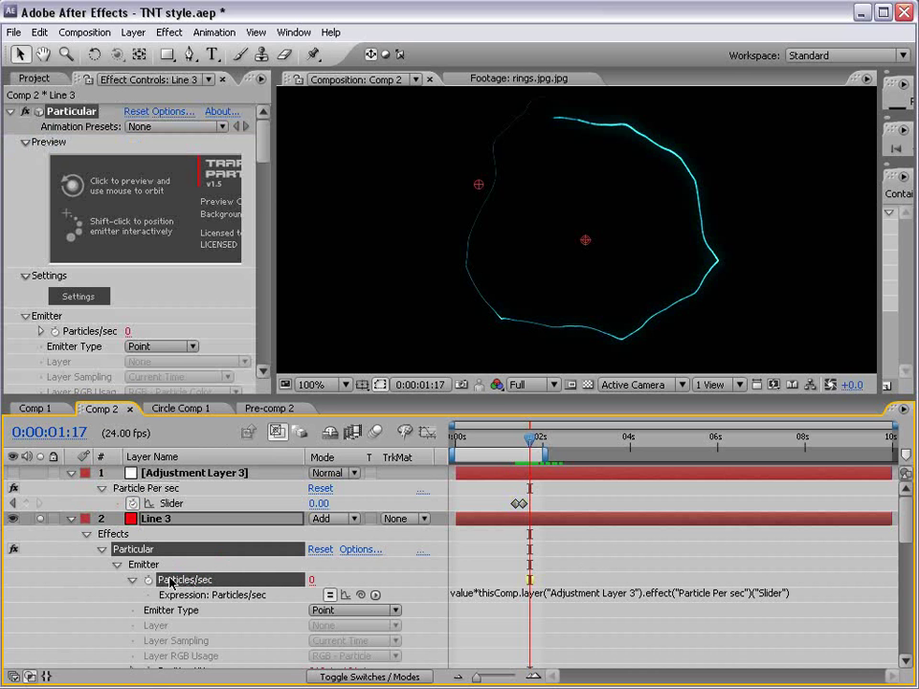
pyautogui.click(39, 32)
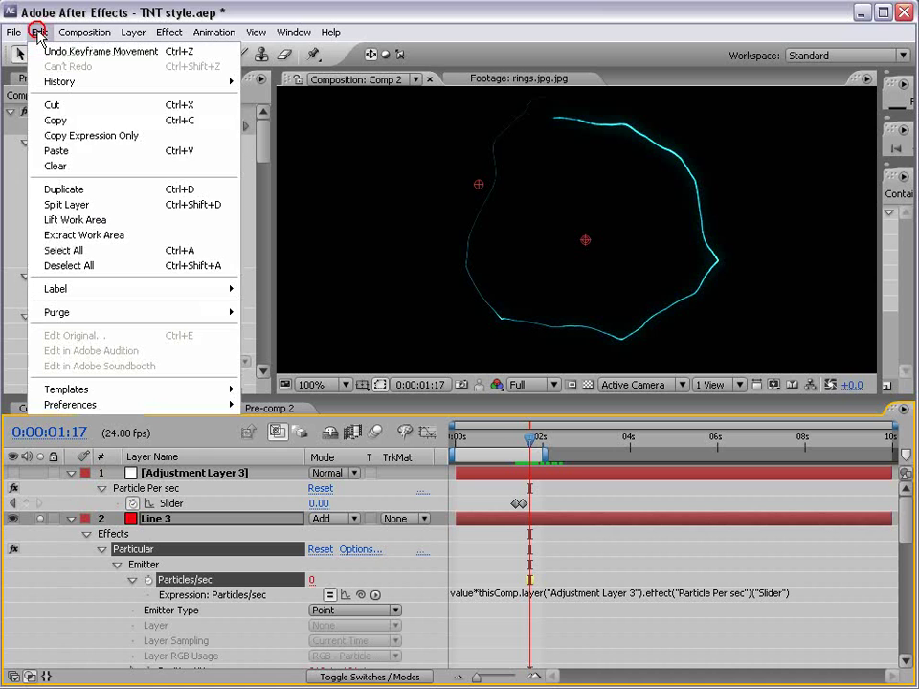
pyautogui.click(132, 137)
pyautogui.click(72, 519)
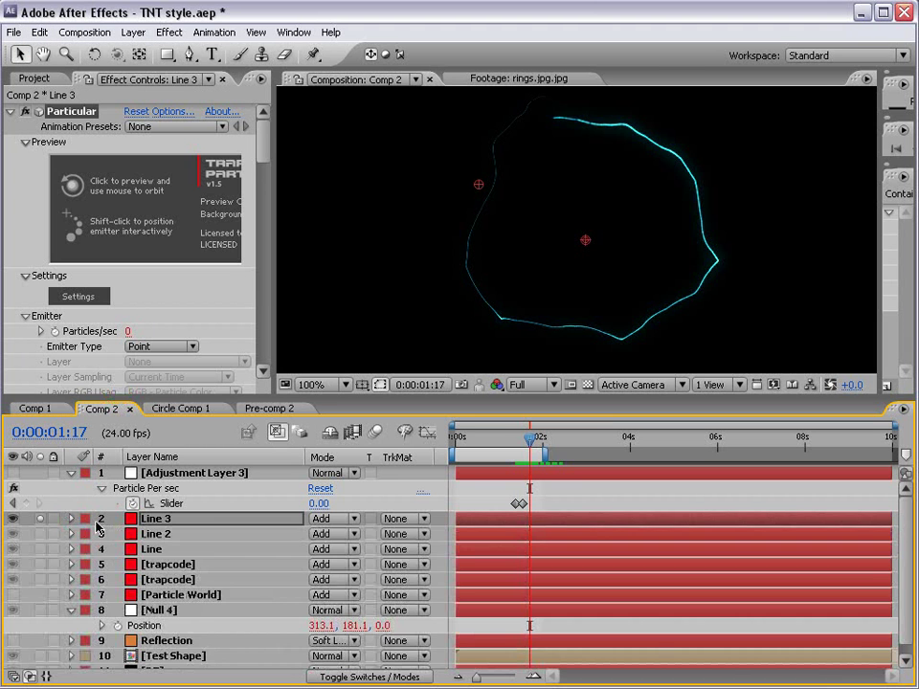
# Paste the copied Particles/sec expression onto Line 2, Line and both trapcode layers, then unsolo Line 3 and scrub back toward the start
pyautogui.click(115, 534)
pyautogui.keyDown('shift'); pyautogui.click(165, 594); pyautogui.keyUp('shift')
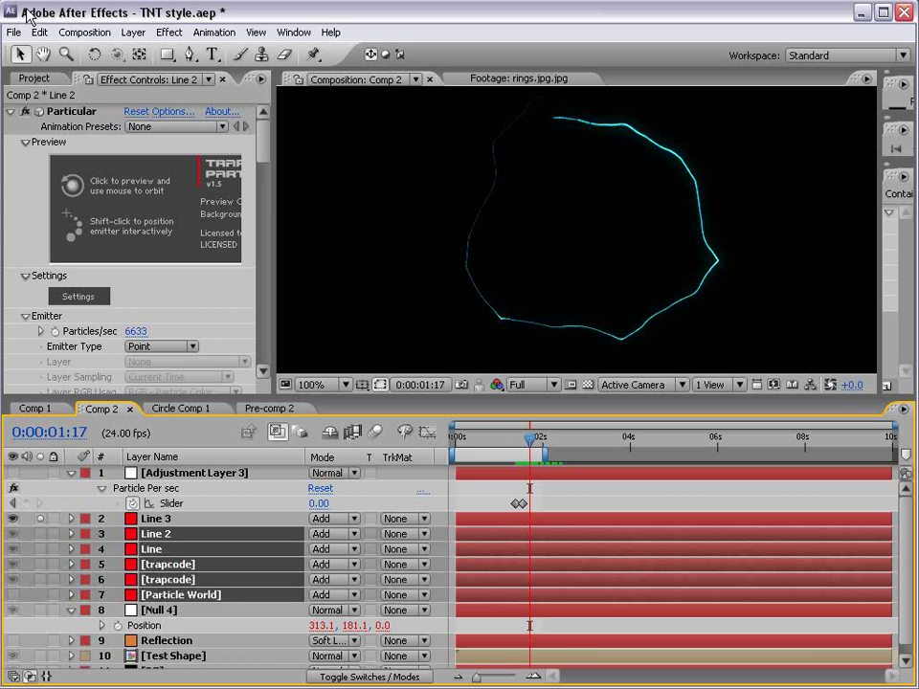
pyautogui.keyDown('shift'); pyautogui.click(161, 579); pyautogui.keyUp('shift')
pyautogui.click(40, 33)
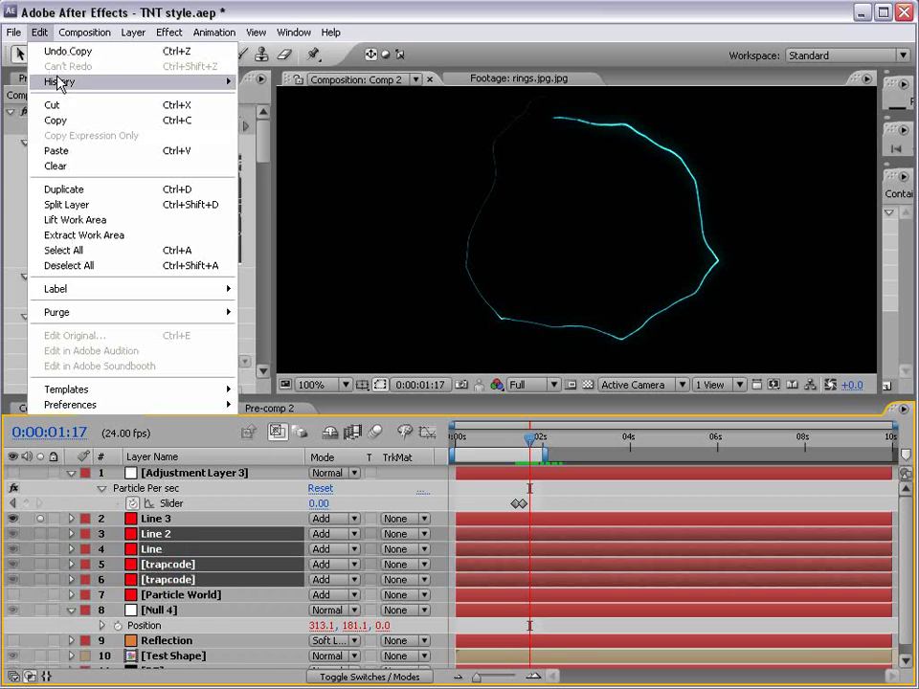
pyautogui.click(59, 150)
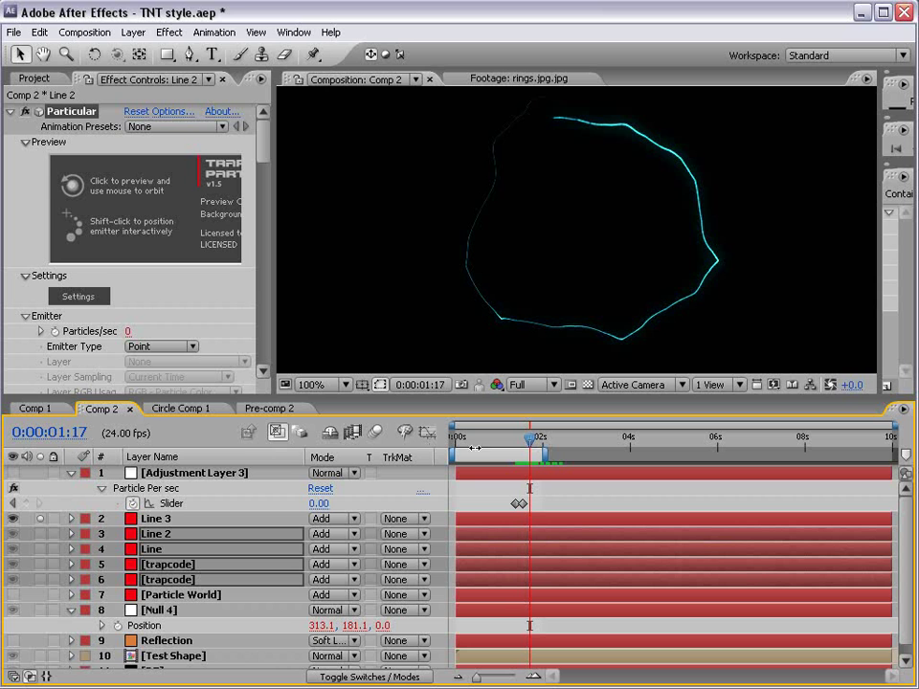
pyautogui.click(40, 521)
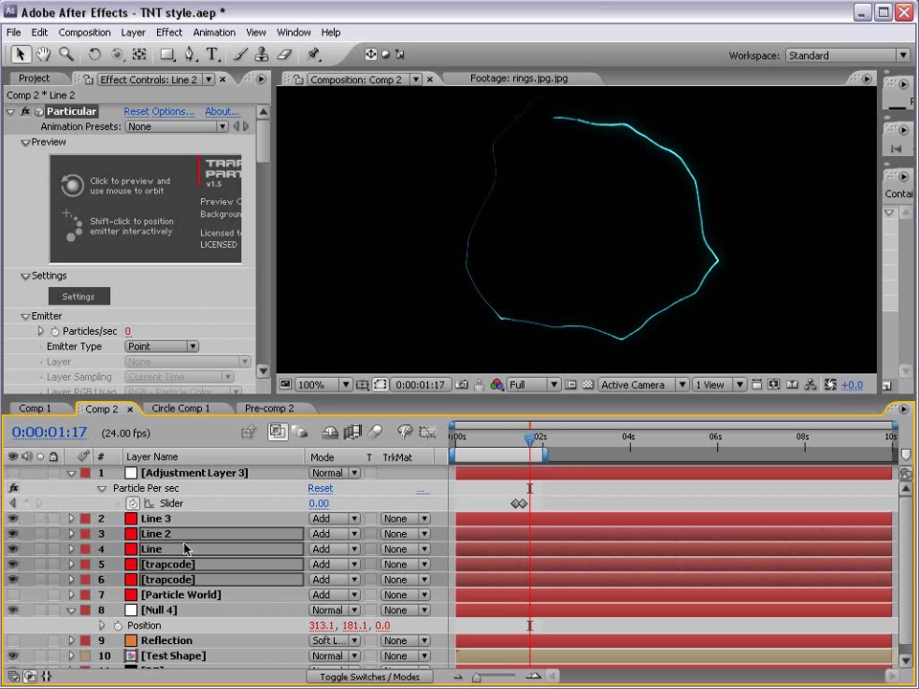
pyautogui.moveTo(529, 442); pyautogui.dragTo(469, 439)
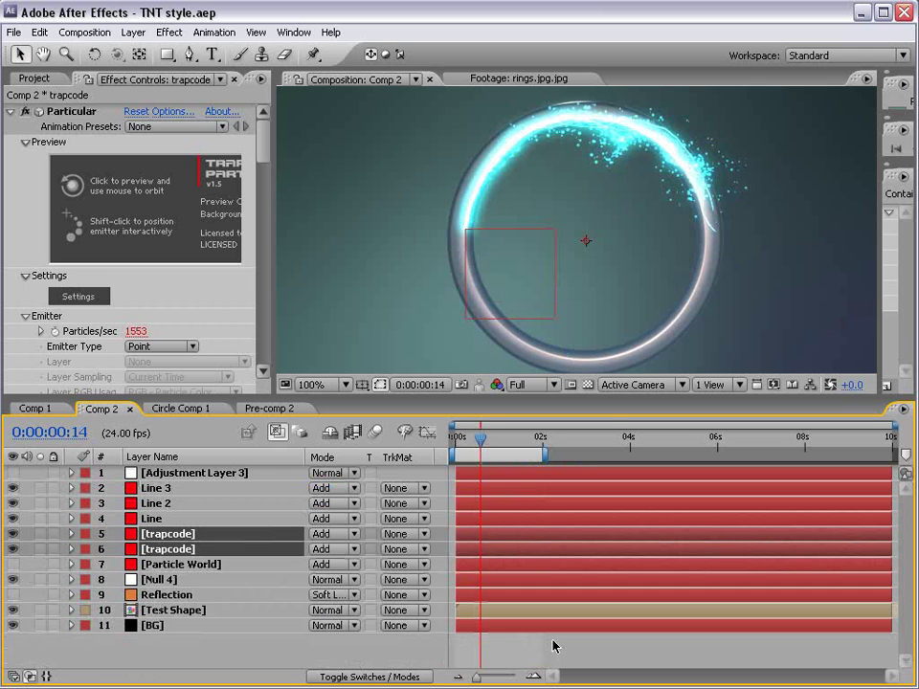
# Open Comp 1 and examine the orbiting light streaks around 0:00:00:07 in the finished animation at 100% magnification
pyautogui.click(34, 408)
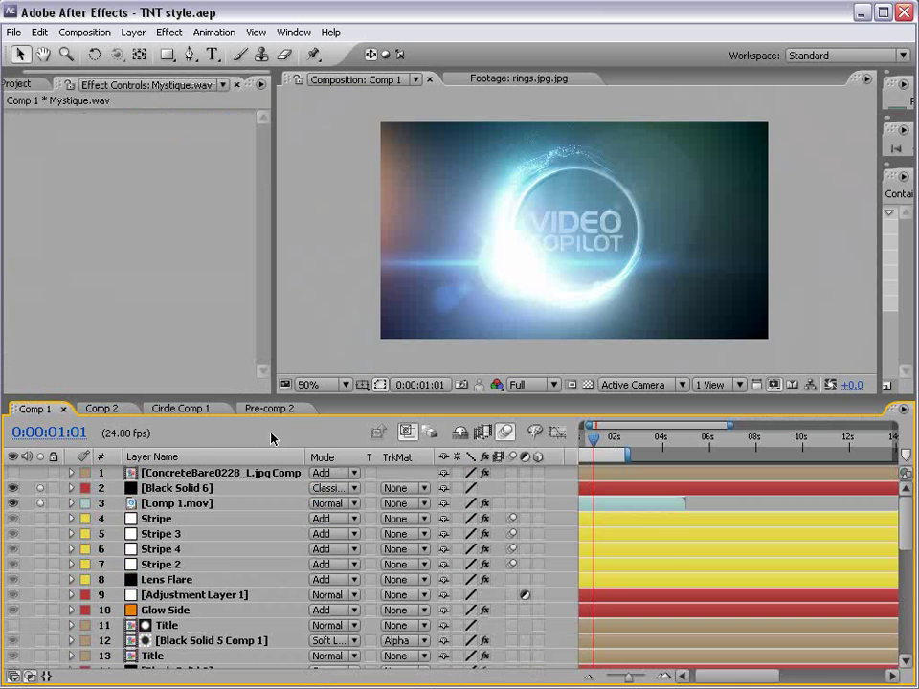
pyautogui.hscroll(-2, 632, 518)
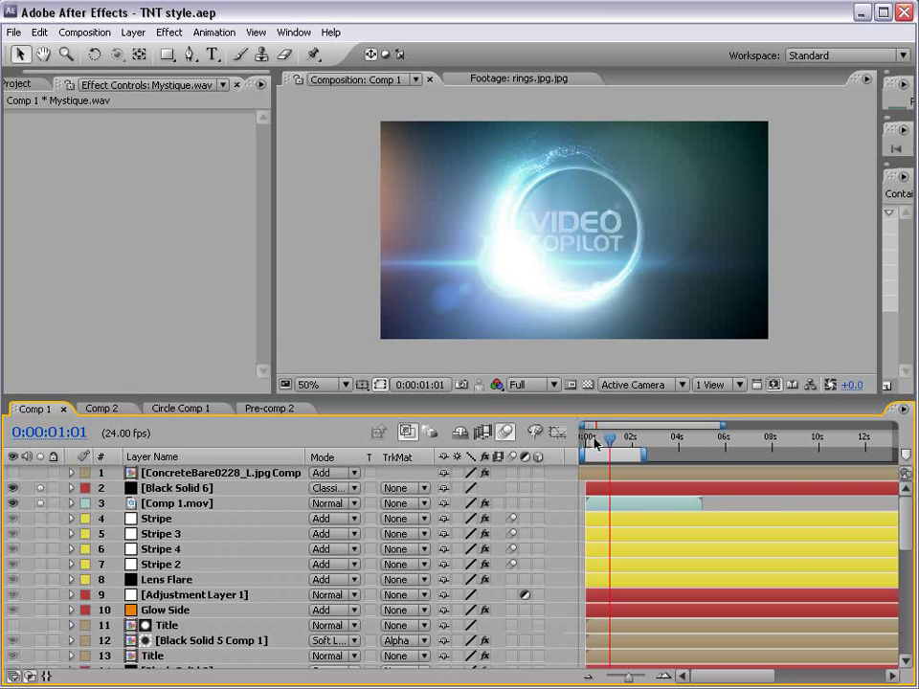
pyautogui.click(592, 441)
pyautogui.scroll(1, 565, 264)
pyautogui.press('space')
pyautogui.moveTo(531, 153); pyautogui.dragTo(535, 214)
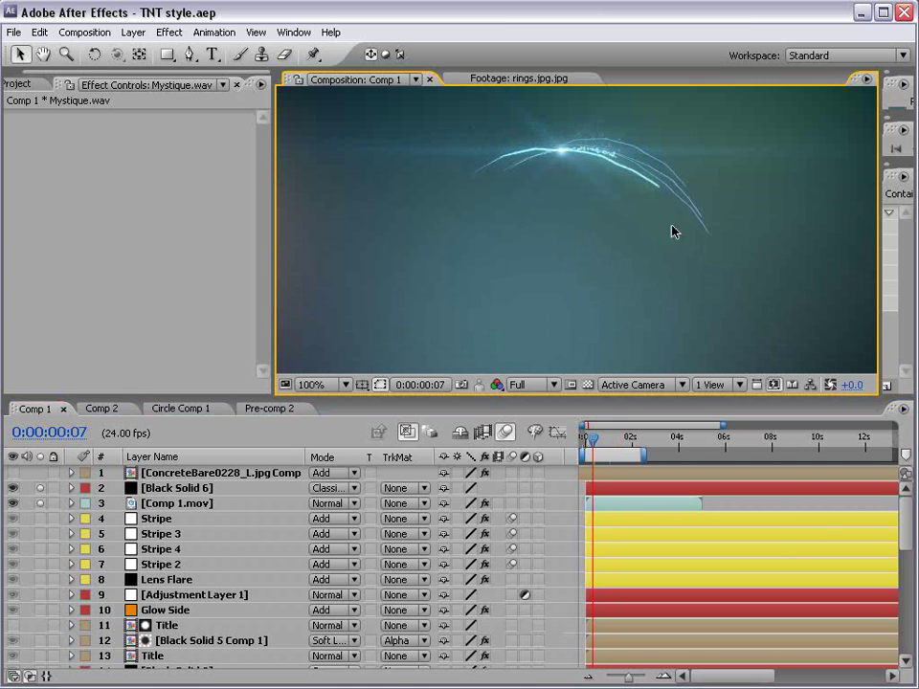
pyautogui.moveTo(596, 437); pyautogui.dragTo(598, 433)
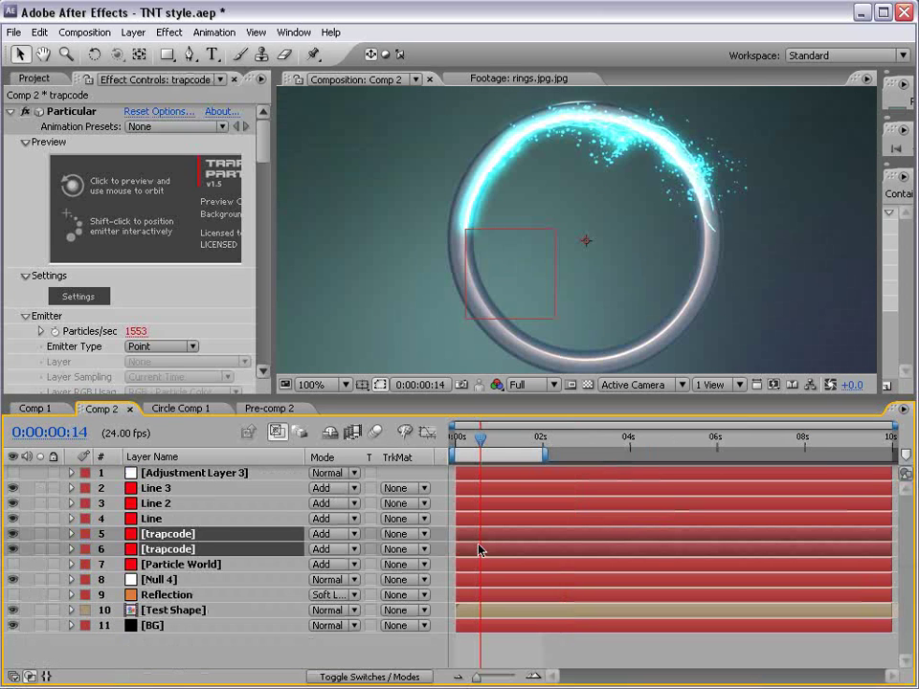
# Enlarge the Comp 2 timeline and reveal the Particular expressions on the trapcode layer 5
pyautogui.moveTo(468, 540); pyautogui.dragTo(485, 539)
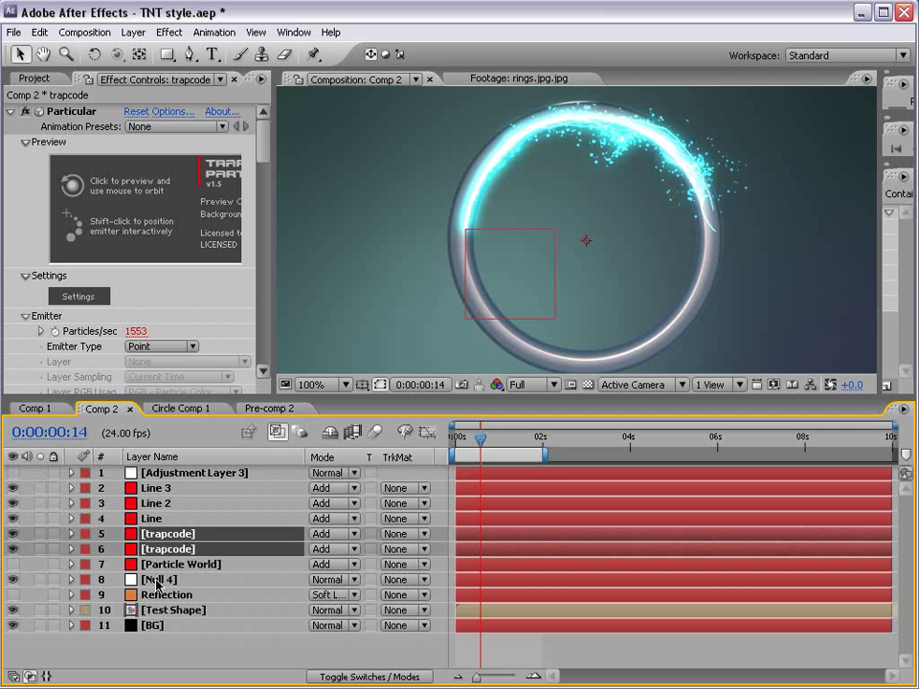
pyautogui.click(238, 632)
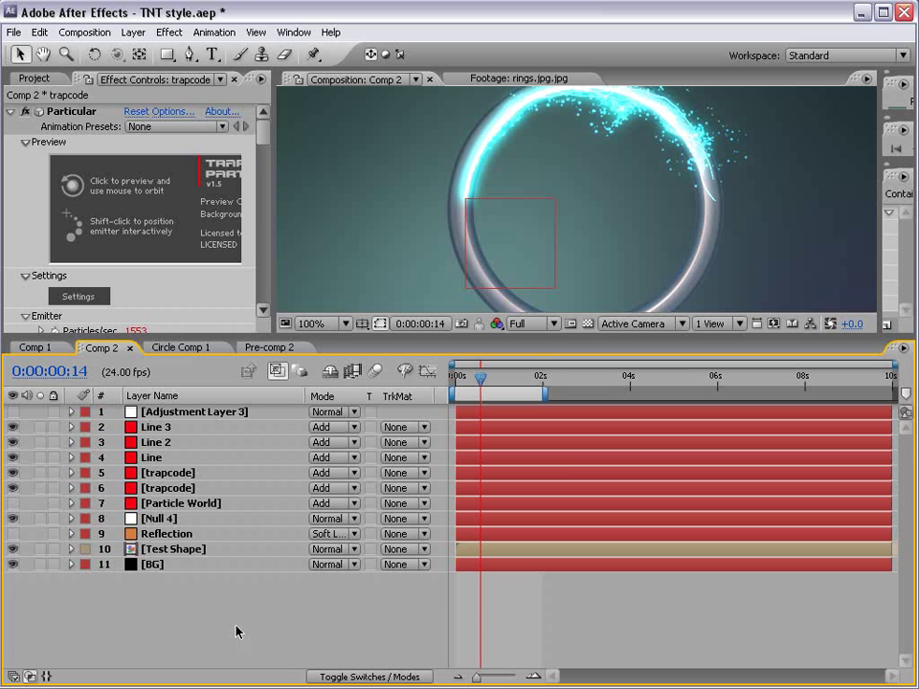
pyautogui.click(184, 474)
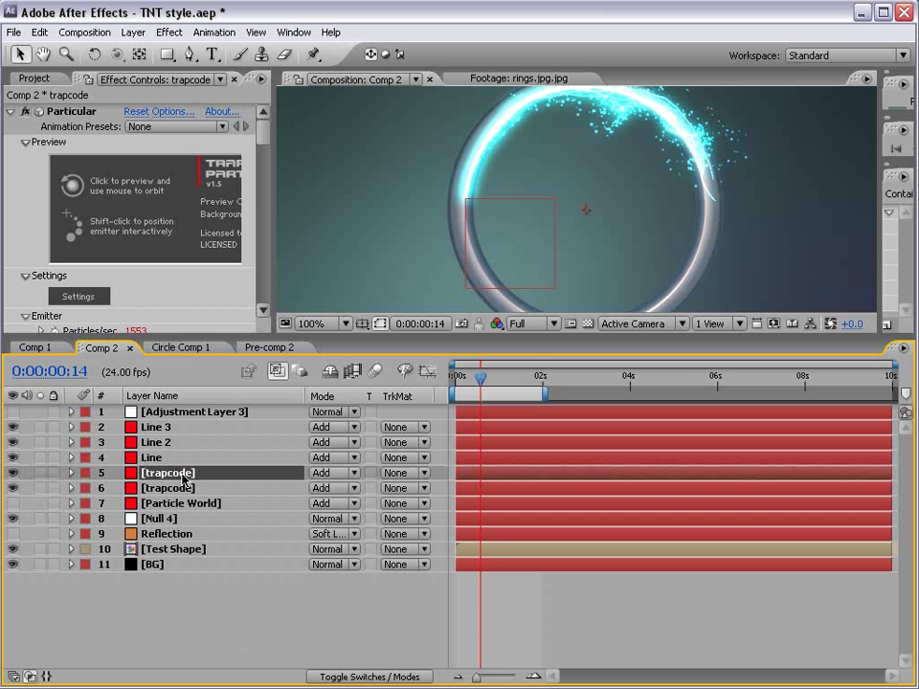
pyautogui.press('e')
pyautogui.press('e')
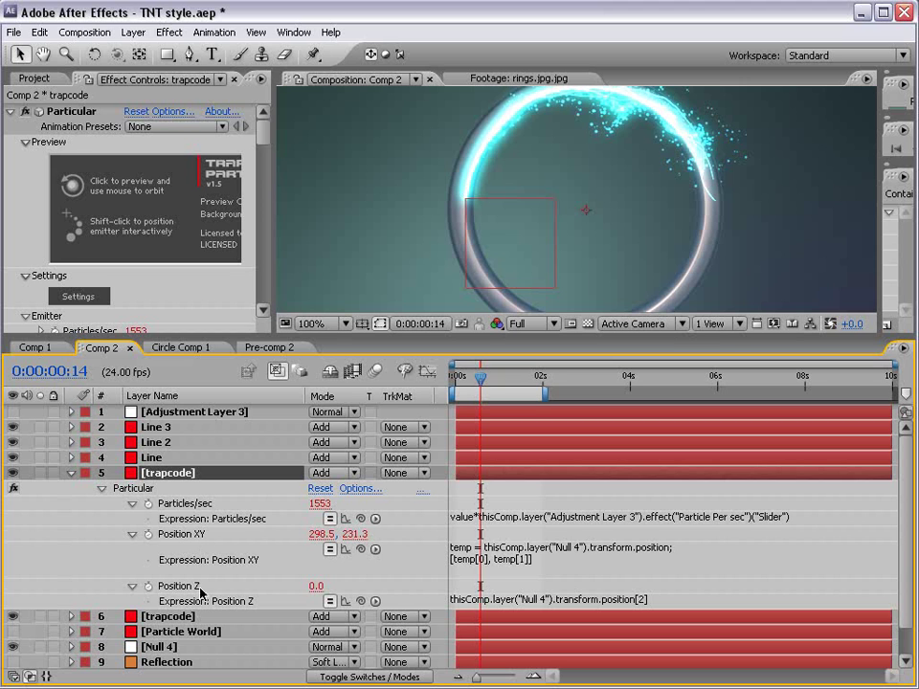
# Append .valueAtTime(time-.05) to Null 4's position in layer 5's Position XY expression, and solo layer 5 with Null 4 to compare them
pyautogui.click(495, 549)
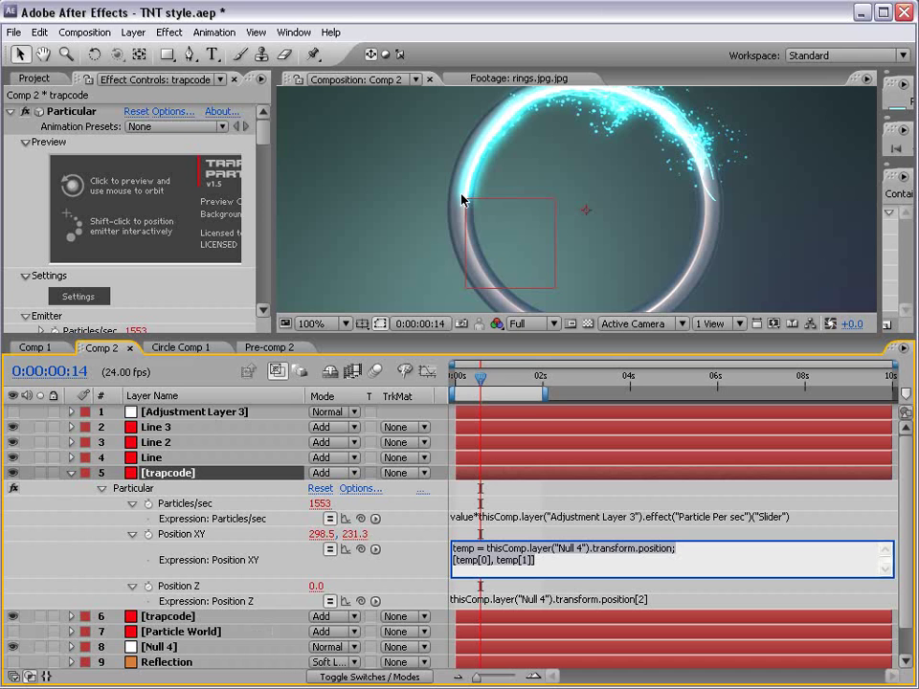
pyautogui.click(557, 560)
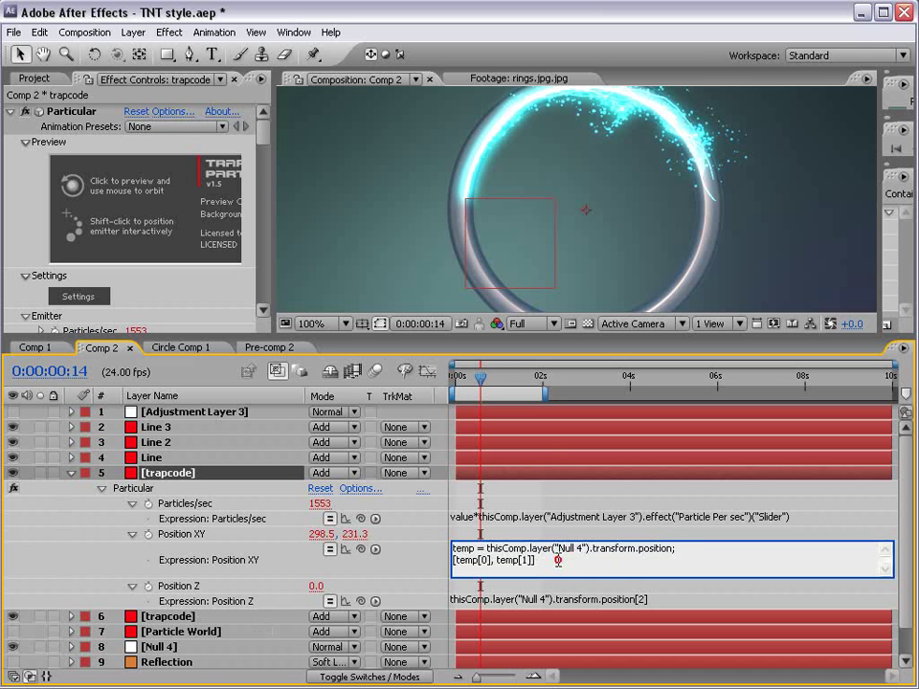
pyautogui.click(667, 549)
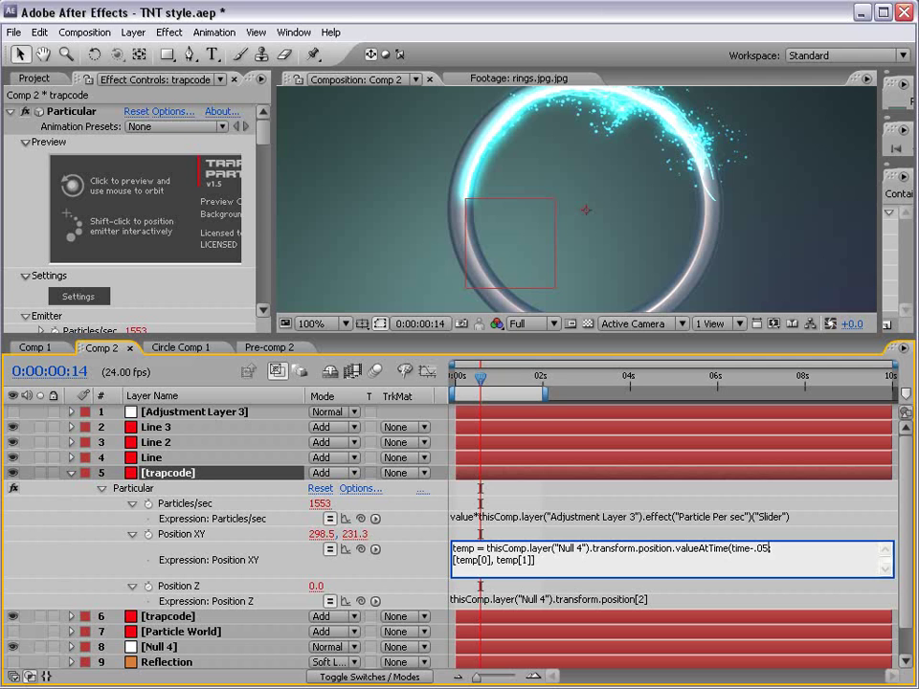
pyautogui.click(506, 534)
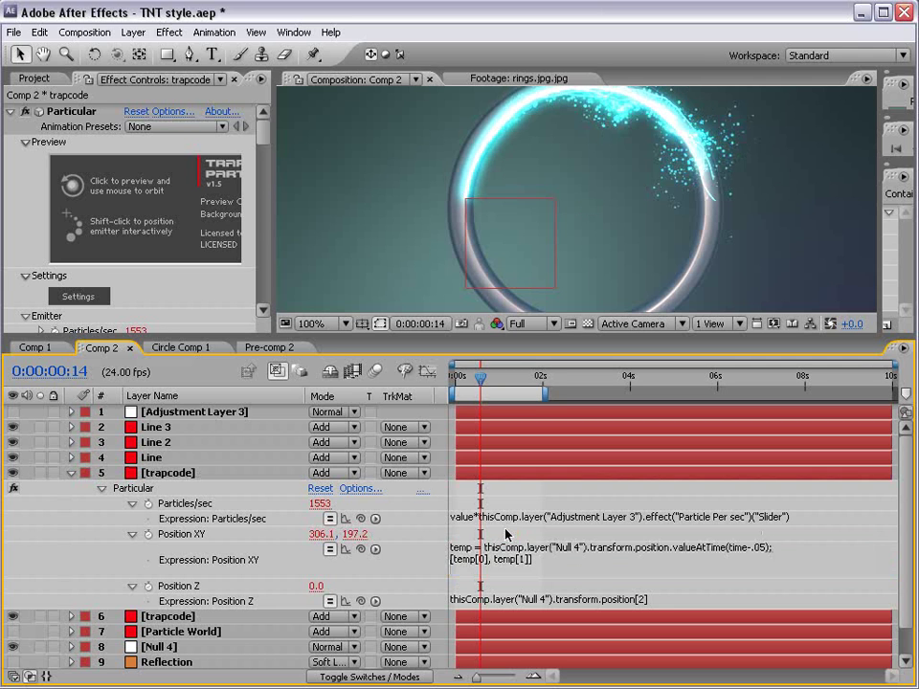
pyautogui.click(39, 473)
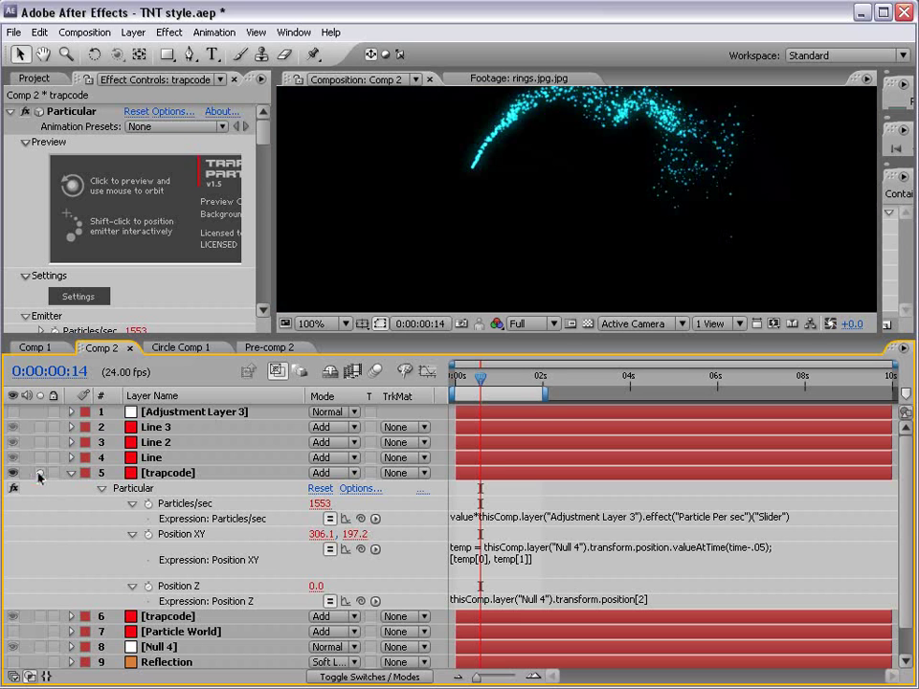
pyautogui.click(40, 647)
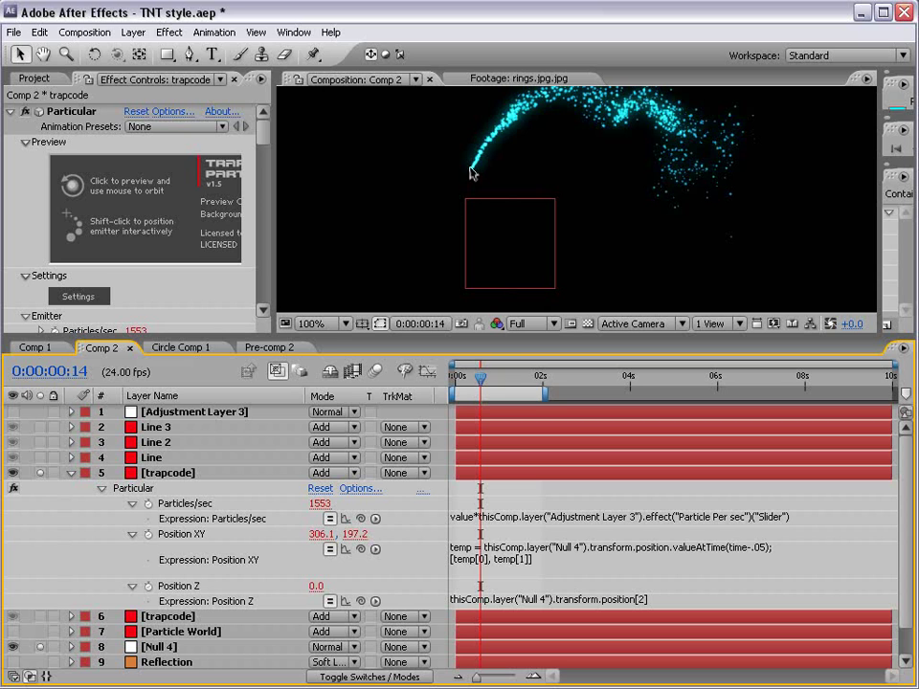
# Increase the time offset in layer 5's Position XY expression, trying .08 and settling on .12
pyautogui.click(763, 548)
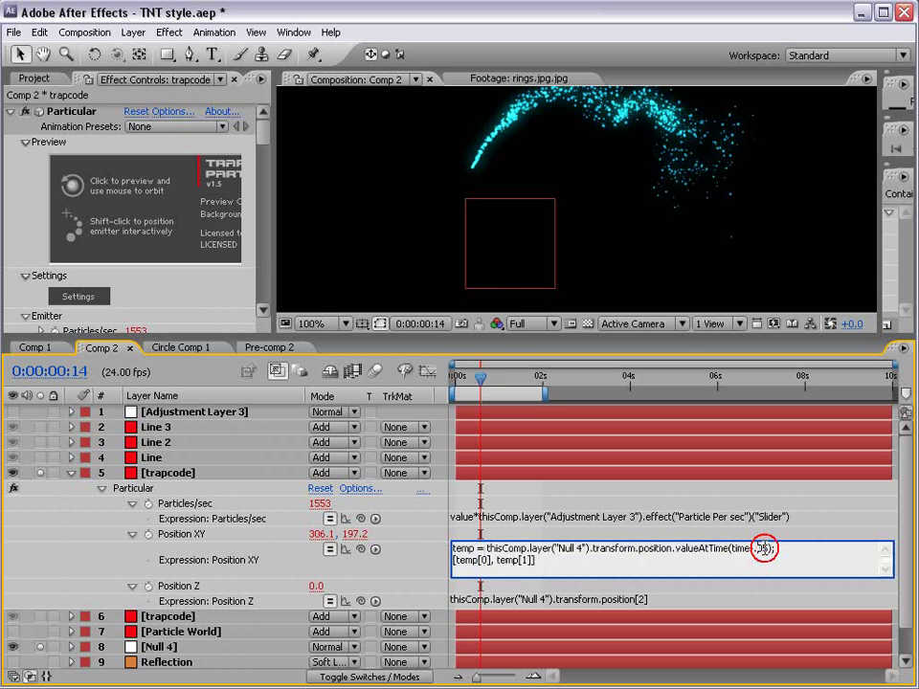
pyautogui.press('BackSpace')
pyautogui.write('8')
pyautogui.press('KP_Enter')
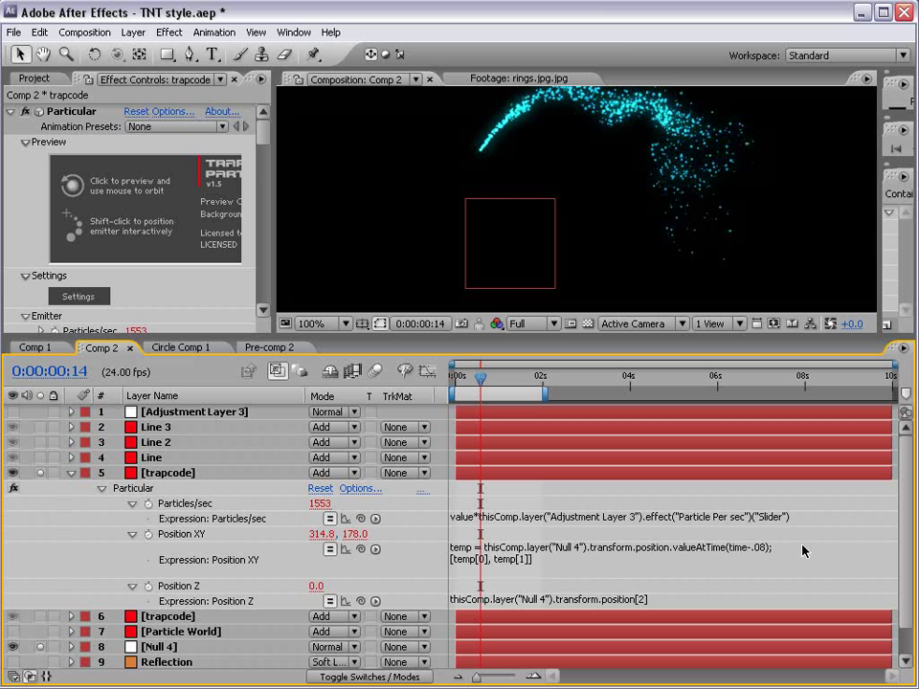
pyautogui.click(845, 569)
pyautogui.click(845, 568)
pyautogui.press('BackSpace')
pyautogui.click(732, 438)
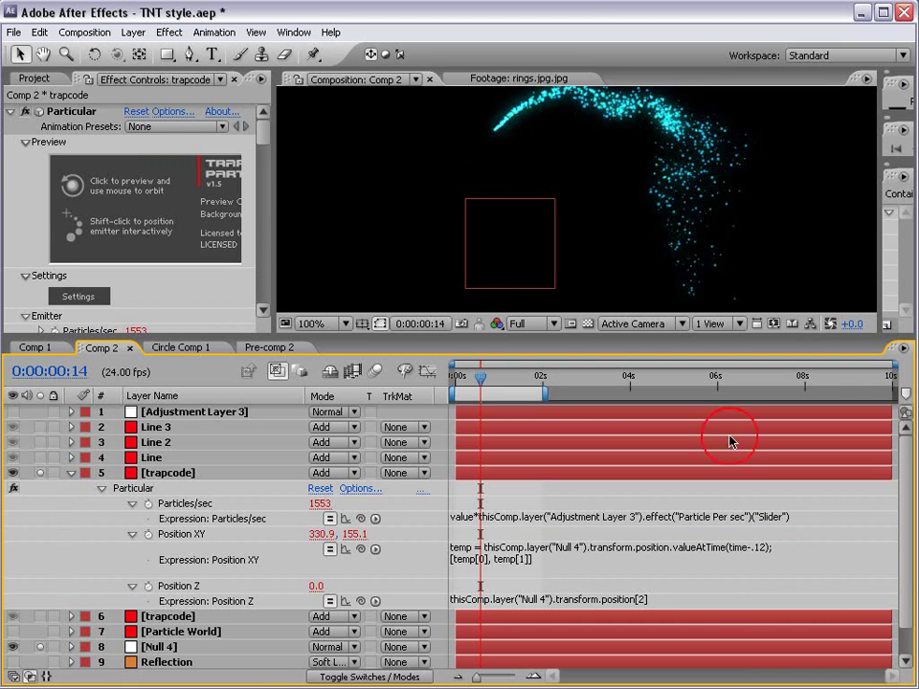
# Copy valueAtTime(time-.12) from the Position XY expression into layer 5's Position Z expression, between .position. and [2]
pyautogui.click(780, 551)
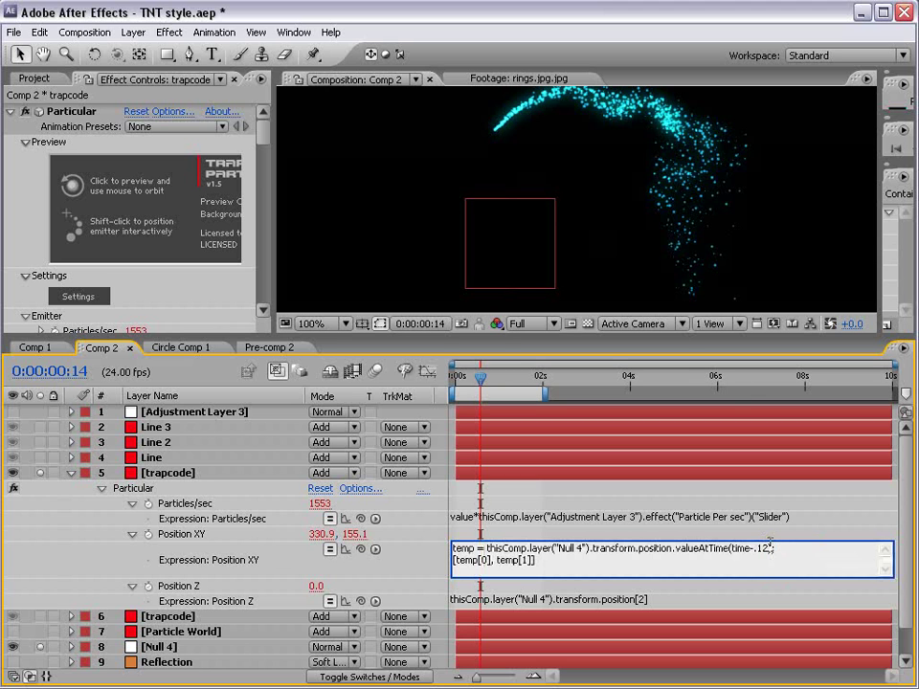
pyautogui.moveTo(677, 547); pyautogui.dragTo(768, 547)
pyautogui.rightClick(704, 547)
pyautogui.click(708, 595)
pyautogui.click(640, 600)
pyautogui.click(635, 600)
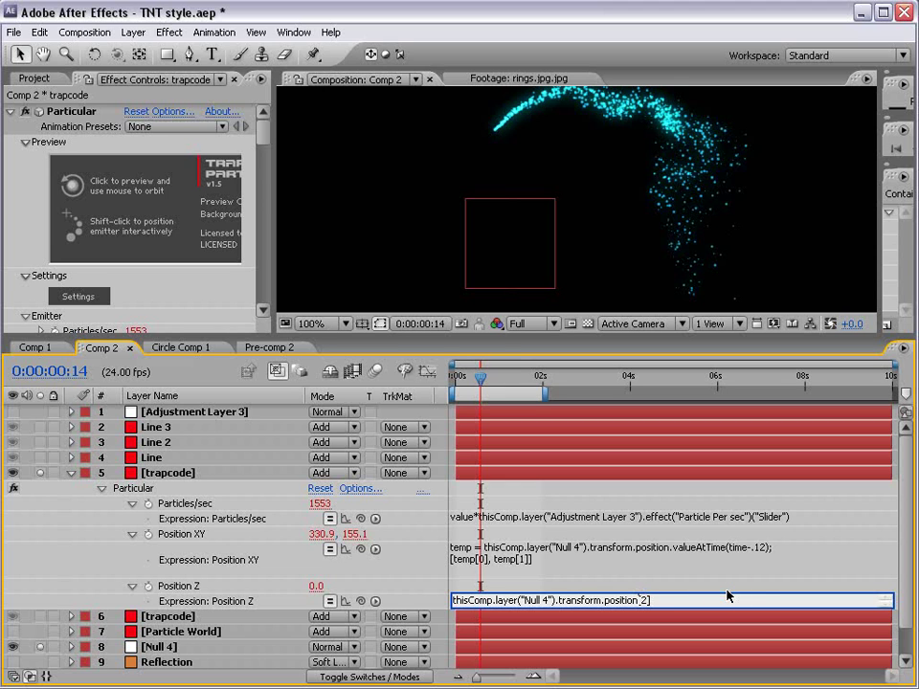
pyautogui.hotkey('ctrl', 'v')
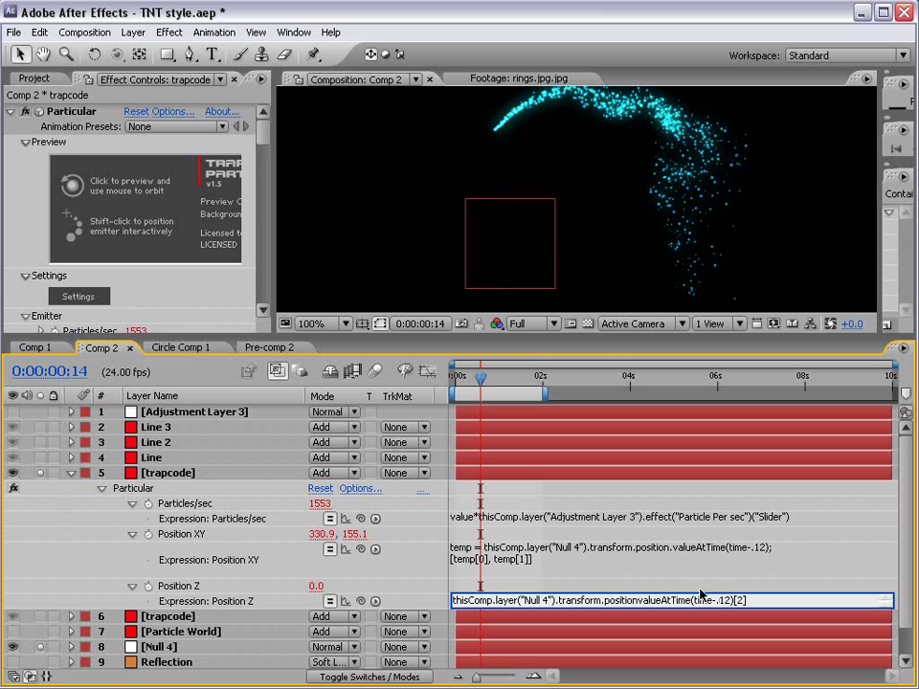
pyautogui.write('.')
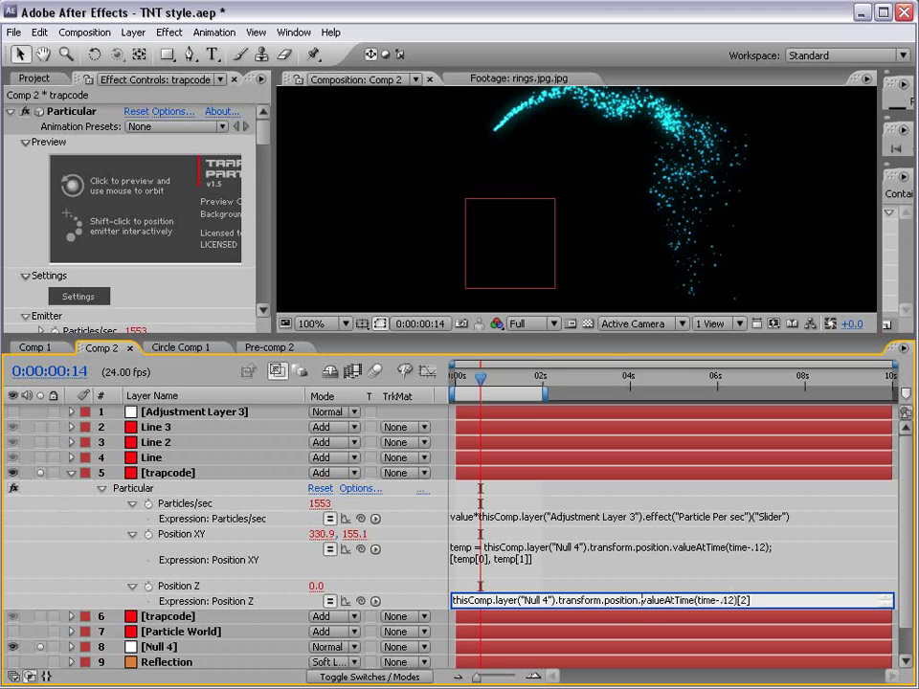
pyautogui.click(713, 590)
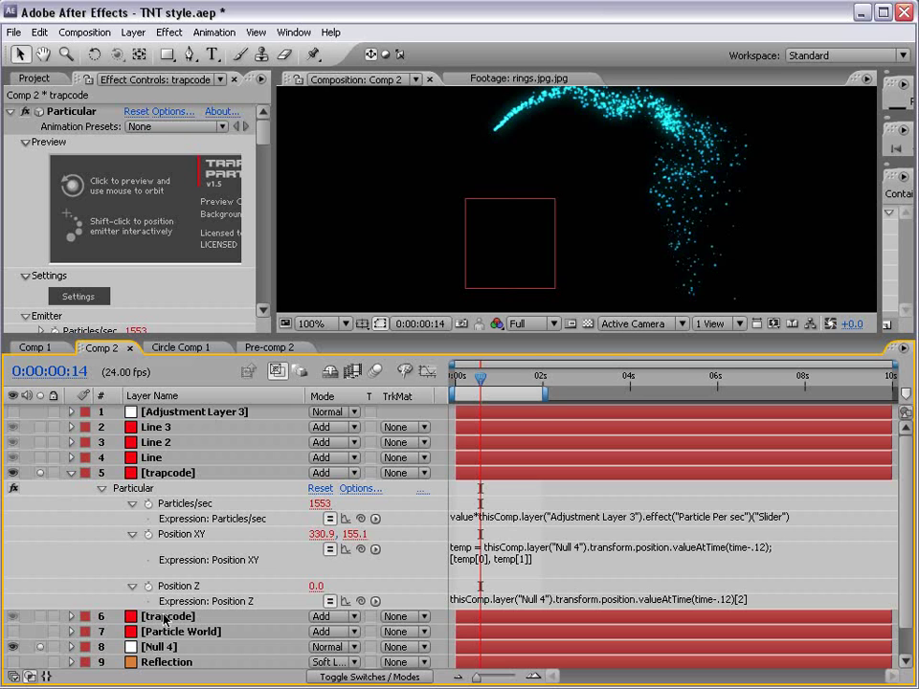
# Copy only the expressions from layer 5's Position XY and Position Z properties
pyautogui.click(171, 534)
pyautogui.keyDown('shift'); pyautogui.click(190, 586); pyautogui.keyUp('shift')
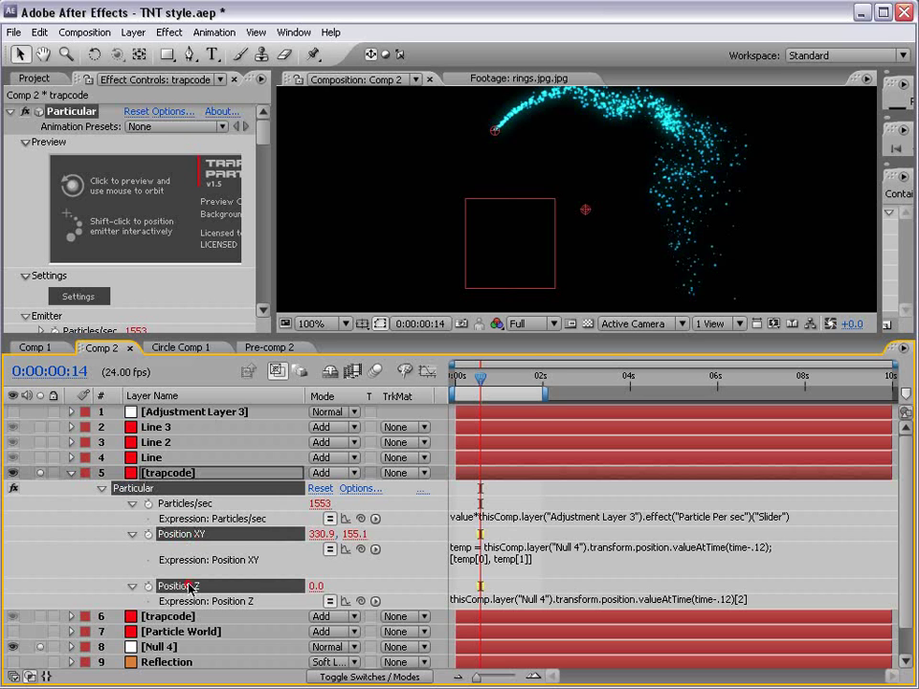
pyautogui.click(39, 32)
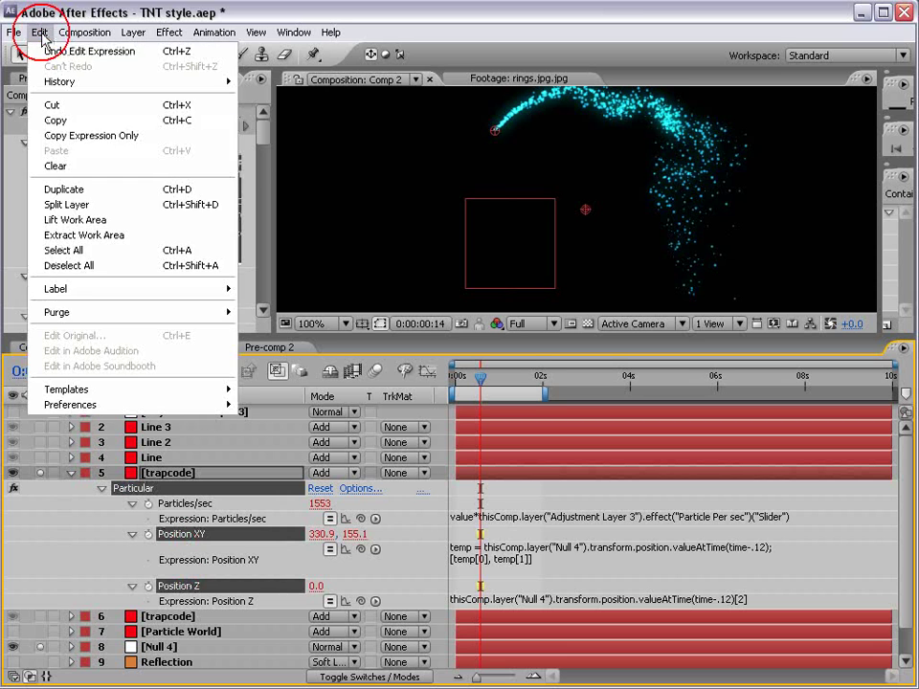
pyautogui.click(76, 138)
# Paste the copied Position XY and Position Z expressions onto the Particular effect of the layer 6 trapcode layer
pyautogui.click(192, 617)
pyautogui.press('e')
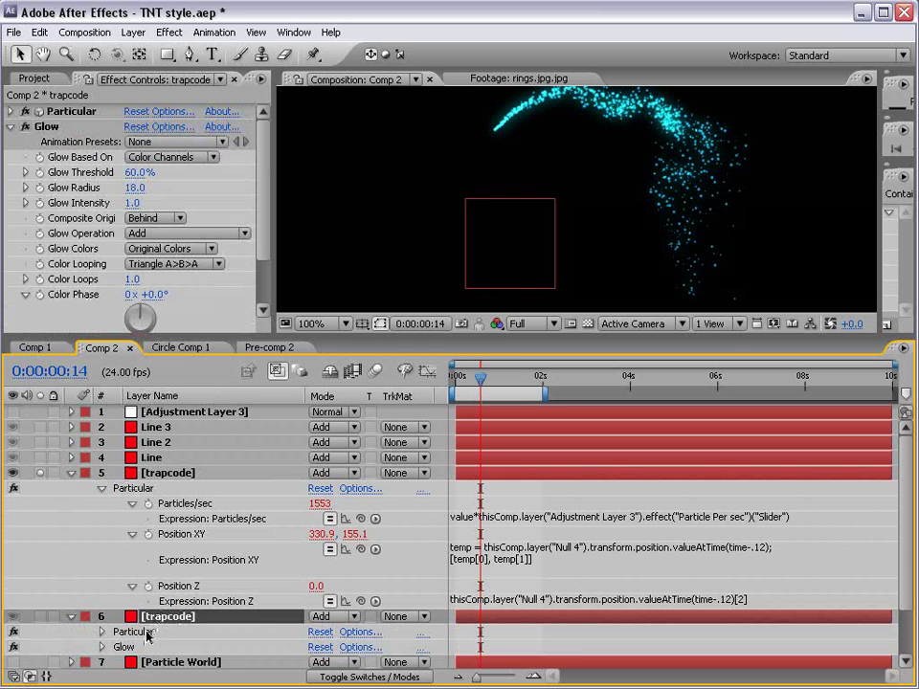
pyautogui.click(144, 632)
pyautogui.click(39, 32)
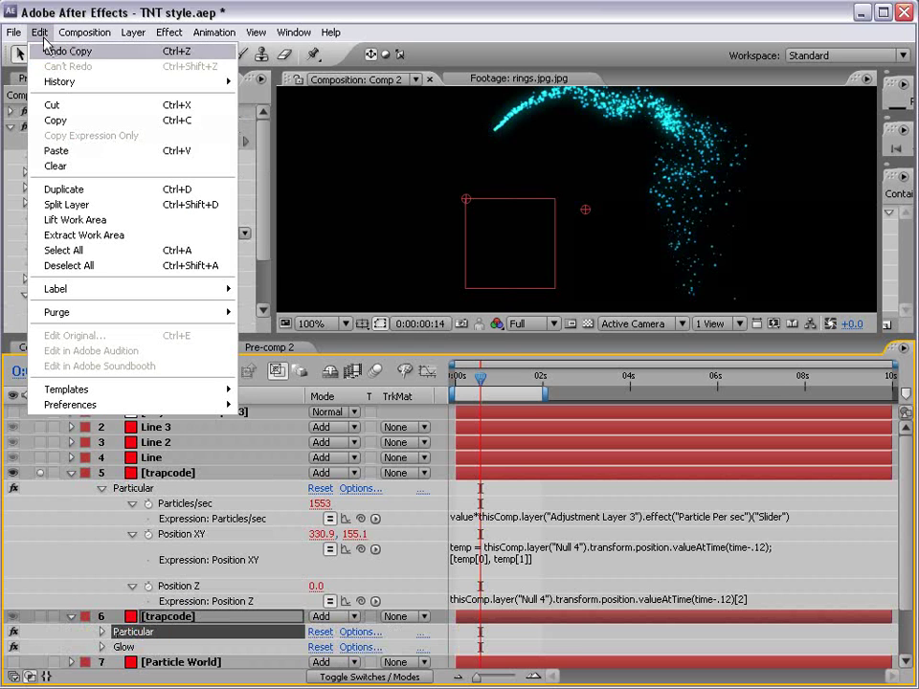
pyautogui.click(60, 151)
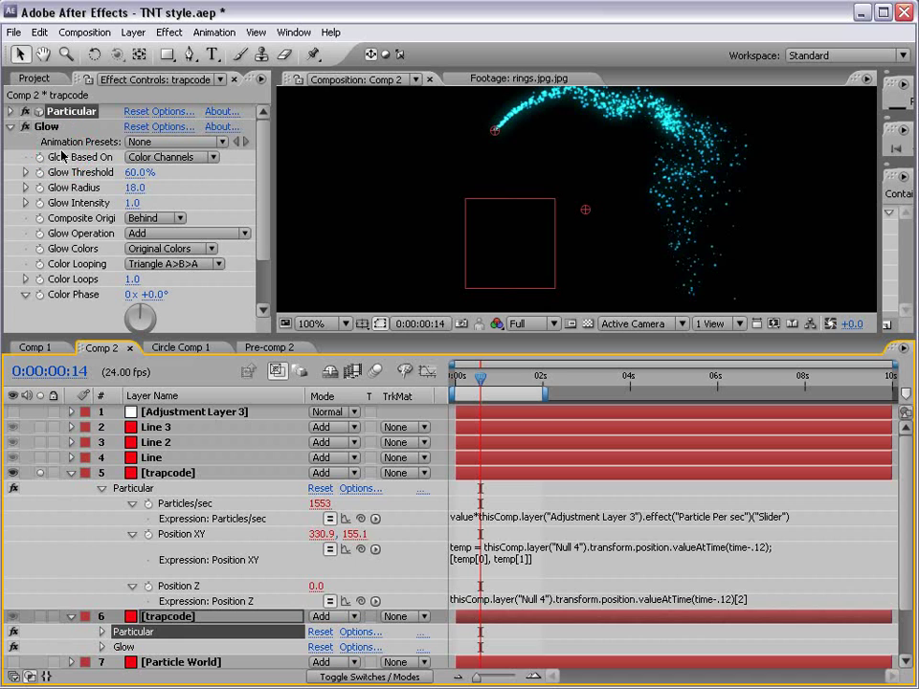
# Turn off solo for layer 5 and Null 4, and preview the particle trails around the ring in an enlarged composition view
pyautogui.click(71, 474)
pyautogui.click(39, 473)
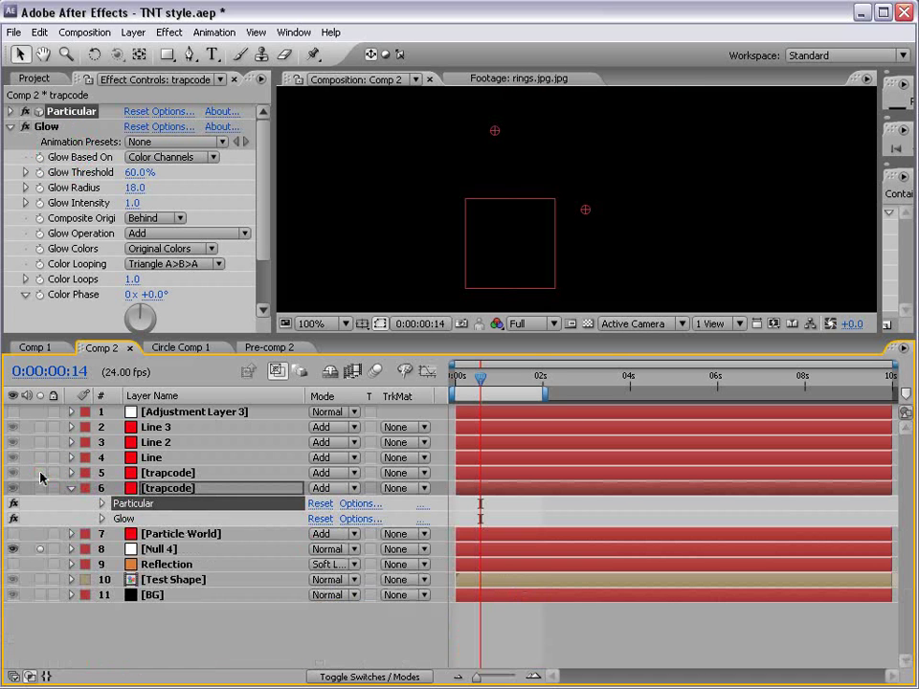
pyautogui.click(38, 549)
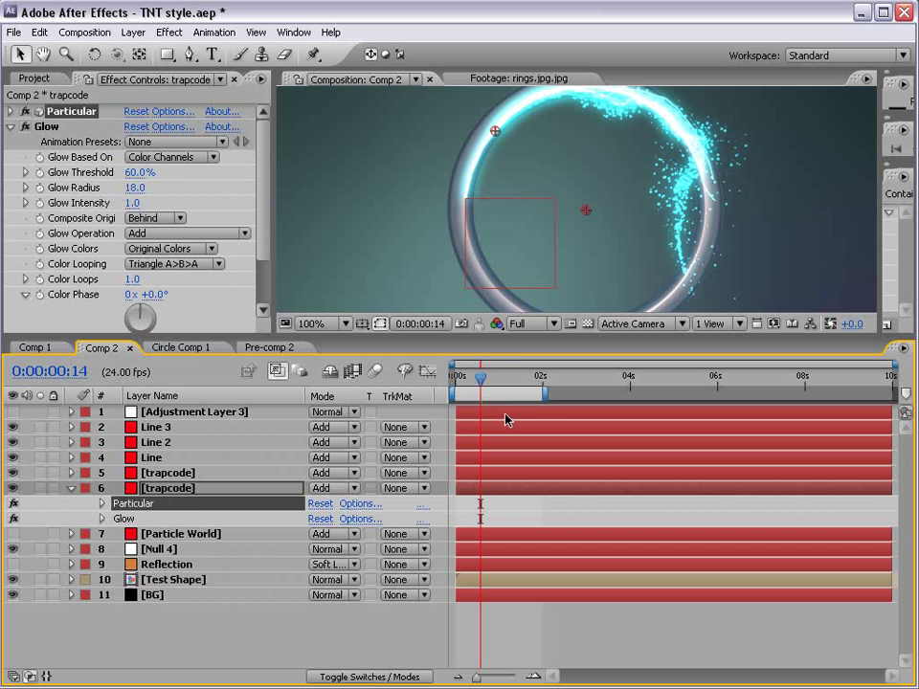
pyautogui.moveTo(463, 376); pyautogui.dragTo(479, 379)
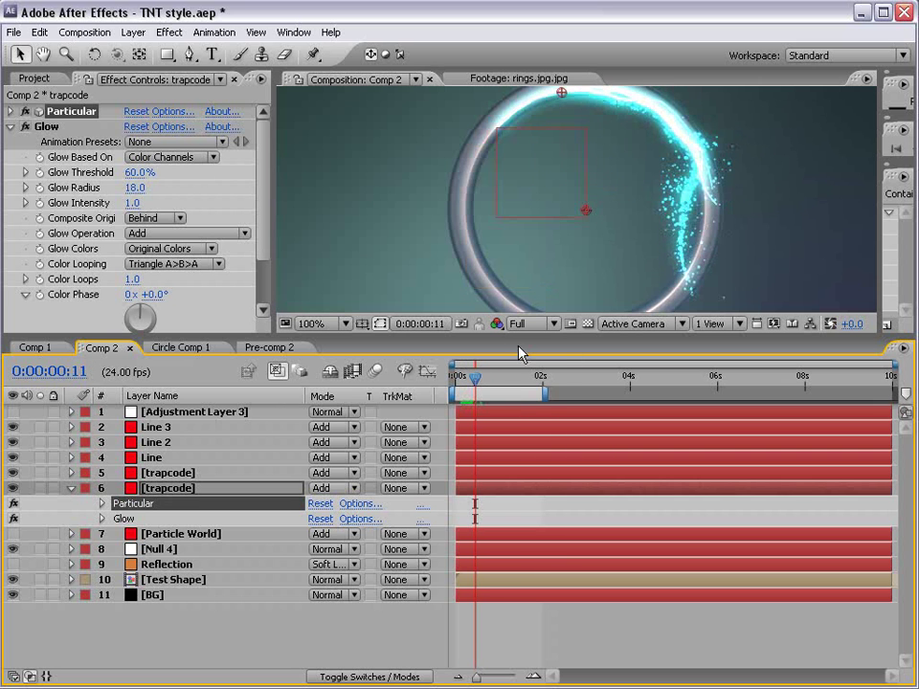
pyautogui.moveTo(518, 344); pyautogui.dragTo(517, 449)
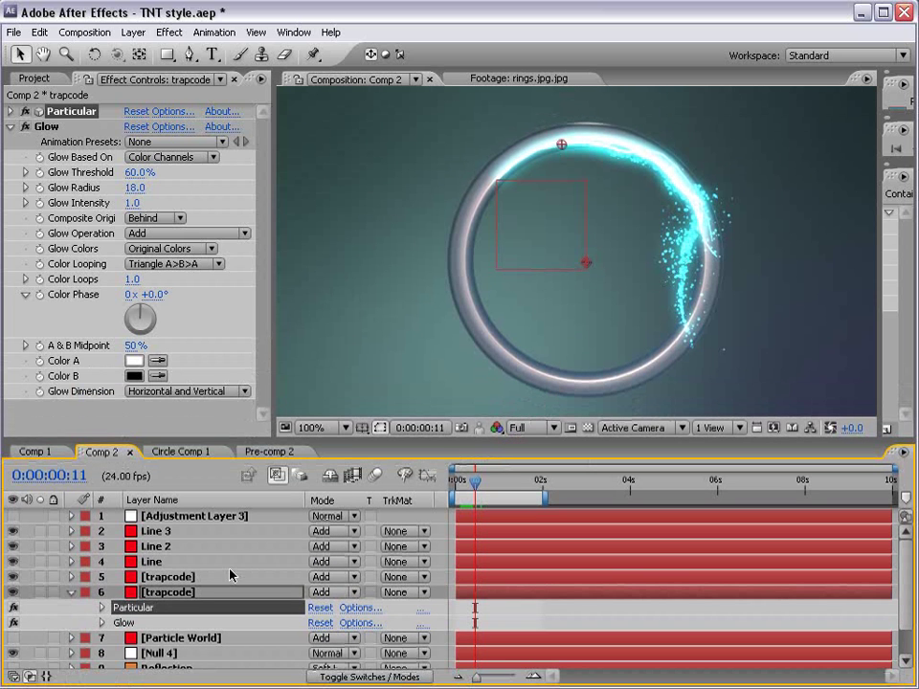
# Hide both trapcode layers and select Line and Line 2 to examine the line trails on their own
pyautogui.click(12, 591)
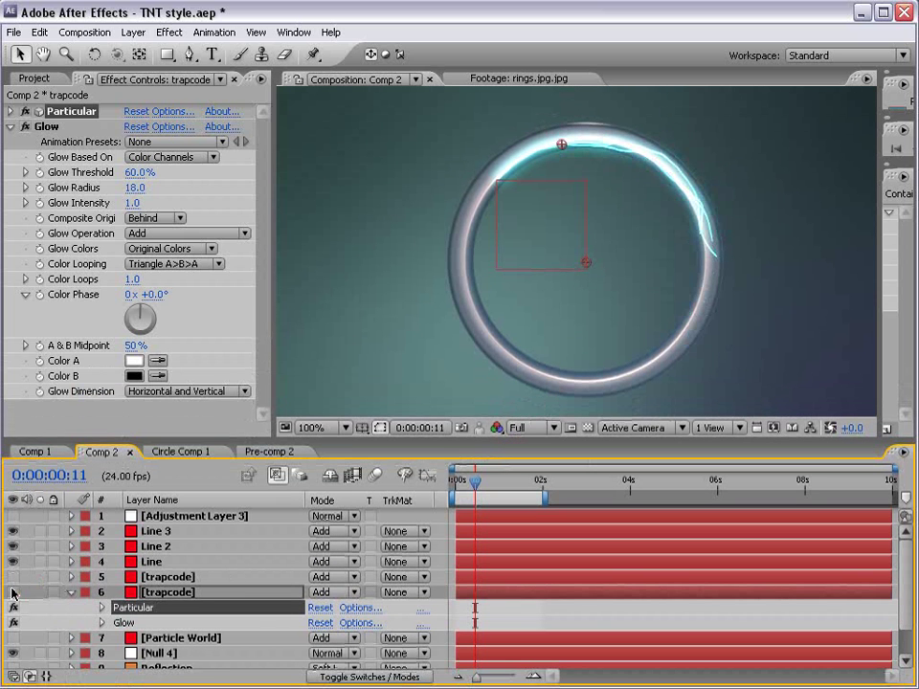
pyautogui.click(152, 562)
pyautogui.press('Return')
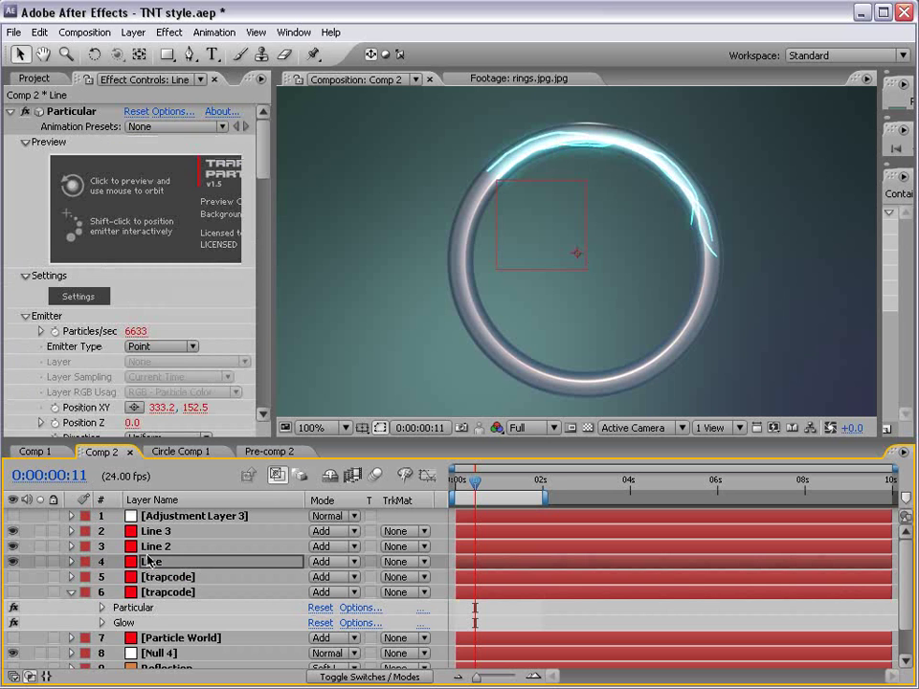
pyautogui.click(151, 545)
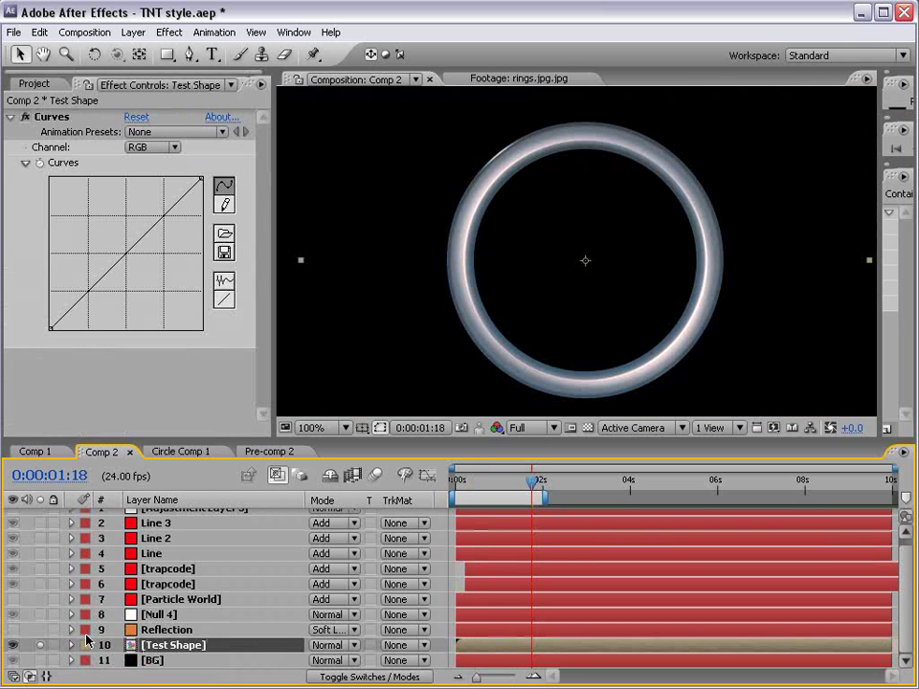
# Apply a Radial Wipe to the soloed Test Shape layer, test its transition, and set the feather to 49
pyautogui.click(172, 31)
pyautogui.moveTo(210, 494)
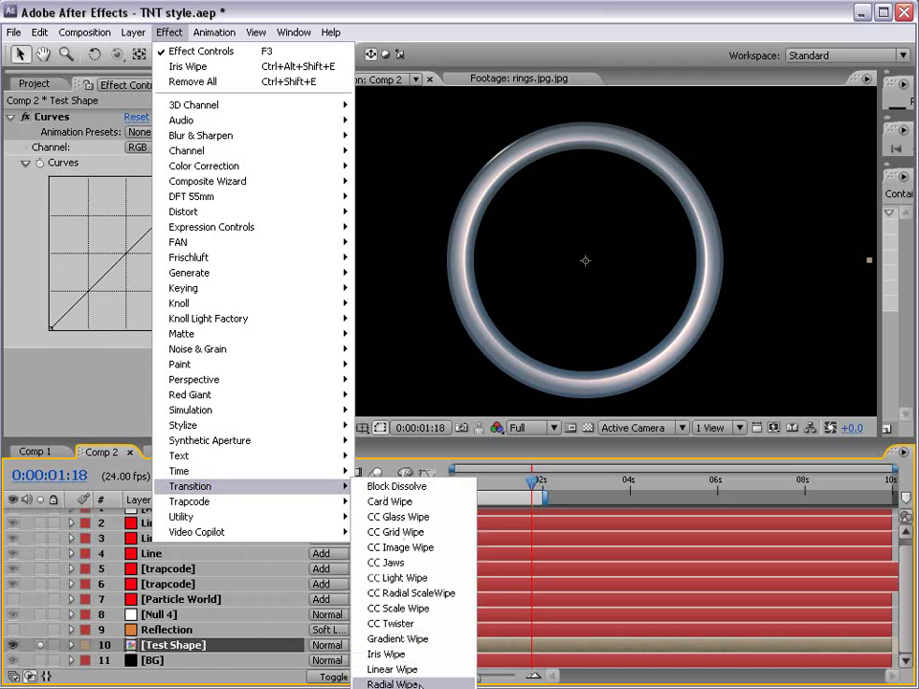
pyautogui.click(395, 685)
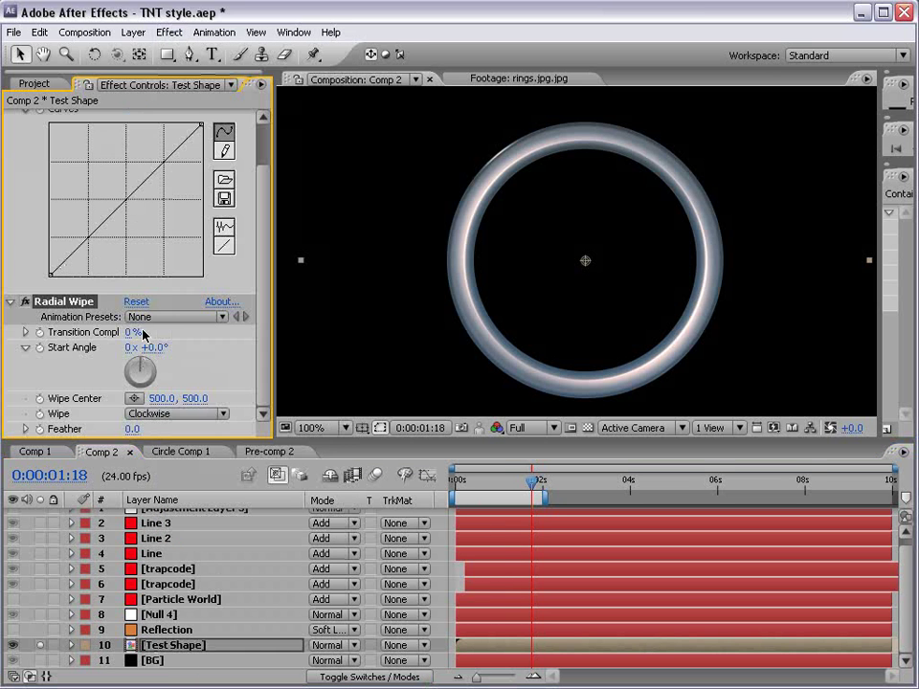
pyautogui.moveTo(143, 333)
pyautogui.mouseDown()
pyautogui.moveTo(216, 322)
pyautogui.moveTo(125, 318)
pyautogui.moveTo(195, 316)
pyautogui.moveTo(184, 313)
pyautogui.mouseUp()
pyautogui.moveTo(131, 428); pyautogui.dragTo(175, 415)
# Keyframe the Radial Wipe's Transition Completion from 100% near the start of the timeline to 0% at 0:00:01:18
pyautogui.moveTo(145, 333)
pyautogui.mouseDown()
pyautogui.moveTo(91, 330)
pyautogui.moveTo(146, 327)
pyautogui.mouseUp()
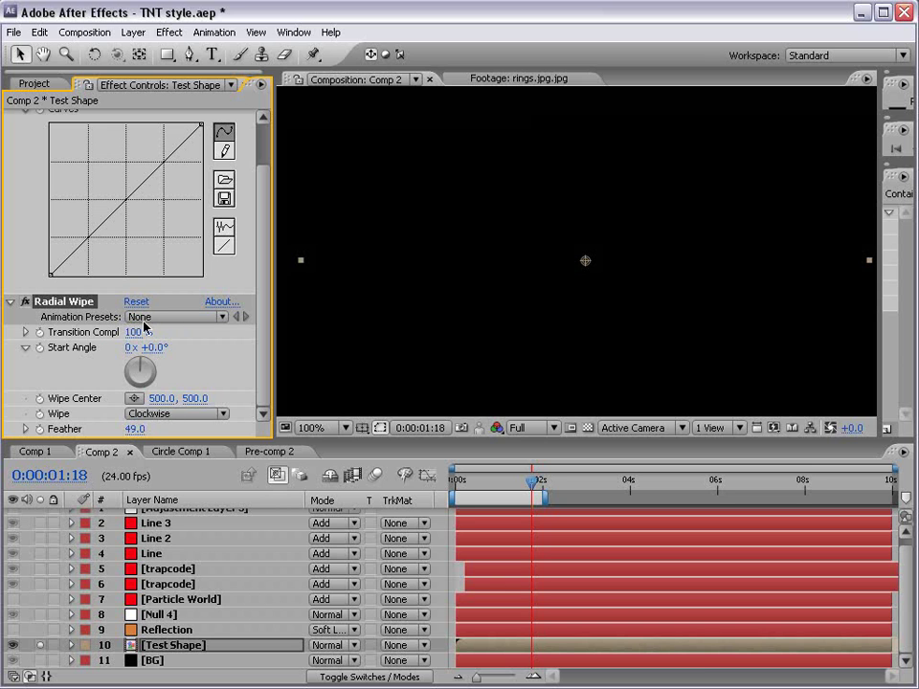
pyautogui.click(39, 333)
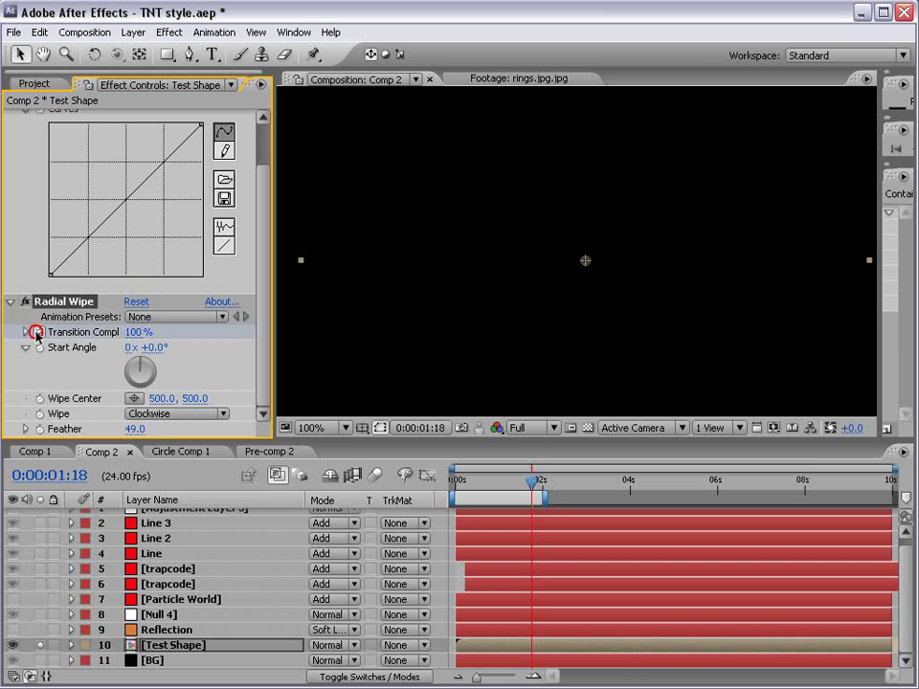
pyautogui.press('u')
pyautogui.click(552, 594)
pyautogui.moveTo(530, 646); pyautogui.dragTo(468, 651)
pyautogui.moveTo(140, 332); pyautogui.dragTo(58, 335)
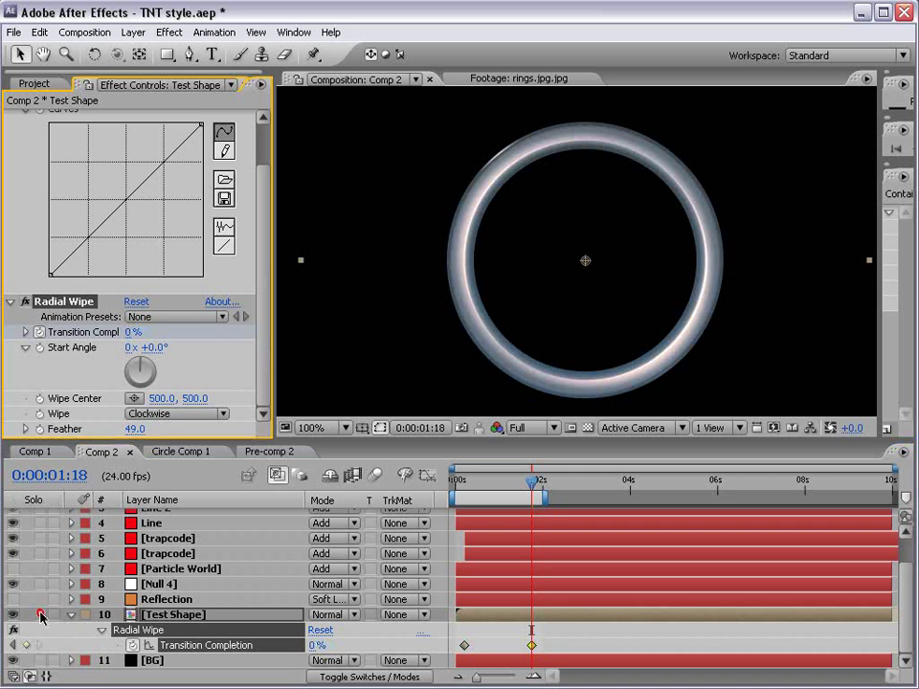
# Turn off solo for Test Shape, scrub the reveal against the trails, and move its first Transition Completion keyframe later
pyautogui.click(39, 615)
pyautogui.moveTo(532, 481); pyautogui.dragTo(463, 483)
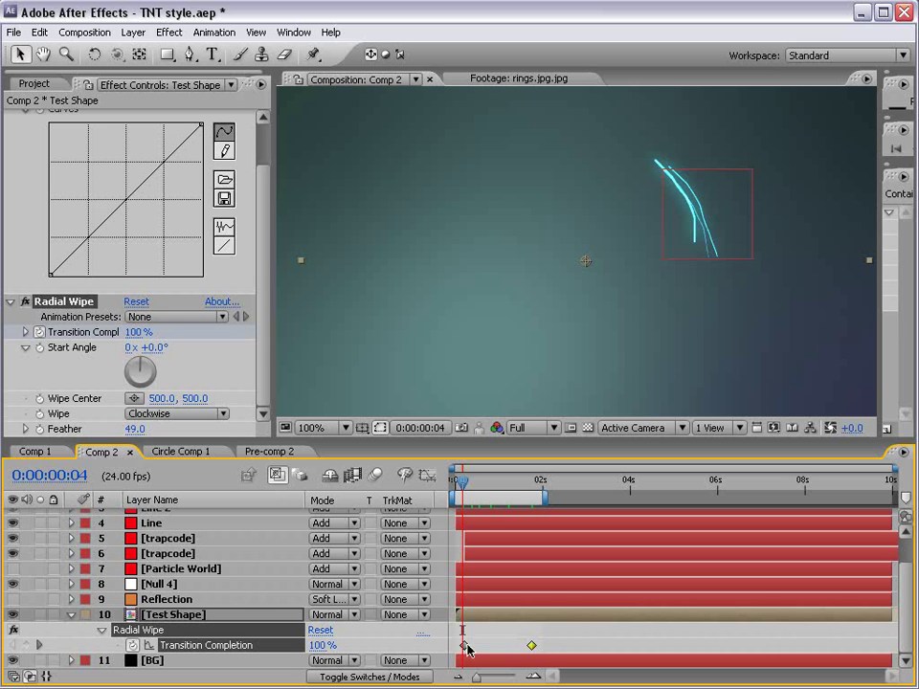
pyautogui.moveTo(466, 647); pyautogui.dragTo(483, 647)
pyautogui.moveTo(471, 479); pyautogui.dragTo(581, 481)
pyautogui.click(73, 614)
pyautogui.click(459, 574)
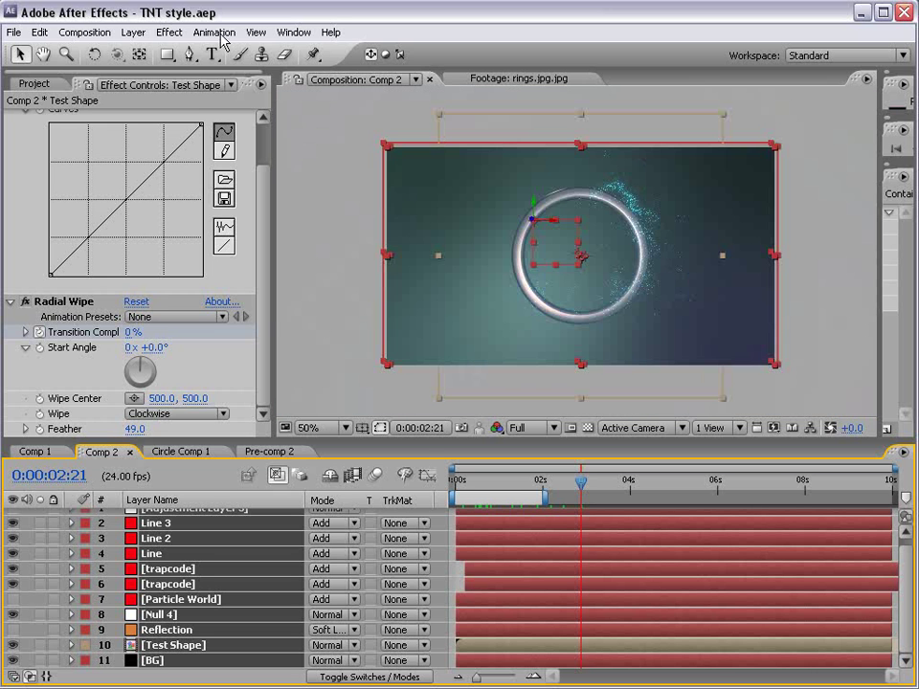
# Create a black 864 x 486 solid named Flare
pyautogui.click(133, 32)
pyautogui.moveTo(144, 52)
pyautogui.click(410, 66)
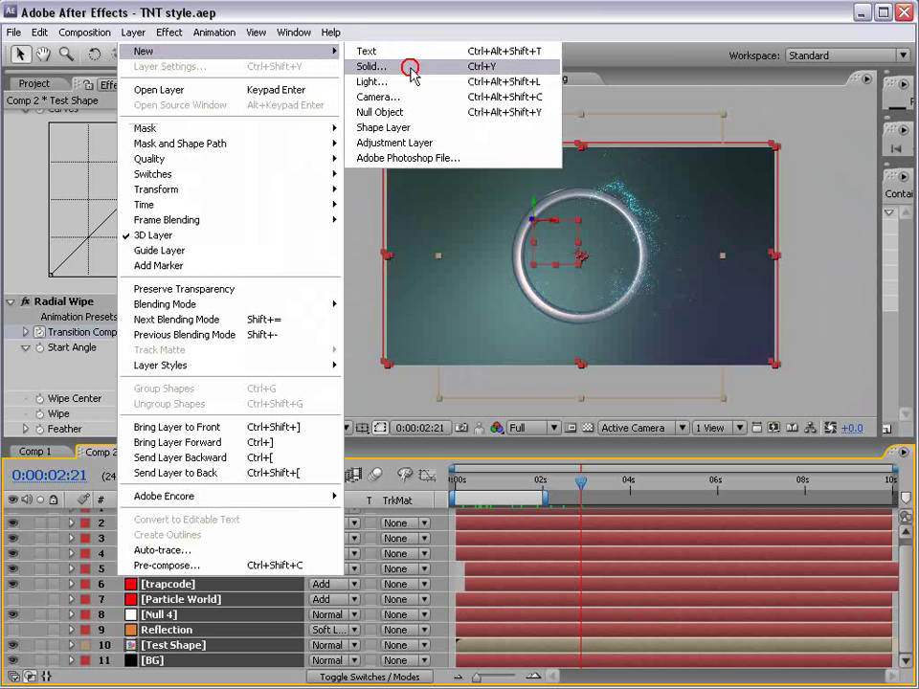
pyautogui.click(458, 571)
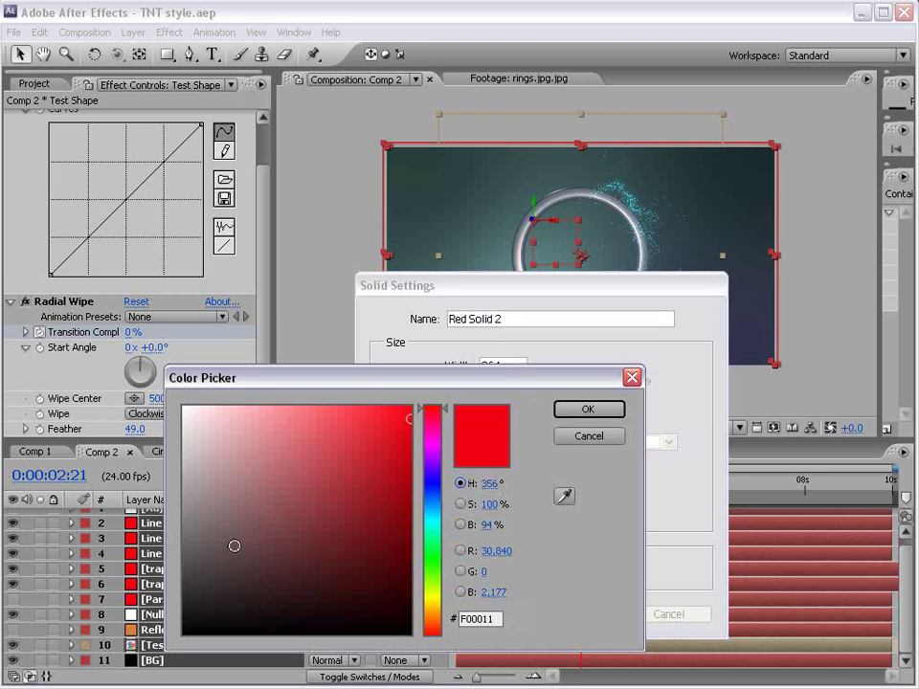
pyautogui.moveTo(234, 546); pyautogui.dragTo(410, 634)
pyautogui.click(586, 410)
pyautogui.moveTo(531, 318); pyautogui.dragTo(253, 318)
pyautogui.write('Flare')
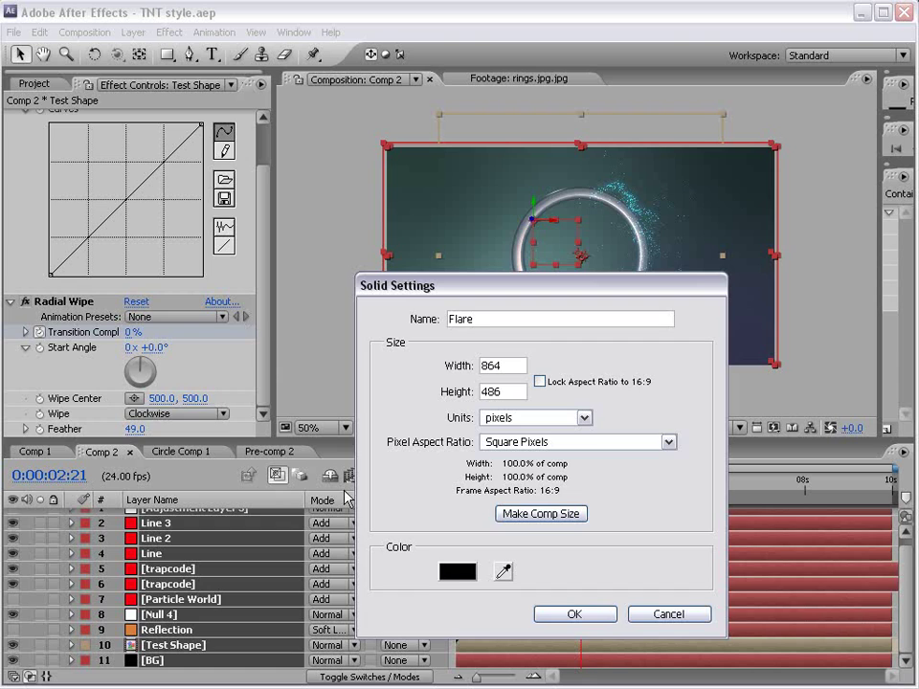
pyautogui.click(558, 617)
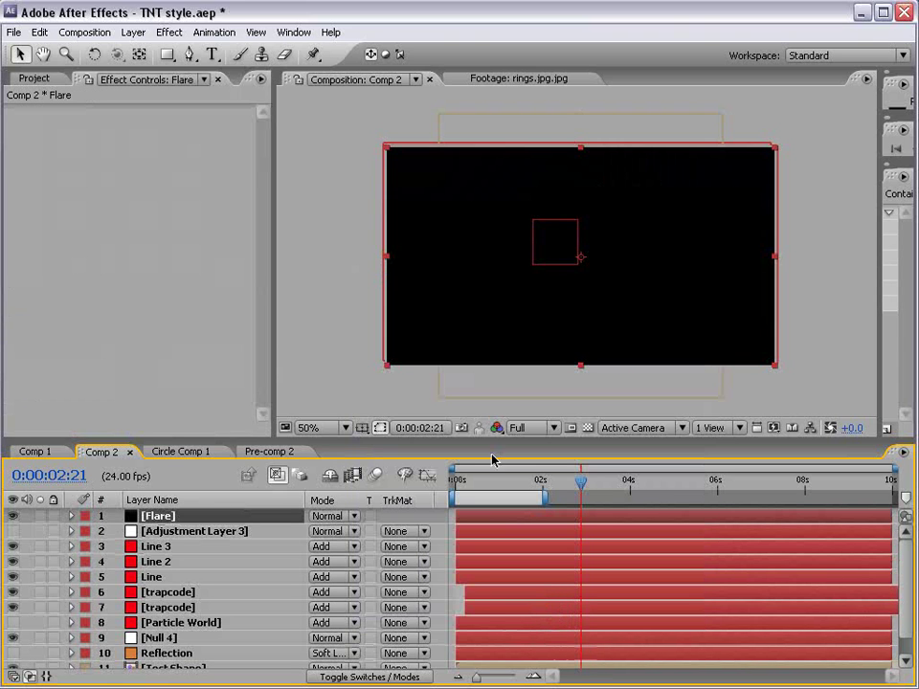
# Apply a Lens Flare effect and a Tint effect to the Flare layer
pyautogui.click(169, 32)
pyautogui.moveTo(196, 275)
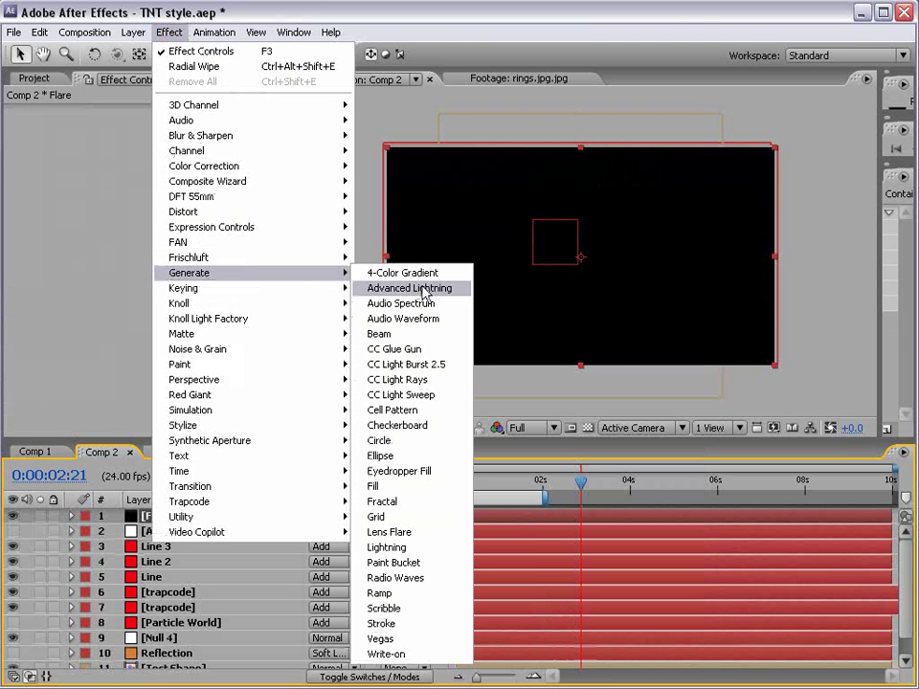
pyautogui.click(422, 529)
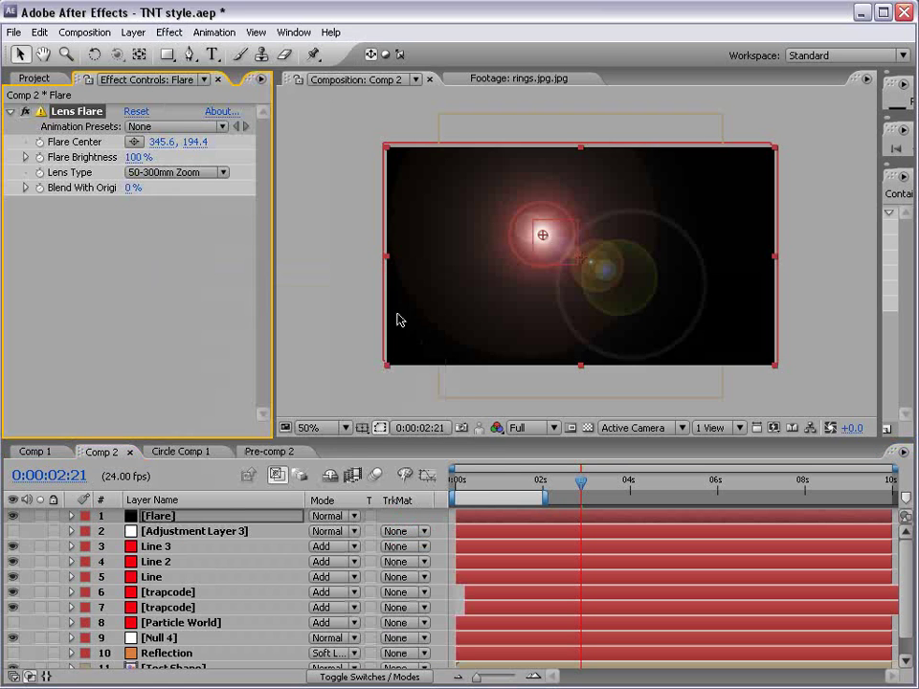
pyautogui.click(169, 31)
pyautogui.moveTo(221, 167)
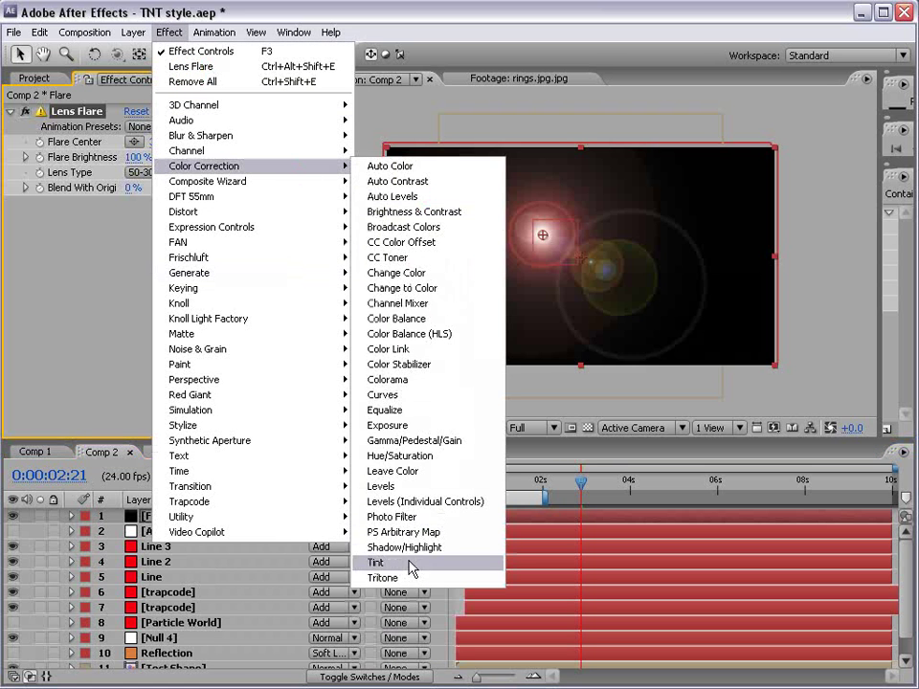
pyautogui.click(410, 564)
# Add Curves to the Flare layer and pull down the midtones of the Red channel
pyautogui.click(169, 31)
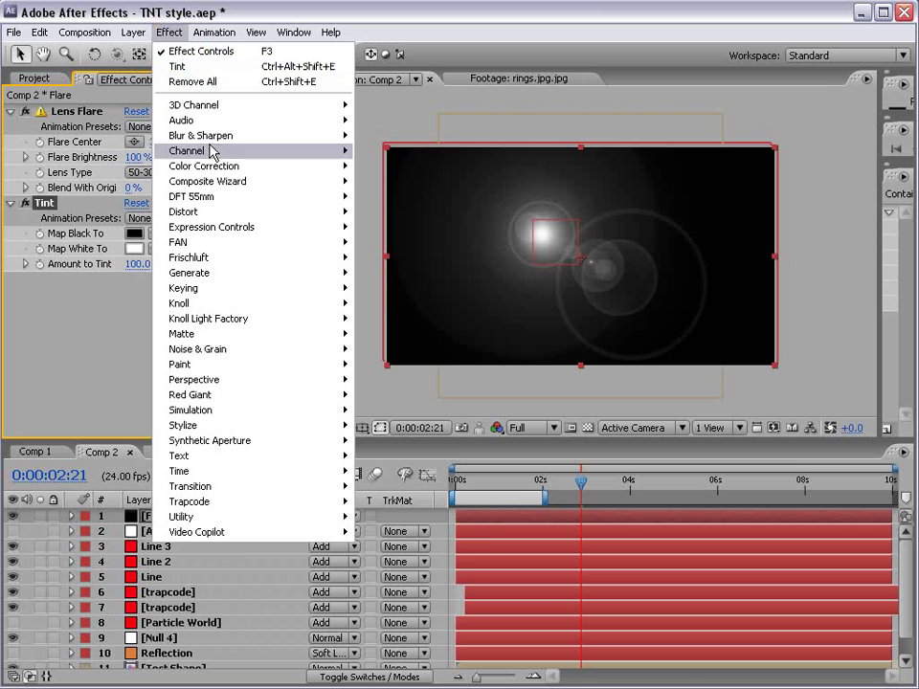
pyautogui.click(425, 400)
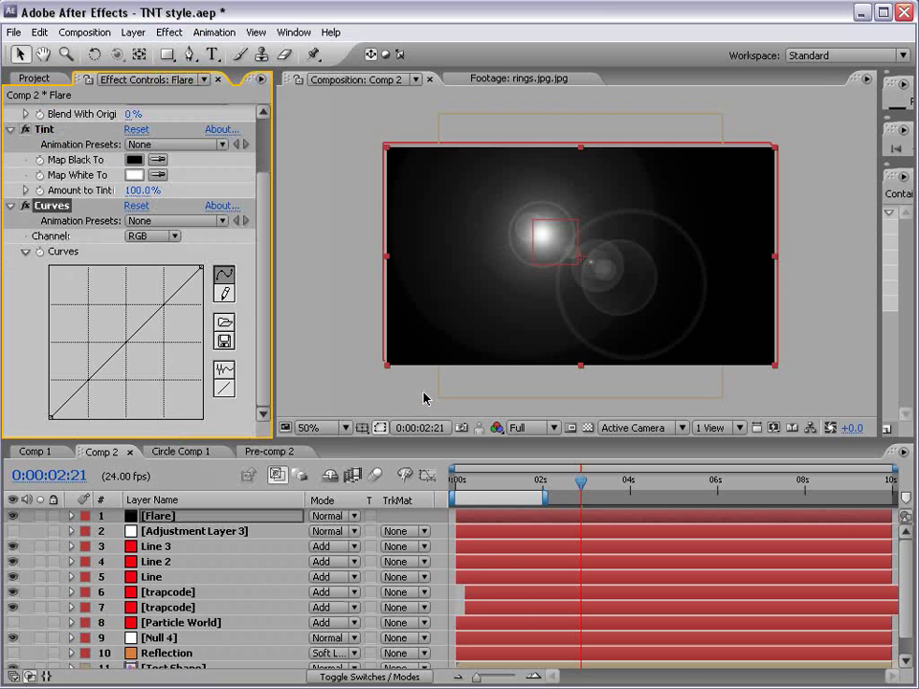
pyautogui.click(141, 238)
pyautogui.click(147, 254)
pyautogui.moveTo(127, 340); pyautogui.dragTo(142, 351)
# Set the Tint amount to 82% and raise the Blue channel's midtones in Curves to give the flare a blue cast
pyautogui.moveTo(129, 190); pyautogui.dragTo(114, 191)
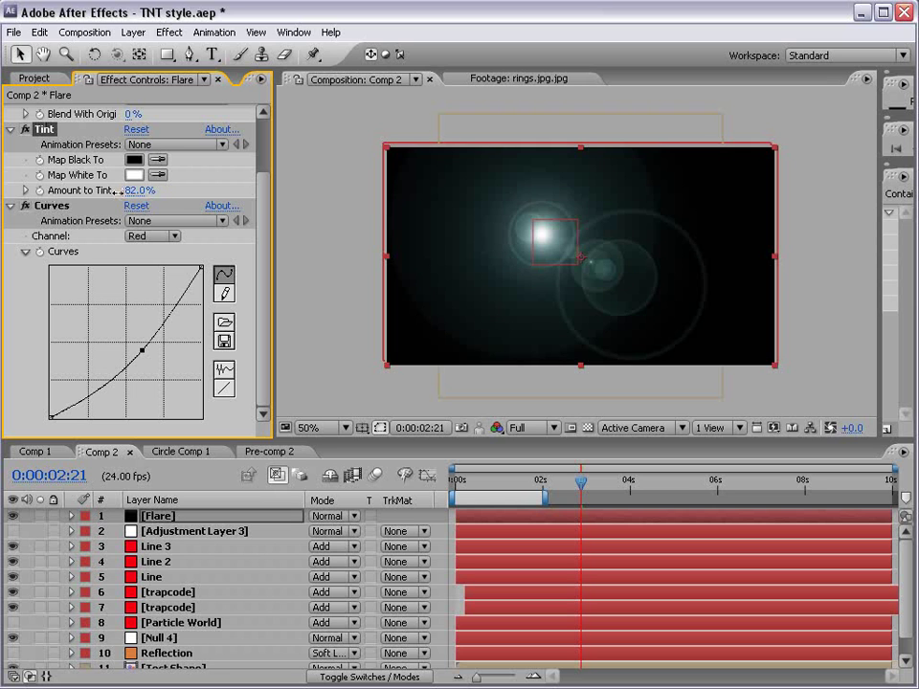
pyautogui.click(151, 235)
pyautogui.click(152, 269)
pyautogui.moveTo(134, 331); pyautogui.dragTo(113, 308)
pyautogui.moveTo(267, 382); pyautogui.dragTo(271, 287)
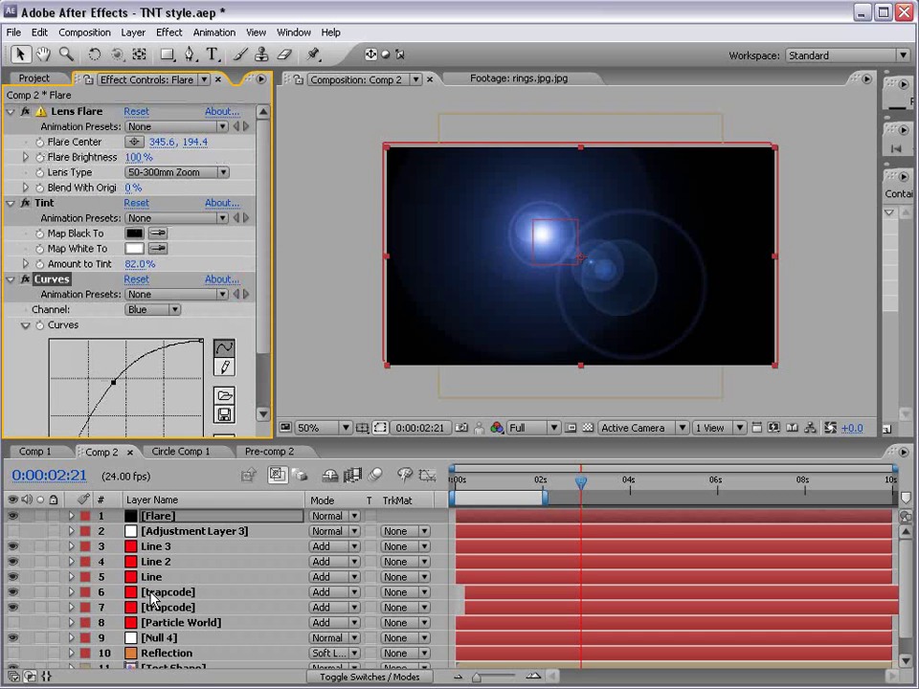
# Link the Lens Flare's Flare Center to Null 4's position with an expression, and scrub the timeline to check it
pyautogui.click(159, 638)
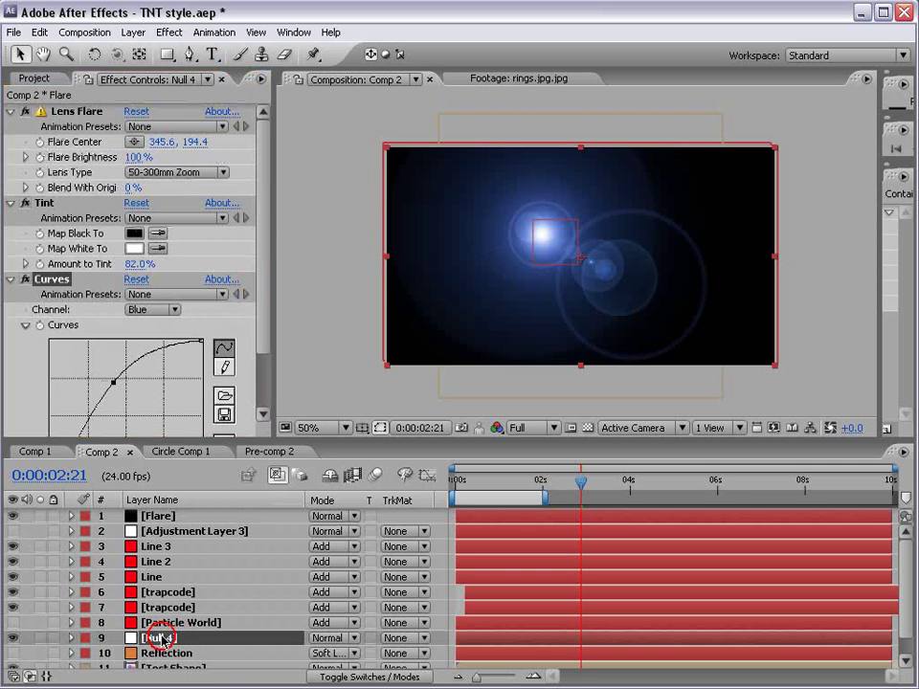
pyautogui.press('p')
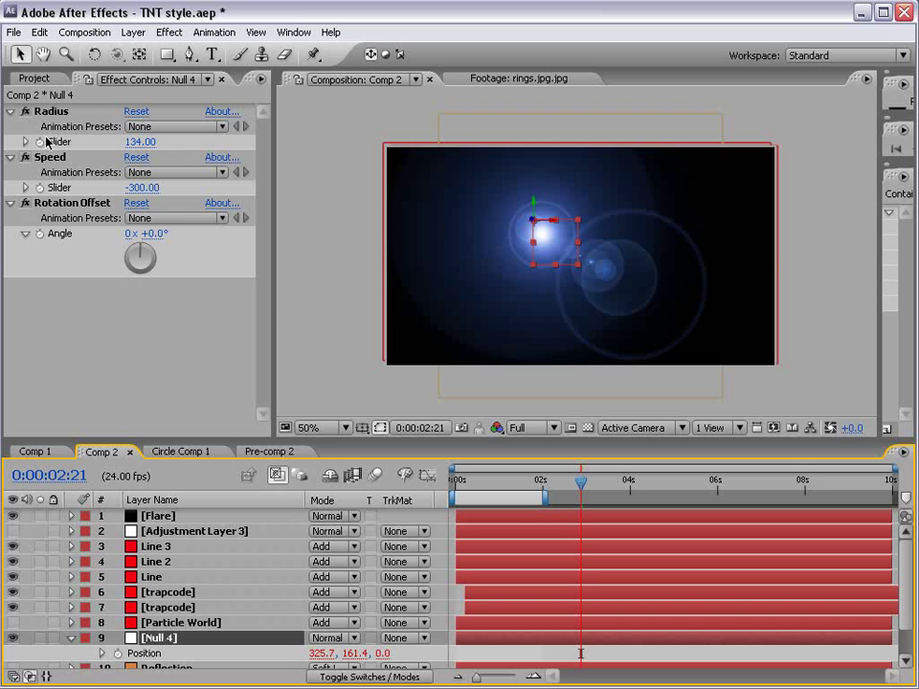
pyautogui.click(158, 516)
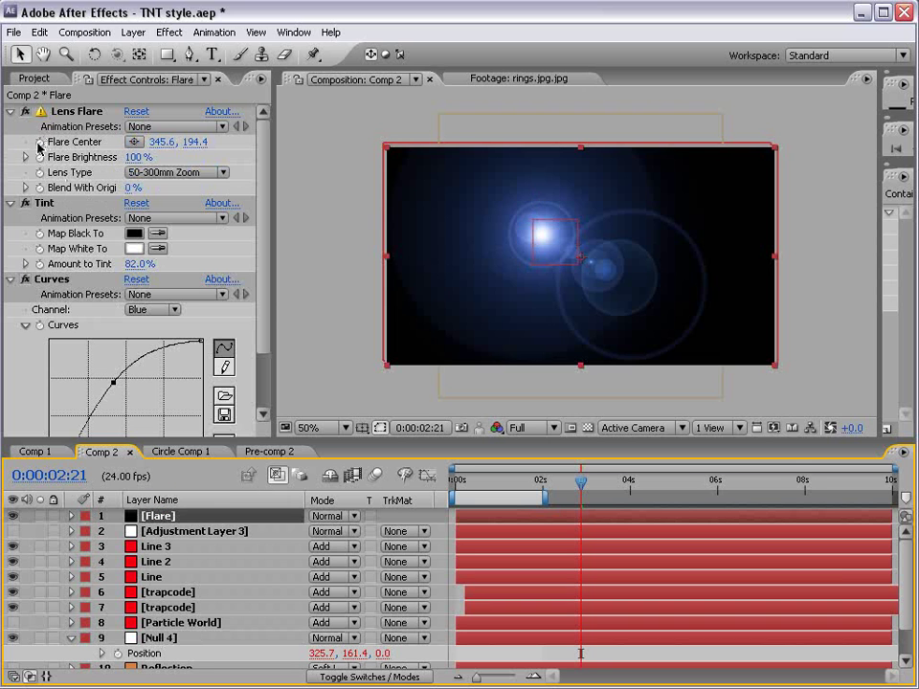
pyautogui.keyDown('alt'); pyautogui.click(39, 142); pyautogui.keyUp('alt')
pyautogui.moveTo(361, 577); pyautogui.dragTo(175, 618)
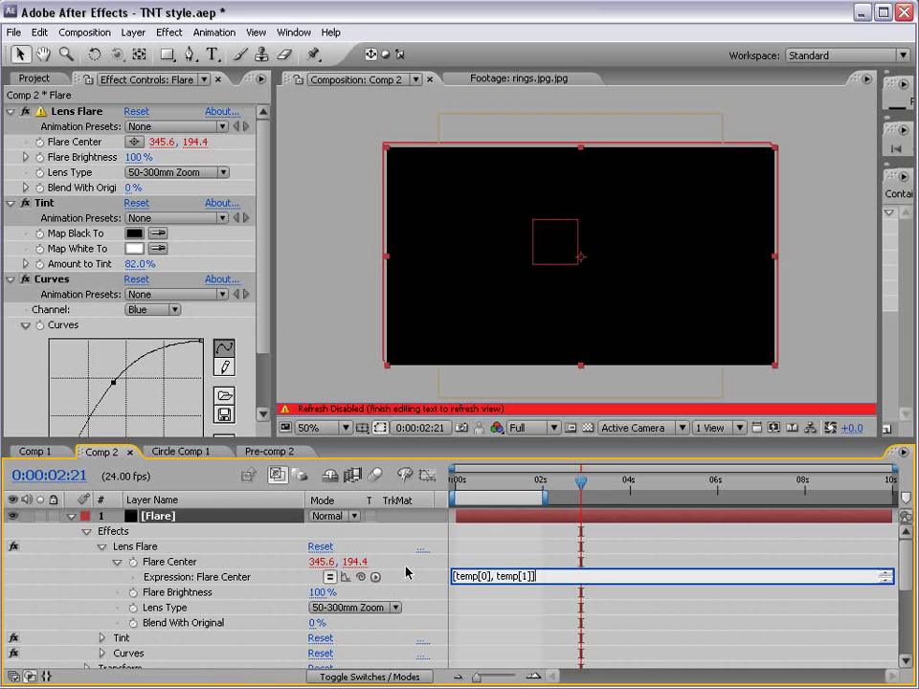
pyautogui.click(492, 560)
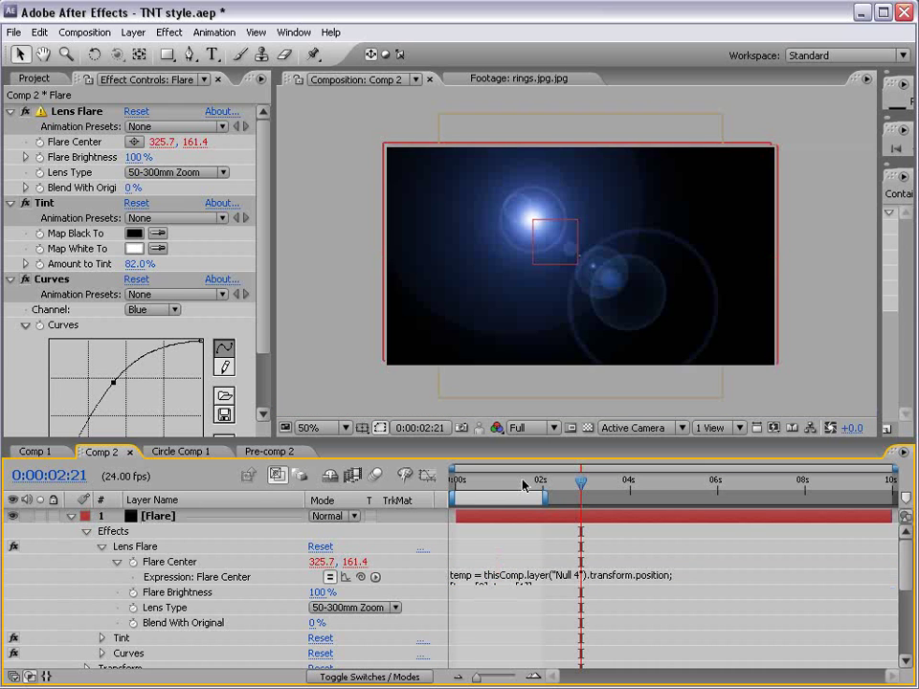
pyautogui.moveTo(524, 486); pyautogui.dragTo(511, 482)
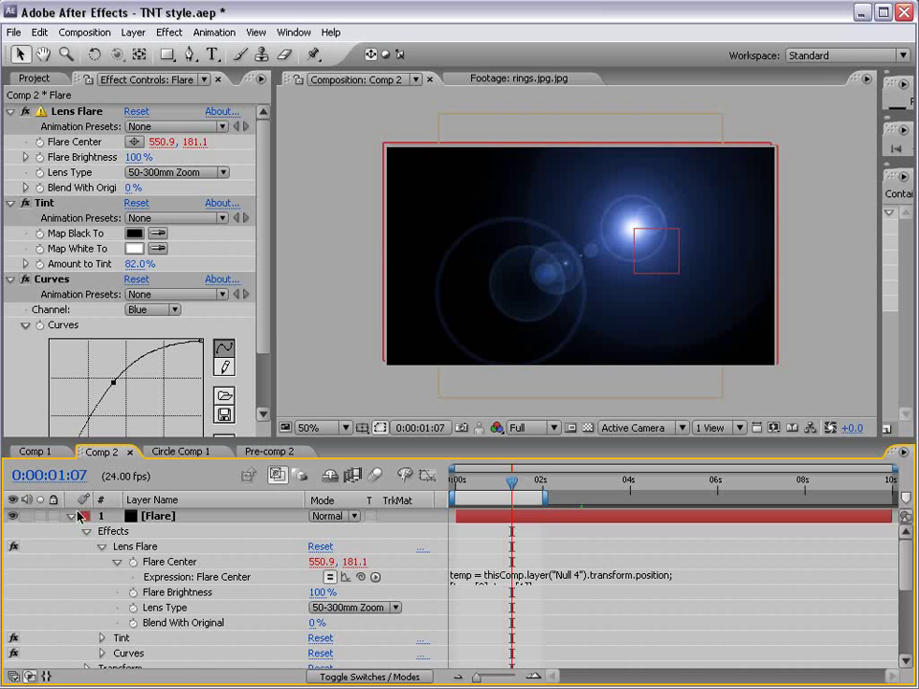
# Set the Flare layer's blending mode to Add and scrub the timeline to check it over the trails
pyautogui.click(69, 516)
pyautogui.click(344, 516)
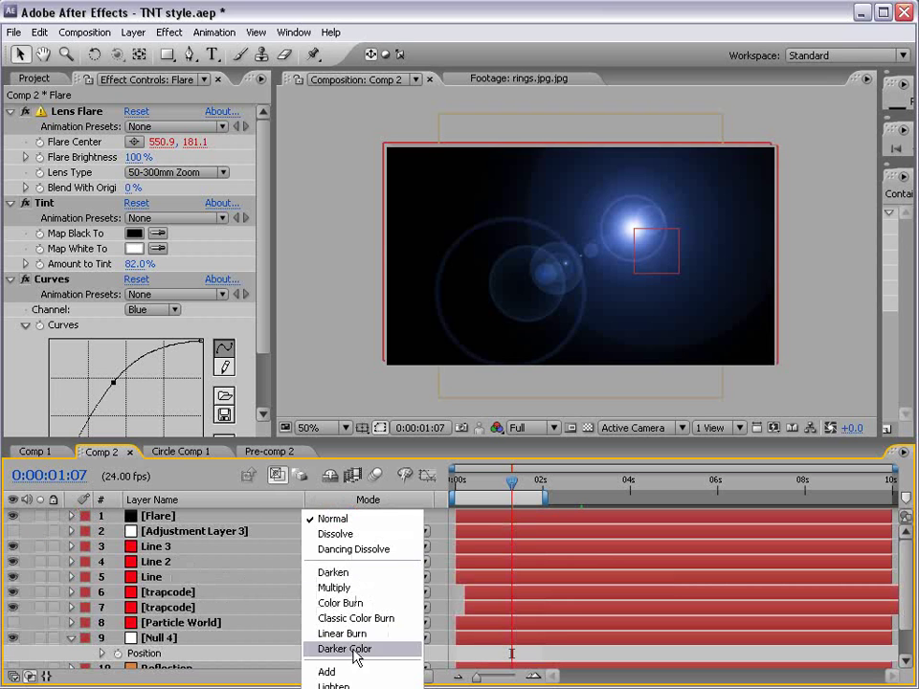
pyautogui.click(354, 675)
pyautogui.moveTo(511, 481)
pyautogui.mouseDown()
pyautogui.moveTo(476, 488)
pyautogui.moveTo(495, 484)
pyautogui.mouseUp()
# Darken the Flare layer by pulling down the midtones of the RGB channel in Curves, and check other frames
pyautogui.click(140, 309)
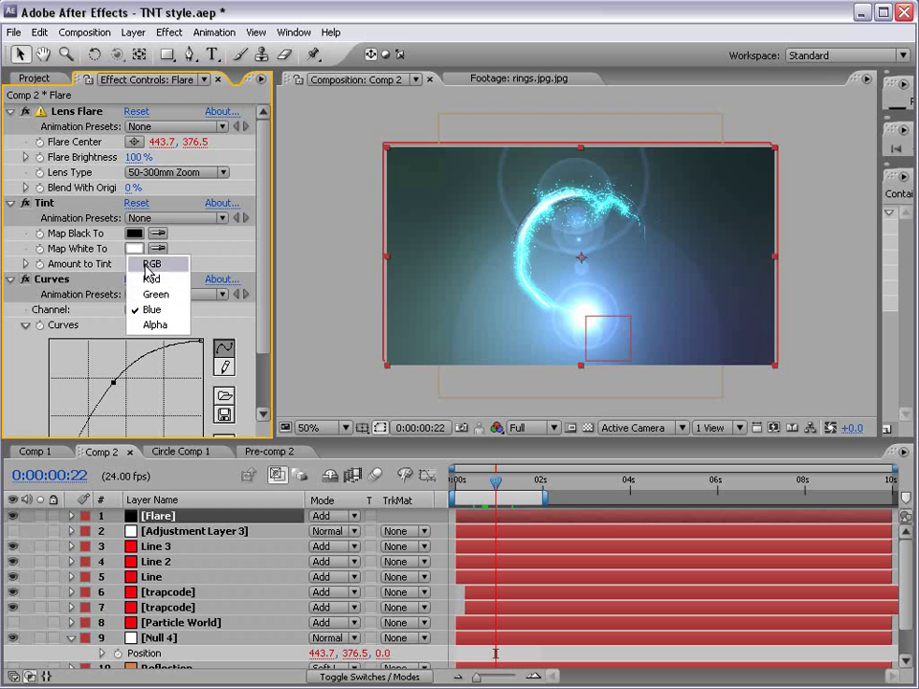
pyautogui.click(145, 263)
pyautogui.click(261, 395)
pyautogui.moveTo(126, 354); pyautogui.dragTo(139, 368)
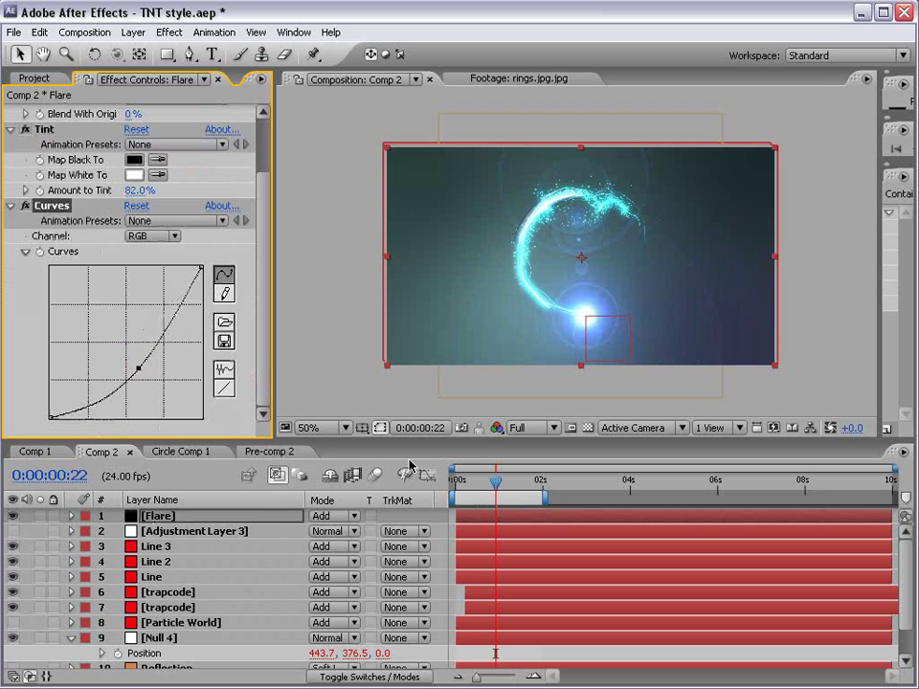
pyautogui.click(472, 484)
pyautogui.click(491, 485)
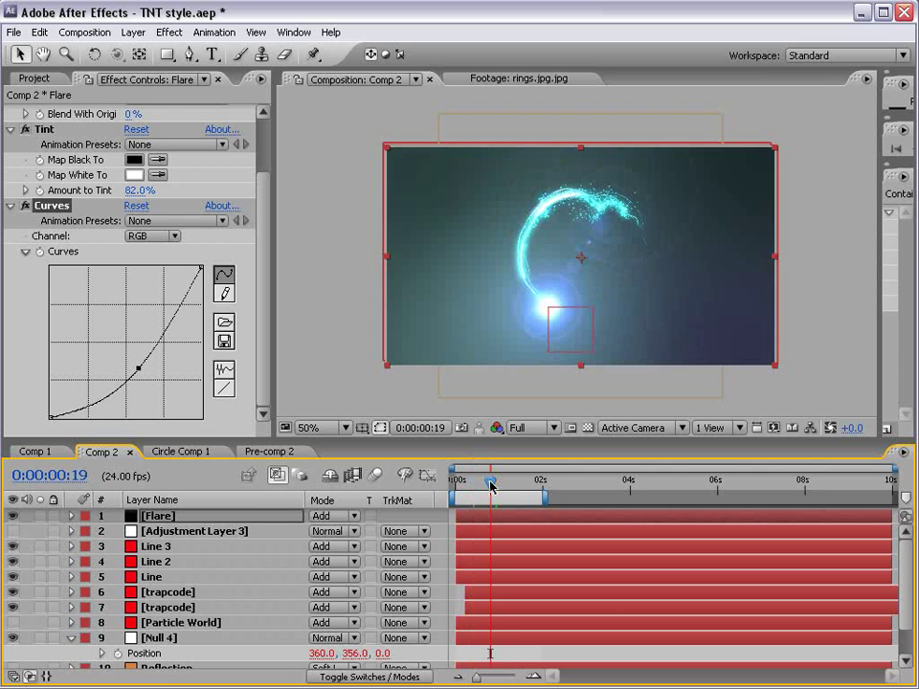
# Set the composition preview resolution to Half and scrub through the start of the animation
pyautogui.click(521, 428)
pyautogui.click(522, 458)
pyautogui.click(461, 484)
pyautogui.moveTo(462, 484)
pyautogui.mouseDown()
pyautogui.moveTo(526, 482)
pyautogui.moveTo(479, 482)
pyautogui.mouseUp()
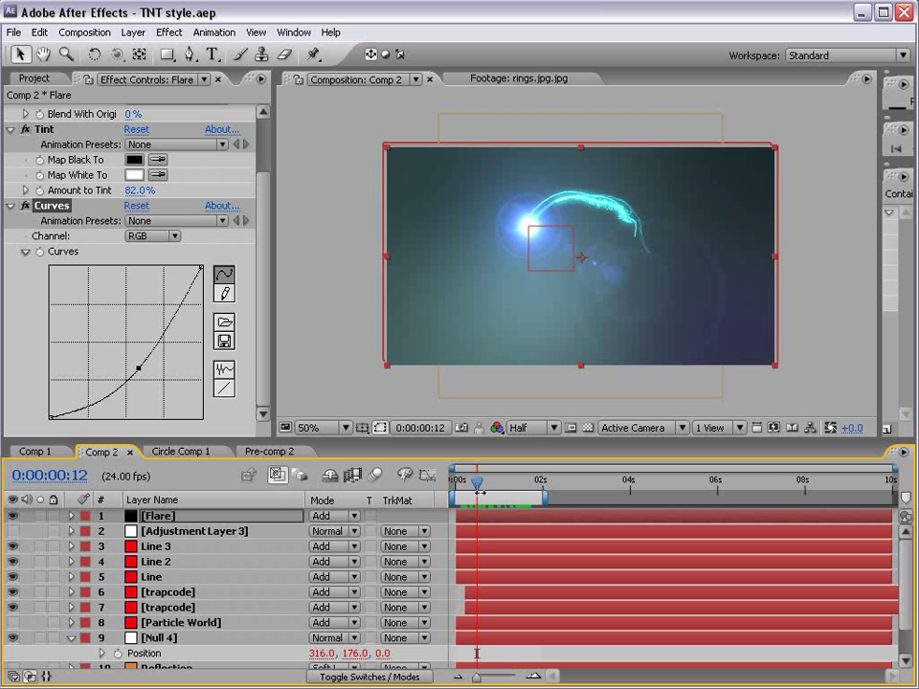
# Slow the flare to half speed by appending .valueAtTime(time*.5) to Null 4's position in the Flare Center expression
pyautogui.click(158, 516)
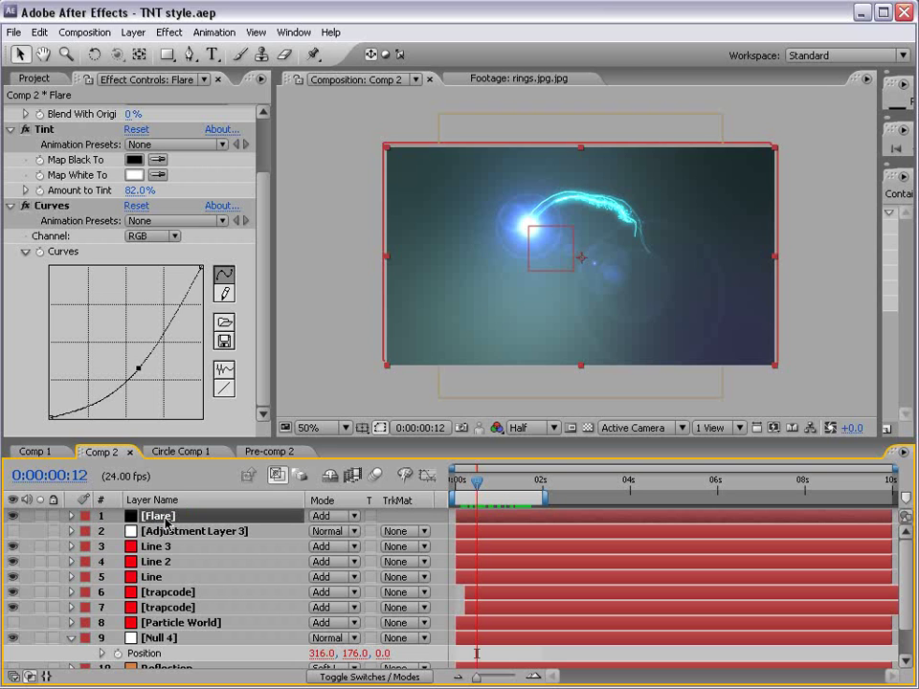
pyautogui.press('e')
pyautogui.press('e')
pyautogui.click(522, 561)
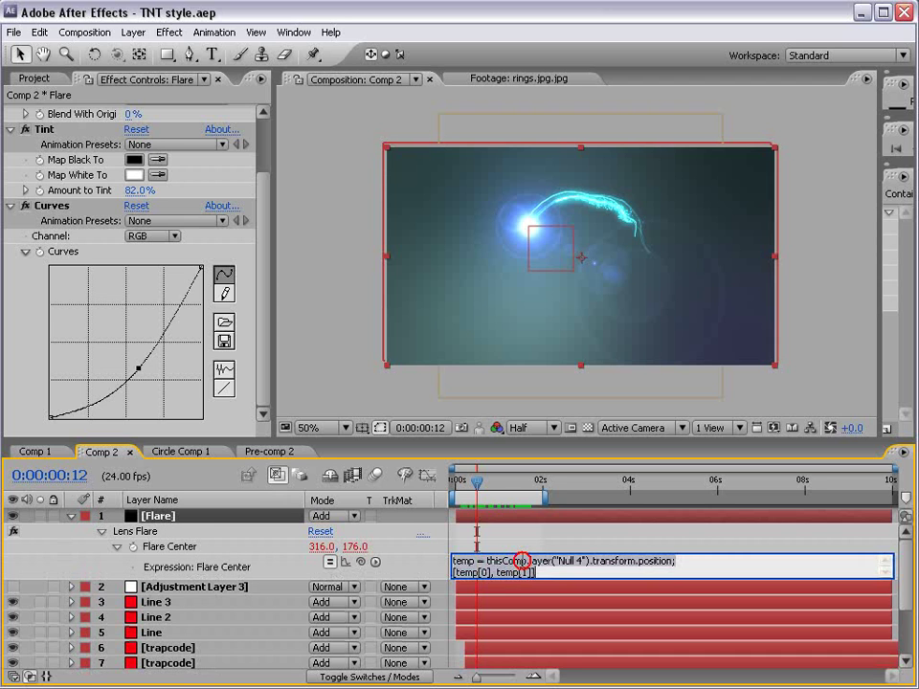
pyautogui.click(524, 602)
pyautogui.click(674, 572)
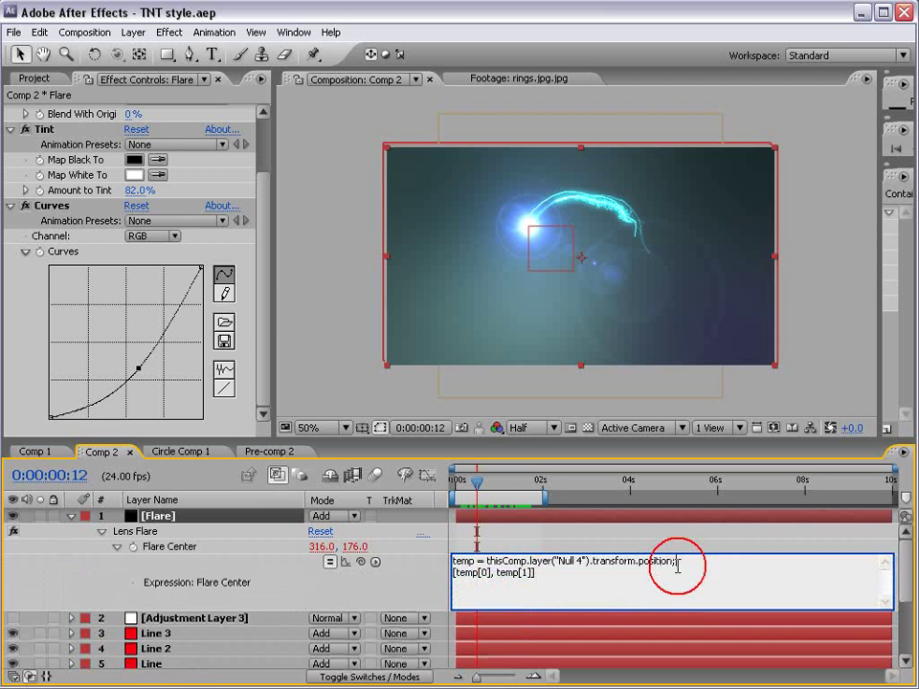
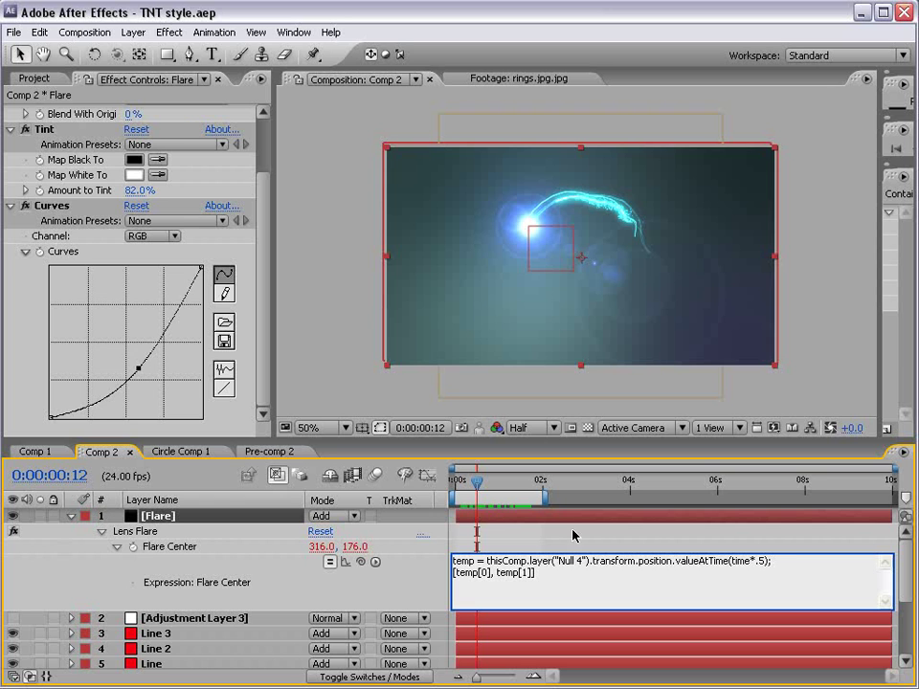
pyautogui.click(512, 568)
pyautogui.moveTo(469, 490); pyautogui.dragTo(497, 484)
# Keyframe the Lens Flare's Flare Brightness at 0% at 0:00:00:23 and 161% at 0:00:01:12
pyautogui.moveTo(267, 267); pyautogui.dragTo(268, 225)
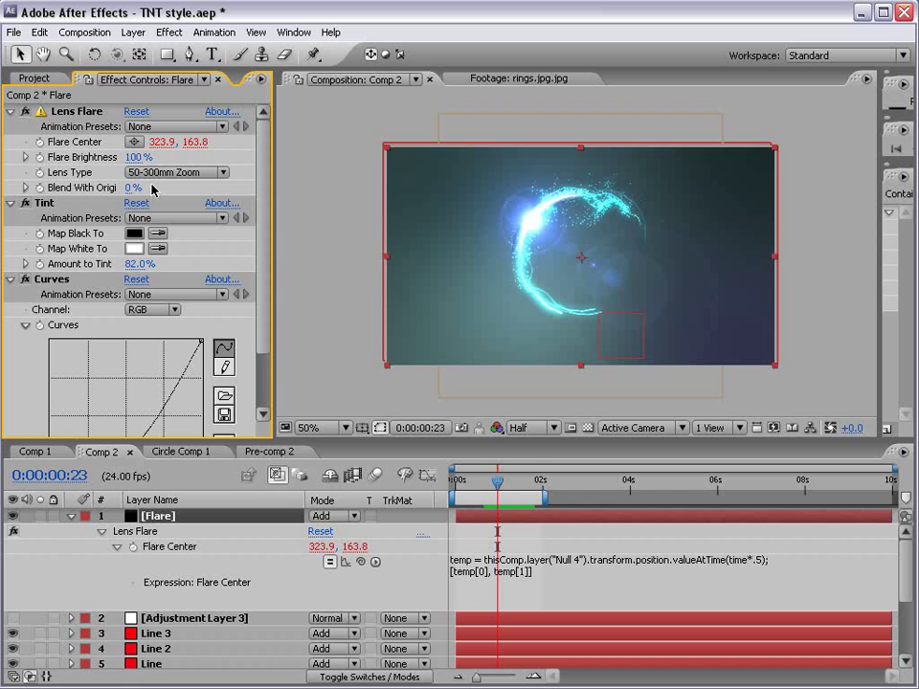
pyautogui.click(39, 157)
pyautogui.click(139, 157)
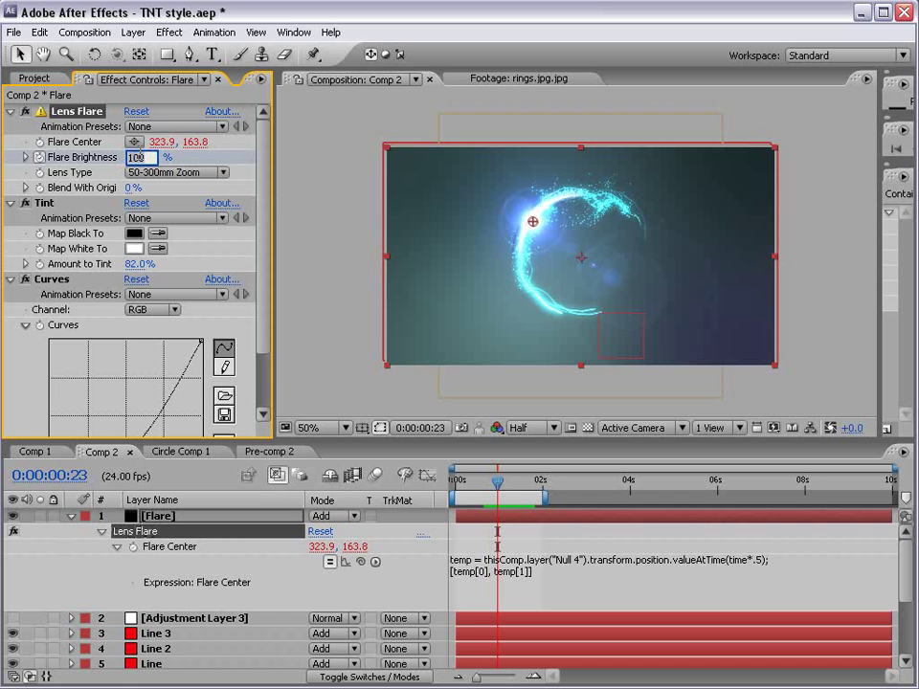
pyautogui.write('0')
pyautogui.press('Return')
pyautogui.moveTo(498, 480); pyautogui.dragTo(521, 332)
pyautogui.moveTo(131, 157); pyautogui.dragTo(265, 153)
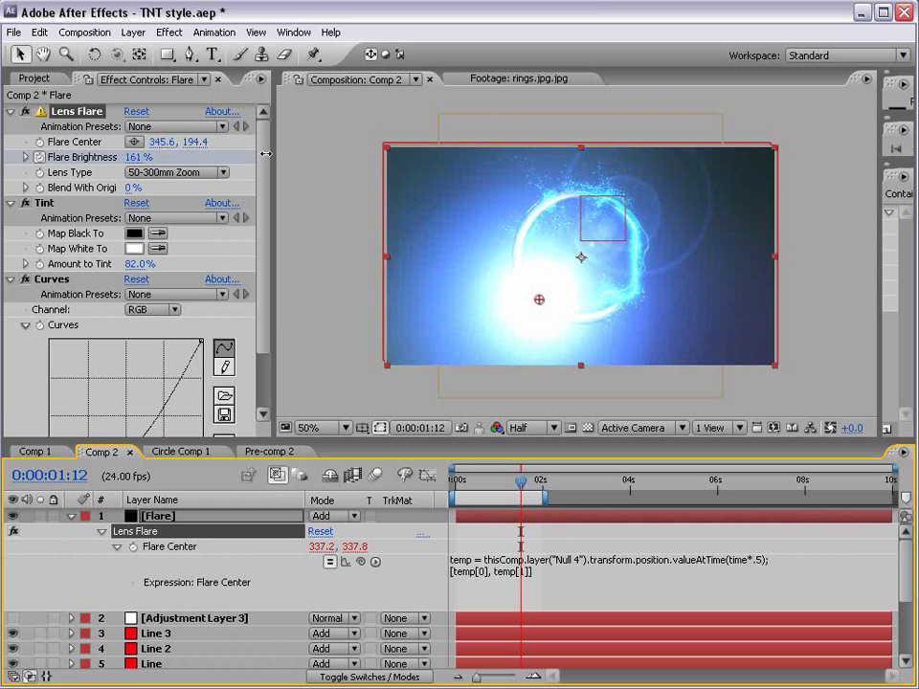
# Add a Flare Brightness keyframe of 0% at 0:00:02:07
pyautogui.moveTo(546, 488); pyautogui.dragTo(558, 487)
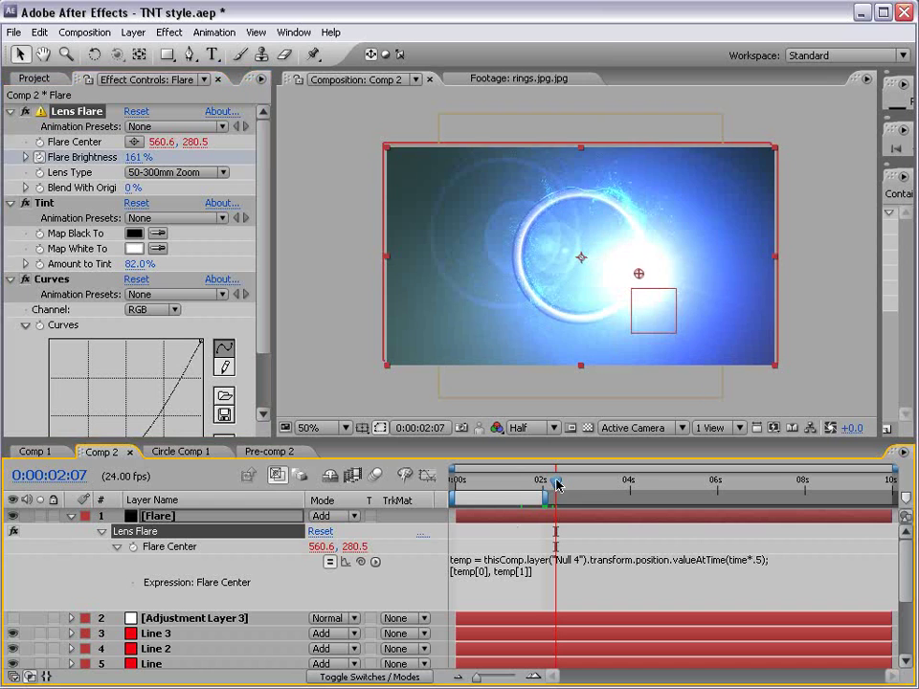
pyautogui.click(138, 157)
pyautogui.write('0')
pyautogui.press('Return')
# Retime the outer Flare Brightness keyframes, the first one earlier and the last to 0:00:02:22, and ease all three
pyautogui.press('u')
pyautogui.press('u')
pyautogui.moveTo(555, 498); pyautogui.dragTo(582, 486)
pyautogui.moveTo(558, 621); pyautogui.dragTo(582, 621)
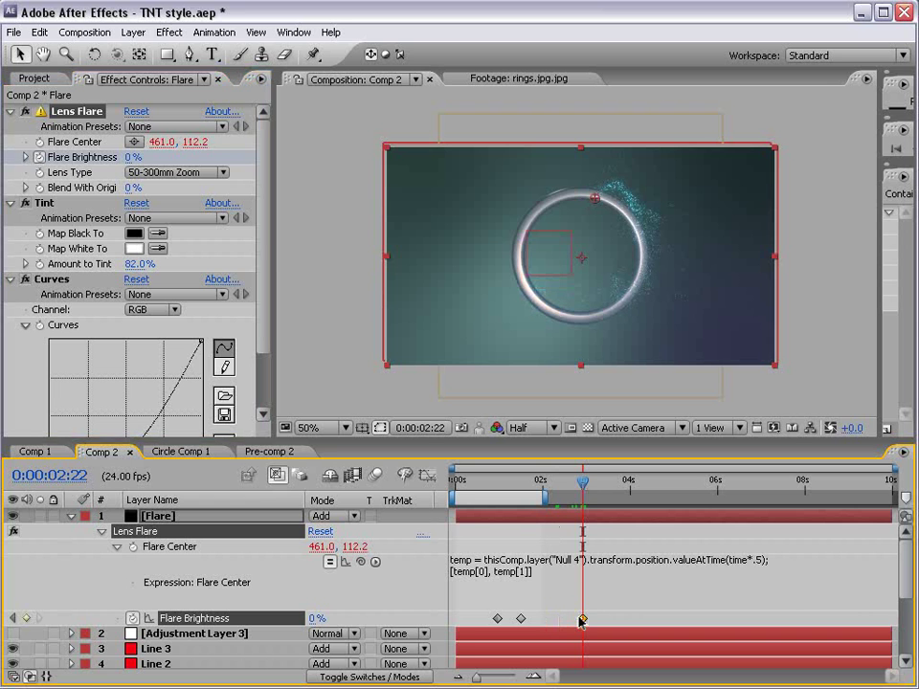
pyautogui.moveTo(580, 484); pyautogui.dragTo(498, 487)
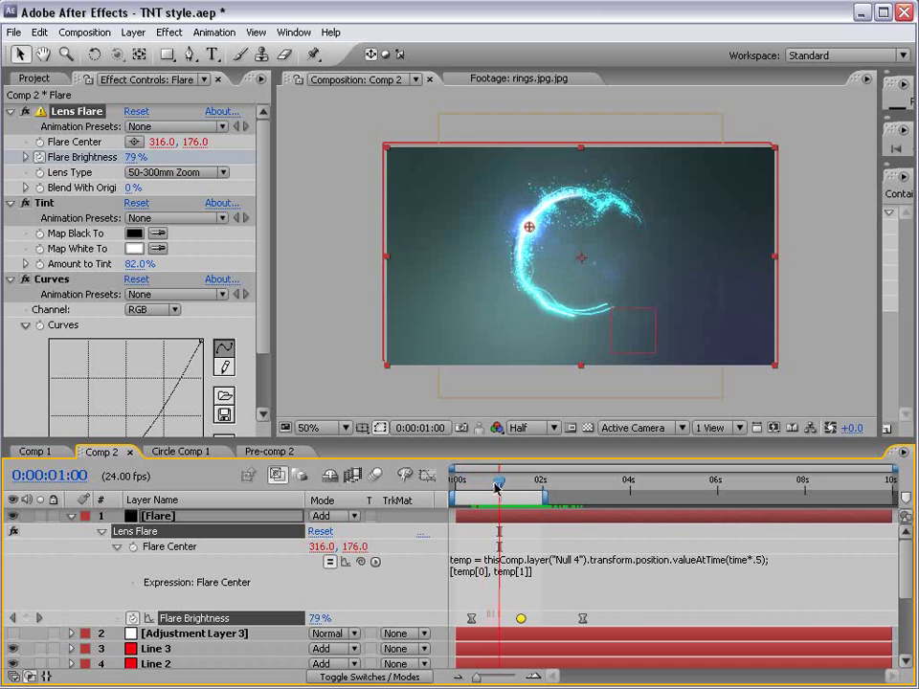
# Try a time offset of +.2 in the Flare Center expression, making it valueAtTime(time*.5+.2)
pyautogui.click(745, 559)
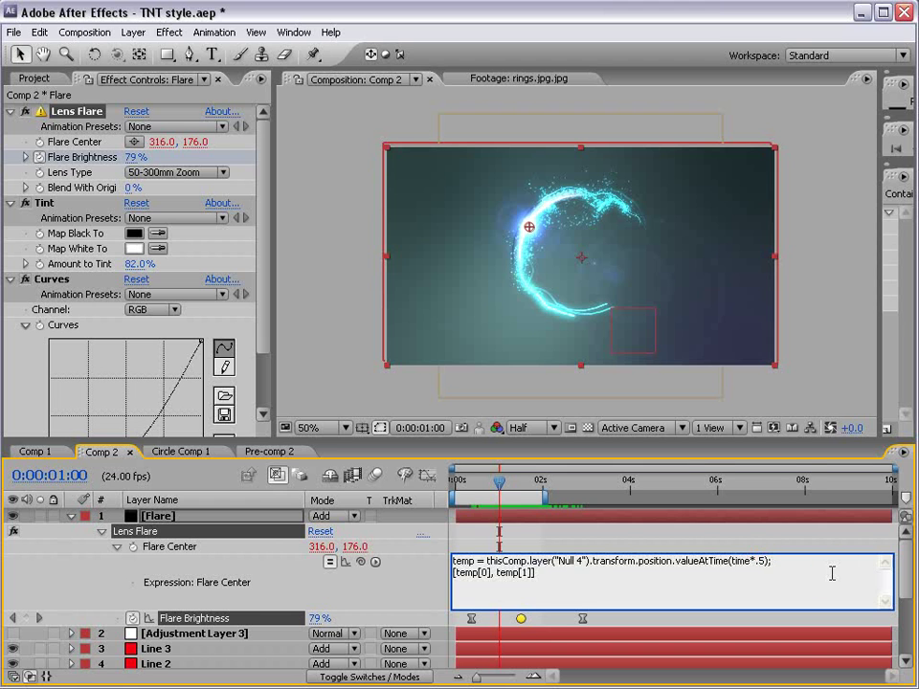
pyautogui.click(778, 546)
pyautogui.moveTo(484, 493)
pyautogui.mouseDown()
pyautogui.moveTo(582, 490)
pyautogui.moveTo(479, 490)
pyautogui.moveTo(496, 490)
pyautogui.mouseUp()
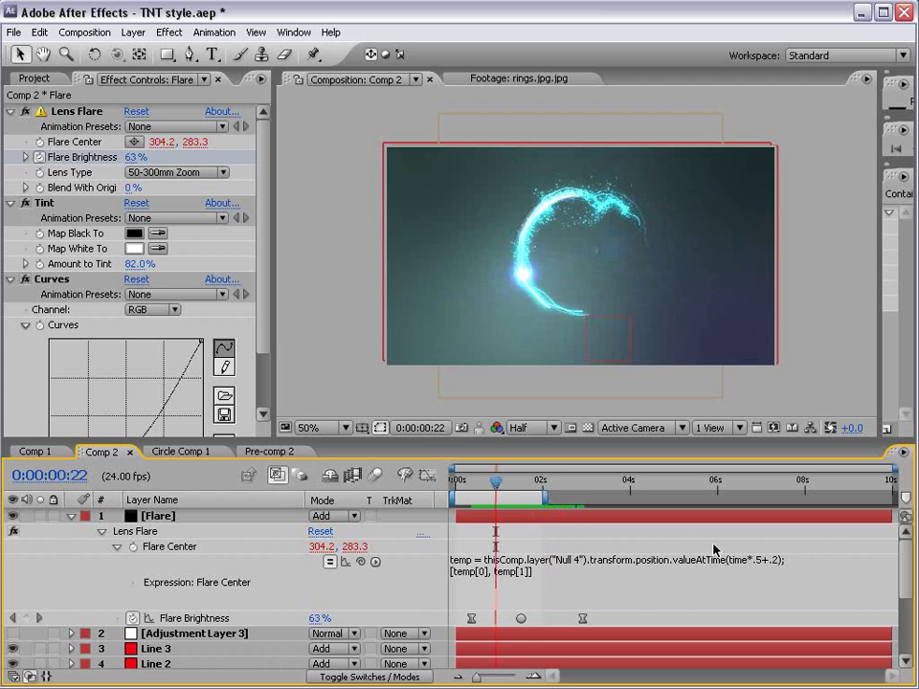
# Change the Flare Center expression to valueAtTime(time*.5+.15) and preview the flare travelling around the ring
pyautogui.click(790, 560)
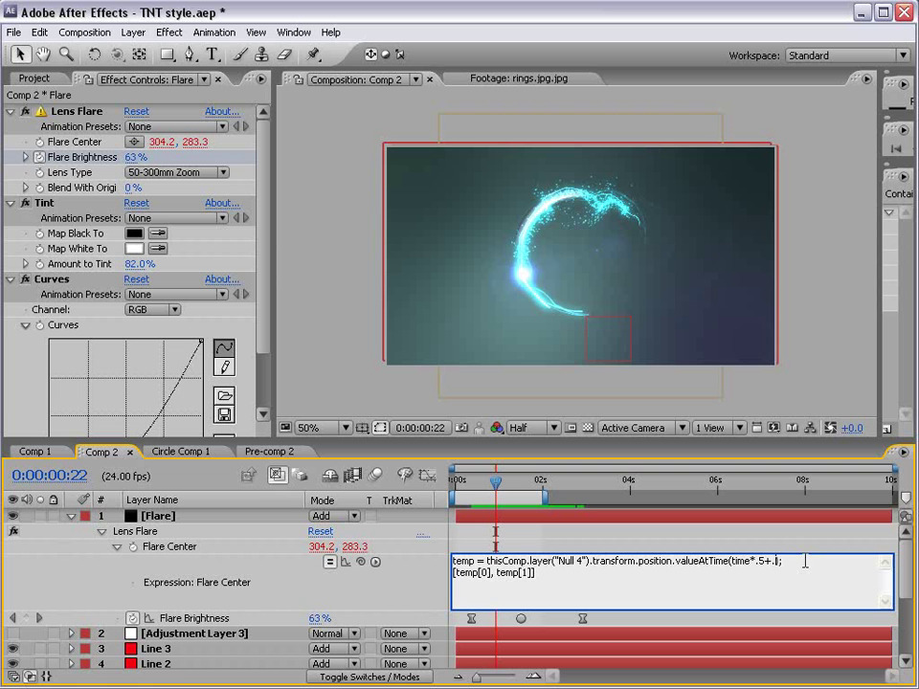
pyautogui.moveTo(515, 485); pyautogui.dragTo(567, 485)
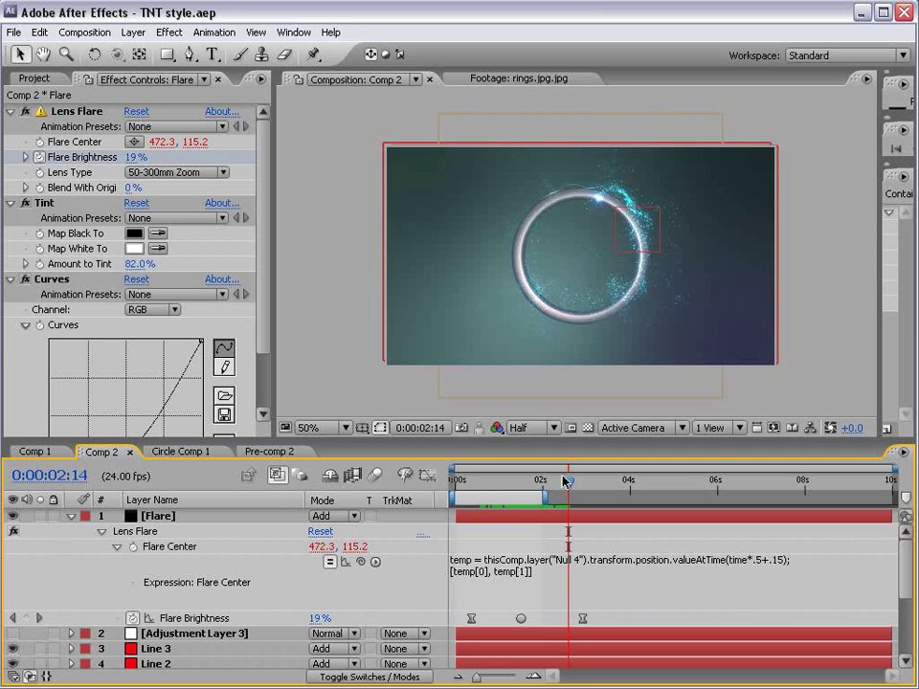
pyautogui.scroll(2, 553, 287)
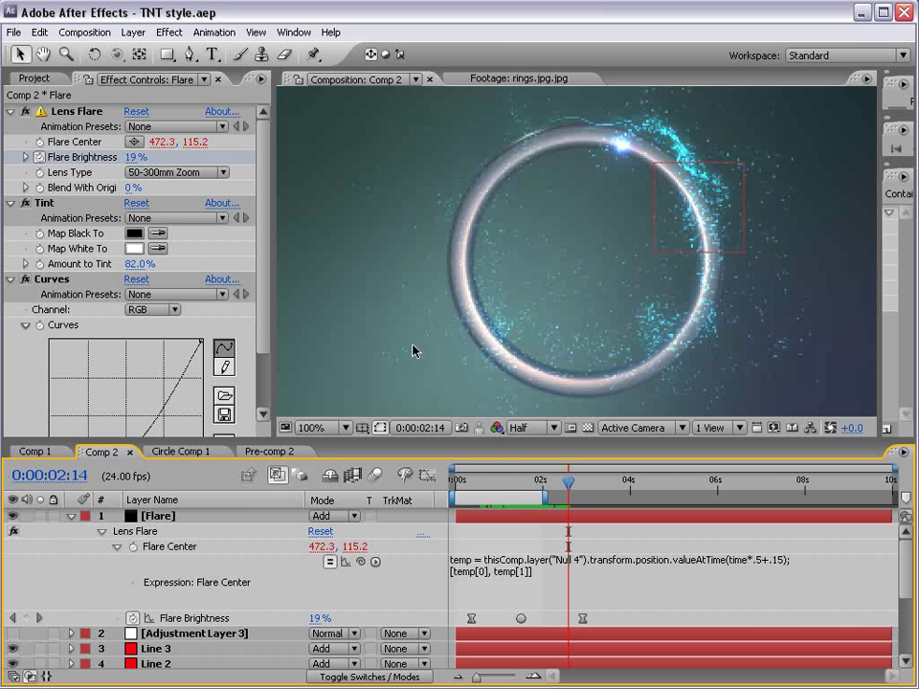
pyautogui.moveTo(525, 469); pyautogui.dragTo(491, 484)
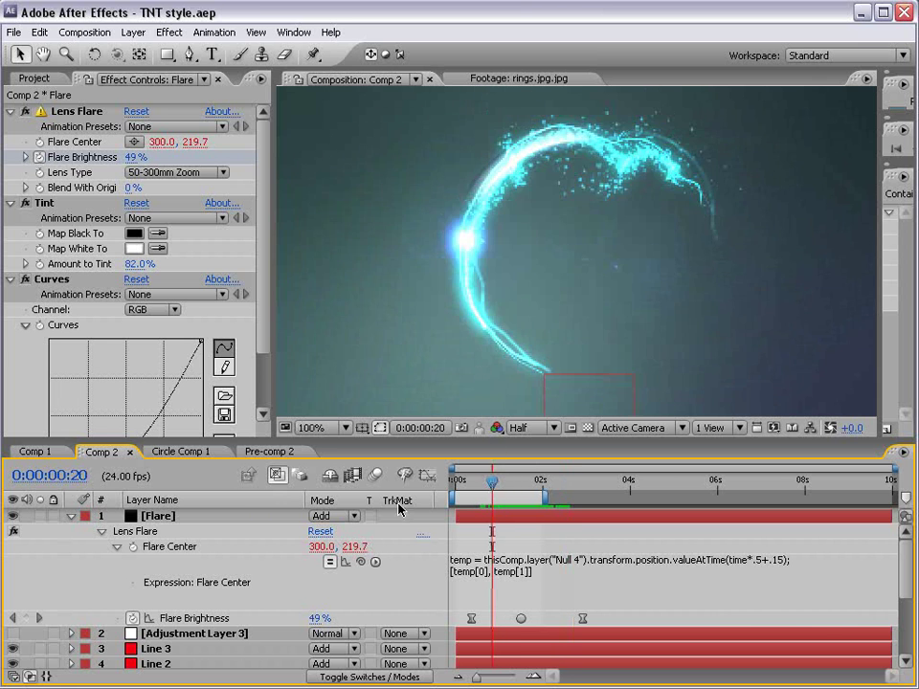
pyautogui.click(71, 516)
pyautogui.press('space')
pyautogui.scroll(-2, 560, 405)
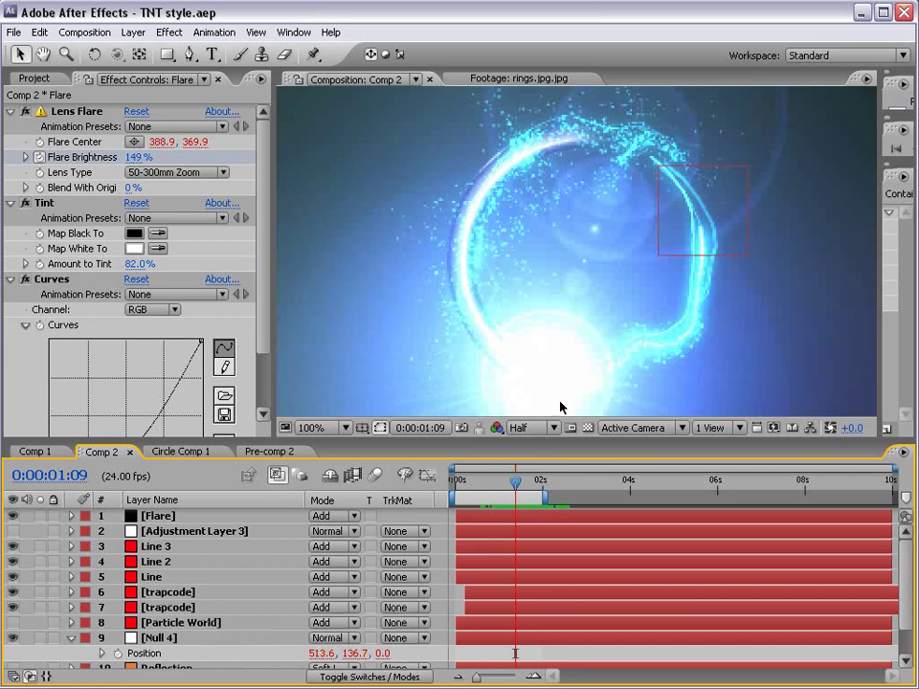
# Create a new 864 x 486 solid layer in light blue, 98CCFC
pyautogui.click(133, 32)
pyautogui.moveTo(143, 50)
pyautogui.click(370, 66)
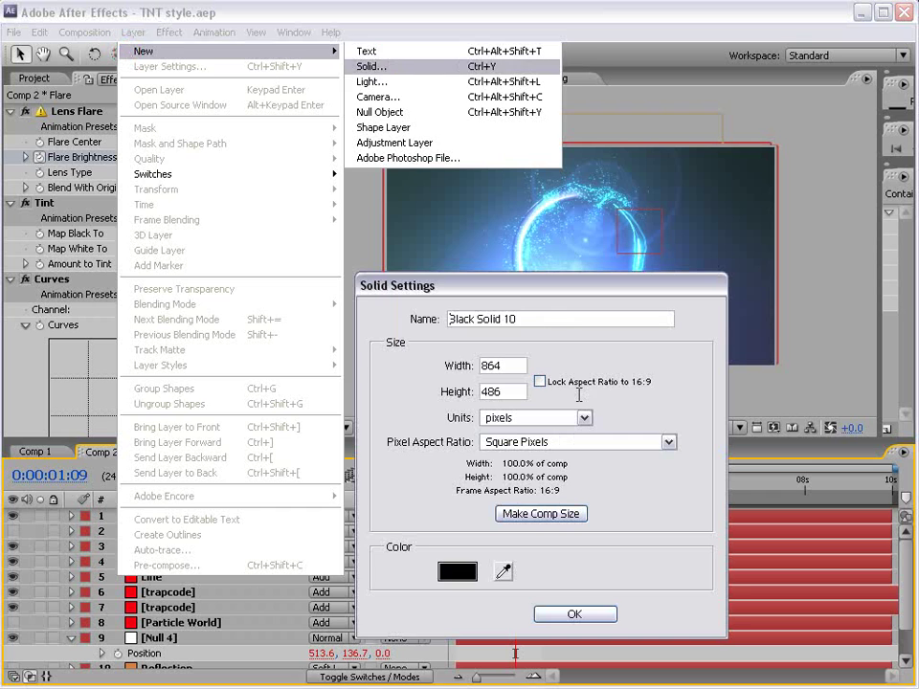
pyautogui.moveTo(519, 292); pyautogui.dragTo(362, 163)
pyautogui.click(350, 443)
pyautogui.moveTo(436, 549); pyautogui.dragTo(433, 499)
pyautogui.moveTo(292, 424); pyautogui.dragTo(277, 410)
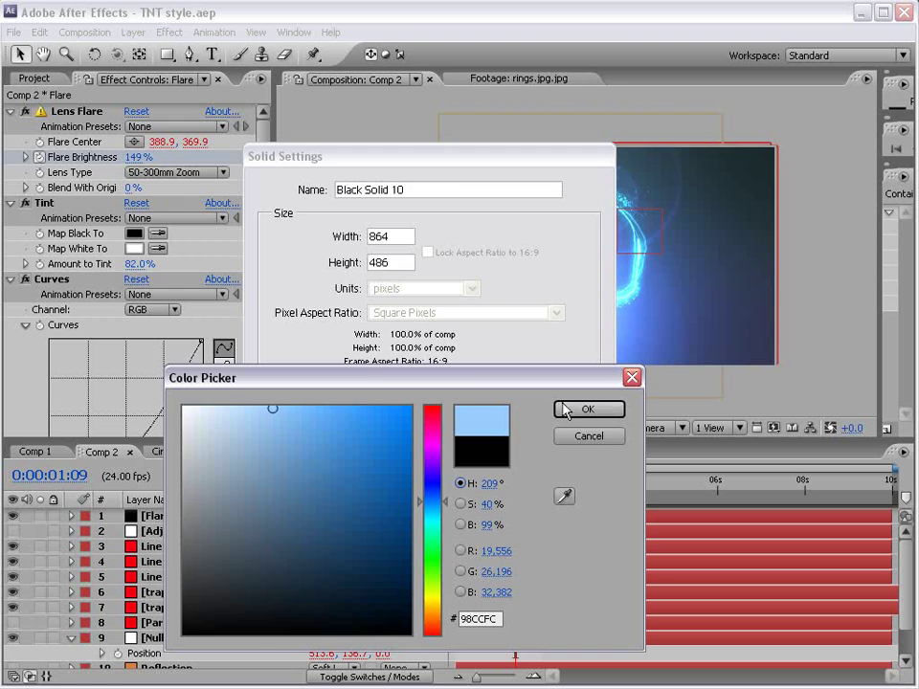
pyautogui.click(580, 408)
pyautogui.click(472, 485)
# Draw a small circular mask on the blue solid in the middle of the ring
pyautogui.moveTo(166, 54); pyautogui.dragTo(230, 90)
pyautogui.moveTo(571, 246); pyautogui.dragTo(588, 270)
pyautogui.scroll(2, 585, 273)
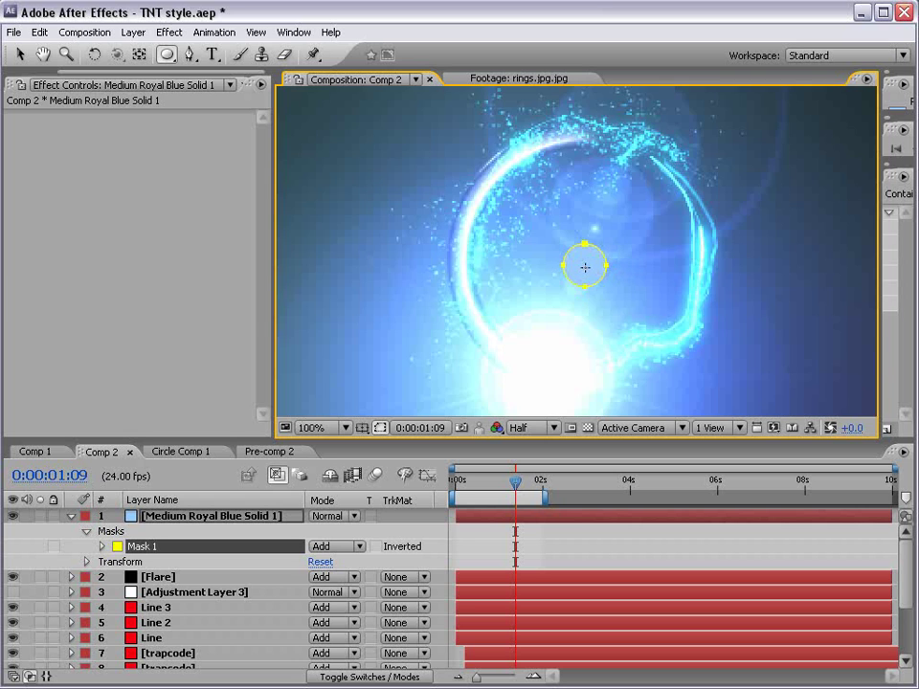
pyautogui.scroll(-2, 595, 264)
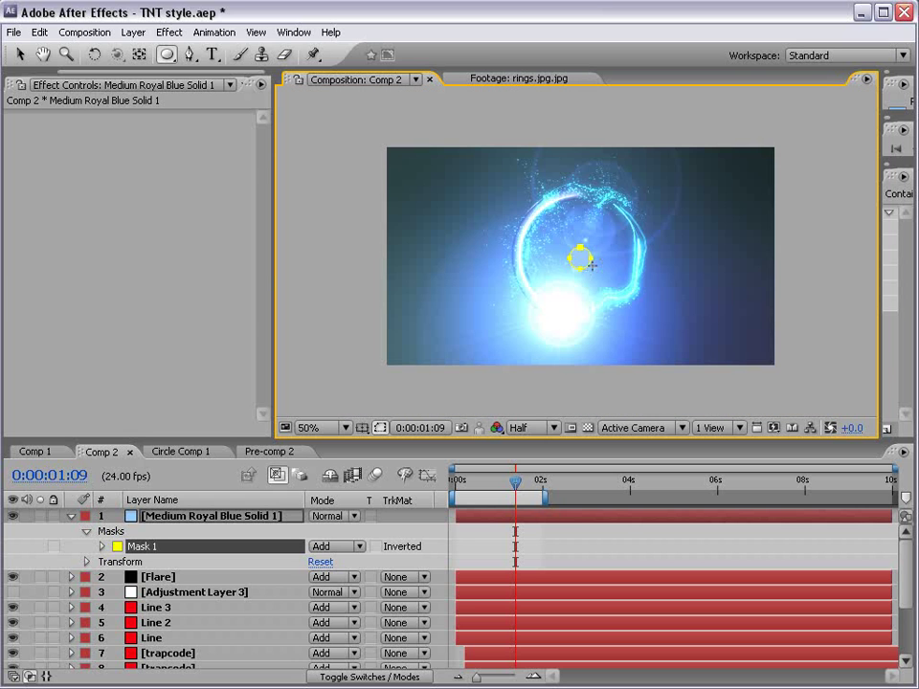
# Stretch the circular mask's side points outward past the ring to form a long horizontal streak
pyautogui.click(181, 518)
pyautogui.press('v')
pyautogui.click(598, 257)
pyautogui.moveTo(599, 258); pyautogui.dragTo(673, 256)
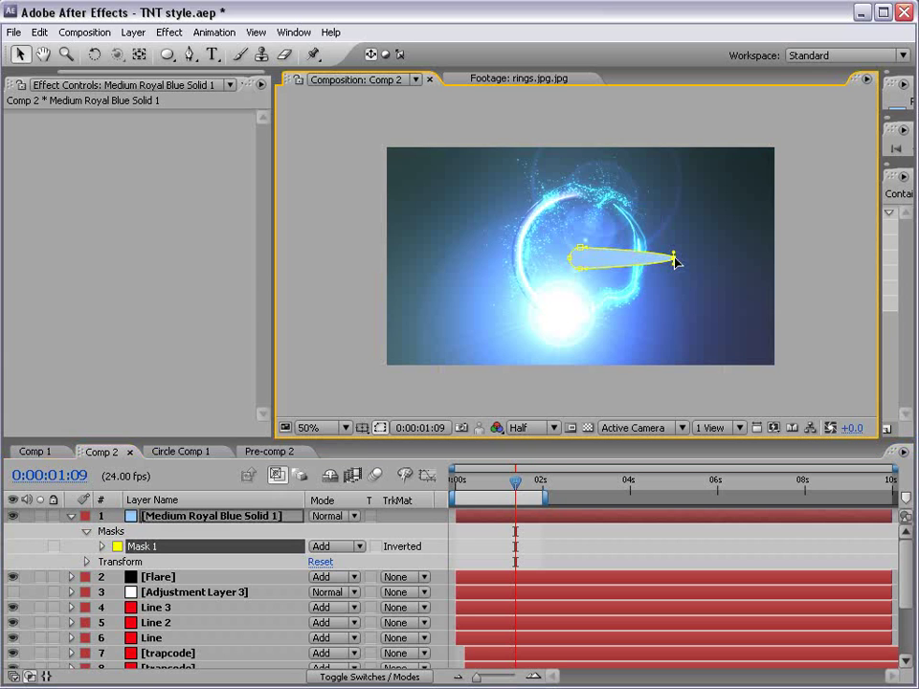
pyautogui.moveTo(570, 261); pyautogui.dragTo(432, 261)
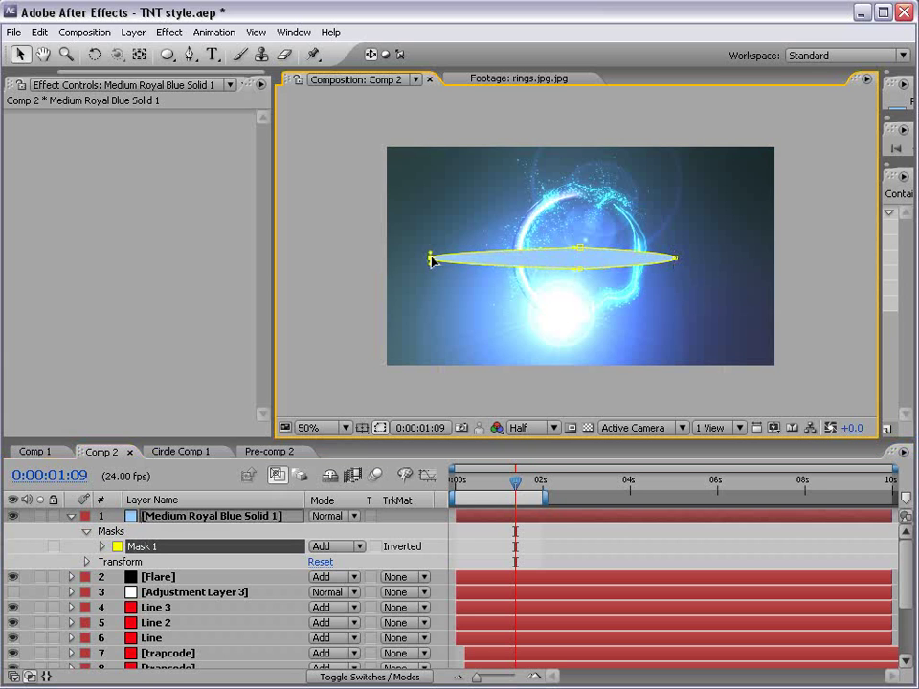
pyautogui.moveTo(677, 260); pyautogui.dragTo(741, 262)
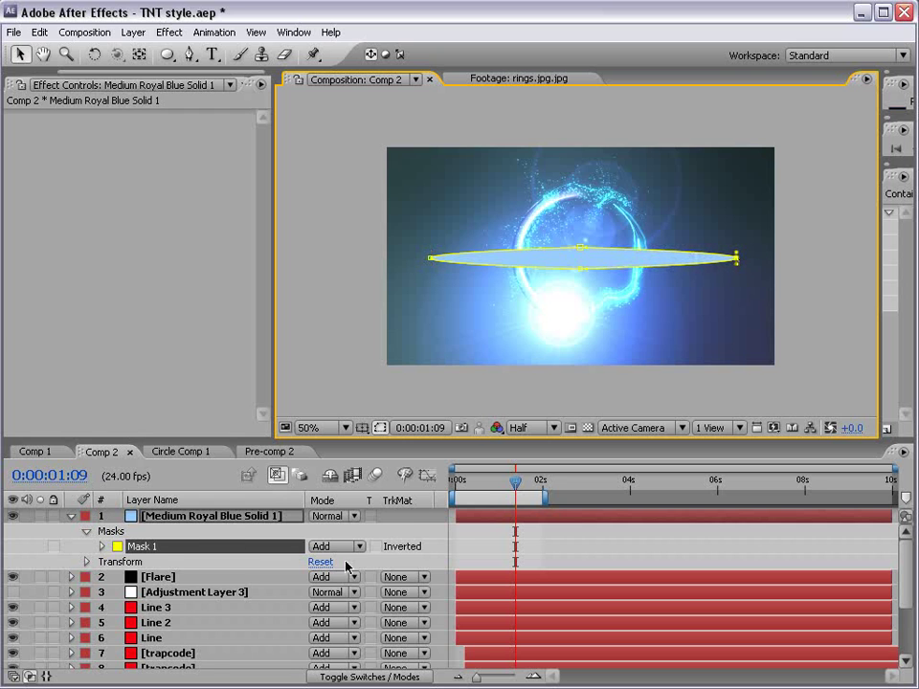
# Feather the solid's mask by 23 pixels and set the layer's blending mode to Add
pyautogui.press('f')
pyautogui.moveTo(353, 550); pyautogui.dragTo(367, 548)
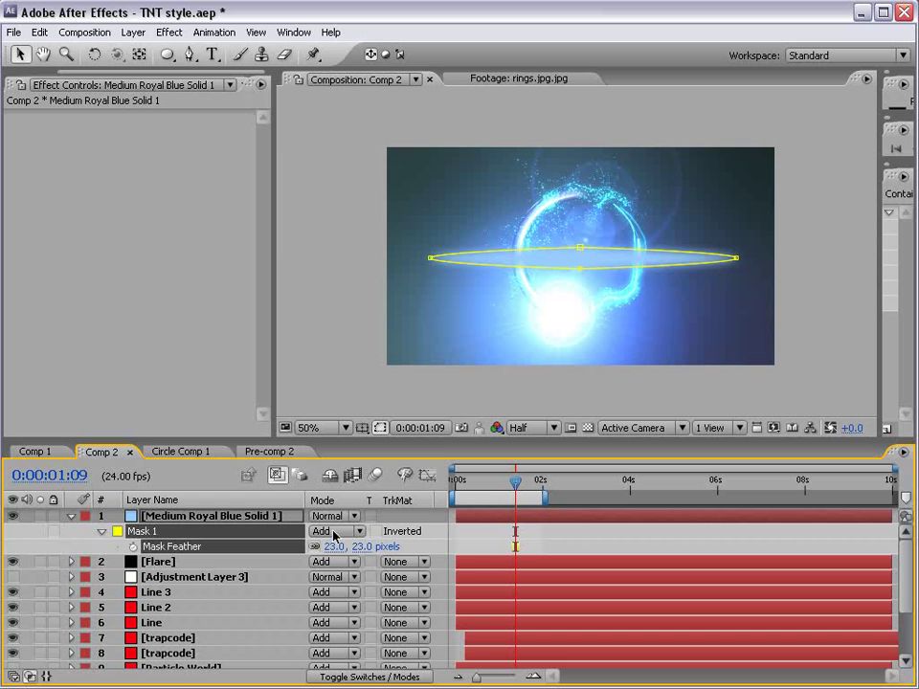
pyautogui.click(325, 520)
pyautogui.click(324, 669)
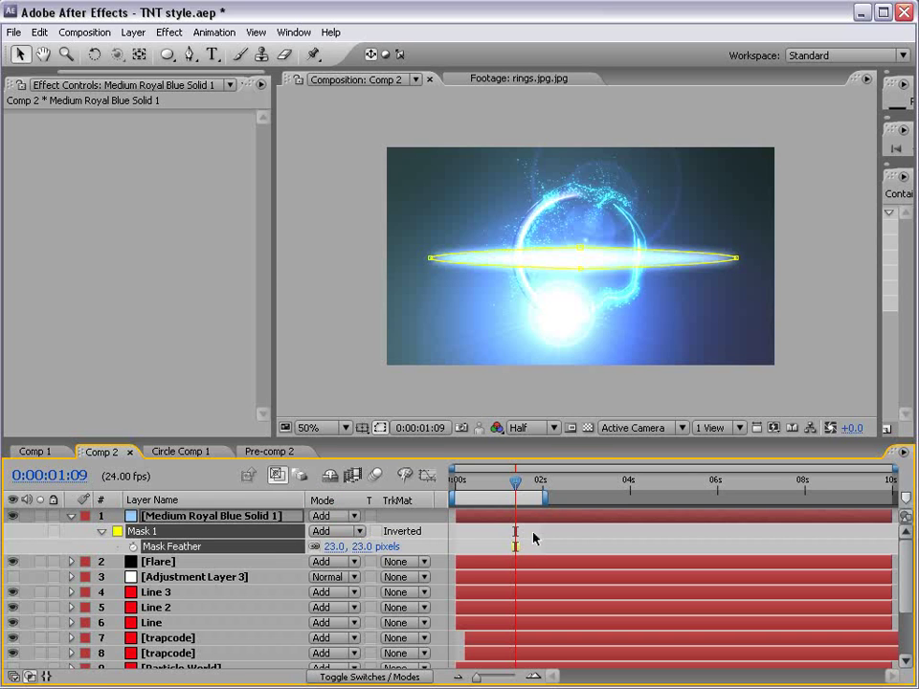
pyautogui.click(563, 485)
# Thin the streak by moving the mask's upper and lower points closer to its centre line
pyautogui.click(492, 519)
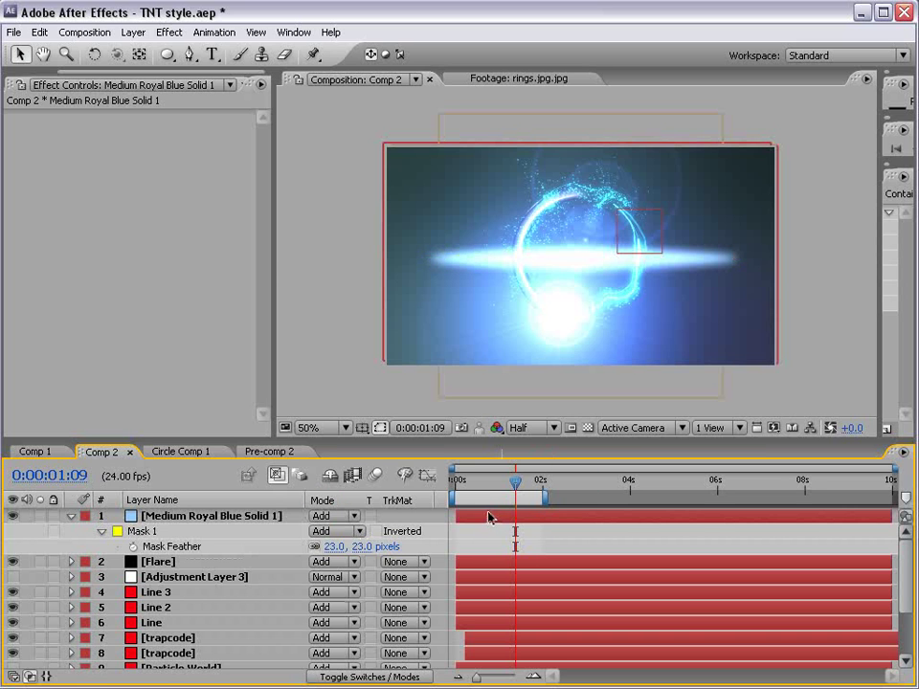
pyautogui.press('.')
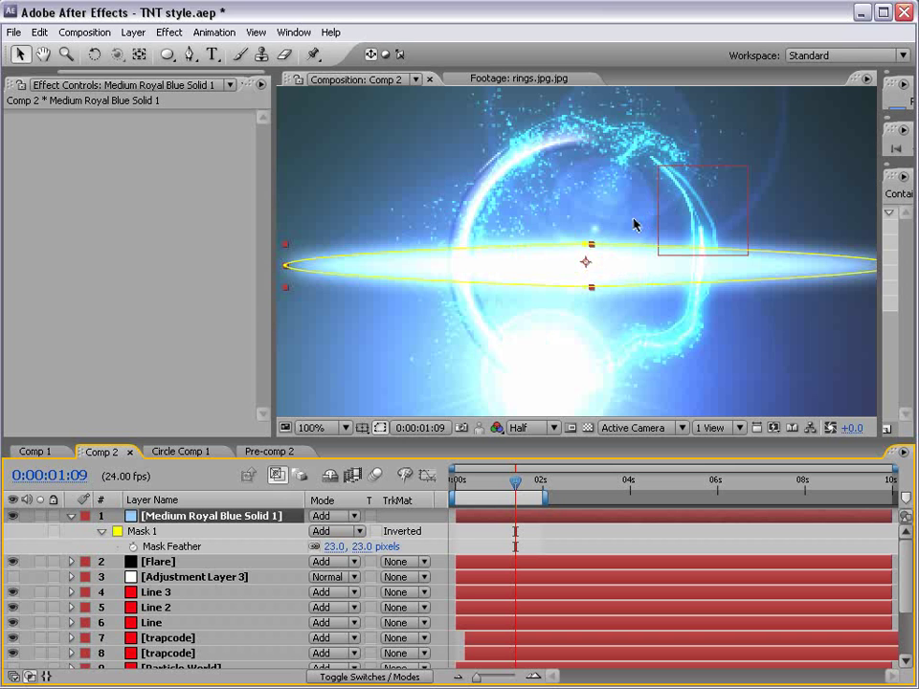
pyautogui.moveTo(586, 249); pyautogui.dragTo(587, 275)
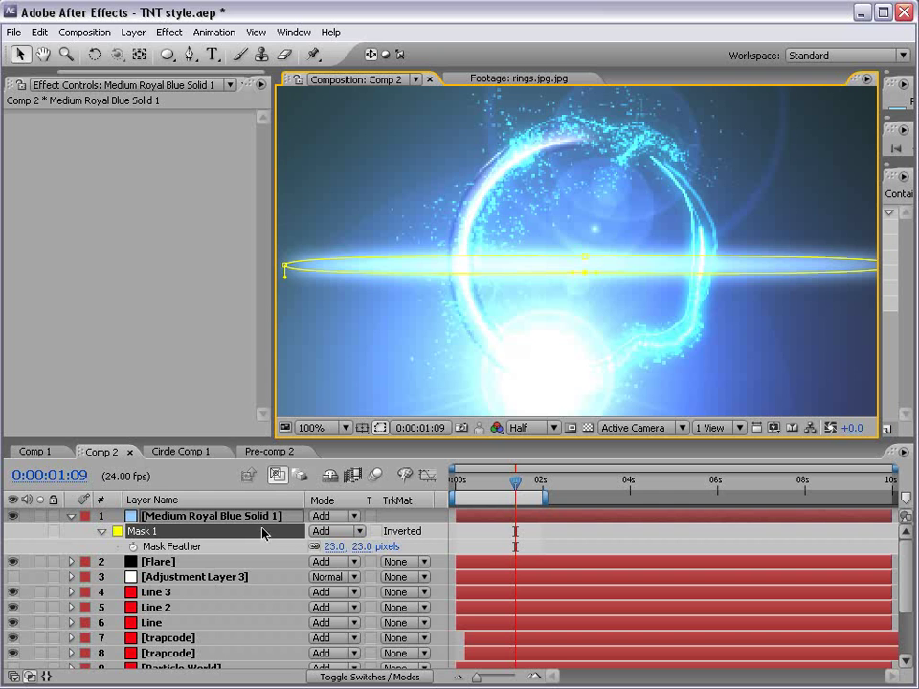
# Lower the blue solid's opacity to 62% and view the whole composition
pyautogui.moveTo(367, 552); pyautogui.dragTo(507, 524)
pyautogui.press('t')
pyautogui.scroll(-2, 609, 304)
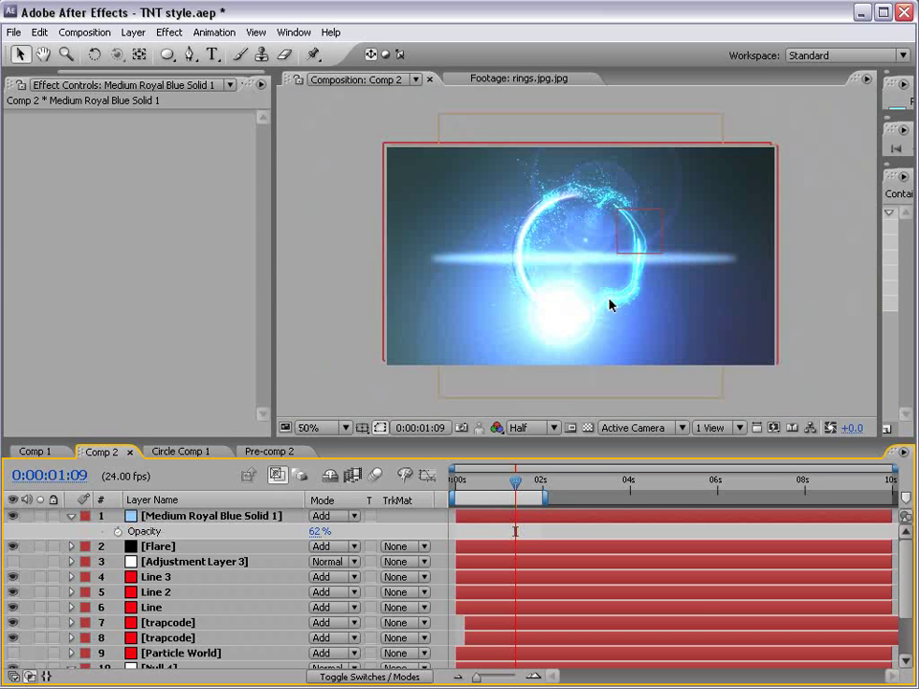
# Duplicate the blue streak solid and set the copy's mask feather to 49 pixels
pyautogui.click(170, 517)
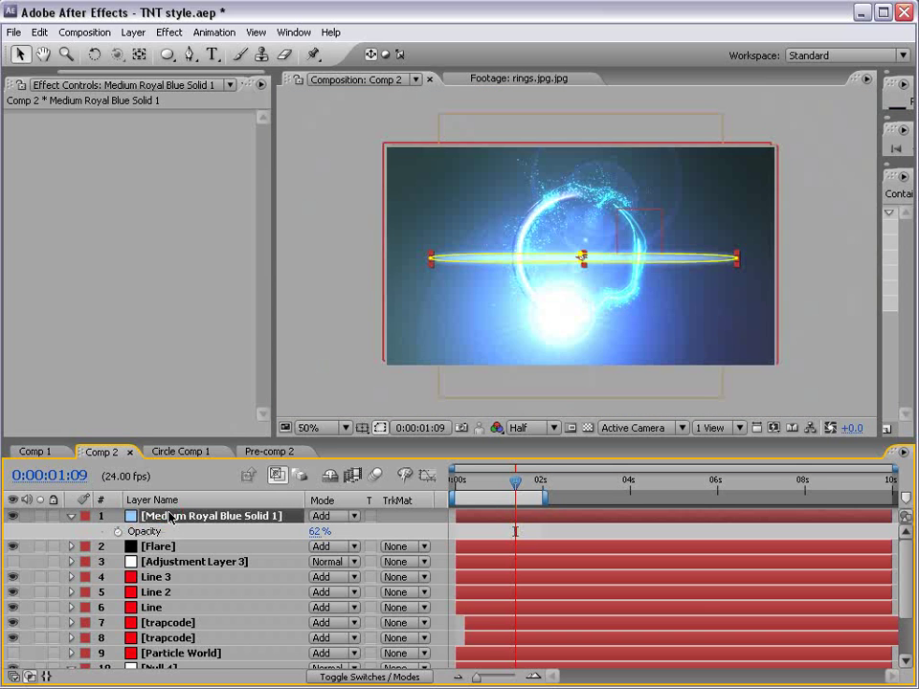
pyautogui.hotkey('ctrl', 'd')
pyautogui.press('f')
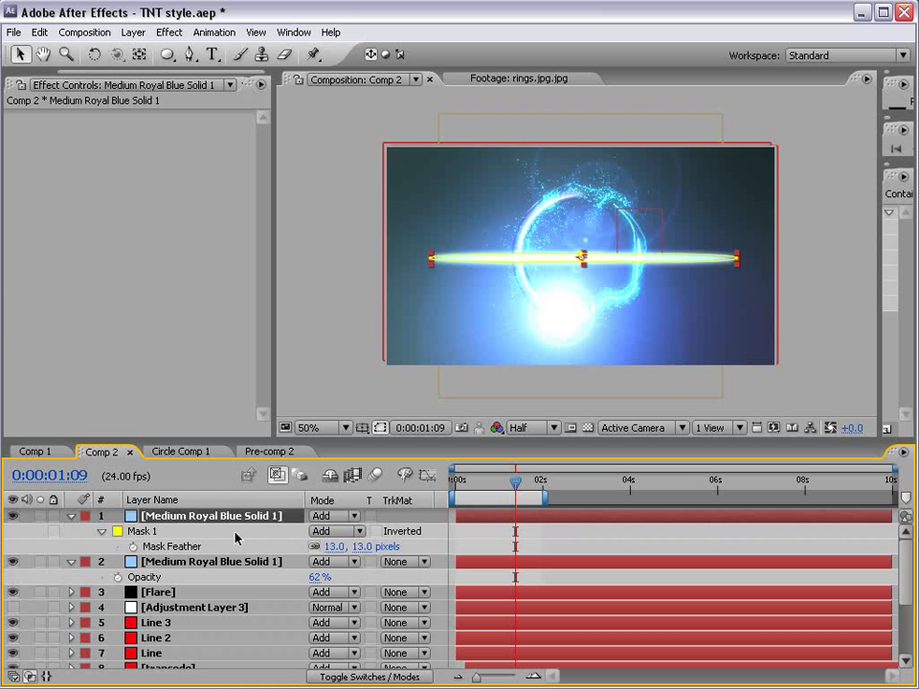
pyautogui.moveTo(362, 552); pyautogui.dragTo(397, 546)
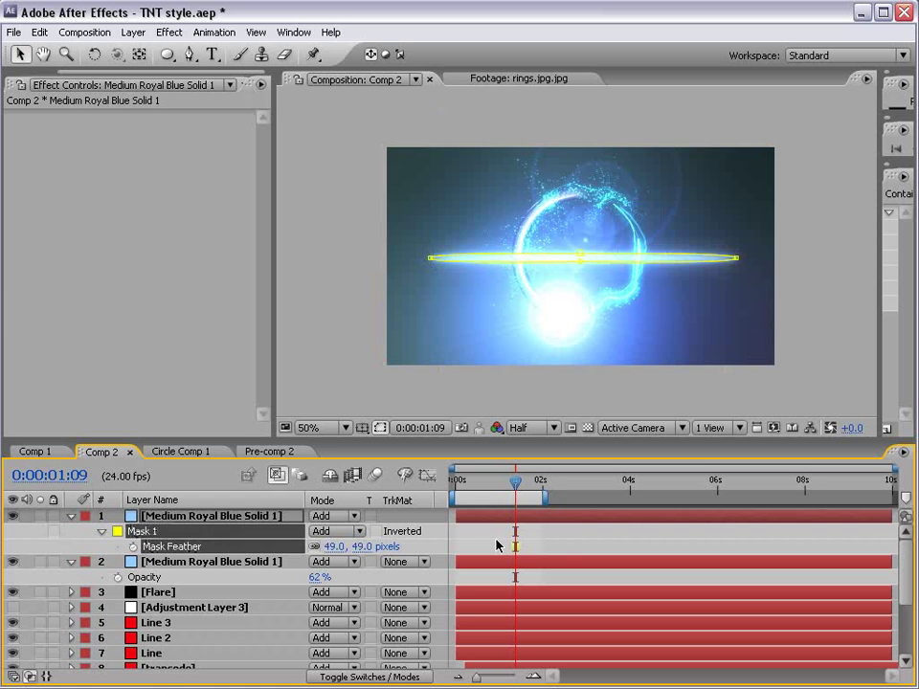
pyautogui.click(544, 402)
# Reshape the original streak's mask in layer 2 by adjusting its lower and end points to make it thinner
pyautogui.click(292, 562)
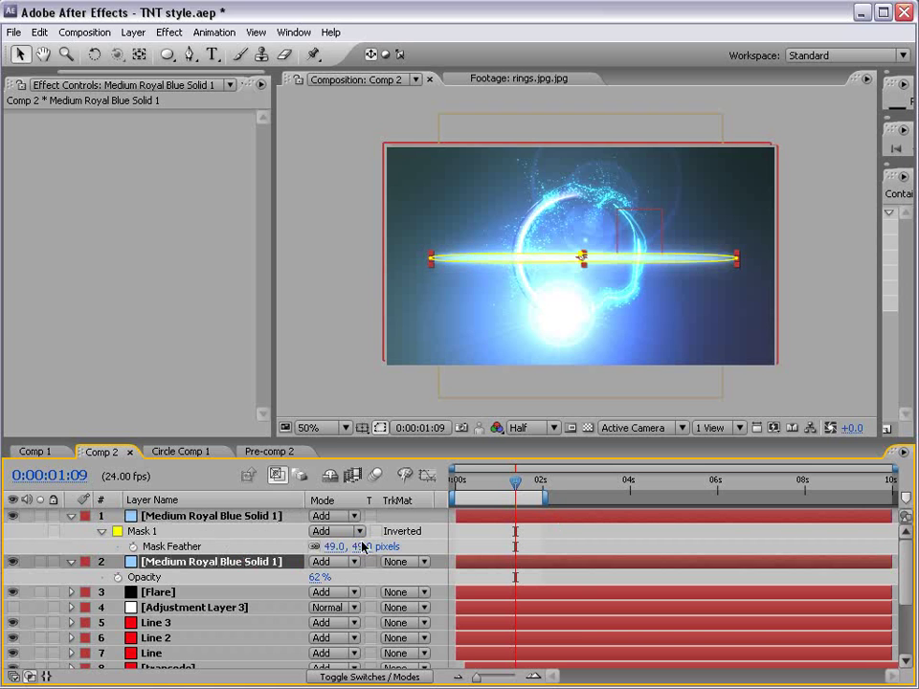
pyautogui.press('.')
pyautogui.moveTo(587, 261); pyautogui.dragTo(588, 271)
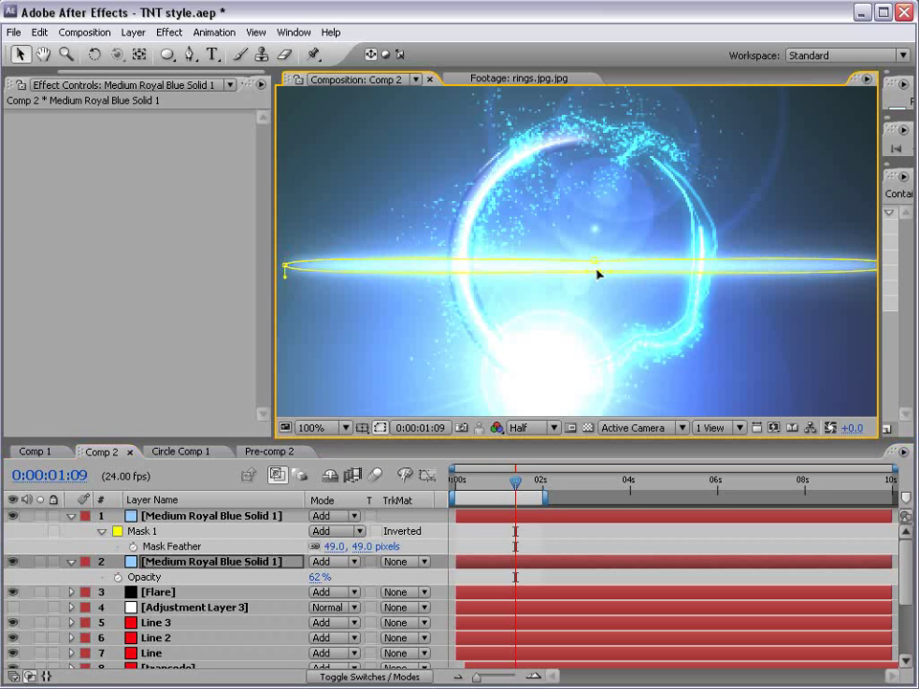
pyautogui.click(288, 267)
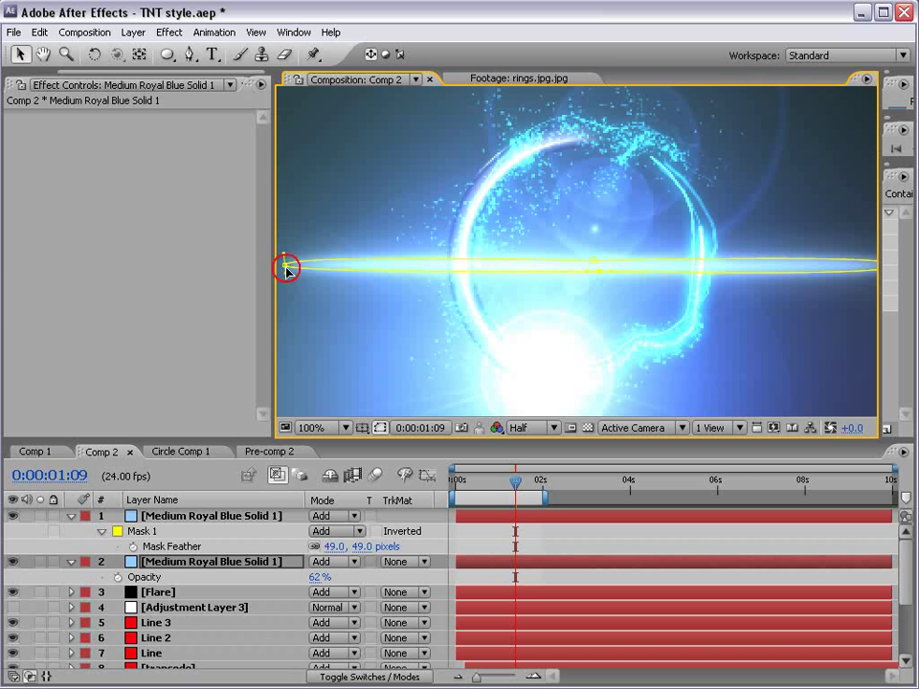
pyautogui.click(291, 259)
# Set the mask feather to 12 pixels on the original streak and 31 pixels on its copy
pyautogui.press('f')
pyautogui.moveTo(331, 592); pyautogui.dragTo(356, 592)
pyautogui.click(560, 589)
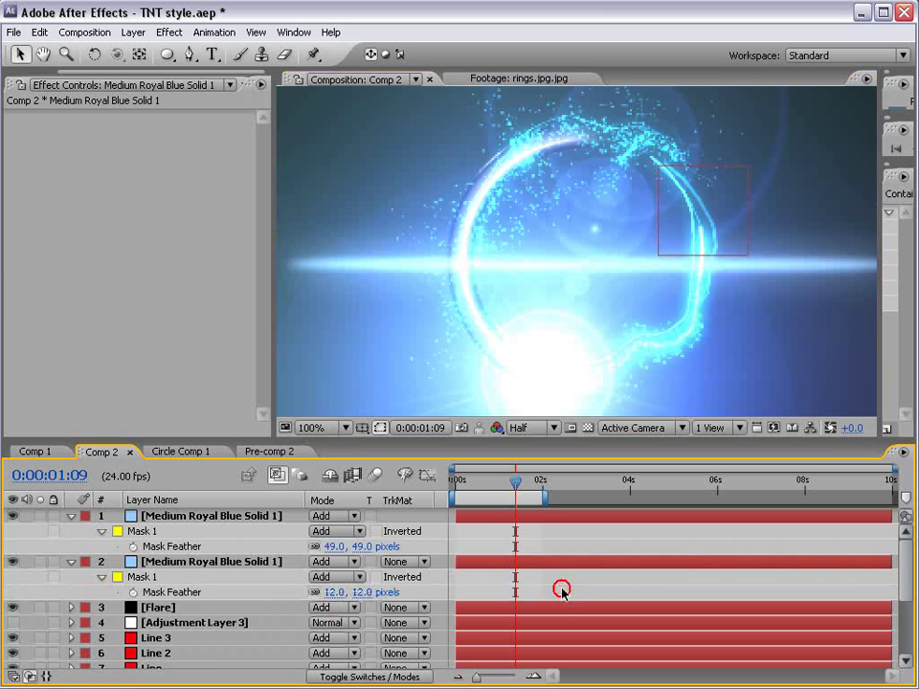
pyautogui.press('`')
pyautogui.press('`')
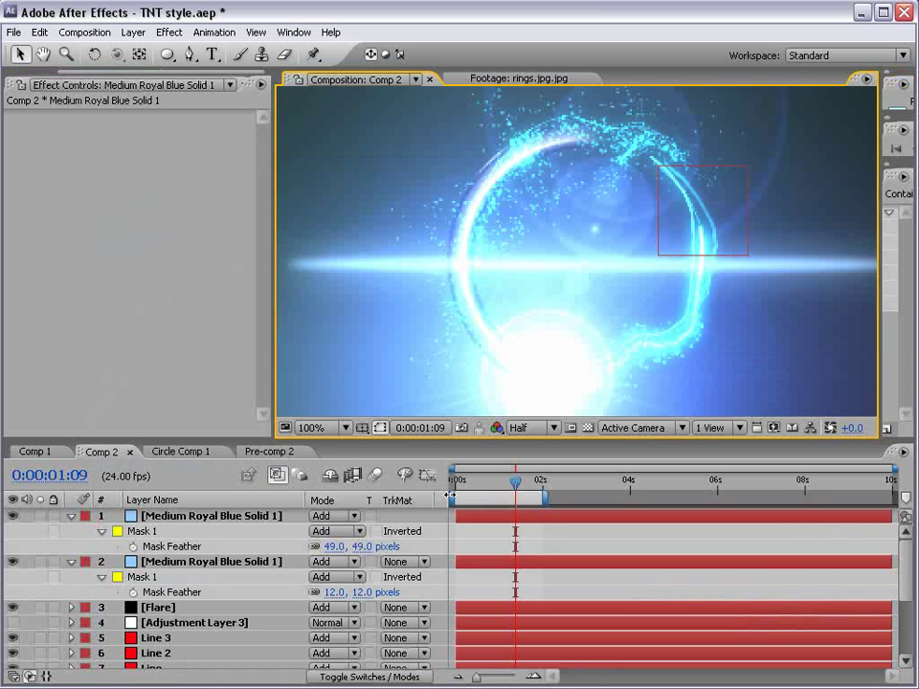
pyautogui.moveTo(364, 551)
pyautogui.mouseDown()
pyautogui.moveTo(317, 551)
pyautogui.moveTo(346, 551)
pyautogui.mouseUp()
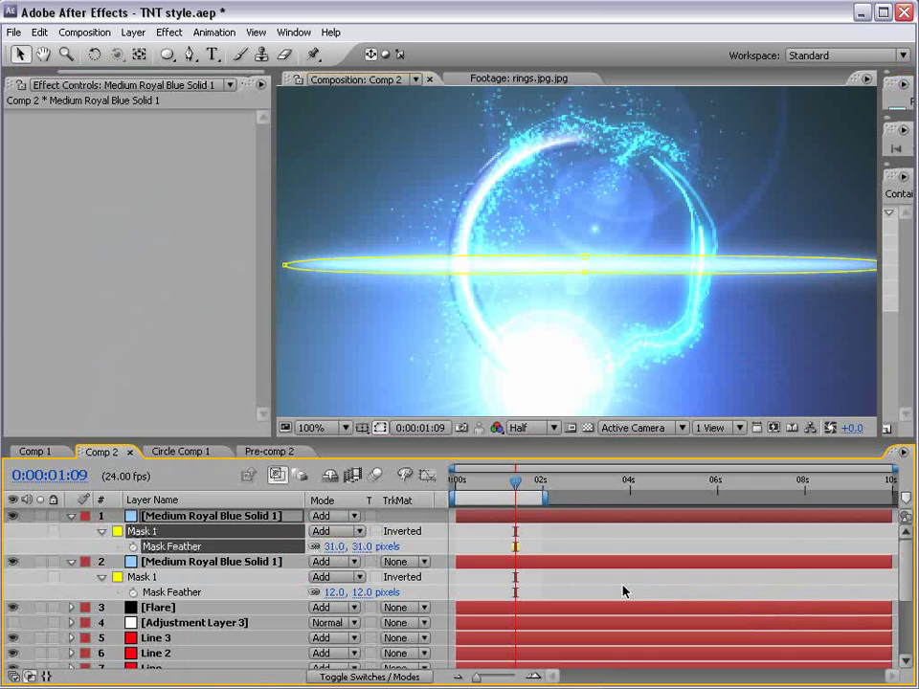
pyautogui.press(',')
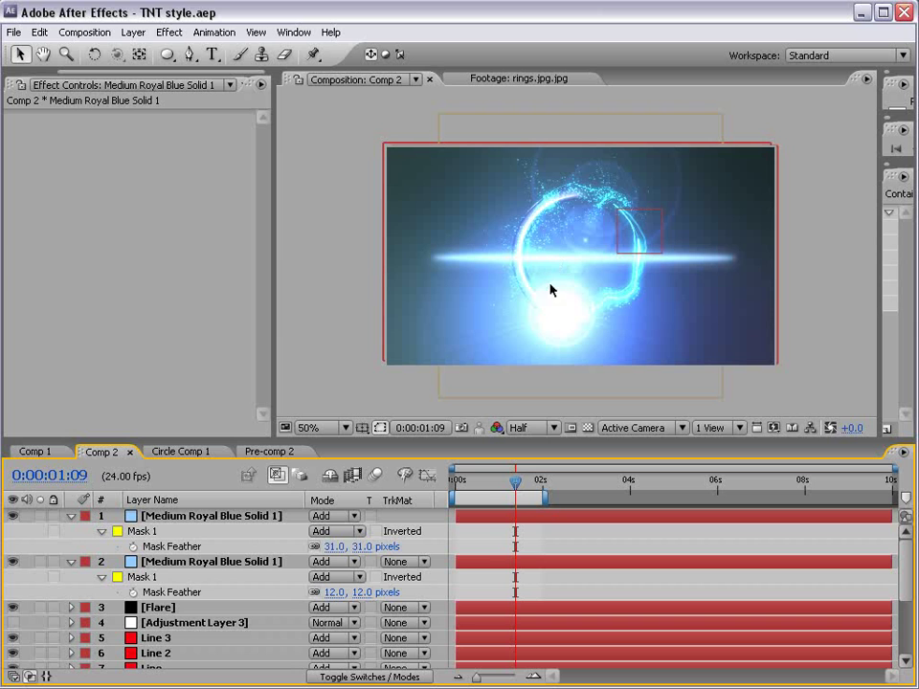
# Add a Position expression to the top blue solid linking it to the Flare layer's Lens Flare Flare Center
pyautogui.click(153, 549)
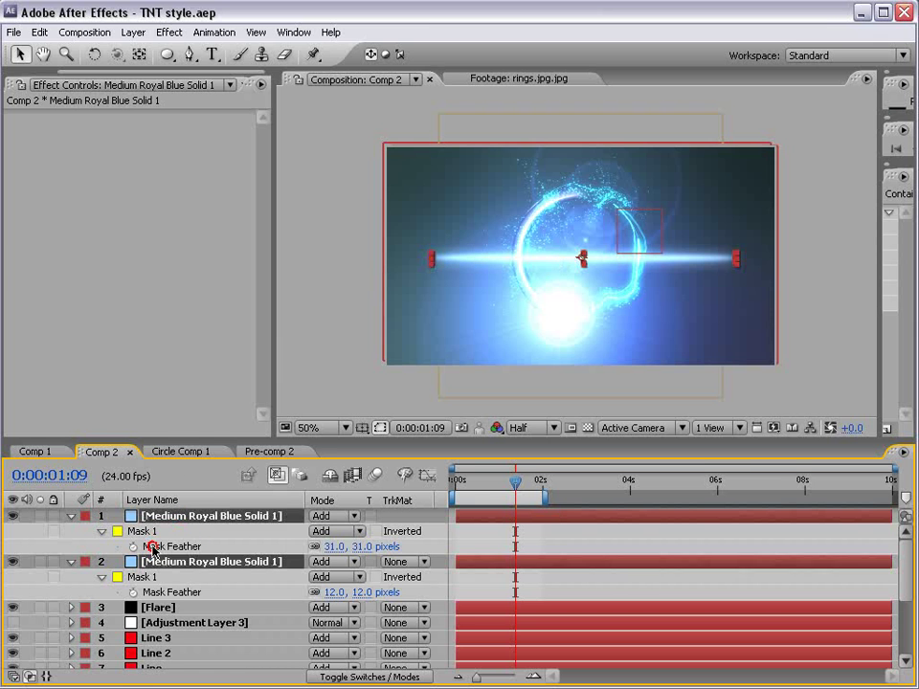
pyautogui.moveTo(186, 439); pyautogui.dragTo(184, 379)
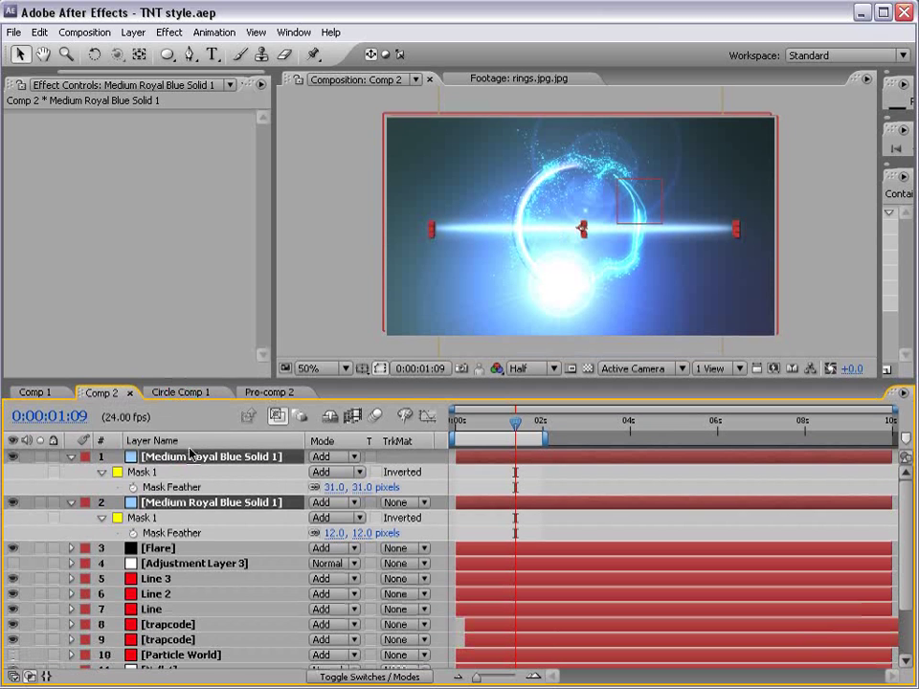
pyautogui.press('p')
pyautogui.click(169, 519)
pyautogui.press('e')
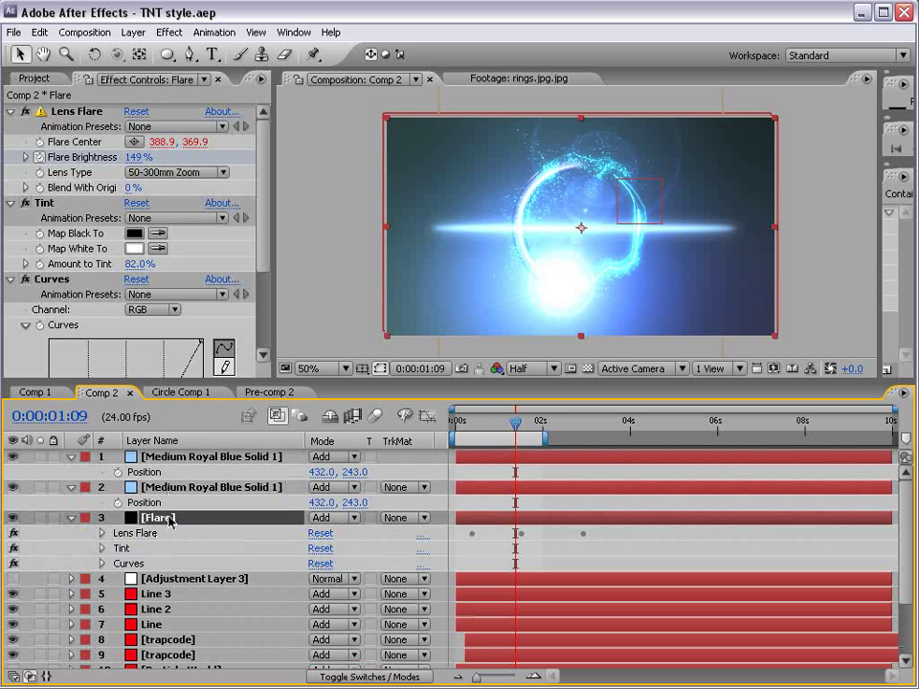
pyautogui.click(98, 533)
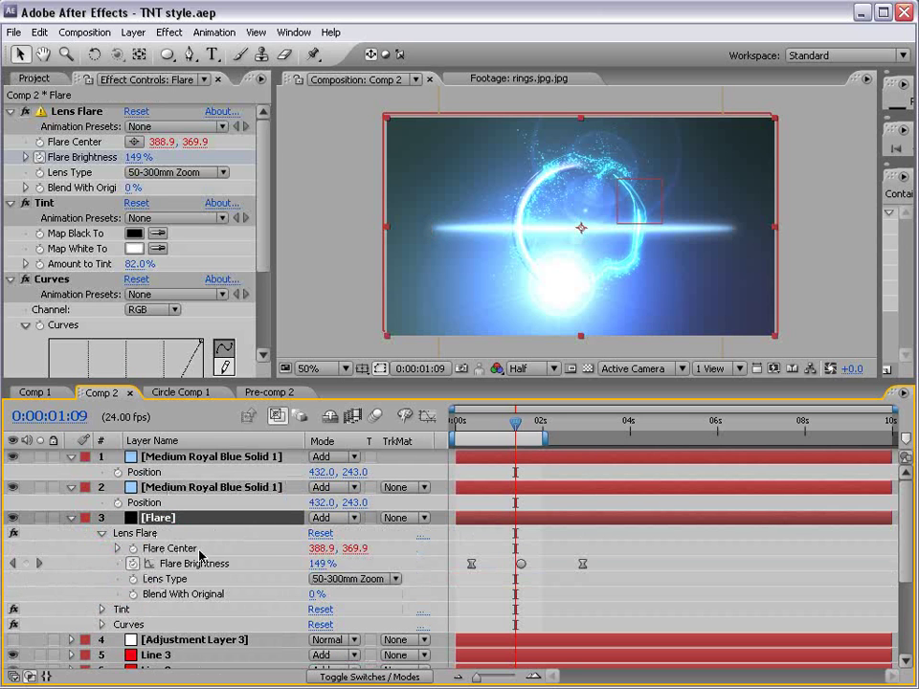
pyautogui.click(149, 472)
pyautogui.keyDown('alt'); pyautogui.click(118, 472); pyautogui.keyUp('alt')
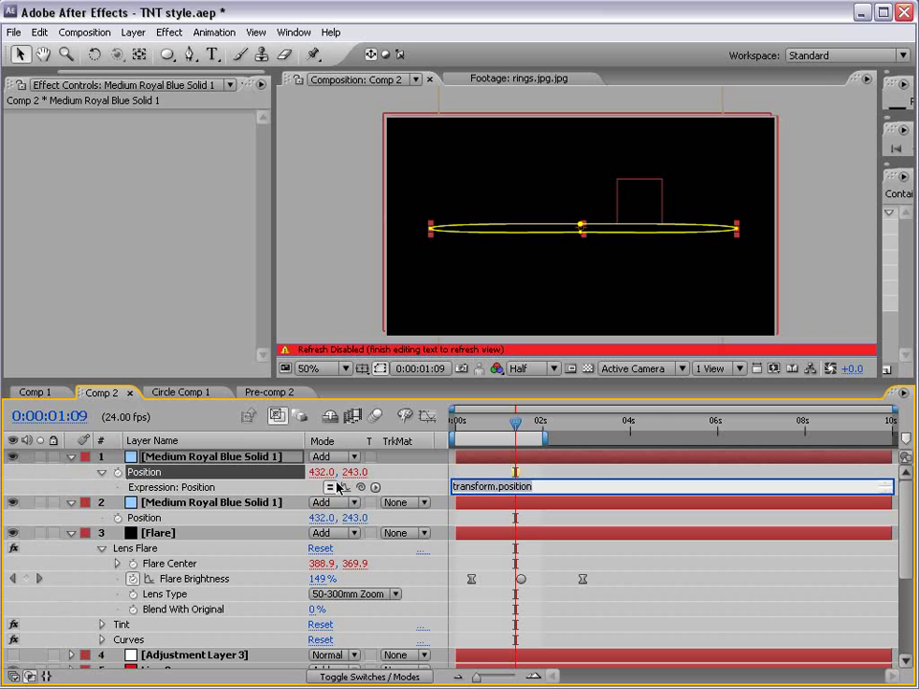
pyautogui.moveTo(358, 488); pyautogui.dragTo(192, 567)
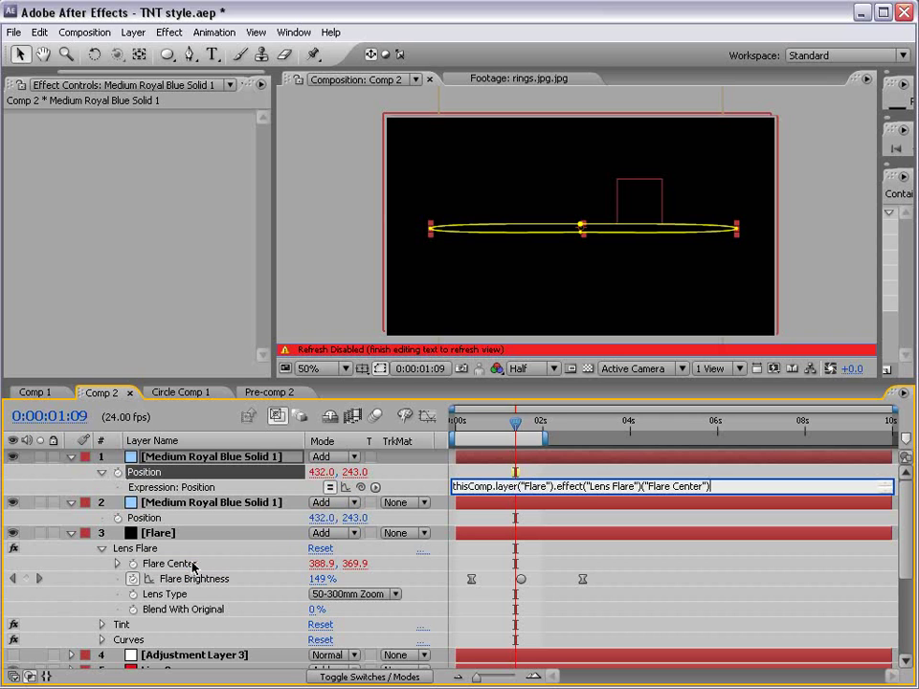
# Link the second blue solid's Position to Flare Center and check the motion back to 0:00:00:11
pyautogui.keyDown('alt'); pyautogui.click(118, 518); pyautogui.keyUp('alt')
pyautogui.moveTo(360, 533); pyautogui.dragTo(174, 580)
pyautogui.click(504, 443)
pyautogui.moveTo(508, 428); pyautogui.dragTo(476, 427)
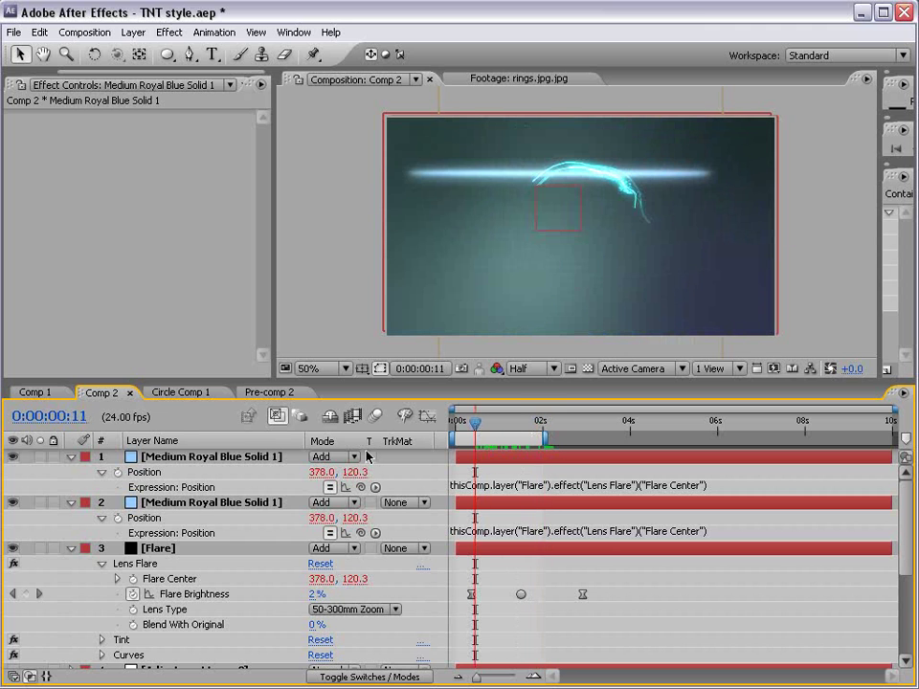
# Add an Opacity expression to the top blue solid linking it to the Lens Flare's Flare Brightness
pyautogui.click(205, 457)
pyautogui.press('t')
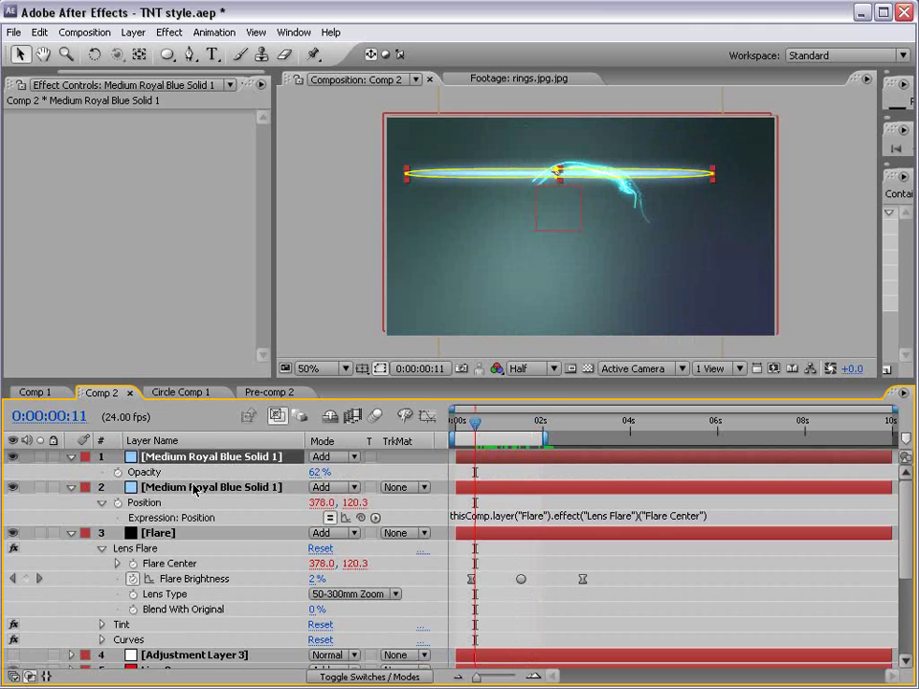
pyautogui.keyDown('alt'); pyautogui.click(119, 473); pyautogui.keyUp('alt')
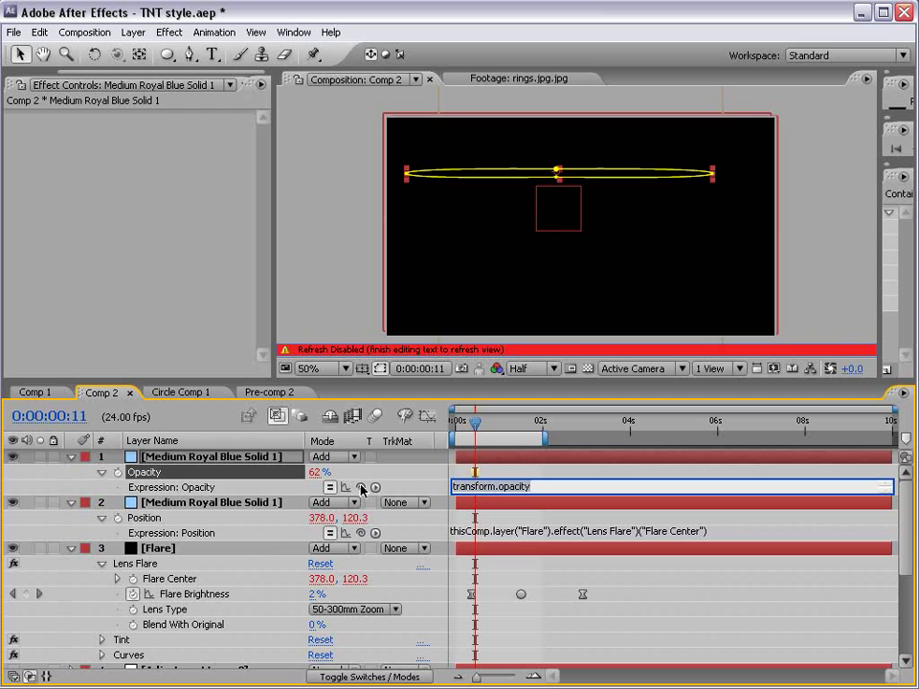
pyautogui.moveTo(360, 488); pyautogui.dragTo(198, 598)
pyautogui.click(394, 489)
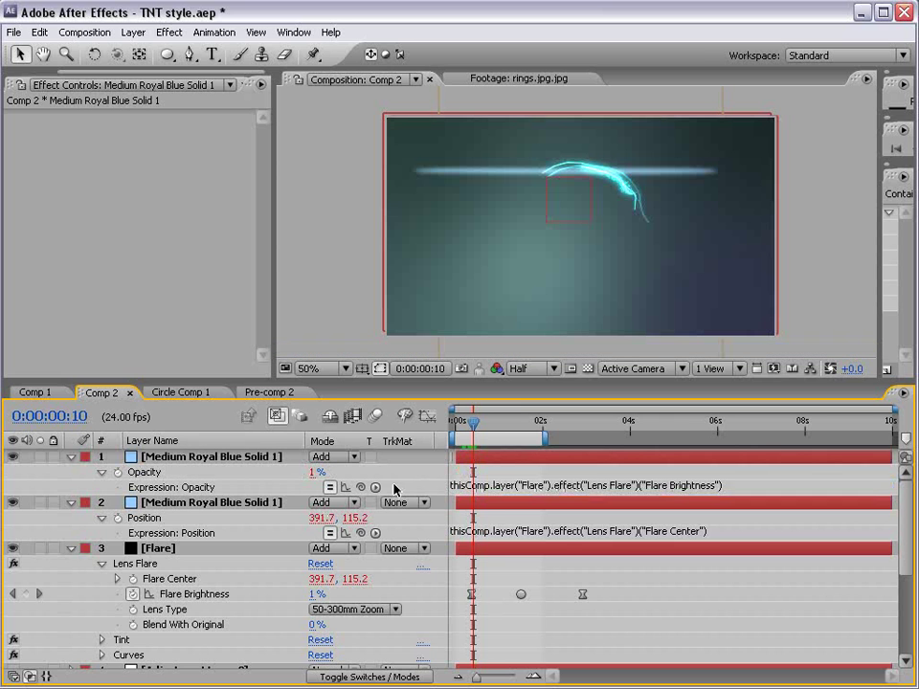
# Link the second blue solid's Opacity to Flare Brightness and move the current time to 0:00:01:08
pyautogui.click(163, 499)
pyautogui.press('t')
pyautogui.click(150, 517)
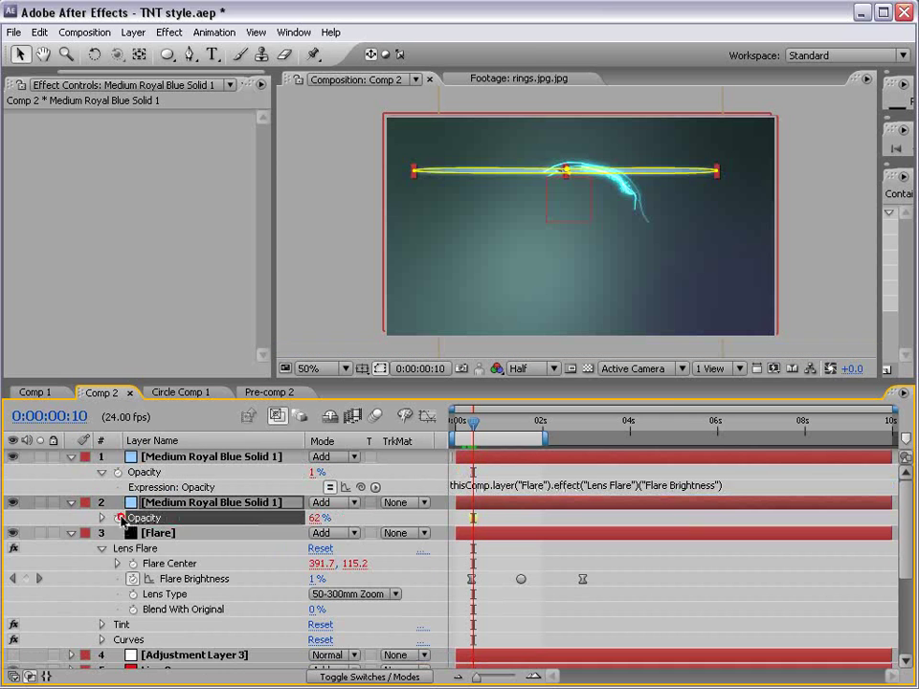
pyautogui.hotkey('alt', 'shift', '=')
pyautogui.moveTo(363, 533); pyautogui.dragTo(187, 594)
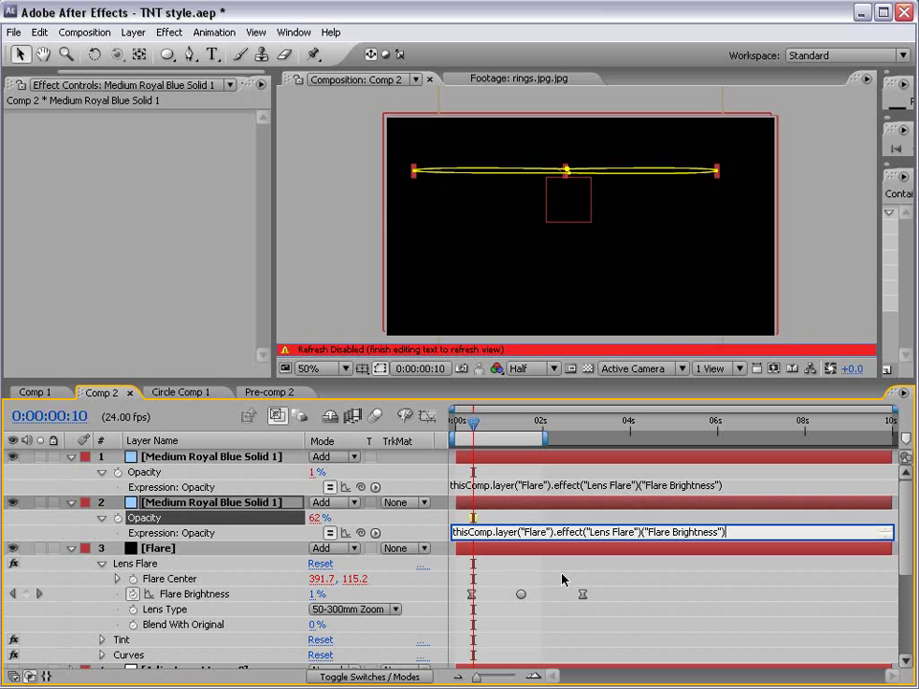
pyautogui.click(511, 494)
pyautogui.moveTo(470, 420); pyautogui.dragTo(514, 422)
# Apply the Fill effect to the second blue solid and set its colour to muted blue 425672
pyautogui.click(170, 501)
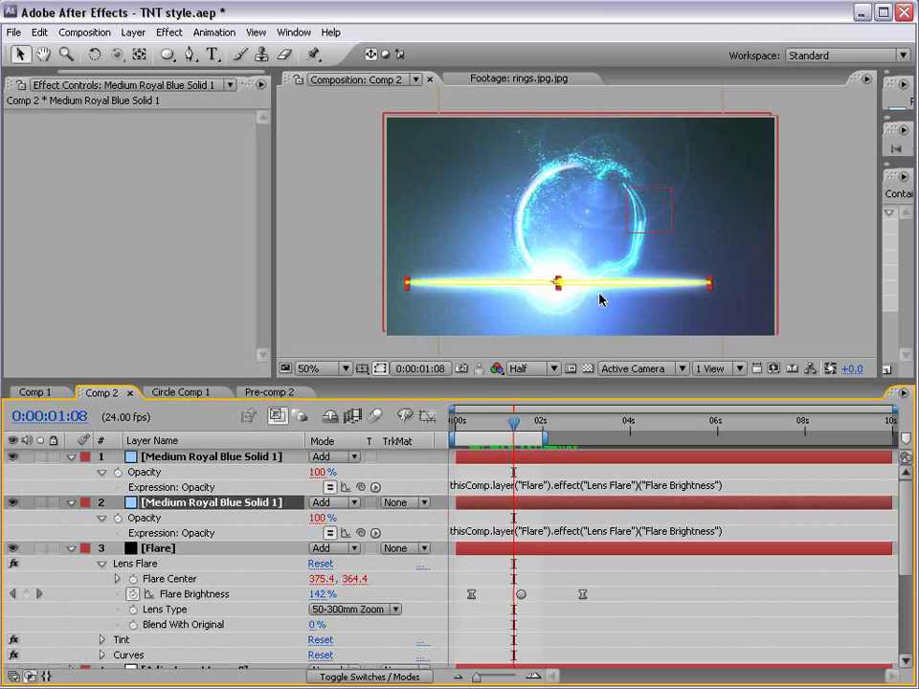
pyautogui.click(169, 32)
pyautogui.moveTo(220, 273)
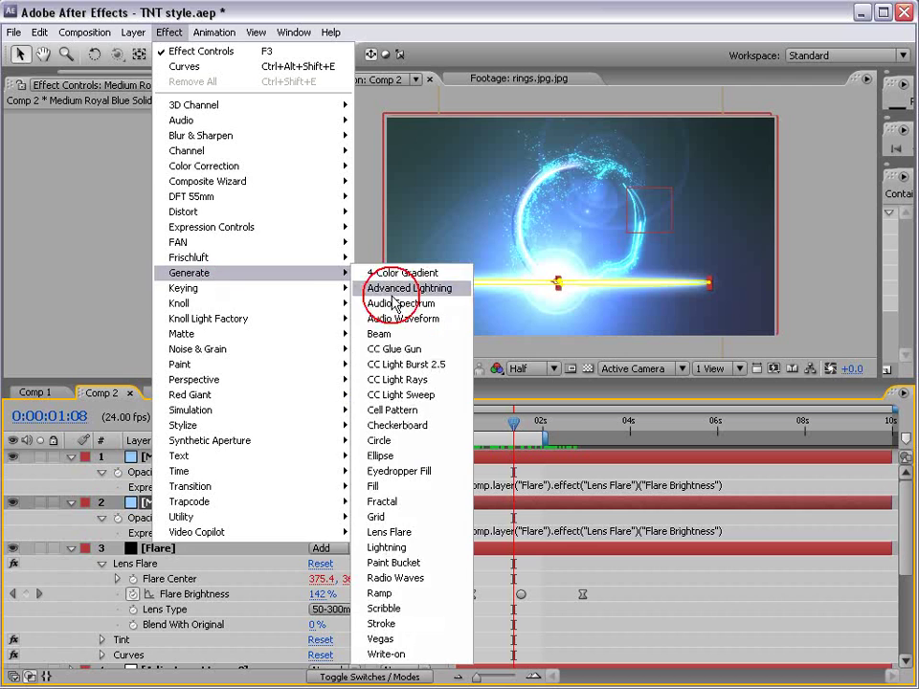
pyautogui.click(375, 486)
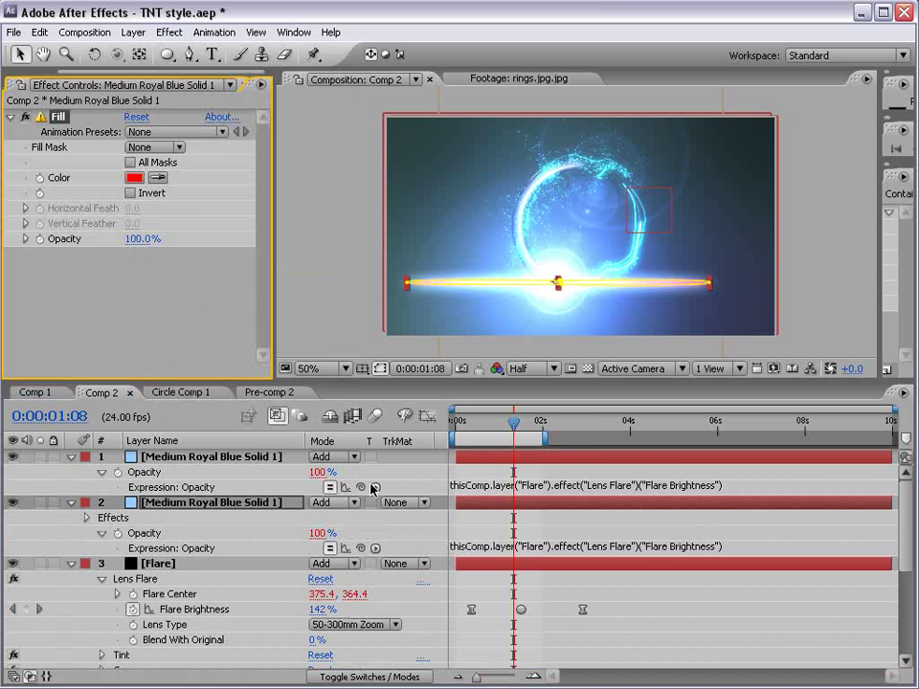
pyautogui.click(133, 177)
pyautogui.click(430, 500)
pyautogui.click(259, 537)
pyautogui.click(278, 537)
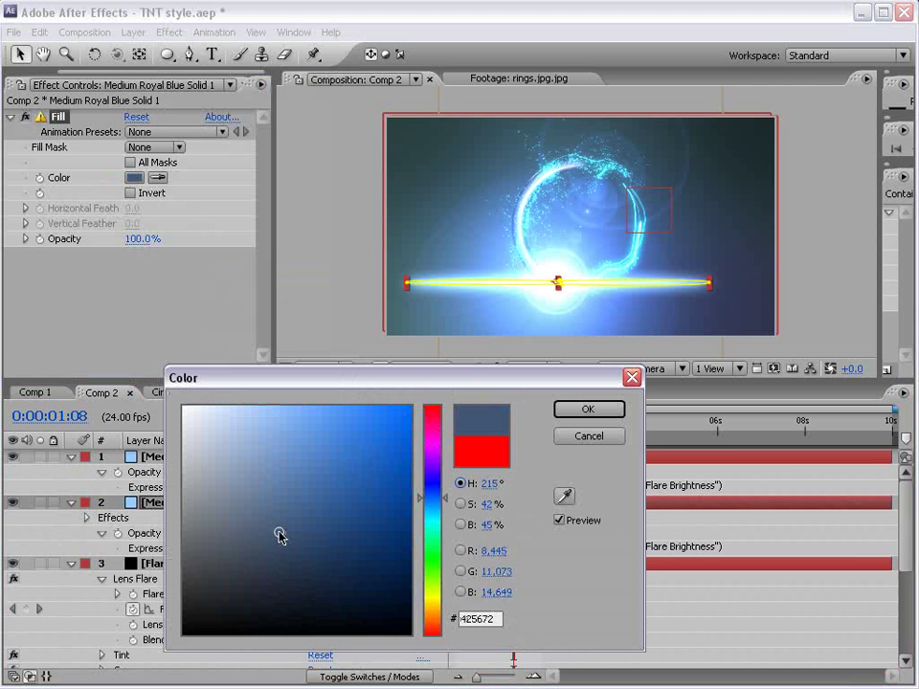
pyautogui.click(587, 409)
# Apply the Fill effect to the top blue solid and choose a dark desaturated blue as its colour
pyautogui.click(189, 475)
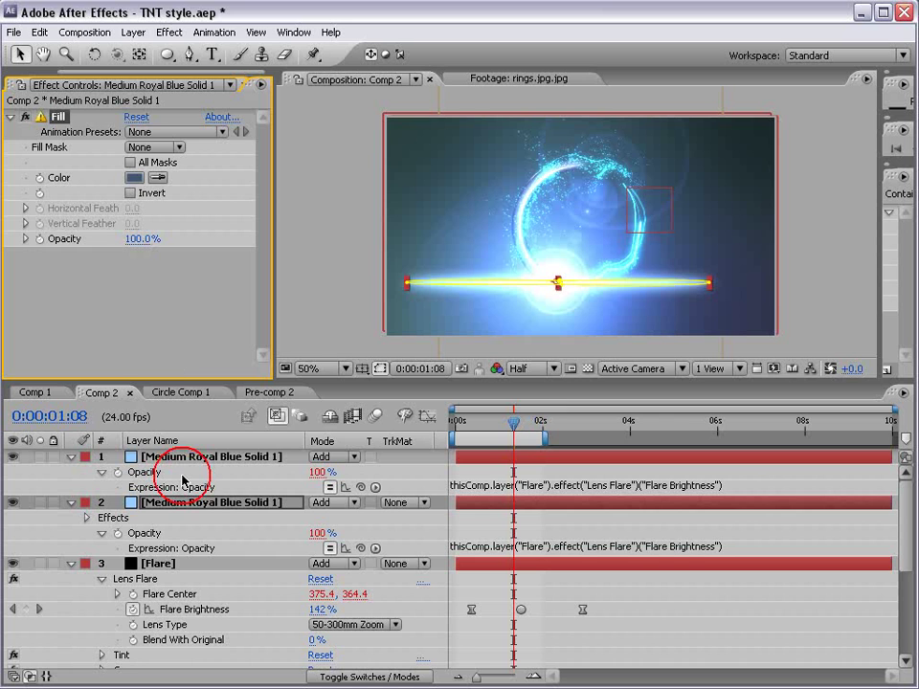
pyautogui.click(169, 34)
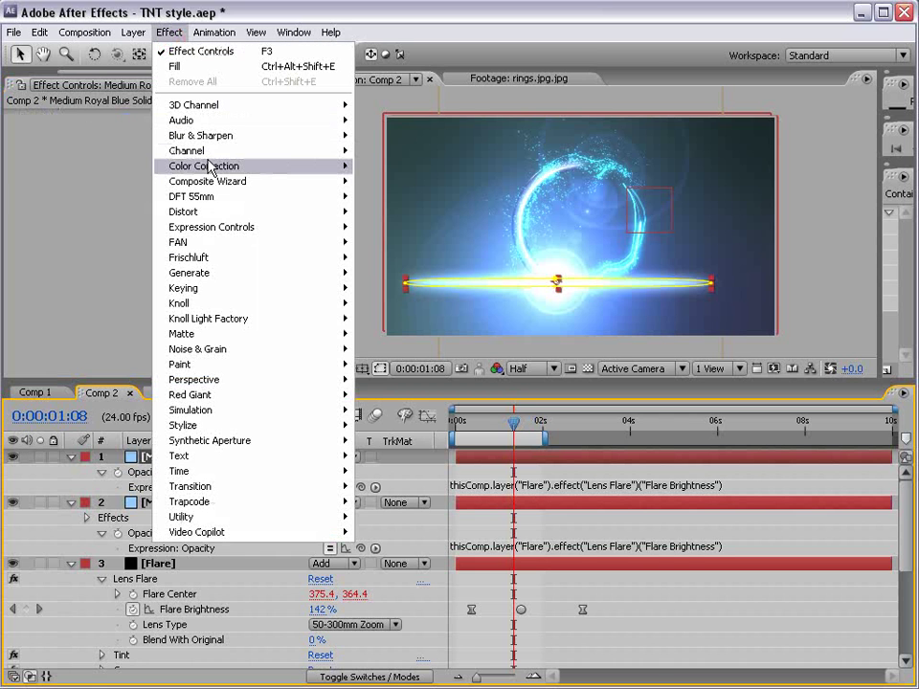
pyautogui.moveTo(212, 273)
pyautogui.click(423, 489)
pyautogui.click(137, 179)
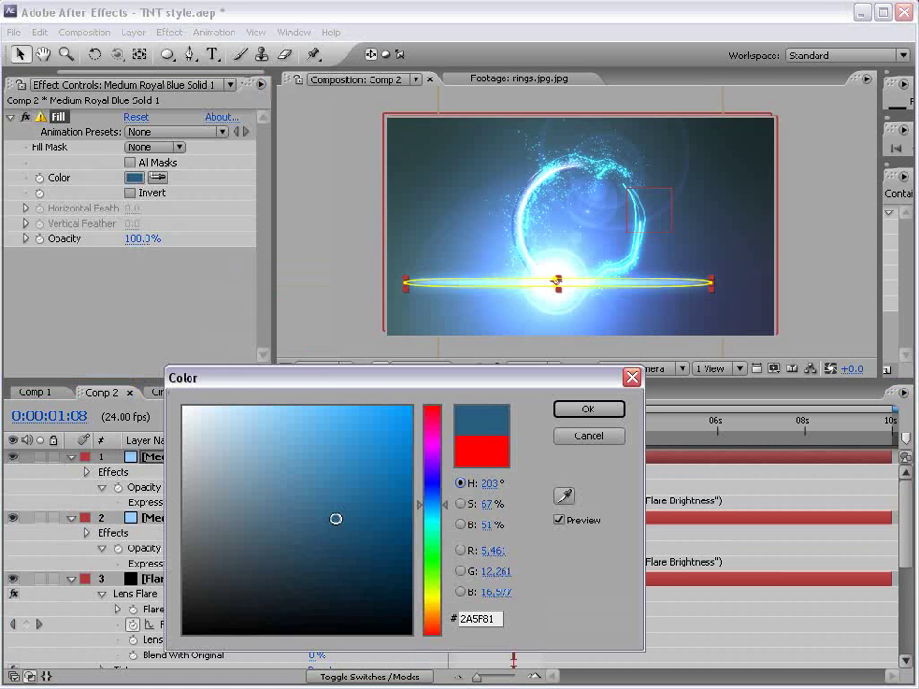
pyautogui.moveTo(335, 519); pyautogui.dragTo(318, 533)
pyautogui.click(574, 409)
# Hide the mask outlines and examine the streak and flare in the enlarged composition view
pyautogui.click(380, 369)
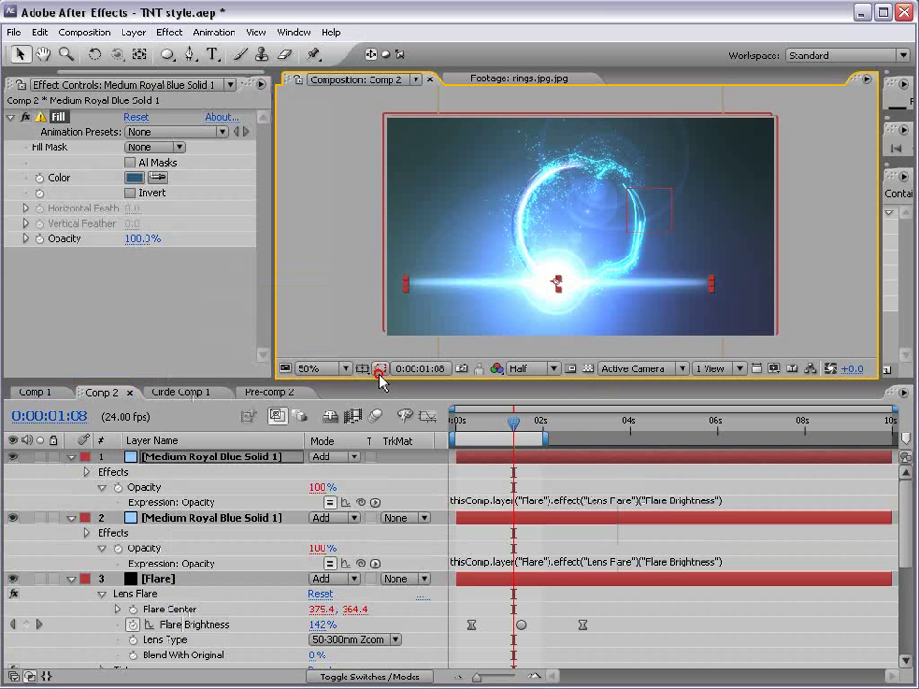
pyautogui.press('`')
pyautogui.press('.')
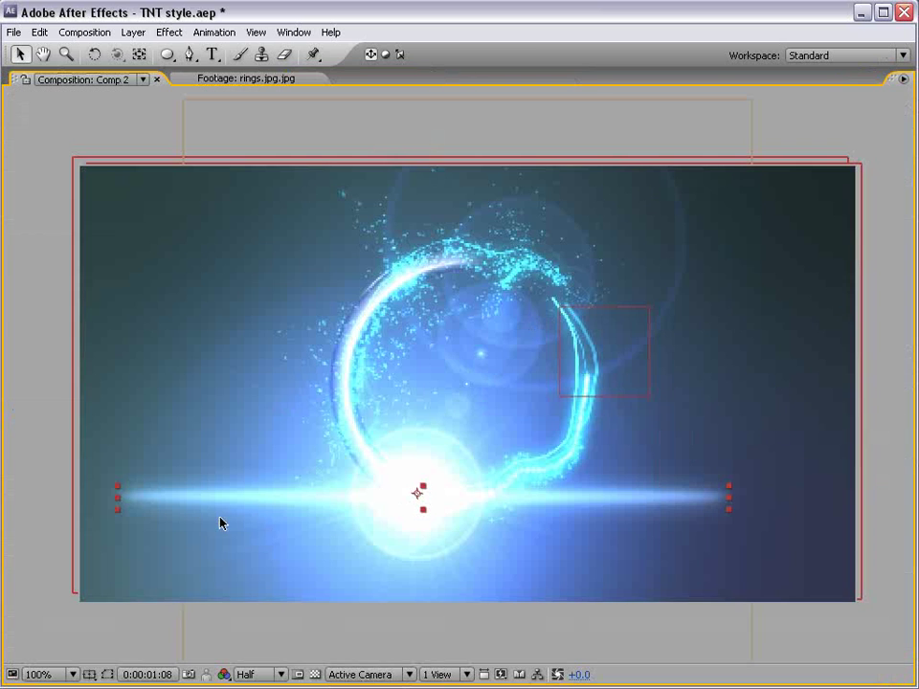
pyautogui.press('`')
pyautogui.press(',')
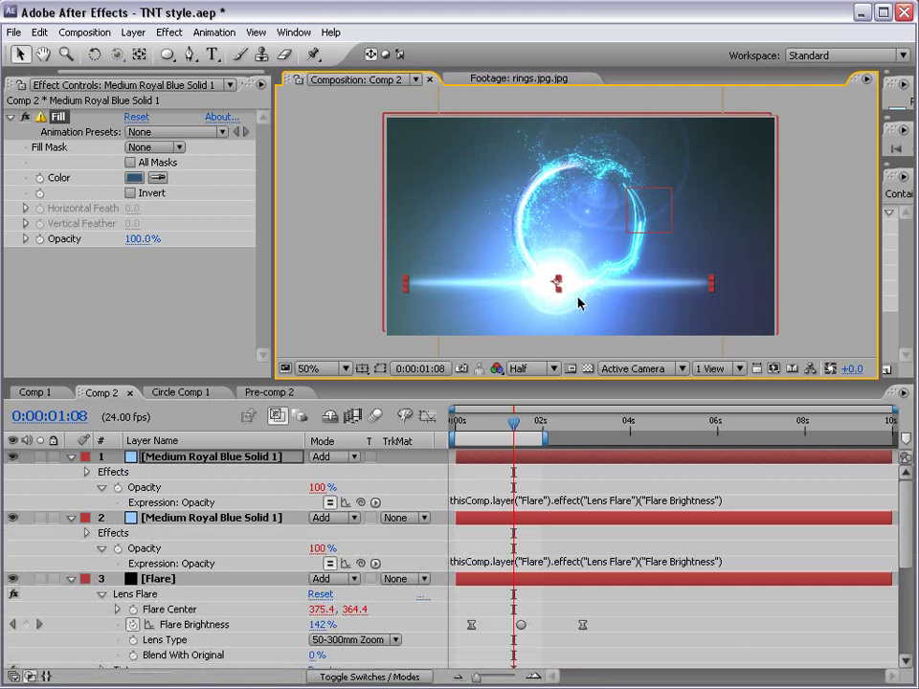
# Stretch the second blue solid vertically to about one and a half times its height to thicken its streak
pyautogui.scroll(2, 565, 292)
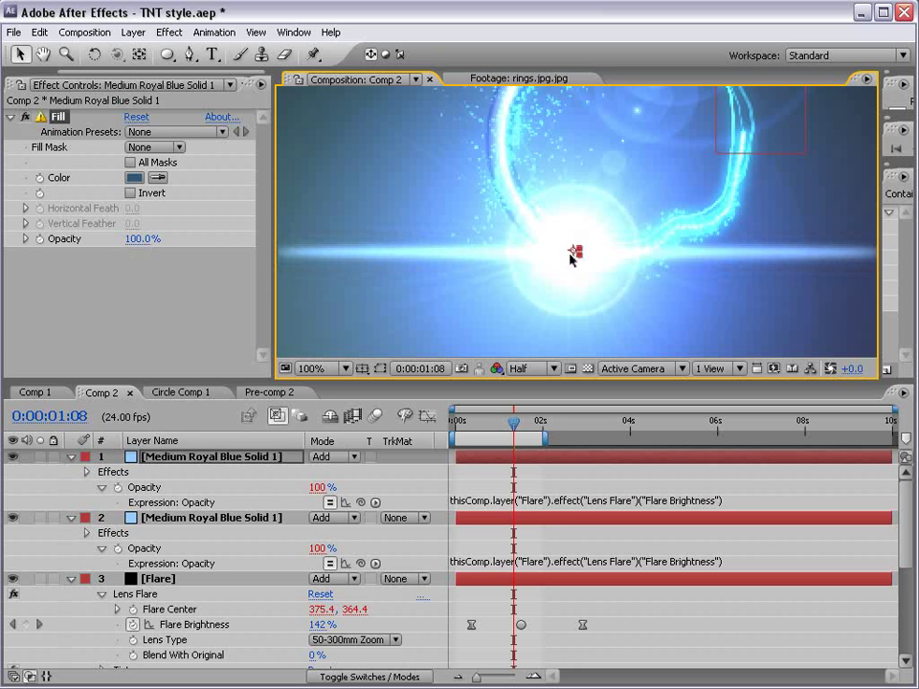
pyautogui.click(477, 523)
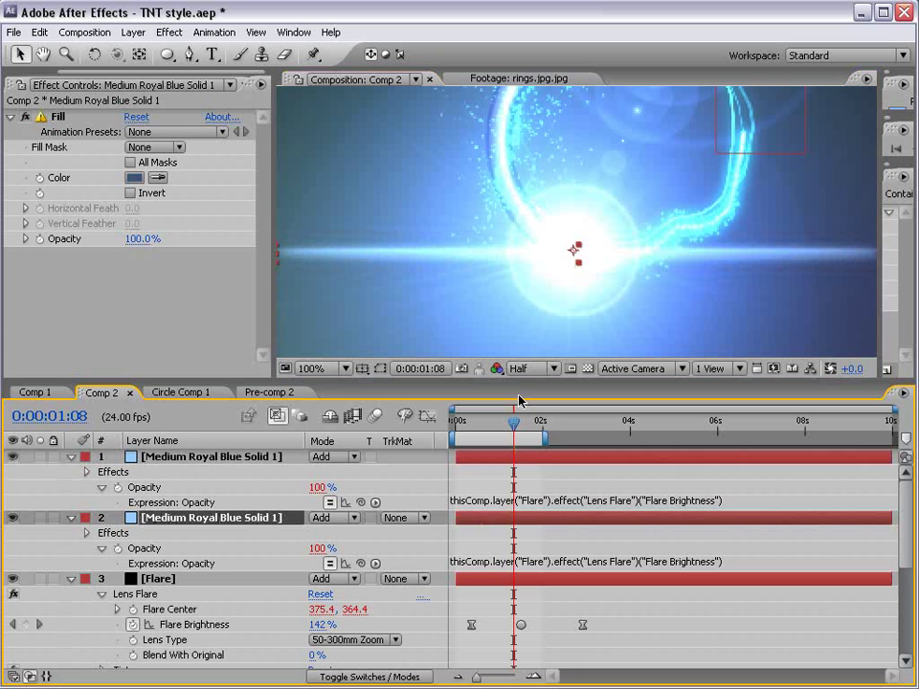
pyautogui.click(578, 275)
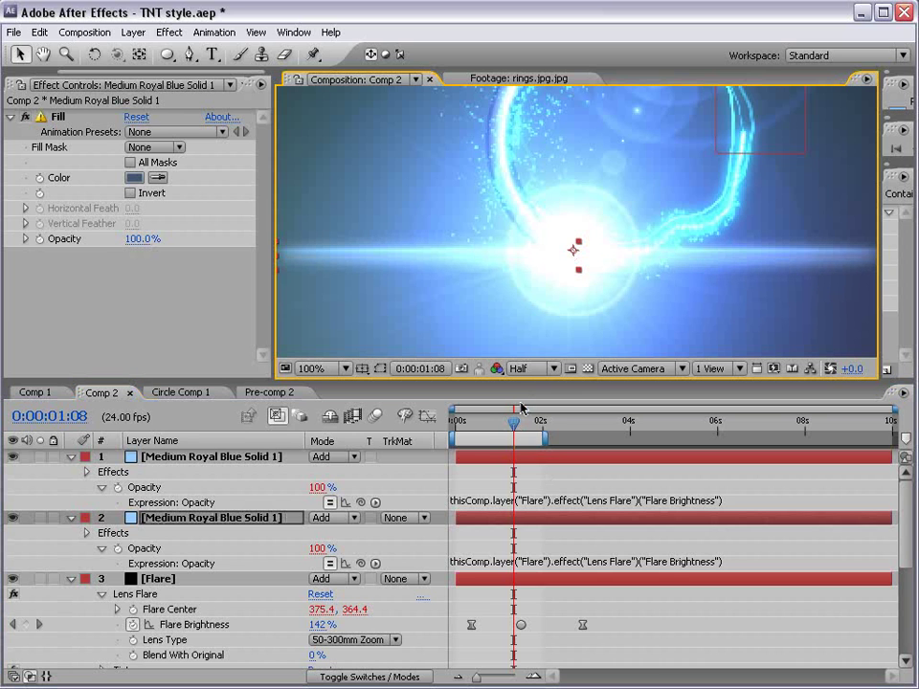
# Set the second blue solid's anchor point to 432.0, 246.0 to align its streak vertically with the flare centre
pyautogui.press('a')
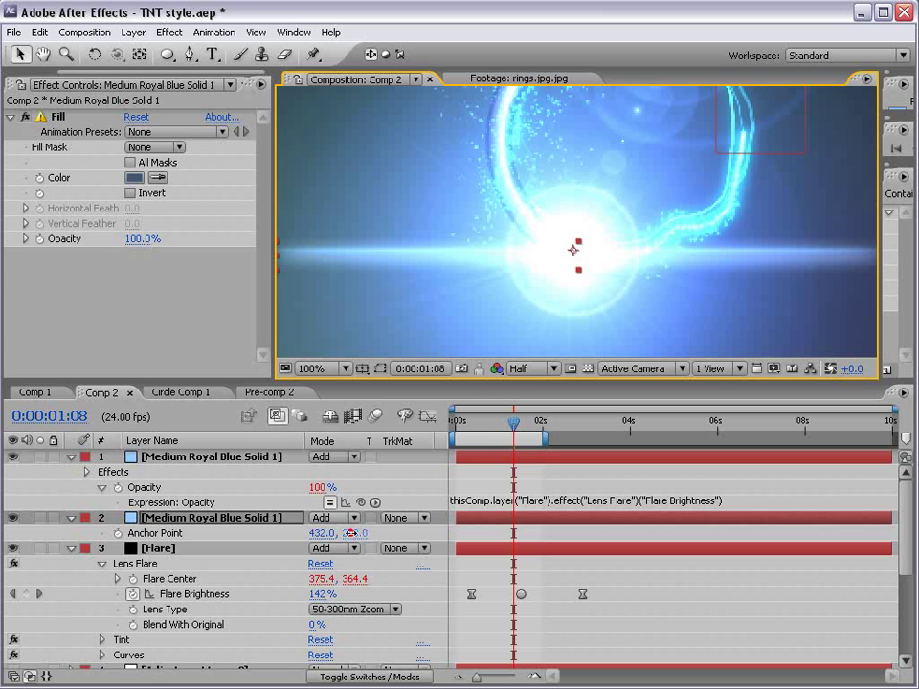
pyautogui.click(286, 533)
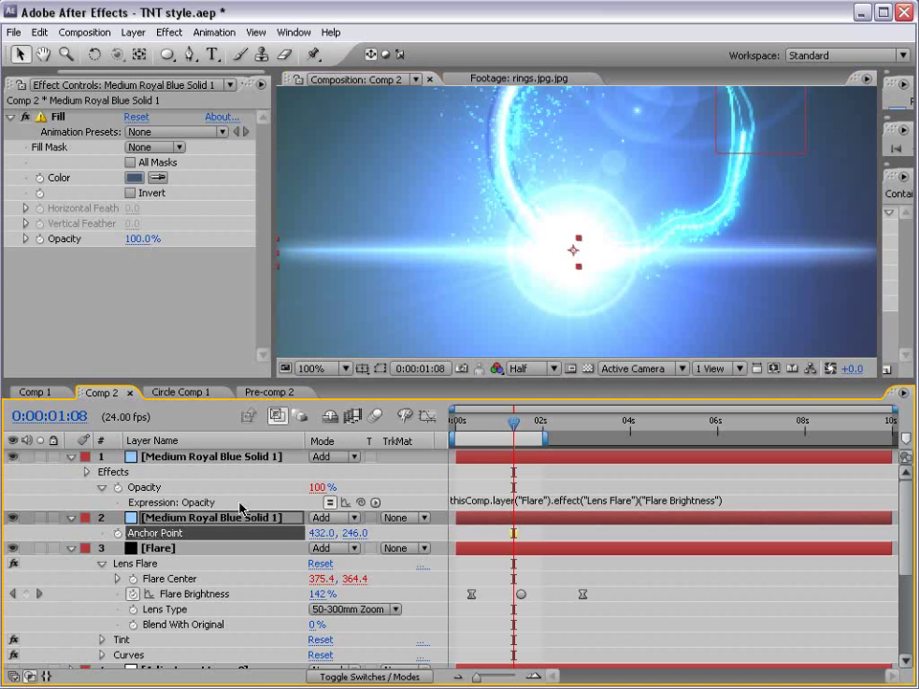
pyautogui.press('`')
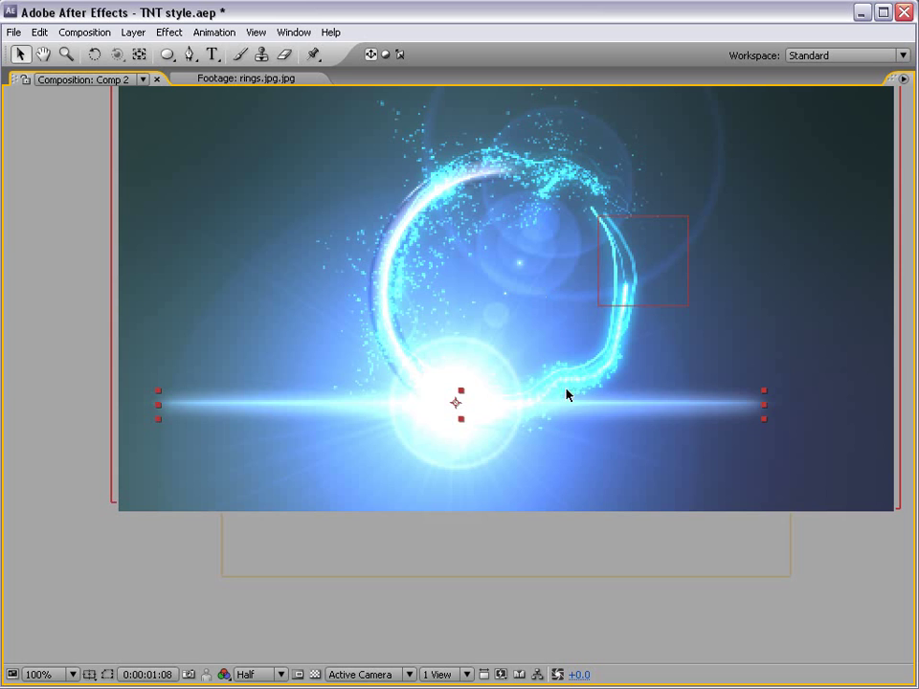
pyautogui.press('`')
pyautogui.click(530, 367)
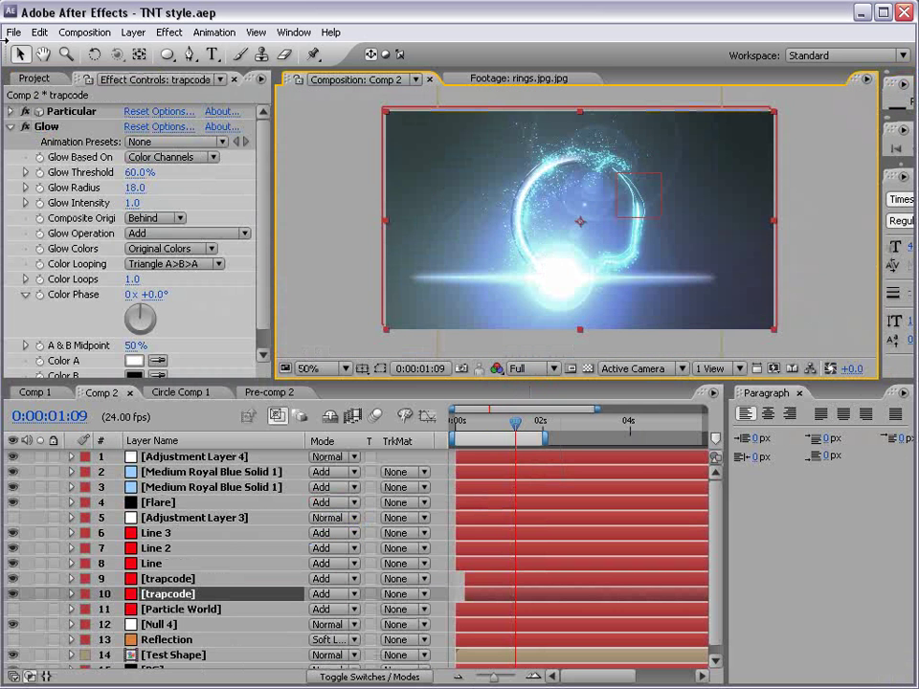
# Make the Reflection layer visible and enlarge the view of the finished ring at 0:00:03:17
pyautogui.moveTo(520, 430)
pyautogui.mouseDown()
pyautogui.moveTo(563, 423)
pyautogui.moveTo(497, 423)
pyautogui.moveTo(524, 425)
pyautogui.mouseUp()
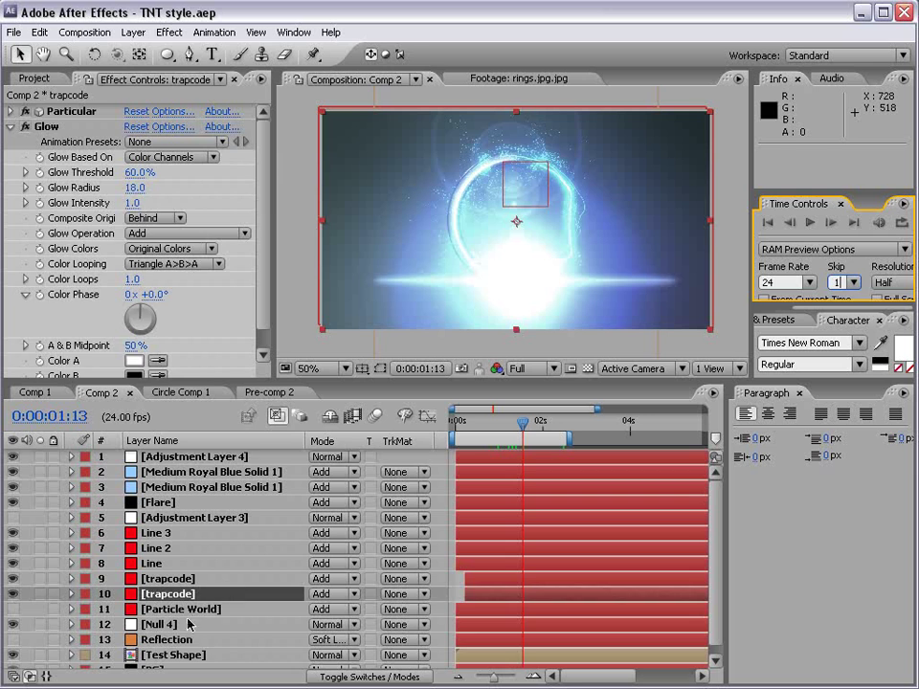
pyautogui.click(215, 642)
pyautogui.scroll(-1, 195, 544)
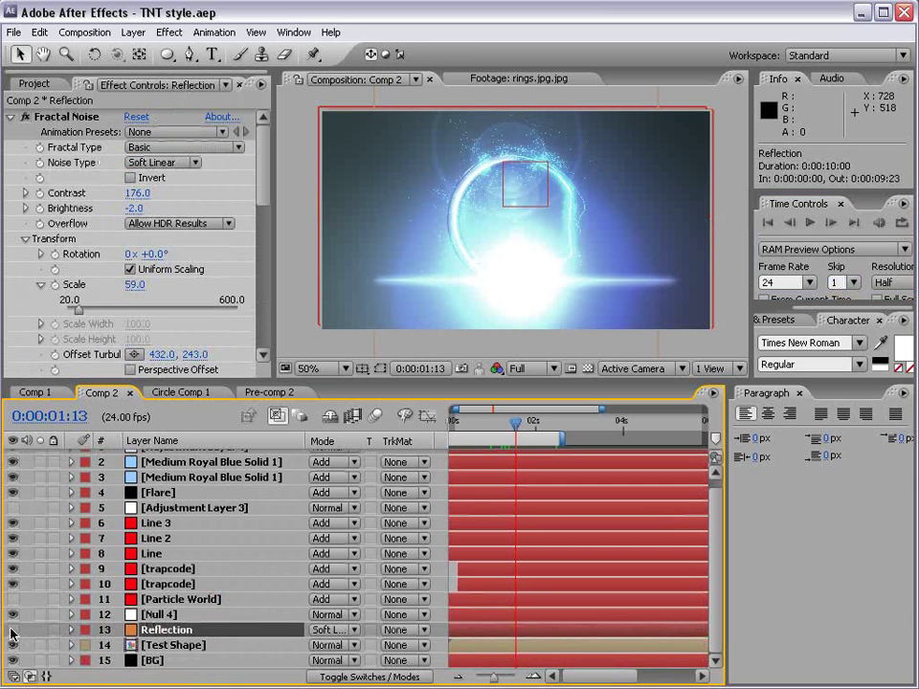
pyautogui.click(587, 429)
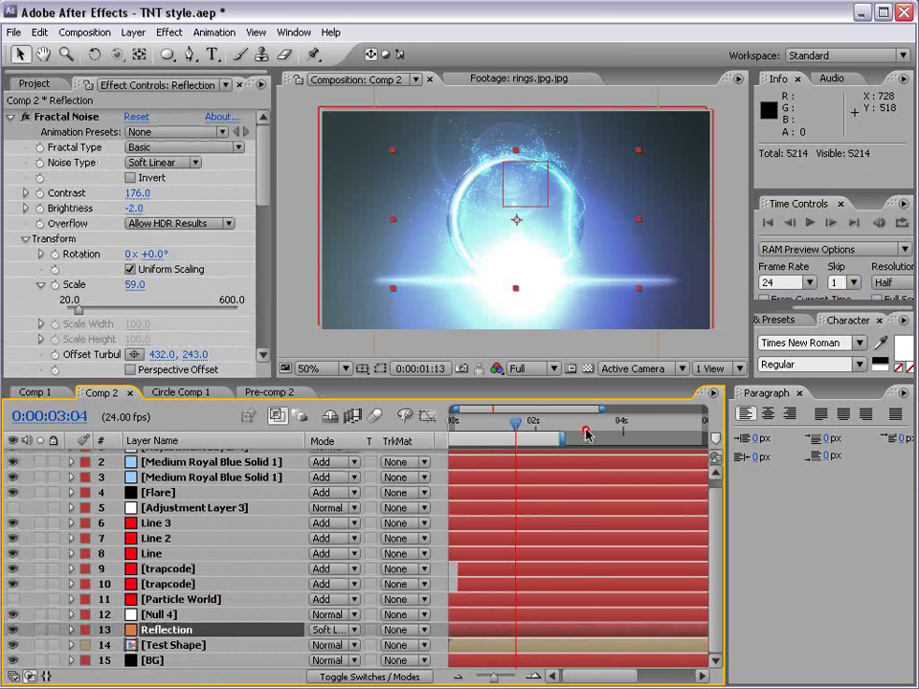
pyautogui.click(610, 421)
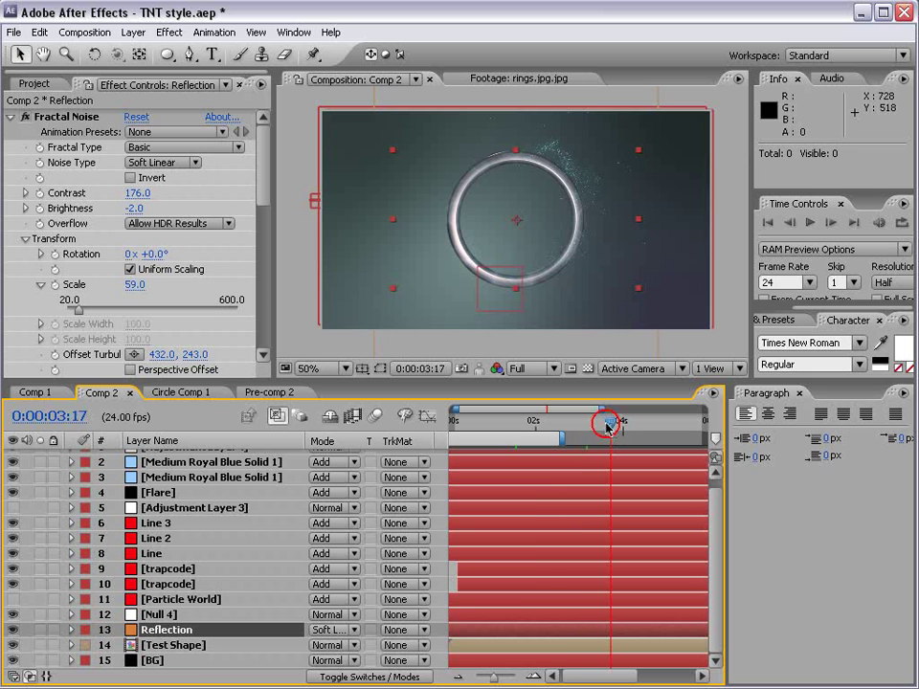
pyautogui.press('.')
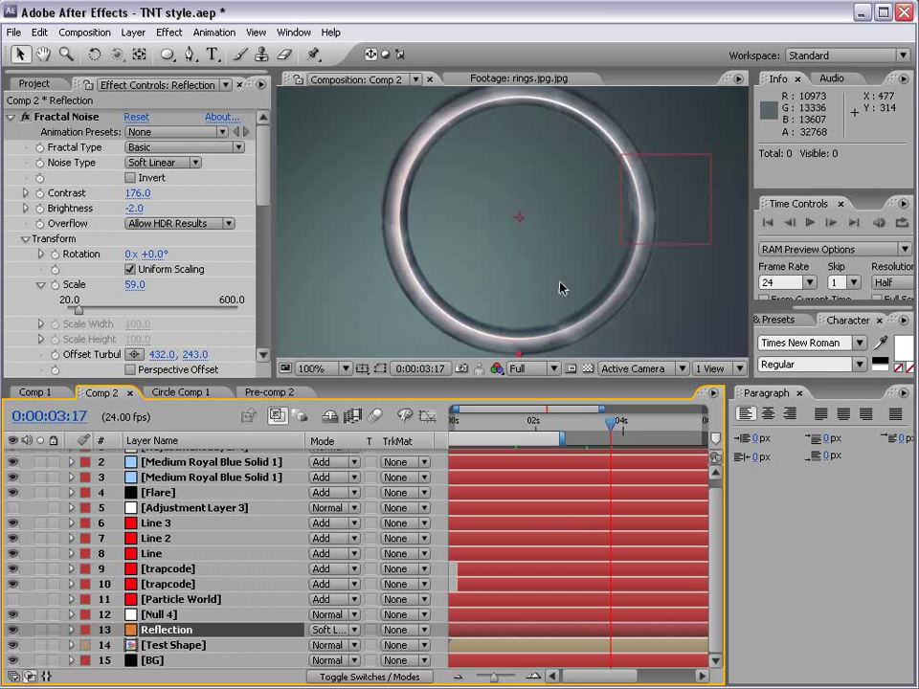
pyautogui.moveTo(560, 286); pyautogui.dragTo(560, 286)
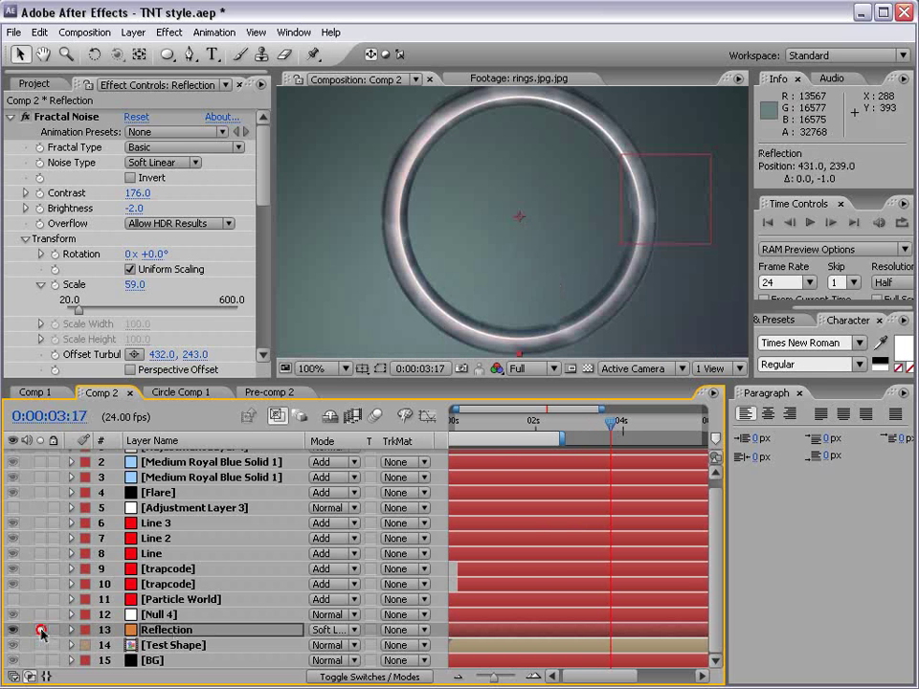
# Solo the Reflection and Test Shape layers and nudge Reflection until it lines up with the ring
pyautogui.click(41, 630)
pyautogui.moveTo(41, 645); pyautogui.dragTo(41, 632)
pyautogui.click(142, 645)
pyautogui.click(154, 629)
pyautogui.press('Down')
pyautogui.press('Down')
pyautogui.press('Down')
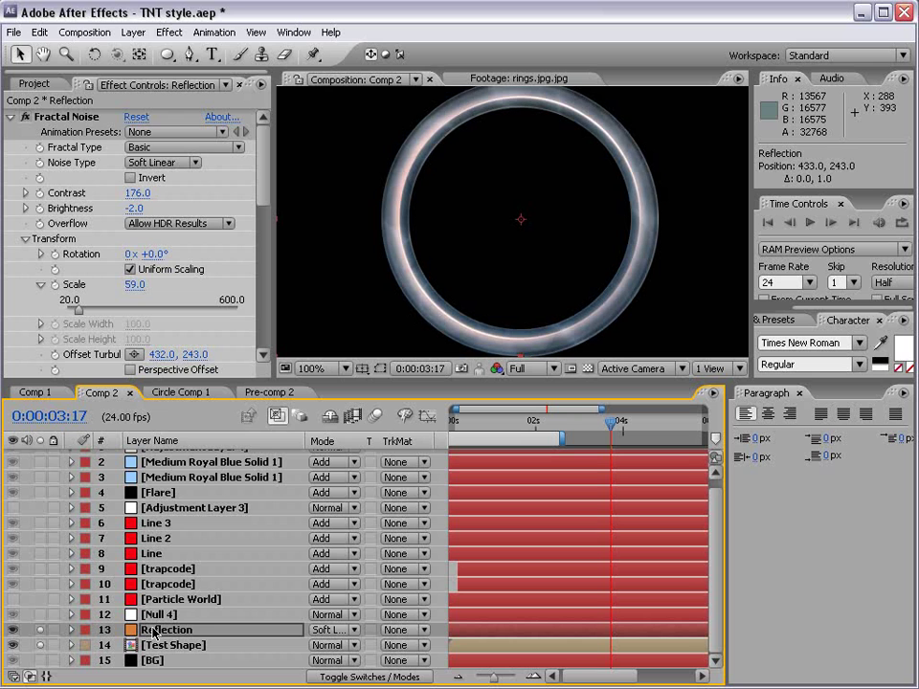
pyautogui.press('Up')
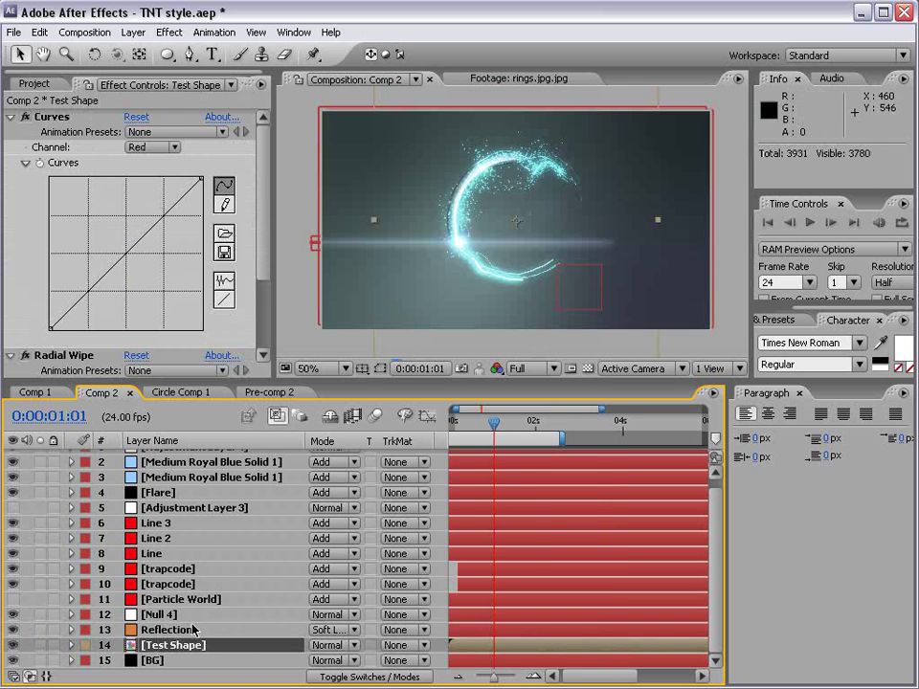
# Keyframe the Reflection layer's opacity from 0% at 0:00:01:01 to 100% at 0:00:01:15
pyautogui.click(178, 627)
pyautogui.press('t')
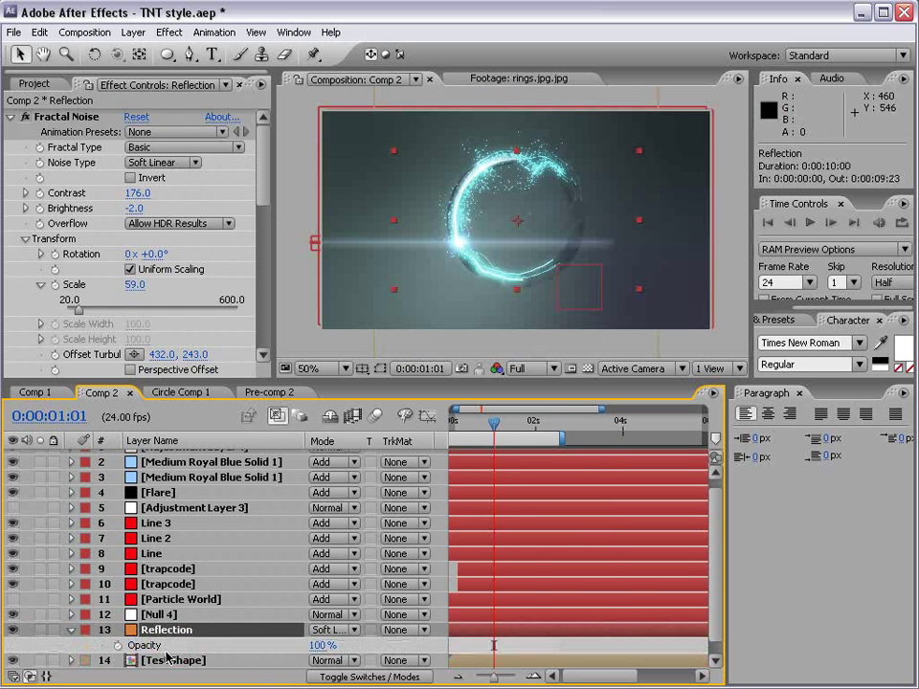
pyautogui.click(117, 645)
pyautogui.moveTo(494, 647); pyautogui.dragTo(518, 647)
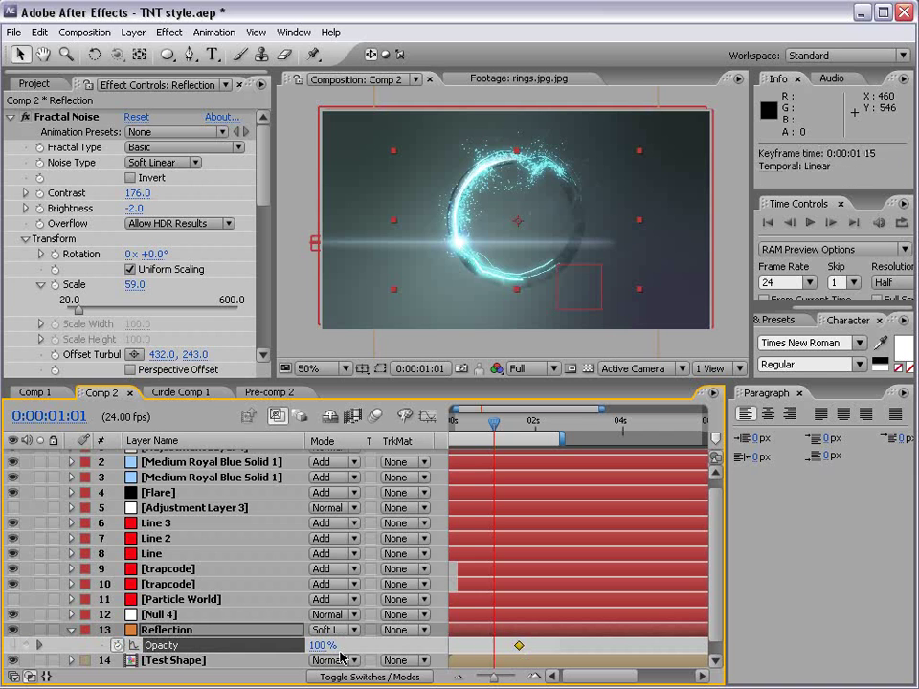
pyautogui.click(316, 645)
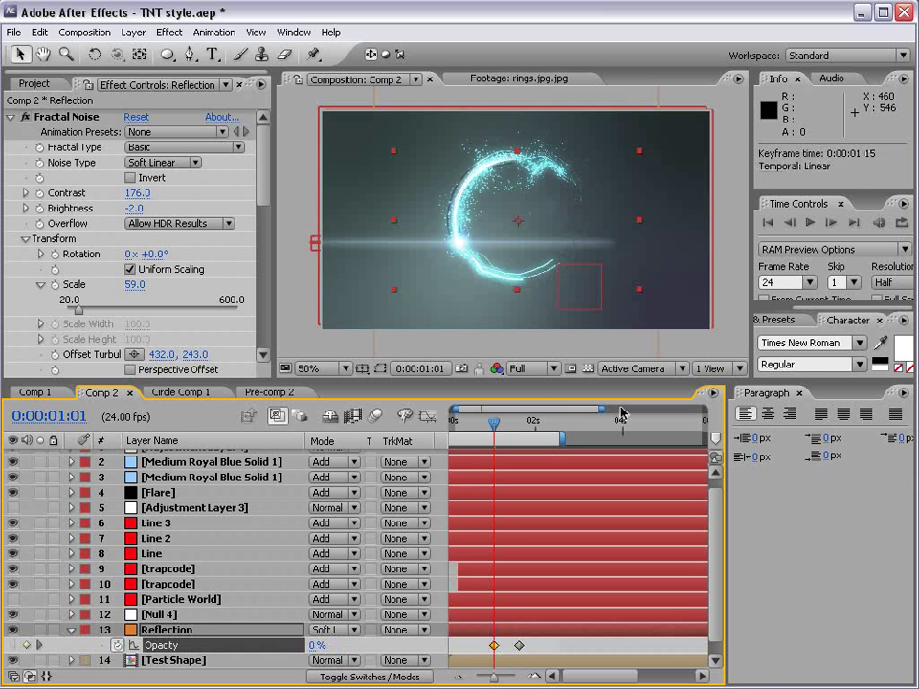
# Shift both Reflection opacity keyframes about nine frames later in time
pyautogui.moveTo(512, 427); pyautogui.dragTo(518, 426)
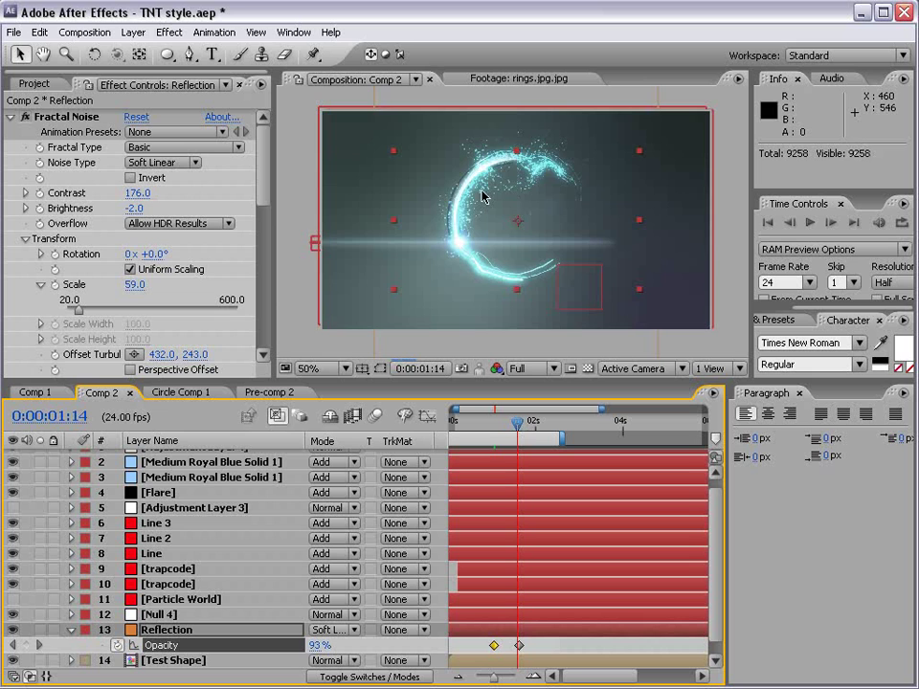
pyautogui.keyDown('shift'); pyautogui.click(518, 647); pyautogui.keyUp('shift')
pyautogui.moveTo(518, 646); pyautogui.dragTo(535, 646)
pyautogui.click(568, 456)
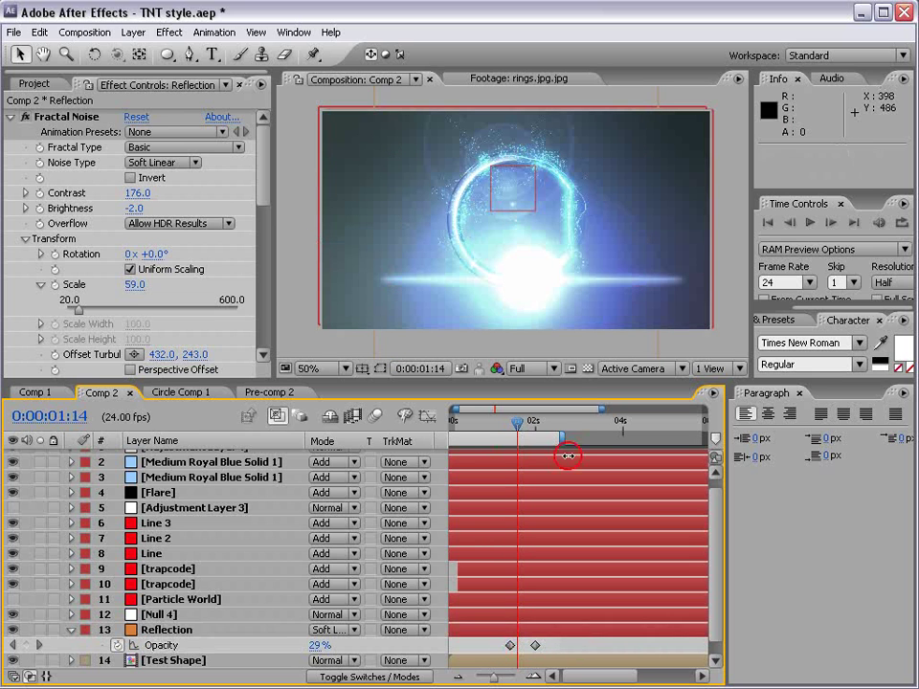
# Preview the ring animation in the enlarged composition view and check its opening frames
pyautogui.click(463, 429)
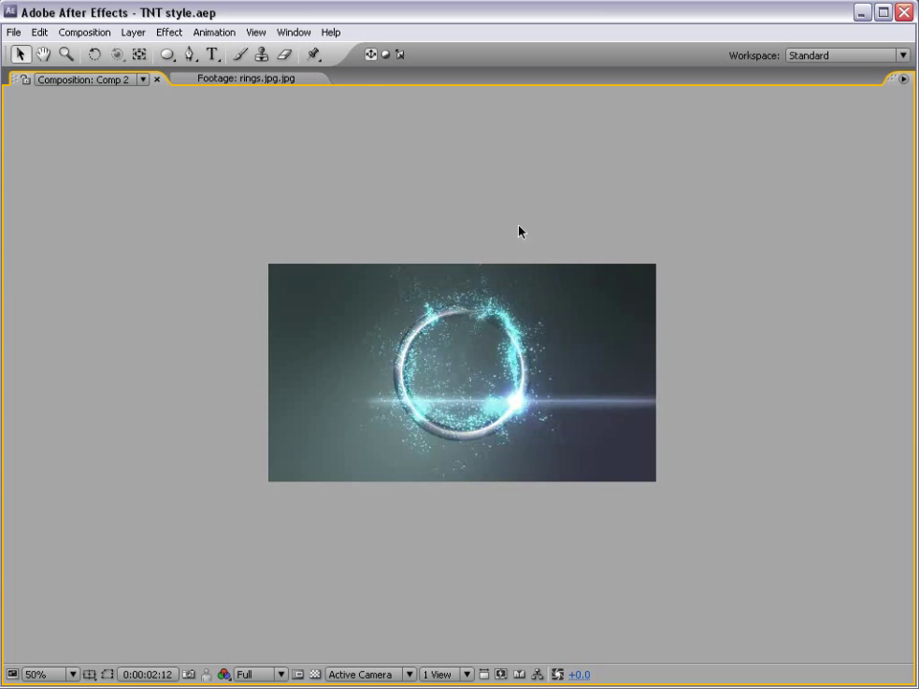
pyautogui.press('space')
pyautogui.press('.')
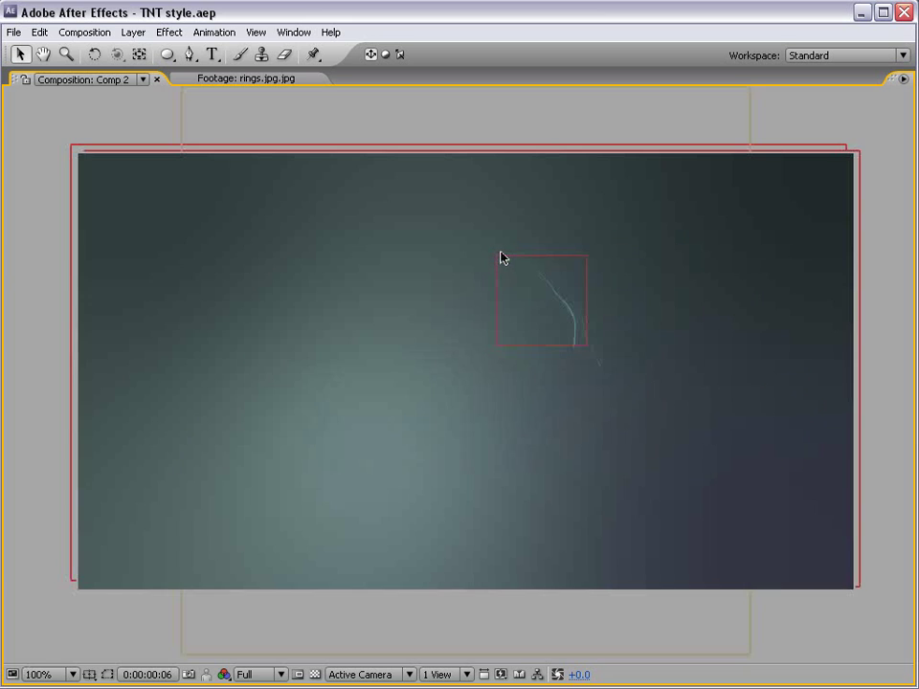
pyautogui.press('`')
pyautogui.press(',')
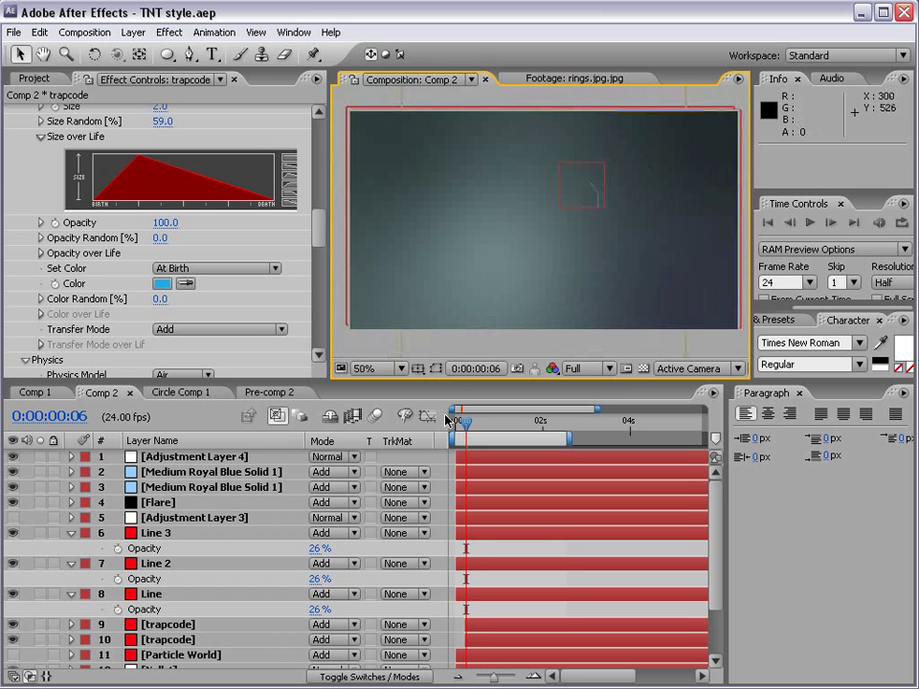
# Change the Particular particle colour of the upper trapcode layer to a very pale blue
pyautogui.click(548, 427)
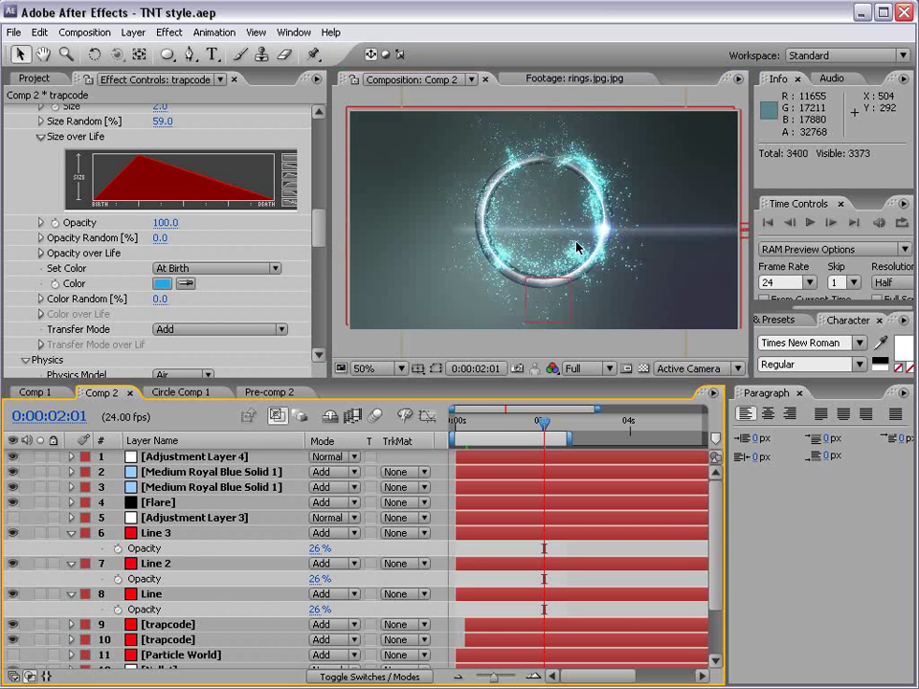
pyautogui.scroll(2, 565, 259)
pyautogui.press('h')
pyautogui.scroll(-3, 206, 613)
pyautogui.press('v')
pyautogui.click(168, 553)
pyautogui.moveTo(320, 120); pyautogui.dragTo(324, 234)
pyautogui.click(165, 234)
pyautogui.click(290, 417)
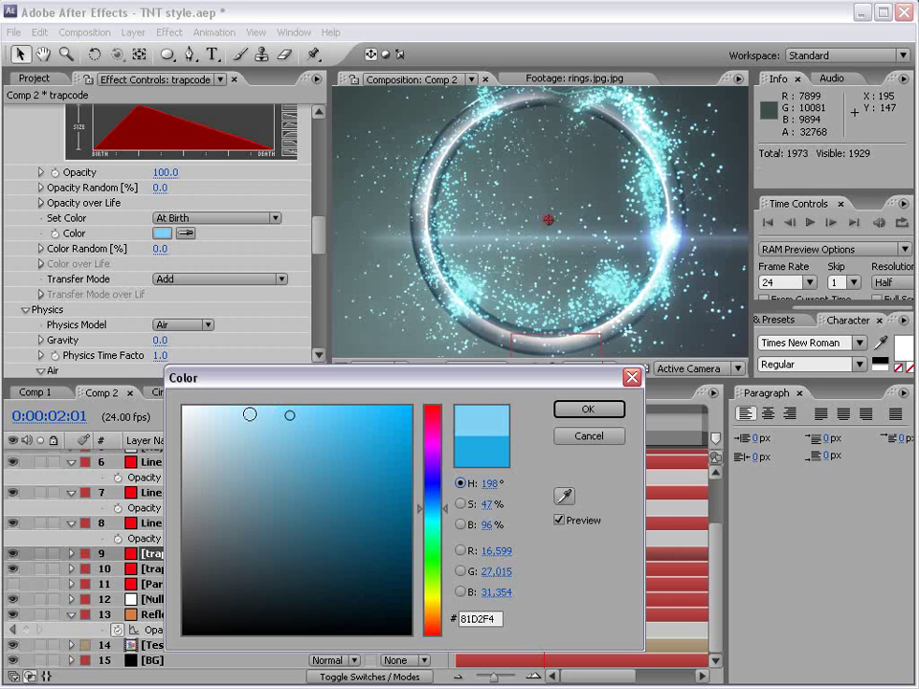
pyautogui.click(249, 413)
pyautogui.press('Return')
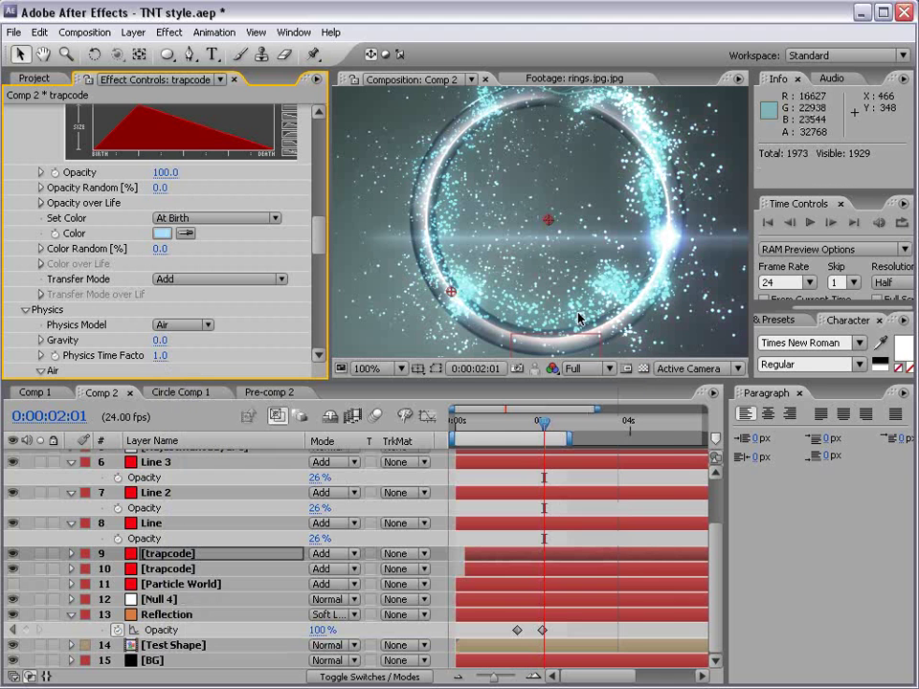
# Check the recoloured particles back to 0:00:00:19 and compare them with the finished animation in Comp 1
pyautogui.click(513, 425)
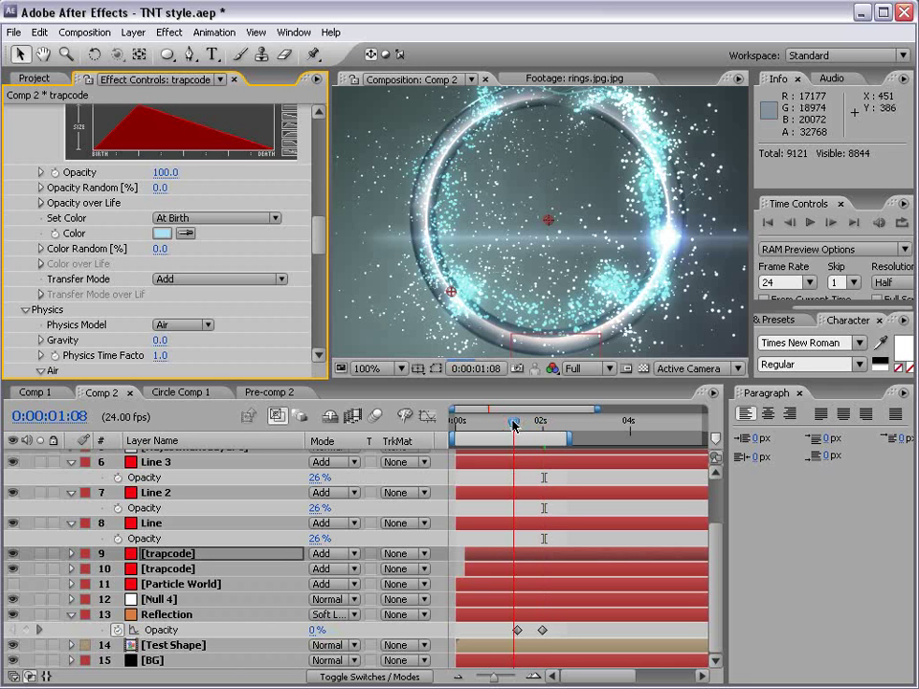
pyautogui.click(500, 425)
pyautogui.moveTo(500, 425); pyautogui.dragTo(489, 423)
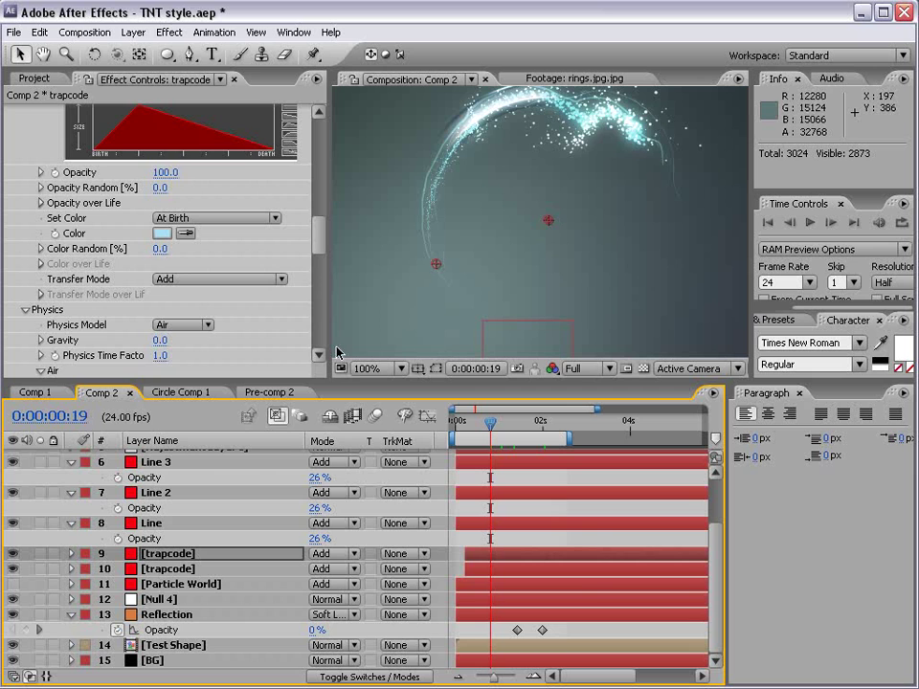
pyautogui.click(34, 392)
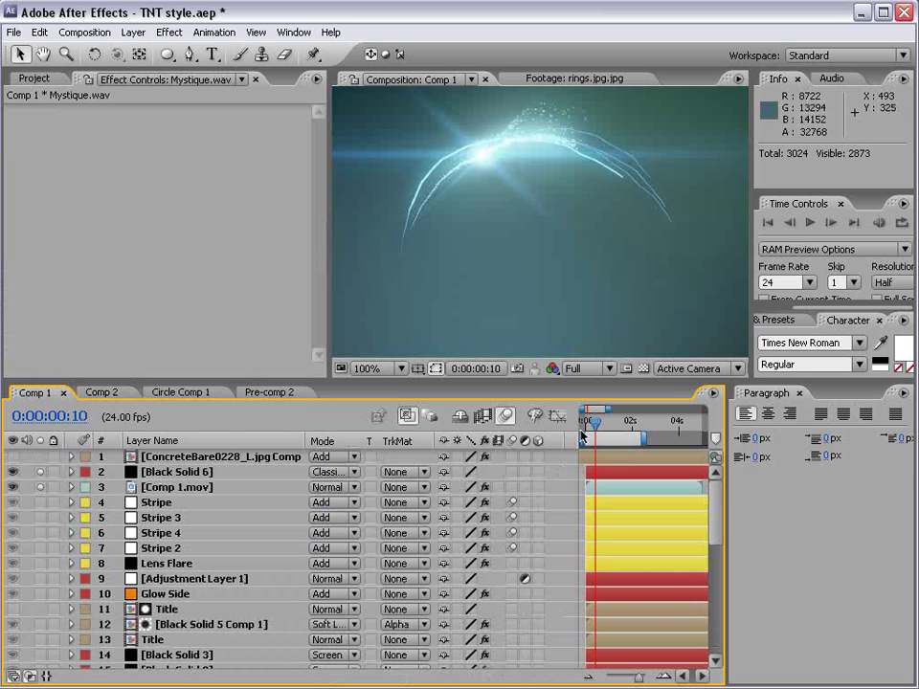
pyautogui.press(',')
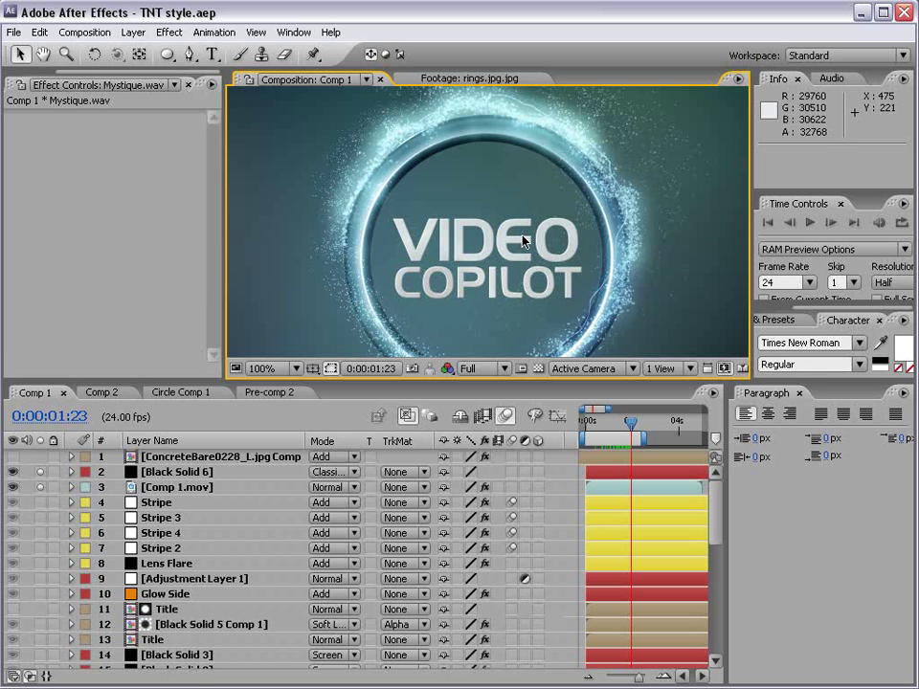
# Switch to Firefox, look through the Video Copilot products page, and return to After Effects
pyautogui.hotkey('alt', 'Tab')
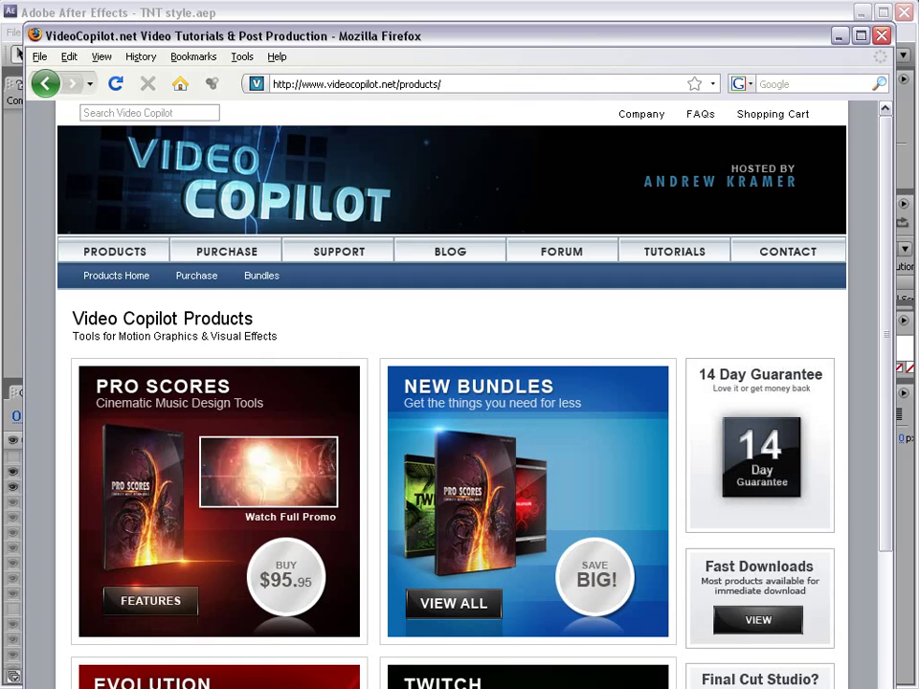
pyautogui.scroll(-10, 574, 440)
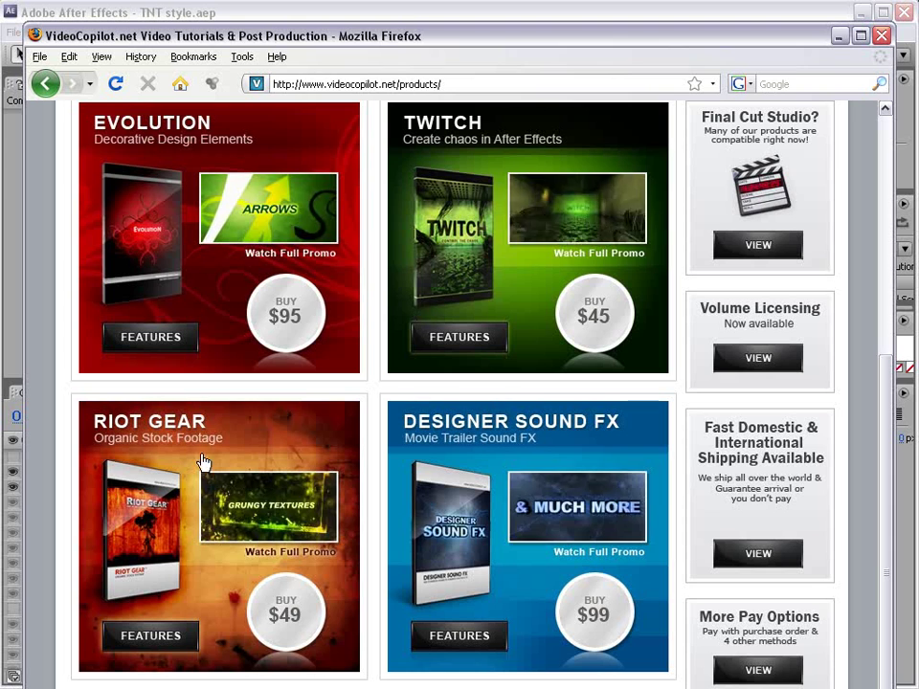
pyautogui.click(404, 11)
pyautogui.click(480, 309)
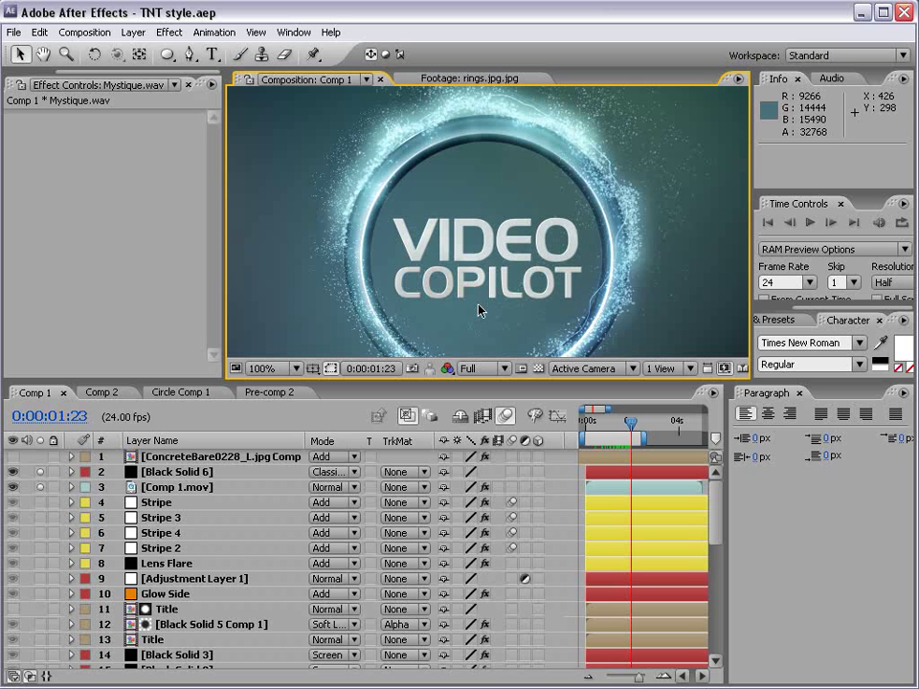
# Duplicate the Test Shape layer in Comp 2 and offset the copy horizontally to the right so the two rings overlap
pyautogui.click(102, 392)
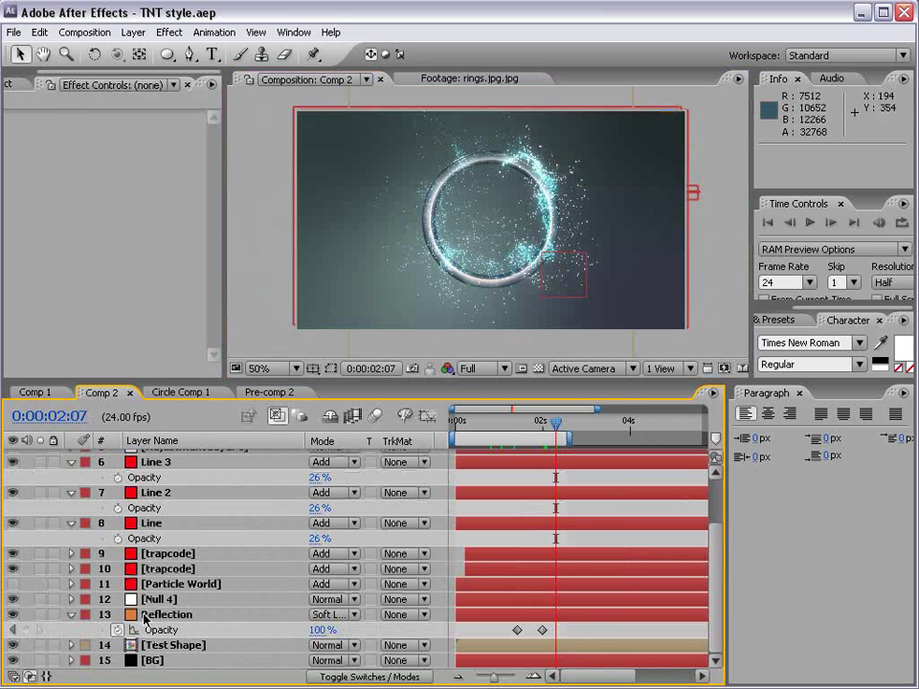
pyautogui.click(163, 645)
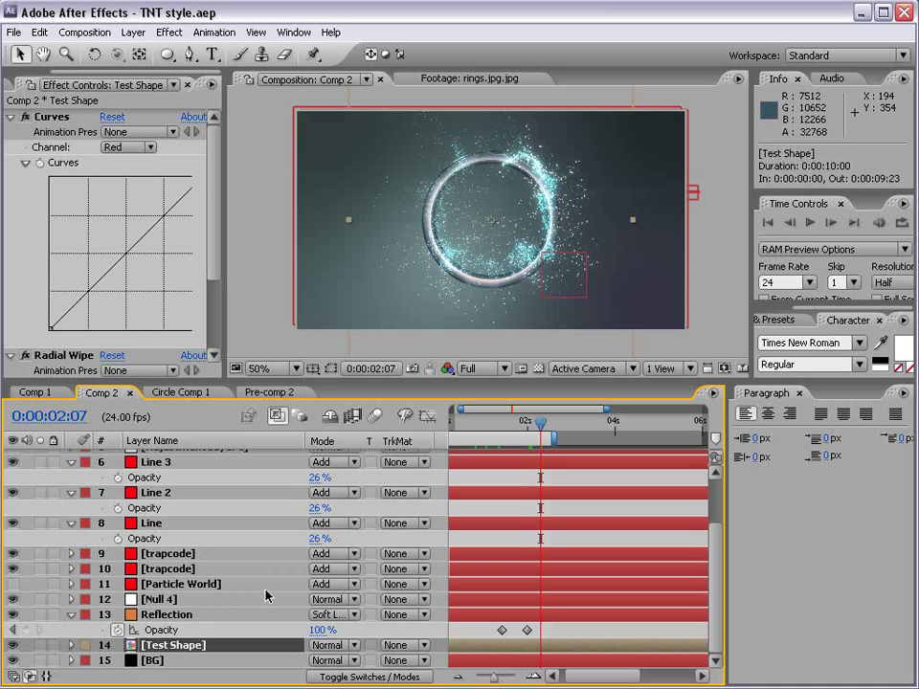
pyautogui.hotkey('ctrl', 'd')
pyautogui.moveTo(476, 246); pyautogui.dragTo(524, 250)
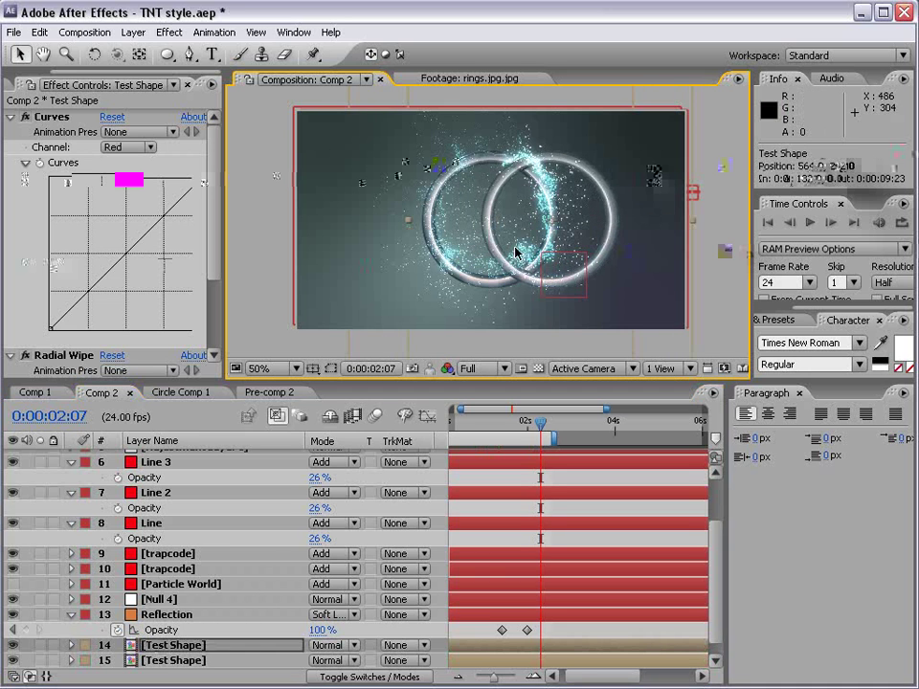
# Review the overlapping rings between 0:00:01:07 and 0:00:02:10 and save the project
pyautogui.click(494, 423)
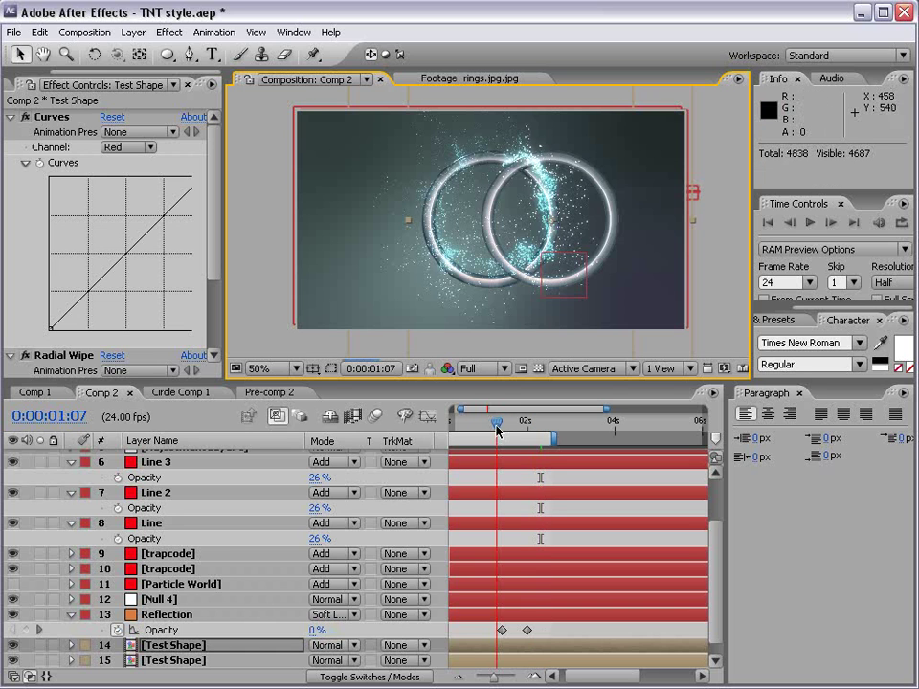
pyautogui.moveTo(497, 431); pyautogui.dragTo(546, 425)
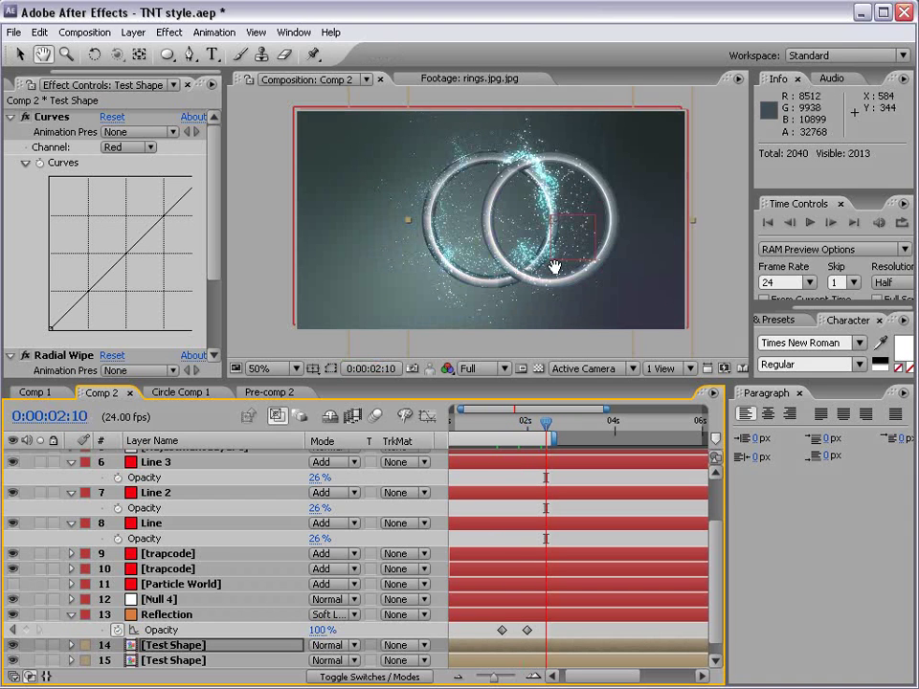
pyautogui.moveTo(554, 262); pyautogui.dragTo(512, 275)
pyautogui.hotkey('ctrl', 's')
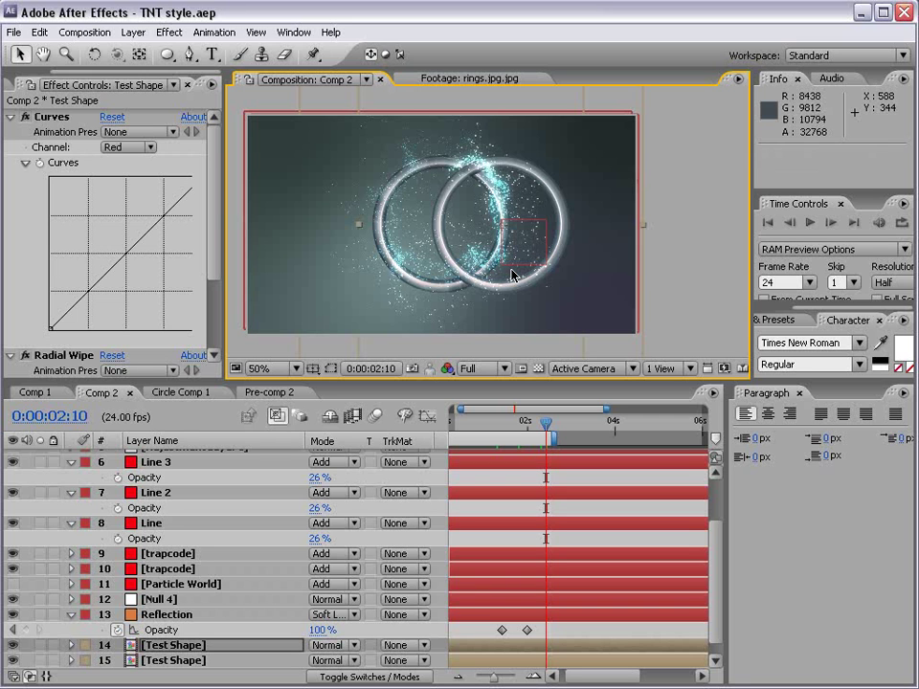